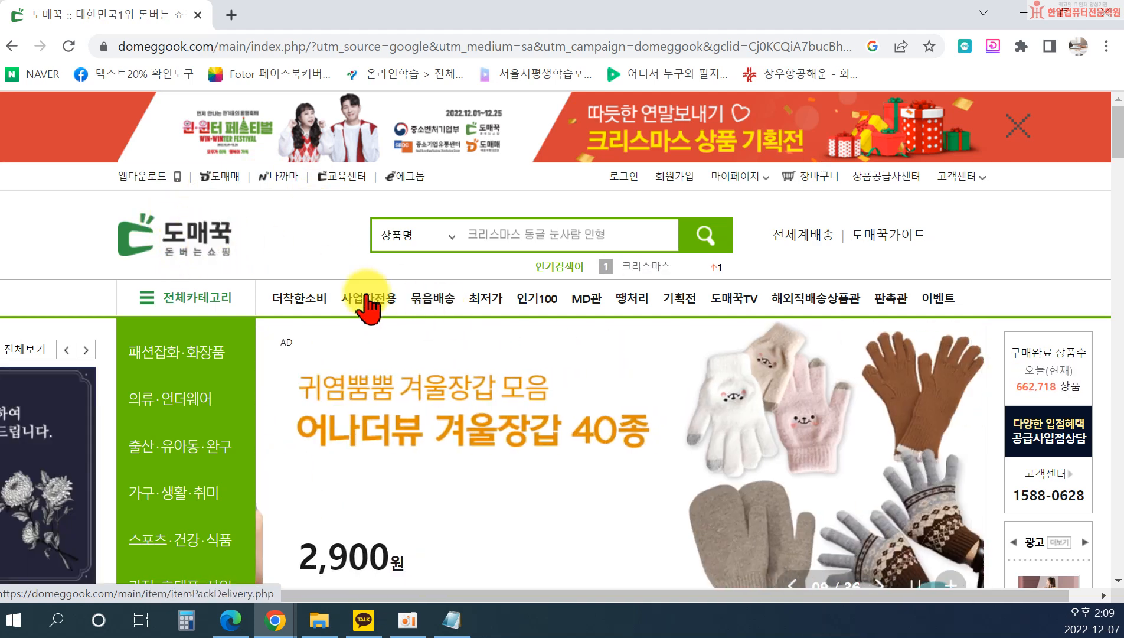
Look through the featured product sections and their prices on the 도매꾹 home page.
scroll(699, 408, "down", 3)
scroll(700, 407, "down", 9)
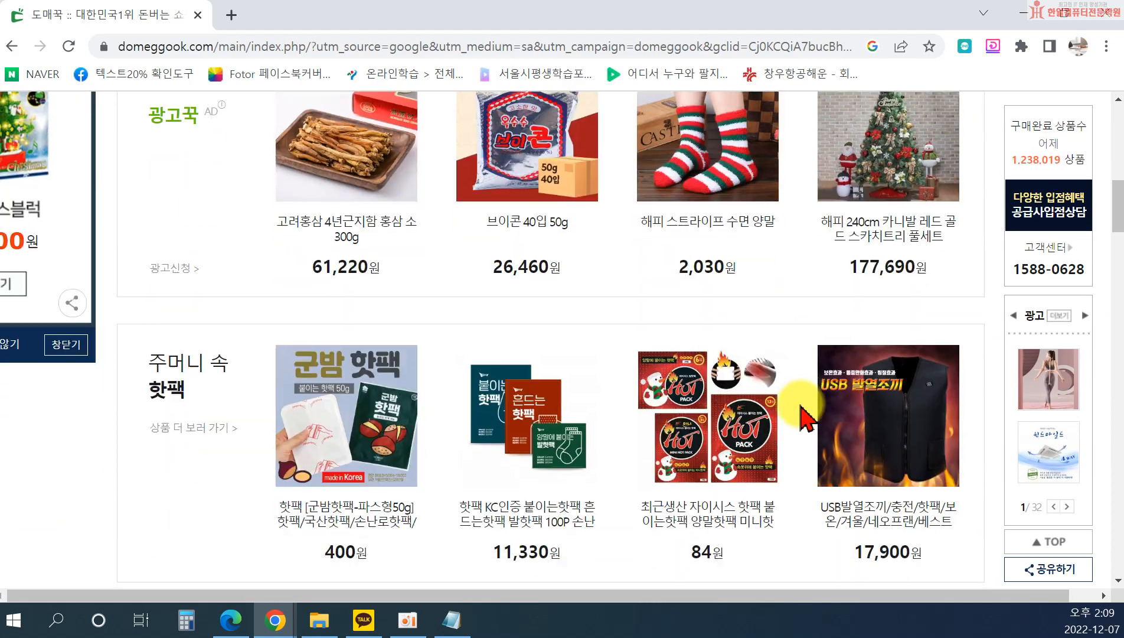
scroll(596, 523, "down", 3)
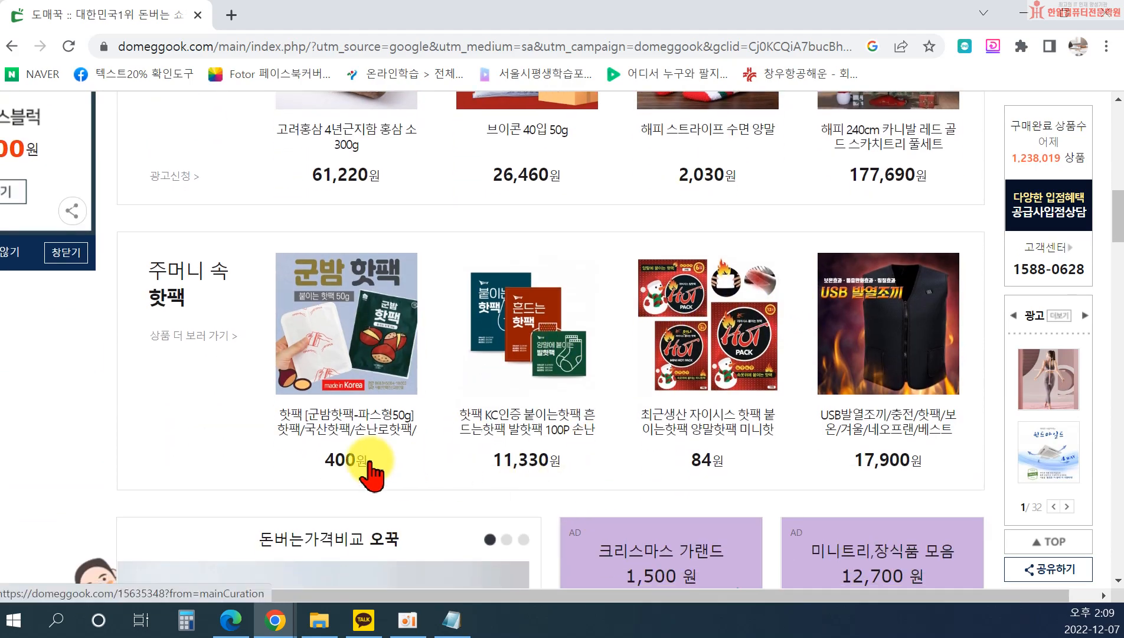
scroll(363, 464, "up", 11)
scroll(348, 461, "up", 4)
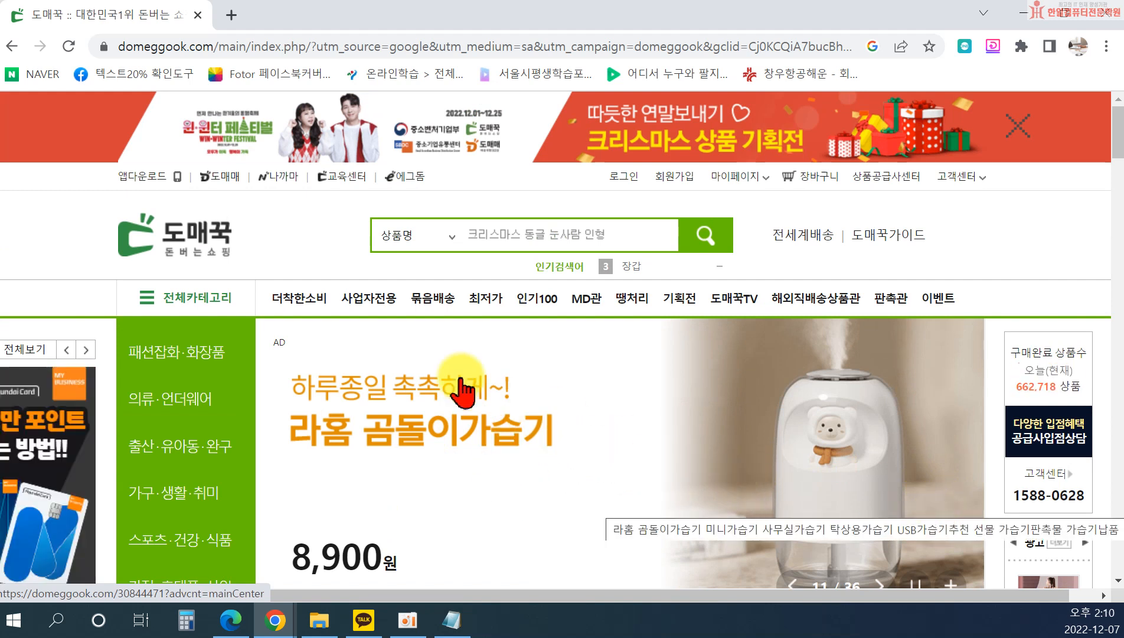
Open the 도매매 site, view the products in its 신년 기획전 promotion and close the site.
left_click(219, 177)
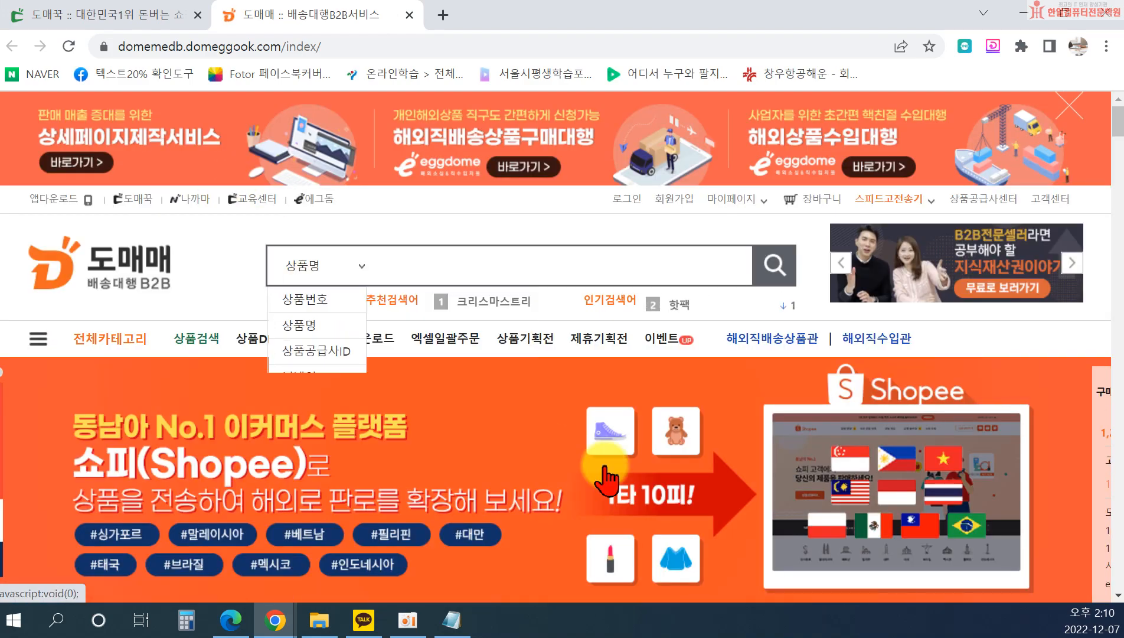
scroll(572, 464, "down", 13)
scroll(657, 487, "down", 9)
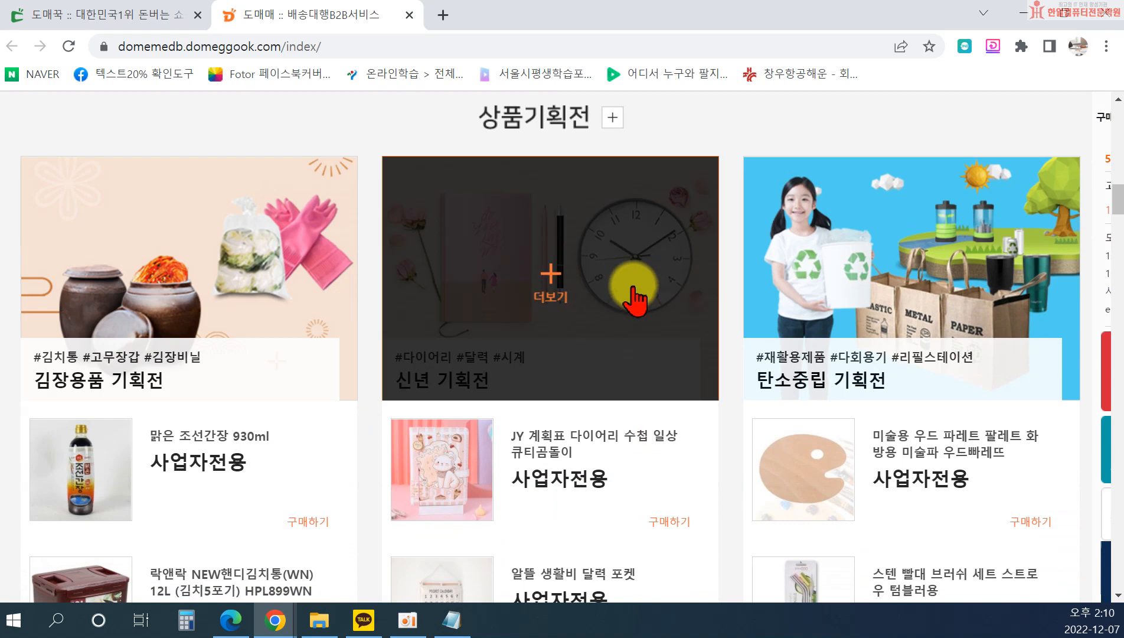
left_click(628, 279)
scroll(757, 509, "down", 8)
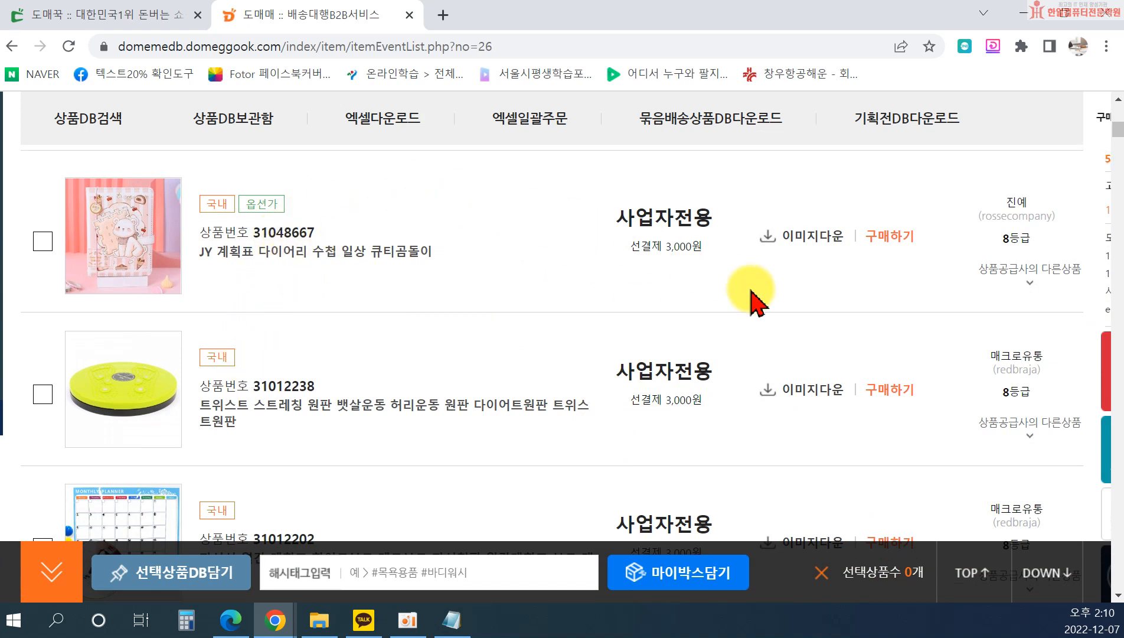
left_click(409, 14)
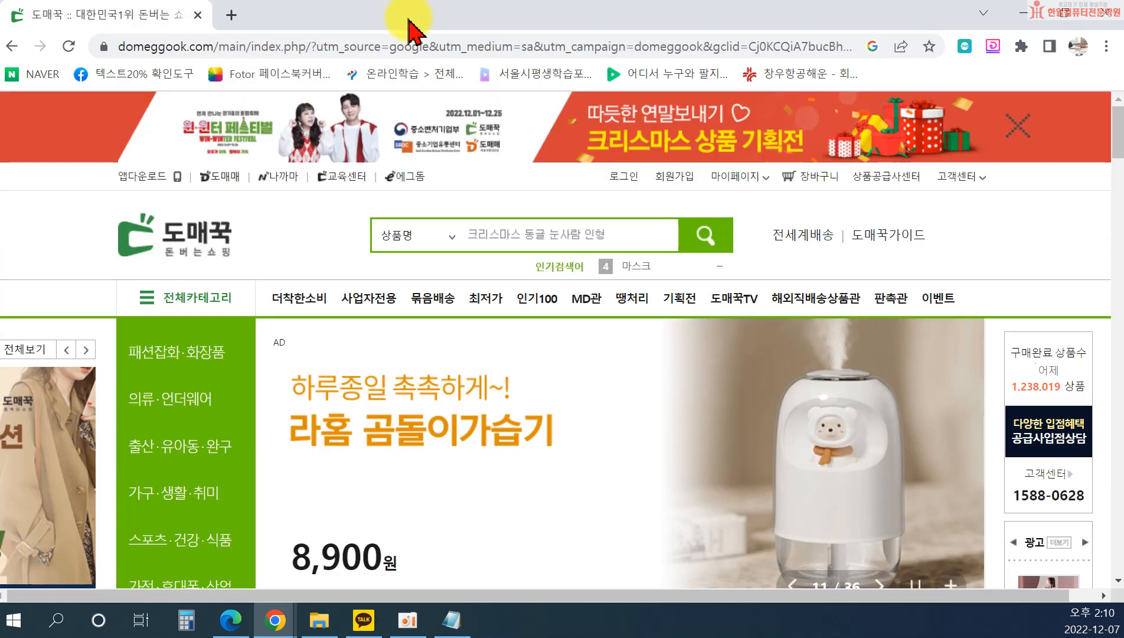
Open the 나까마 clearance marketplace and examine the quantities and prices of its listed products.
left_click(286, 179)
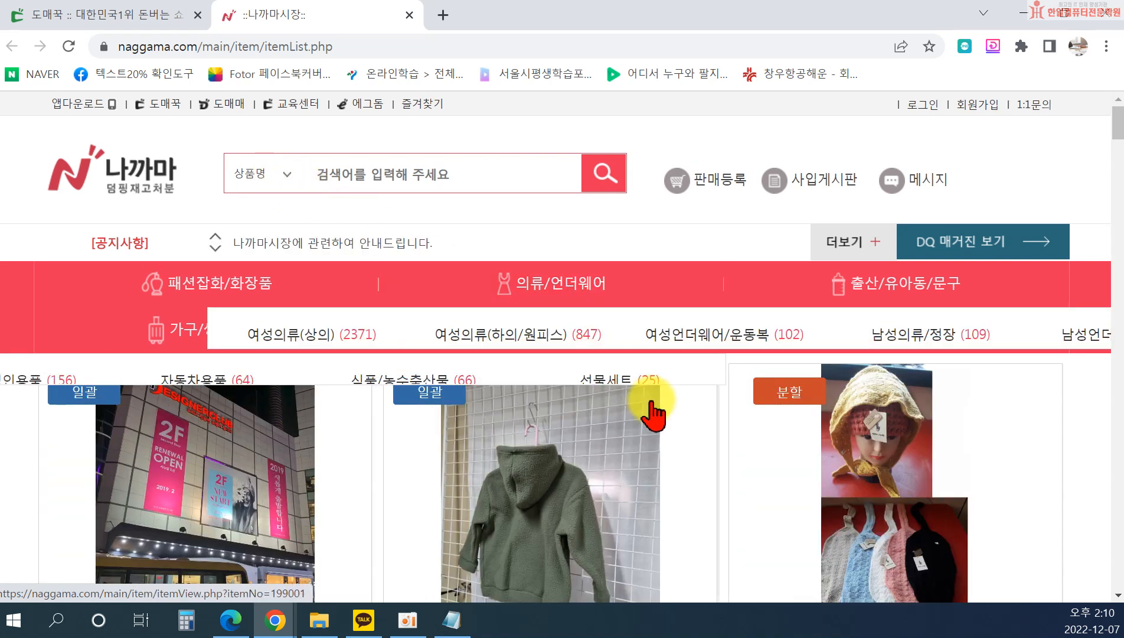
scroll(652, 407, "down", 5)
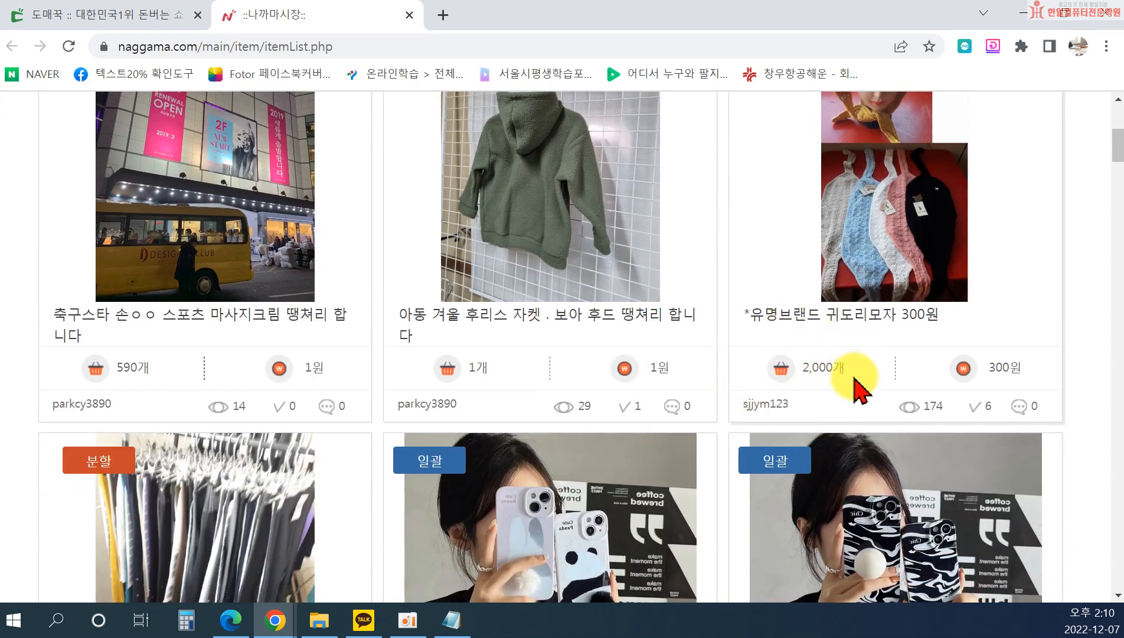
scroll(961, 376, "down", 6)
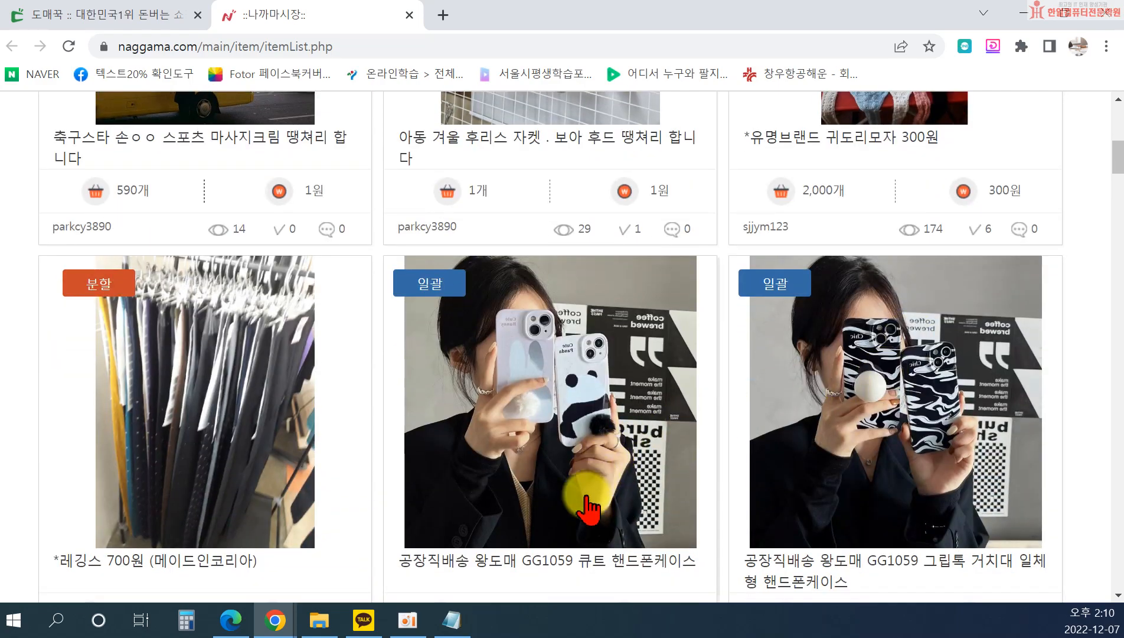
scroll(577, 471, "down", 6)
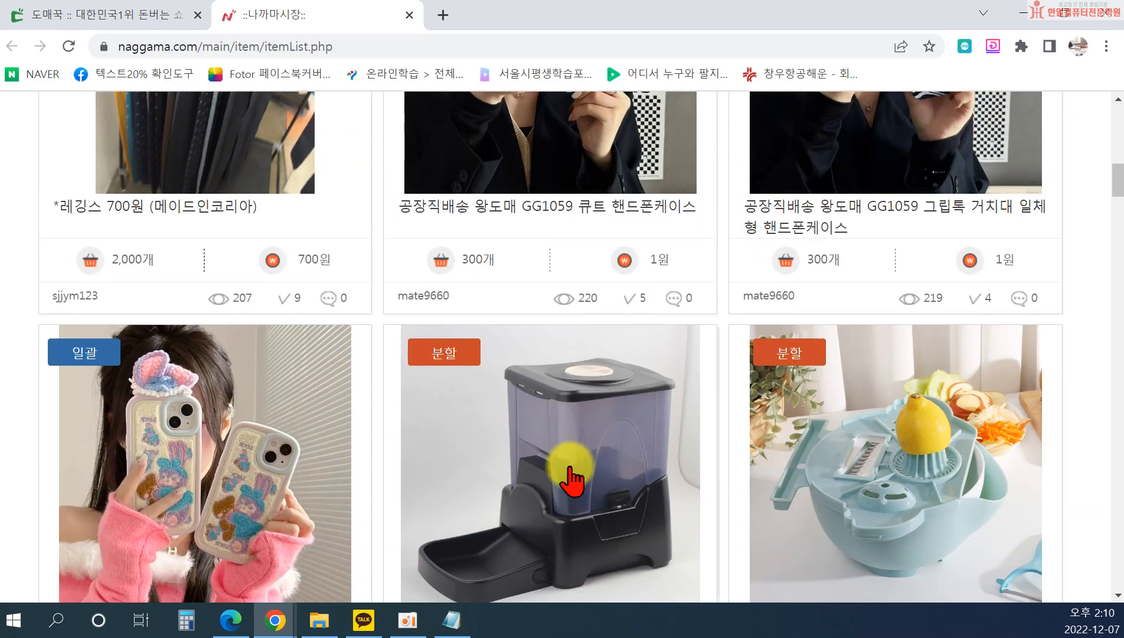
scroll(540, 496, "down", 8)
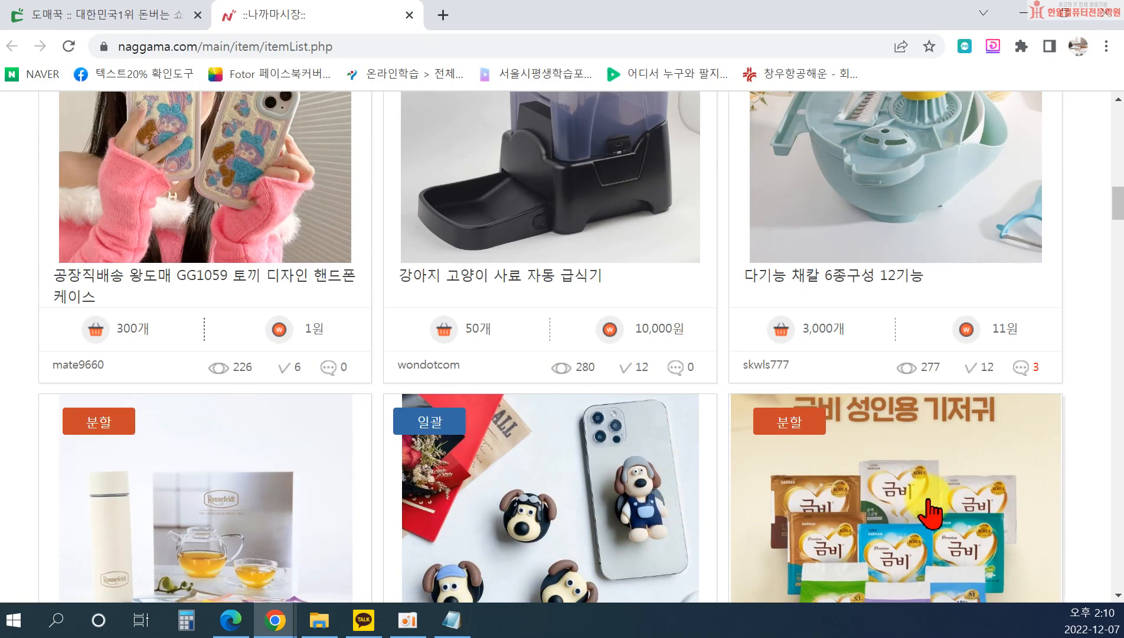
scroll(904, 522, "down", 7)
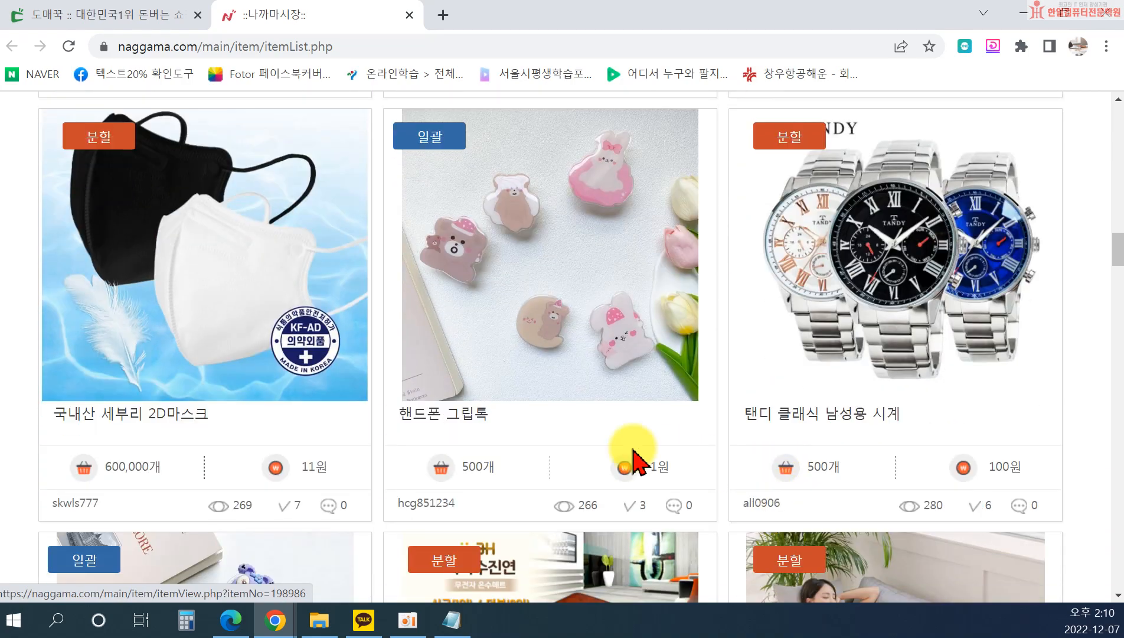
scroll(627, 447, "up", 20)
scroll(83, 236, "up", 10)
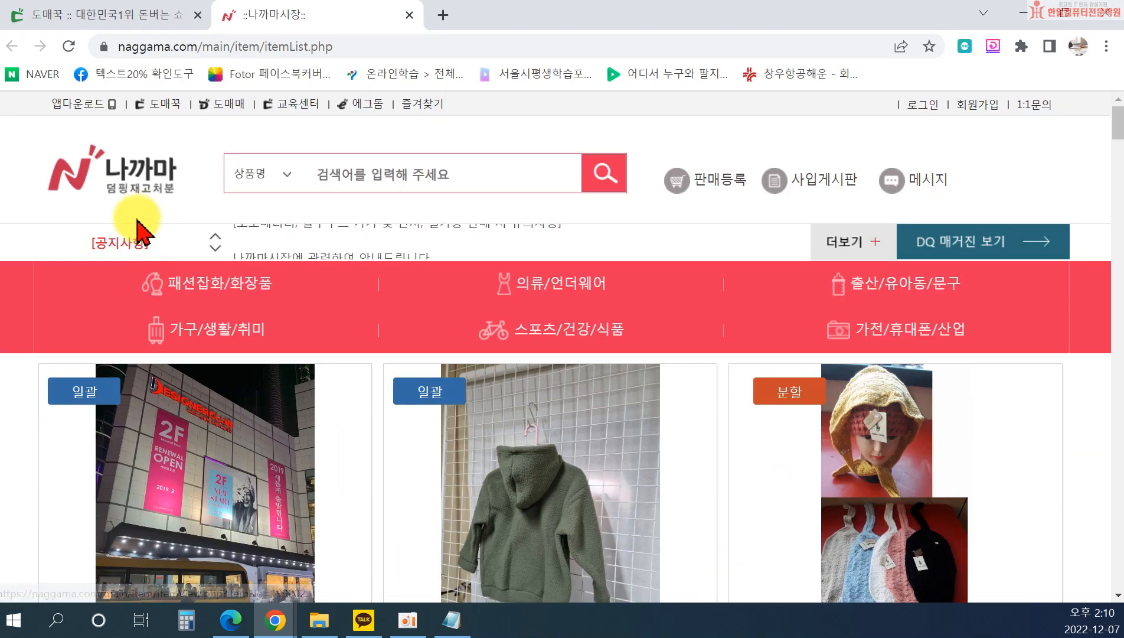
Open the 도매꾹 home page from 나까마 and examine its product categories and main navigation.
mouse_move(105, 128)
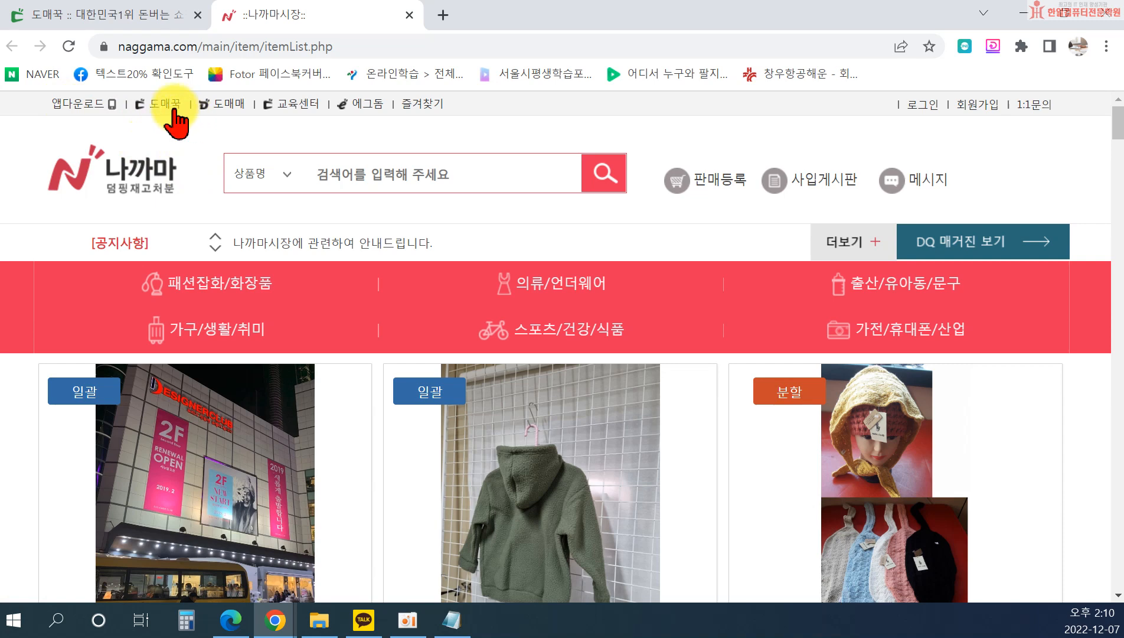
left_click(152, 105)
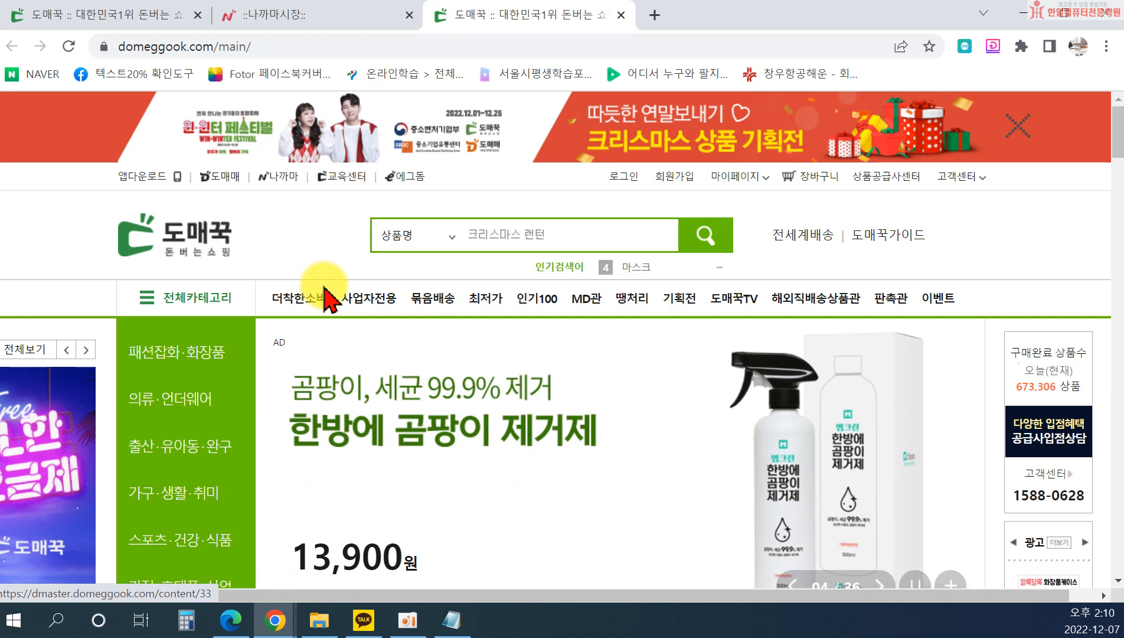
scroll(275, 289, "down", 1)
scroll(248, 260, "down", 1)
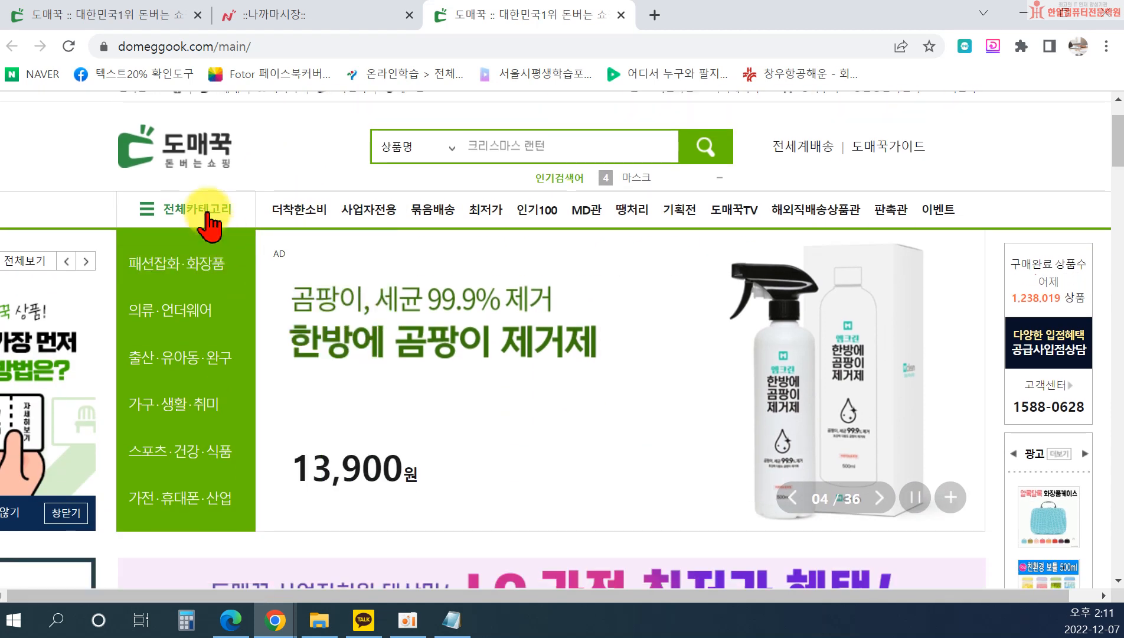
left_click(395, 212)
scroll(492, 159, "up", 1)
scroll(495, 168, "up", 1)
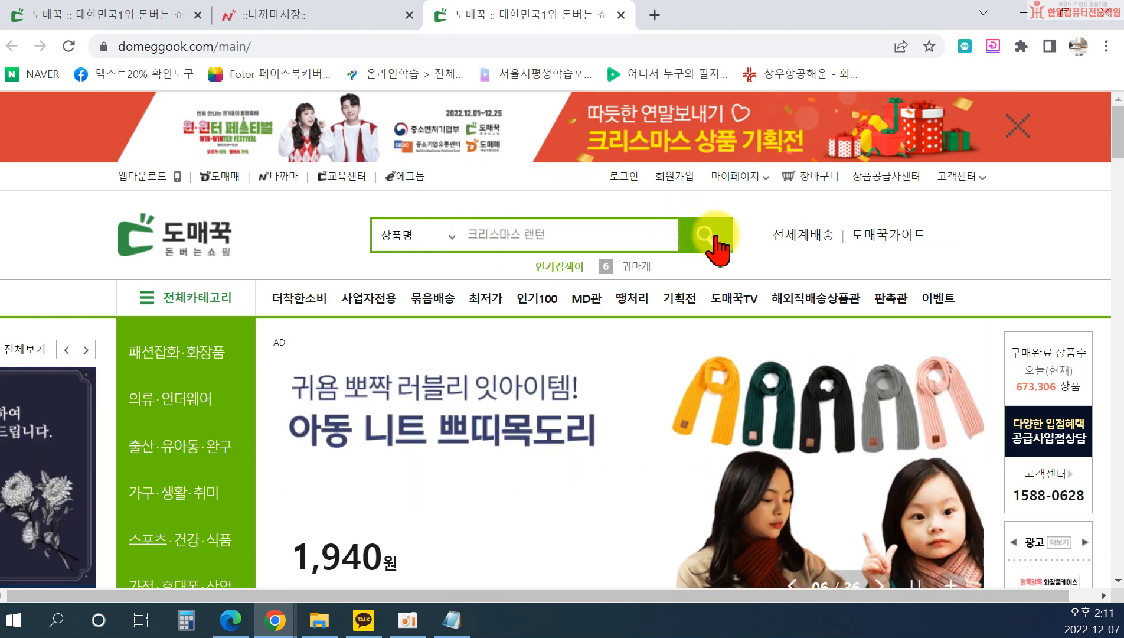
scroll(244, 333, "down", 2)
mouse_move(236, 273)
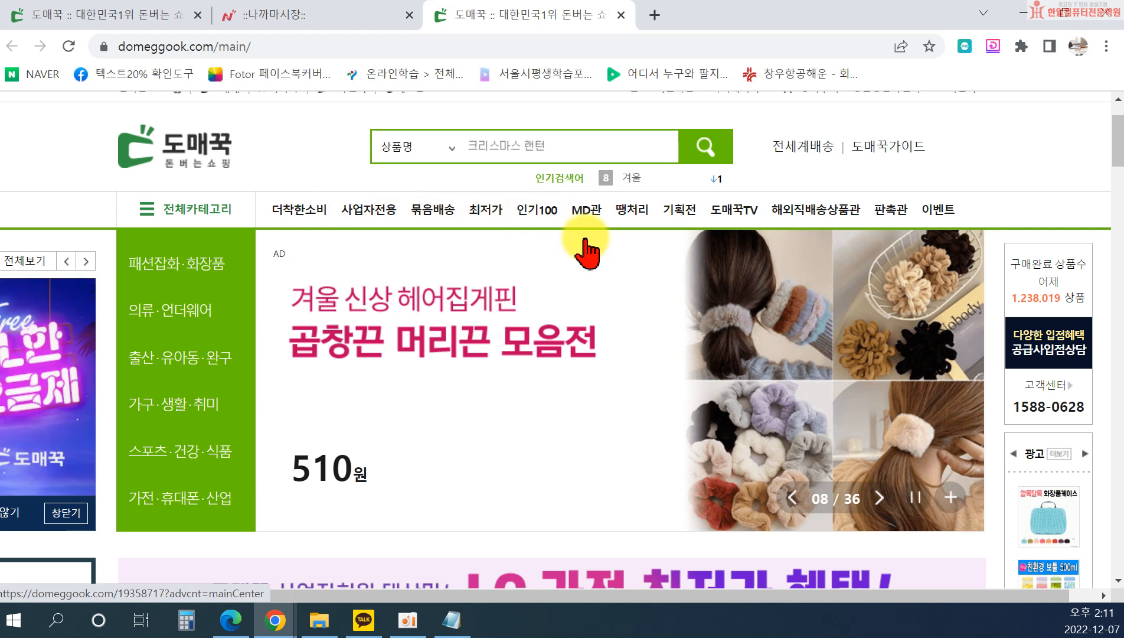
Open the 인기100 popular products list and show its 가구/생활/취미 ranking.
left_click(536, 214)
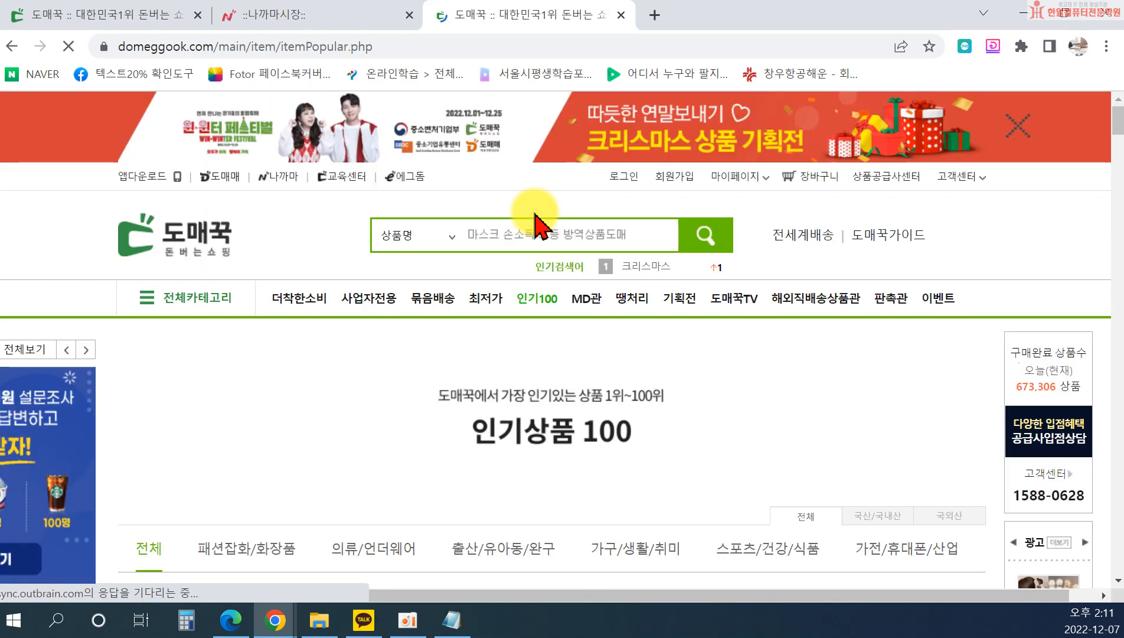
scroll(536, 224, "down", 4)
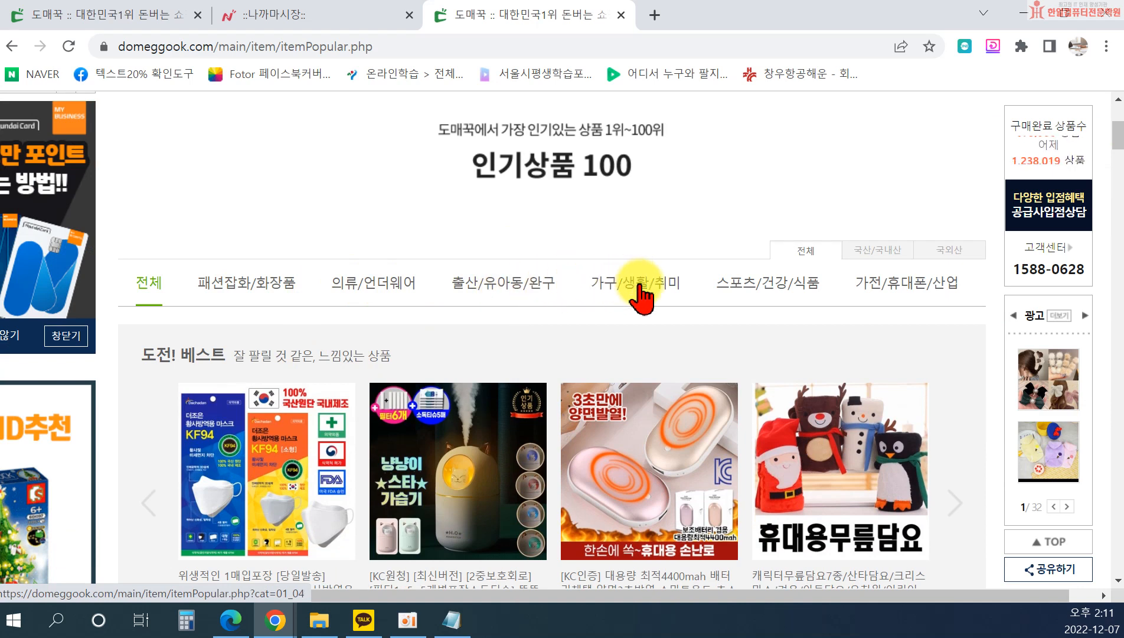
scroll(694, 334, "down", 6)
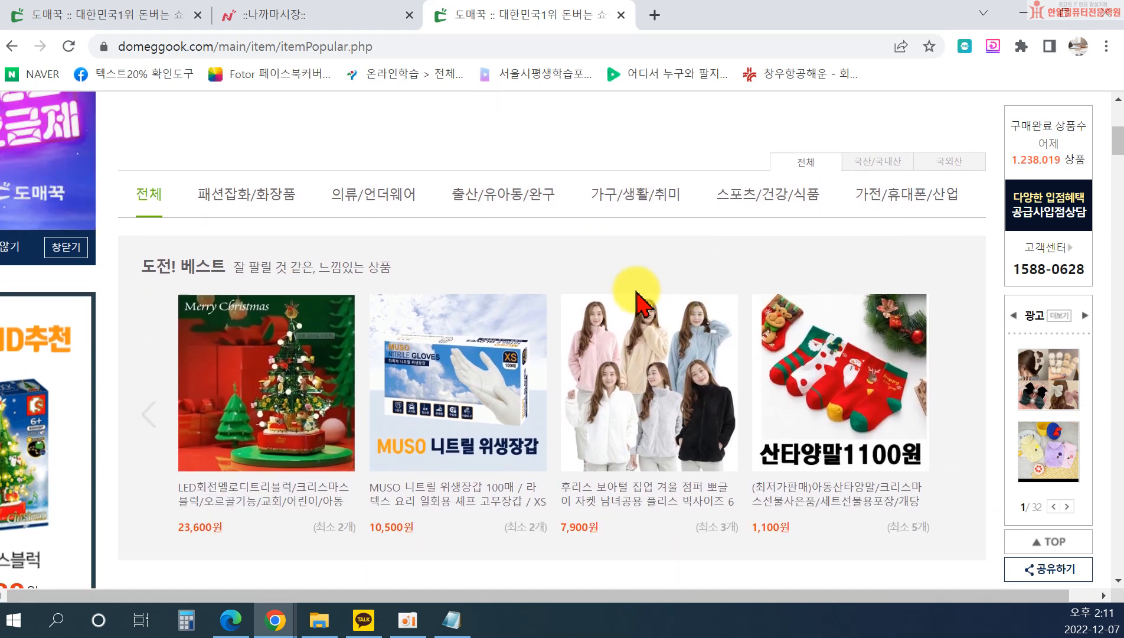
scroll(602, 404, "down", 5)
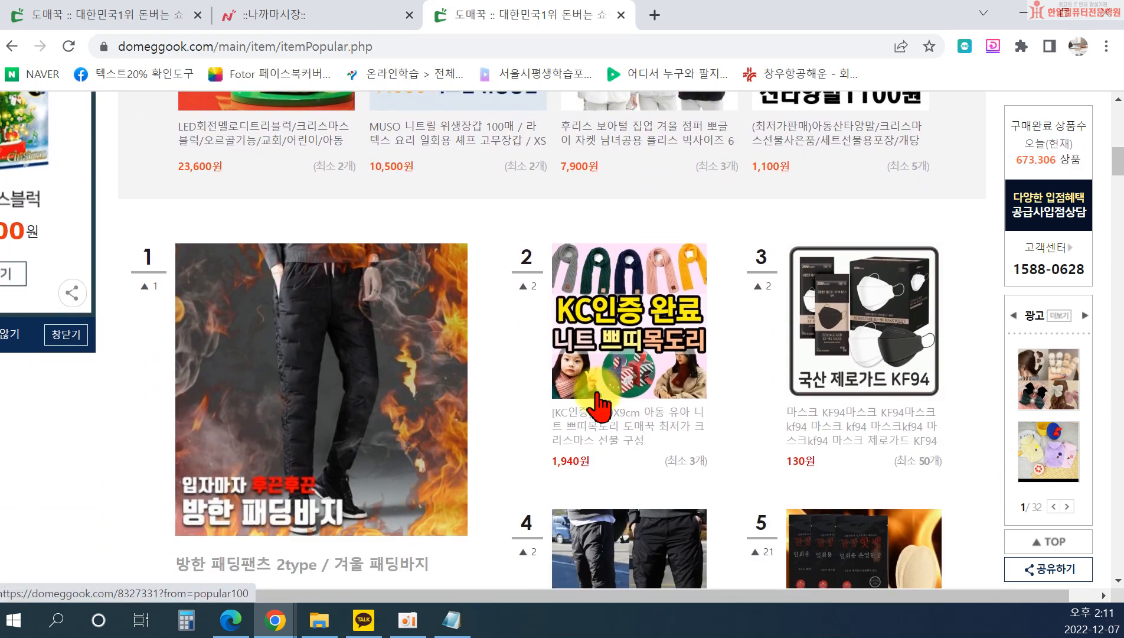
scroll(382, 344, "up", 10)
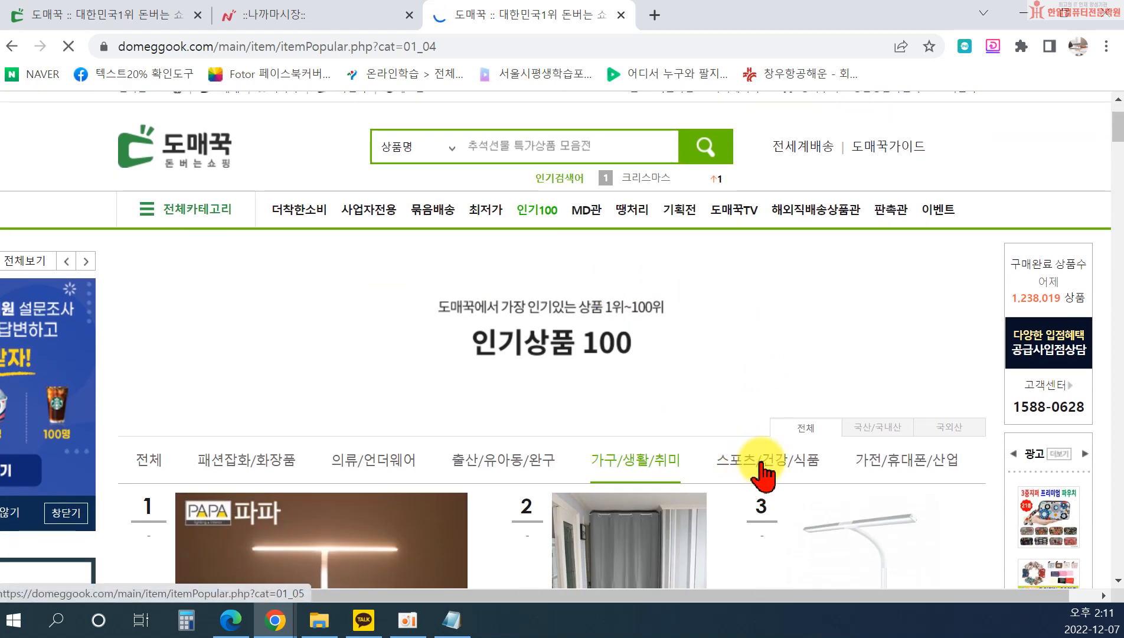
Show the 스포츠/건강/식품 ranking of popular products and view its ten highest-ranked items.
left_click(764, 467)
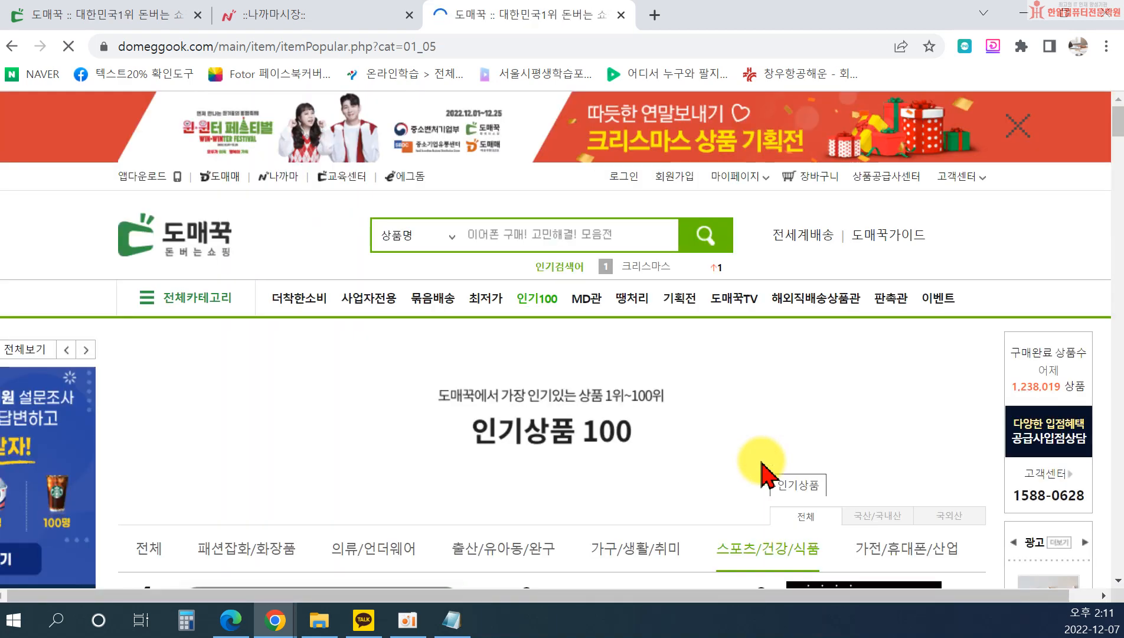
scroll(779, 492, "down", 2)
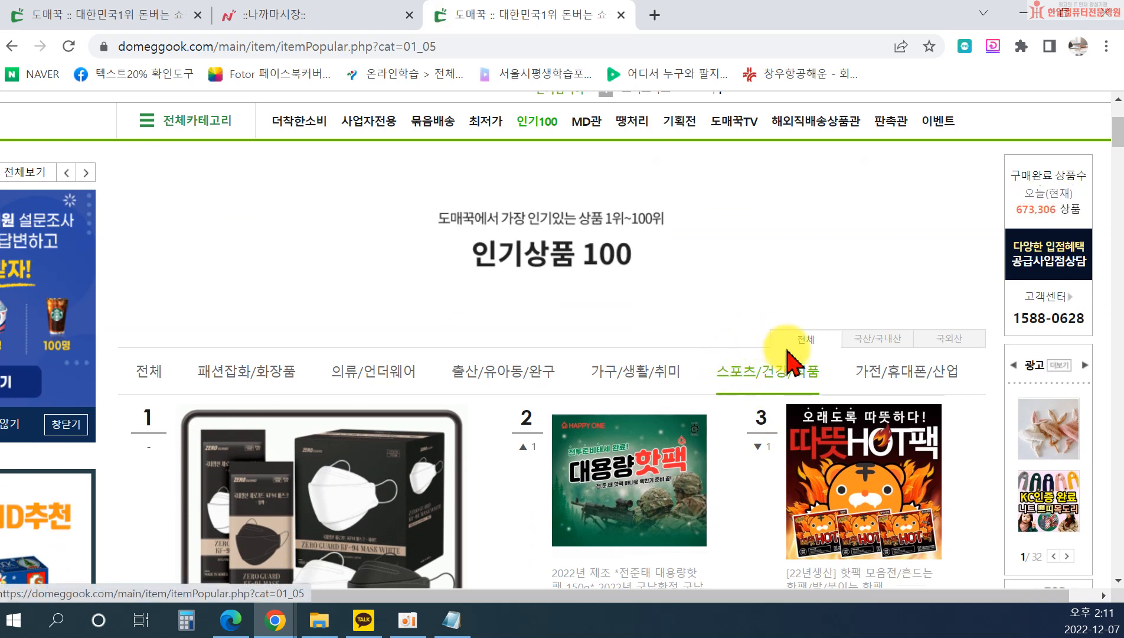
scroll(787, 365, "down", 1)
scroll(791, 378, "down", 3)
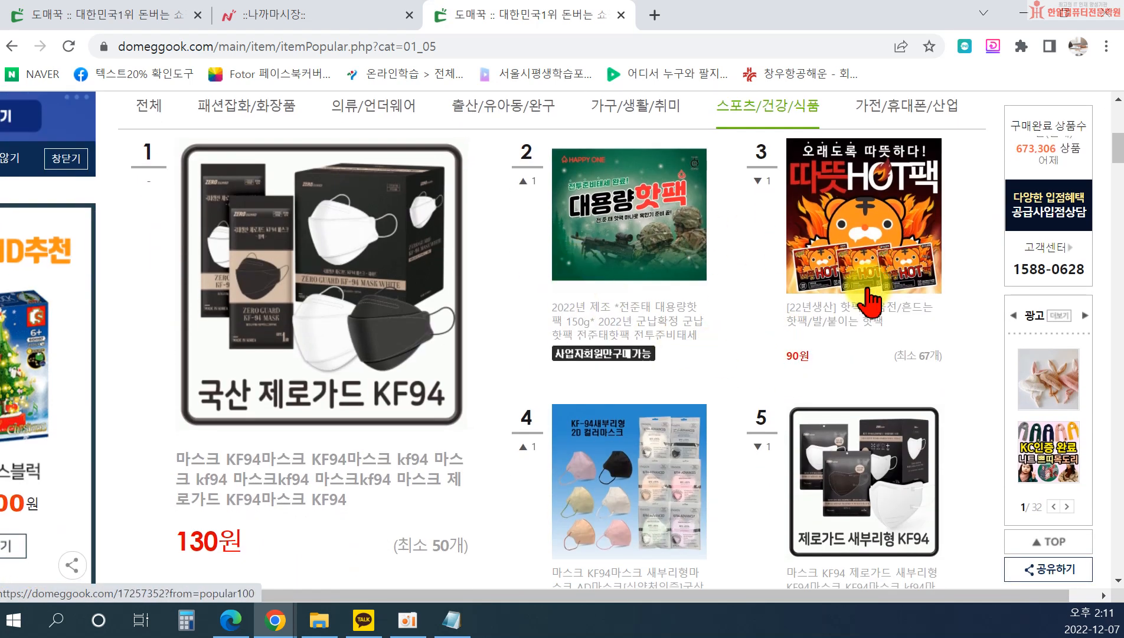
scroll(643, 328, "down", 3)
scroll(865, 360, "down", 4)
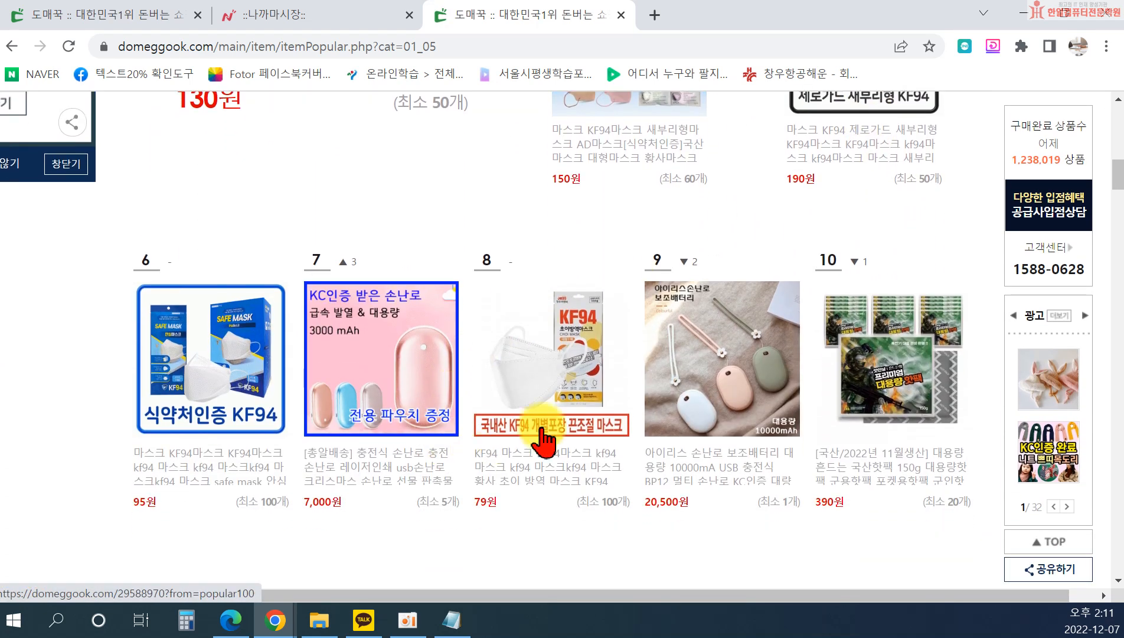
Examine the prices and minimum order quantities of the lower-ranked popular products, down to rank 30.
scroll(927, 443, "down", 2)
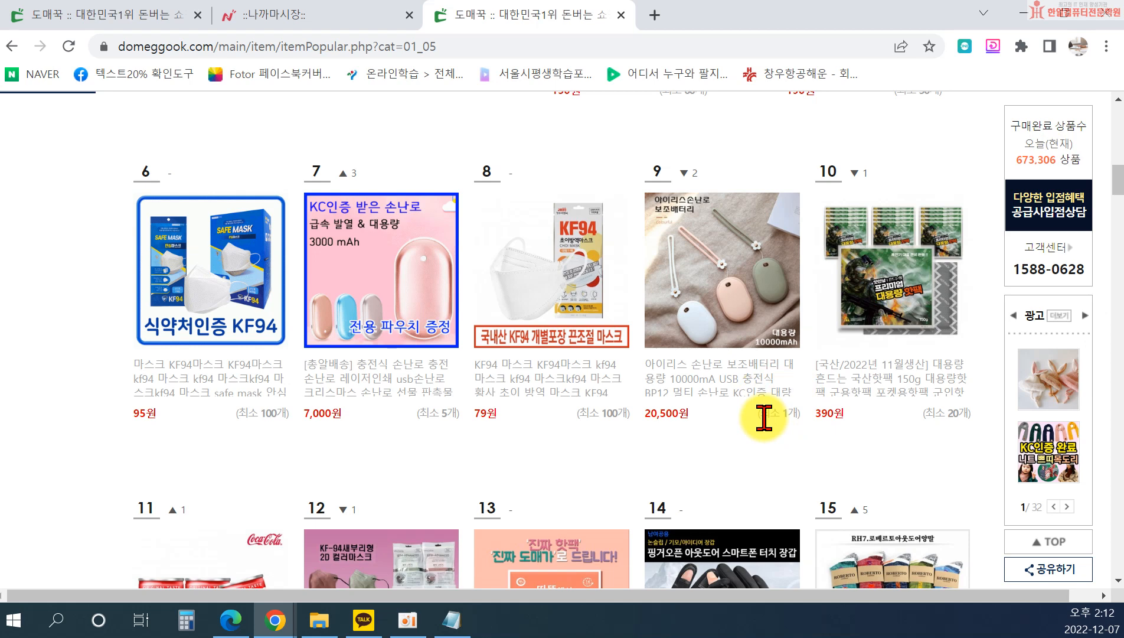
scroll(766, 390, "down", 1)
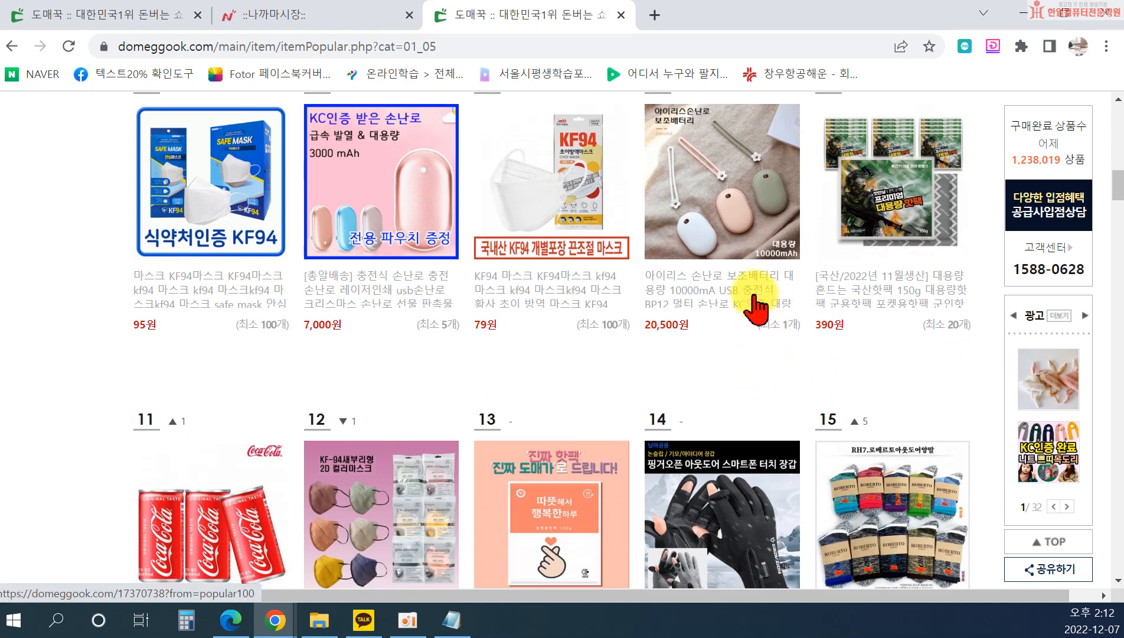
scroll(747, 304, "down", 1)
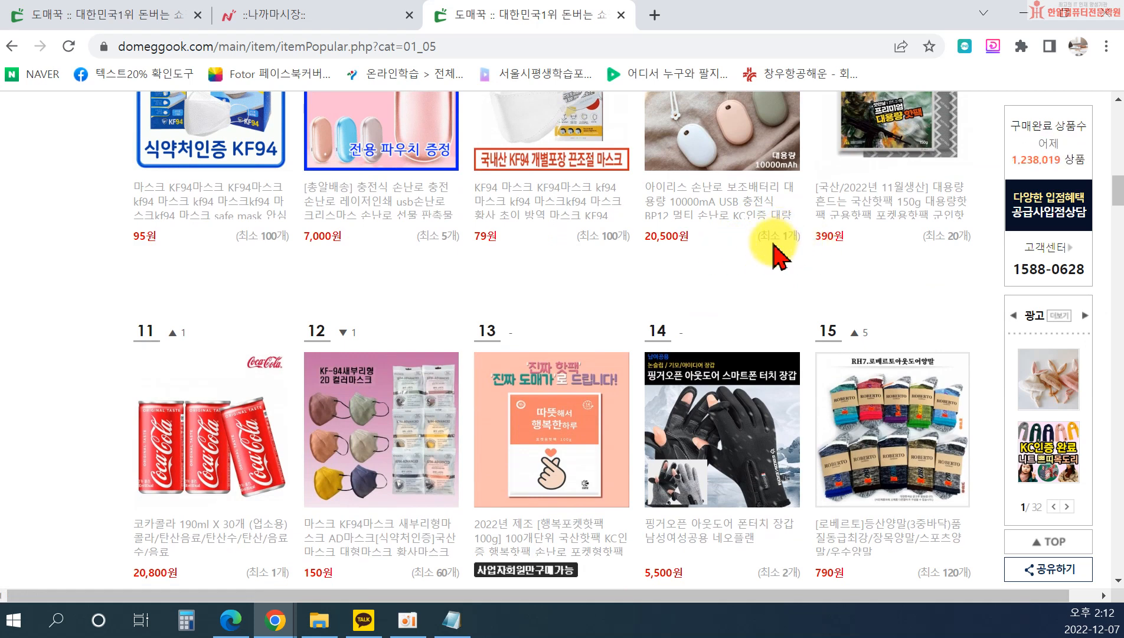
scroll(779, 256, "down", 1)
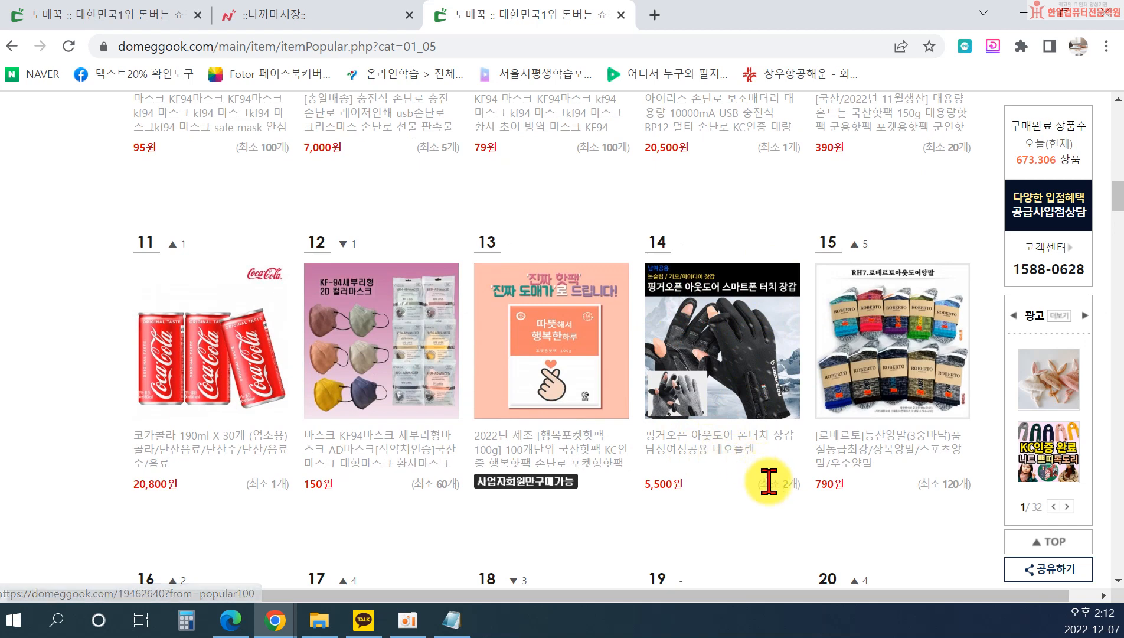
scroll(766, 483, "down", 4)
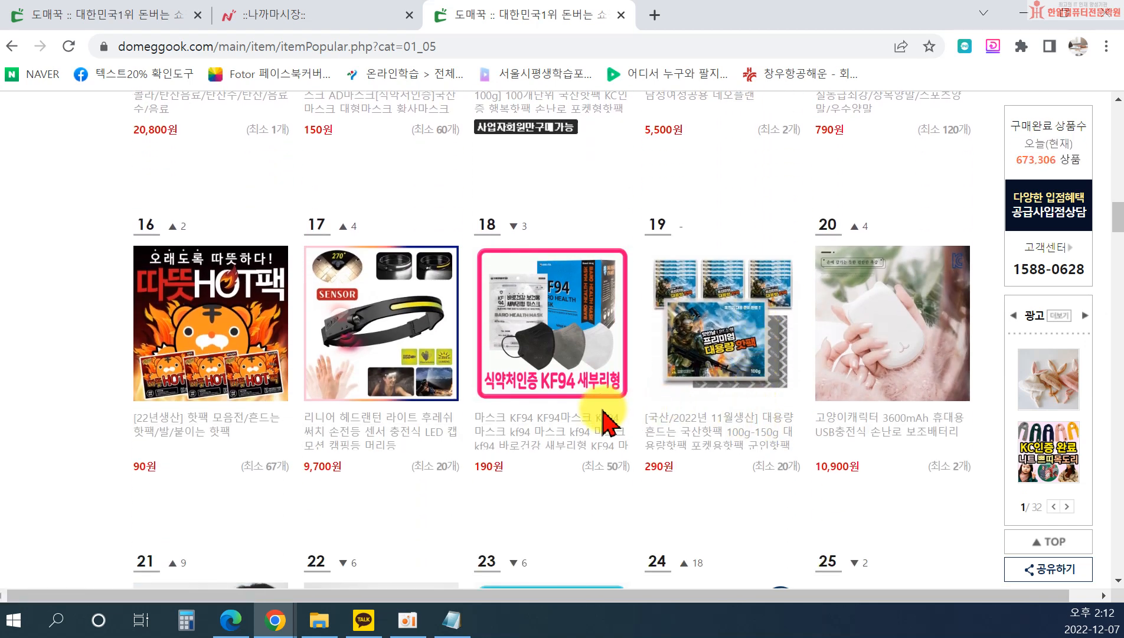
scroll(729, 389, "down", 1)
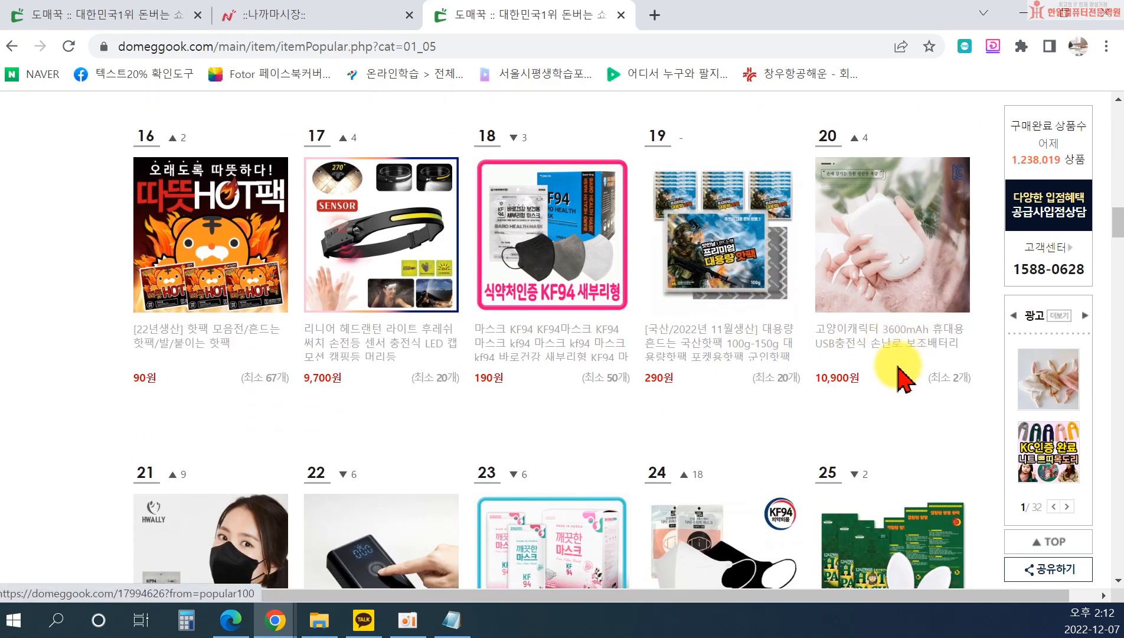
scroll(590, 402, "down", 3)
scroll(665, 481, "down", 3)
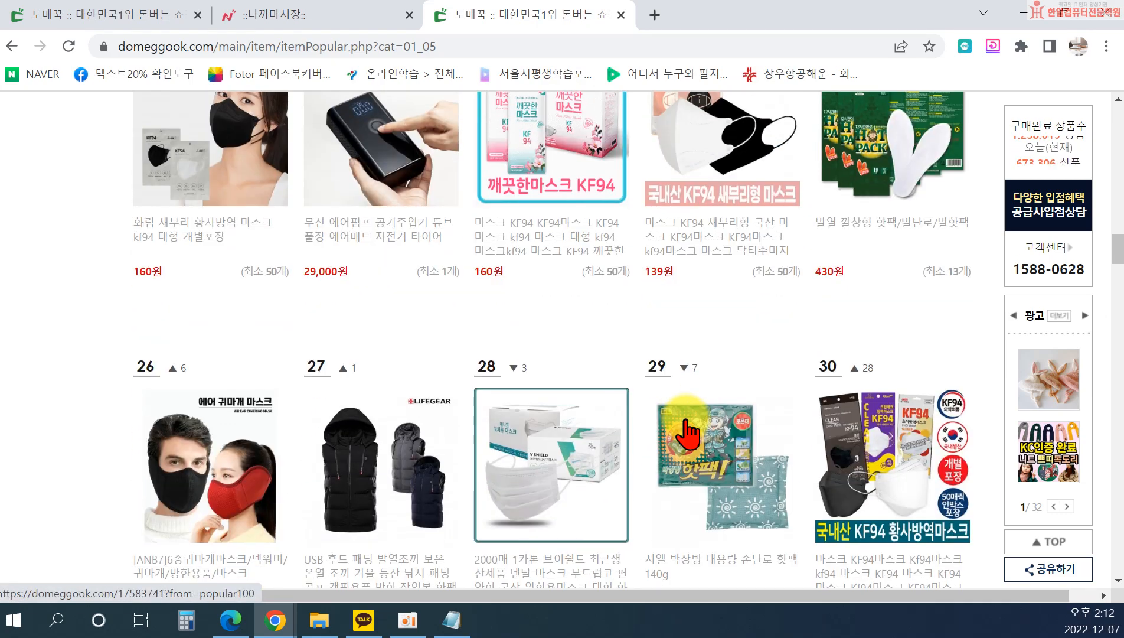
Return to the category choices of the 인기100 list and show the 가구/생활/취미 ranking again.
scroll(697, 455, "up", 20)
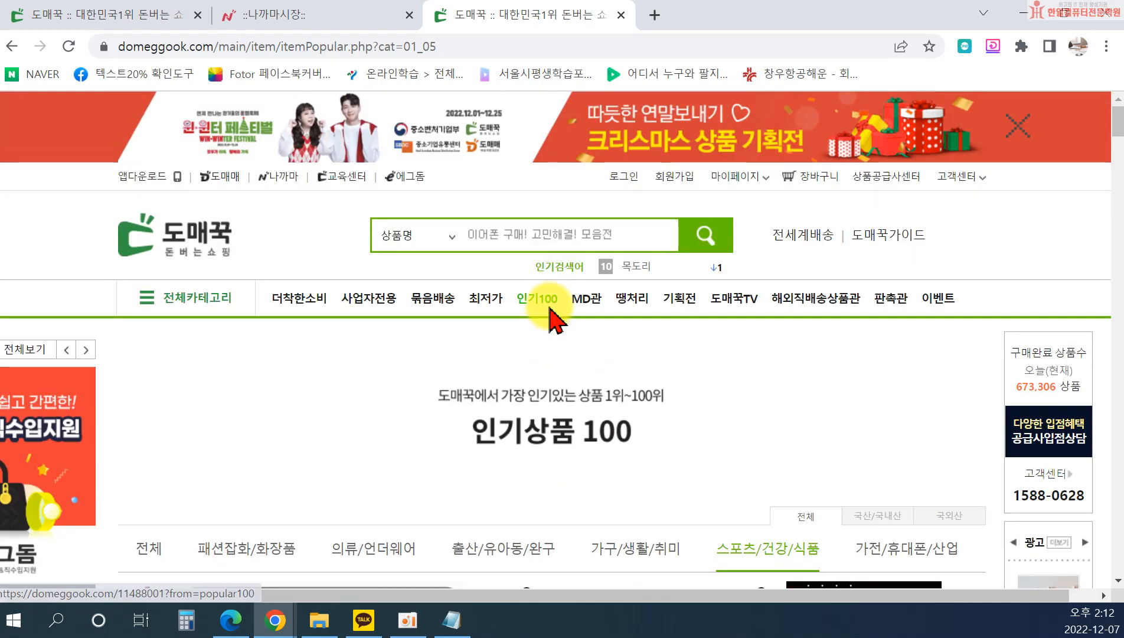
left_click(477, 233)
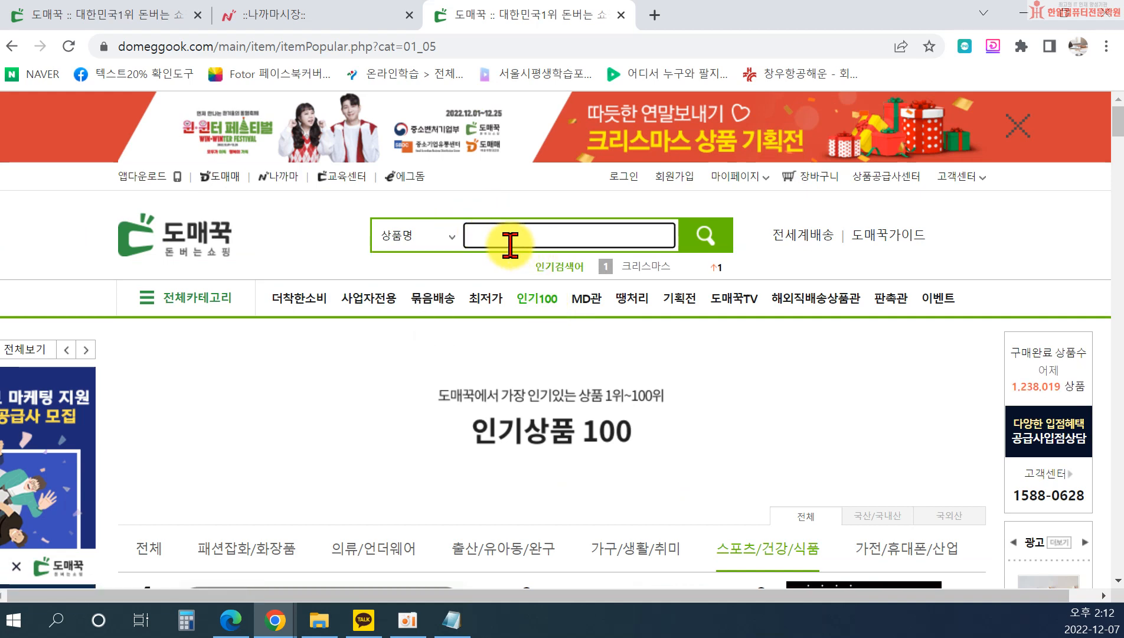
scroll(916, 446, "down", 3)
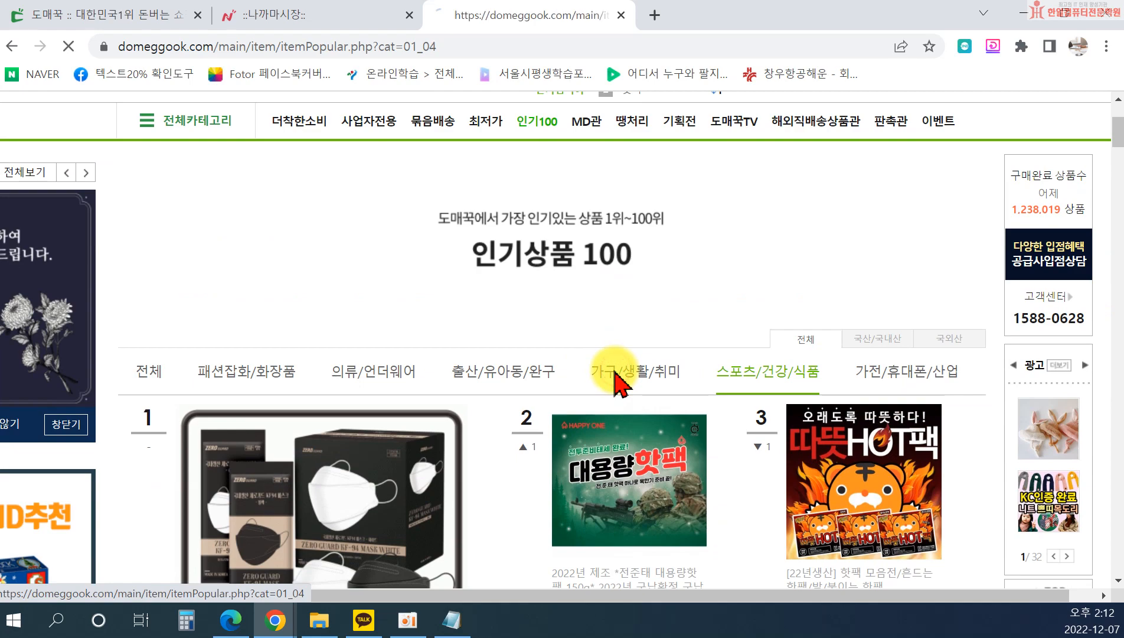
Examine the prices and minimum order quantities of the 가구/생활/취미 popular products, down to rank 30.
scroll(709, 371, "down", 4)
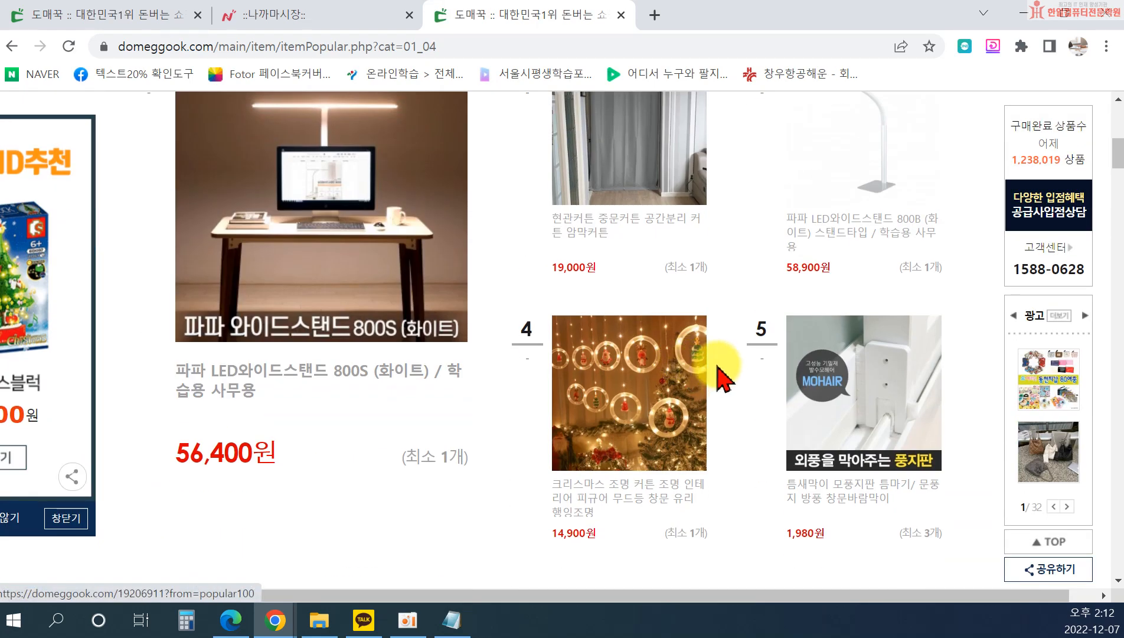
scroll(706, 401, "down", 4)
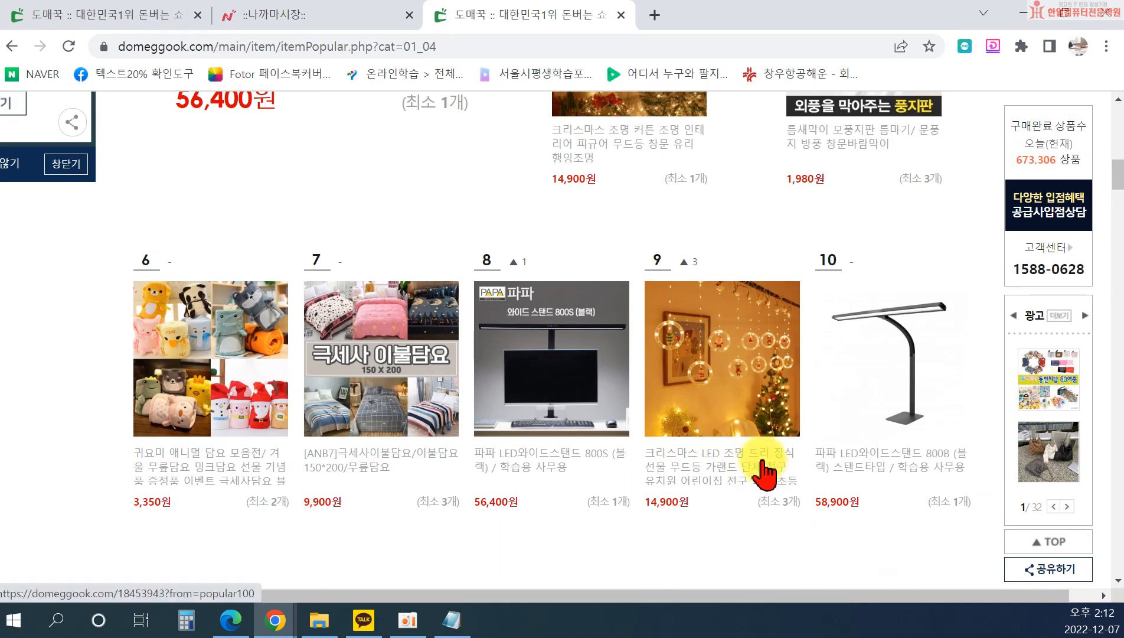
scroll(743, 477, "down", 5)
scroll(682, 375, "up", 5)
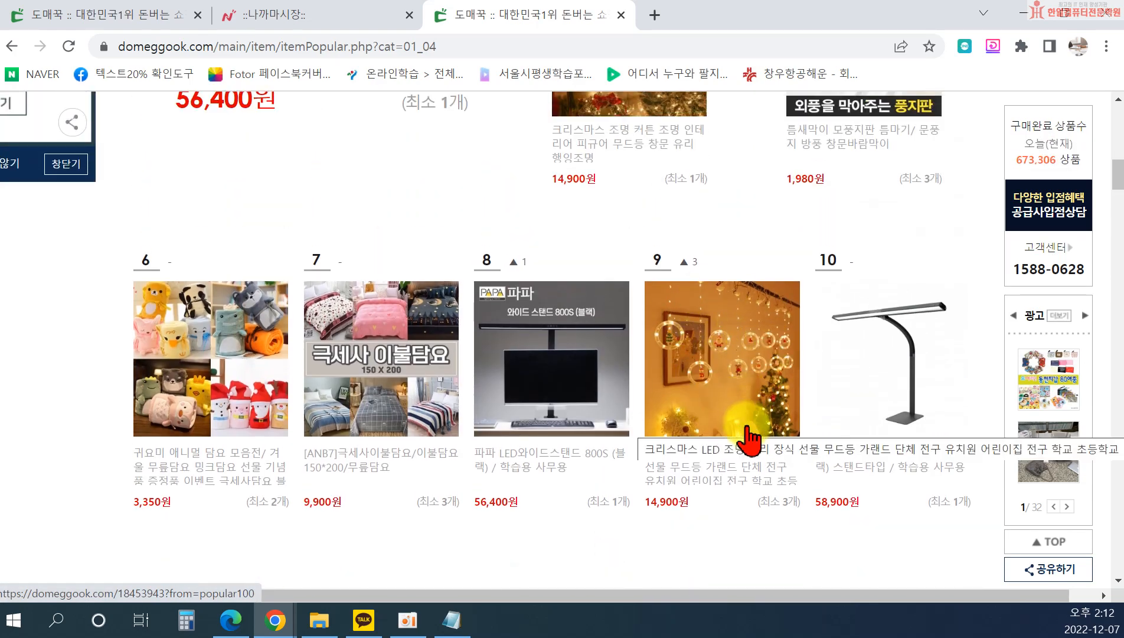
scroll(743, 431, "down", 6)
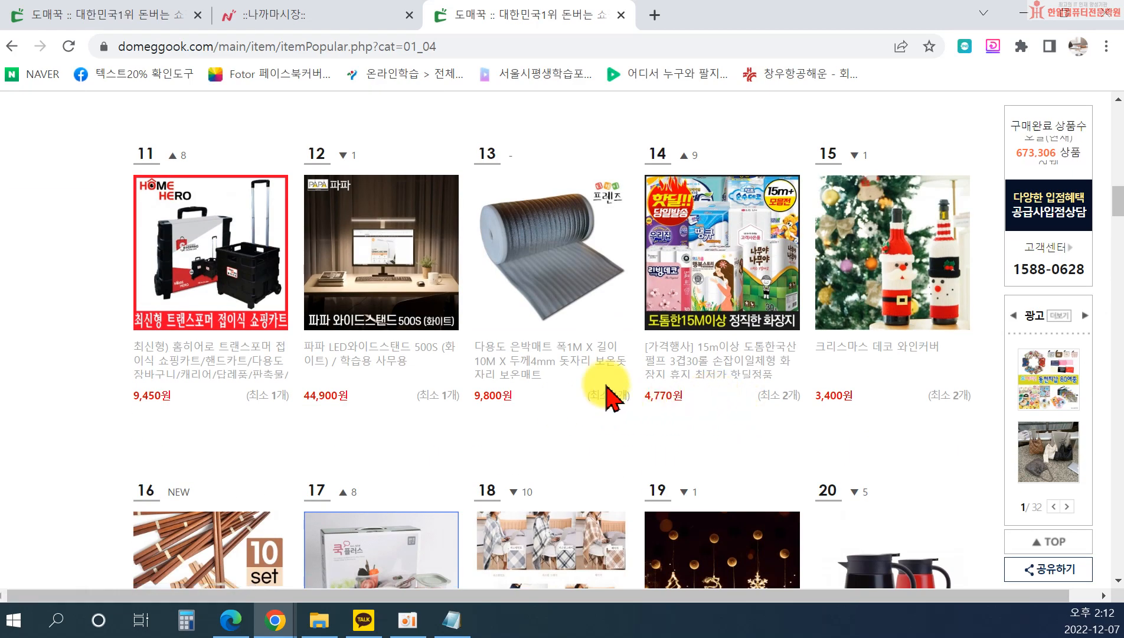
scroll(709, 399, "down", 2)
scroll(510, 421, "down", 8)
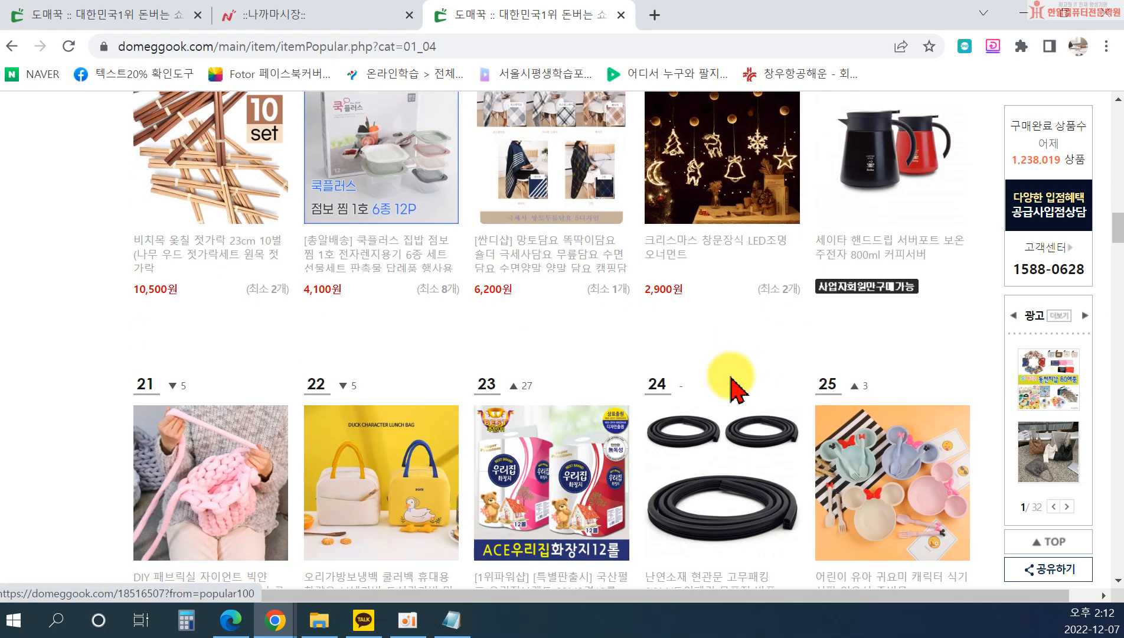
scroll(539, 392, "down", 3)
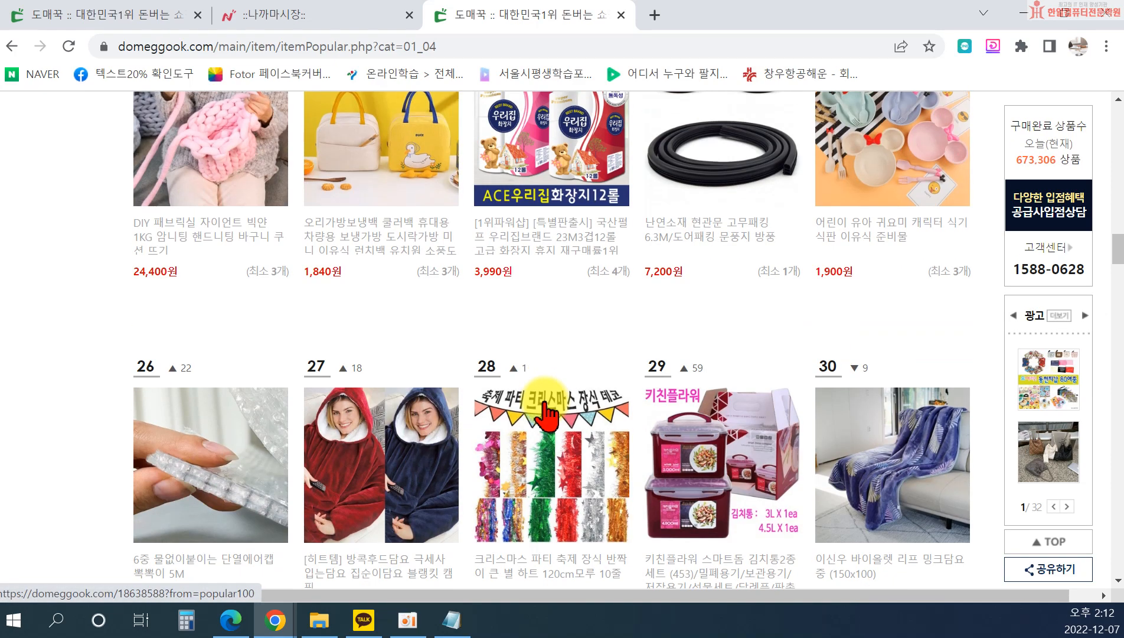
Open the 방콕후드담요 product ranked 27 and examine its price, minimum quantity, stock quantity and 색상 options.
scroll(499, 339, "down", 4)
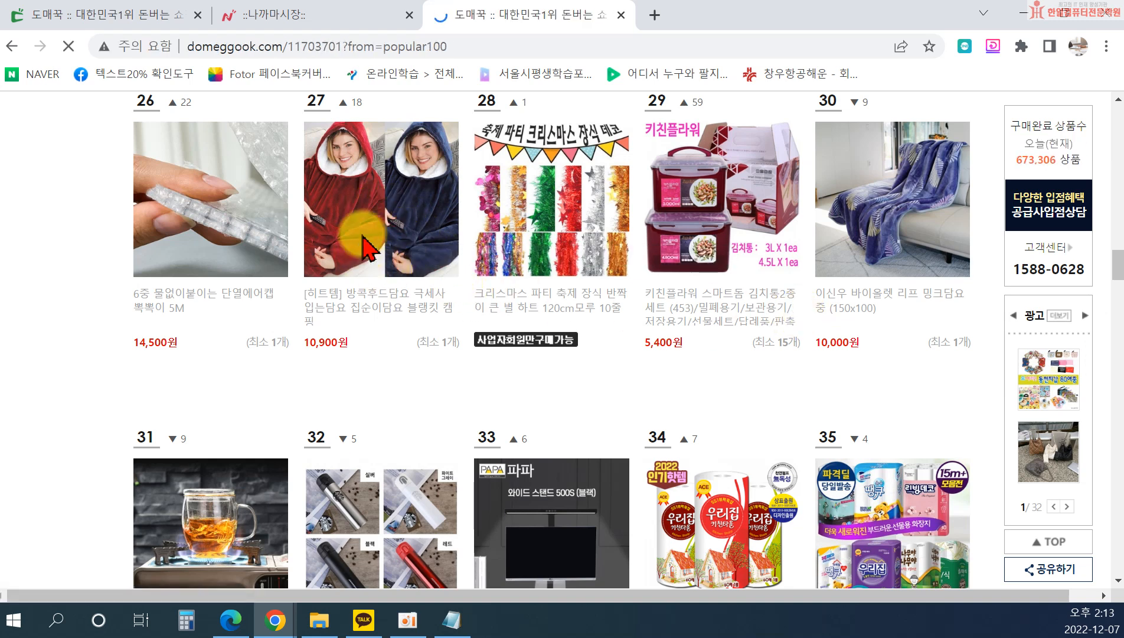
scroll(735, 395, "down", 3)
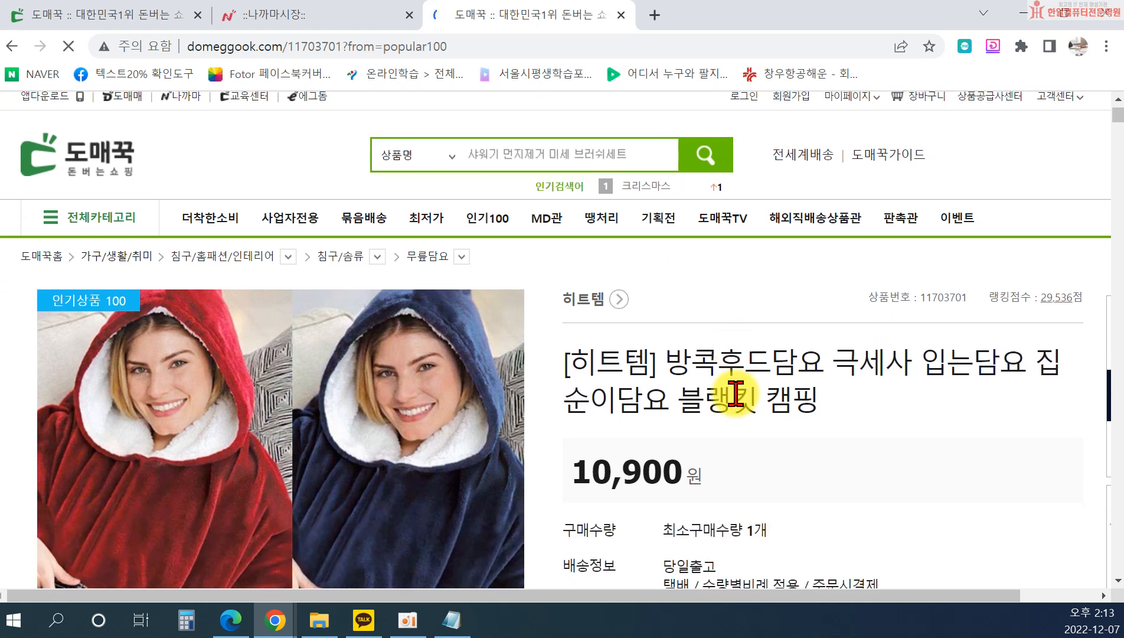
scroll(650, 284, "down", 1)
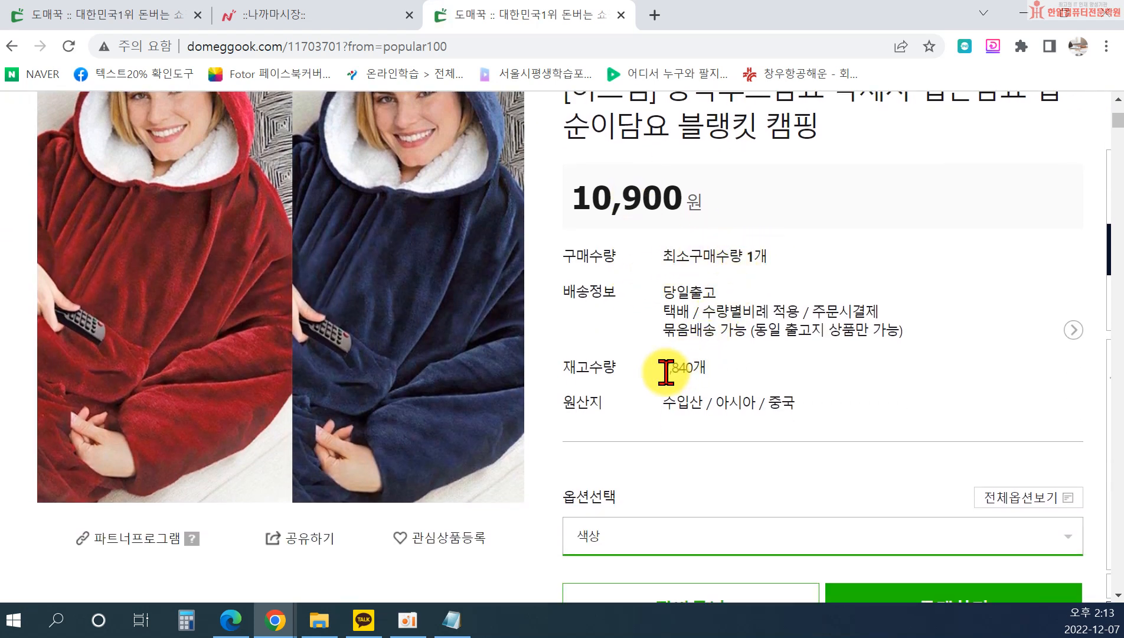
left_click_drag(661, 370, 713, 372)
scroll(718, 381, "down", 3)
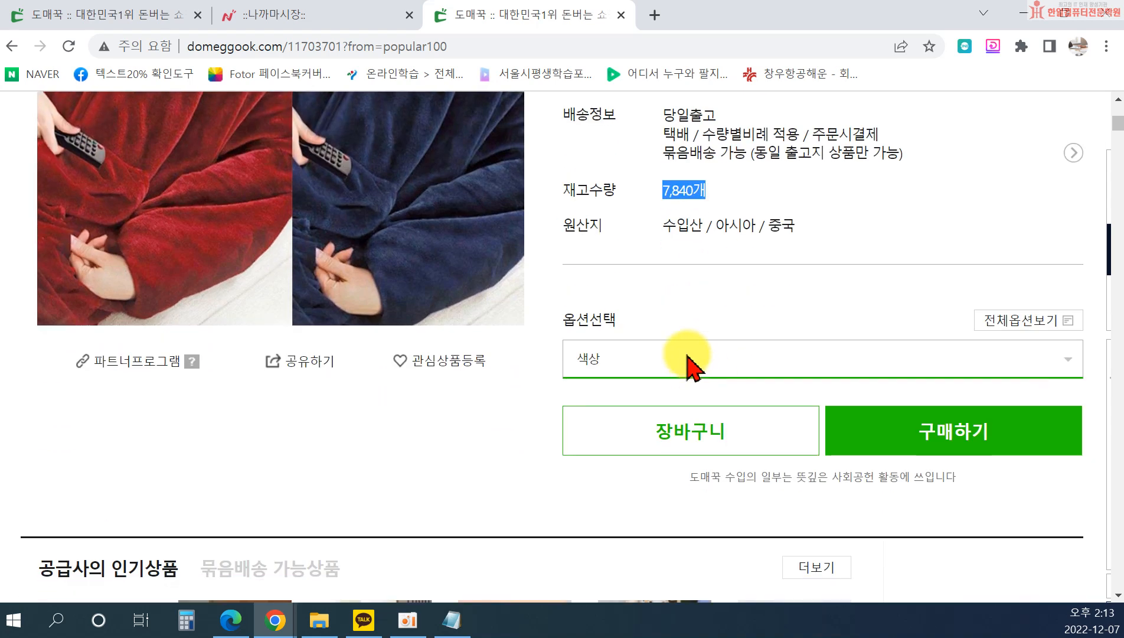
left_click(690, 358)
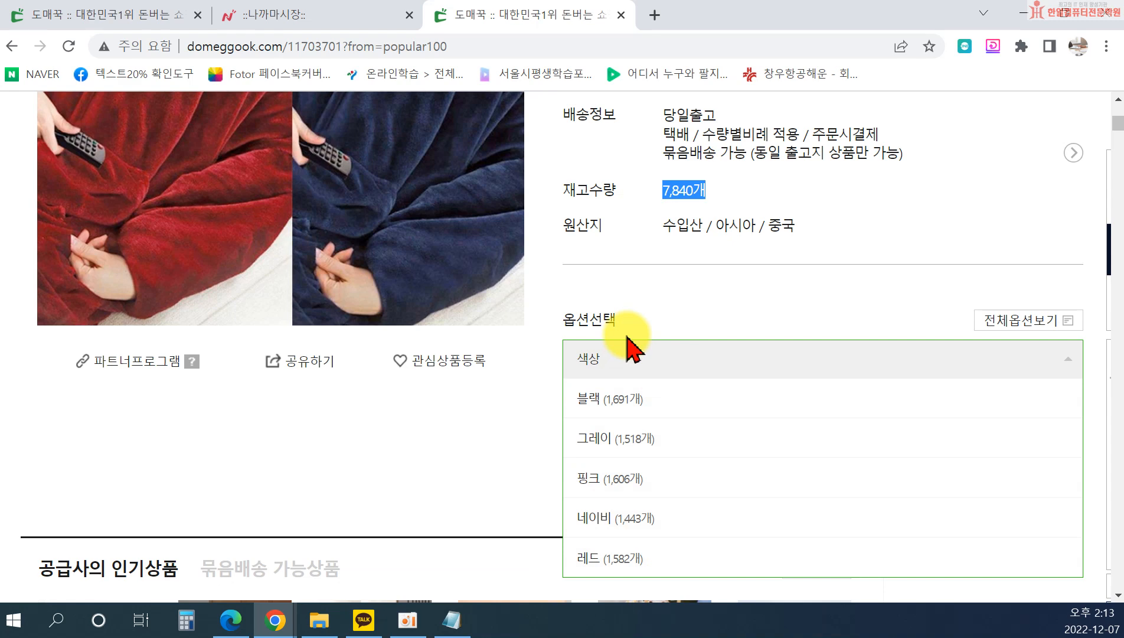
Check the supplier's other popular products and the 상세설명 이미지 사용여부 entry, and return to the product's heading.
scroll(622, 349, "down", 5)
scroll(437, 319, "down", 6)
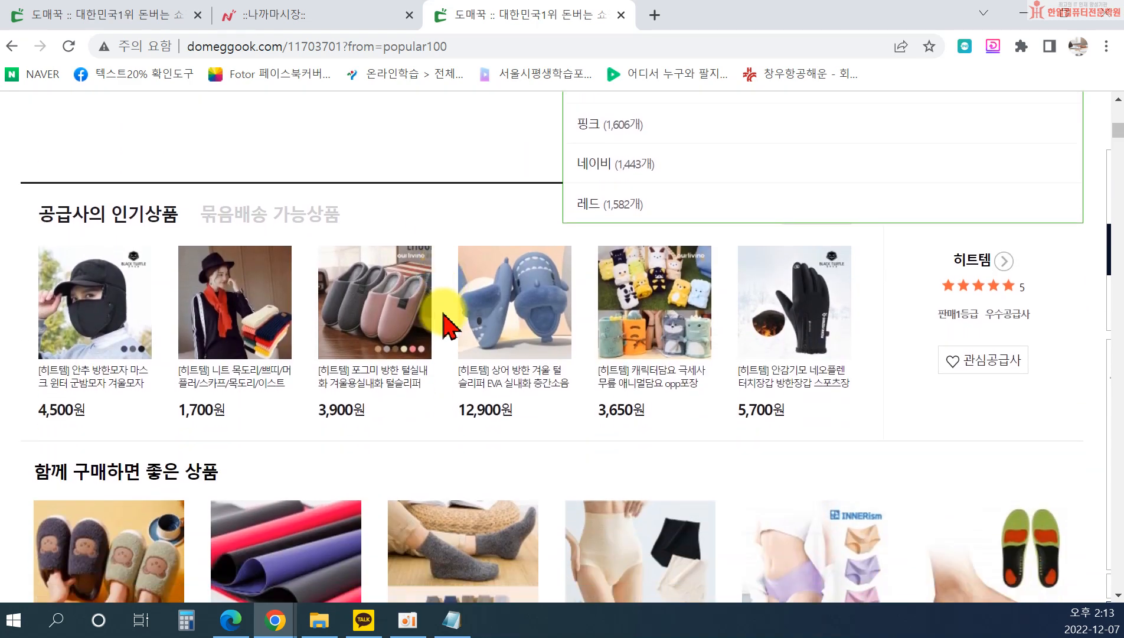
scroll(447, 333, "down", 6)
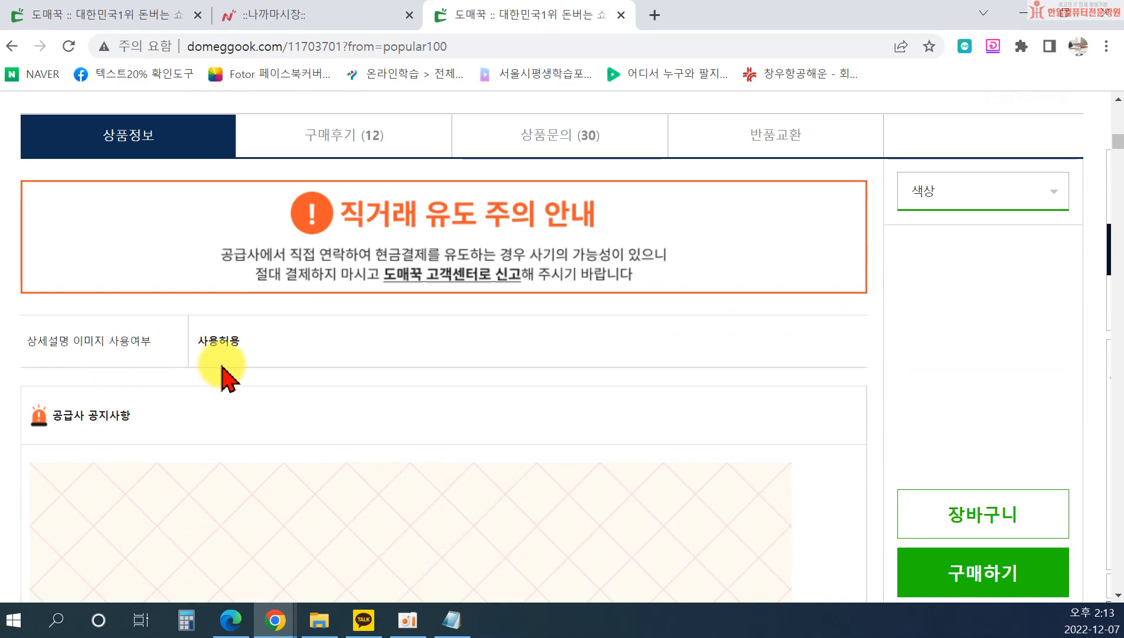
scroll(376, 374, "down", 1)
scroll(562, 376, "down", 4)
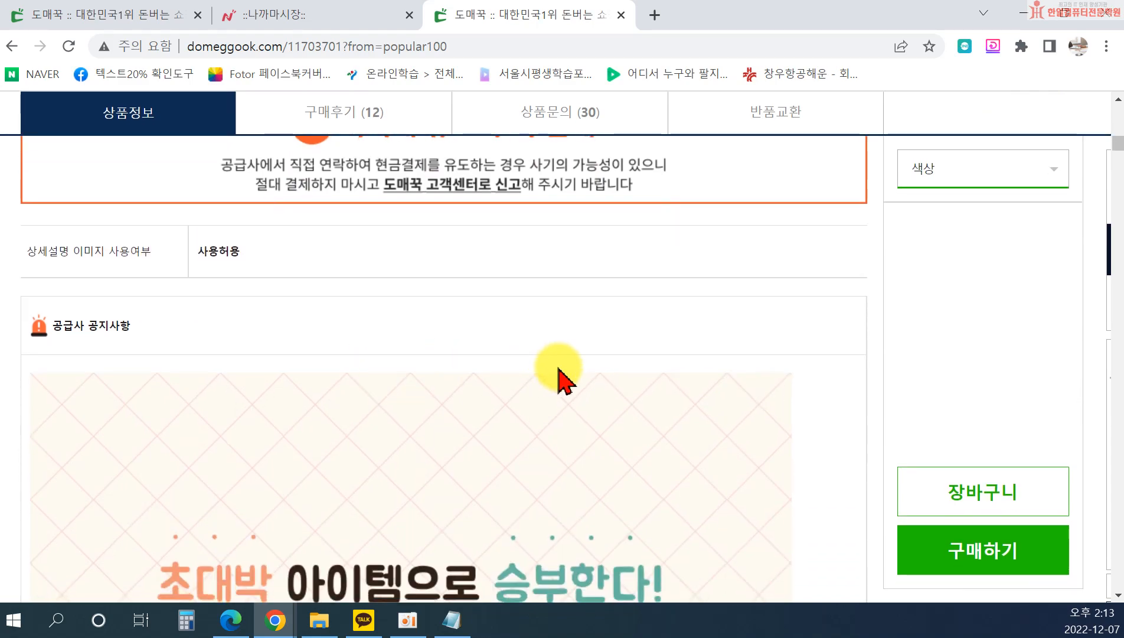
scroll(562, 376, "up", 15)
scroll(565, 378, "up", 11)
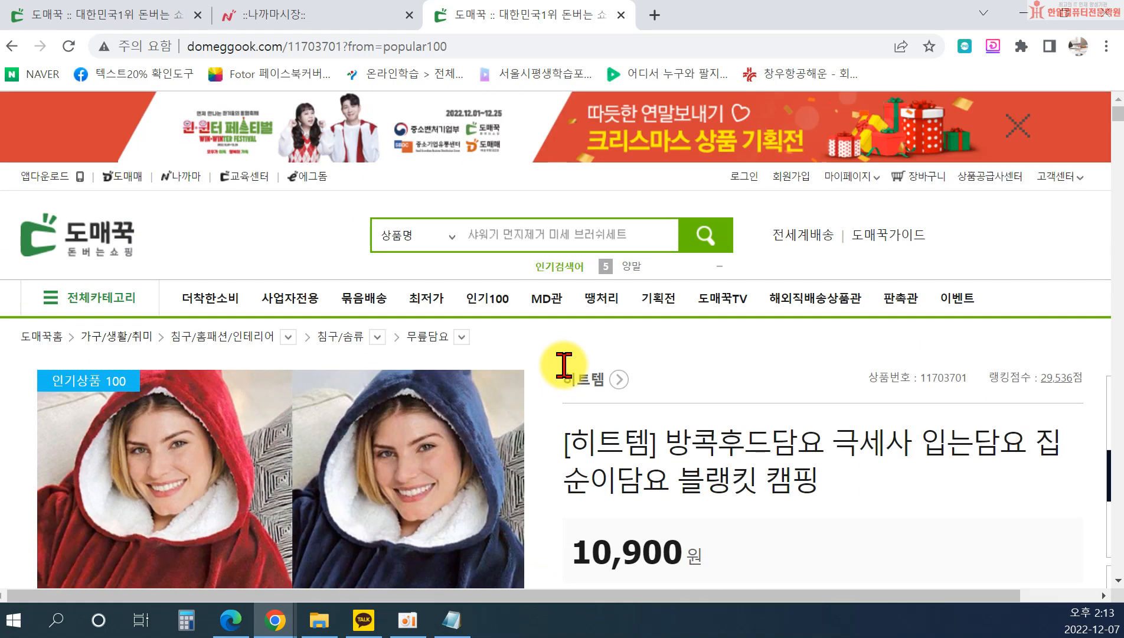
View the 상품정보 table and the detailed description images of 방콕후드담요, and return to the product's heading.
scroll(472, 433, "down", 1)
scroll(483, 422, "down", 20)
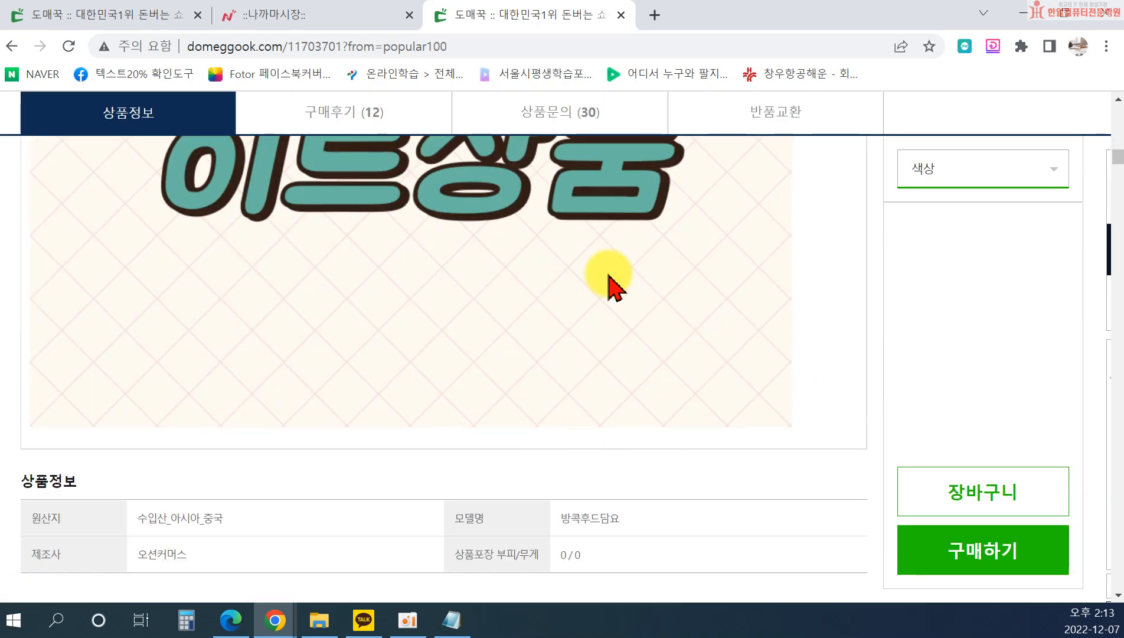
scroll(643, 289, "down", 18)
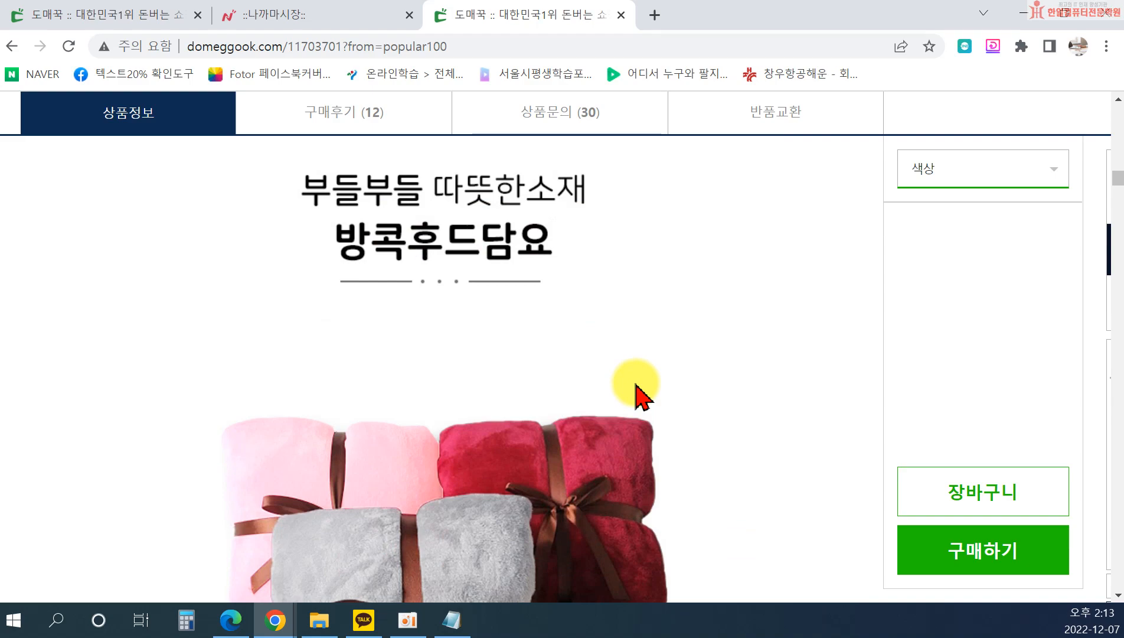
scroll(720, 372, "up", 18)
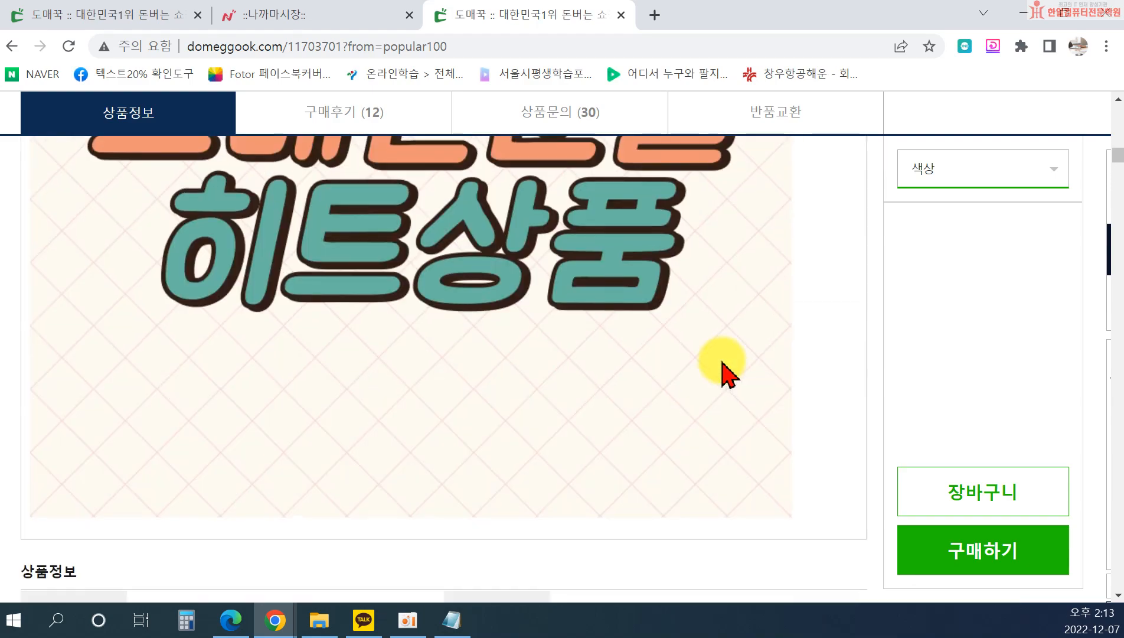
scroll(721, 372, "up", 15)
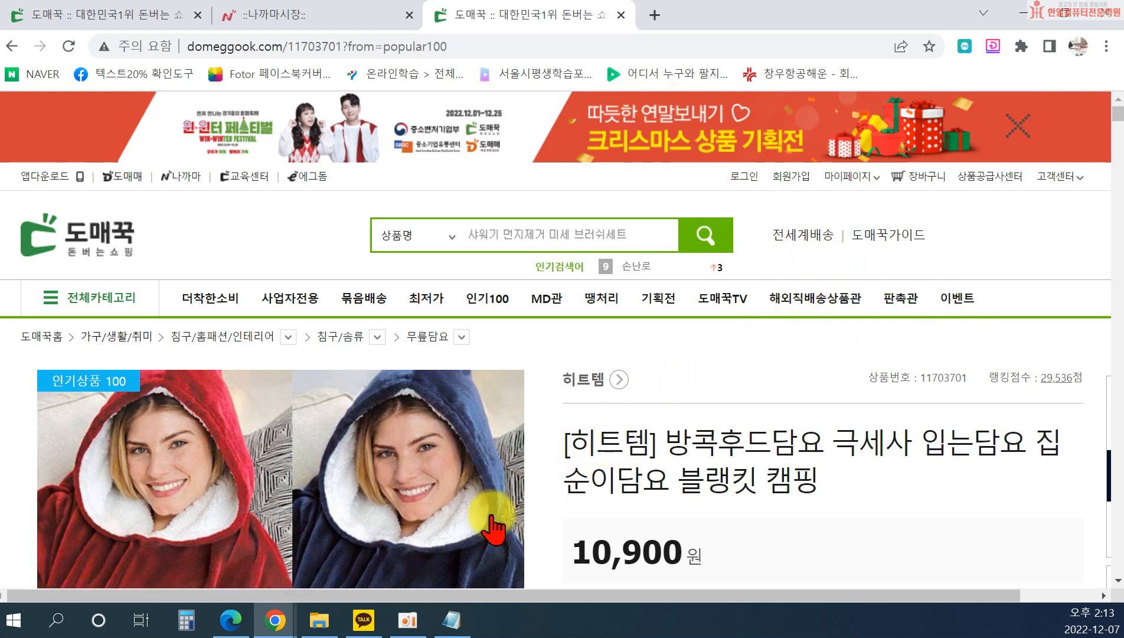
Switch to KakaoTalk to view the files shared in the online shopping class chat, and minimize the chat.
left_click(363, 621)
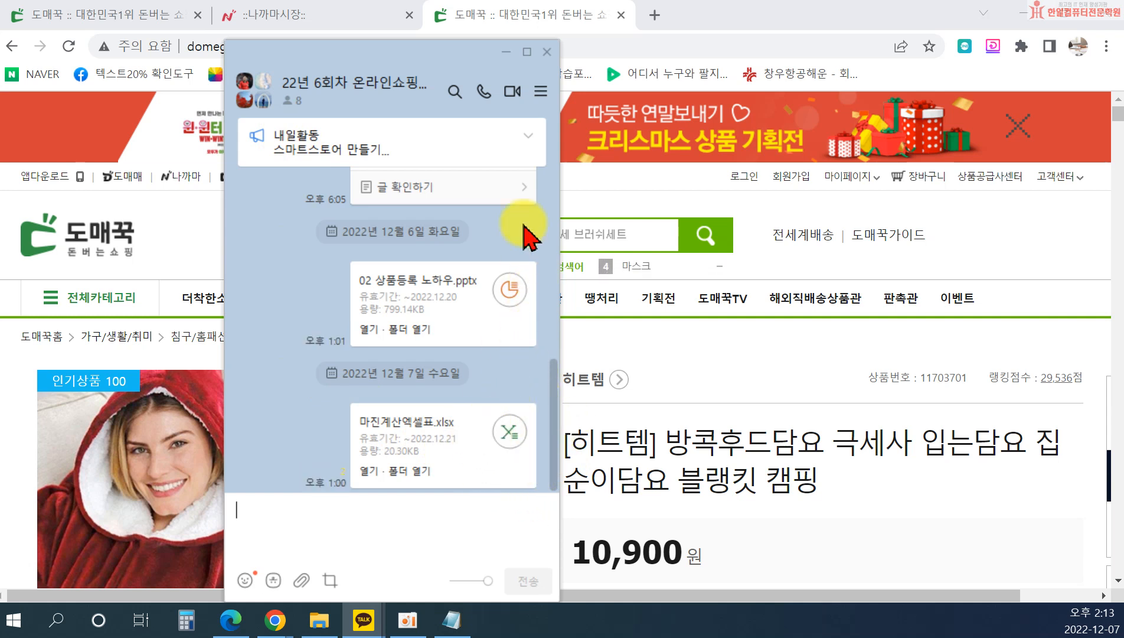
left_click(506, 53)
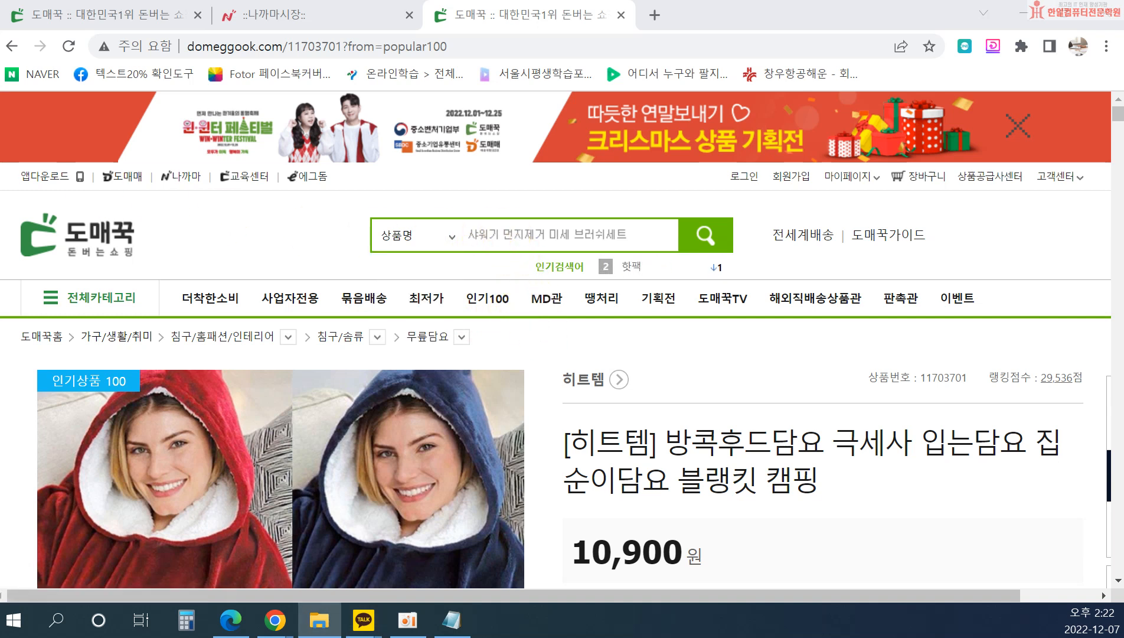
Search 도매꾹 by product name for 미니가습기.
left_click(474, 232)
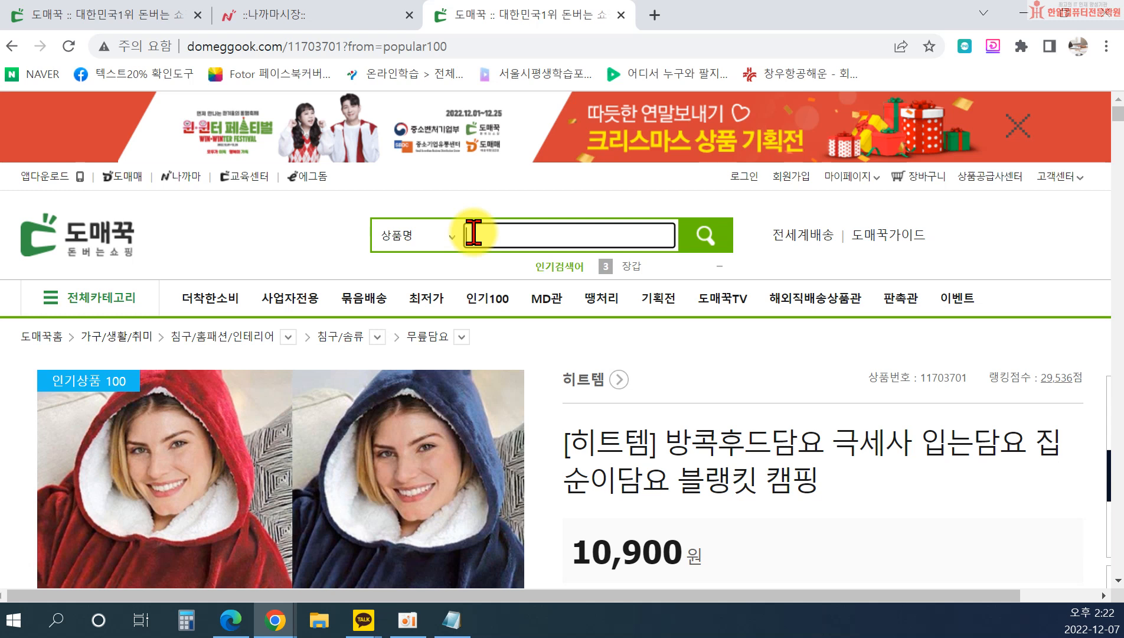
type("ㅁㅣ니")
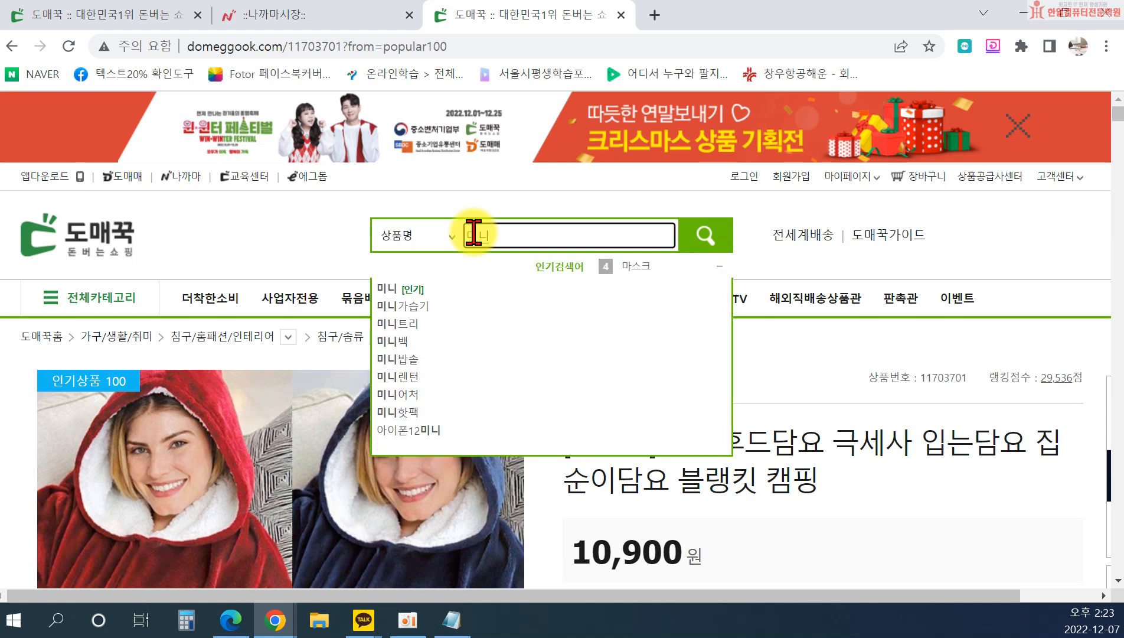
type("가습ㄱ")
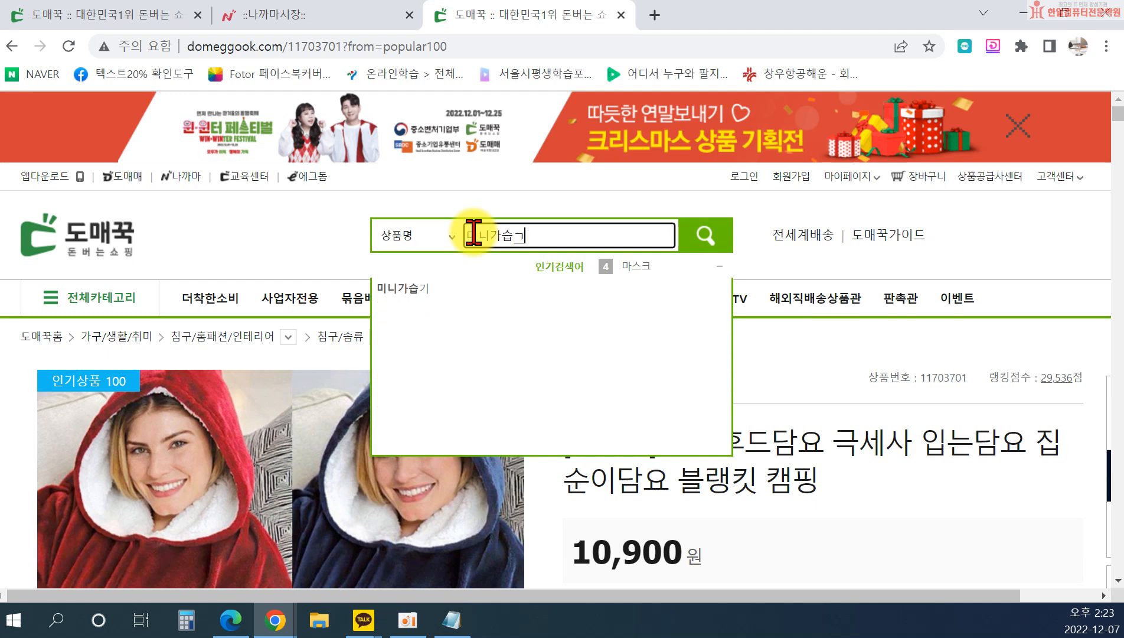
type("ㅣ")
key("Return")
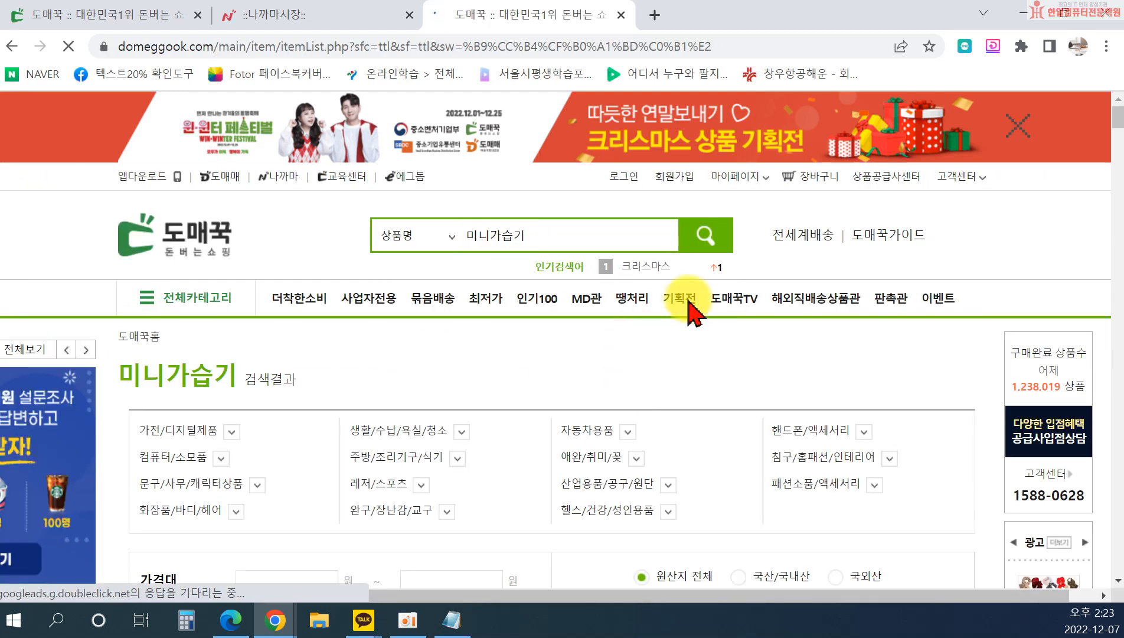
Examine the 미니가습기 search results, comparing prices, minimum order quantities, shipping fees and supplier grades.
scroll(767, 322, "down", 4)
scroll(822, 327, "down", 4)
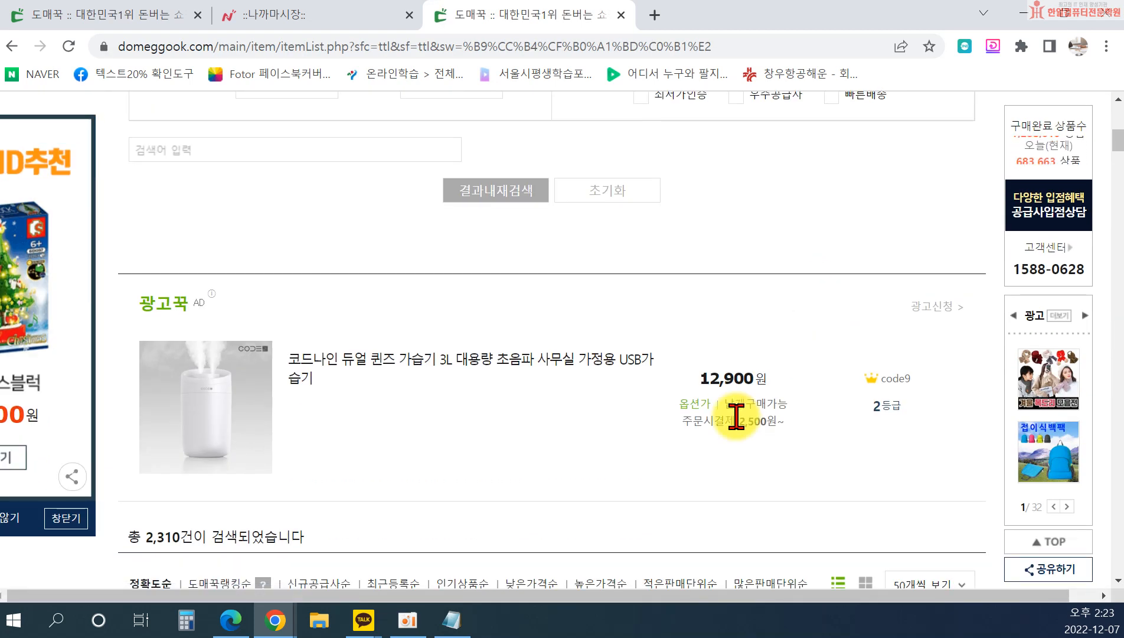
scroll(836, 334, "down", 3)
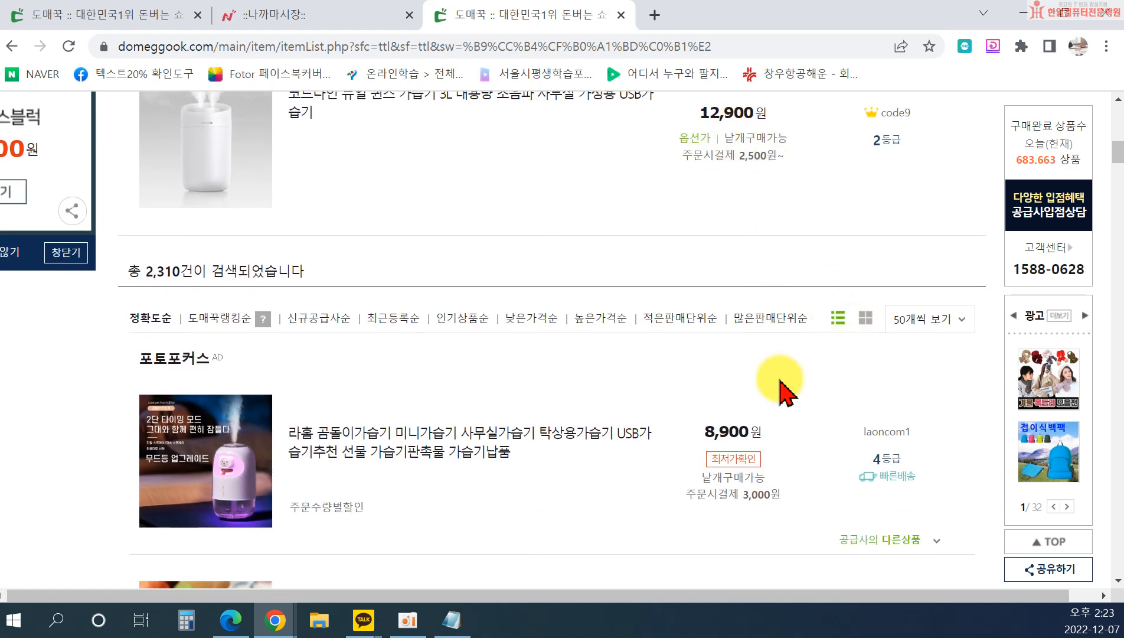
scroll(761, 390, "down", 3)
scroll(785, 490, "down", 2)
scroll(816, 509, "down", 5)
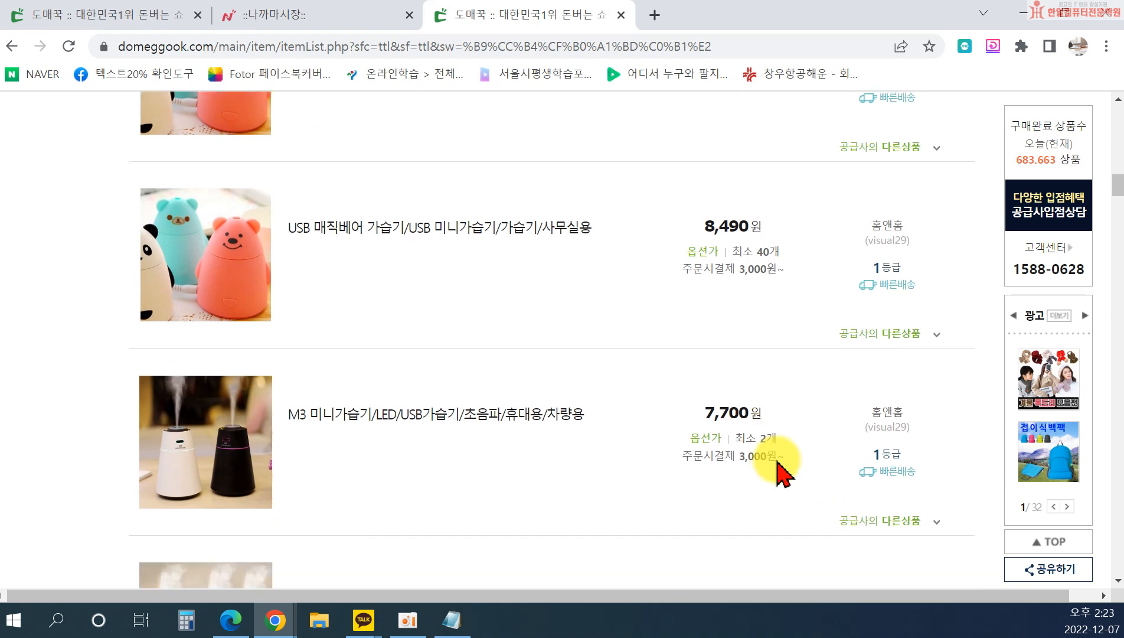
scroll(783, 473, "down", 2)
scroll(784, 472, "down", 4)
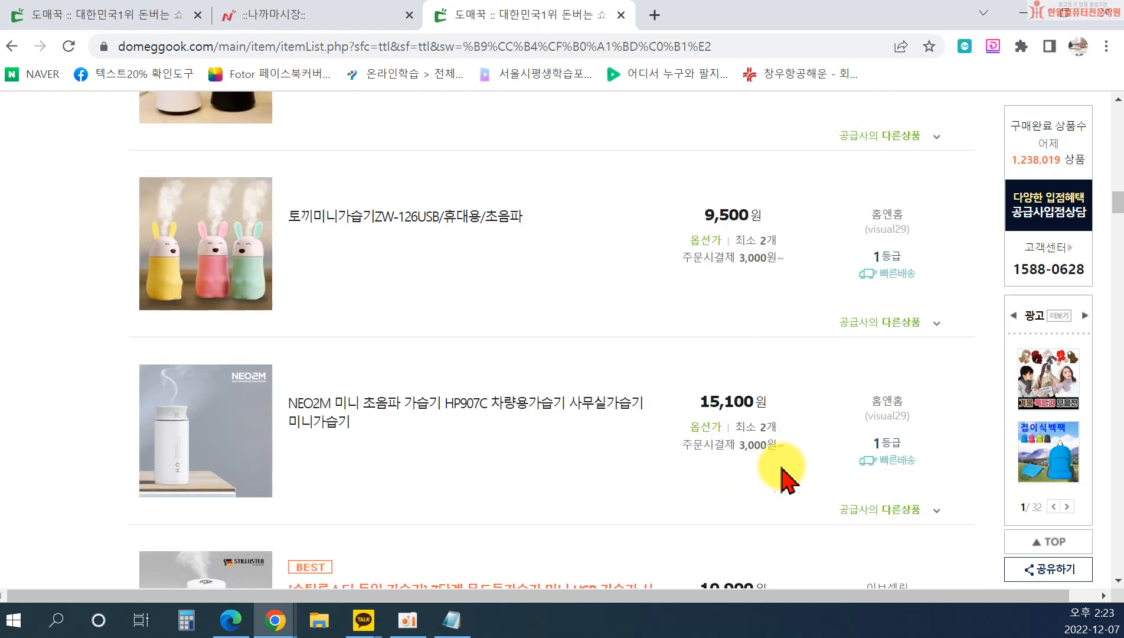
scroll(709, 476, "down", 3)
scroll(702, 466, "down", 8)
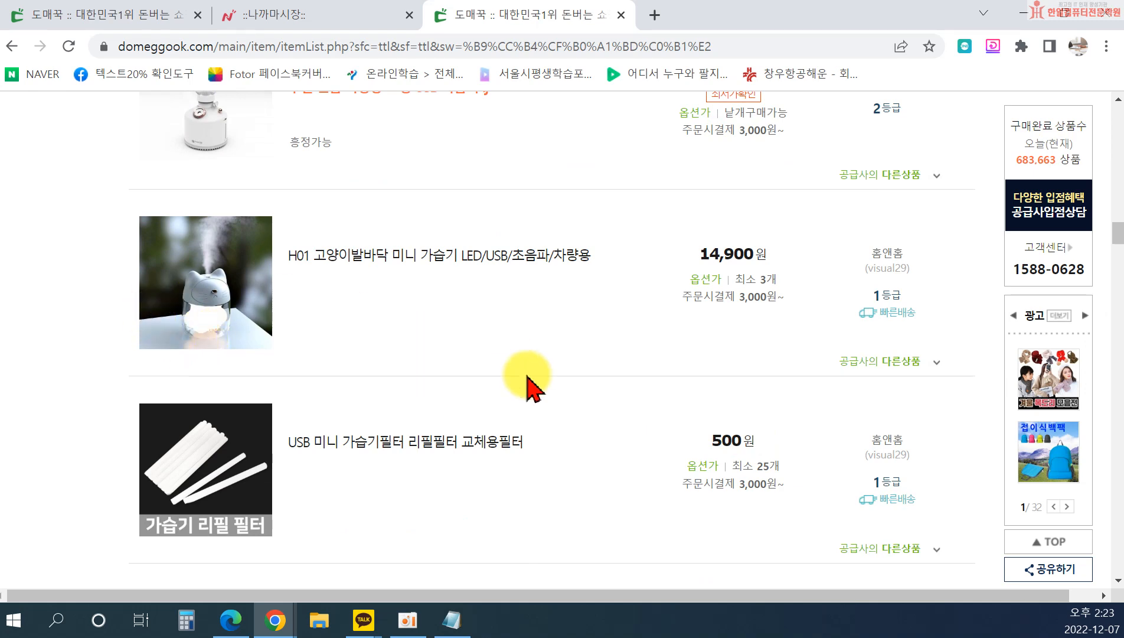
scroll(514, 376, "down", 1)
scroll(614, 417, "down", 5)
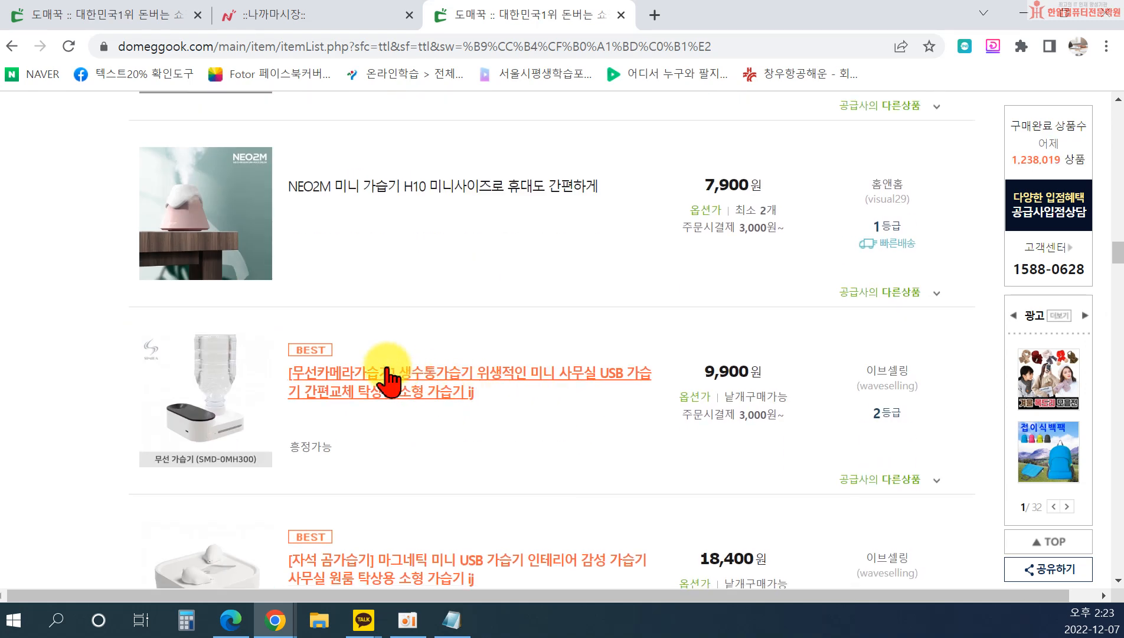
scroll(386, 374, "down", 3)
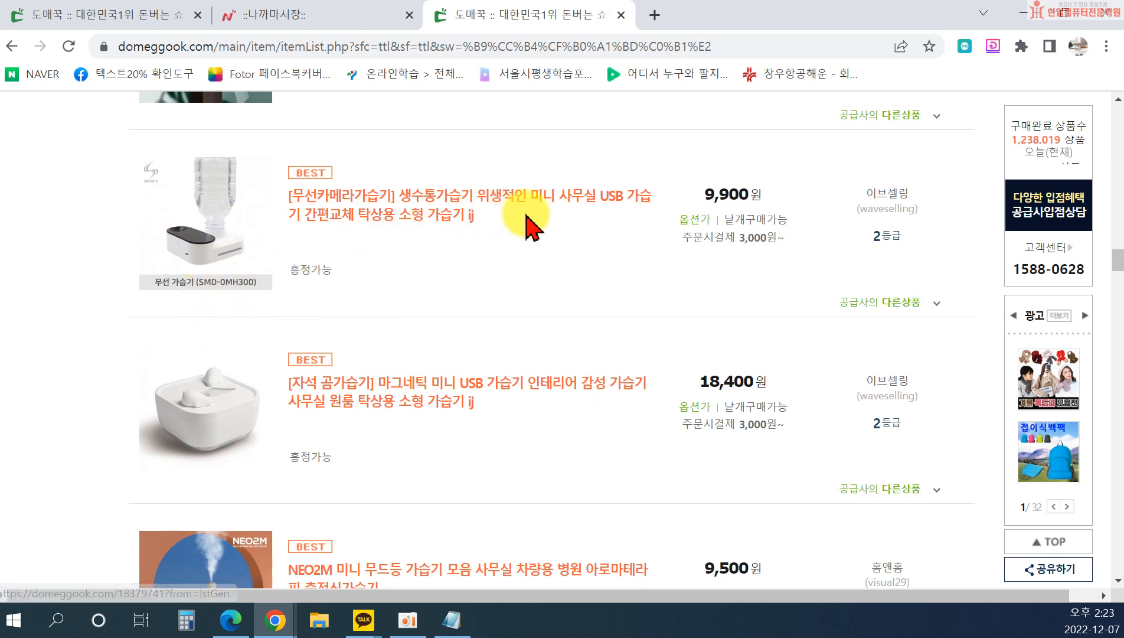
Open the 무선카메라가습기 생수통가습기 product and check its price, minimum quantity, stock, origin, image use permission and supplier notice.
left_click(509, 198)
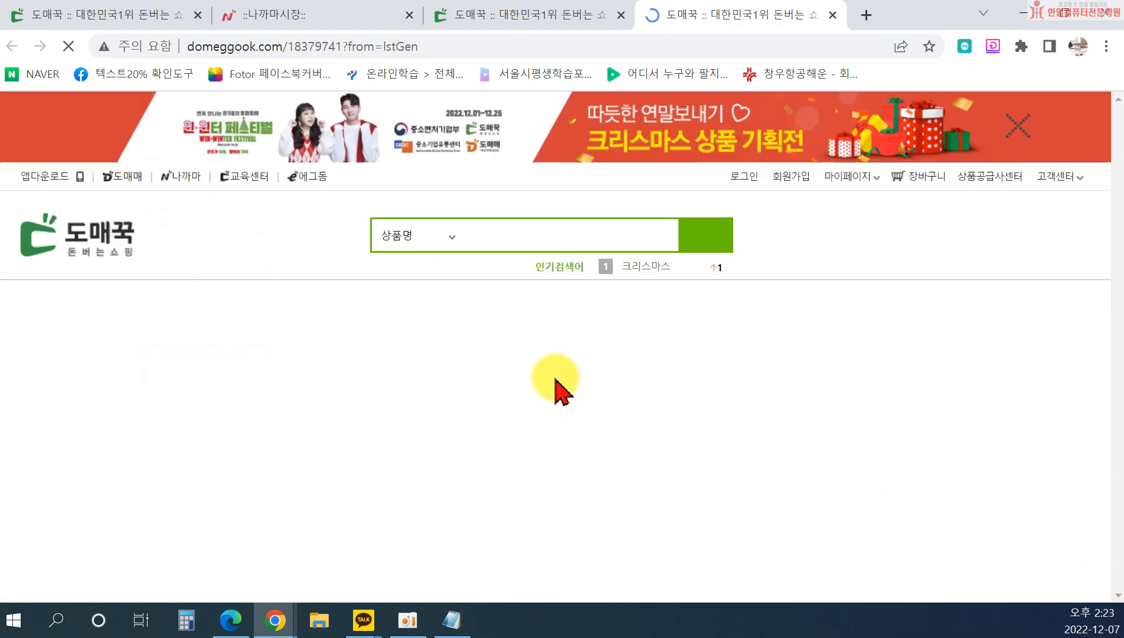
scroll(557, 390, "down", 6)
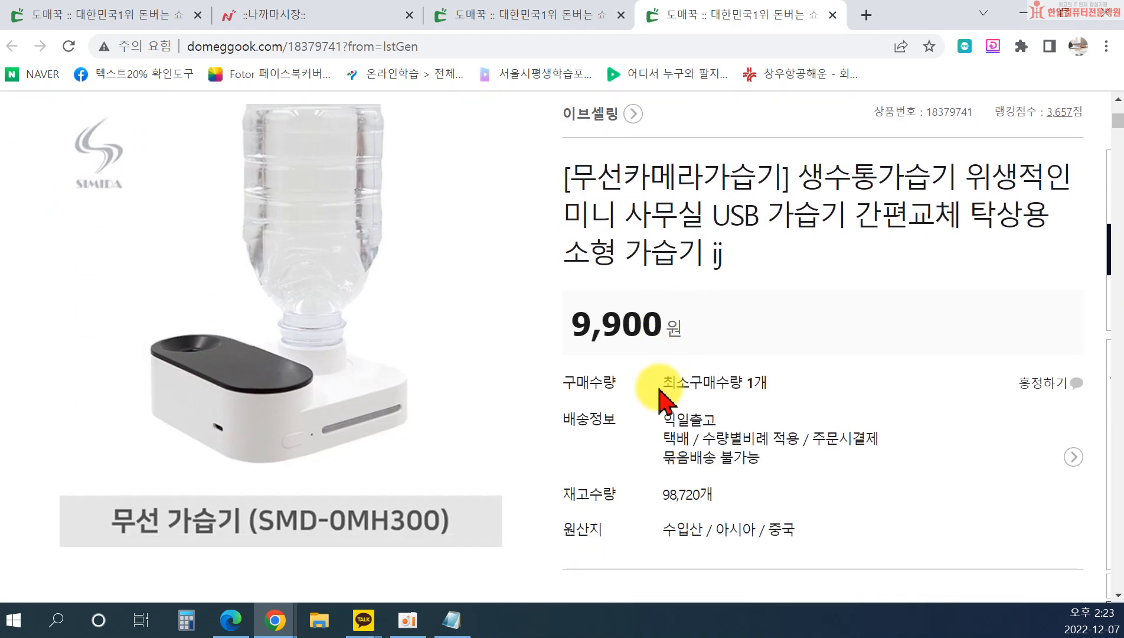
scroll(612, 446, "down", 8)
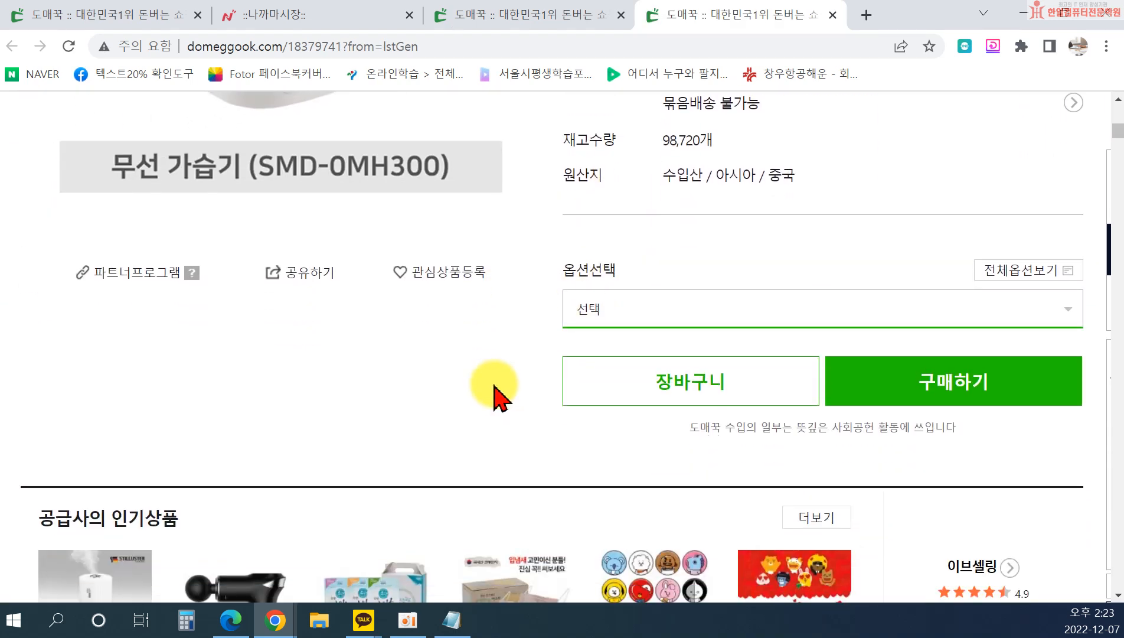
scroll(485, 398, "down", 10)
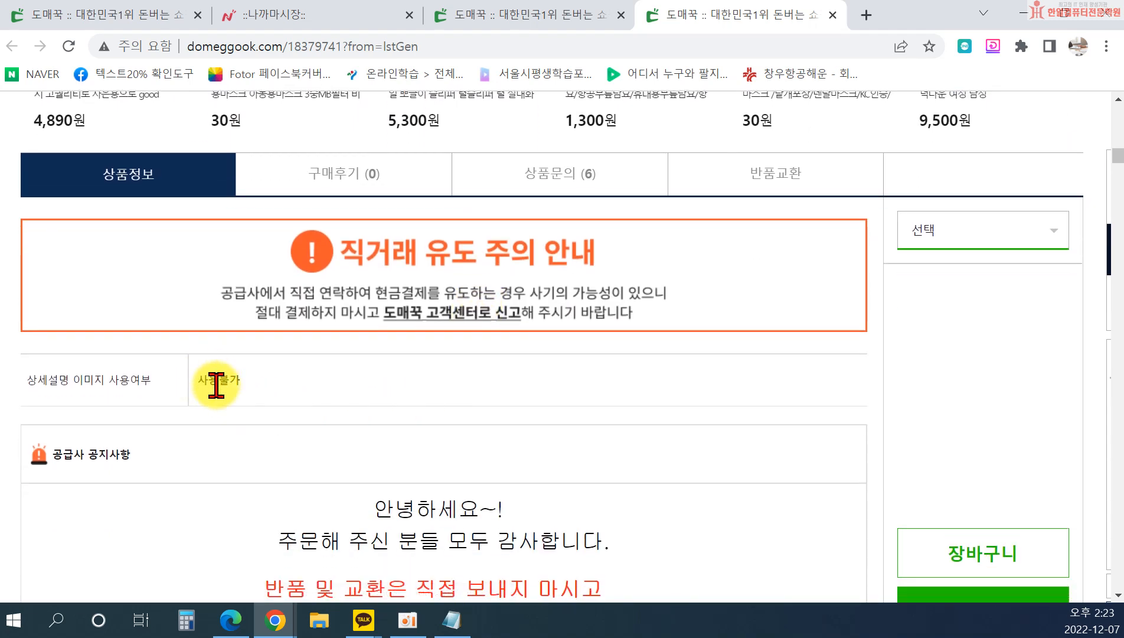
scroll(198, 396, "down", 5)
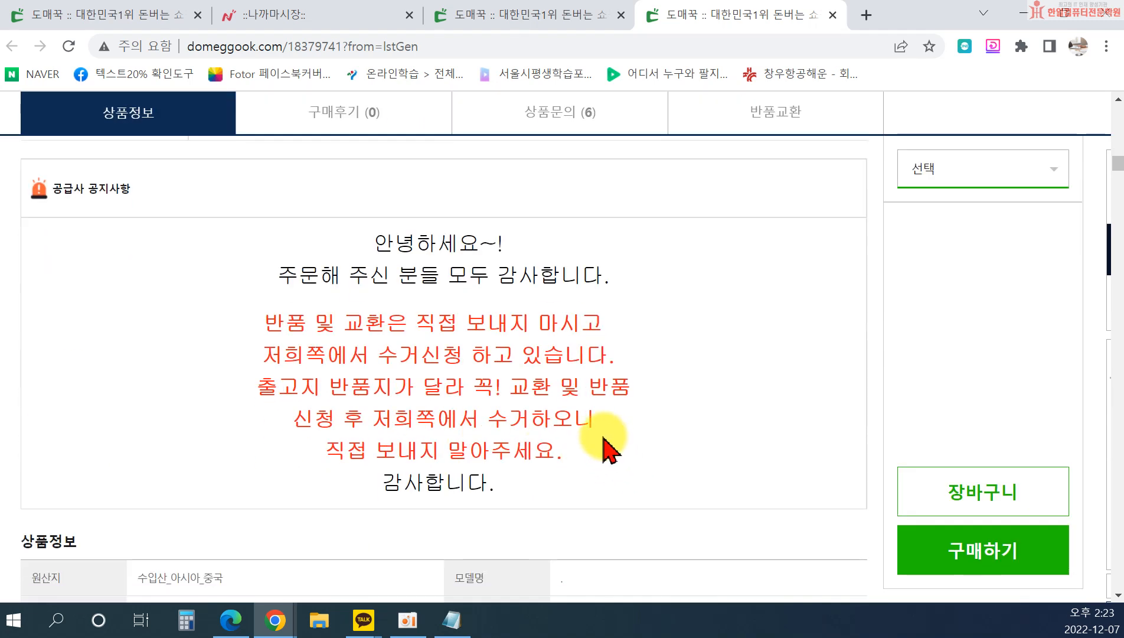
View the 스미다 무선 가습기 SMD-0MH300 opening description image, recheck the purchase details and related products, and return to the description.
scroll(534, 419, "down", 10)
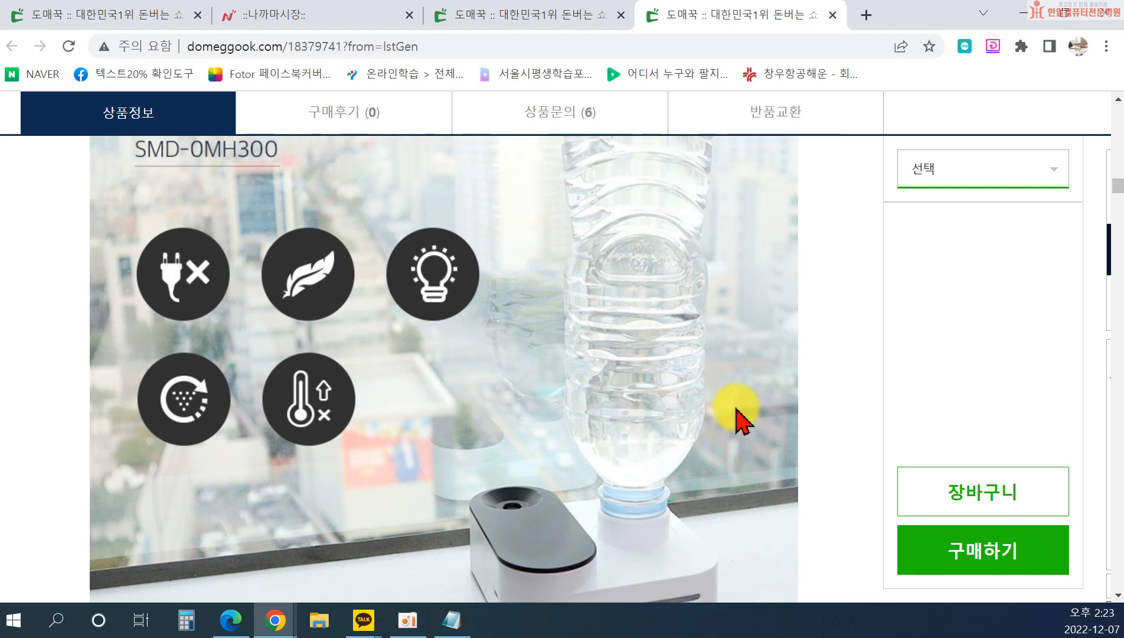
scroll(717, 434, "up", 3)
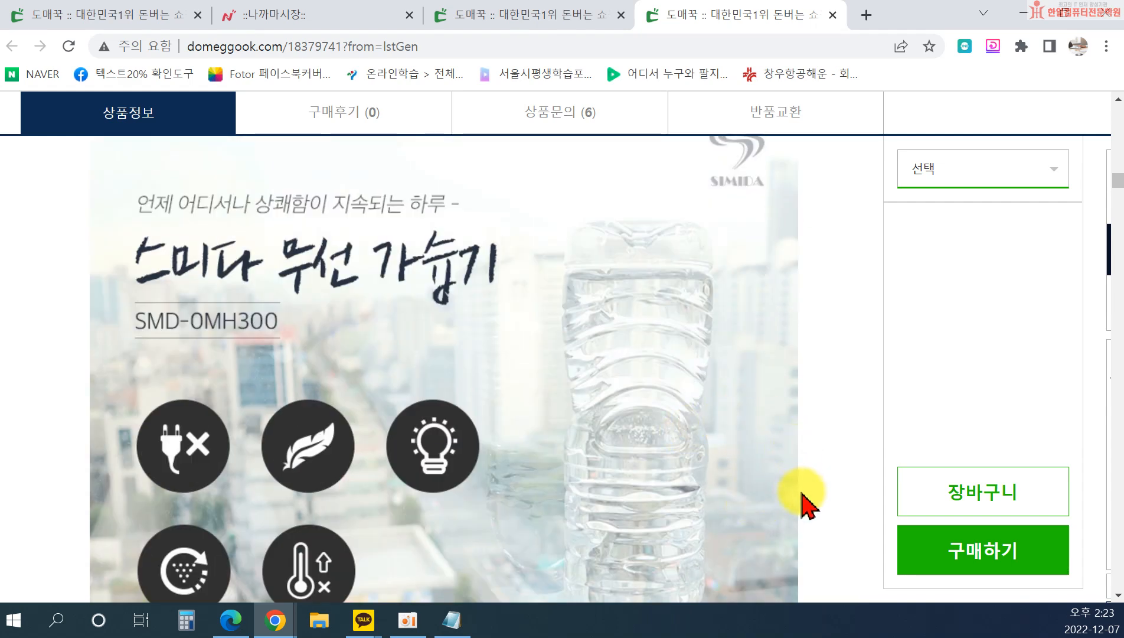
scroll(788, 499, "down", 2)
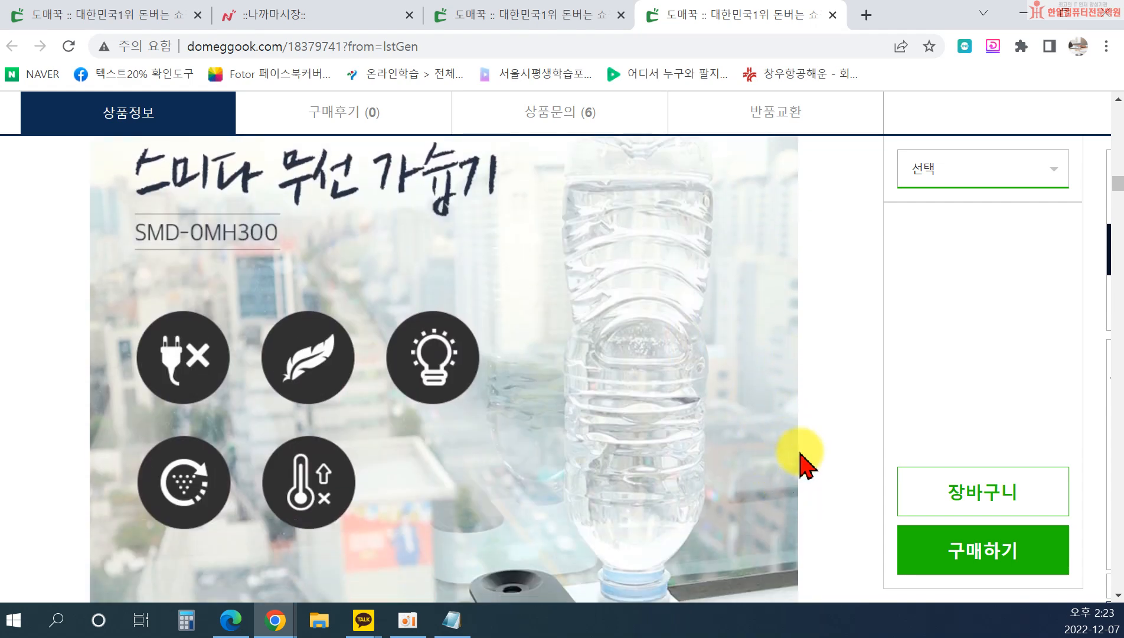
scroll(693, 413, "up", 4)
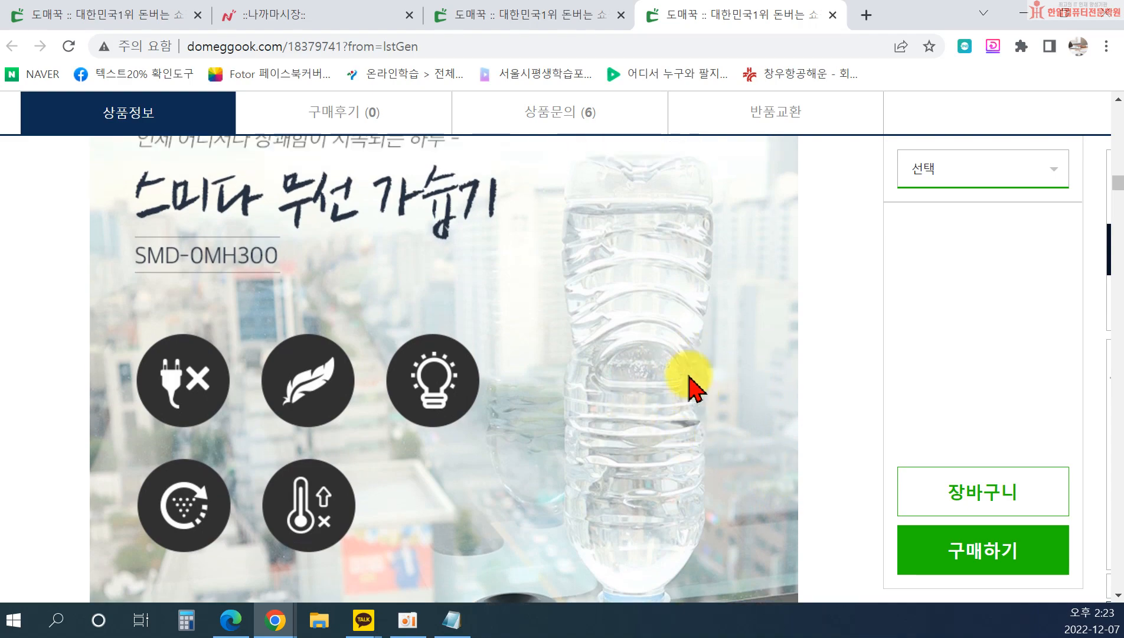
scroll(519, 396, "up", 5)
scroll(486, 388, "up", 15)
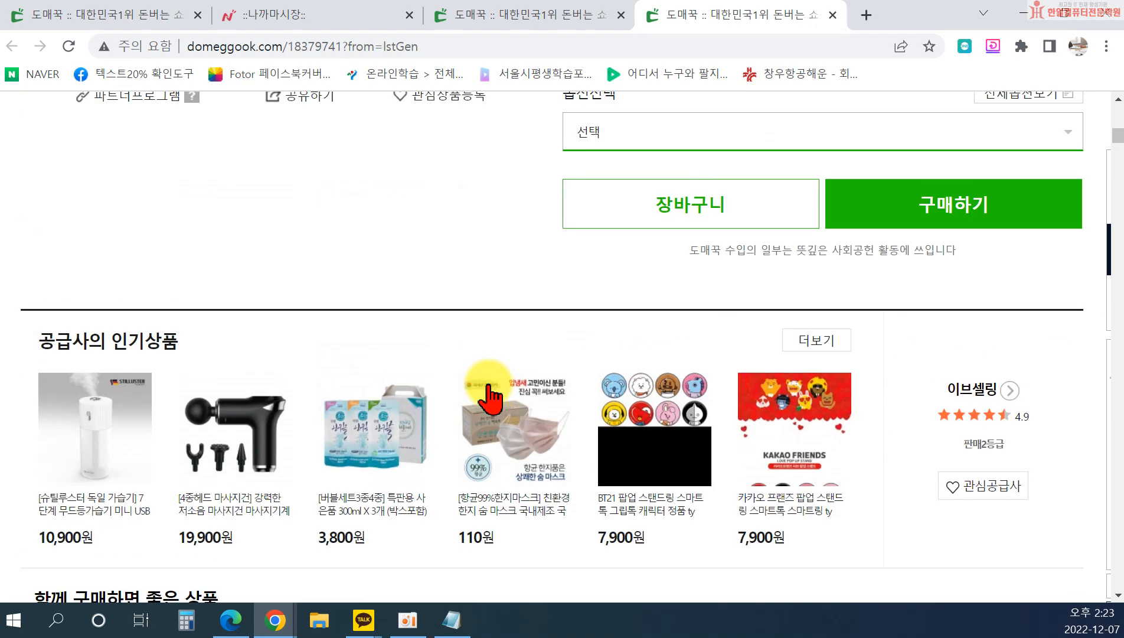
scroll(868, 461, "down", 12)
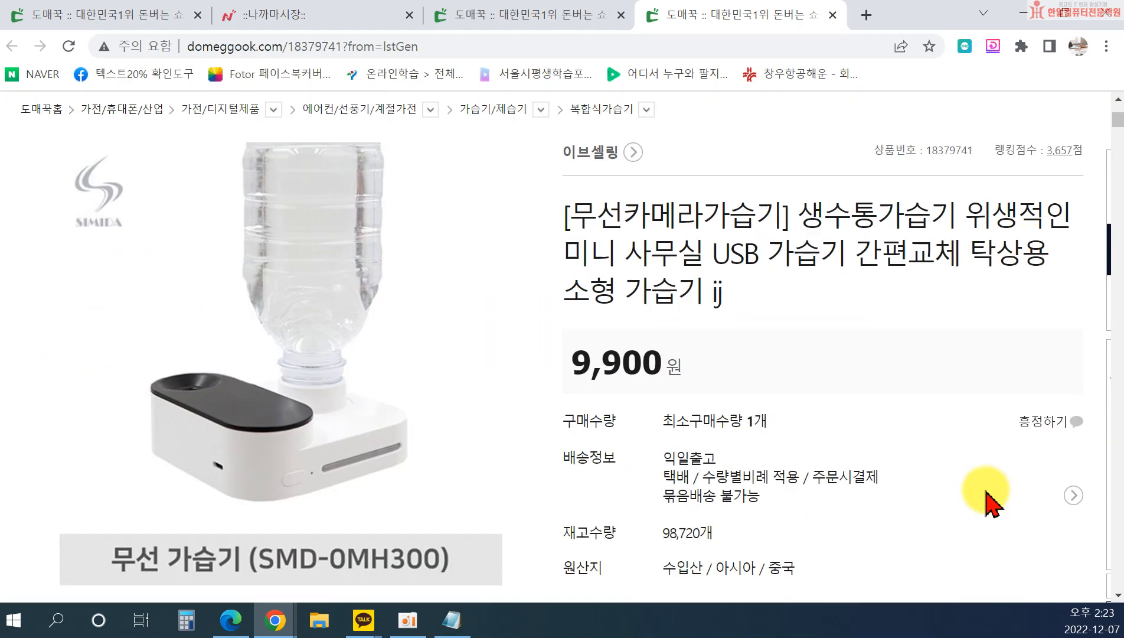
scroll(932, 514, "down", 7)
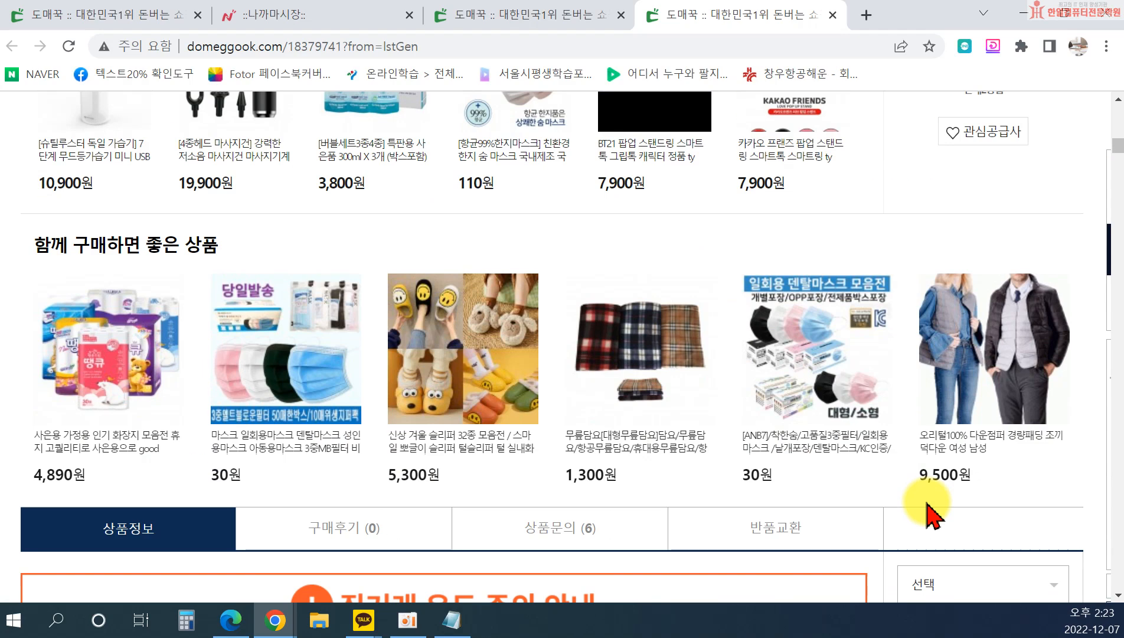
scroll(931, 515, "down", 18)
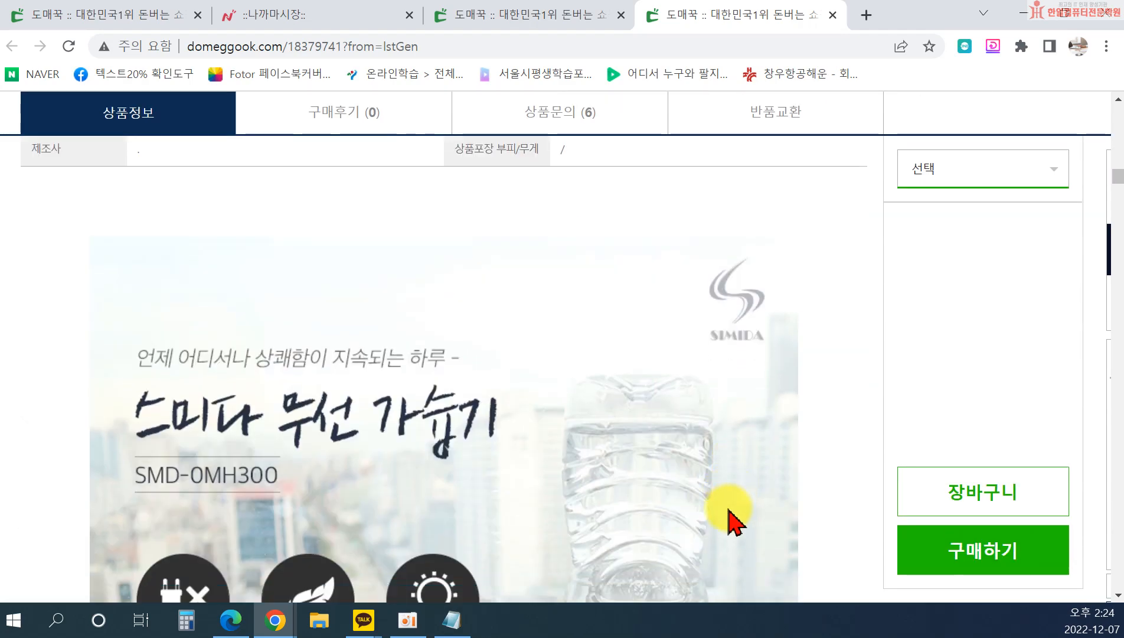
Examine the humidifier description's recommended users, feature icons and replaceable water bottle sections.
scroll(543, 532, "down", 3)
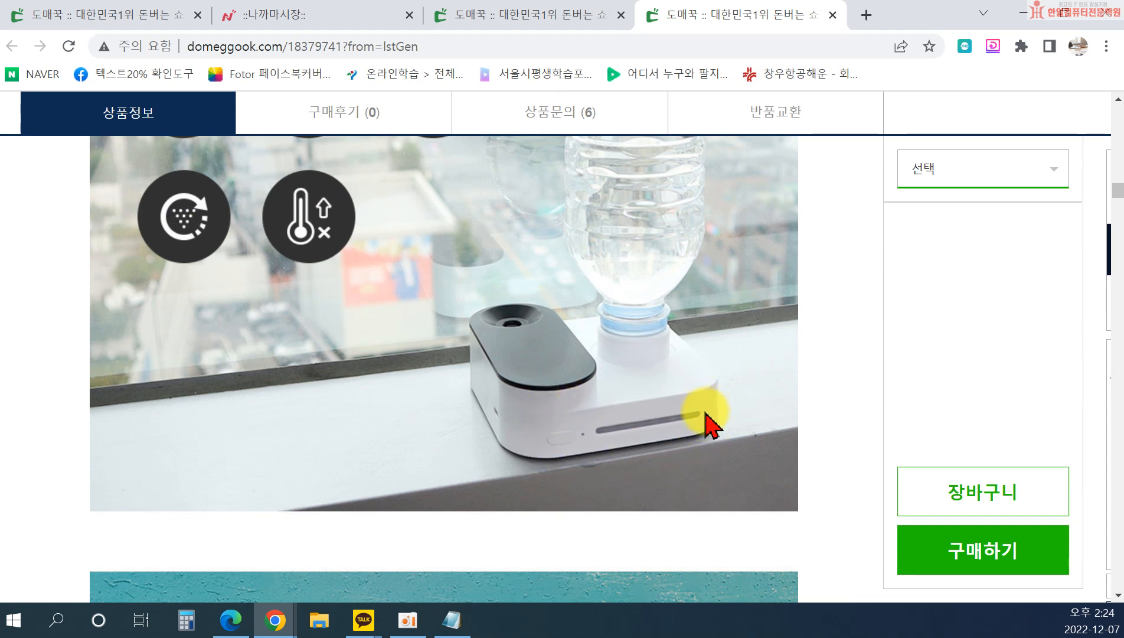
scroll(709, 420, "down", 10)
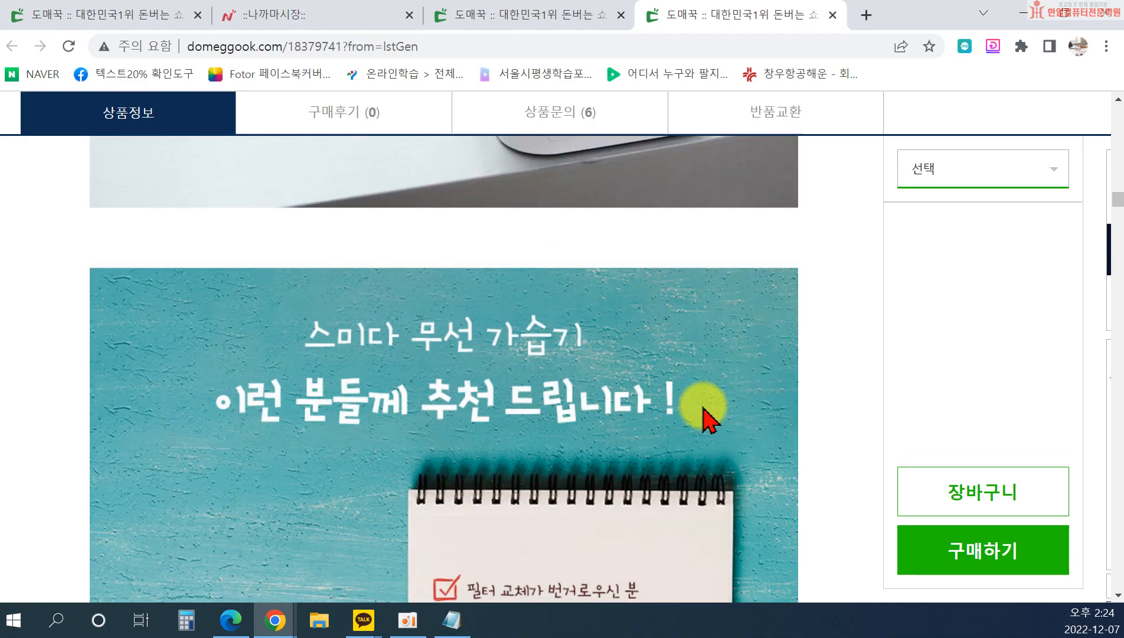
scroll(704, 407, "down", 5)
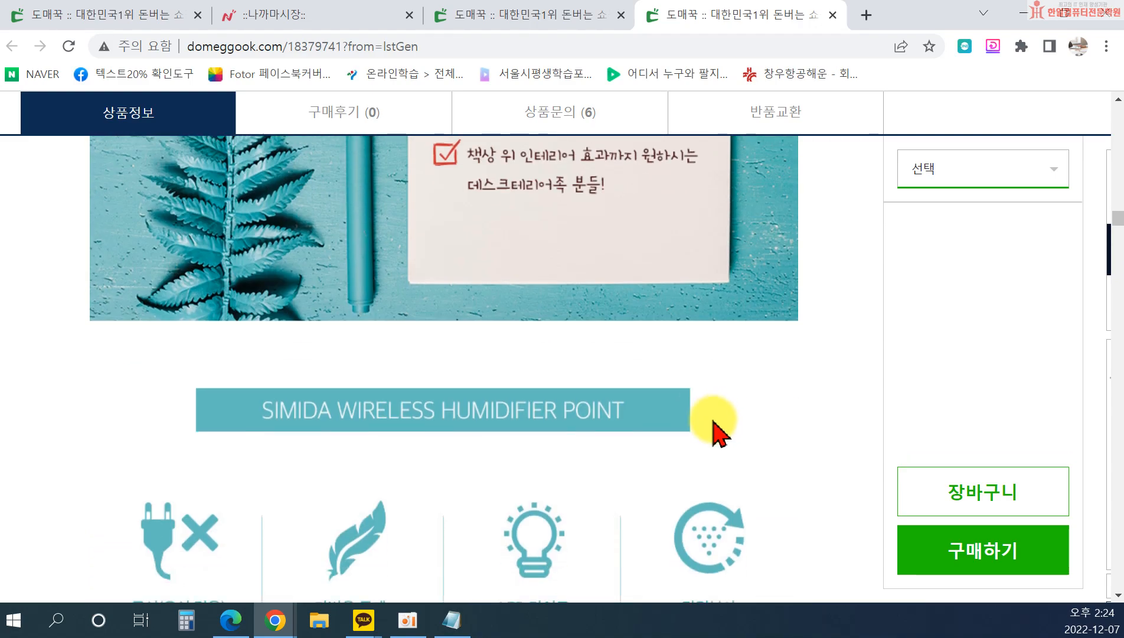
scroll(731, 452, "down", 3)
scroll(732, 452, "down", 3)
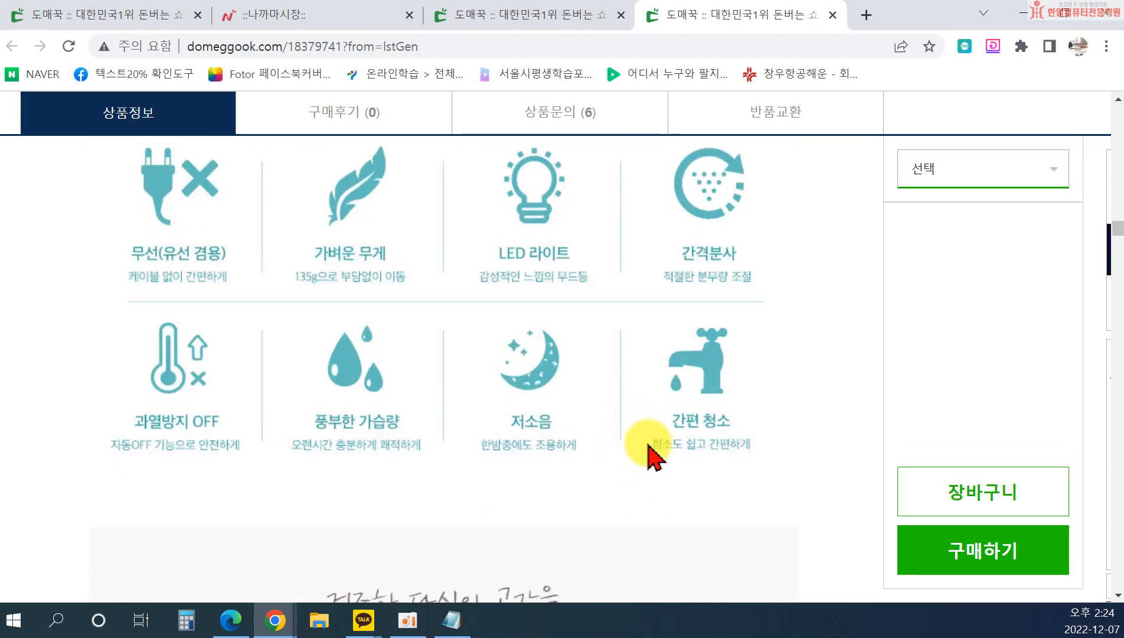
scroll(723, 478, "up", 6)
scroll(705, 446, "down", 15)
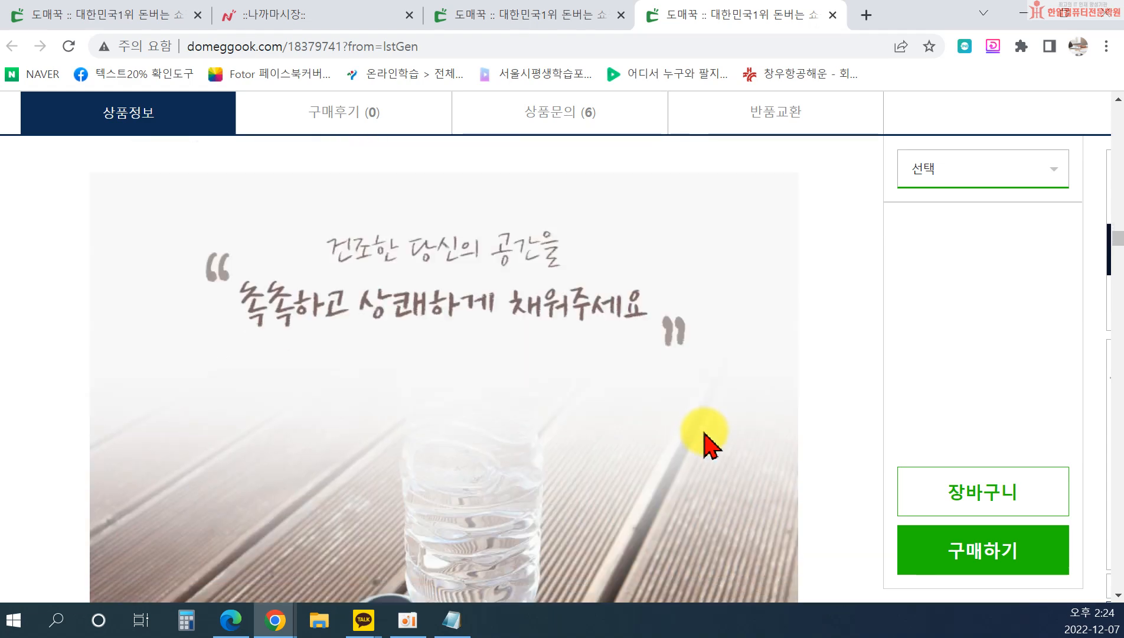
scroll(710, 440, "down", 5)
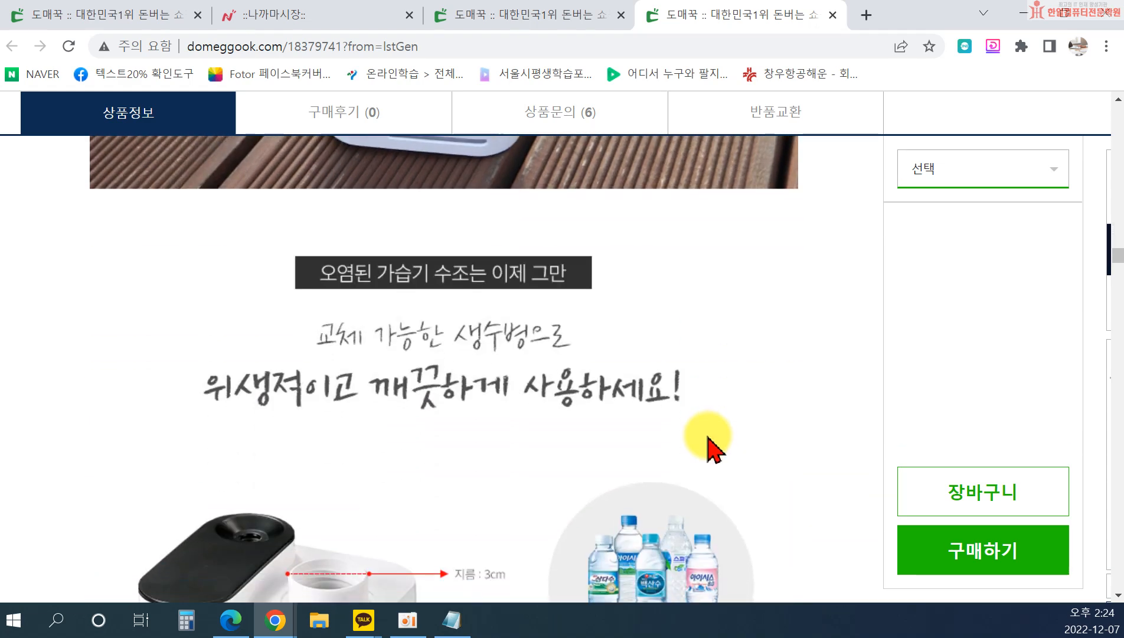
Read the description's power, bottle fitting, HOW TO USE, hygiene tips, nozzle cleaning, usage time and mood light sections.
scroll(700, 336, "down", 12)
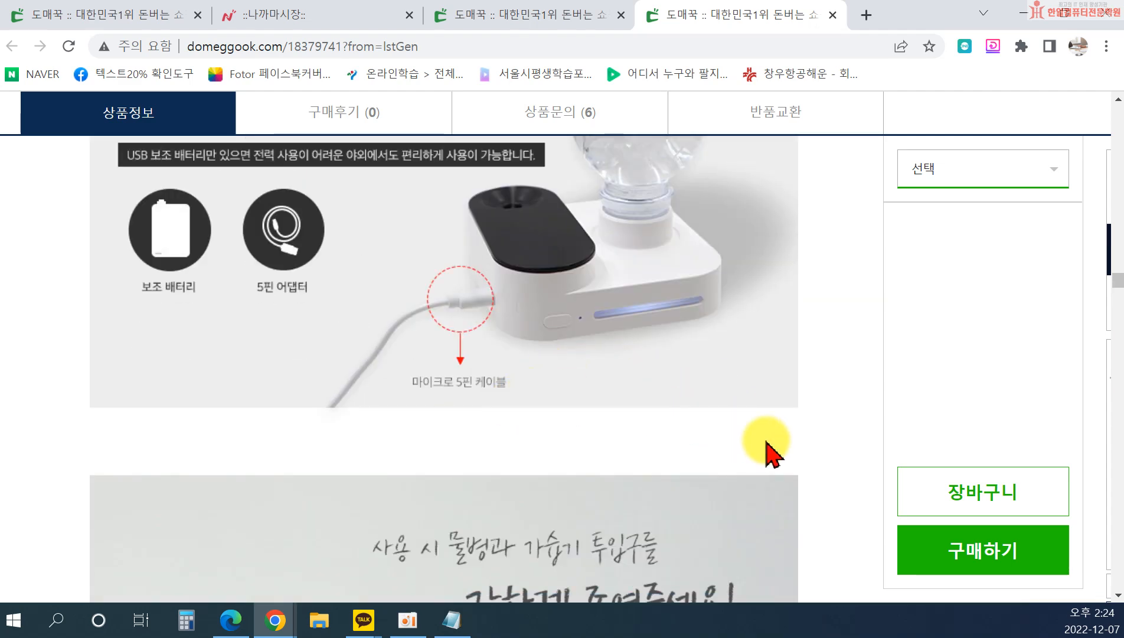
scroll(768, 453, "down", 12)
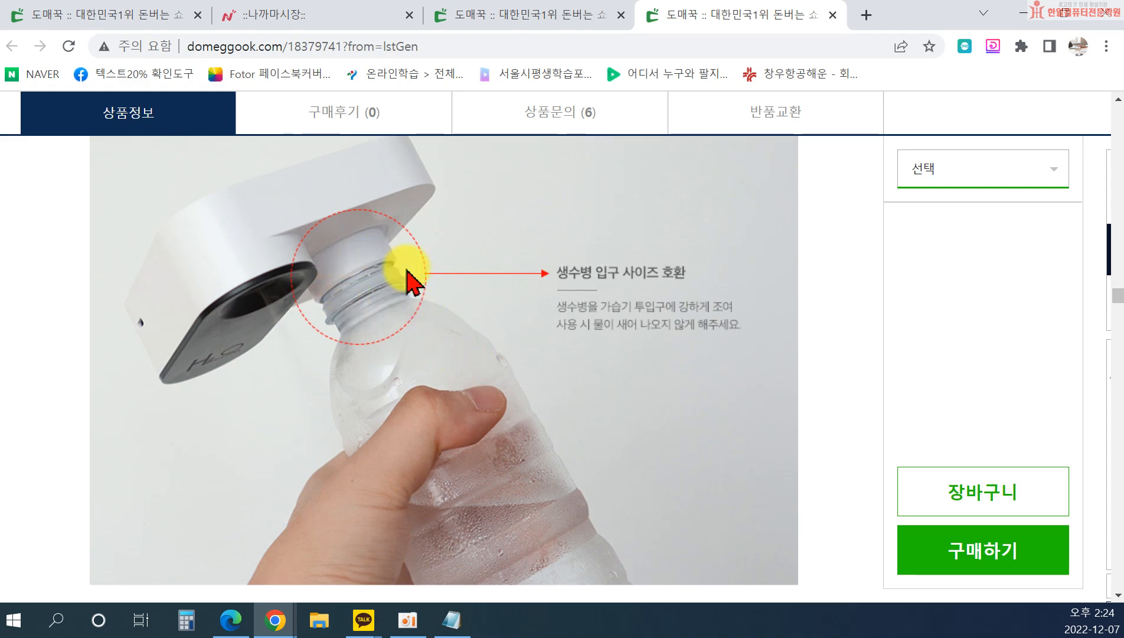
scroll(475, 481, "down", 3)
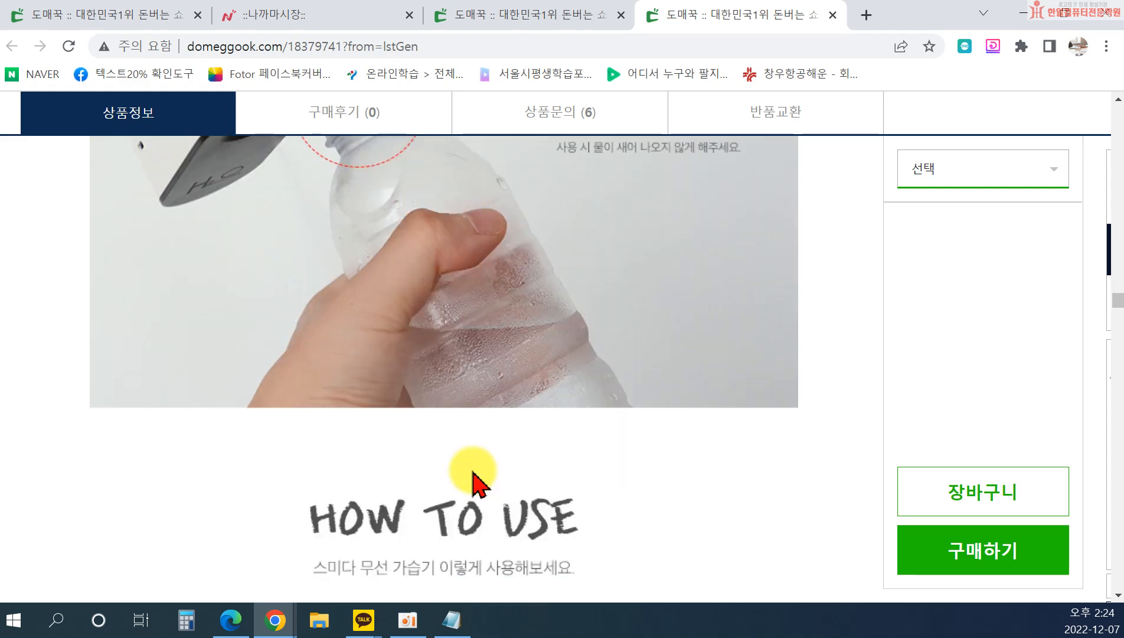
scroll(611, 469, "down", 4)
scroll(705, 493, "down", 15)
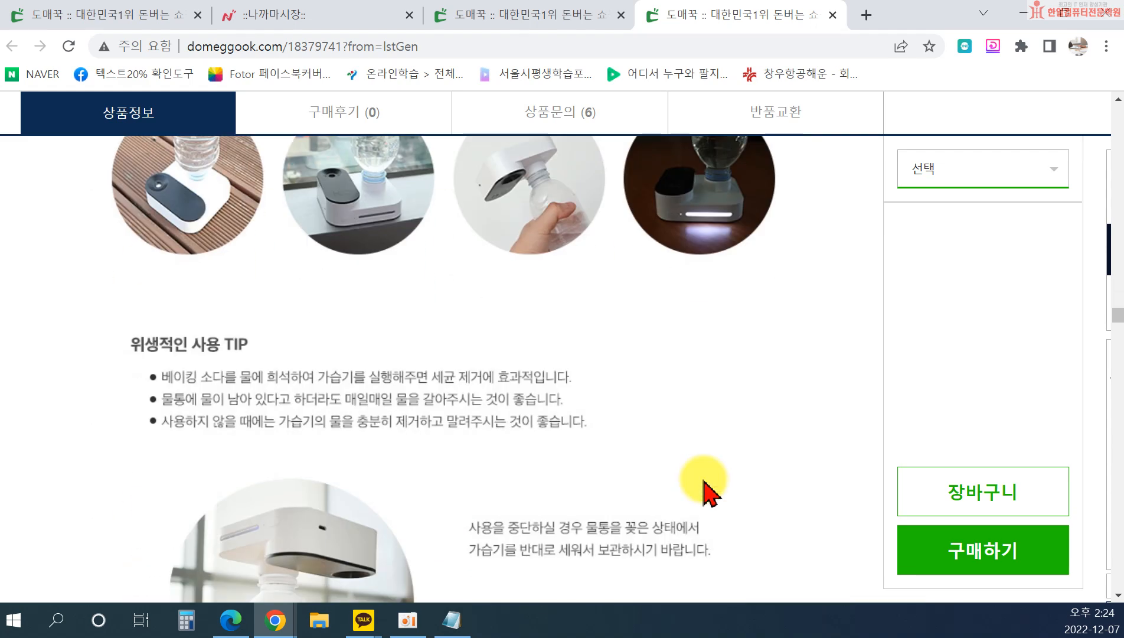
scroll(705, 493, "down", 16)
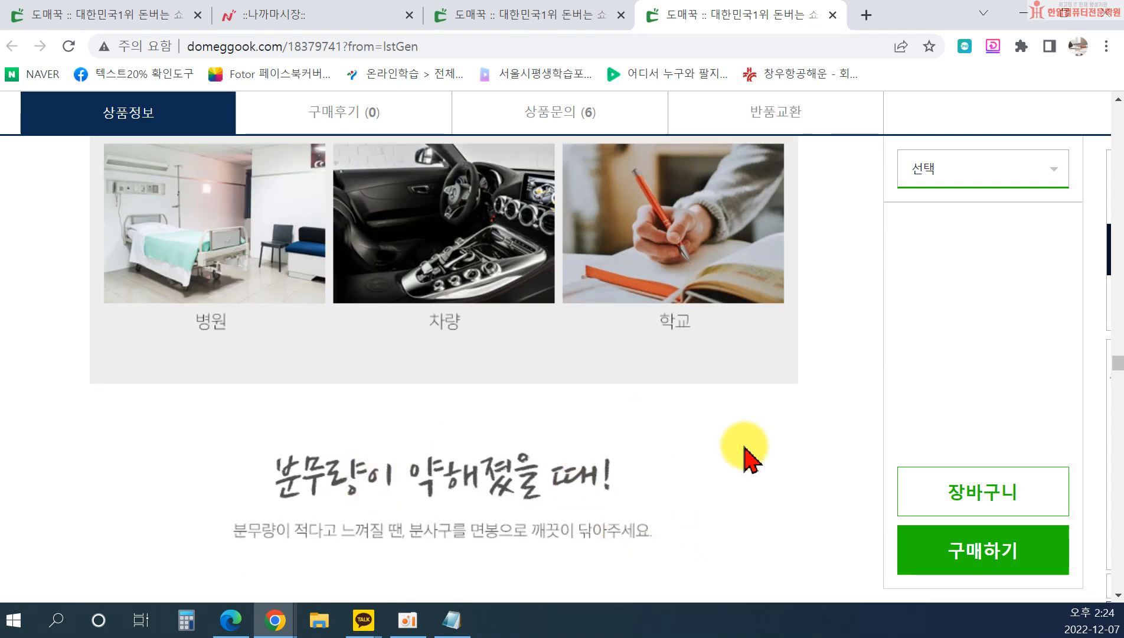
scroll(753, 499, "down", 4)
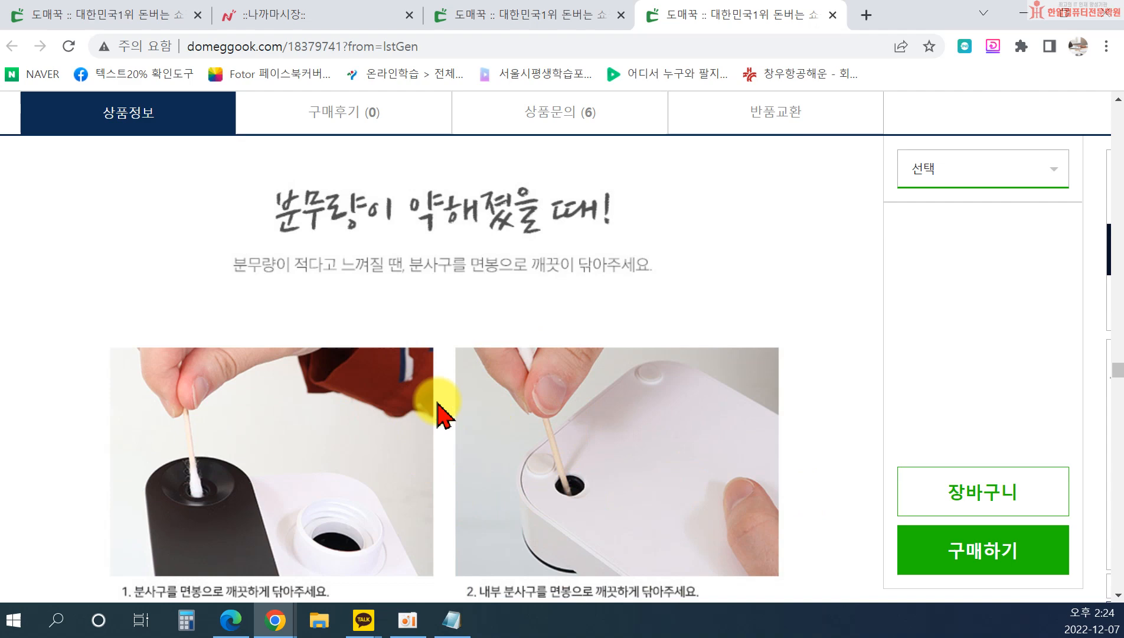
scroll(475, 509, "down", 4)
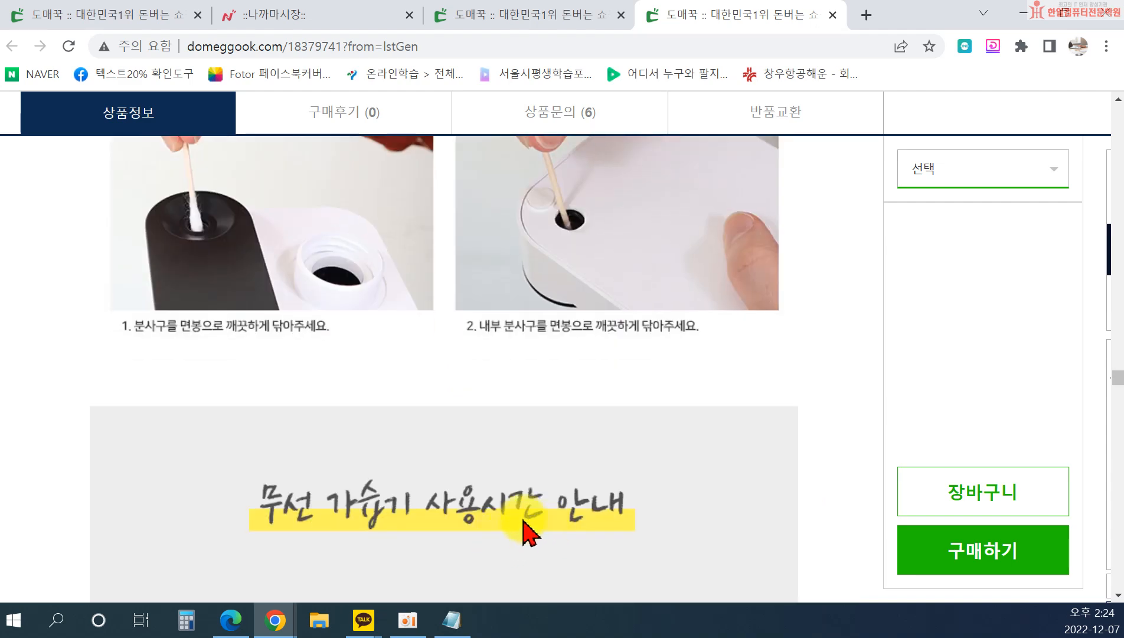
scroll(551, 534, "down", 12)
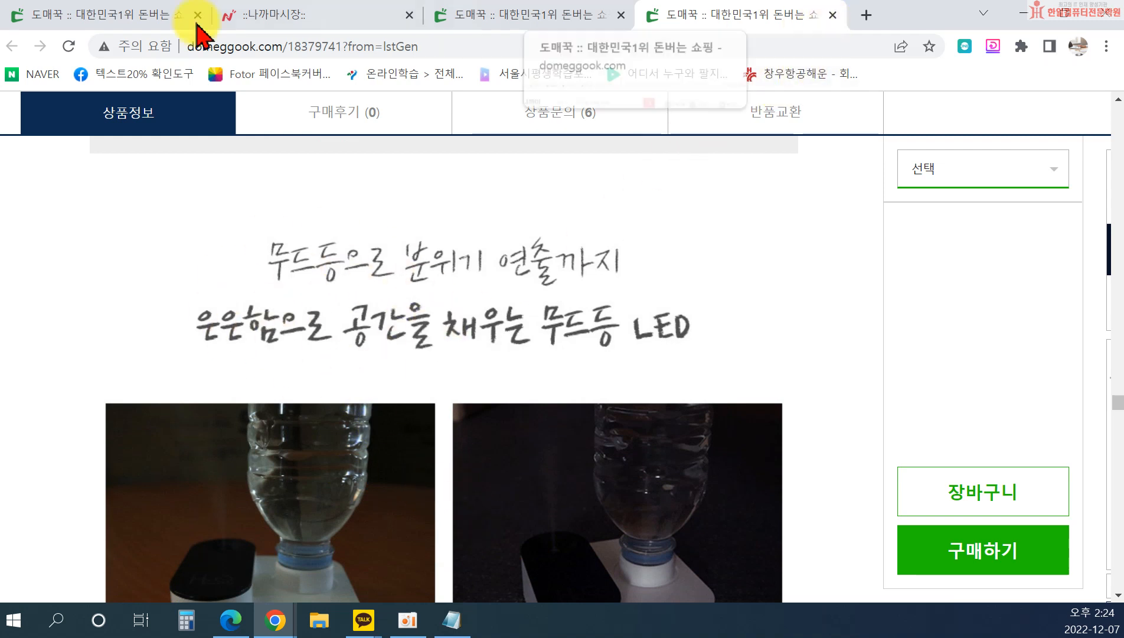
Close the product page and compare prices, minimum quantities and supplier grades further down the 미니가습기 results.
left_click(831, 16)
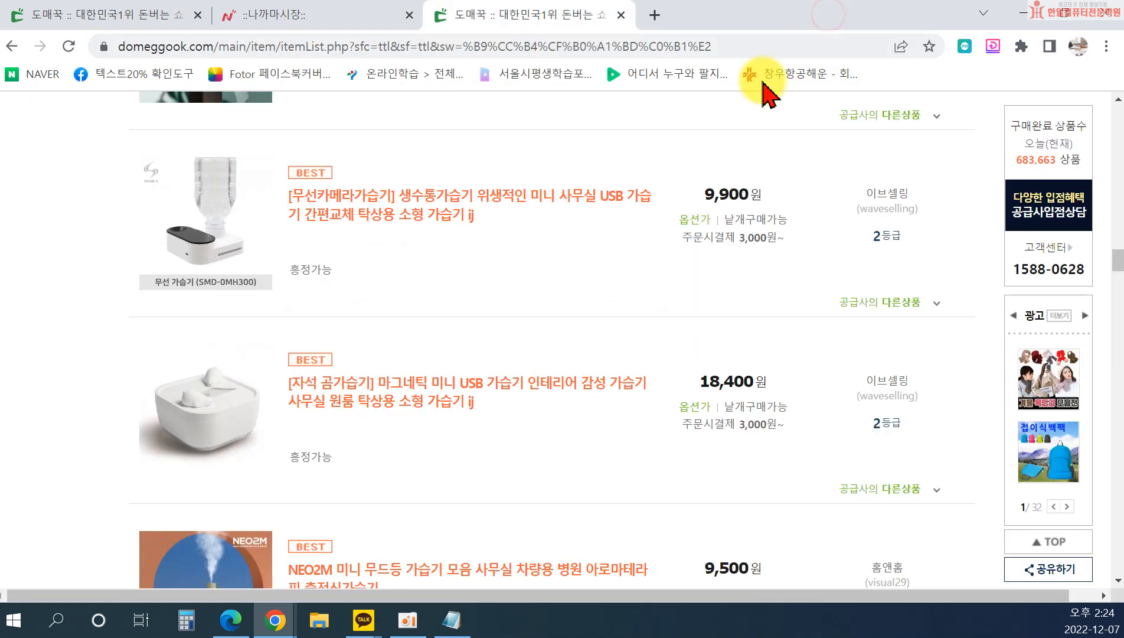
scroll(459, 426, "down", 3)
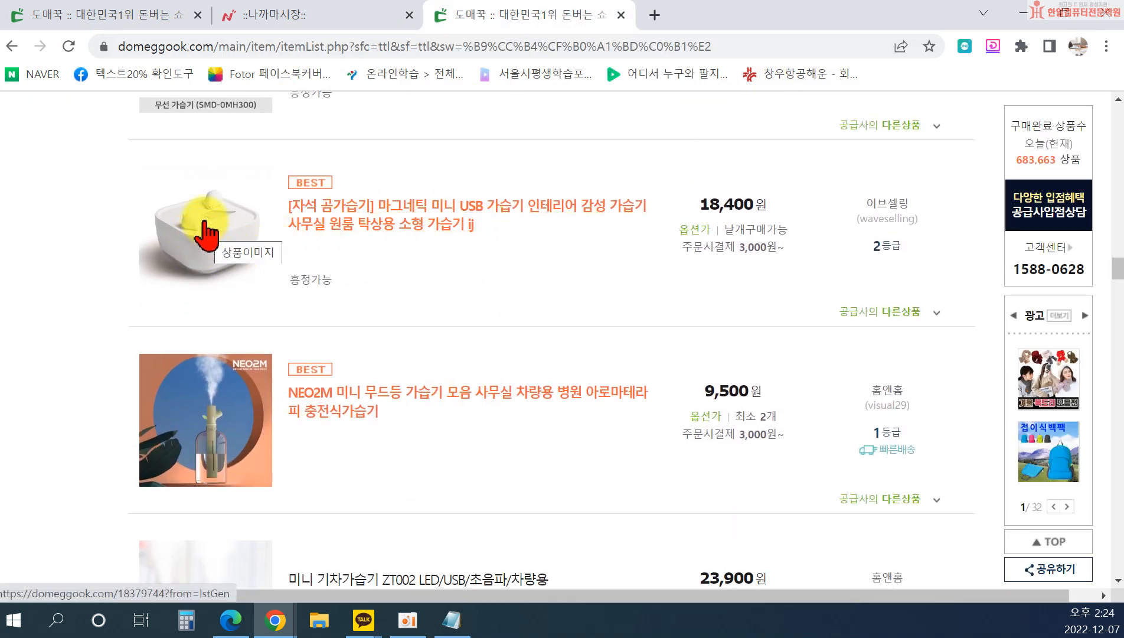
scroll(330, 277, "down", 4)
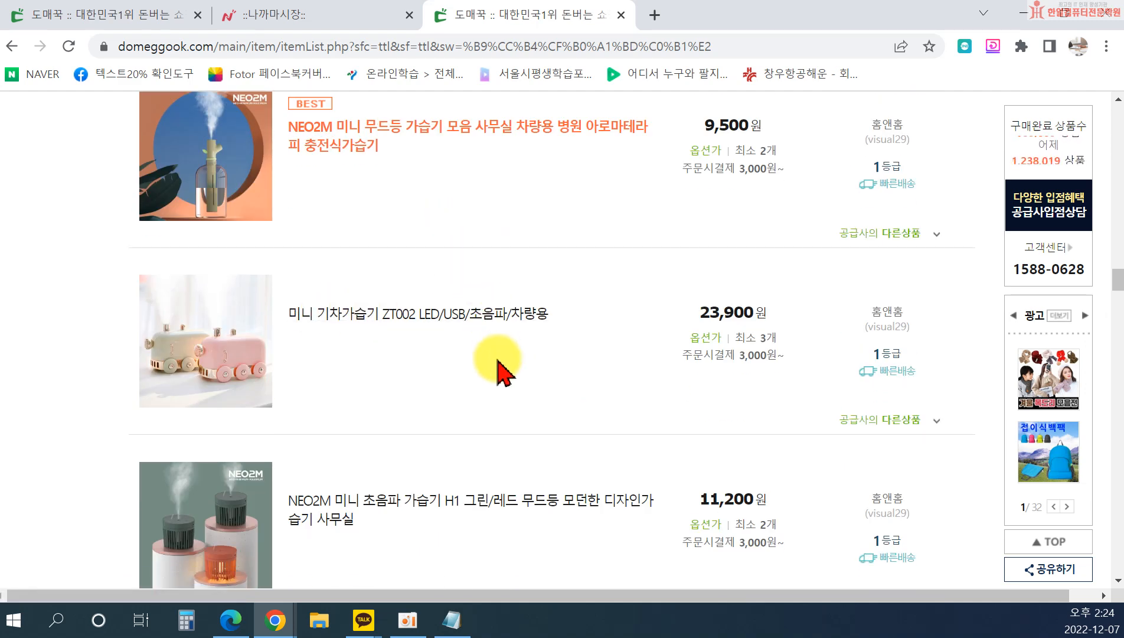
scroll(502, 378, "down", 12)
scroll(487, 429, "down", 13)
scroll(484, 423, "down", 5)
scroll(690, 449, "down", 5)
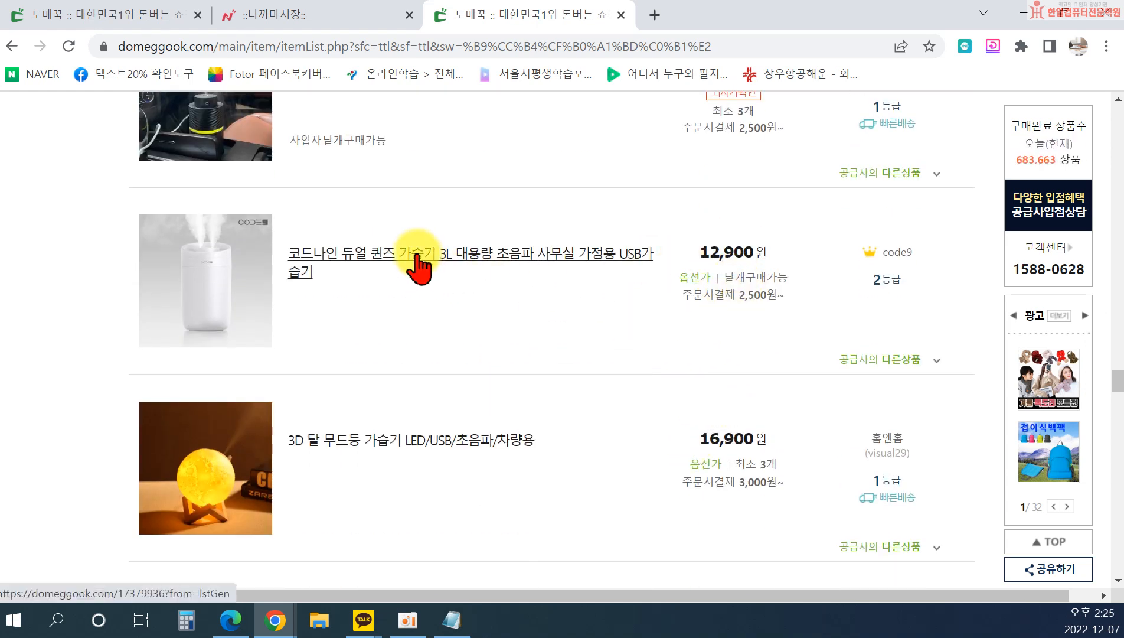
scroll(426, 306, "down", 15)
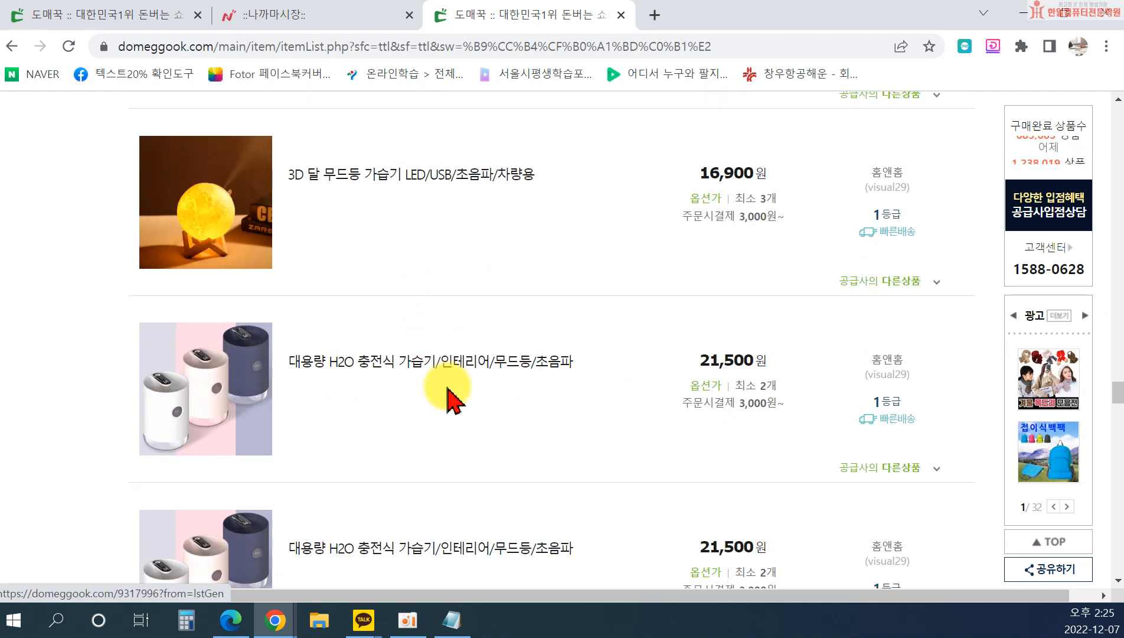
scroll(430, 408, "down", 8)
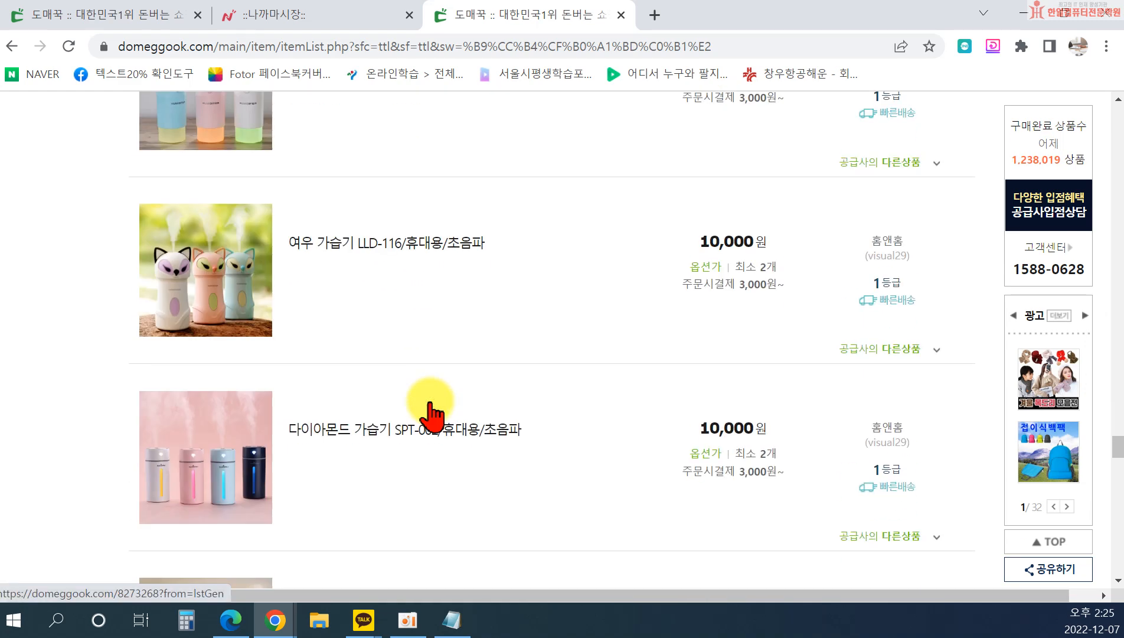
scroll(434, 408, "down", 6)
scroll(434, 407, "up", 9)
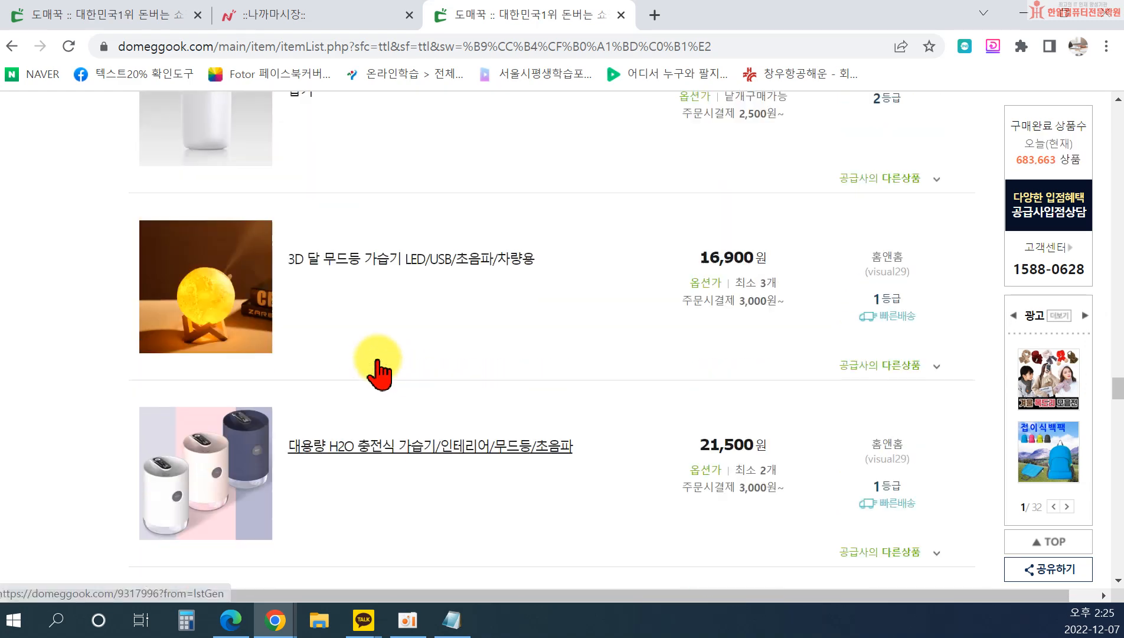
Open the 코드나인 듀얼 퀸즈 가습기 product, check its description image permission, and close its page.
left_click(402, 342)
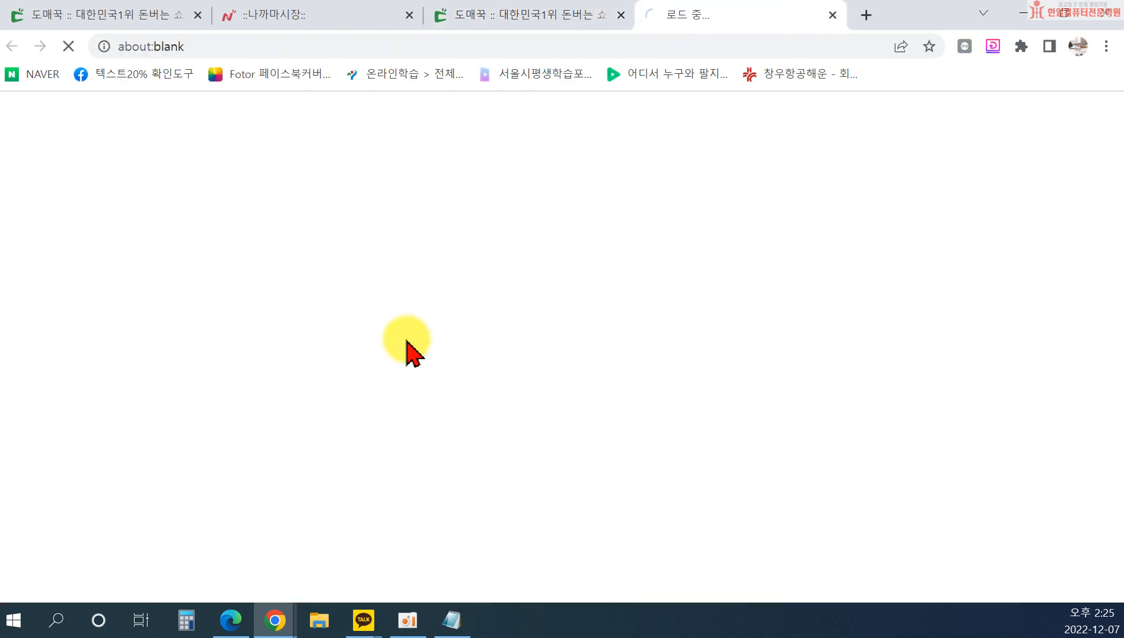
scroll(592, 381, "down", 20)
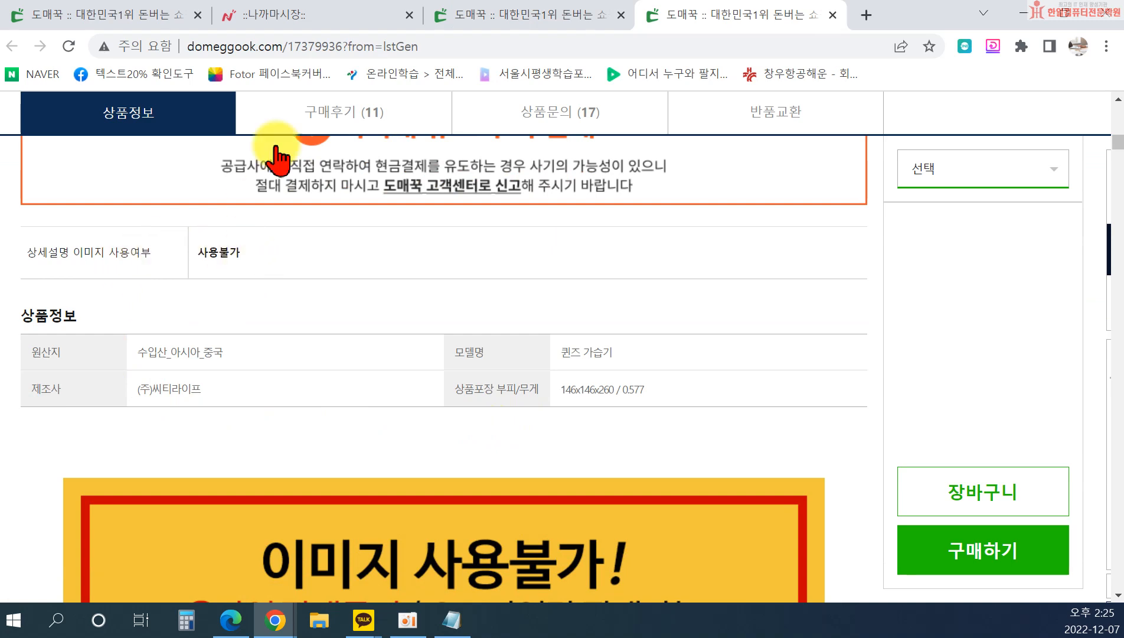
left_click(832, 15)
Compare prices, minimum quantities and delivery options of the remaining humidifiers further down the search results.
scroll(490, 390, "down", 10)
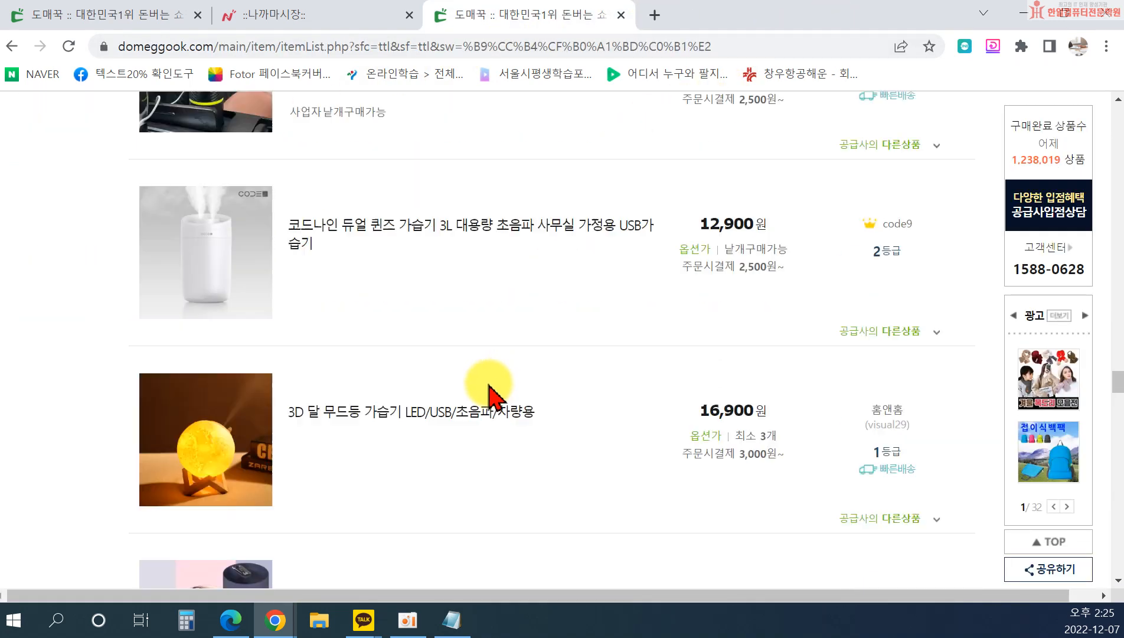
scroll(635, 426, "down", 10)
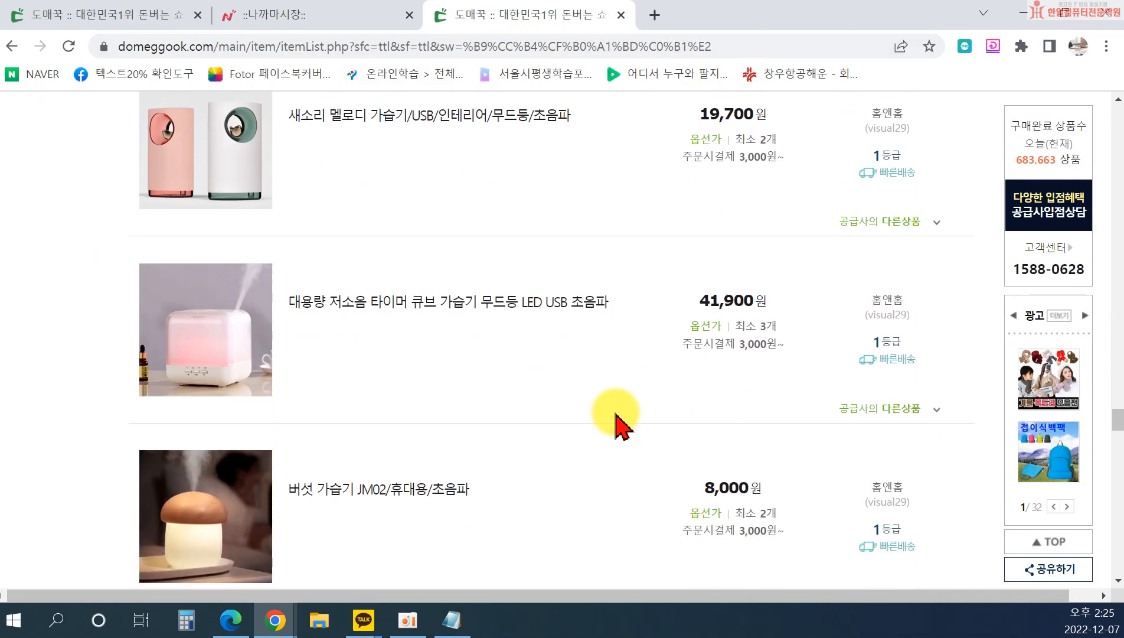
scroll(591, 422, "down", 7)
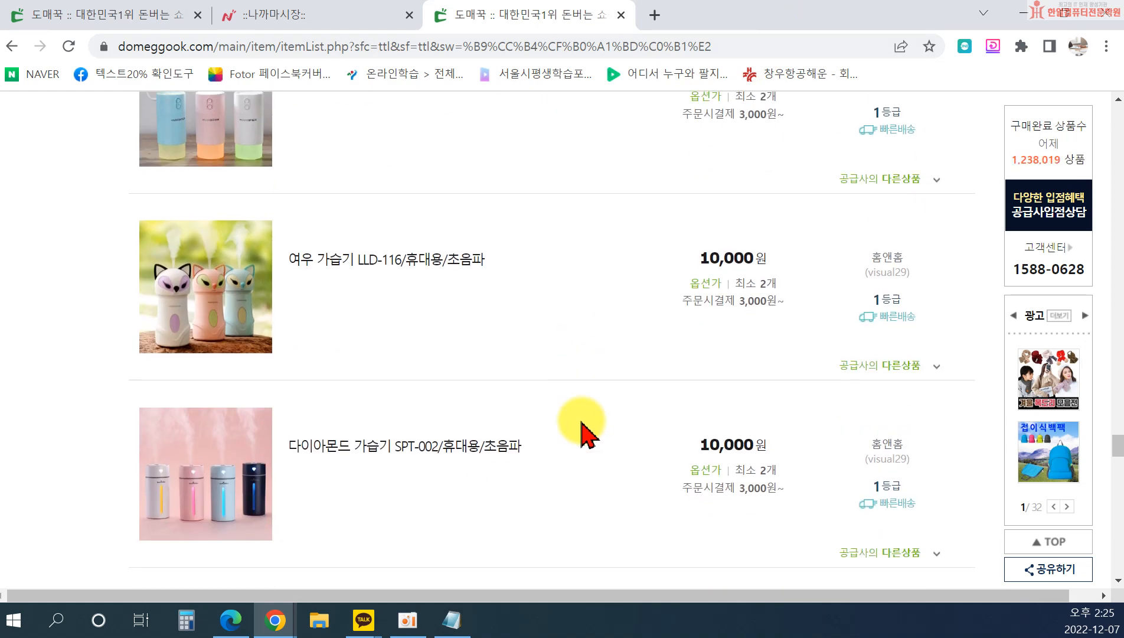
Return to the 히트템 방콕후드담요 product page and check its purchase details, stock, related products and description image permission.
left_click(11, 46)
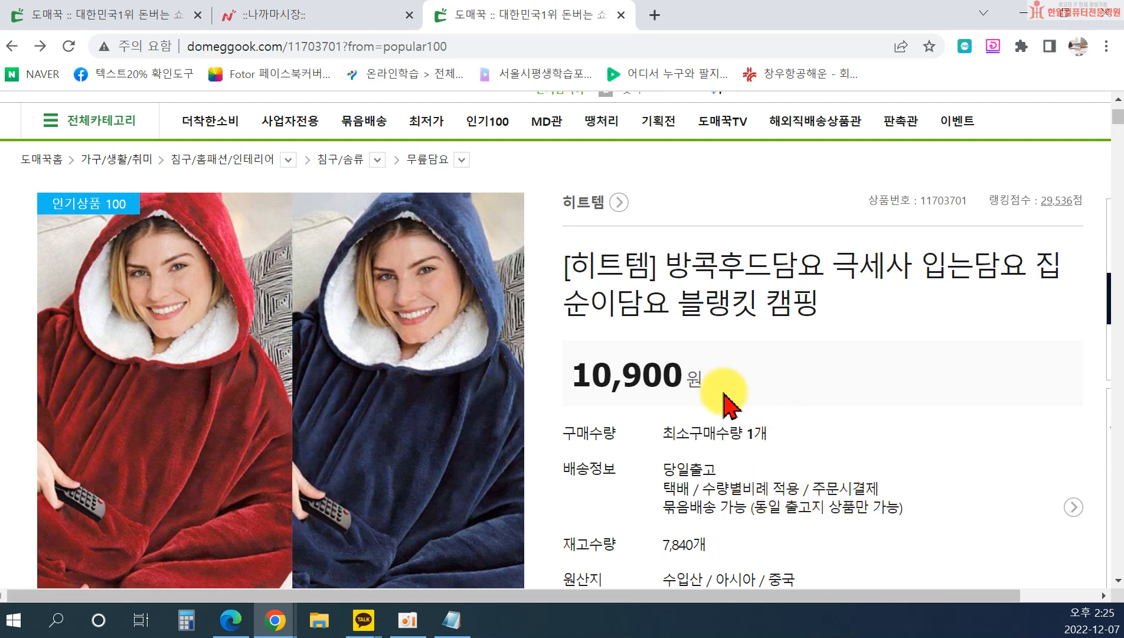
scroll(725, 394, "down", 2)
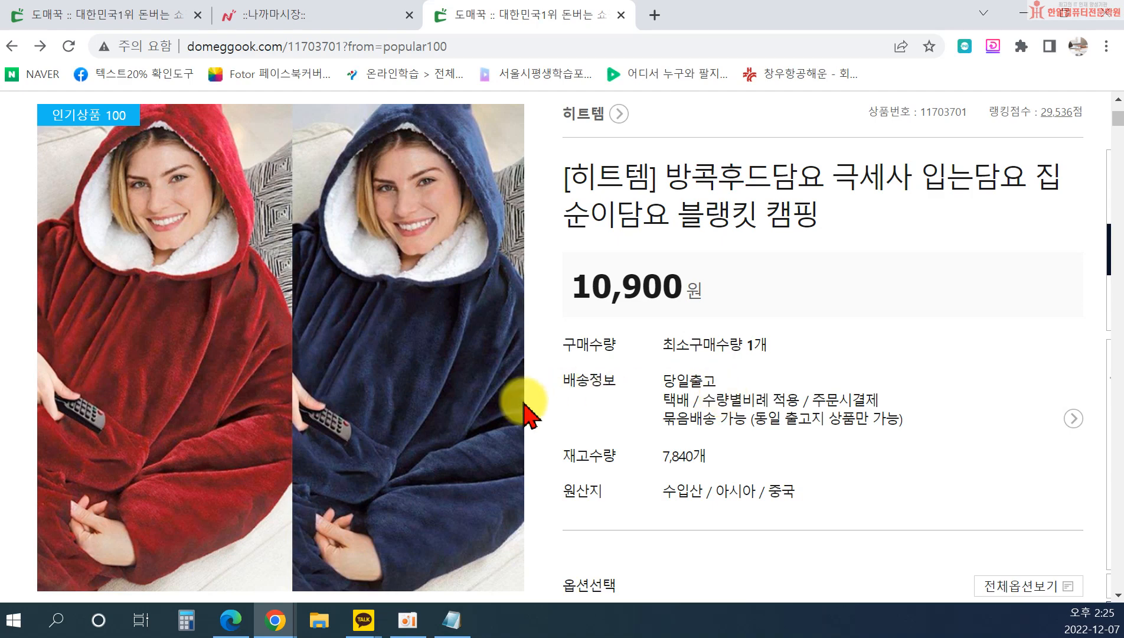
scroll(523, 406, "down", 8)
scroll(409, 382, "up", 11)
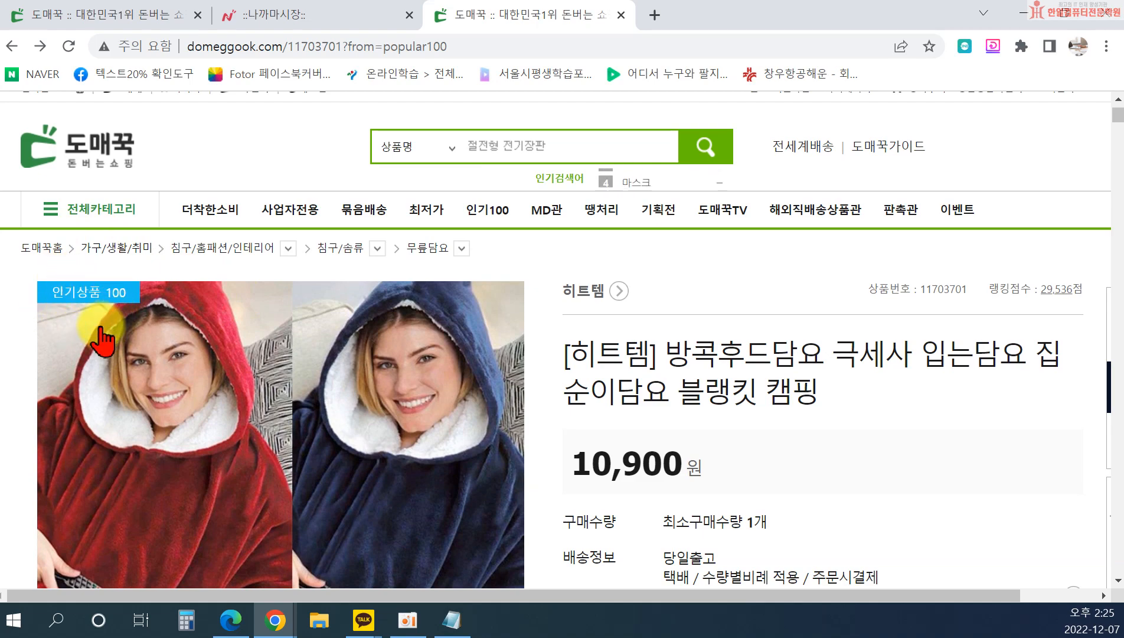
scroll(236, 390, "down", 5)
scroll(376, 414, "down", 12)
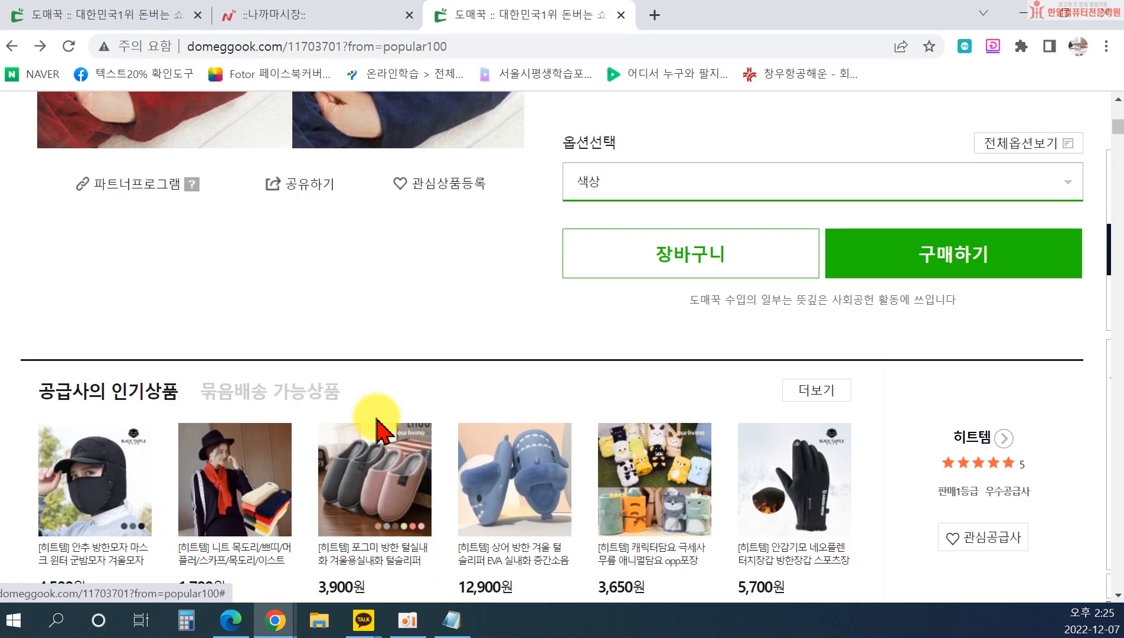
scroll(181, 401, "down", 8)
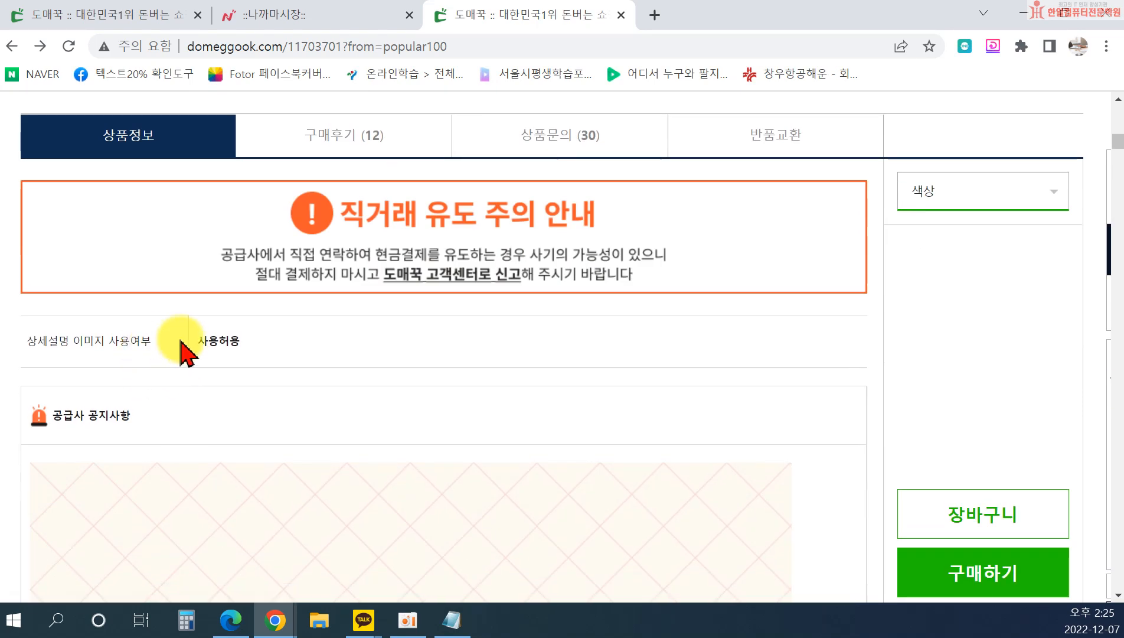
scroll(693, 464, "up", 10)
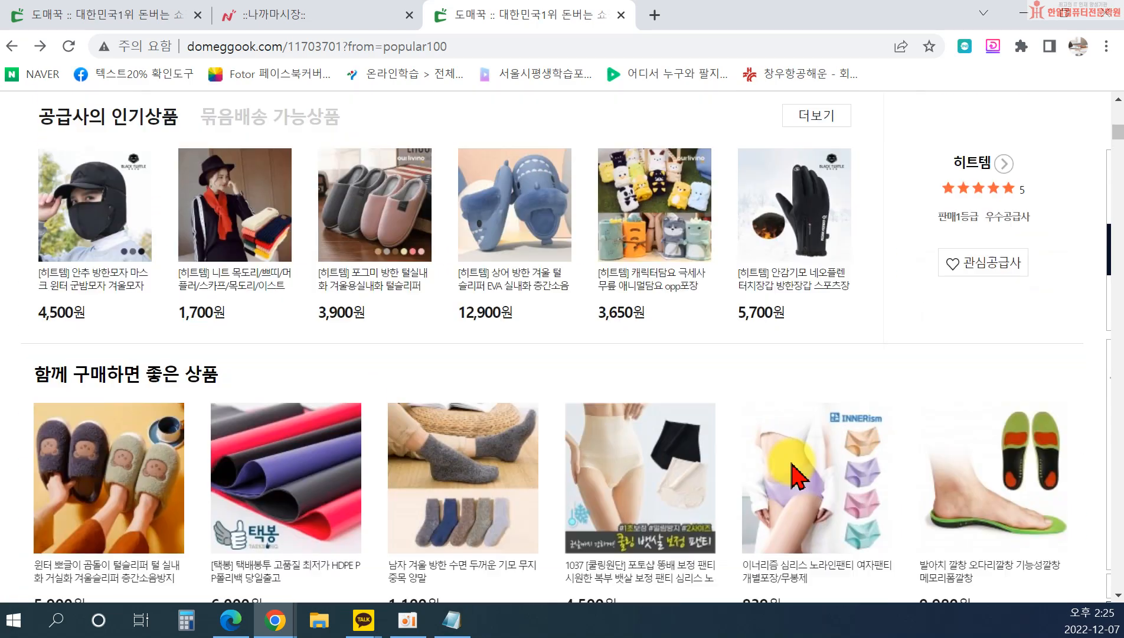
scroll(326, 289, "up", 5)
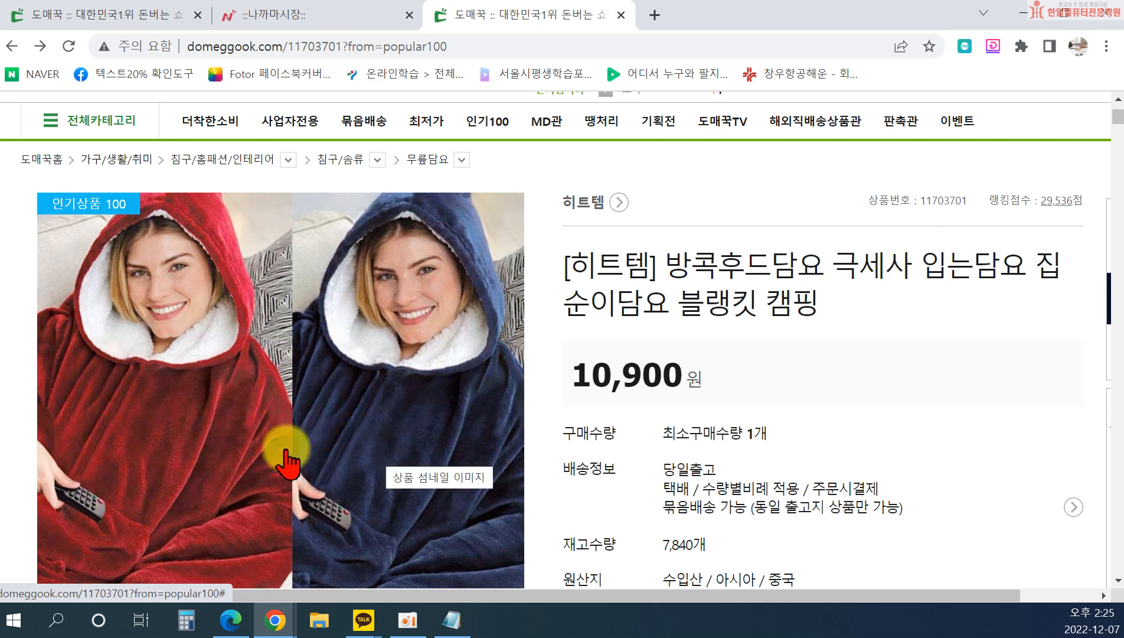
Start saving the hooded blanket's thumbnail image and create and open a folder named 후드담요 on USB드라이브 (D:) for it.
right_click(289, 428)
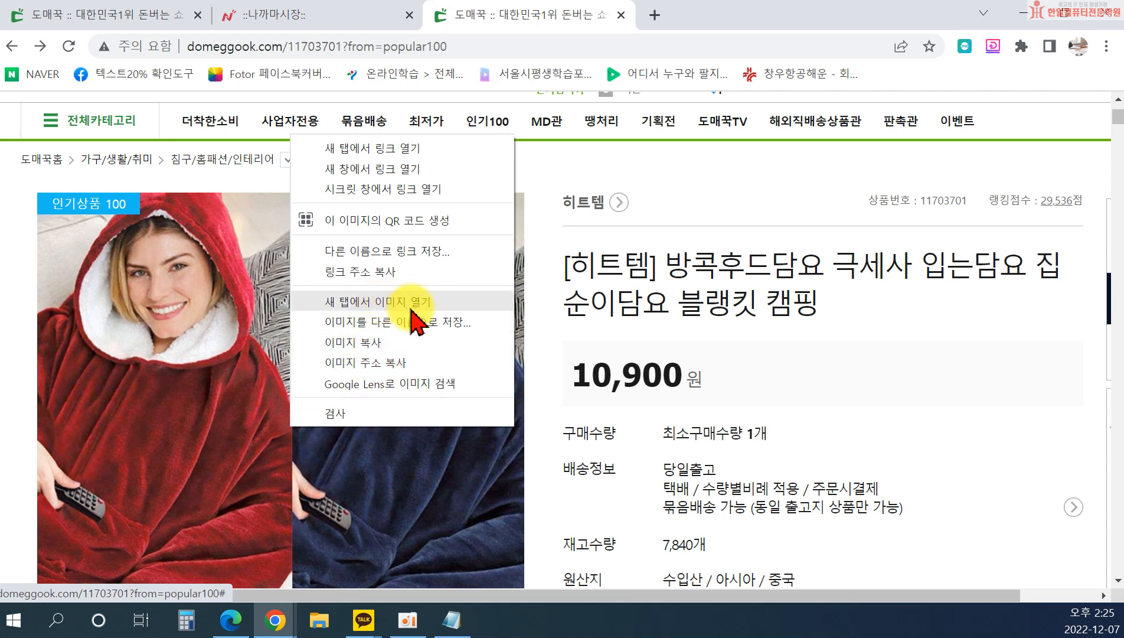
left_click(390, 326)
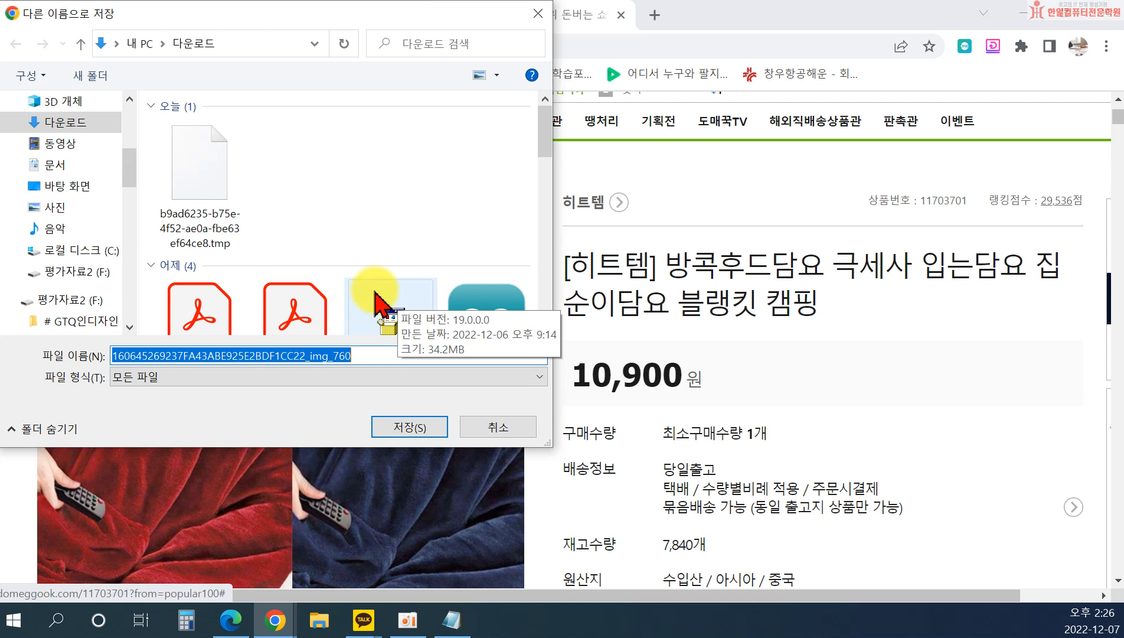
scroll(88, 221, "down", 5)
left_click(82, 131)
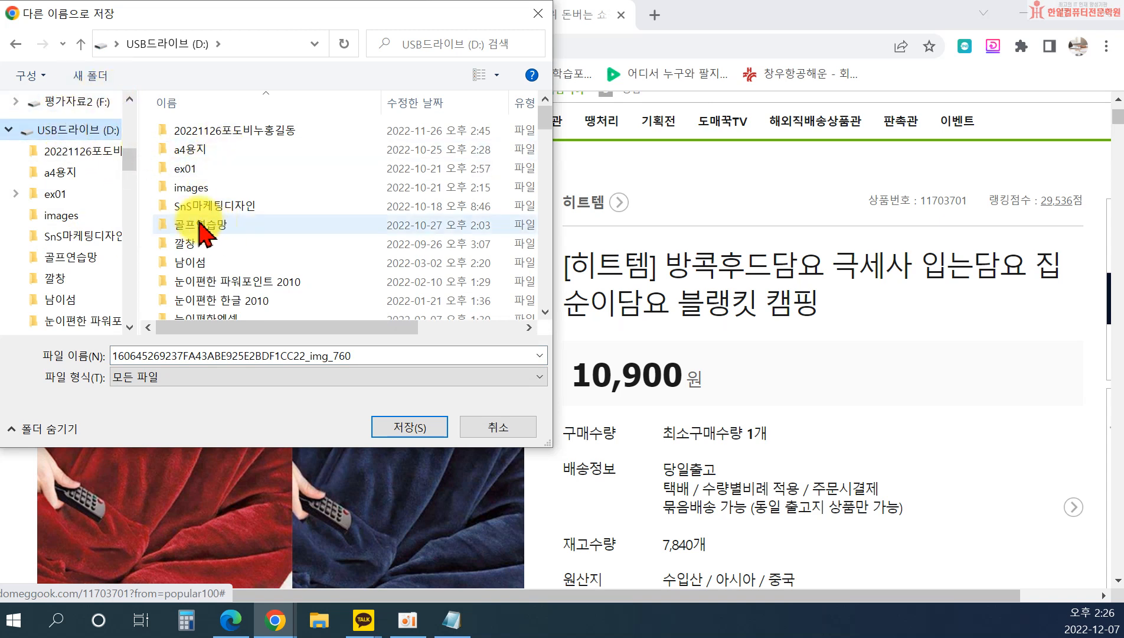
left_click(84, 84)
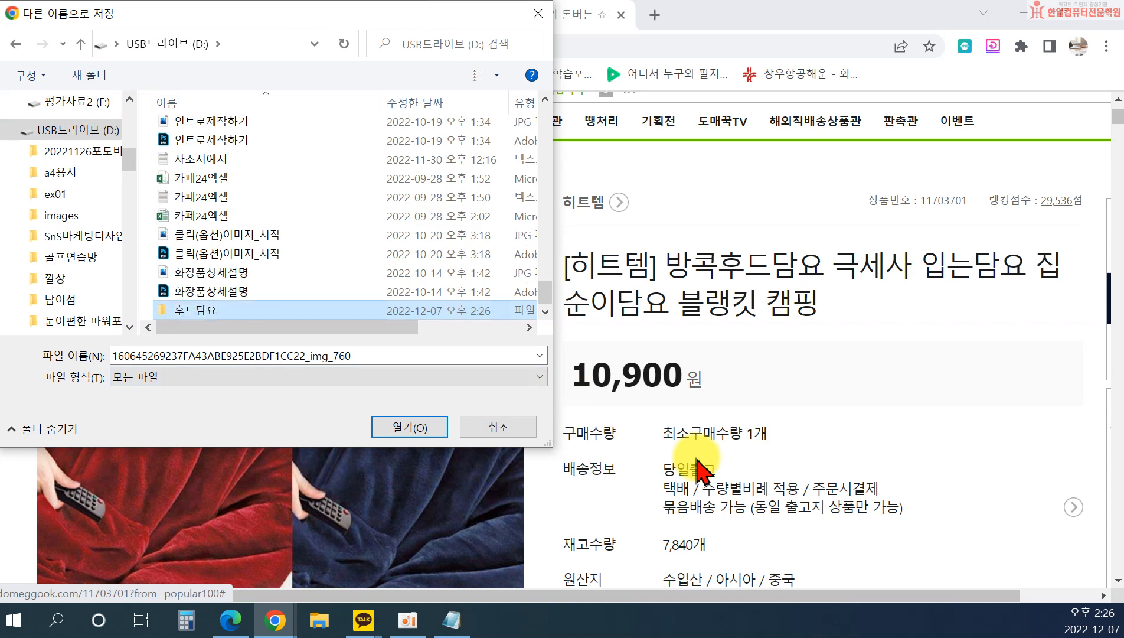
key("Return")
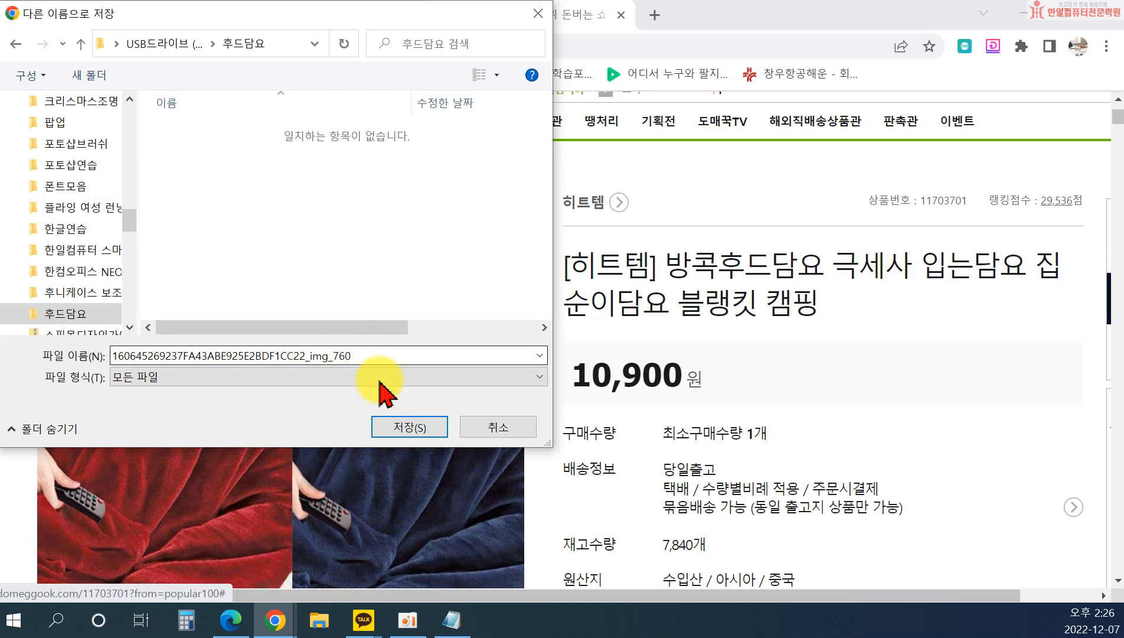
Name the thumbnail image 후드담요.jpg and save it in the 후드담요 folder.
double_click(353, 356)
type("호")
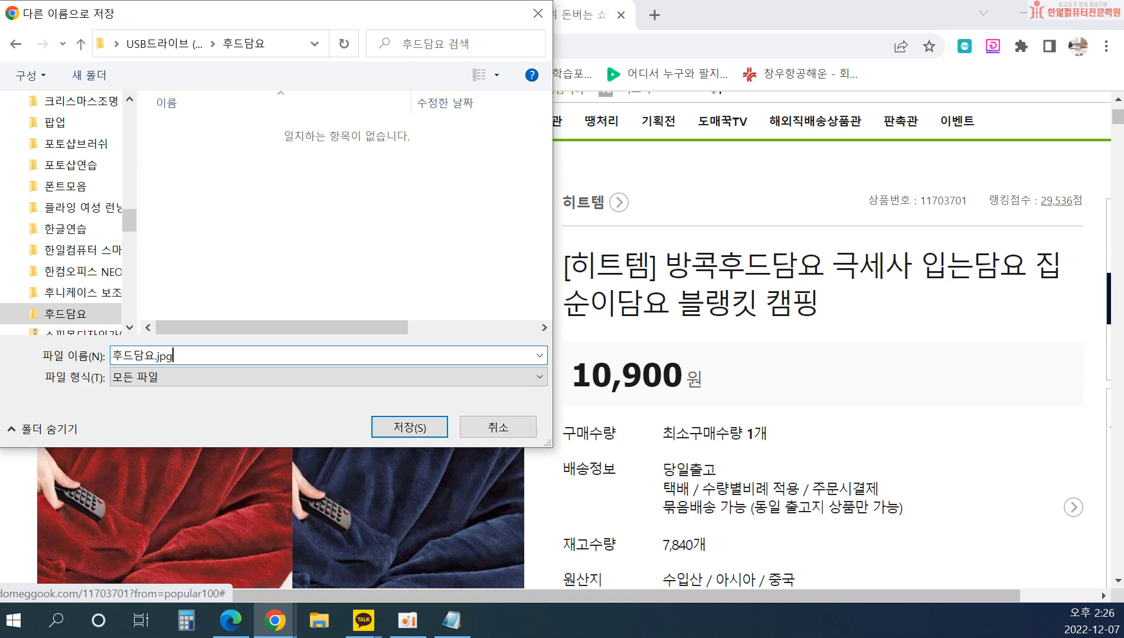
left_click(383, 426)
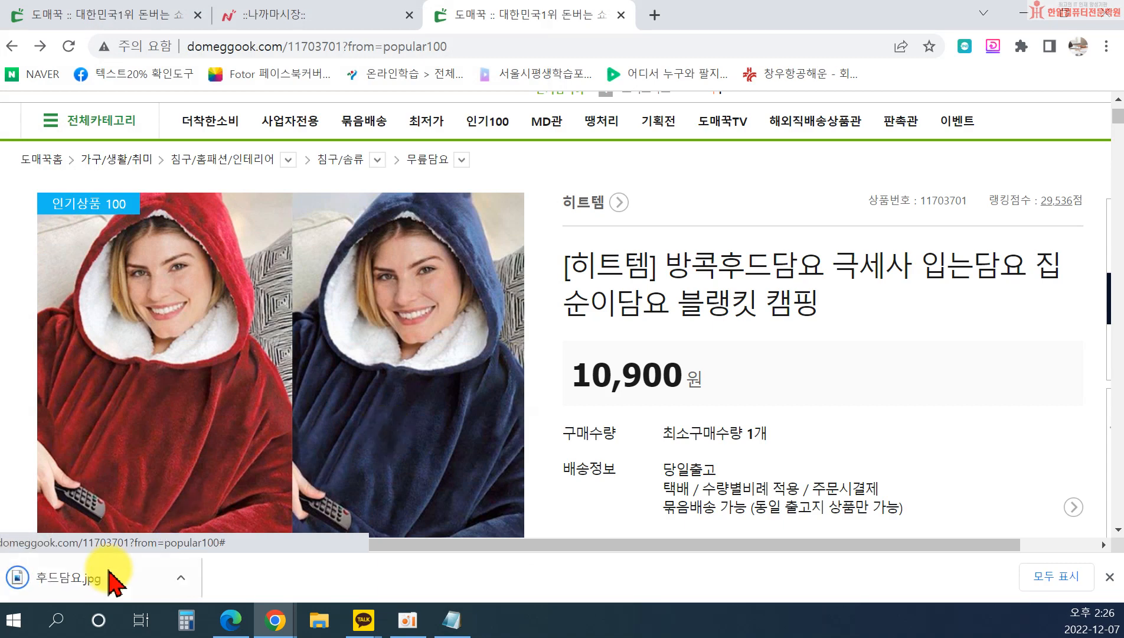
Save the description image of the couple in red and navy hooded blankets as JPEG 방콕후드담요_1 in the 후드담요 folder.
scroll(767, 383, "down", 4)
scroll(778, 388, "down", 5)
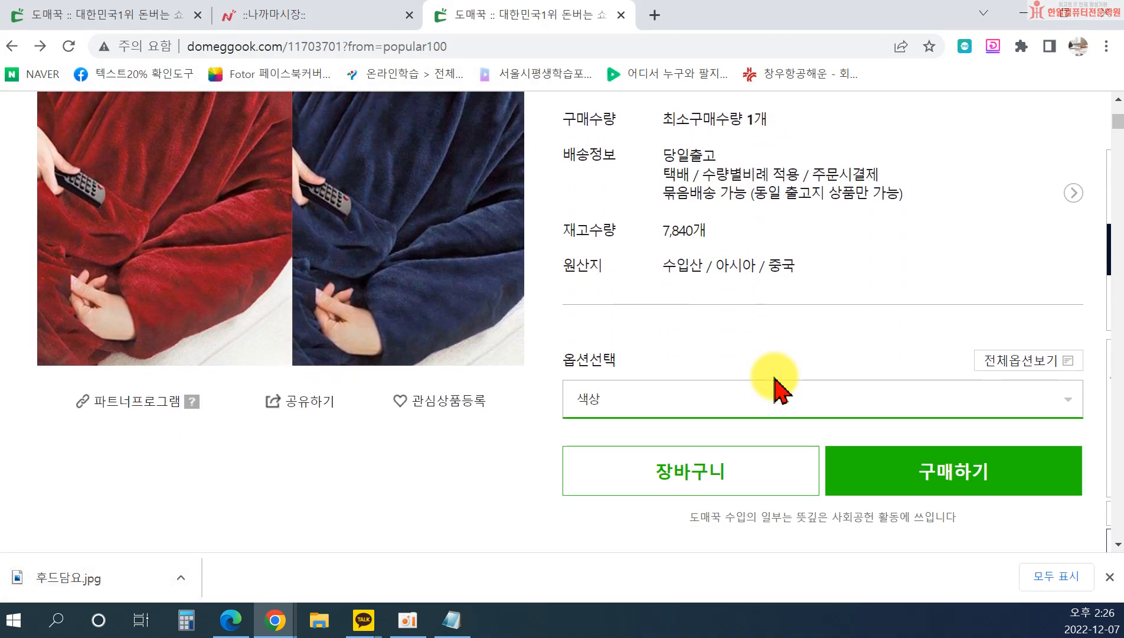
scroll(773, 386, "down", 13)
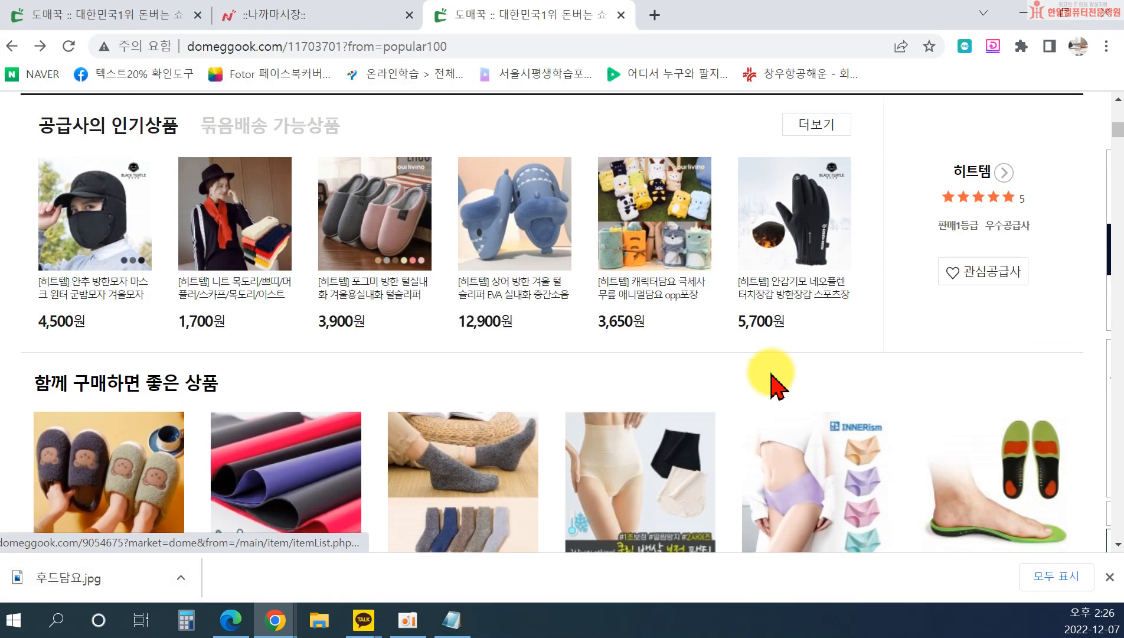
scroll(762, 383, "down", 10)
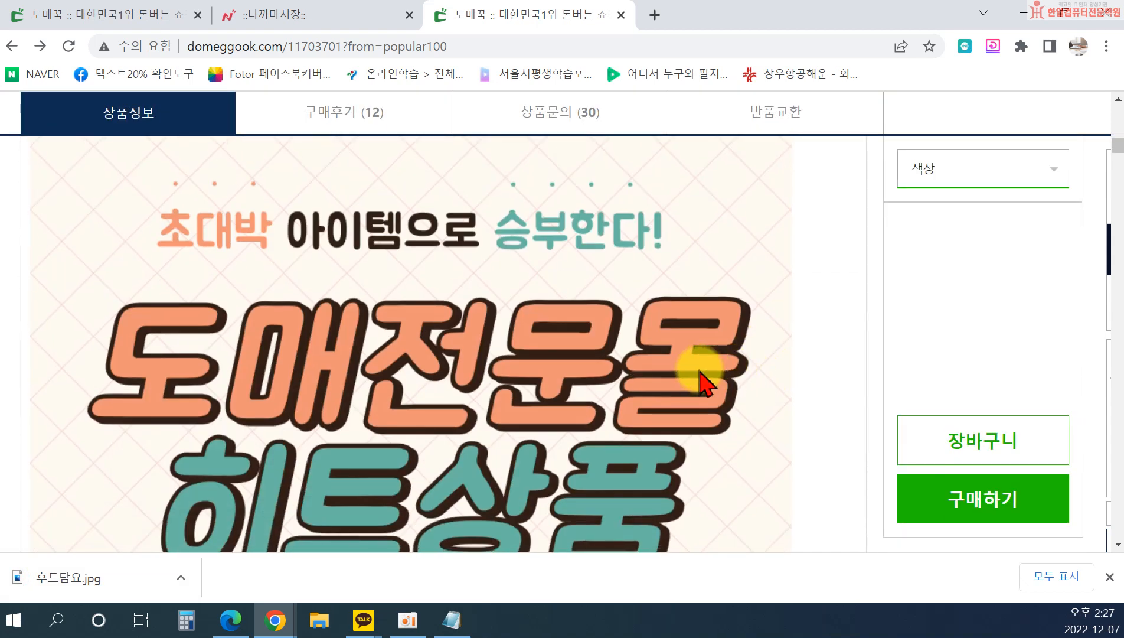
scroll(661, 389, "down", 3)
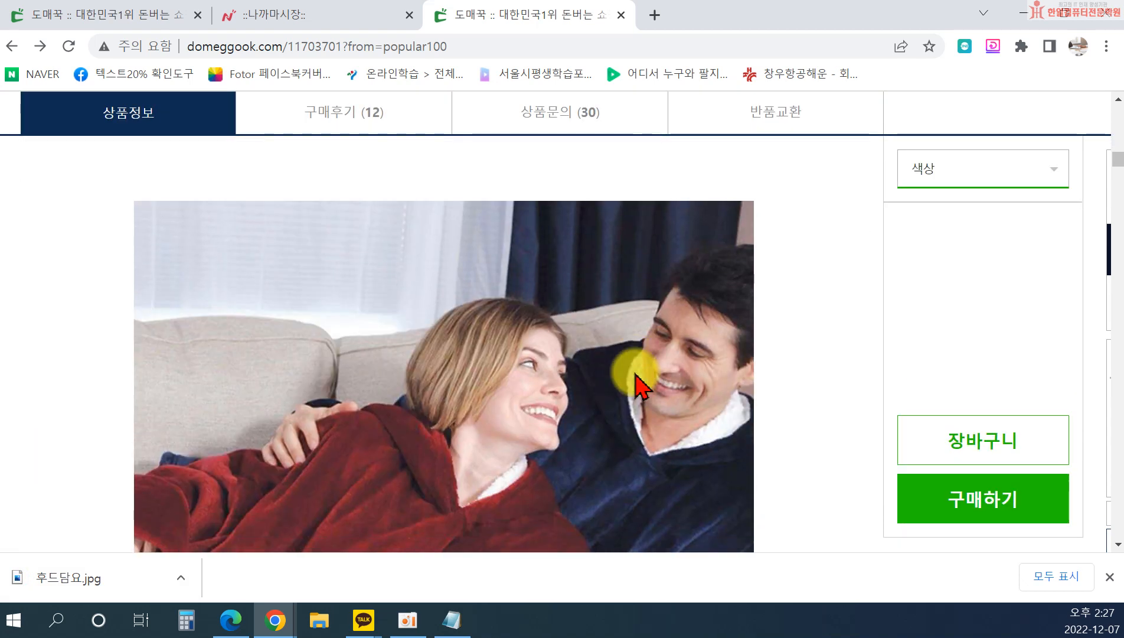
scroll(635, 371, "up", 3)
scroll(597, 384, "down", 4)
scroll(355, 343, "down", 2)
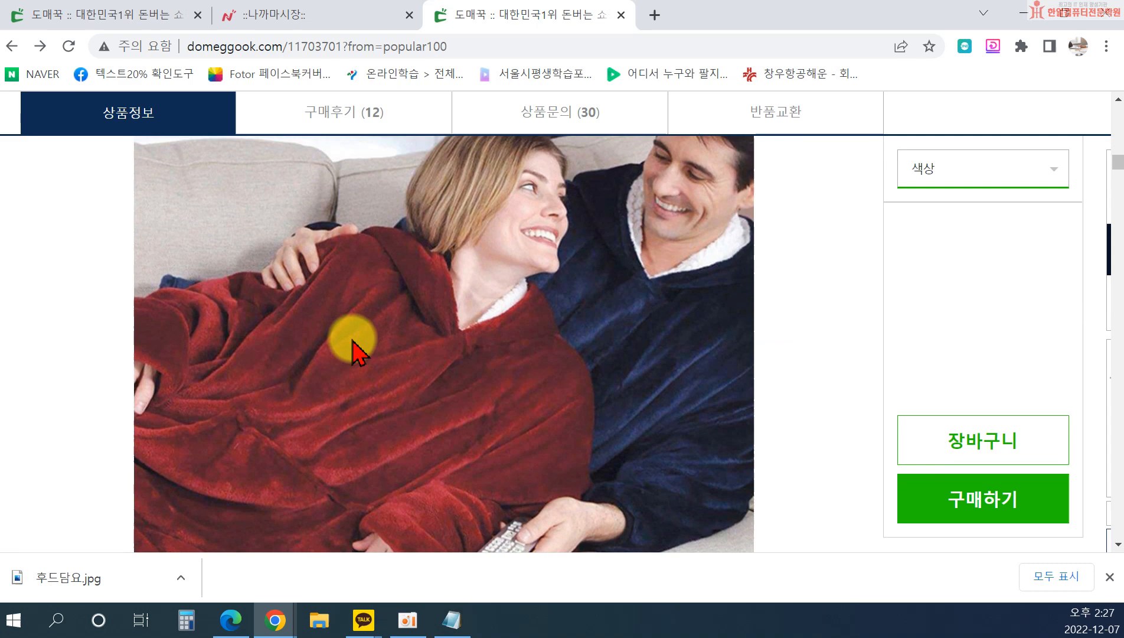
right_click(355, 332)
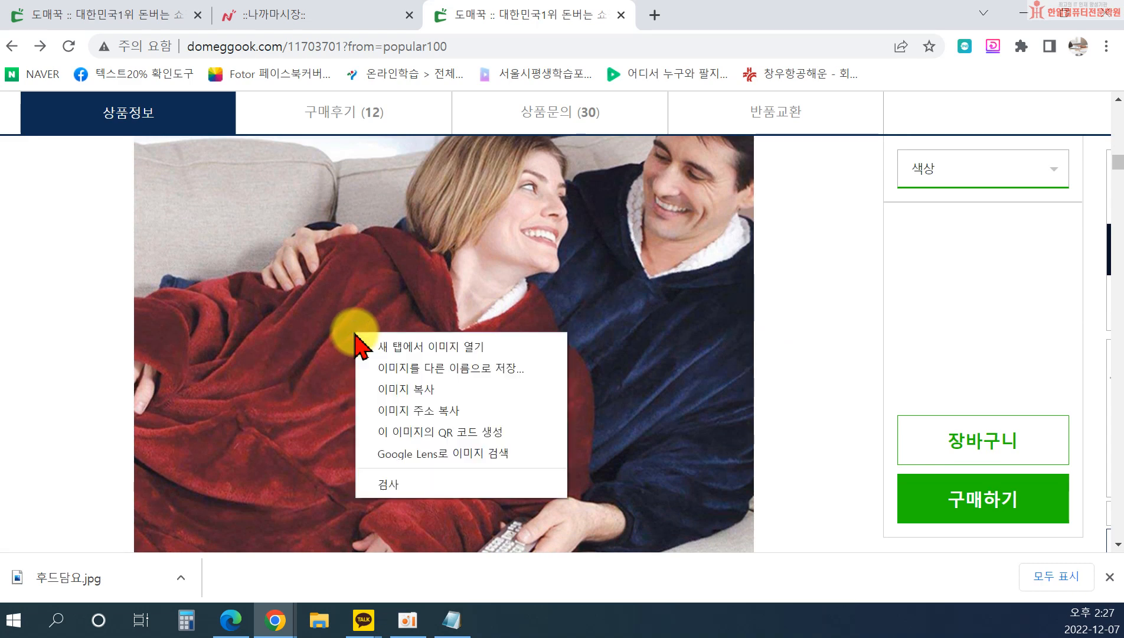
left_click(400, 372)
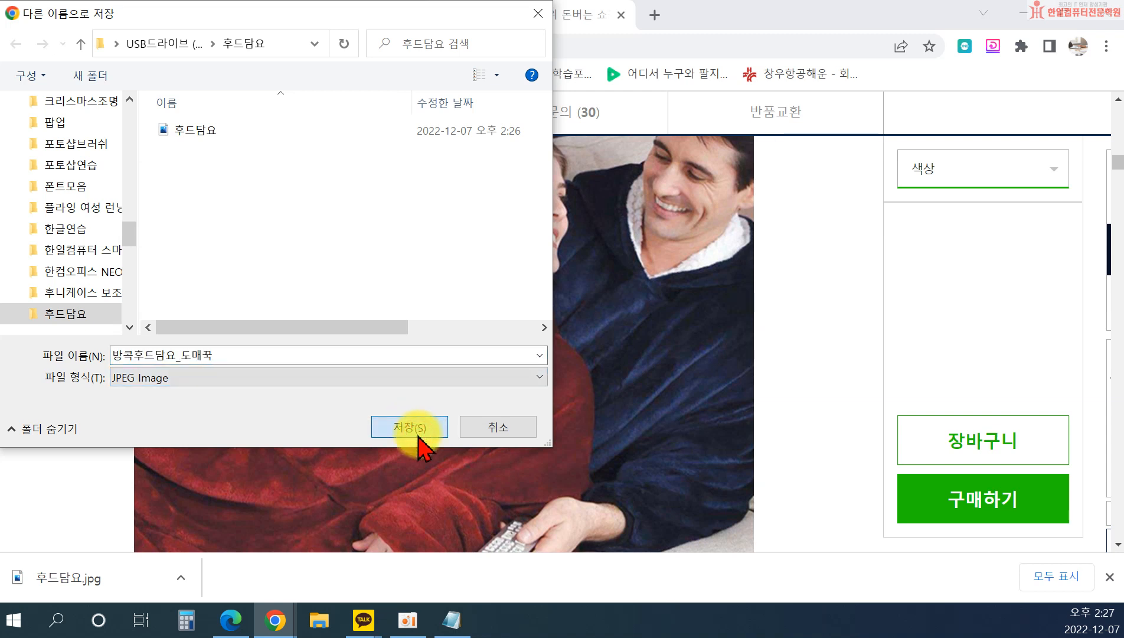
double_click(182, 356)
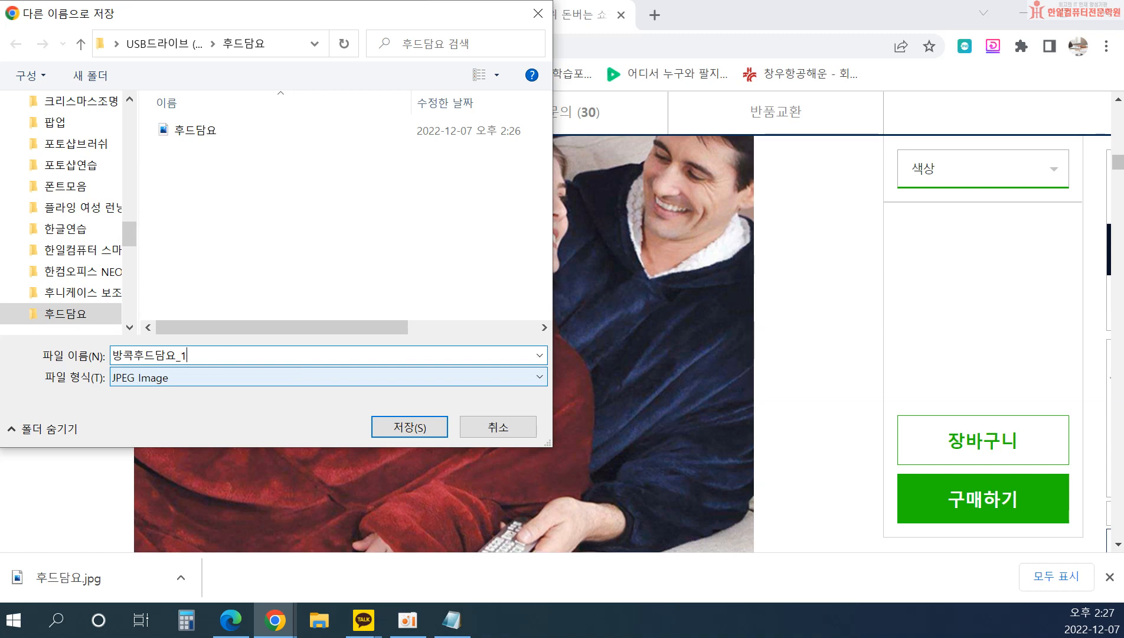
type("방콕후드담요_1")
key("Return")
scroll(409, 319, "down", 10)
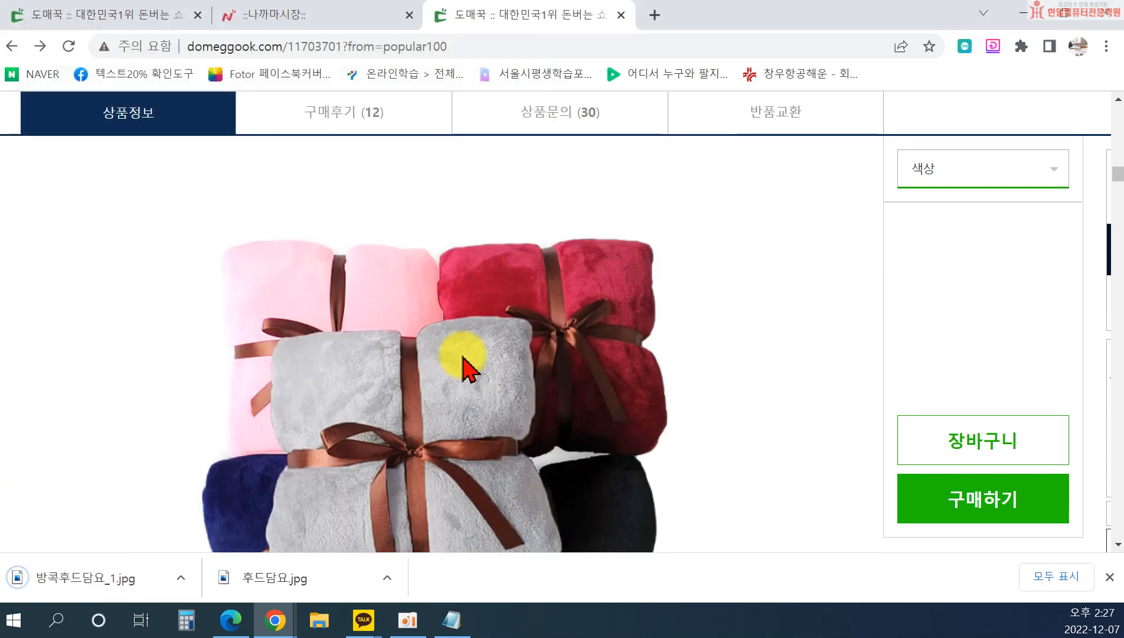
scroll(463, 357, "down", 3)
right_click(461, 368)
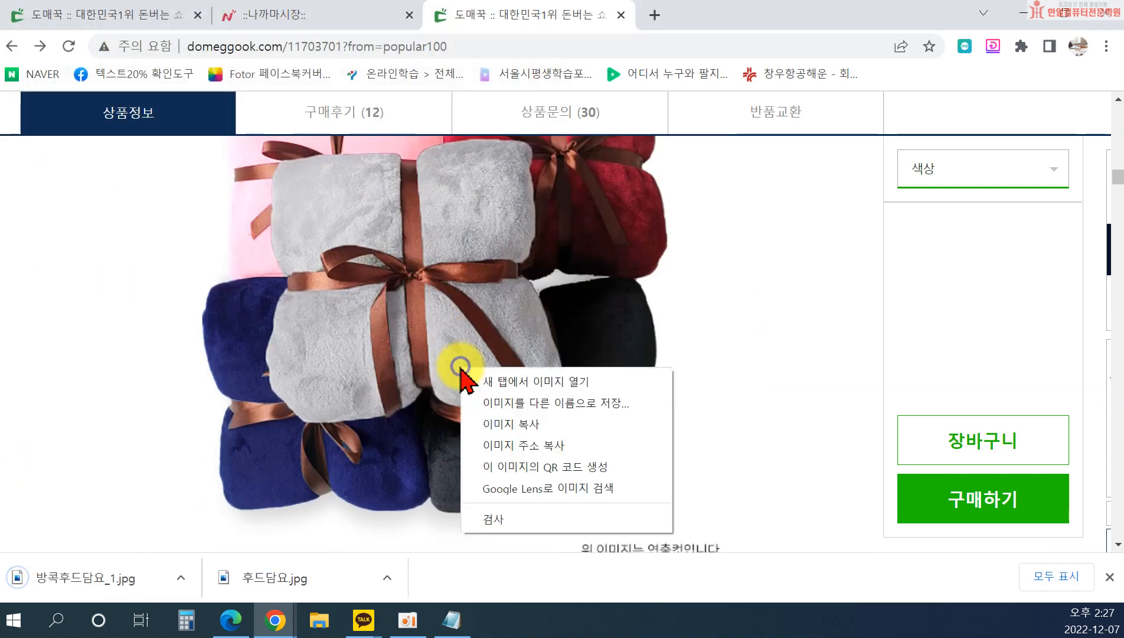
left_click(540, 403)
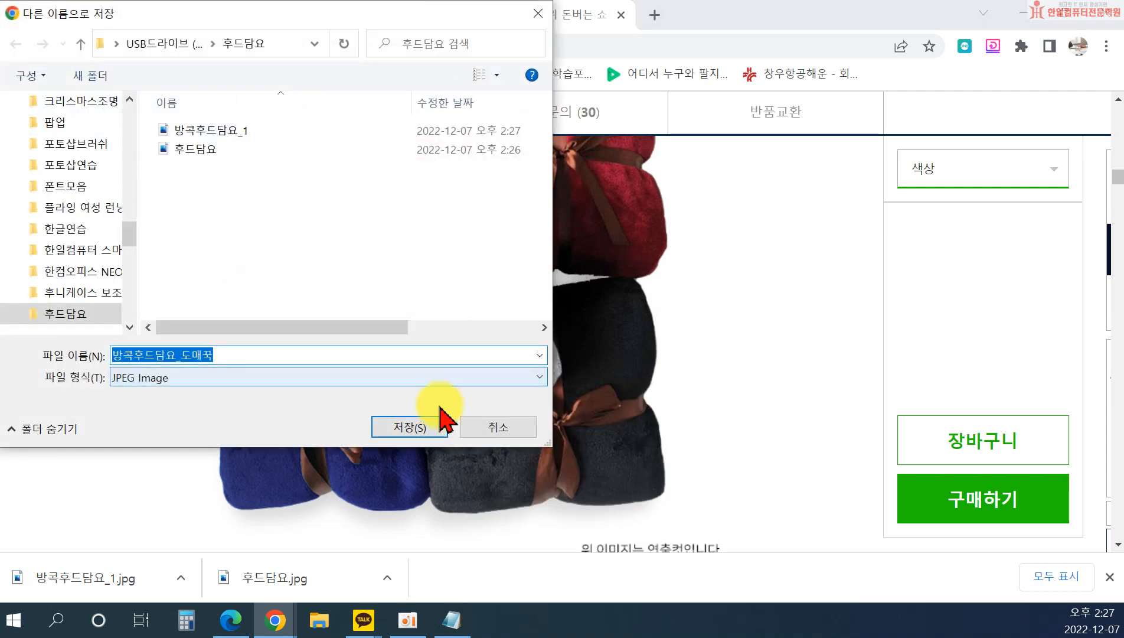
left_click(505, 421)
scroll(661, 404, "down", 15)
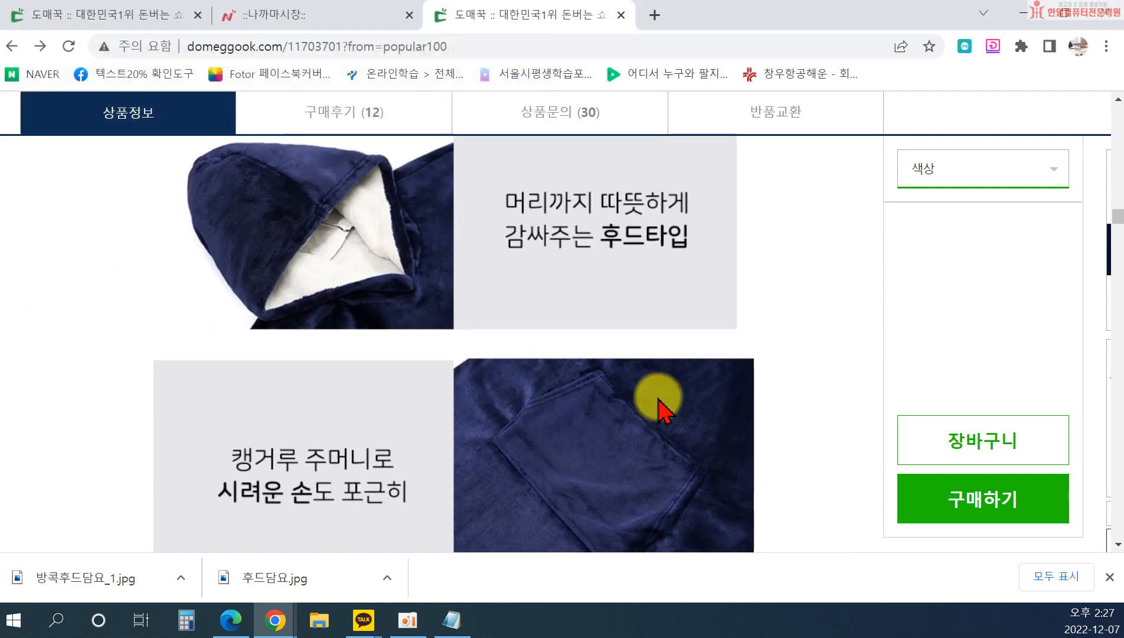
scroll(653, 407, "up", 10)
right_click(532, 369)
left_click(618, 404)
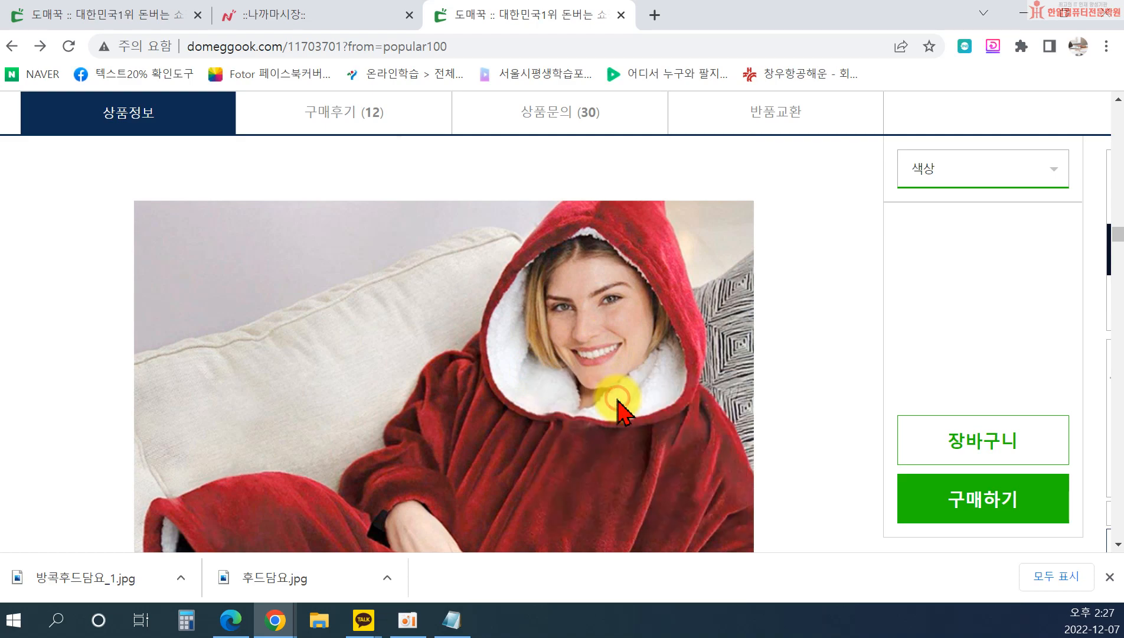
left_click(484, 427)
Review the remaining hooded blanket description down to the delivery information, checking the save option on the rear-view photo and below the size table.
scroll(662, 442, "down", 10)
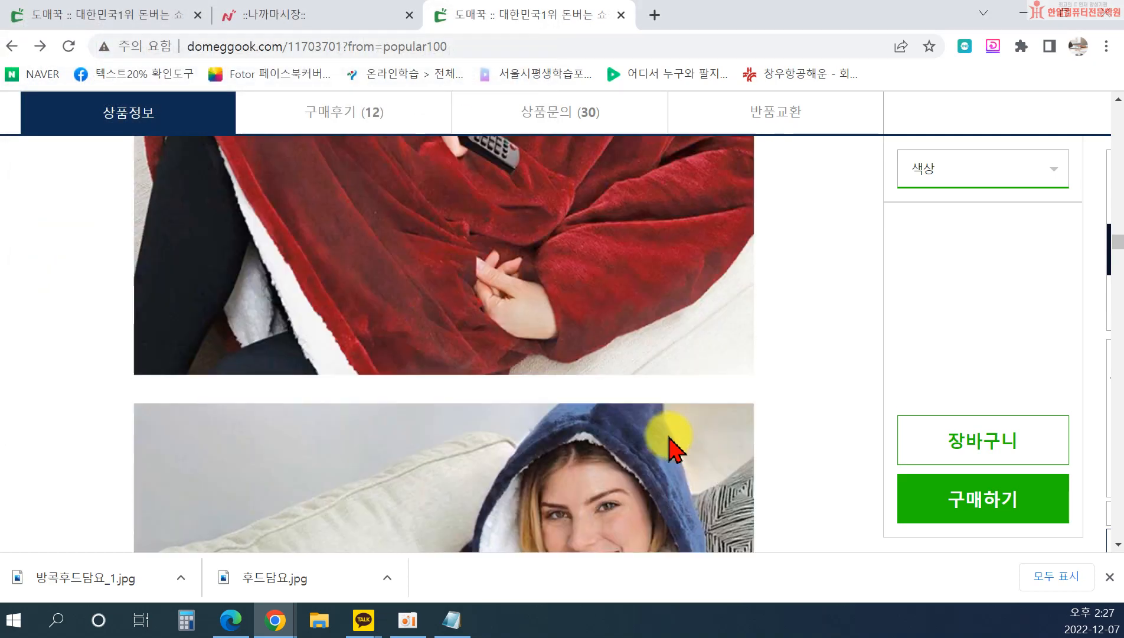
scroll(643, 440, "down", 15)
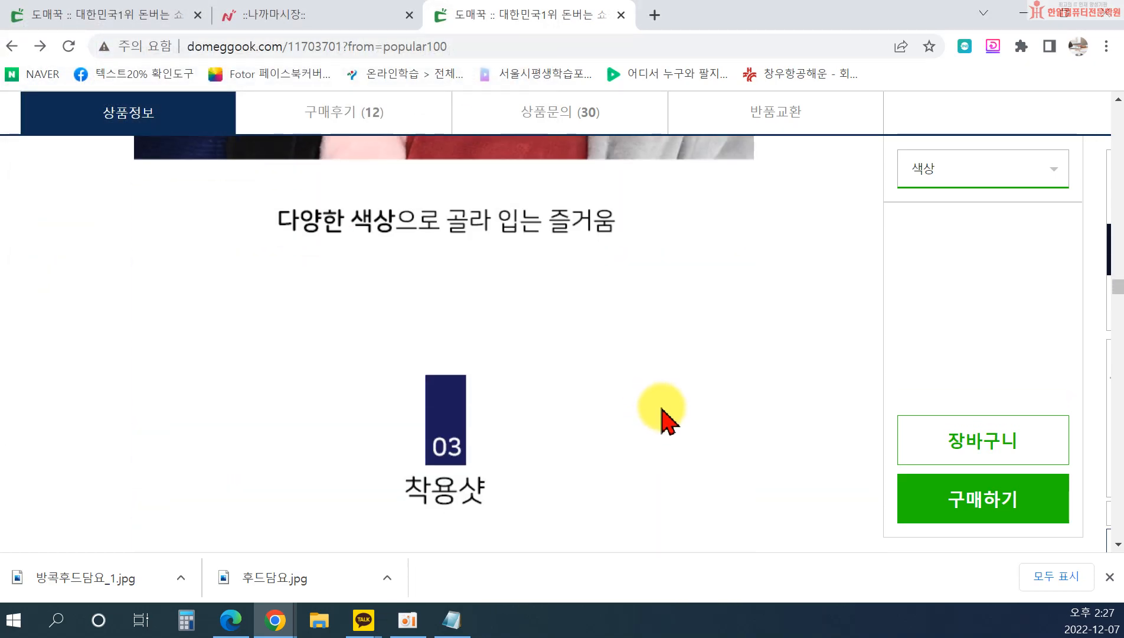
right_click(483, 334)
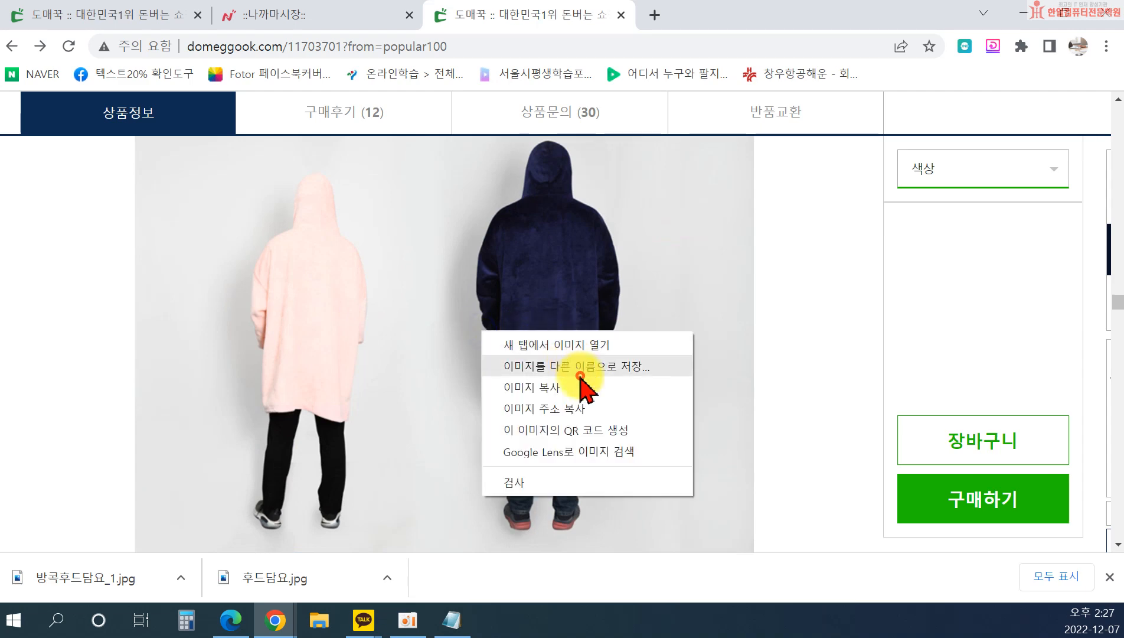
left_click(581, 367)
left_click(471, 417)
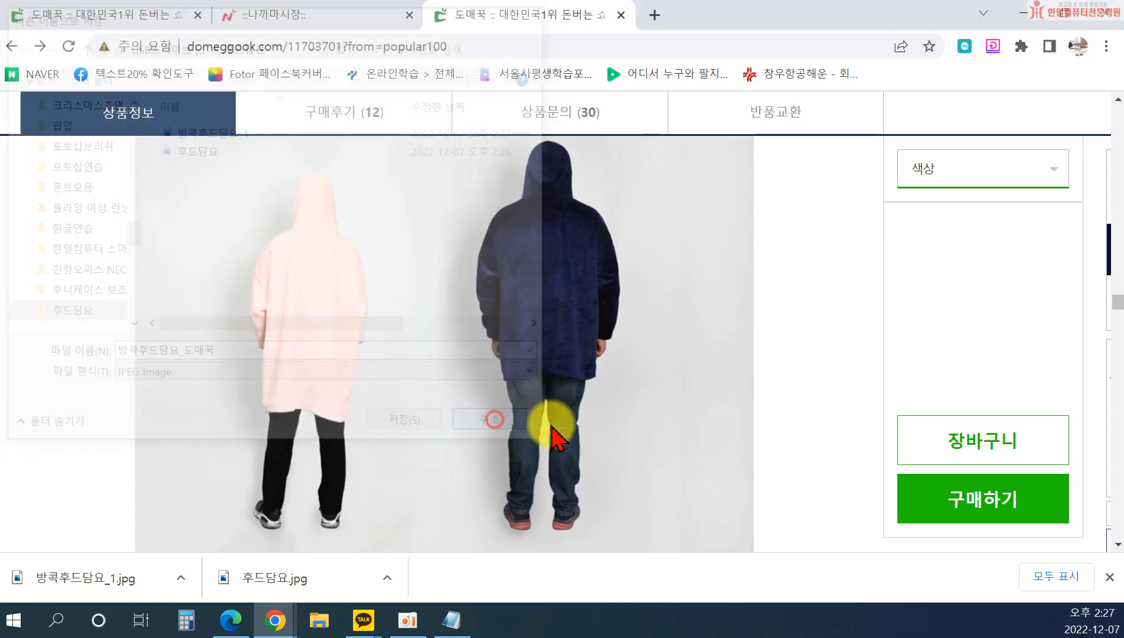
scroll(620, 449, "down", 15)
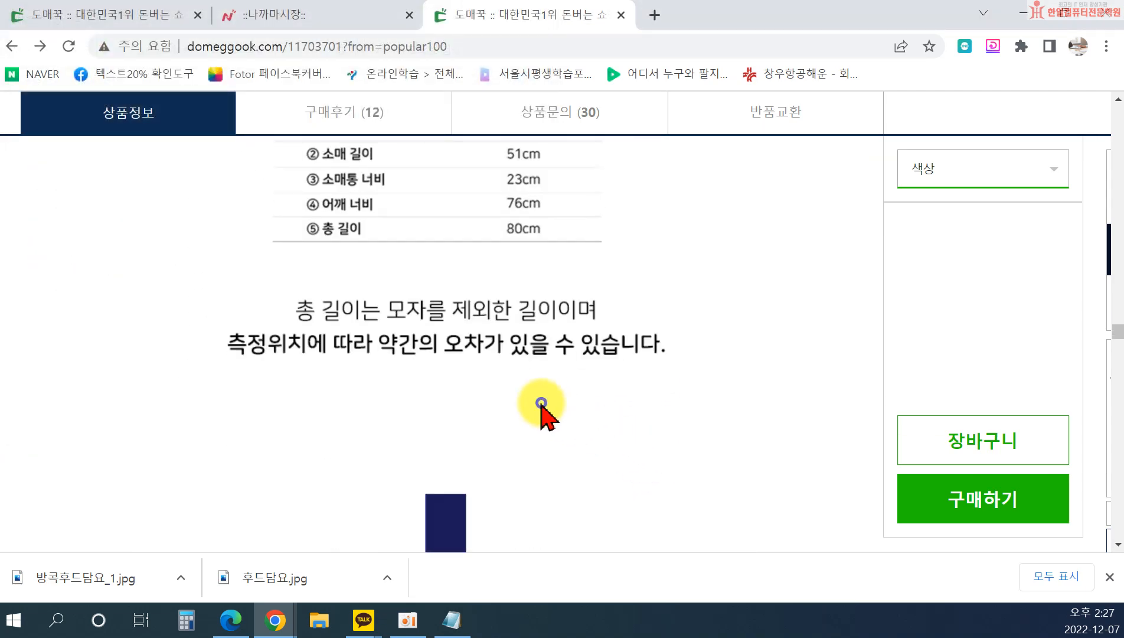
right_click(542, 403)
left_click(604, 440)
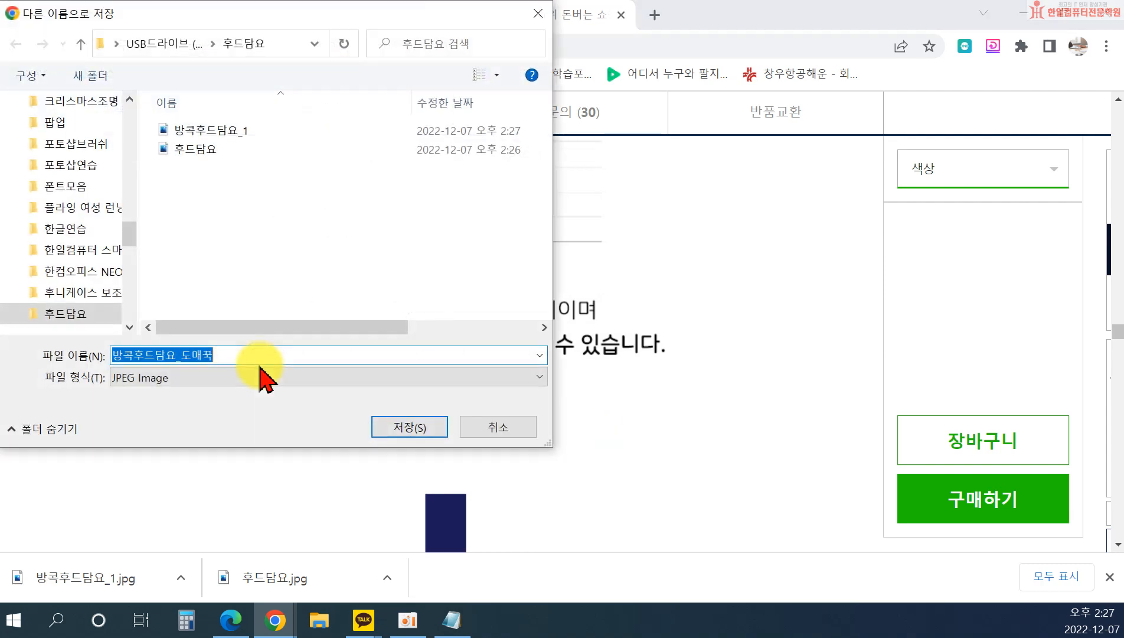
left_click(490, 425)
scroll(673, 454, "down", 10)
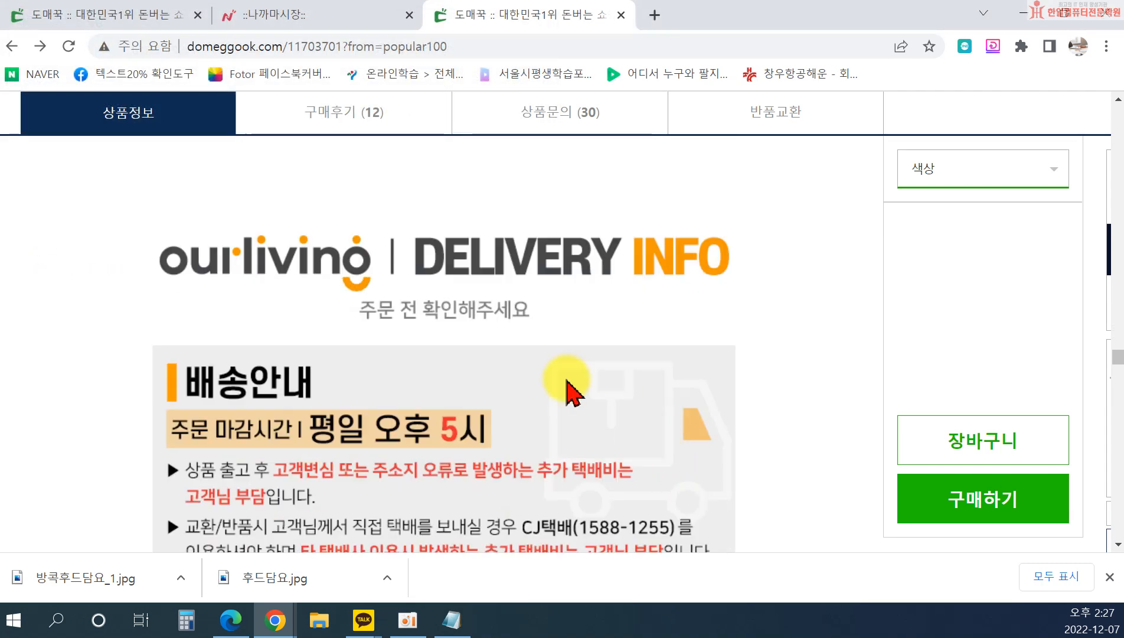
scroll(549, 375, "down", 5)
scroll(548, 372, "up", 8)
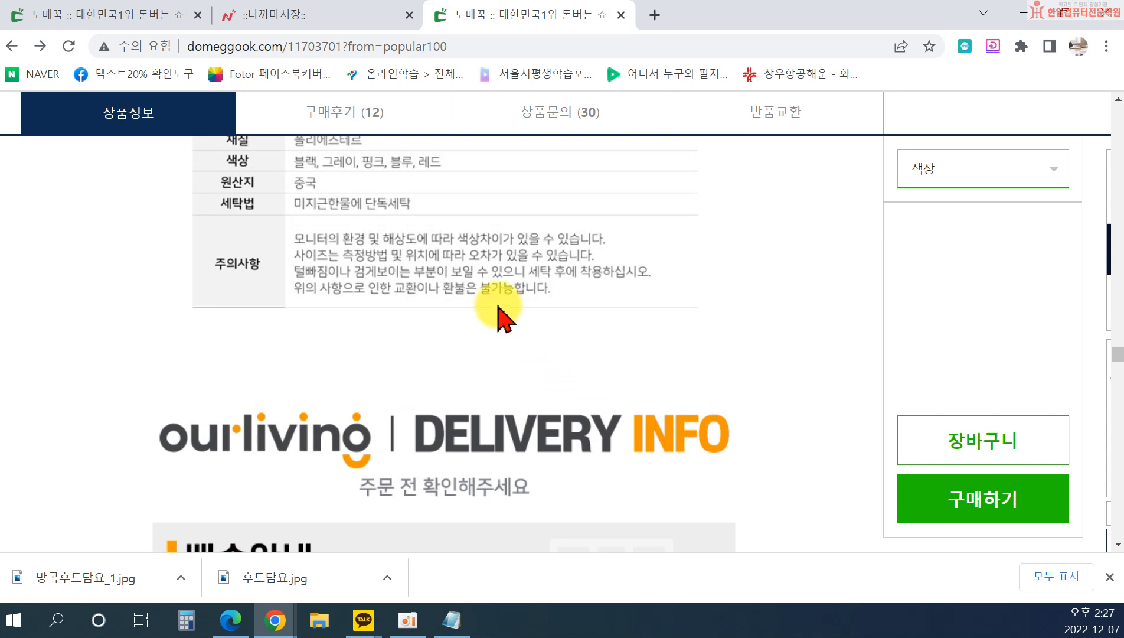
Open the 후드담요 folder on USB드라이브 (D:) in File Explorer and display its saved images as large thumbnails.
left_click(318, 620)
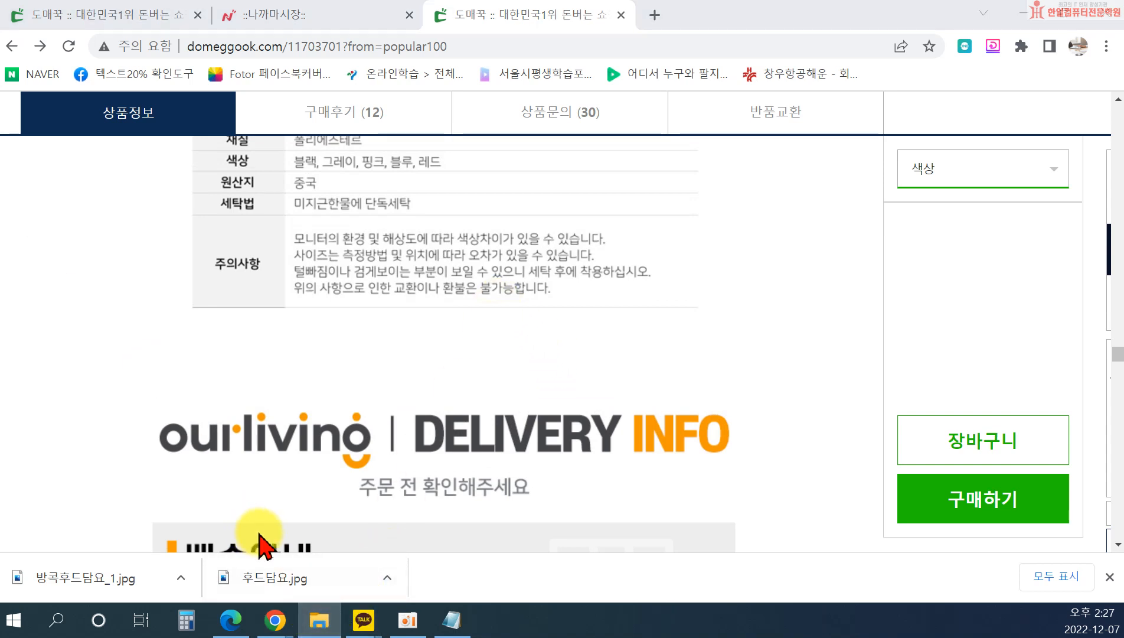
left_click_drag(0, 65, 738, 1)
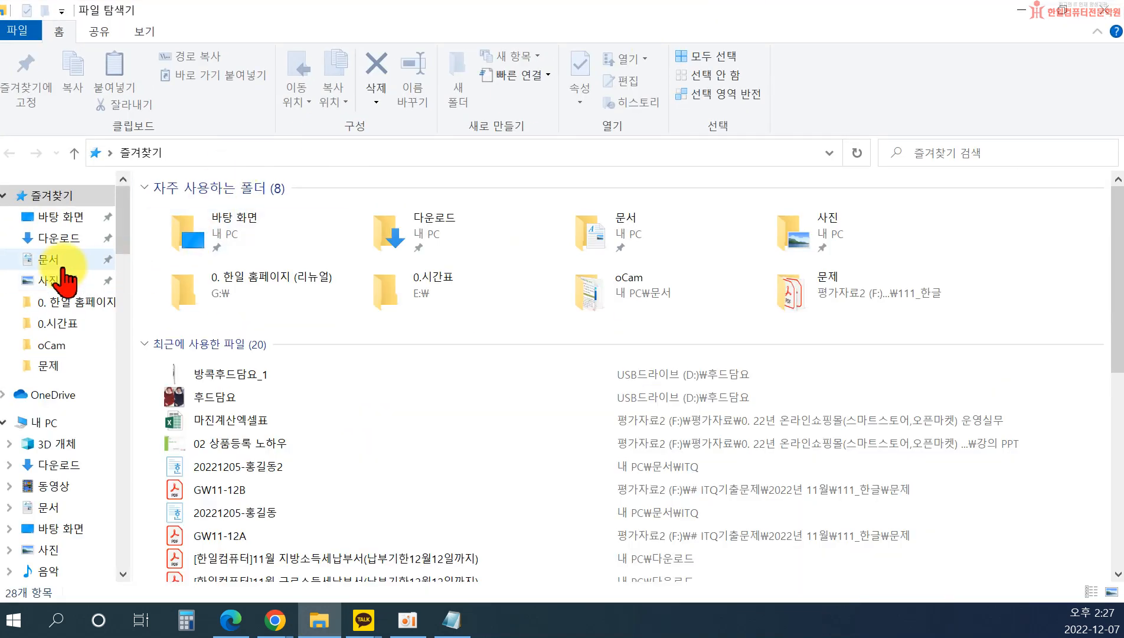
scroll(59, 295, "down", 2)
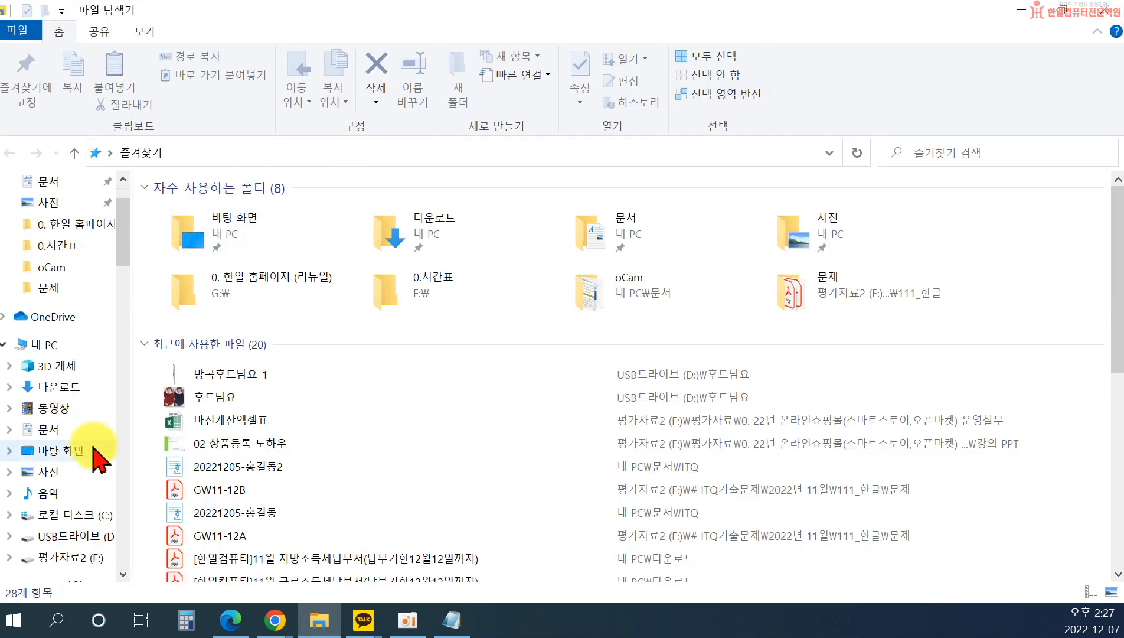
left_click(54, 346)
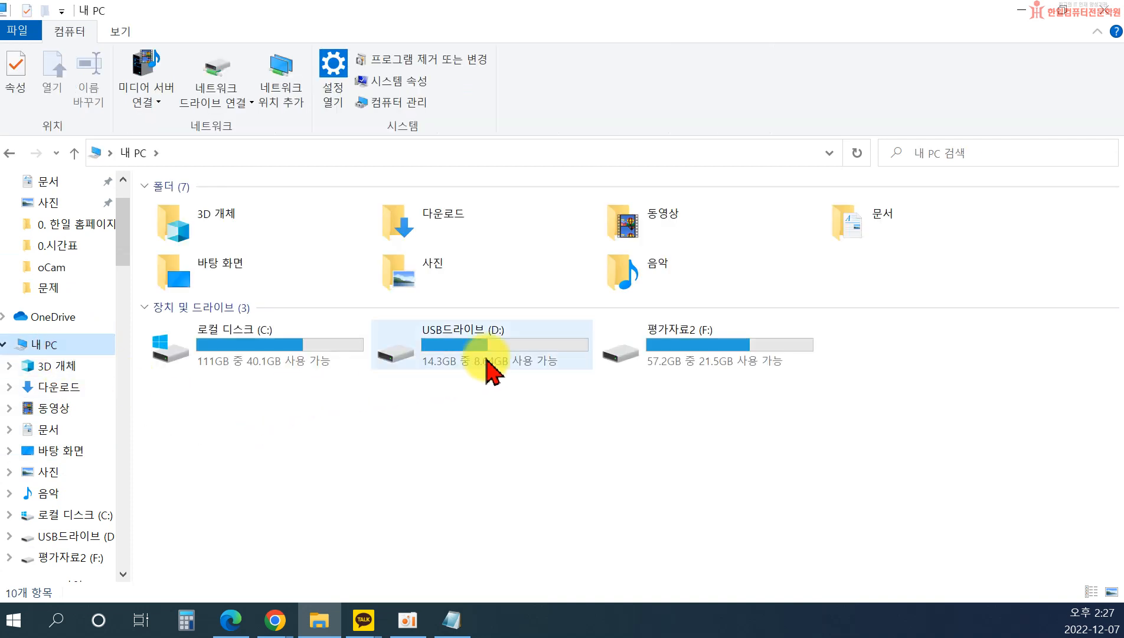
double_click(569, 348)
scroll(281, 414, "down", 4)
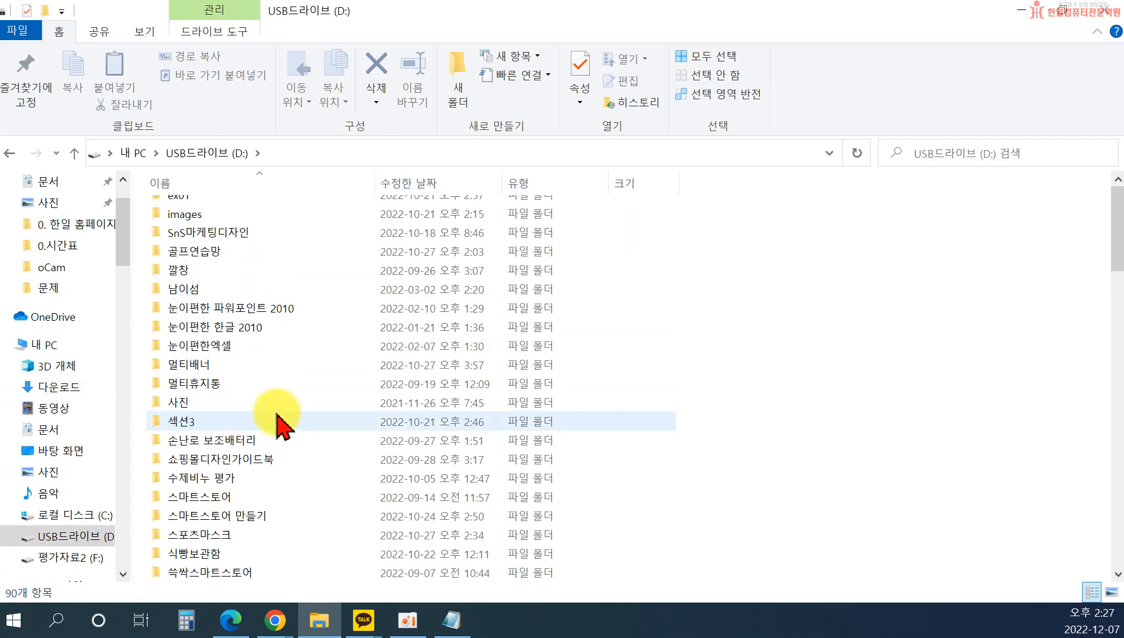
scroll(255, 507, "down", 3)
double_click(239, 534)
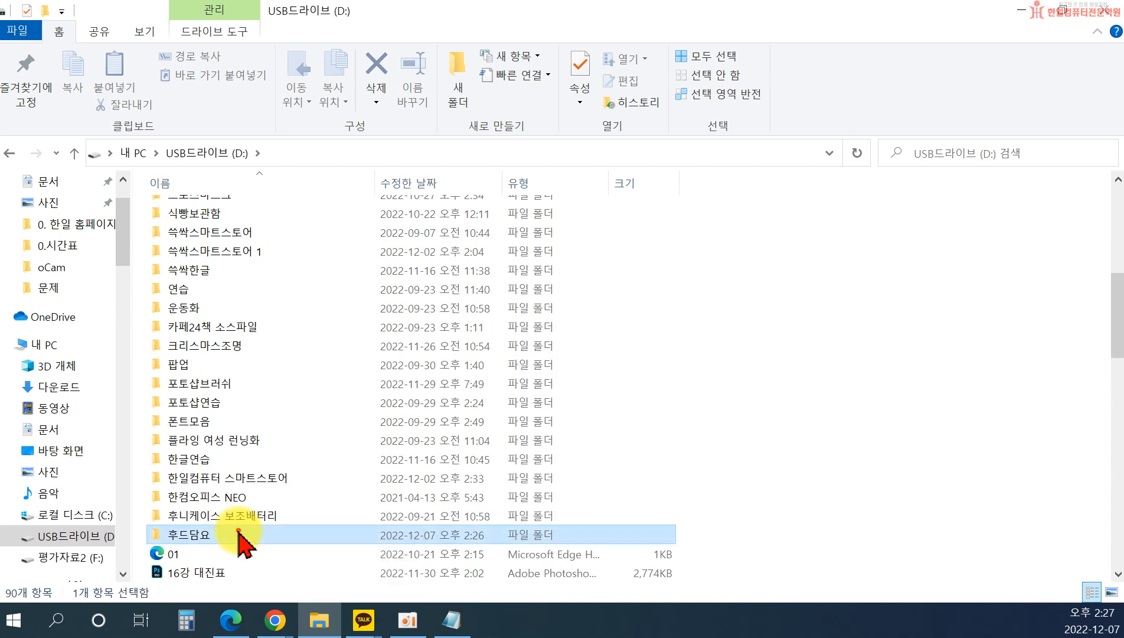
left_click(1111, 591)
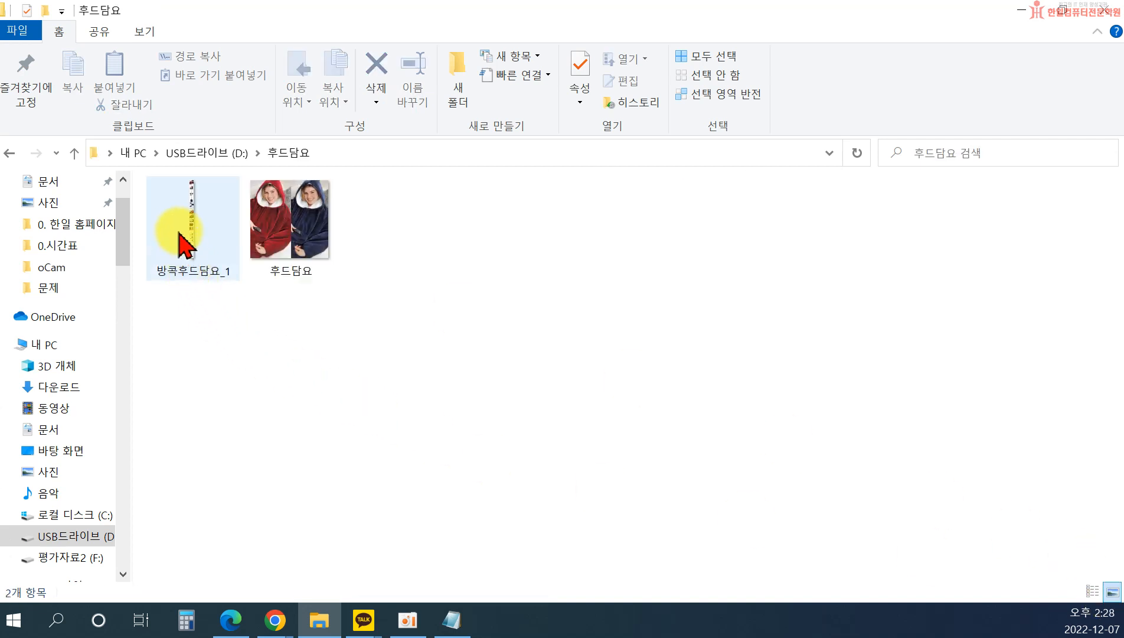
mouse_move(191, 257)
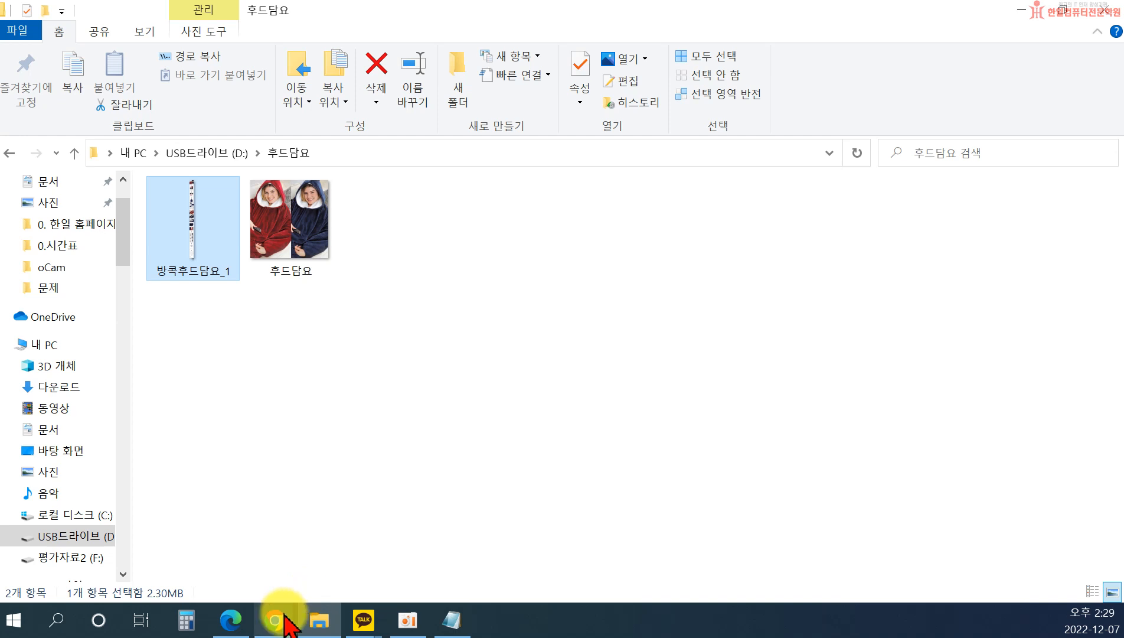
Return to Chrome and search NAVER for 미리캔버스 in a new tab.
mouse_move(277, 620)
left_click(322, 518)
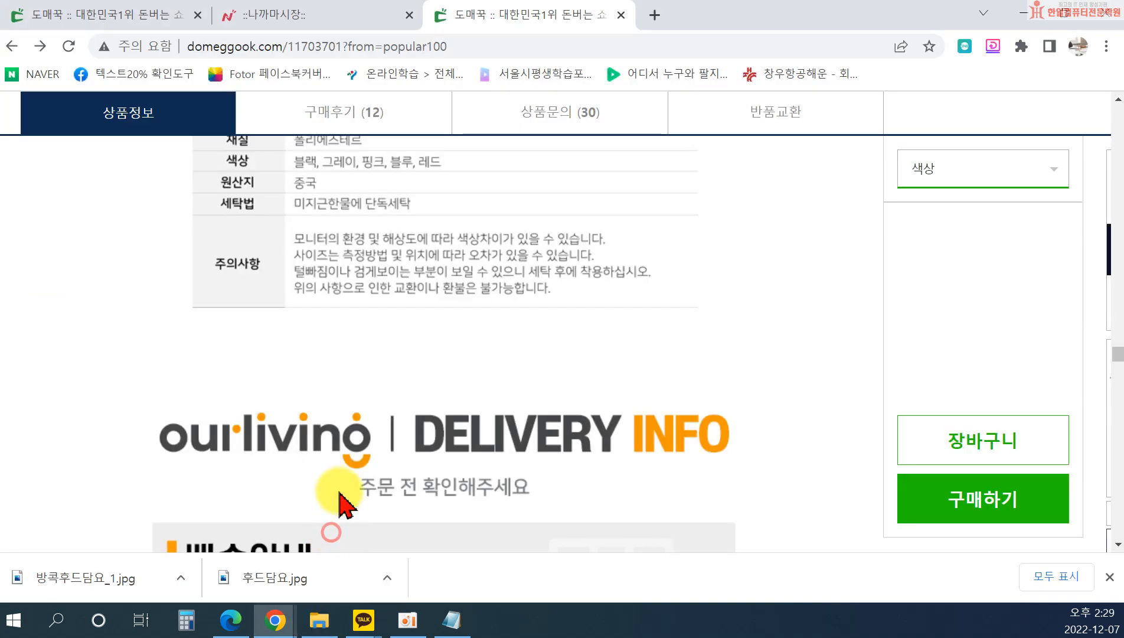
left_click(655, 15)
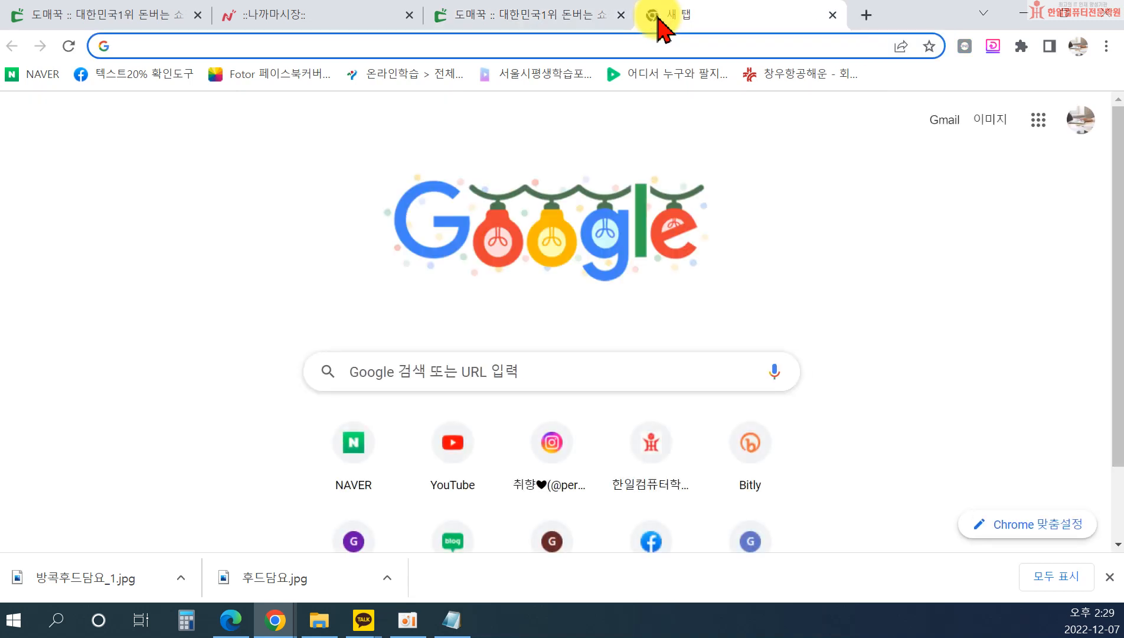
left_click(364, 447)
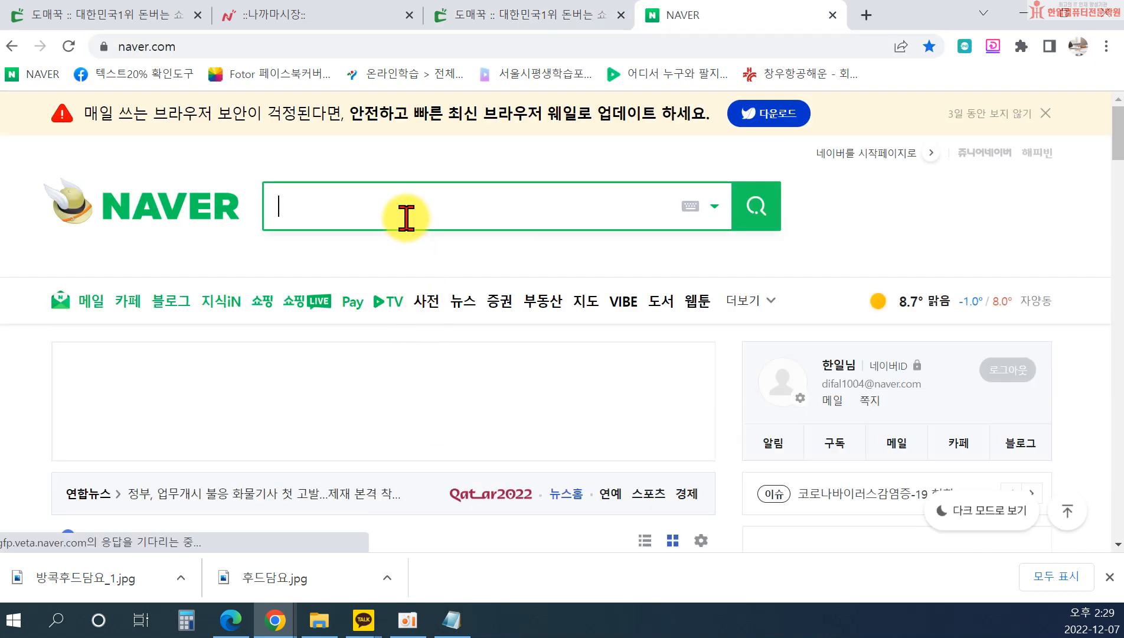
left_click(403, 214)
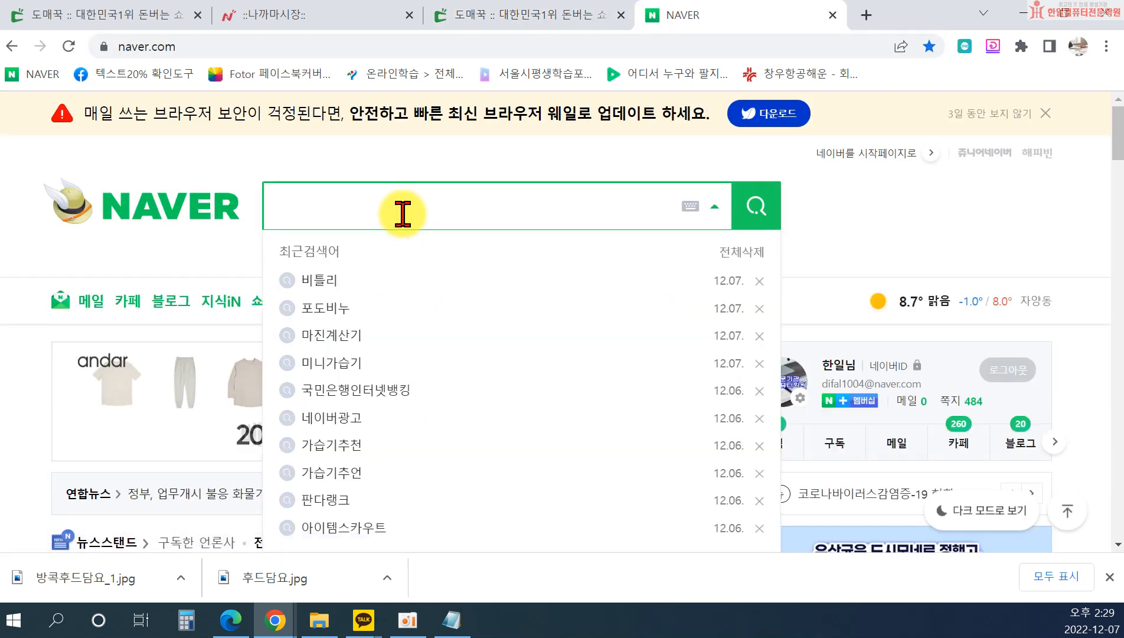
type("미리캔ㅂ")
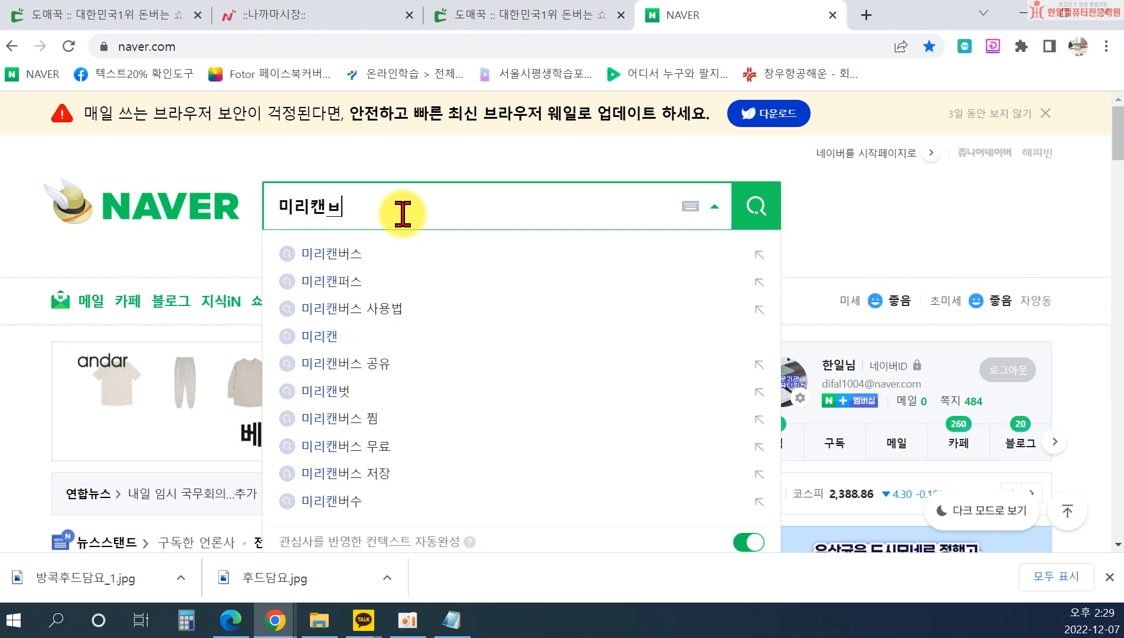
type("ㅓ스")
key("Return")
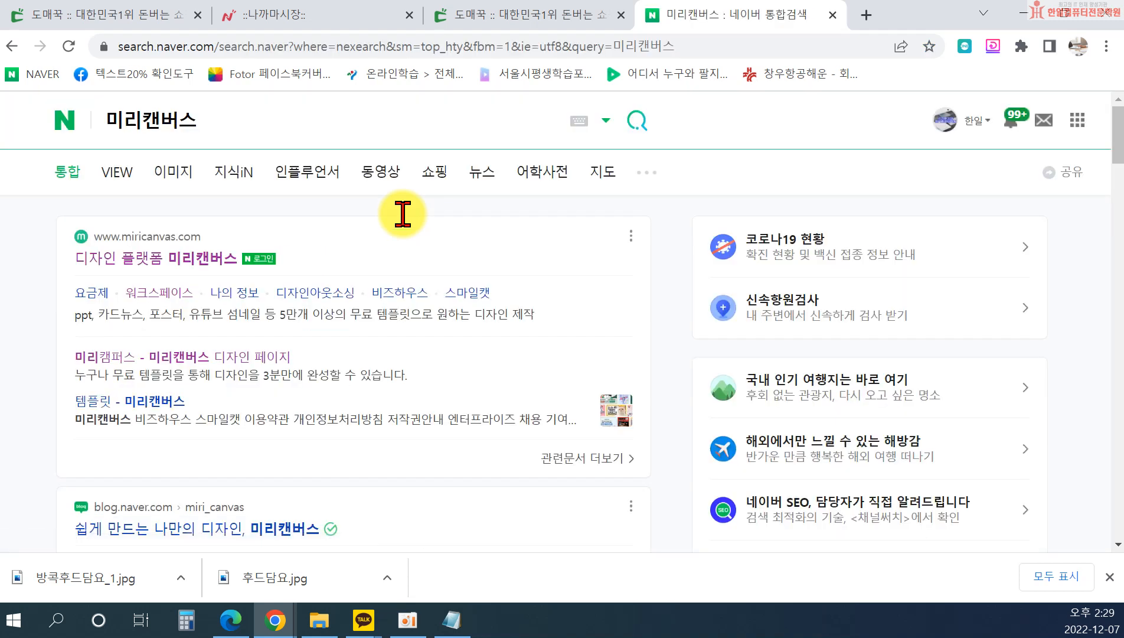
Open the 미리캔버스 site from the search results and log in with the Google account without staying logged in.
left_click(189, 258)
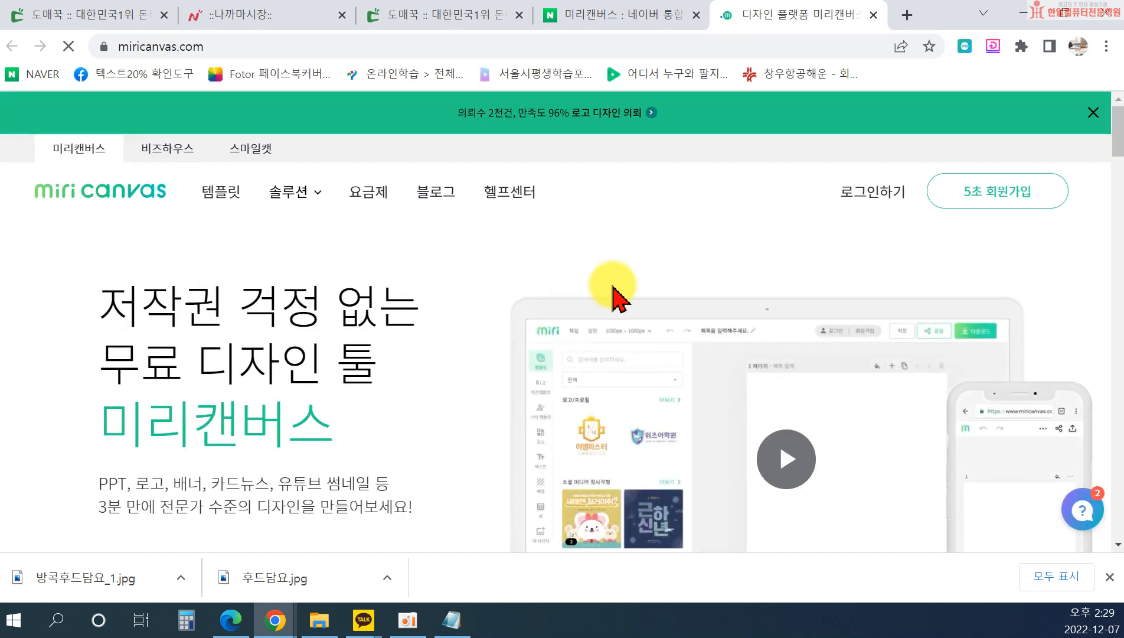
left_click(859, 198)
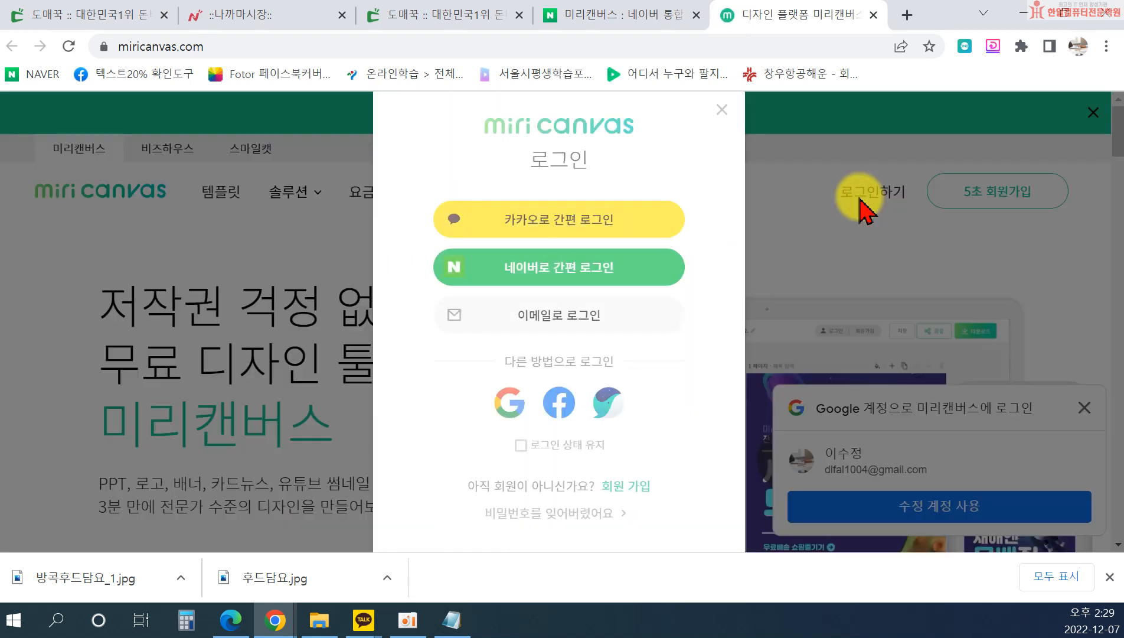
left_click(504, 399)
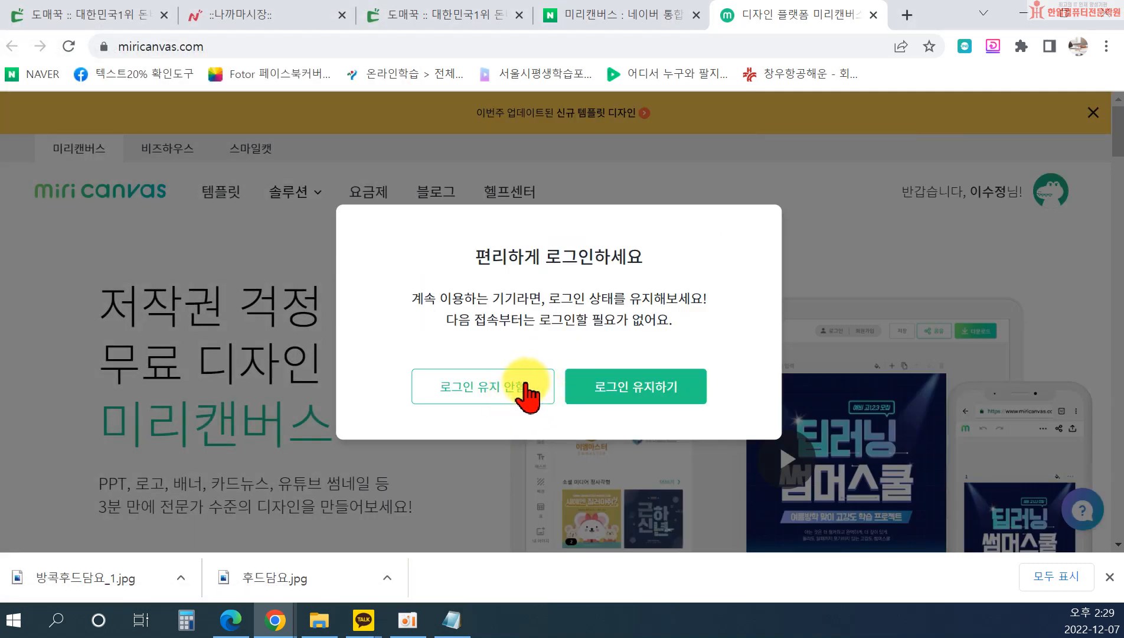
left_click(526, 382)
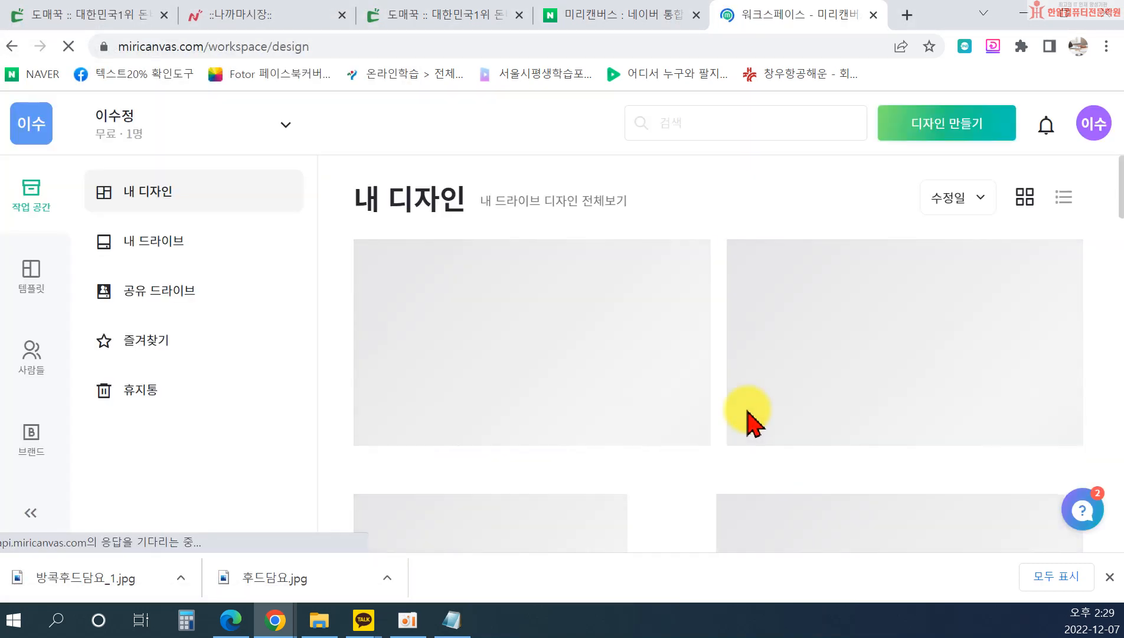
Create a new 미리캔버스 design with a custom size of 1000 × 1000 px and dismiss the Christmas announcement.
left_click(913, 127)
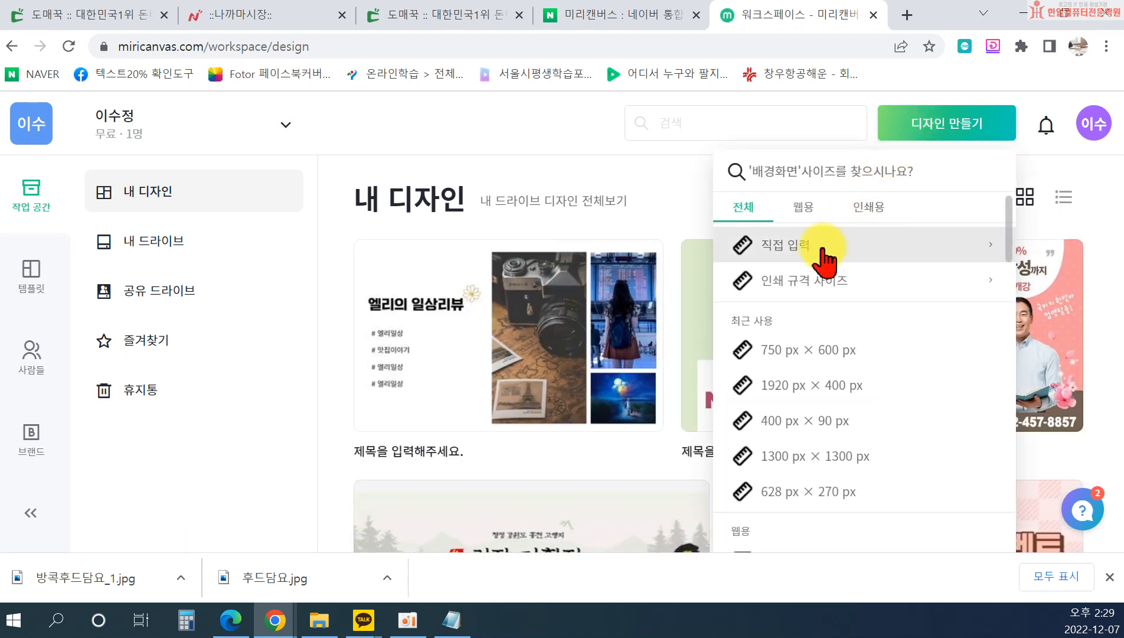
left_click(822, 246)
double_click(797, 282)
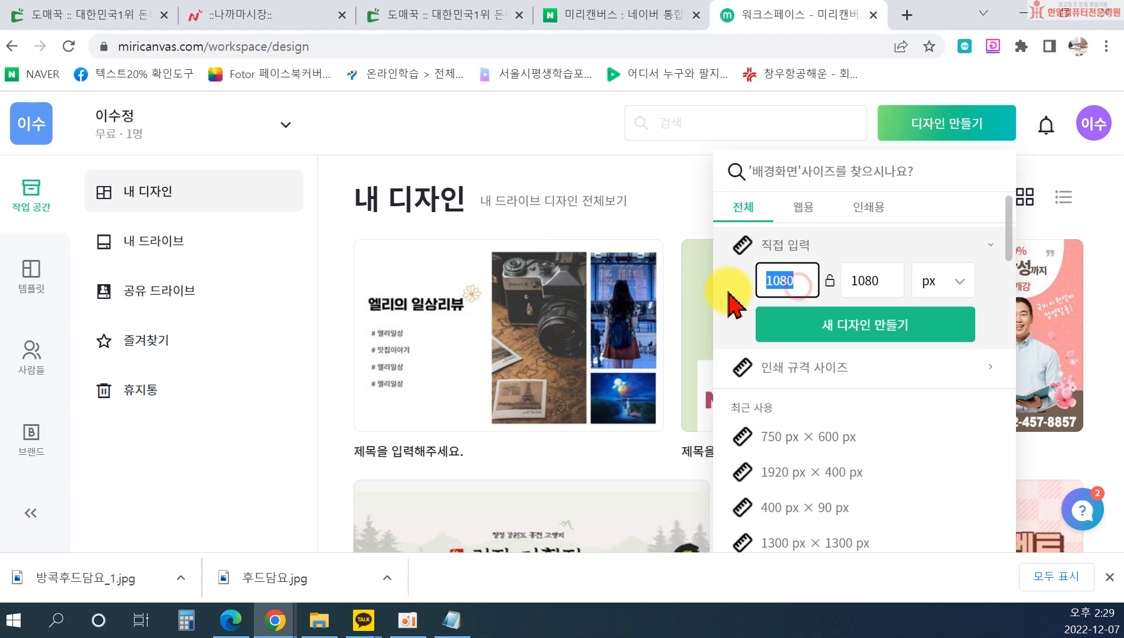
type("1000")
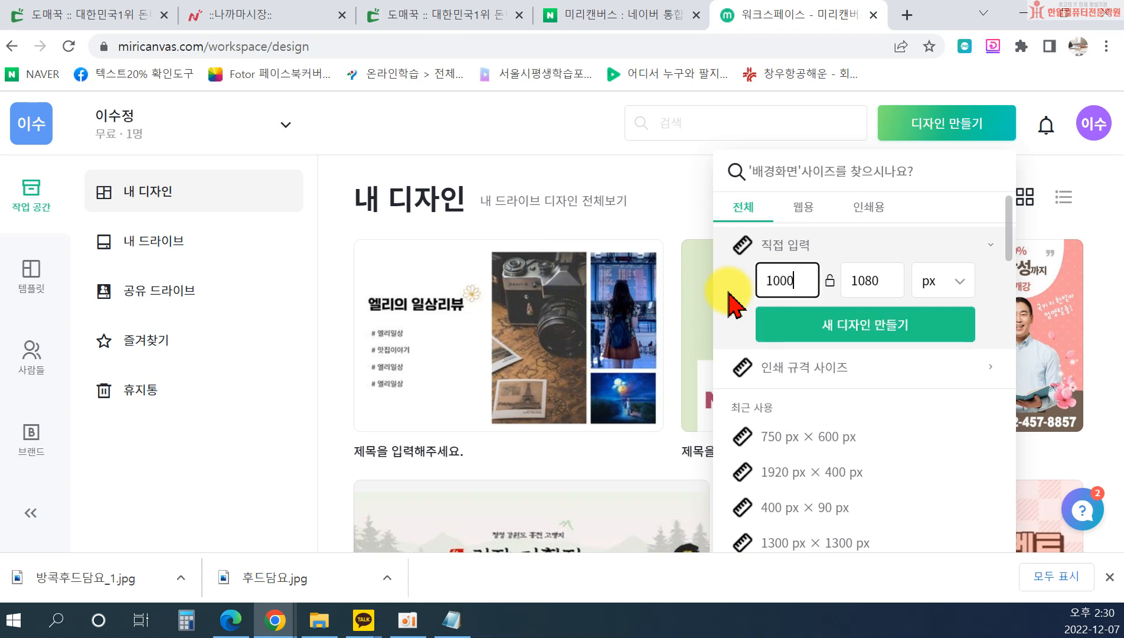
type("100")
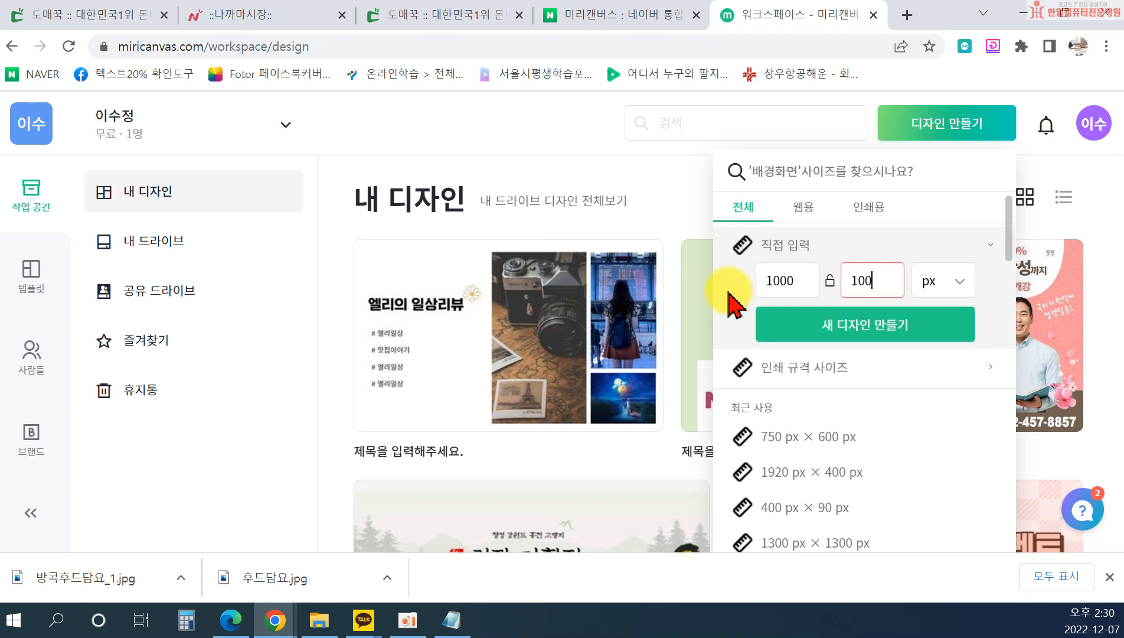
left_click(827, 326)
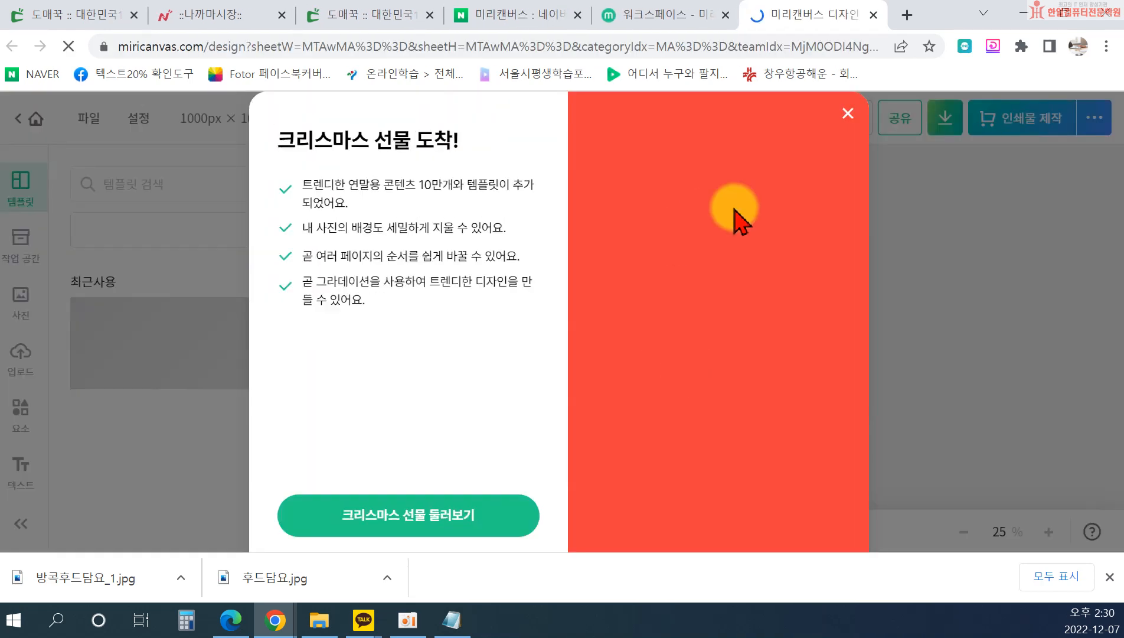
left_click(935, 115)
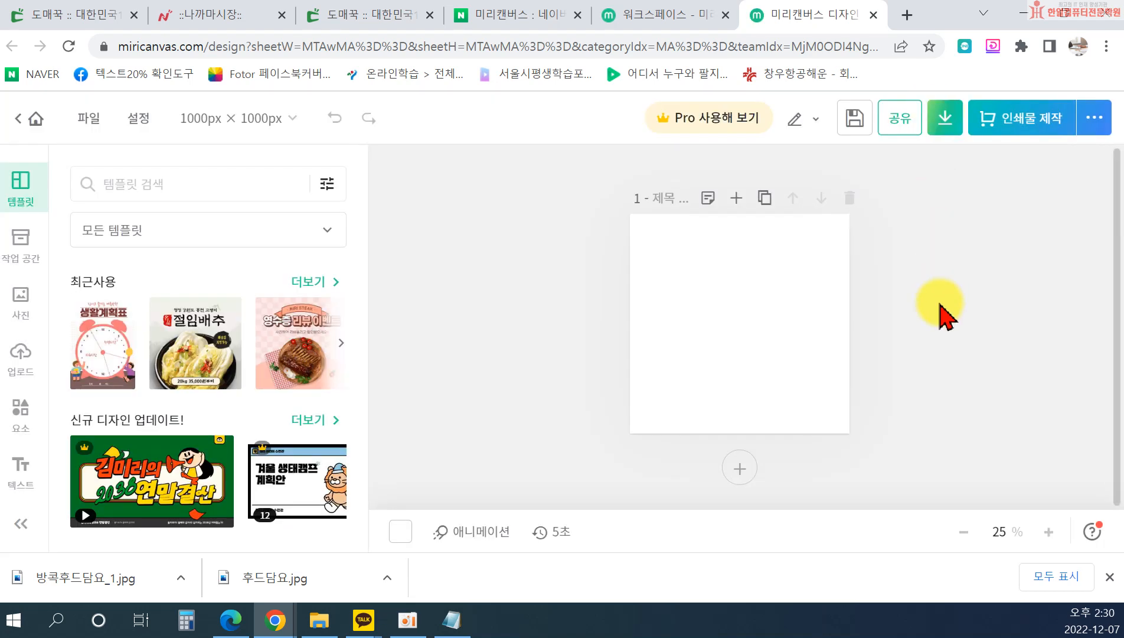
Return to the 도매꾹 hooded blanket page and look through its description images up to the fabric colour photo.
left_click(367, 23)
scroll(590, 348, "down", 5)
scroll(623, 364, "up", 15)
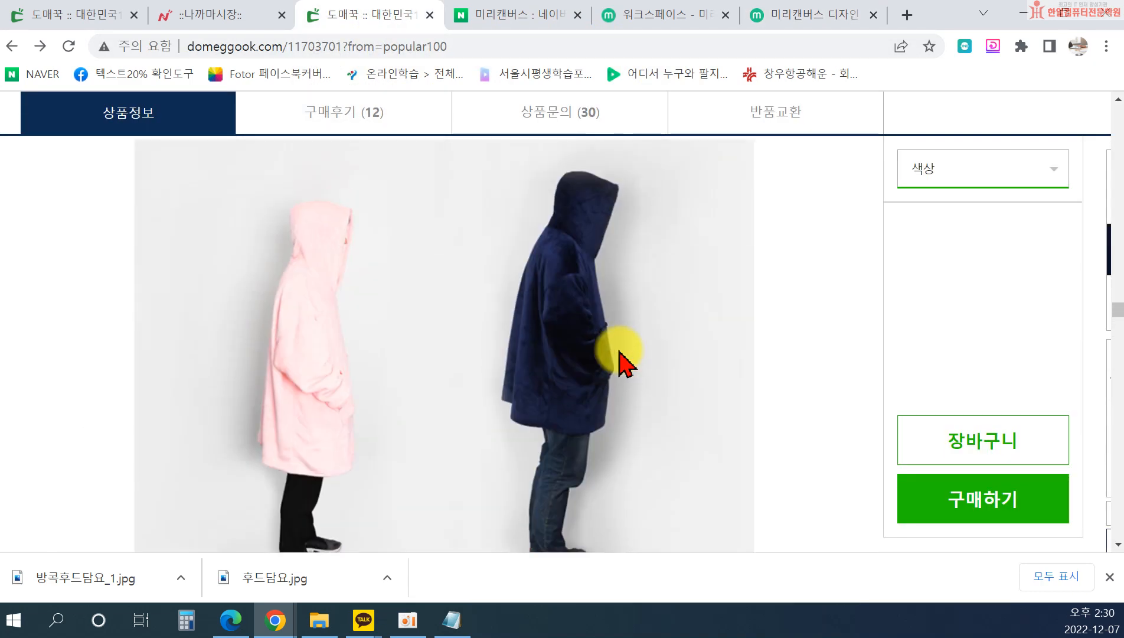
scroll(620, 361, "up", 15)
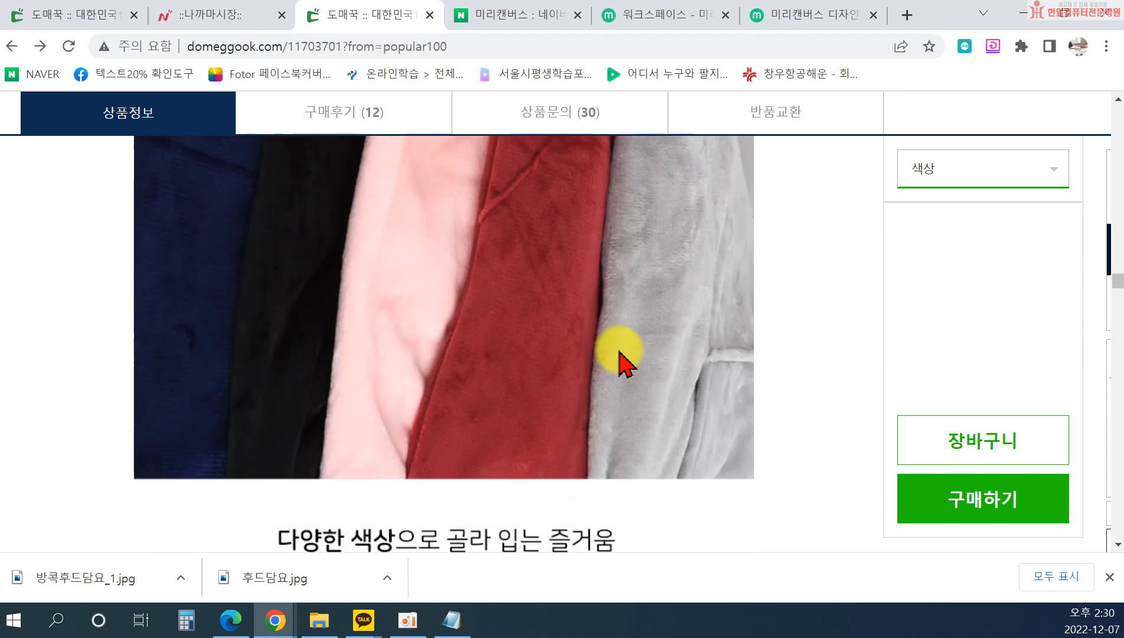
scroll(620, 361, "up", 6)
scroll(620, 362, "down", 5)
scroll(619, 362, "up", 1)
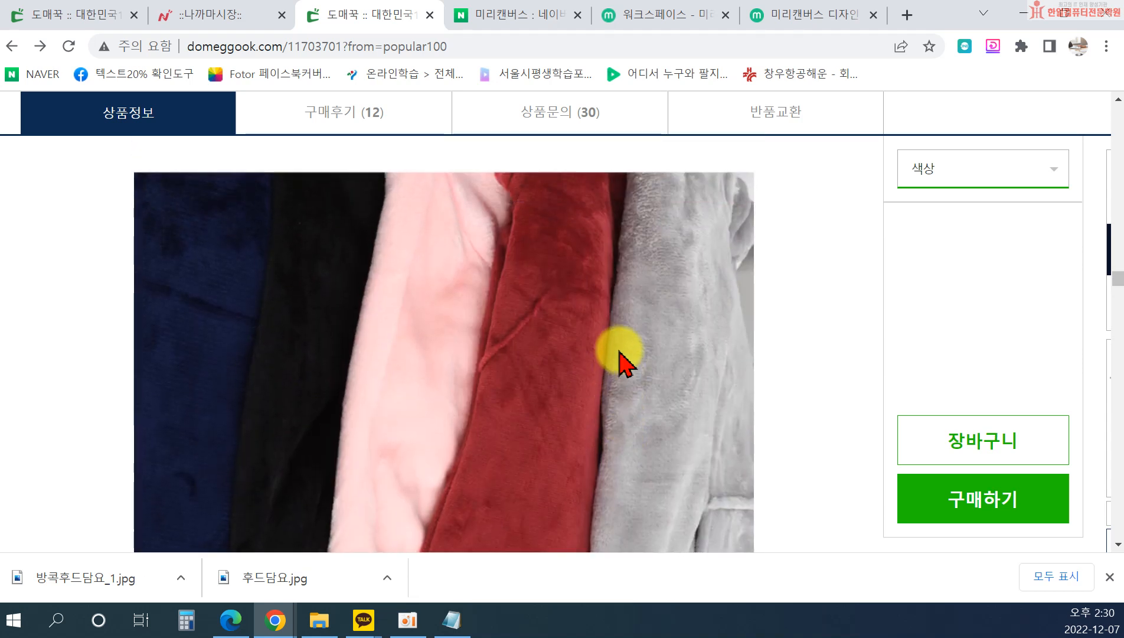
Capture the five-colour fabric photo on the 도매꾹 product page as a screen snip.
scroll(619, 352, "down", 2, "ctrl")
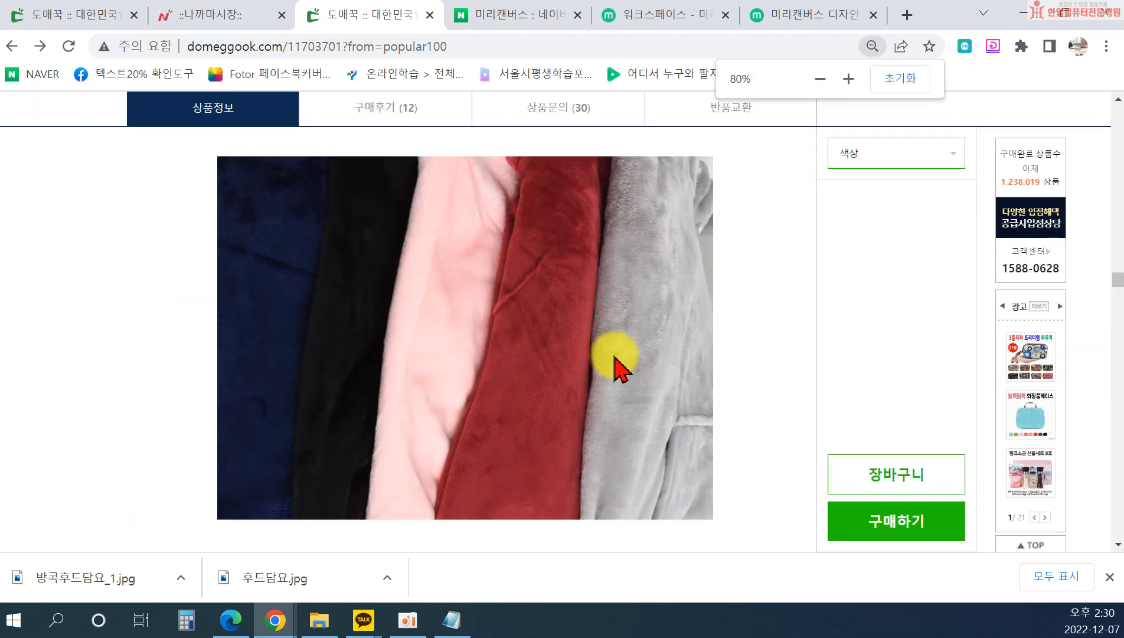
scroll(614, 362, "up", 1, "ctrl")
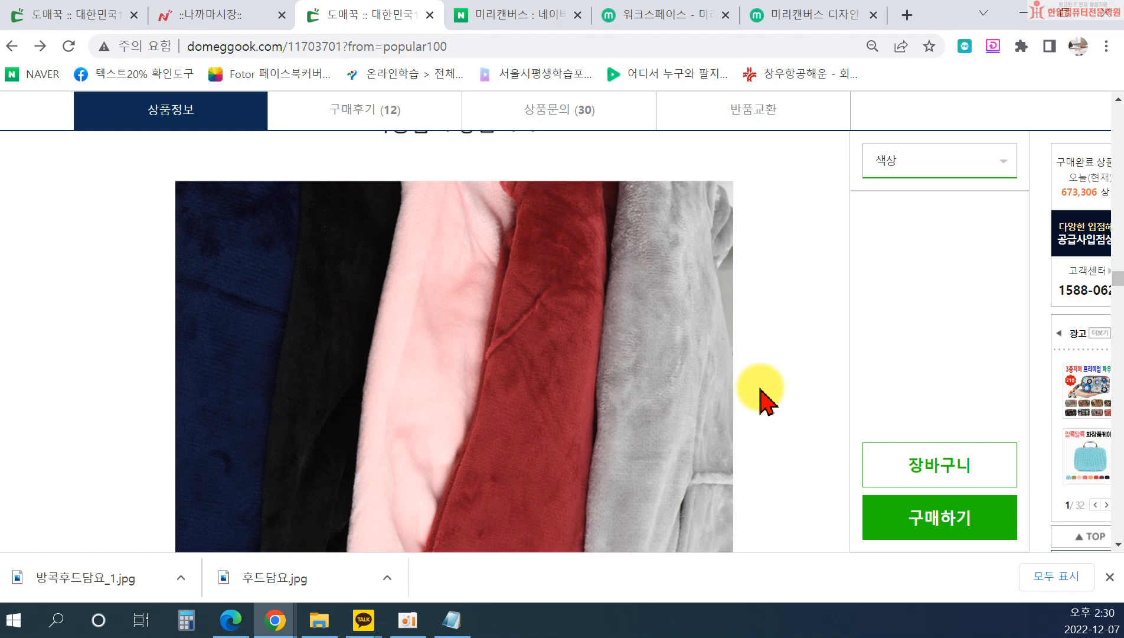
key("super+shift+s")
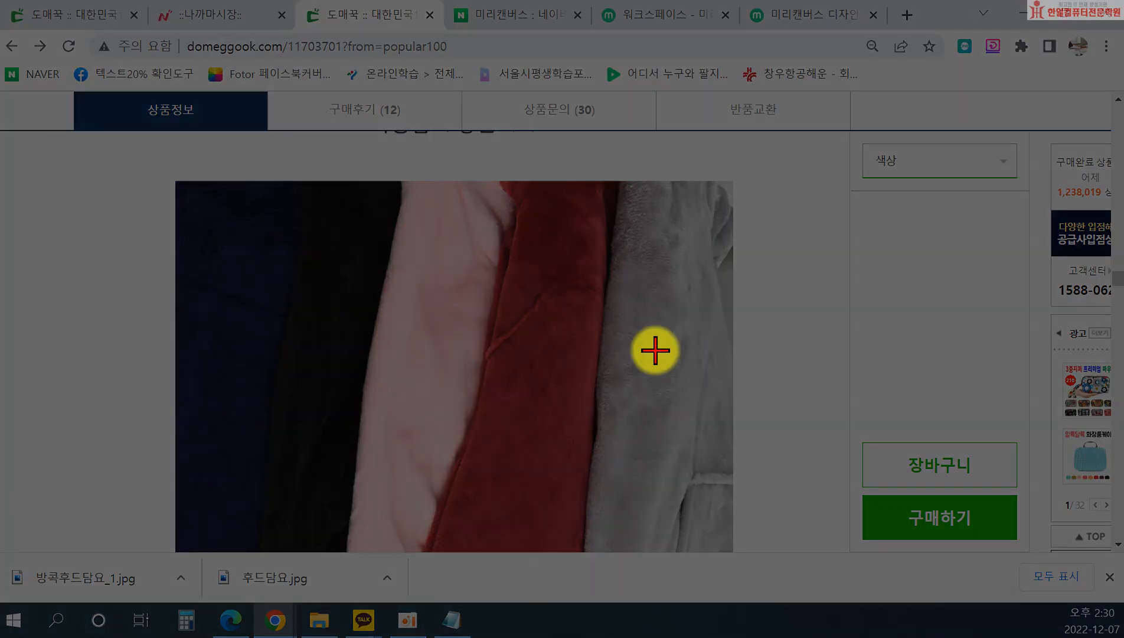
left_click_drag(180, 180, 730, 552)
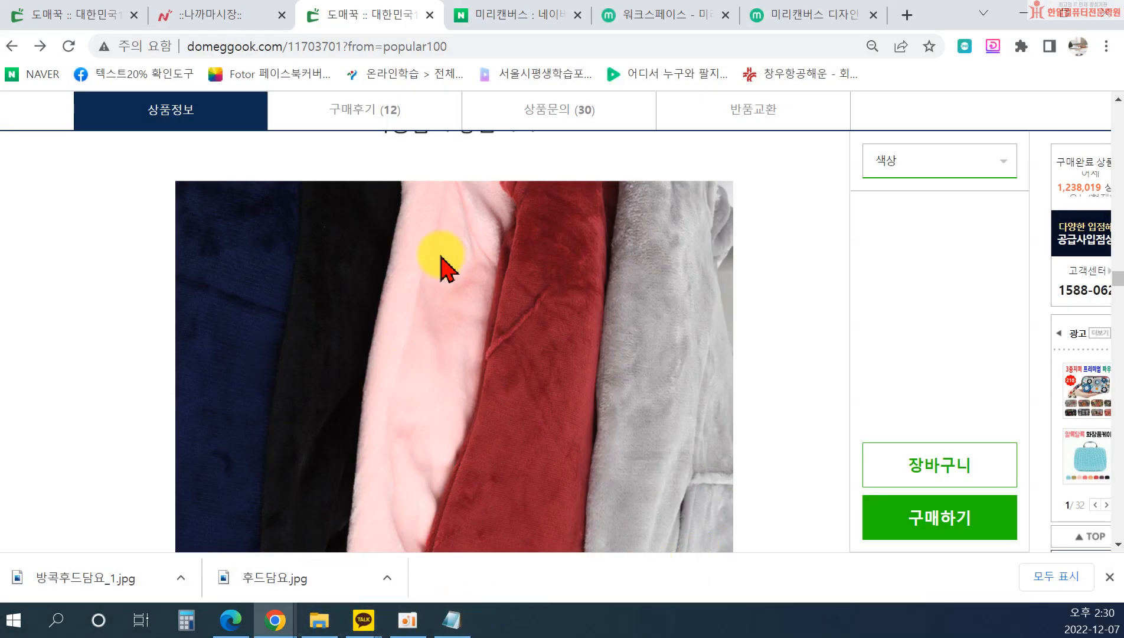
Paste the fabric capture into the 미리캔버스 design, enlarged to fill page 1, and add a blank second page.
left_click(794, 17)
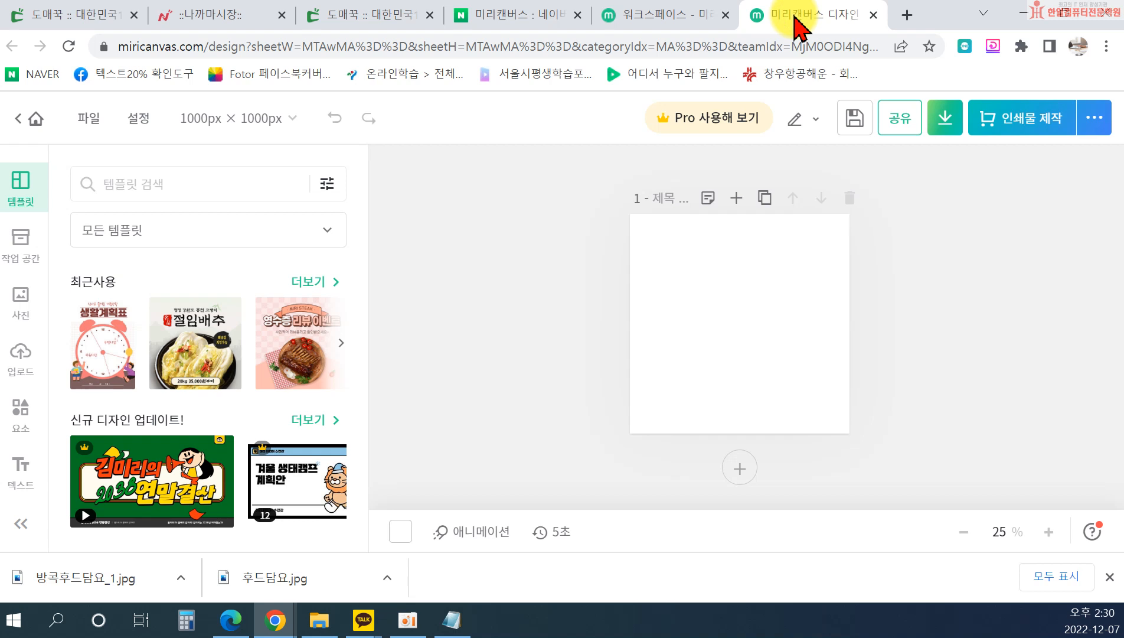
key("ctrl+v")
left_click_drag(808, 369, 740, 314)
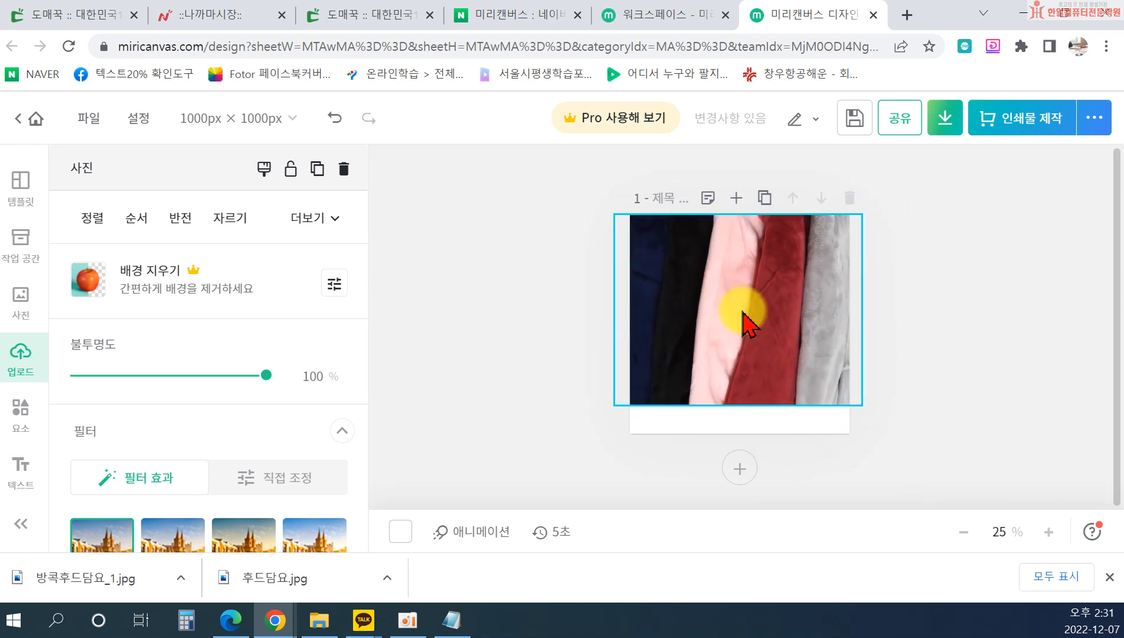
left_click_drag(861, 404, 894, 429)
left_click_drag(793, 366, 760, 366)
left_click(959, 396)
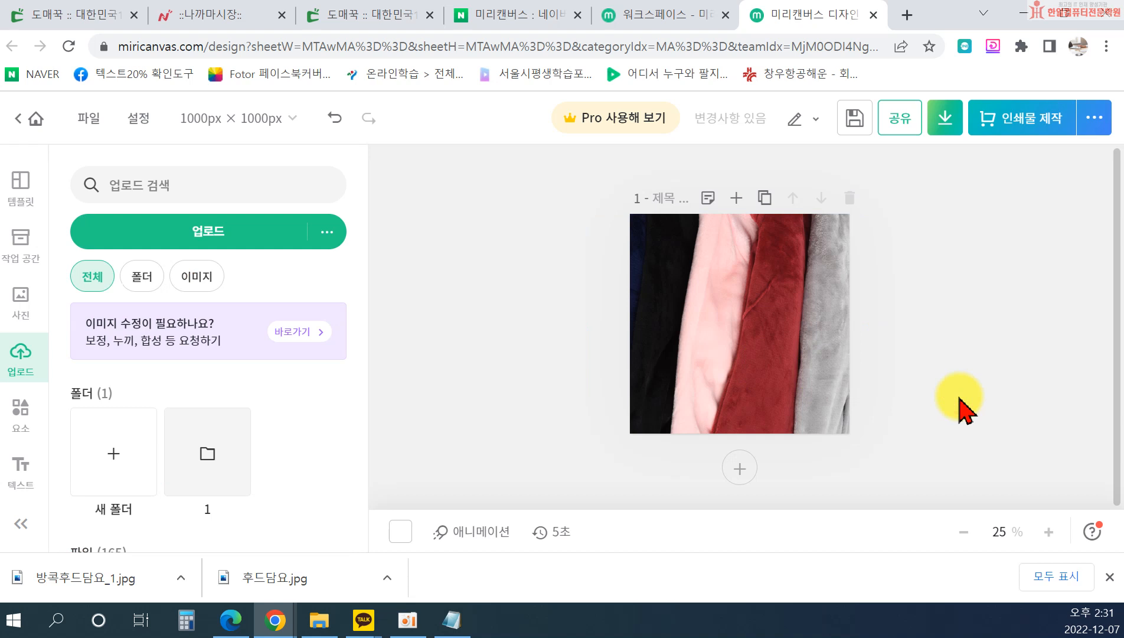
left_click(741, 469)
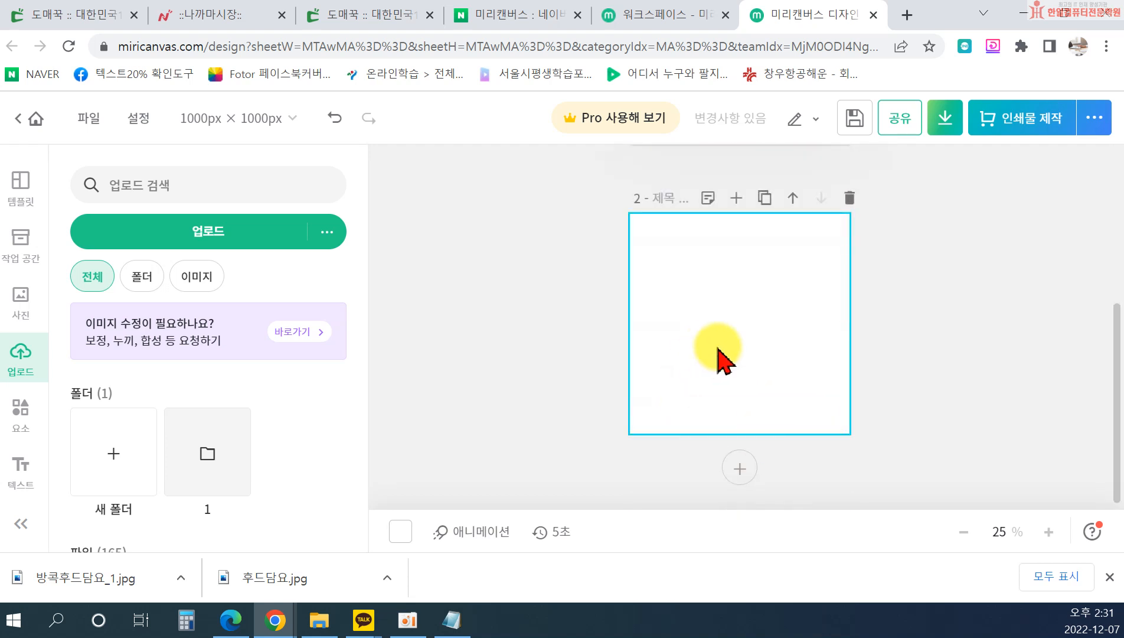
Return to the 도매꾹 product page and capture the image of the five folded hooded blankets as a screen snip.
left_click(389, 18)
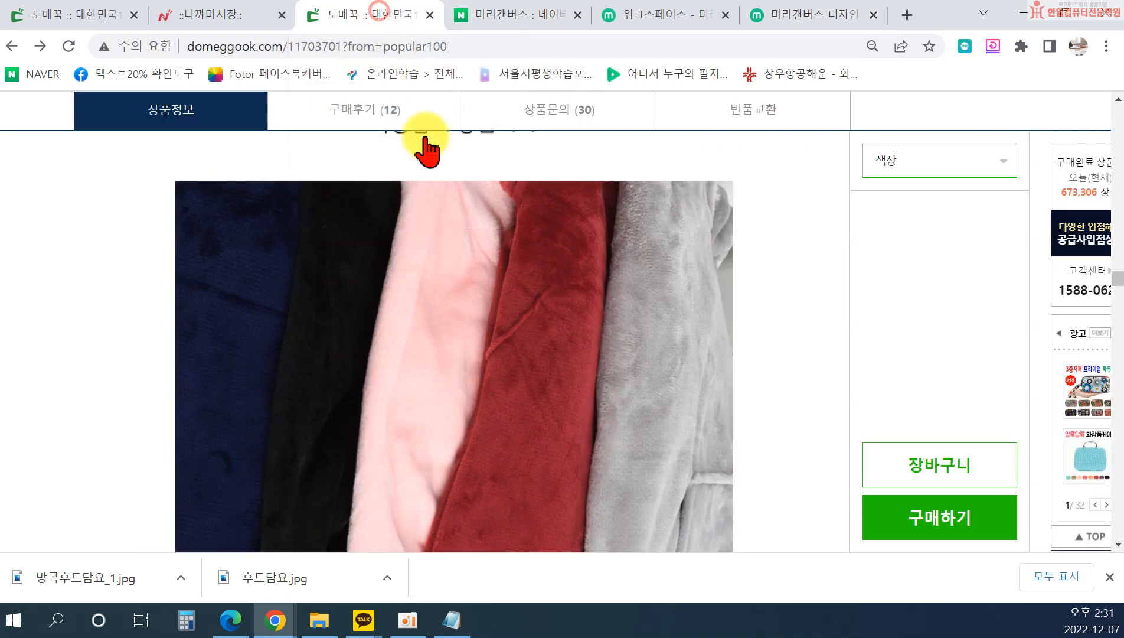
scroll(522, 282, "down", 5)
scroll(522, 282, "up", 15)
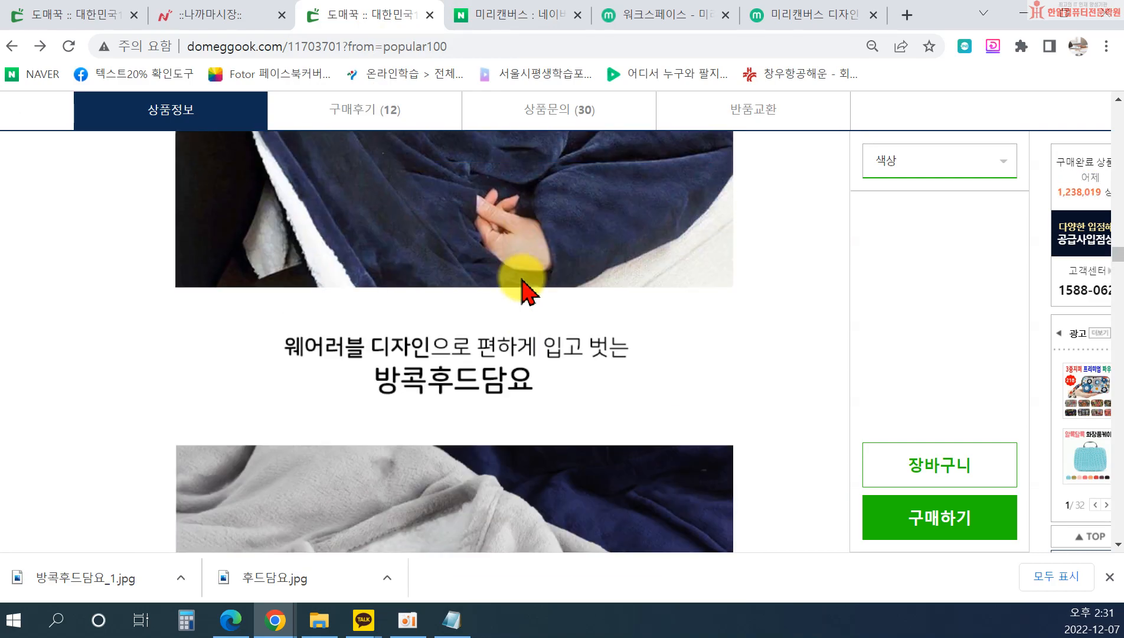
scroll(522, 282, "up", 15)
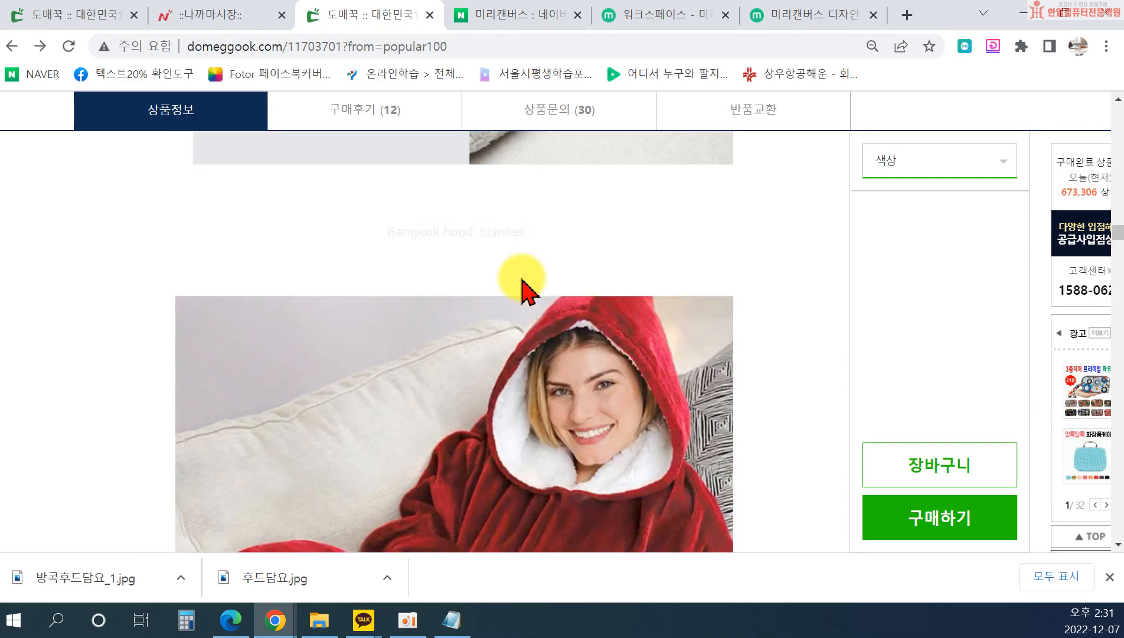
scroll(522, 282, "up", 15)
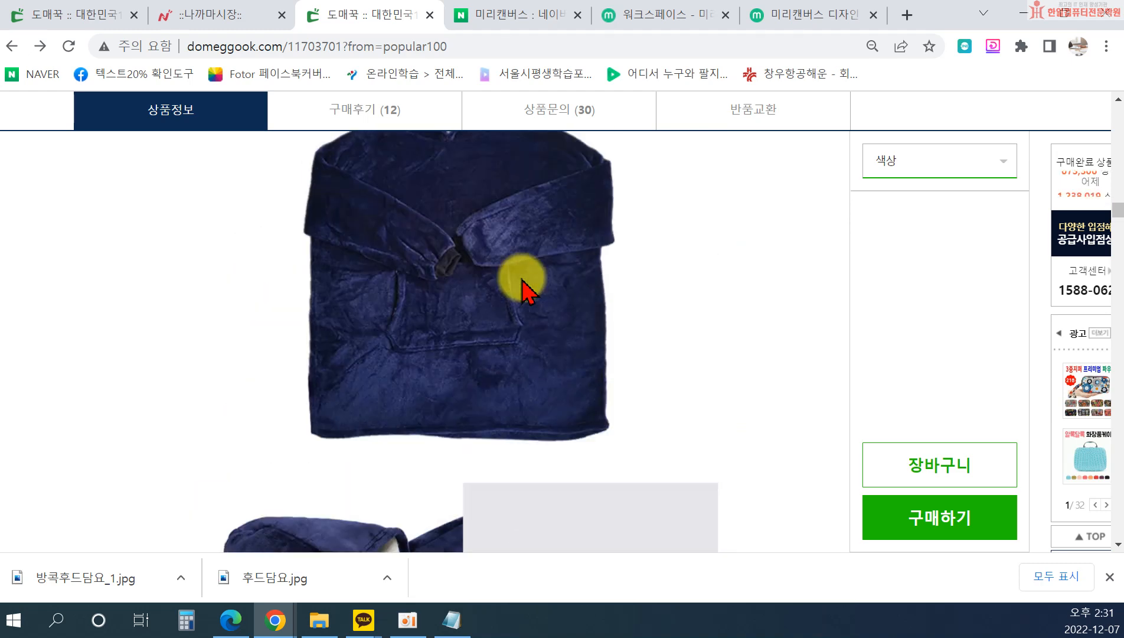
scroll(522, 282, "up", 10)
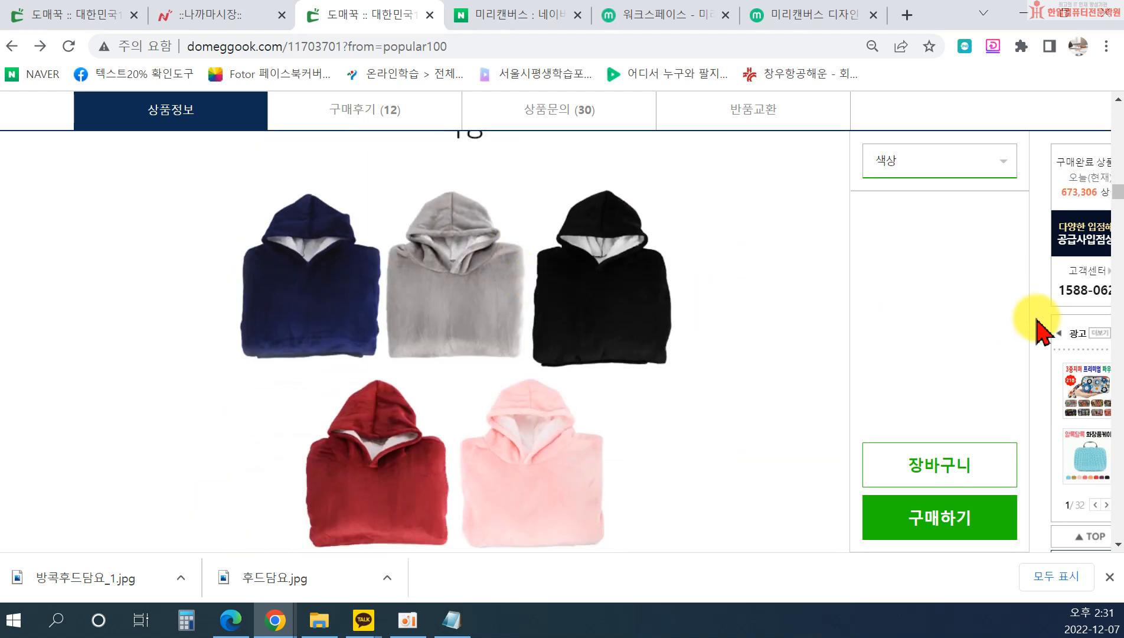
scroll(1120, 197, "up", 2)
scroll(1073, 188, "down", 2)
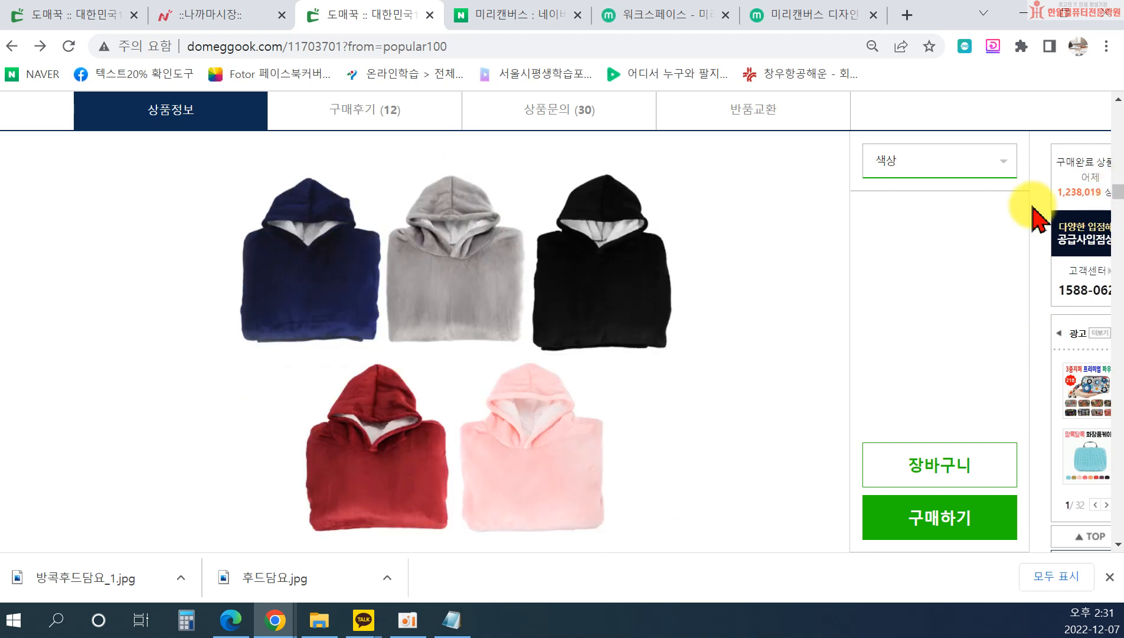
scroll(778, 263, "down", 1)
scroll(779, 263, "up", 1)
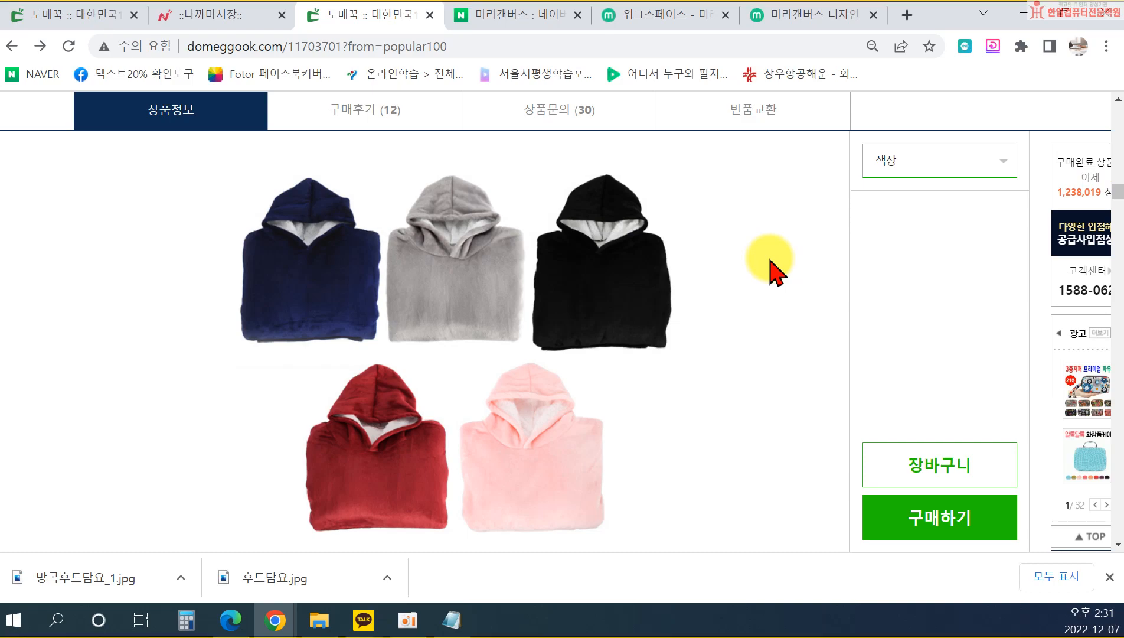
key("super+shift+s")
left_click_drag(201, 130, 710, 548)
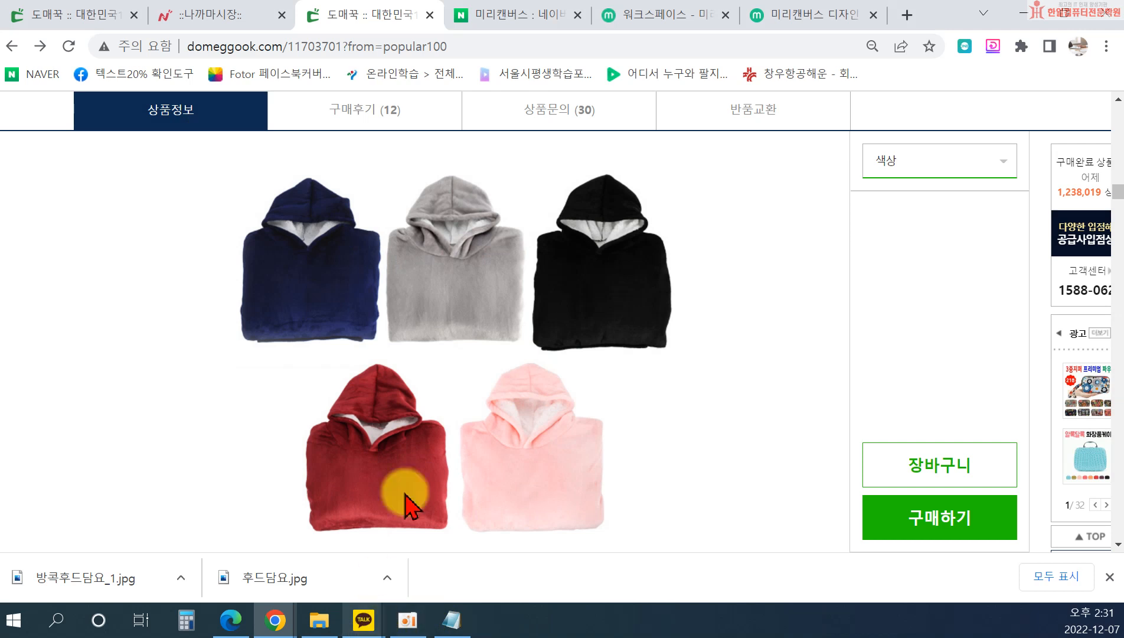
Paste the five-blanket capture onto page 2 of the 미리캔버스 design and enlarge it beyond the page's width.
left_click(798, 19)
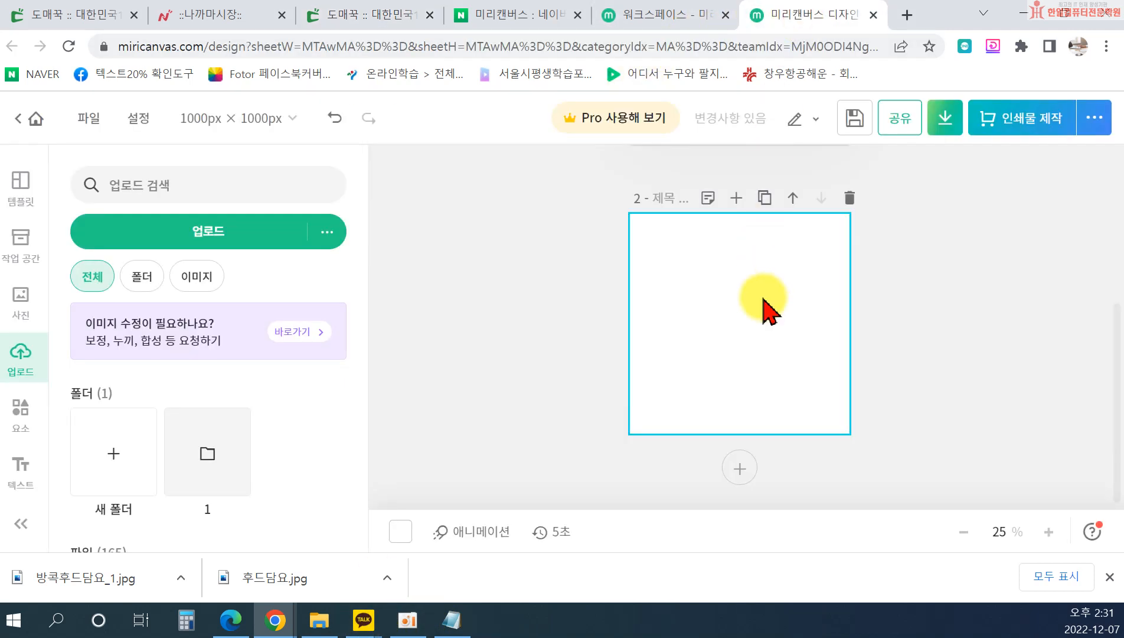
key("ctrl+v")
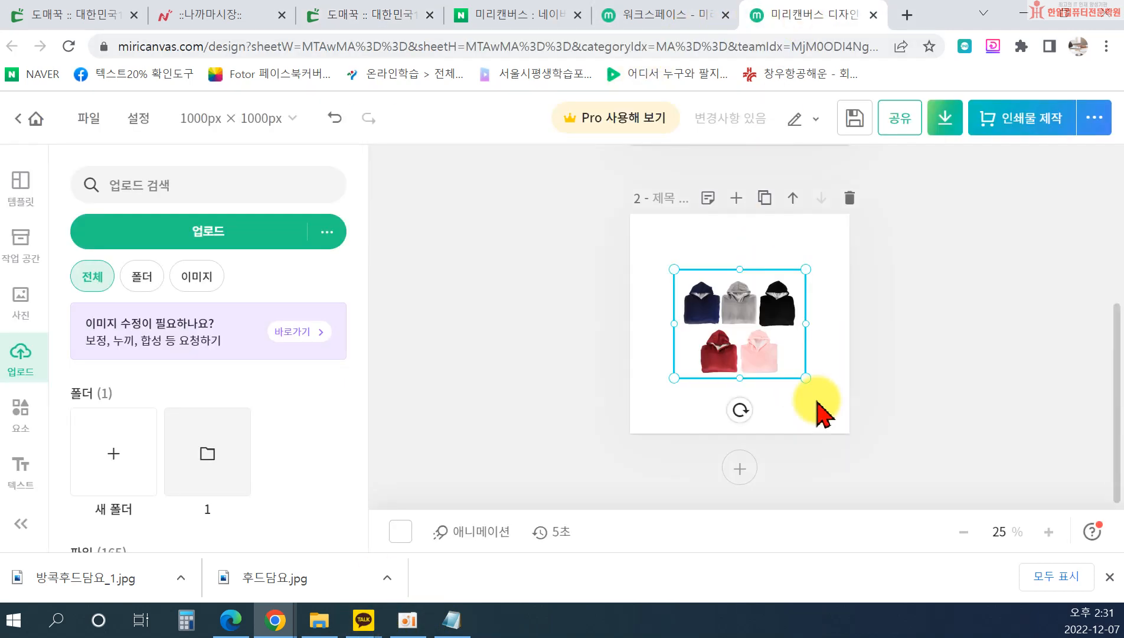
left_click_drag(805, 379, 911, 454)
left_click_drag(673, 267, 598, 238)
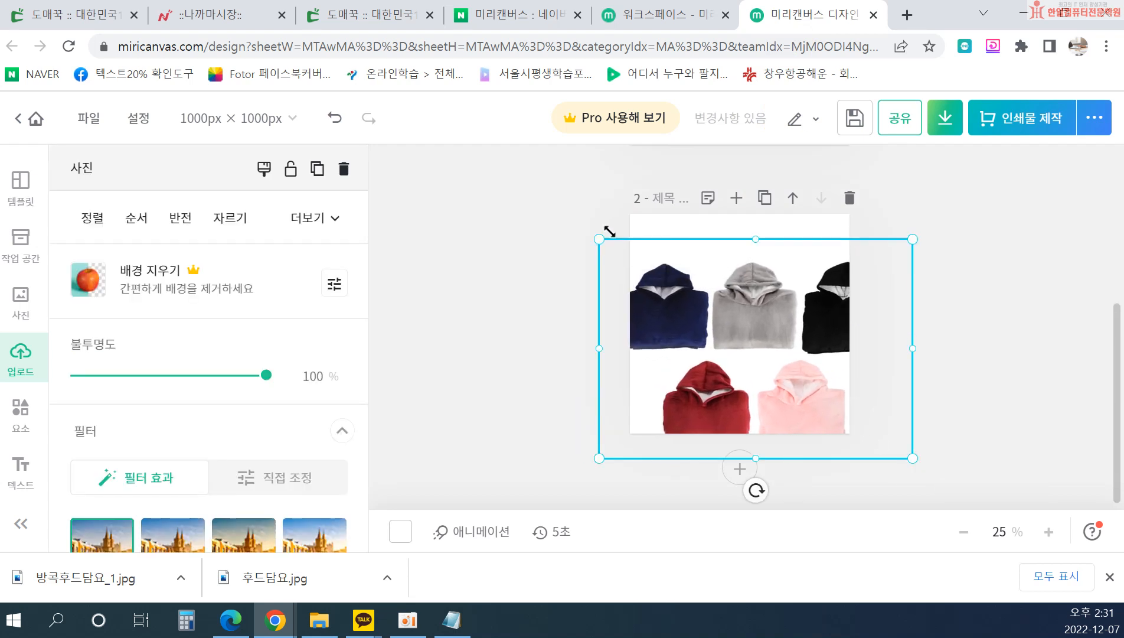
Shrink and centre the picture so all five hooded blankets fit on page 2, and add a blank third page.
left_click_drag(605, 353, 639, 354)
mouse_move(718, 309)
left_mouse_down()
mouse_move(678, 281)
mouse_move(700, 298)
left_mouse_up()
left_click_drag(887, 440, 855, 431)
left_click_drag(756, 386, 704, 302)
left_click_drag(869, 434, 863, 429)
key("Right")
key("Right")
key("Right")
key("Right")
key("Right")
key("Right")
key("Right")
key("Right")
key("Up")
key("Up")
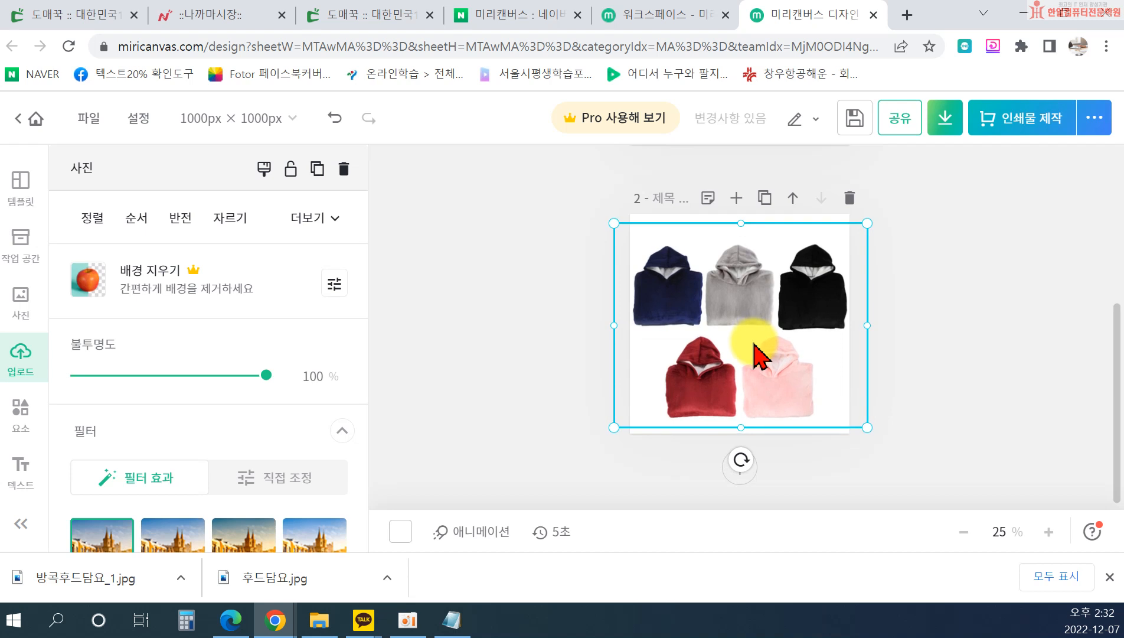
left_click(944, 334)
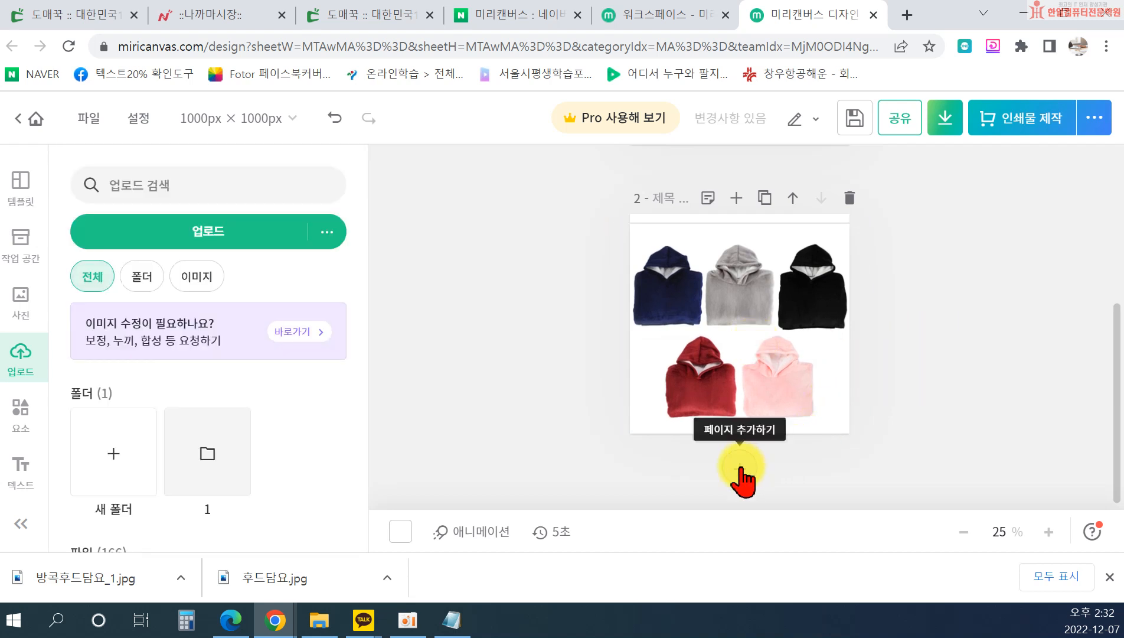
left_click(740, 466)
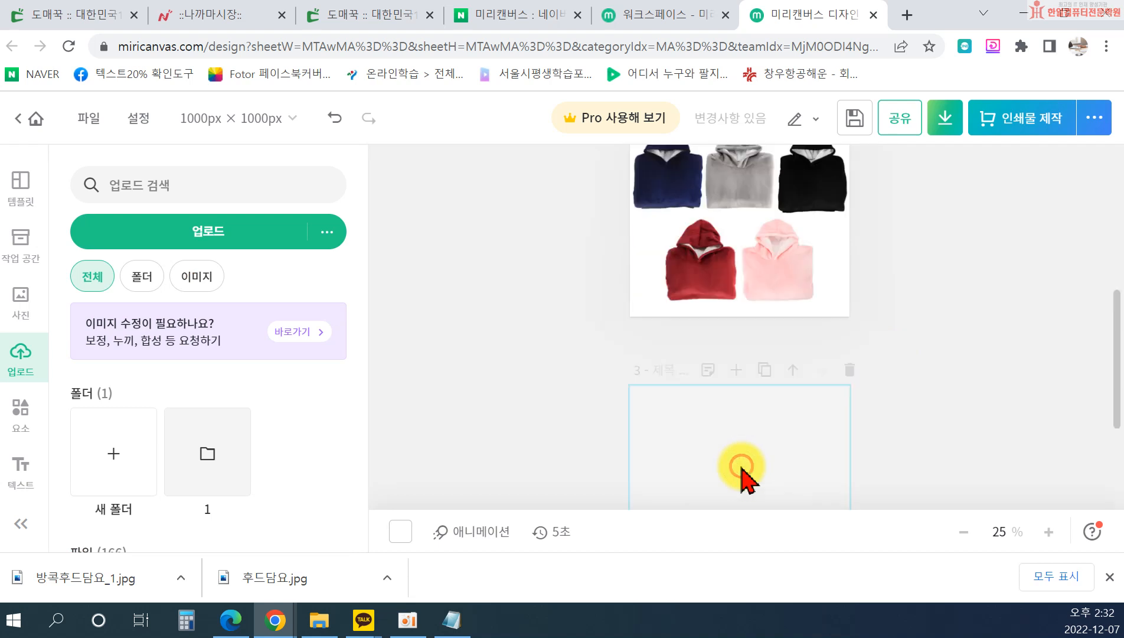
Return to the 도매꾹 product page and capture the photo of the stacked, ribbon-tied blankets as a screen snip.
left_click(386, 17)
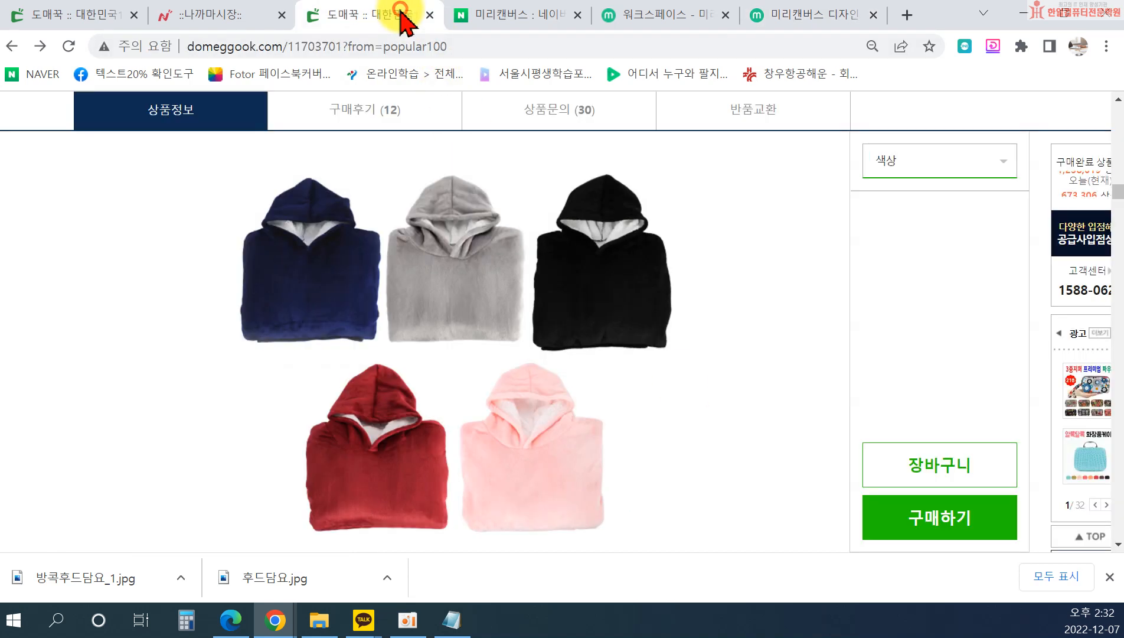
scroll(558, 357, "down", 2)
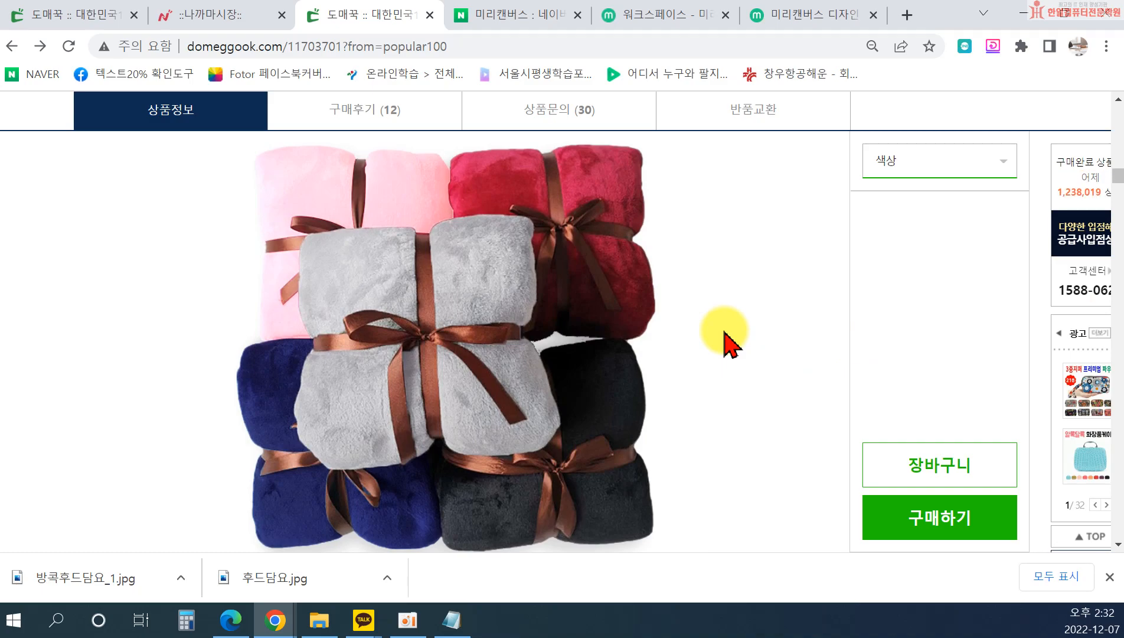
key("super+shift+s")
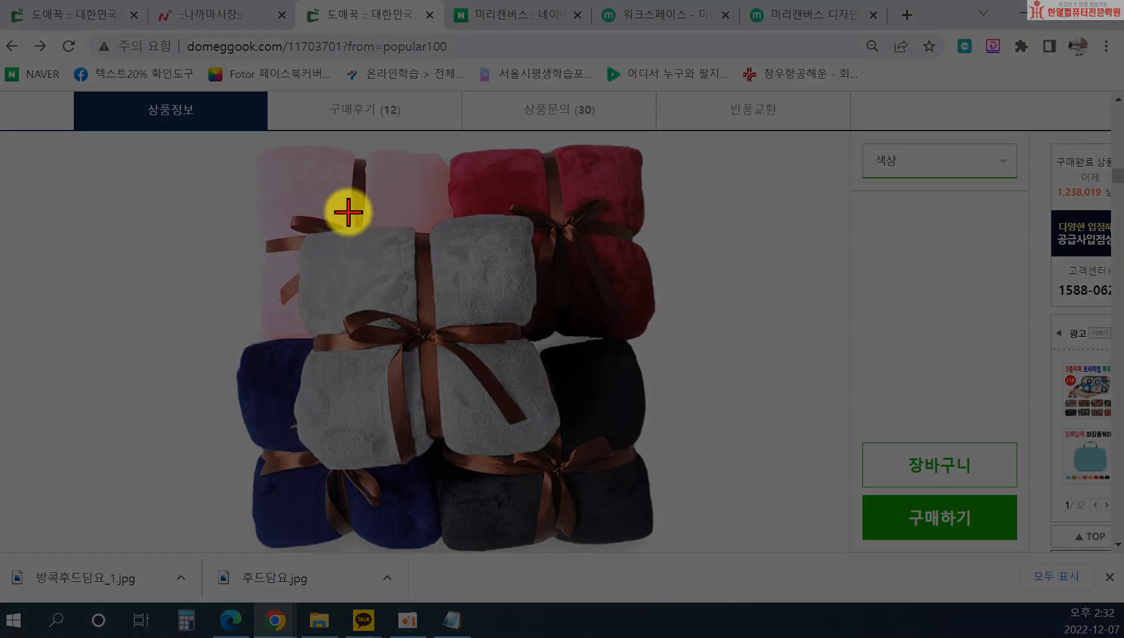
left_click_drag(219, 134, 679, 552)
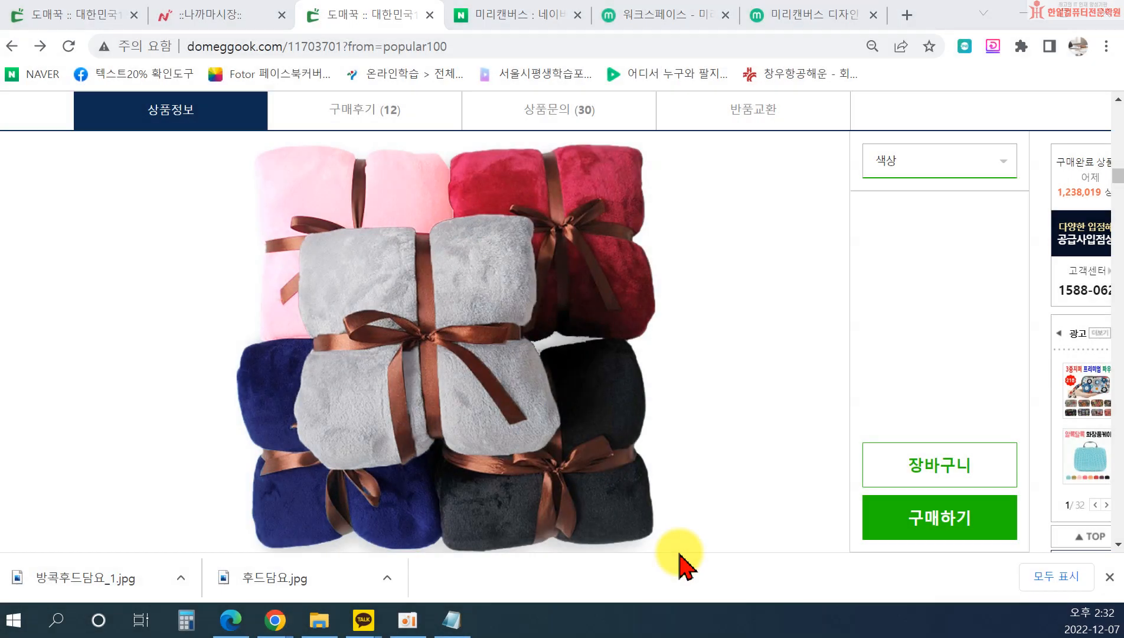
Paste the ribbon-tied blankets capture onto page 3 of the 미리캔버스 design and enlarge it to nearly fill the page.
left_click(792, 17)
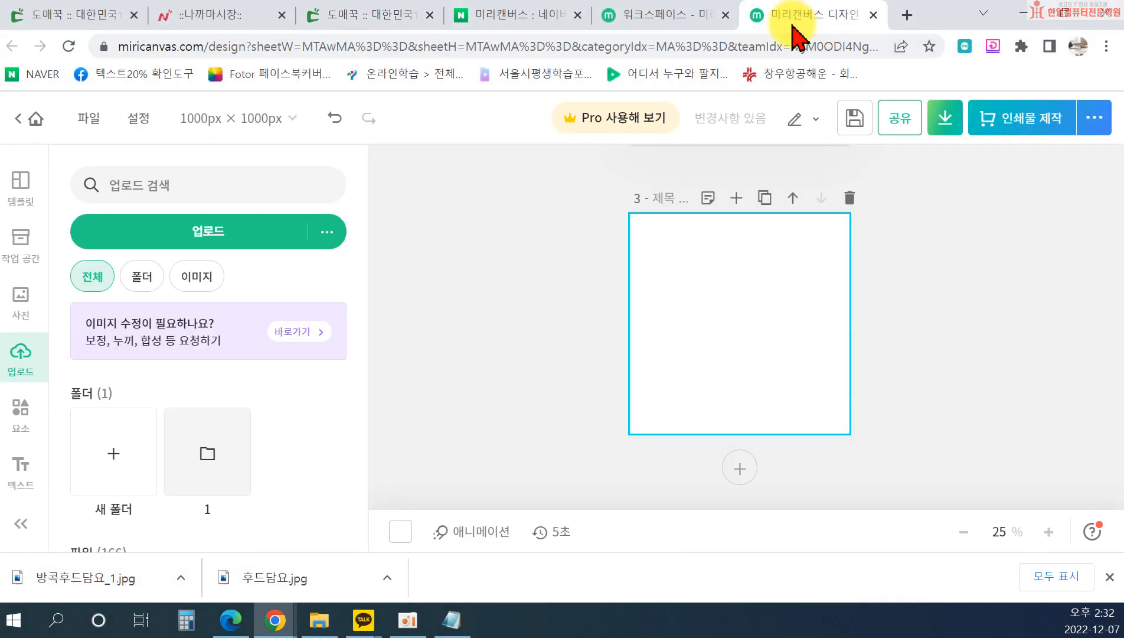
key("ctrl+v")
left_click_drag(798, 383, 858, 434)
left_click_drag(667, 262, 643, 235)
mouse_move(746, 332)
left_mouse_down()
mouse_move(725, 307)
mouse_move(750, 319)
left_mouse_up()
left_click(935, 322)
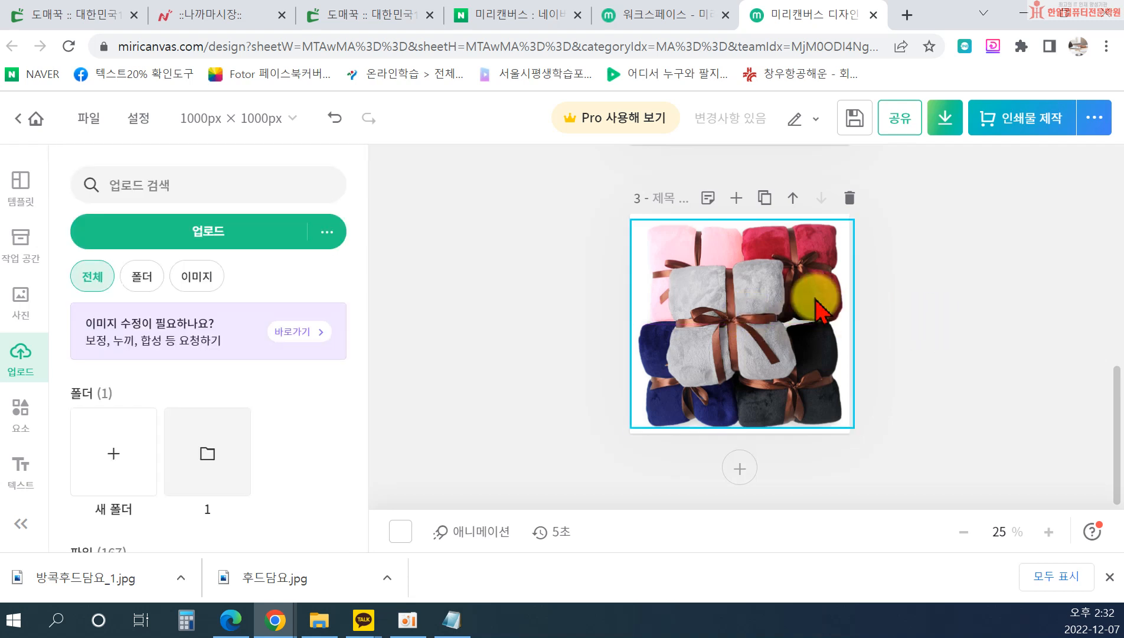
Return to the 도매꾹 product page and look through the 방콕후드담요 detail images for another picture to capture.
left_click(633, 18)
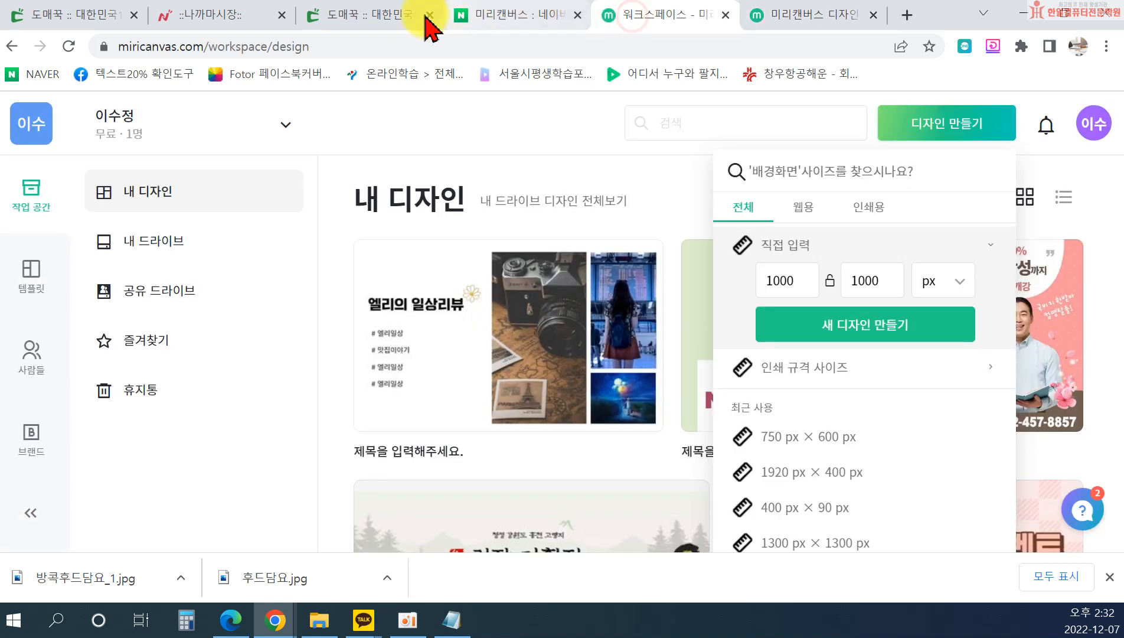
left_click(502, 17)
left_click(413, 15)
scroll(520, 322, "up", 15)
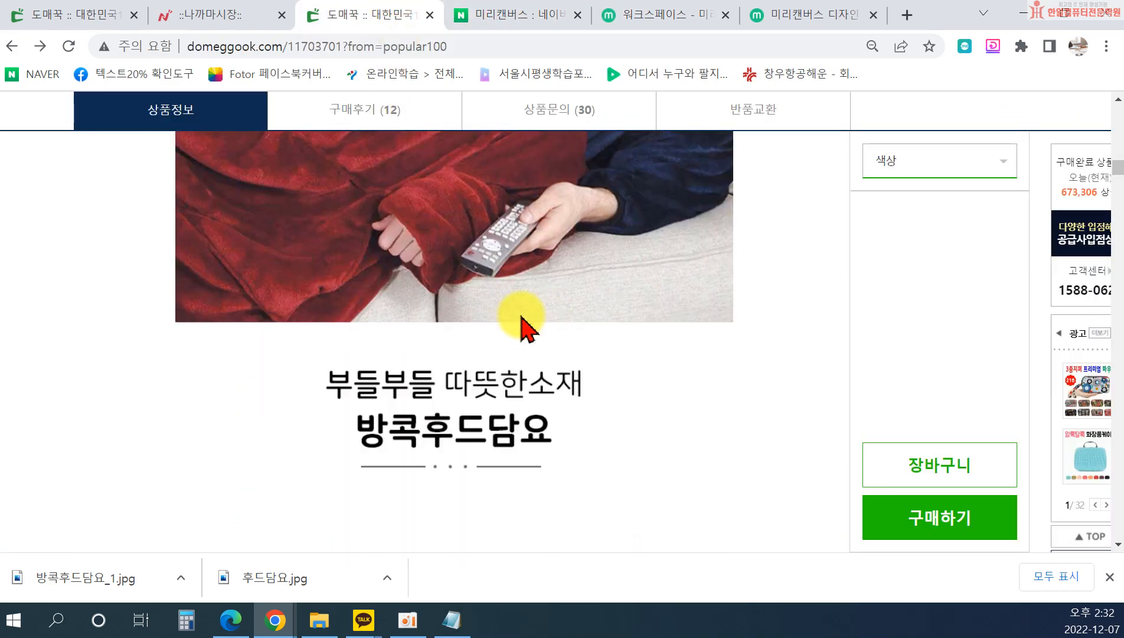
scroll(558, 314, "up", 2)
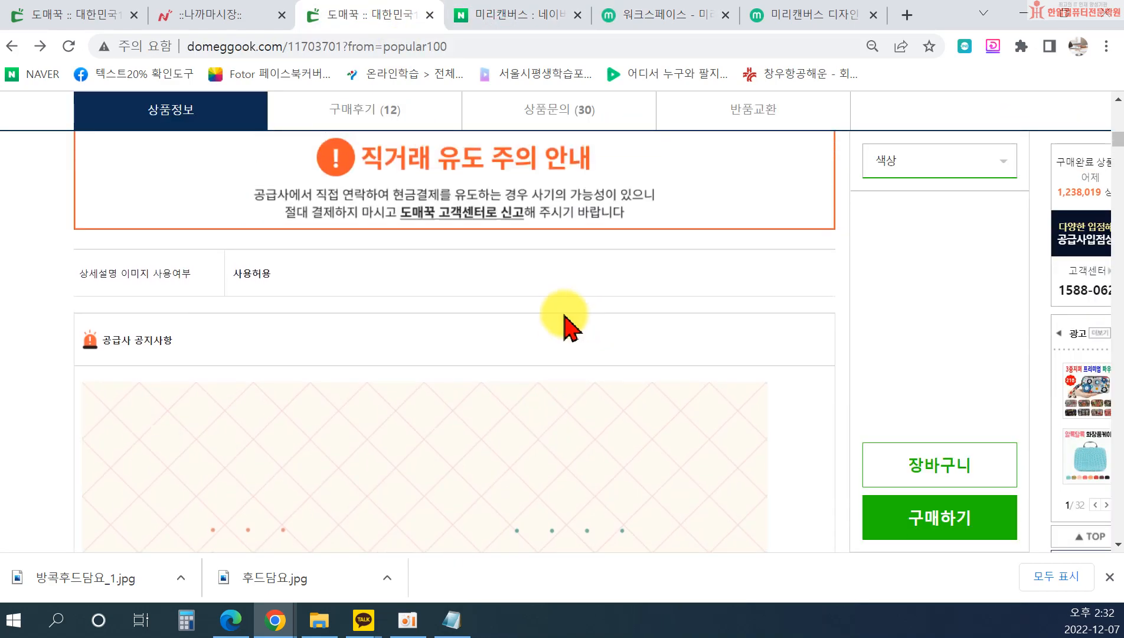
scroll(569, 330, "down", 18)
scroll(596, 363, "down", 20)
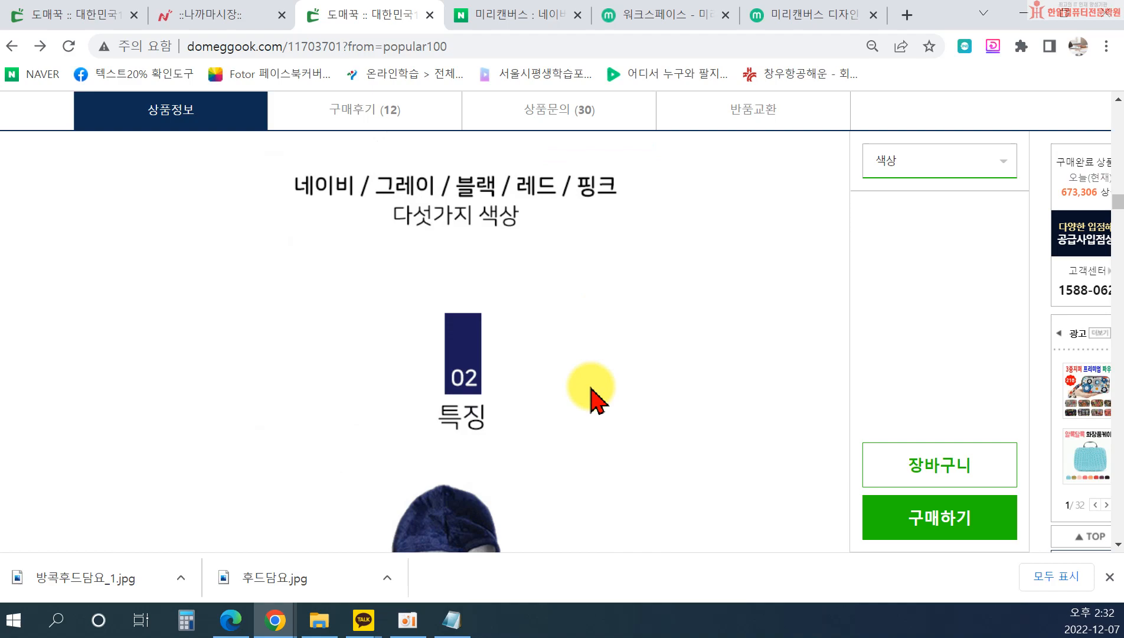
scroll(588, 413, "down", 10)
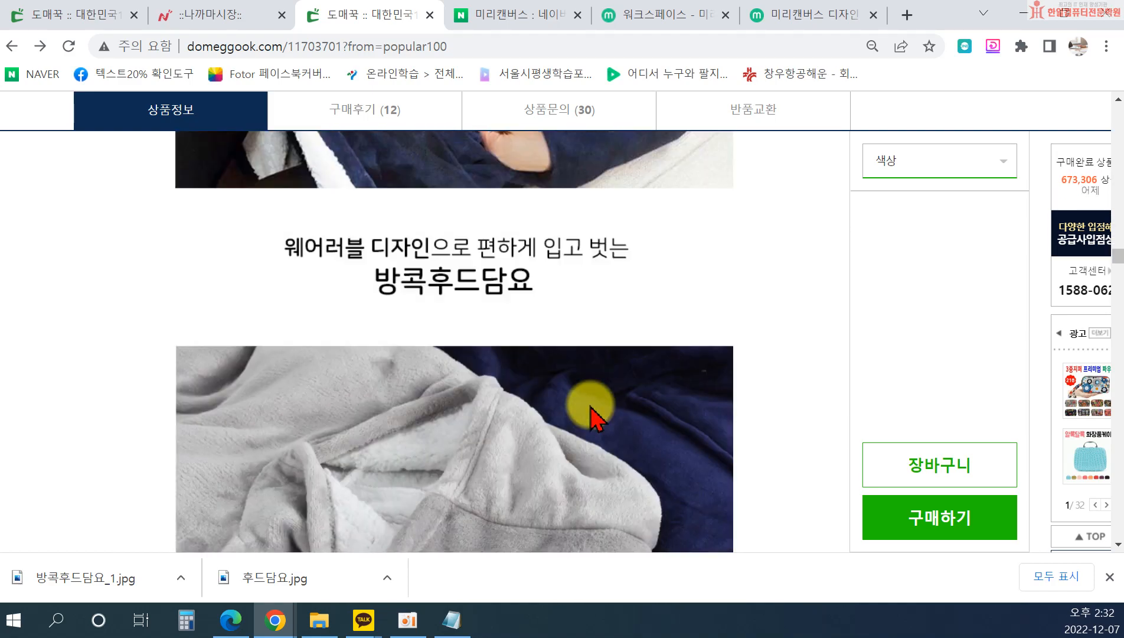
scroll(605, 398, "up", 5)
scroll(602, 399, "down", 12)
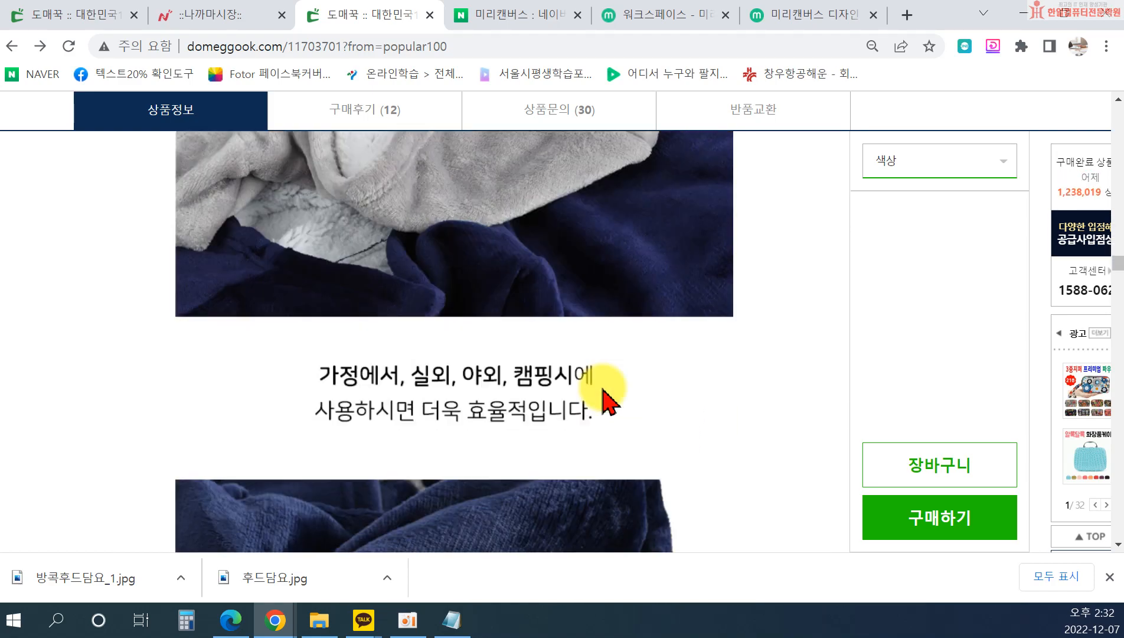
scroll(598, 401, "down", 10)
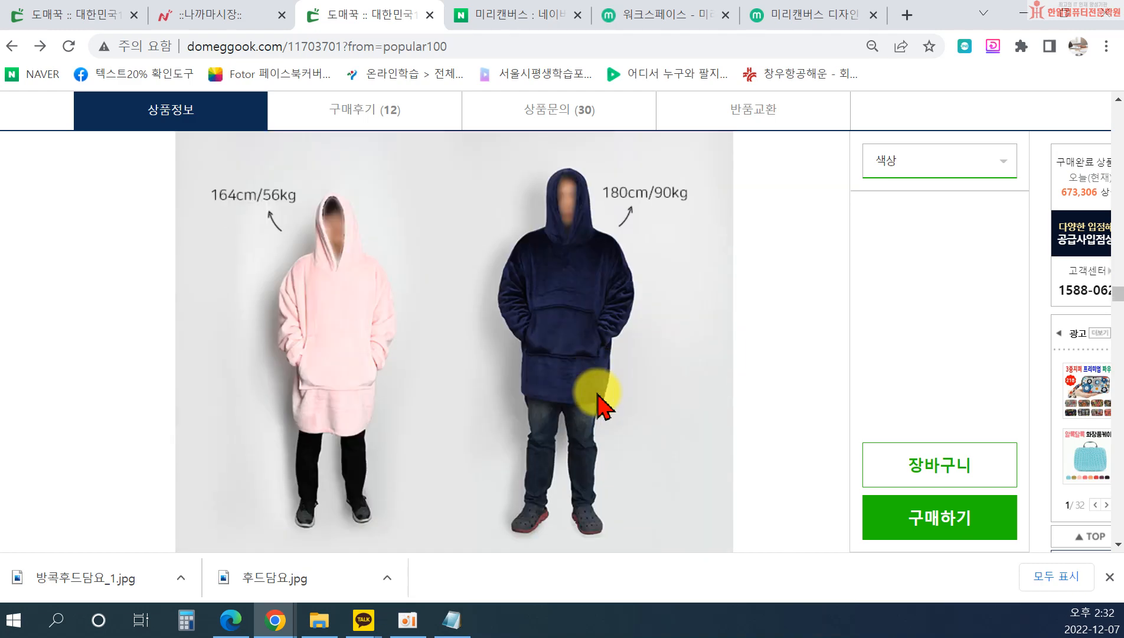
scroll(599, 406, "down", 2)
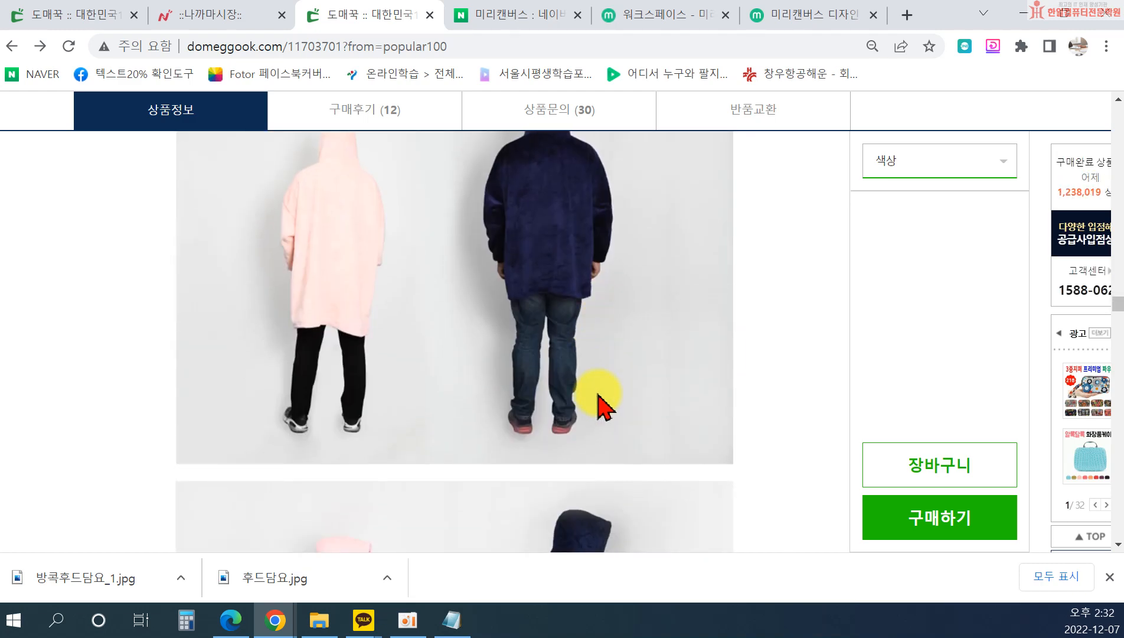
scroll(605, 408, "down", 10)
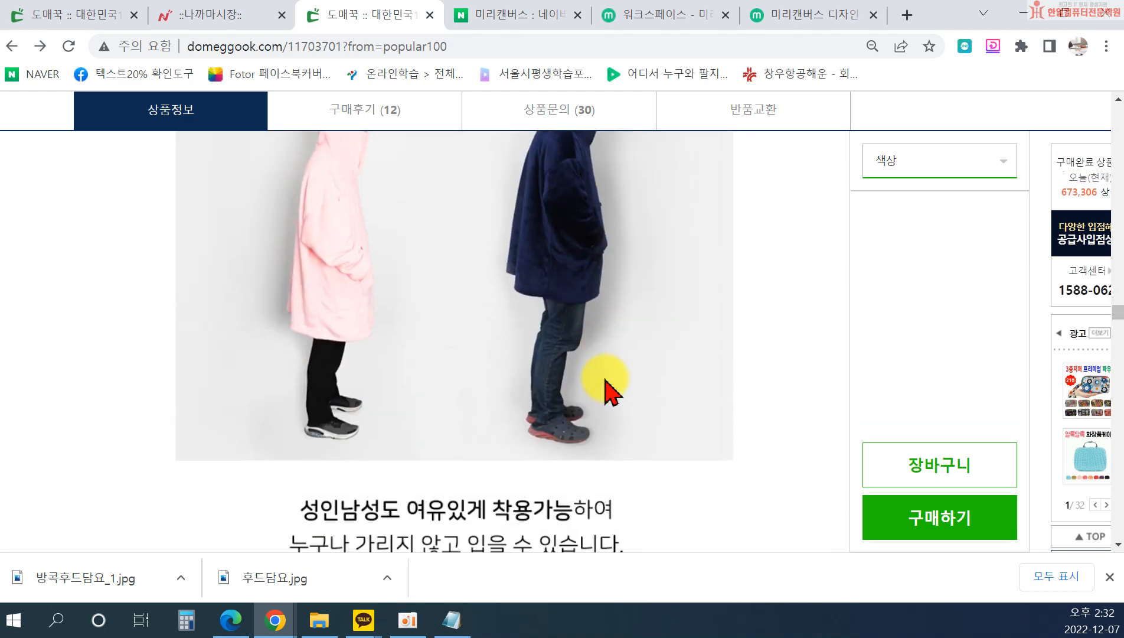
scroll(617, 386, "down", 10)
scroll(632, 387, "up", 6)
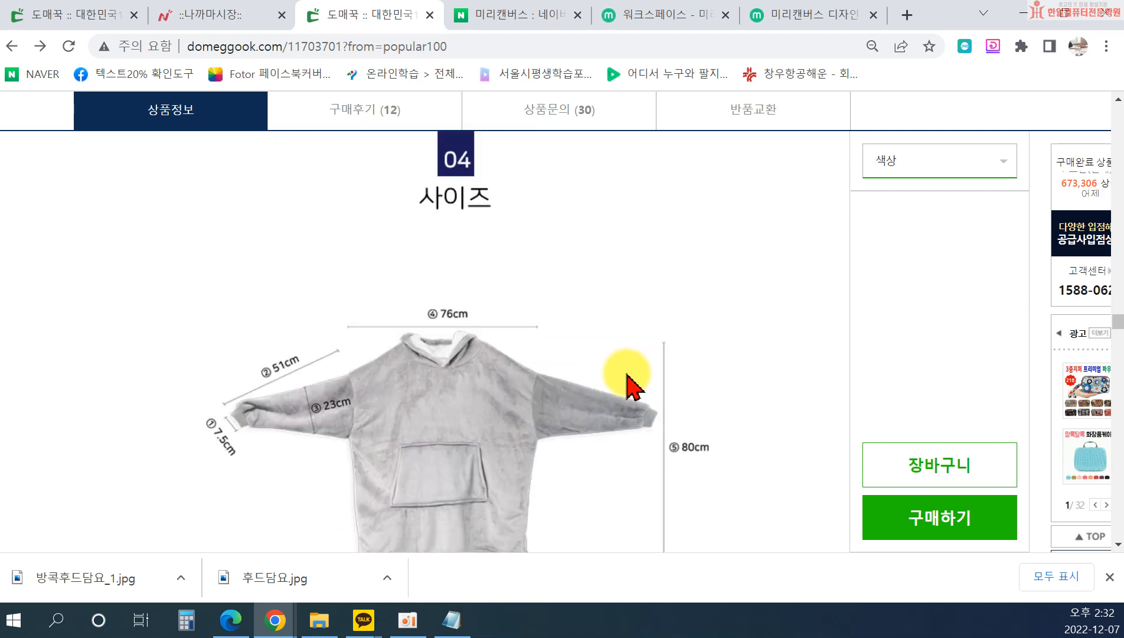
Capture the grey hooded blanket size diagram under 사이즈, including all its measurement labels, as a screen snip.
scroll(627, 375, "down", 2)
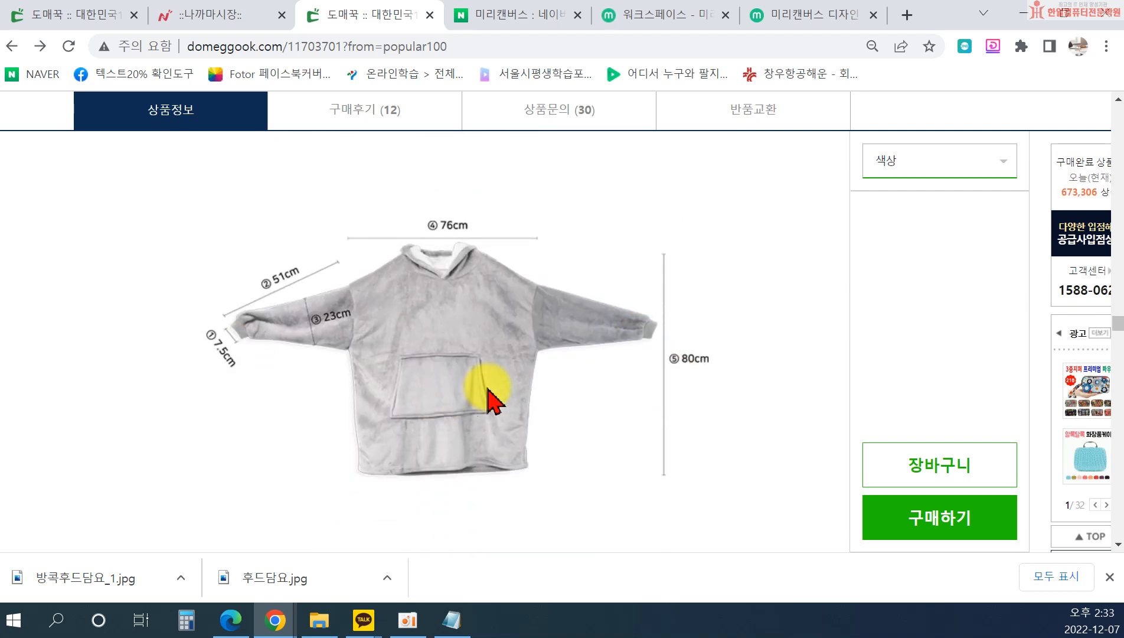
key("super+shift+s")
left_click_drag(184, 157, 734, 516)
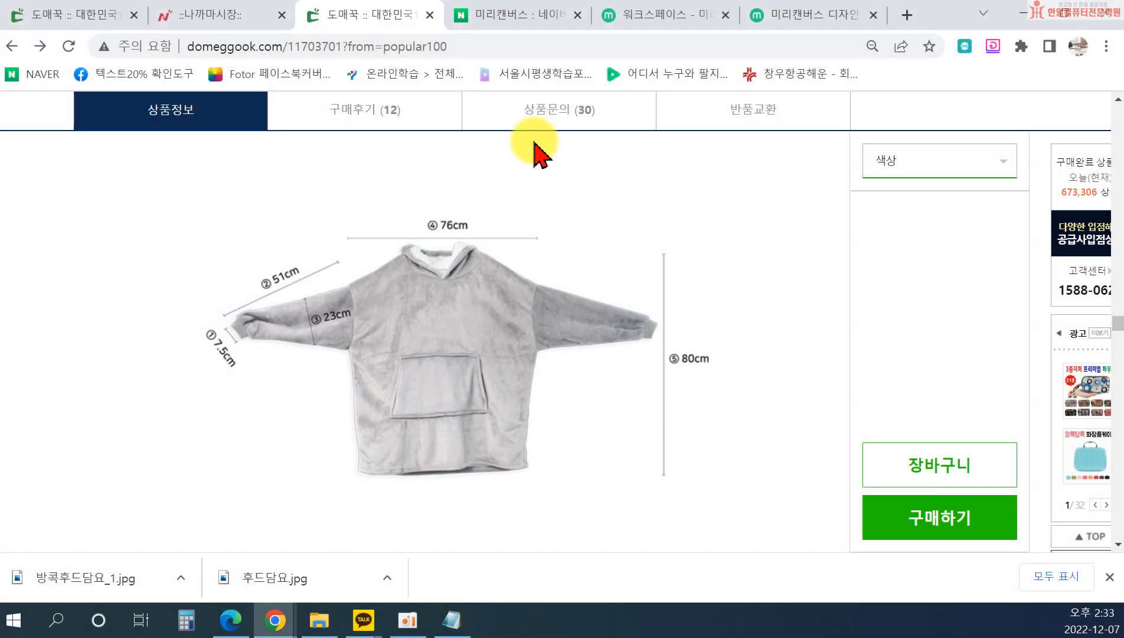
Add a blank fourth page to the 미리캔버스 design, paste the size diagram capture there, enlarge it beyond the page's width and centre it.
left_click(806, 13)
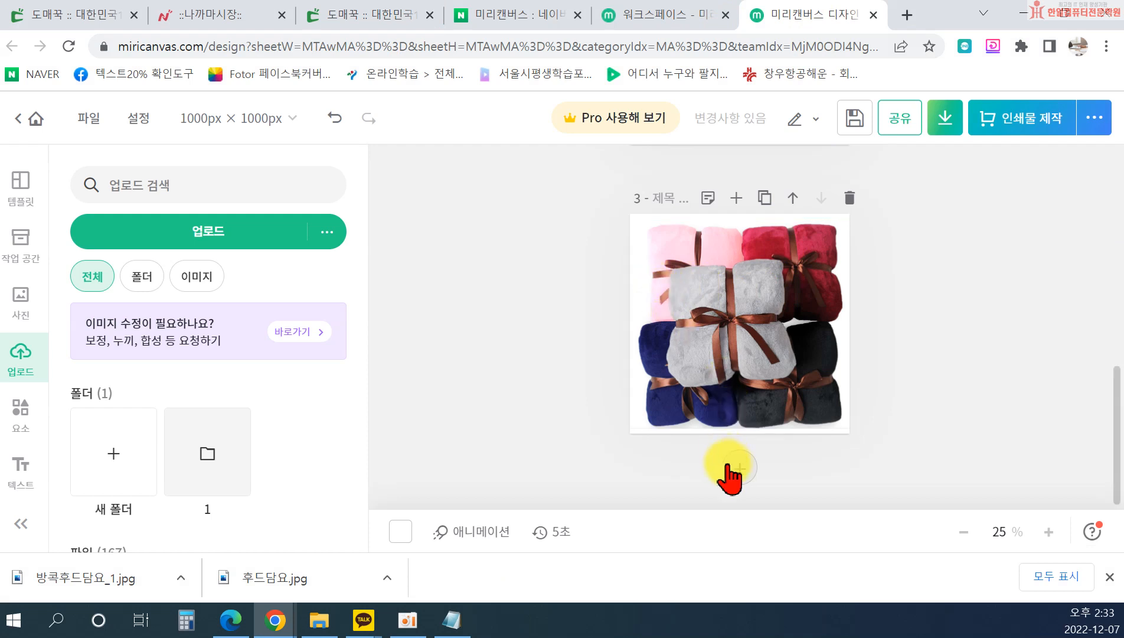
left_click(736, 470)
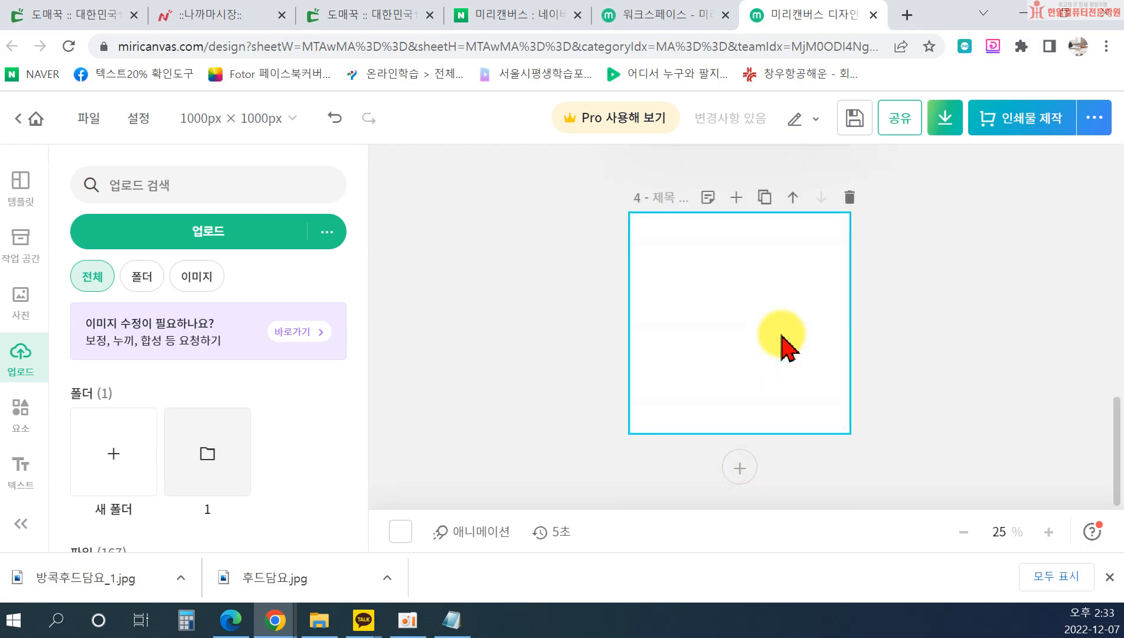
key("ctrl+v")
left_click_drag(804, 365, 867, 422)
left_click_drag(673, 282, 622, 243)
left_click_drag(715, 293, 716, 297)
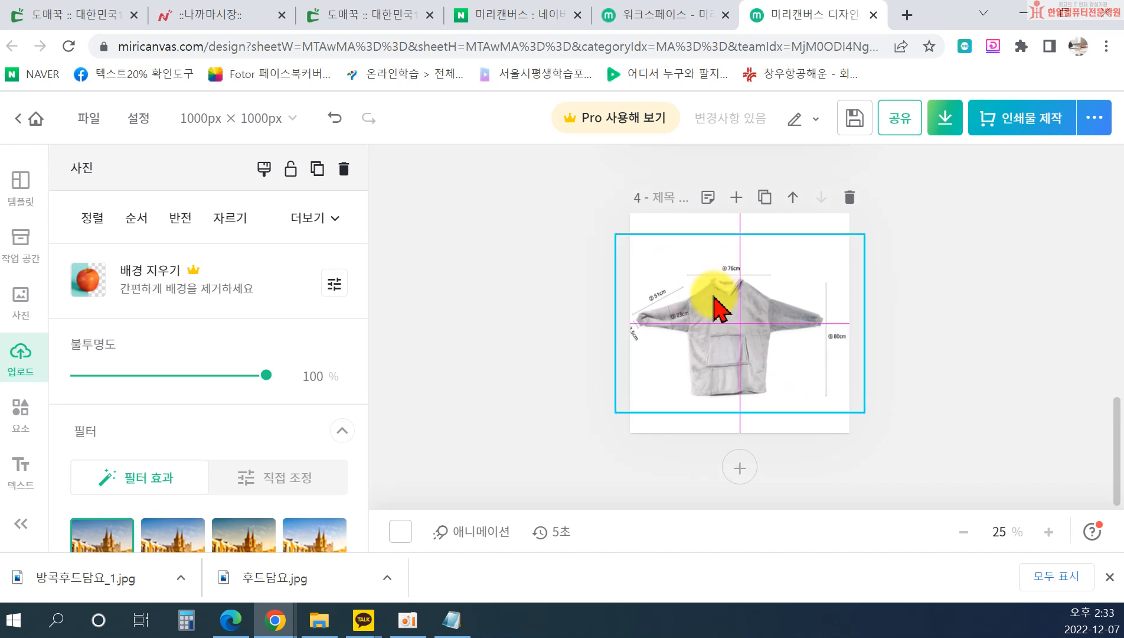
Shrink and reposition the size diagram so all its measurement labels fit on page 4.
left_click_drag(615, 318, 630, 320)
left_click_drag(745, 305, 743, 303)
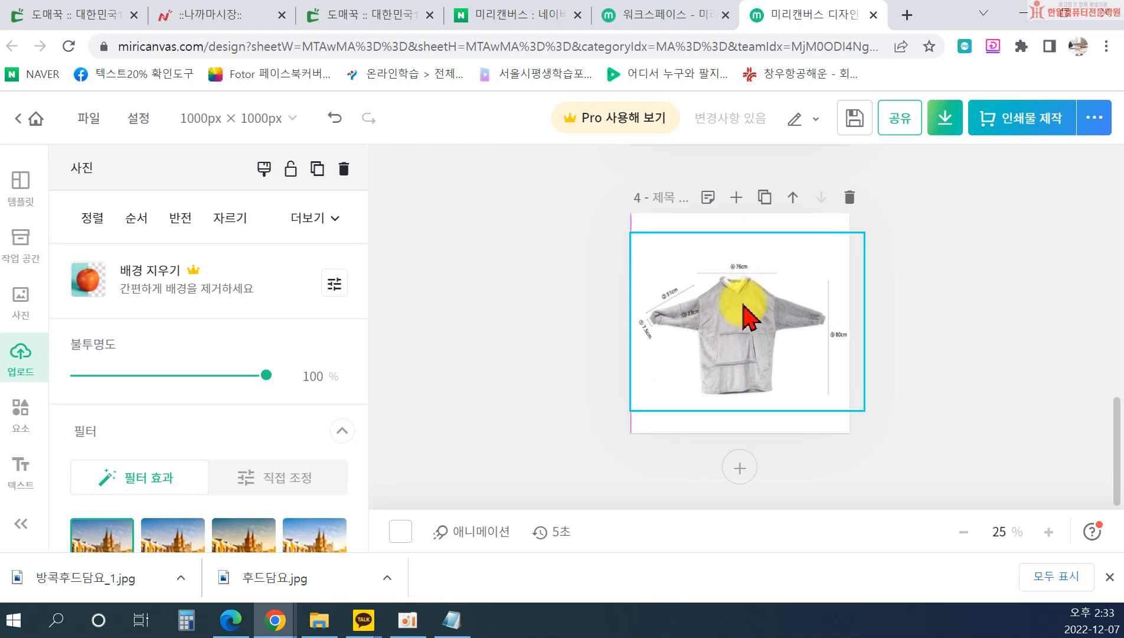
left_click(939, 350)
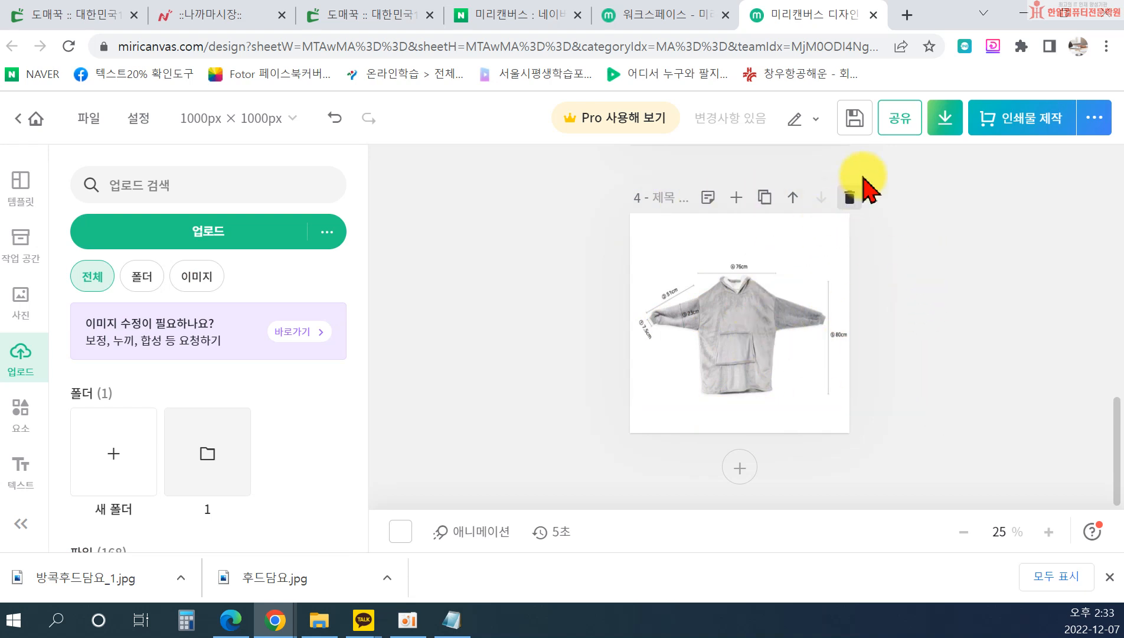
Download all pages (1~4) as high-resolution JPG images, saving the zip file as 추가이미지 in the 후드담요 folder.
left_click(946, 120)
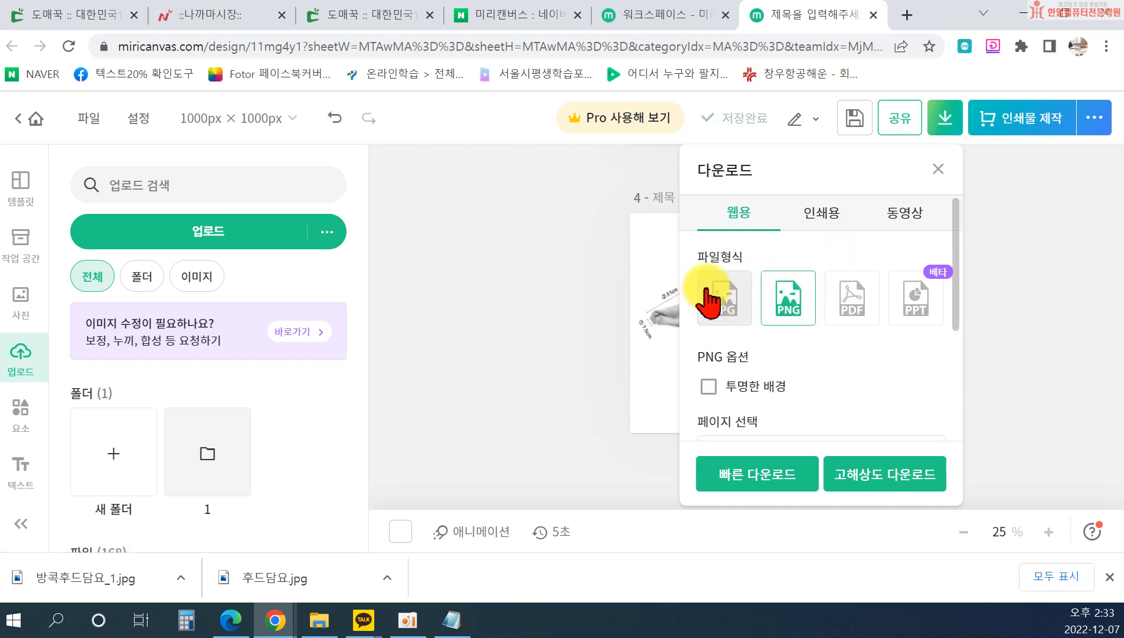
left_click(723, 316)
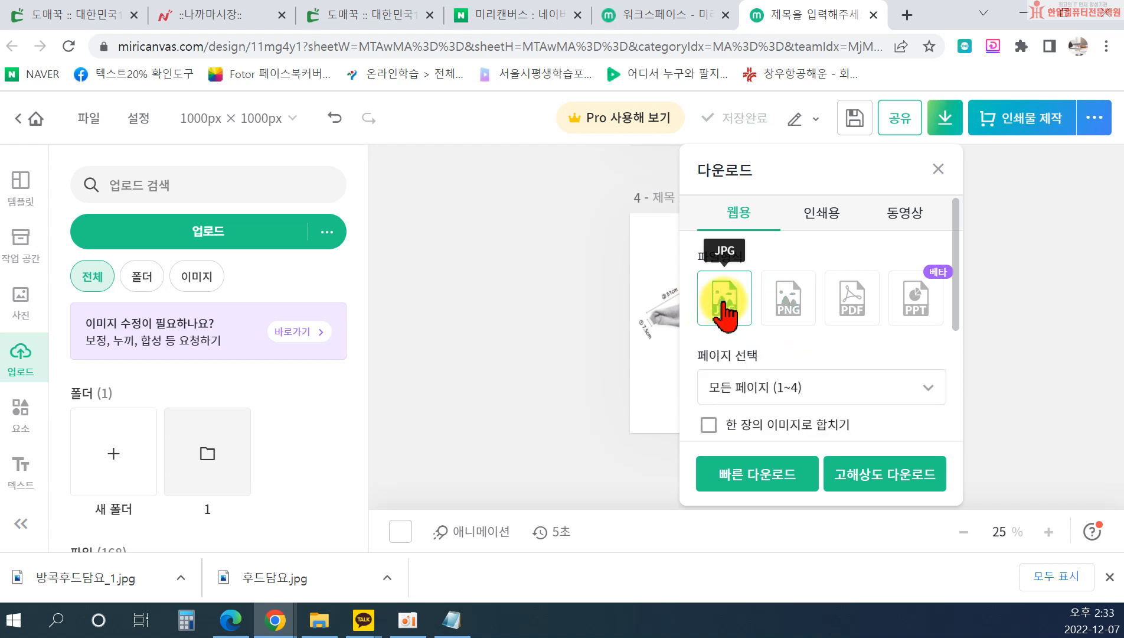
left_click(787, 402)
left_click(797, 389)
left_click(843, 483)
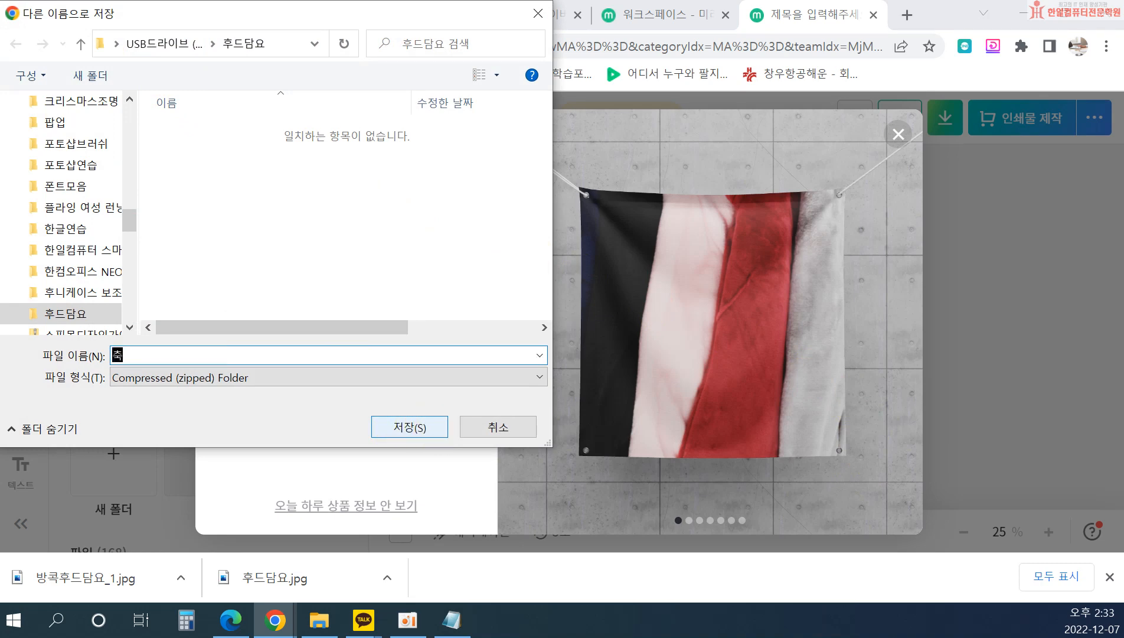
left_click(434, 427)
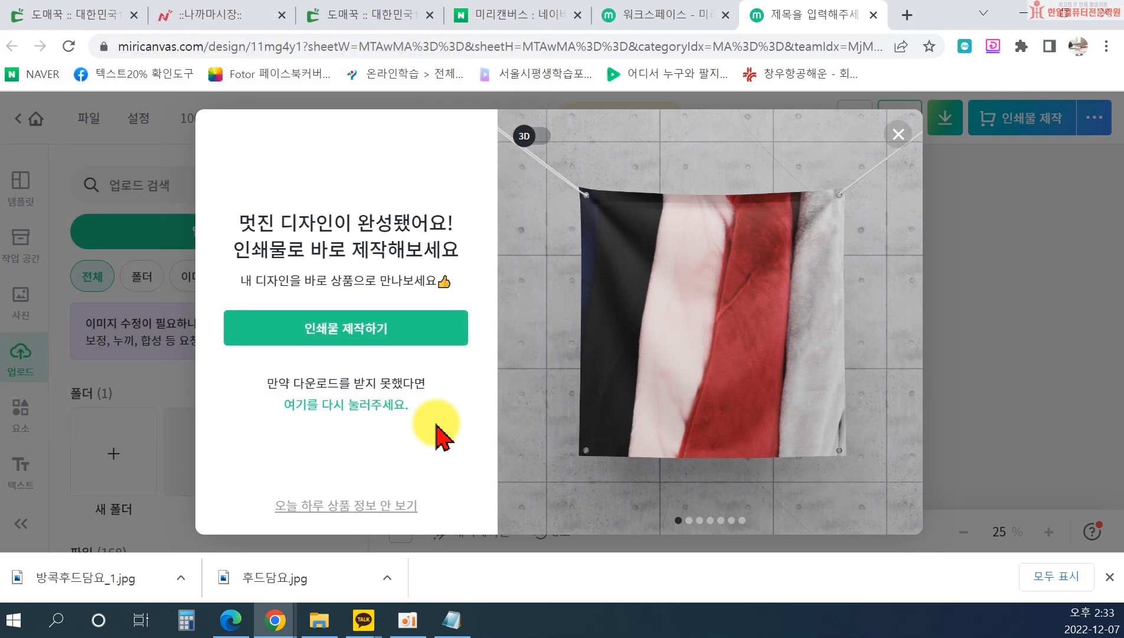
Open the downloaded 추가이미지.zip and extract its images to D:\후드담요\추가이미지.
left_click(105, 570)
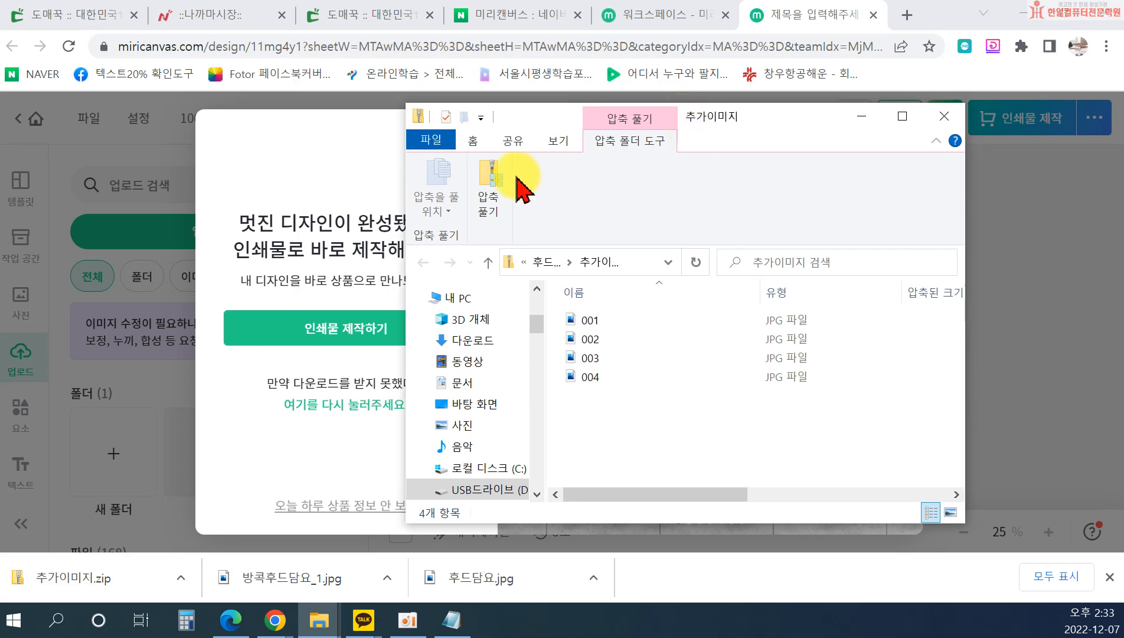
left_click(494, 188)
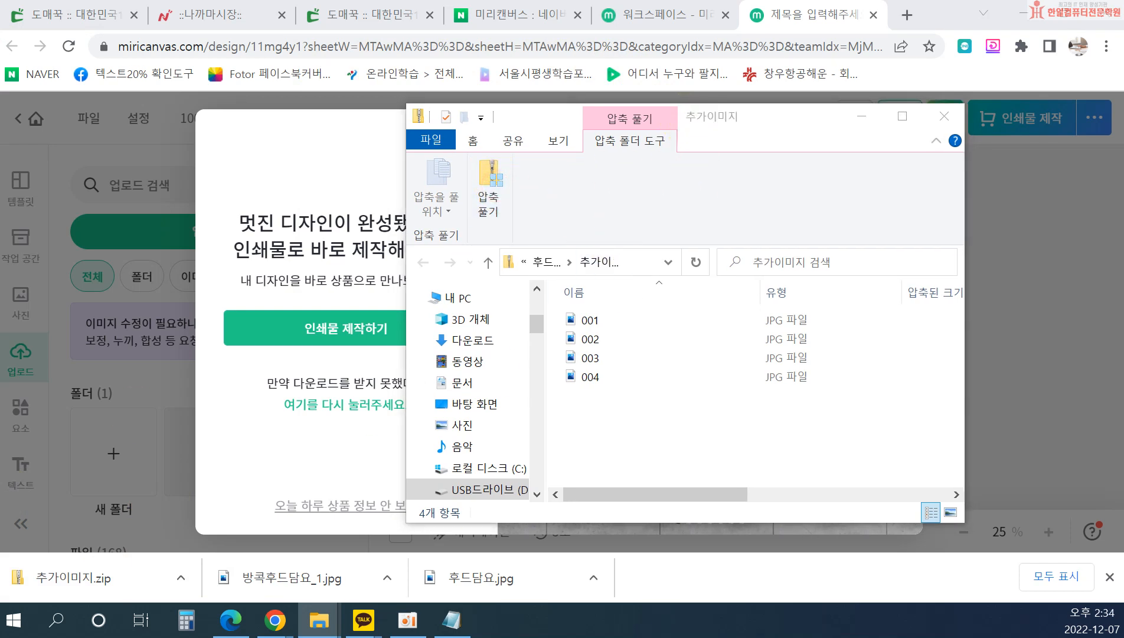
left_click(674, 507)
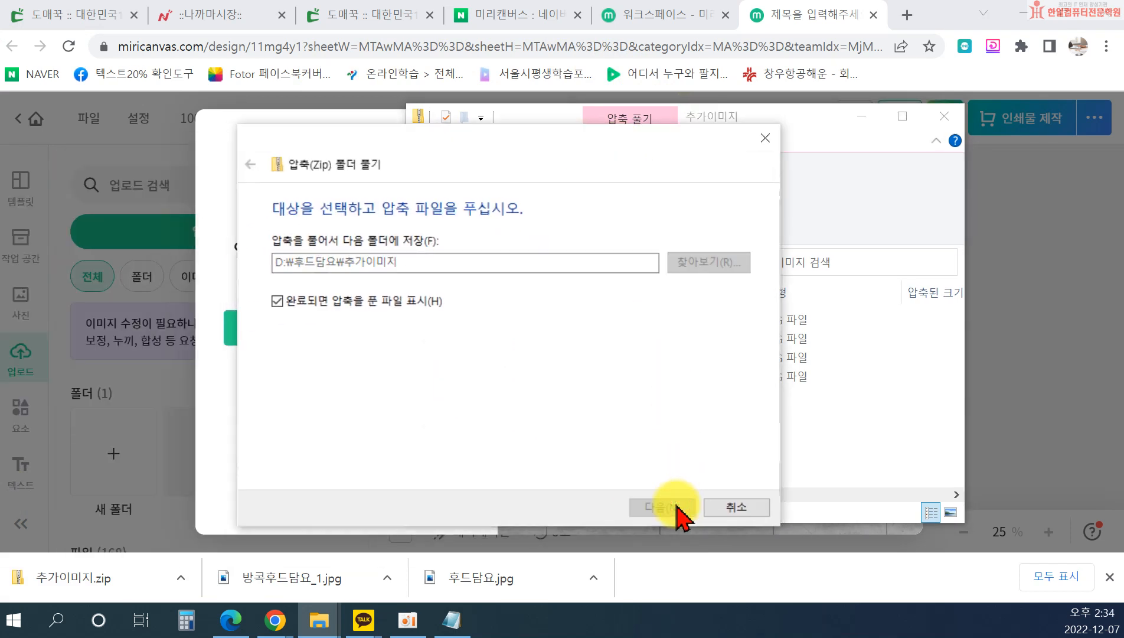
Check the four extracted images as large thumbnails in the 추가이미지 folder and return to the 후드담요 folder.
left_click(554, 279)
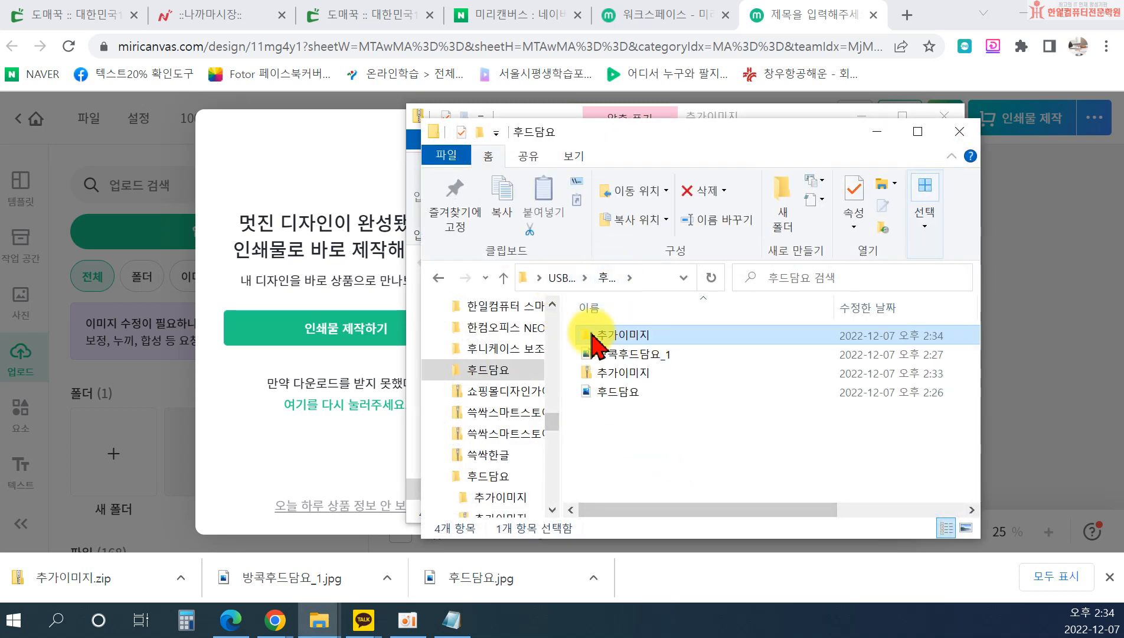
double_click(609, 336)
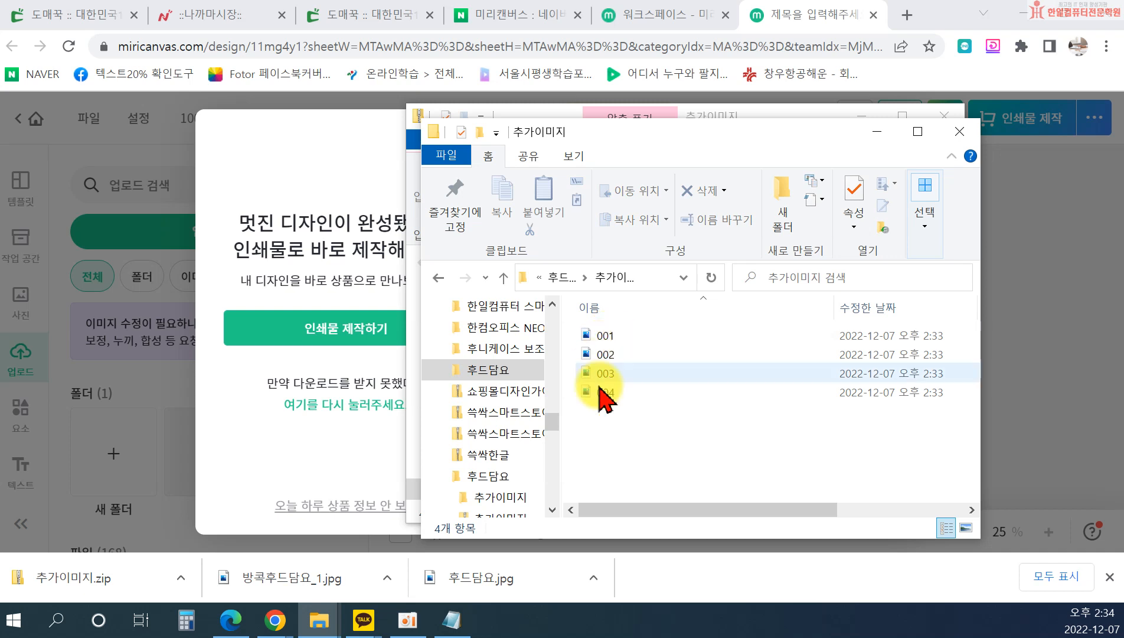
left_click(966, 527)
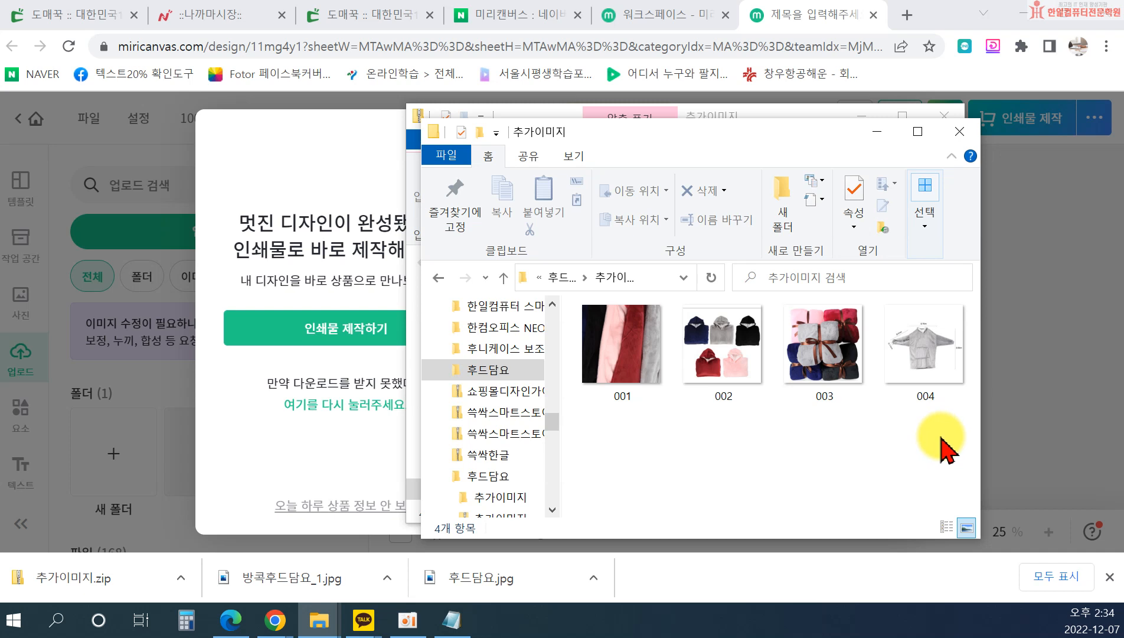
left_click(539, 276)
left_click(564, 278)
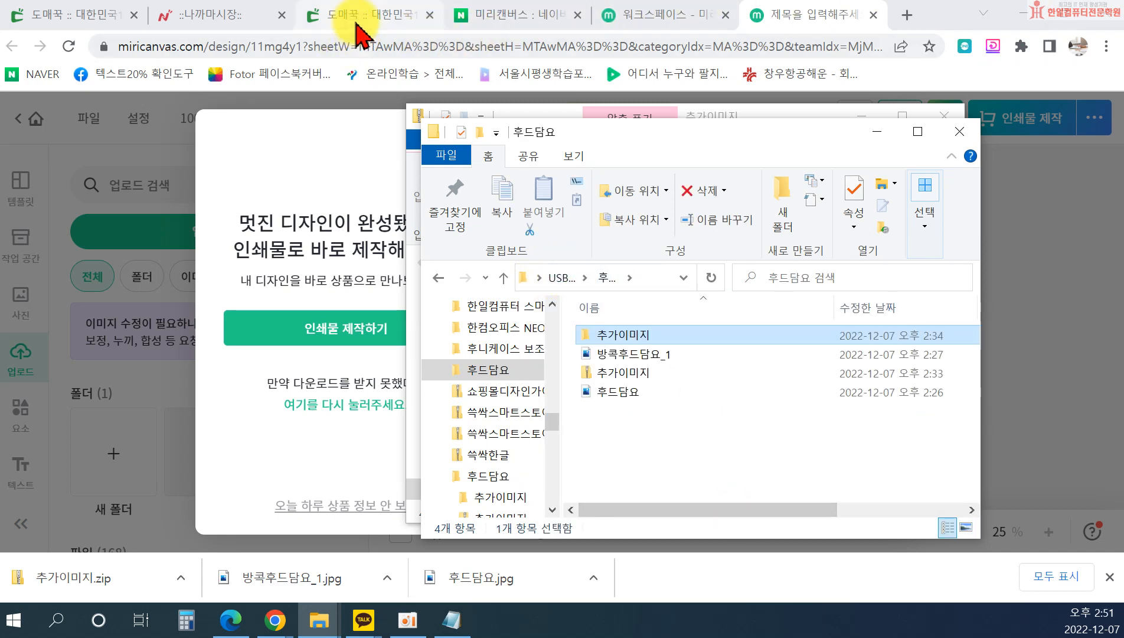
Switch to the 도매꾹 product page, minimize the large folder window and fit the browser to half the screen beside the desktop.
left_click(356, 26)
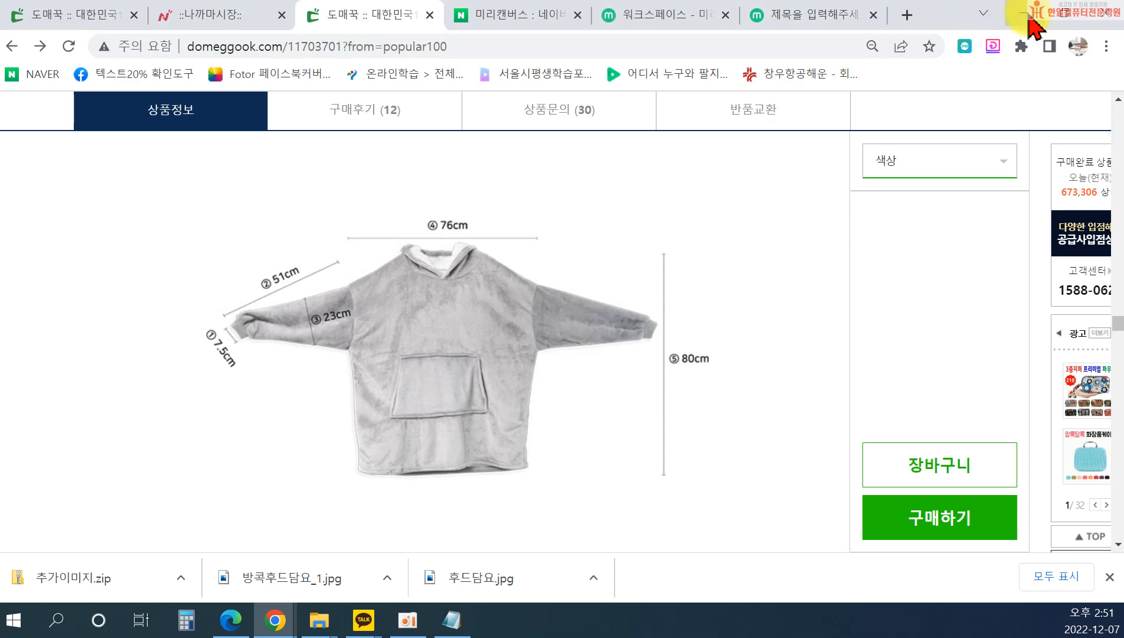
left_click(1021, 15)
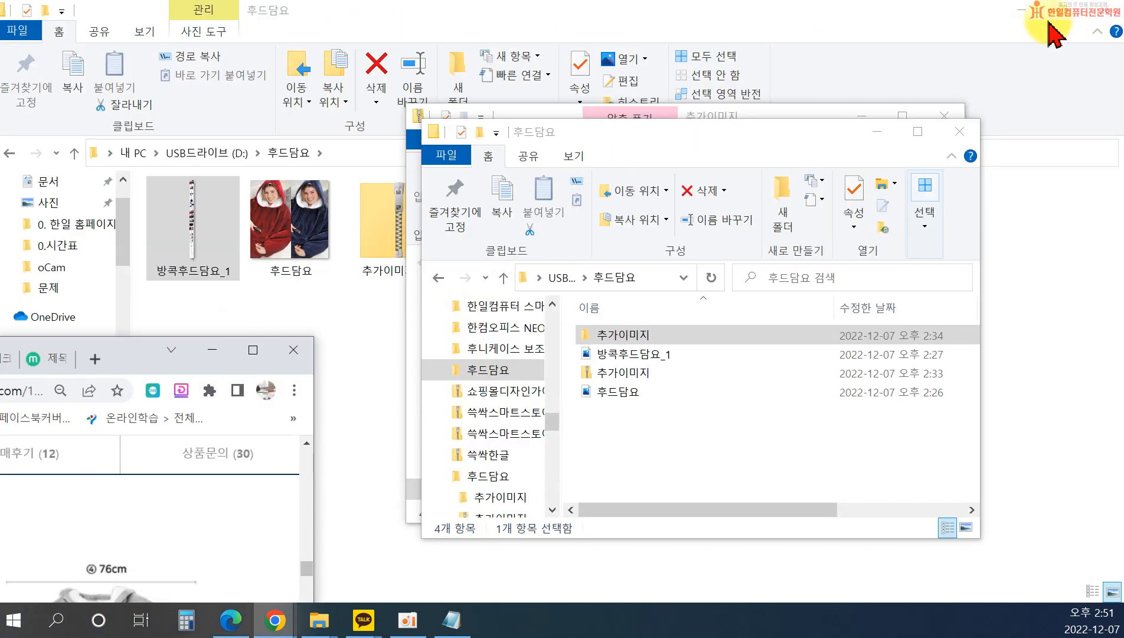
left_click(1021, 10)
left_click_drag(139, 352, 0, 239)
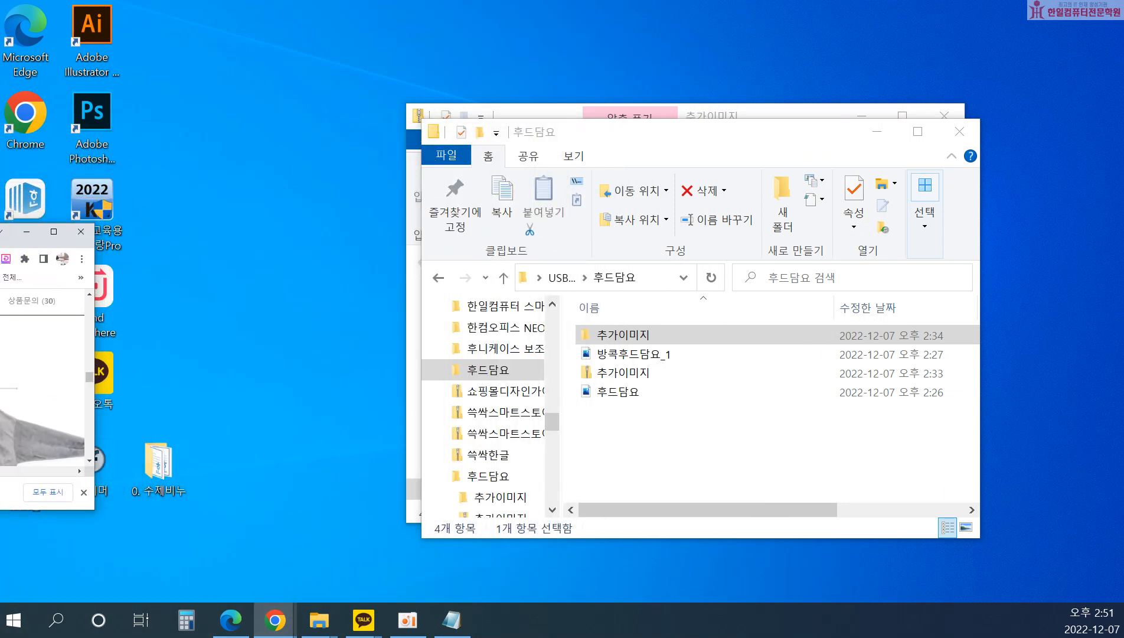
left_click_drag(8, 242, 3, 231)
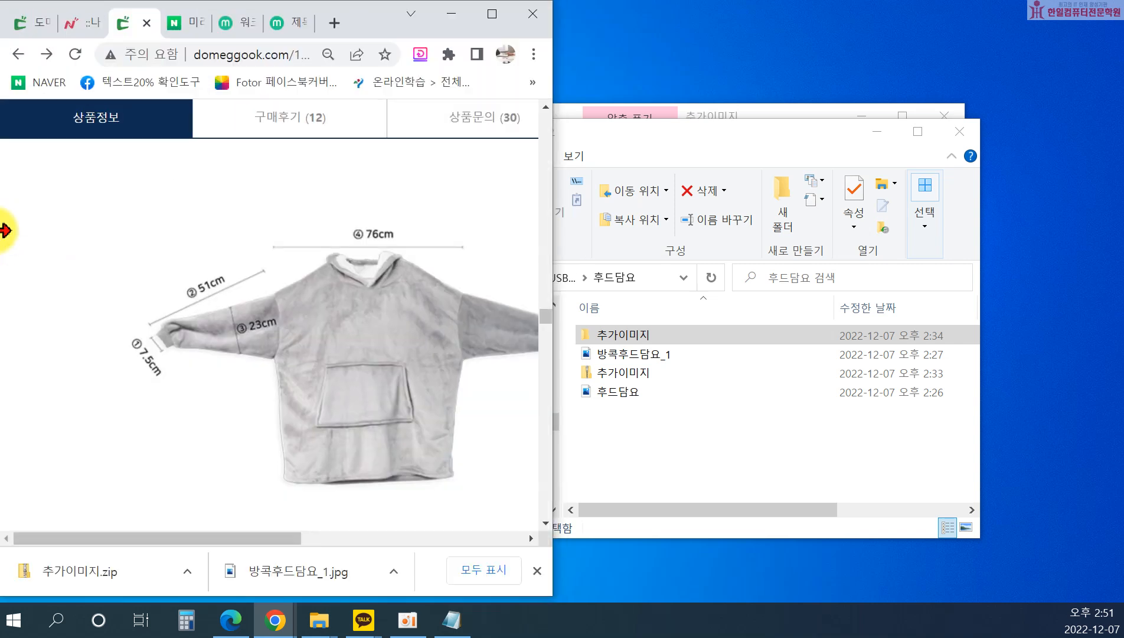
Save the product detail image containing the size diagram from the 도매꾹 page onto the desktop and select the saved file.
left_click_drag(409, 239, 1036, 136)
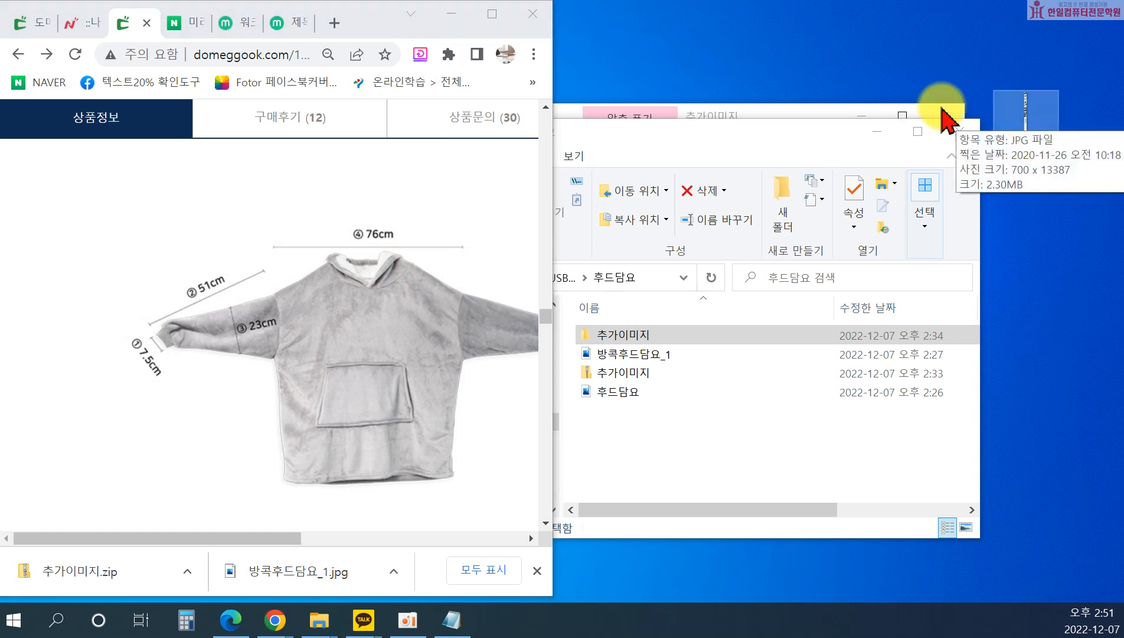
right_click(364, 297)
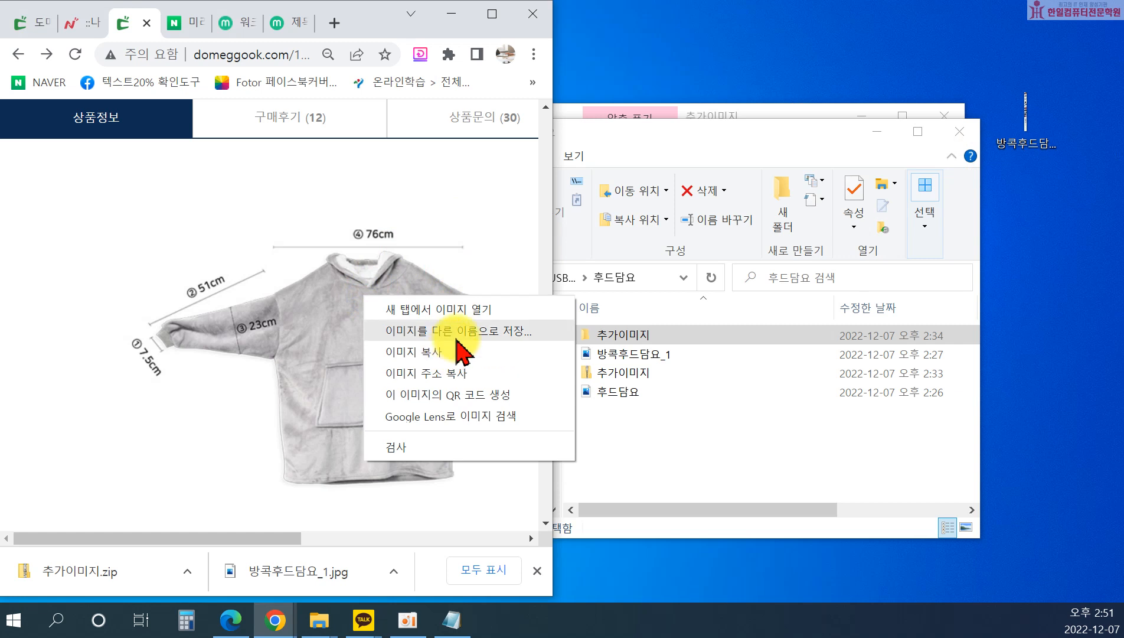
left_click(1027, 125)
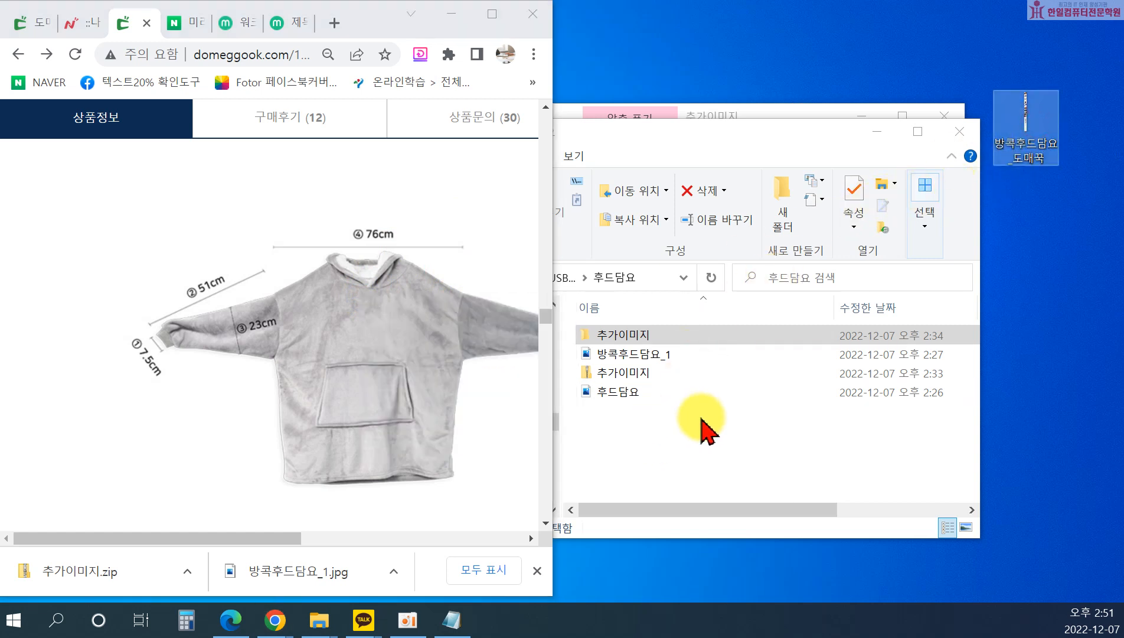
Copy the 방콕후드담요_도매꾹 image from the desktop into the 후드담요 folder and delete the desktop copy.
left_click_drag(731, 133, 766, 141)
left_click_drag(359, 366, 681, 462)
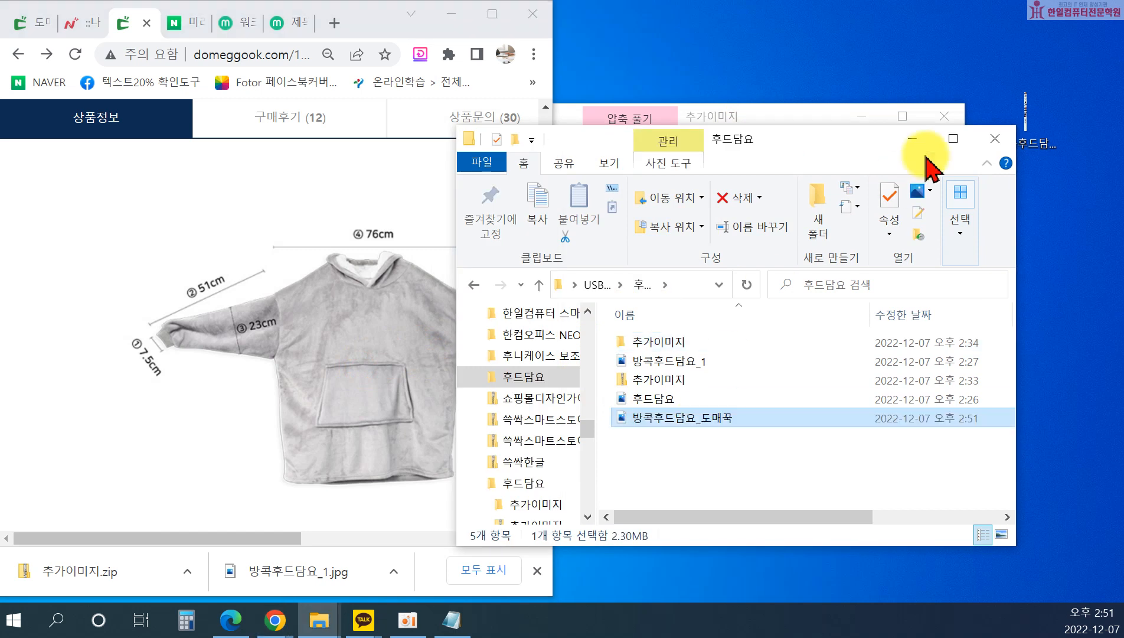
left_click(1028, 98)
key("Delete")
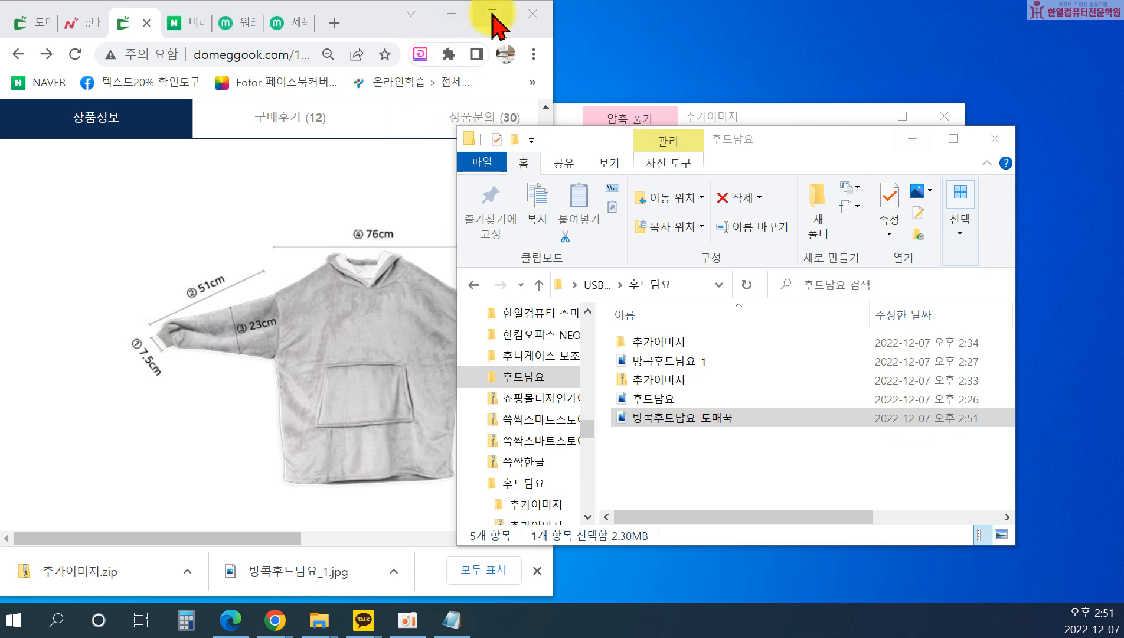
Maximize the 도매꾹 product page window, return to the product title area and select the page's address for copying.
left_click(451, 23)
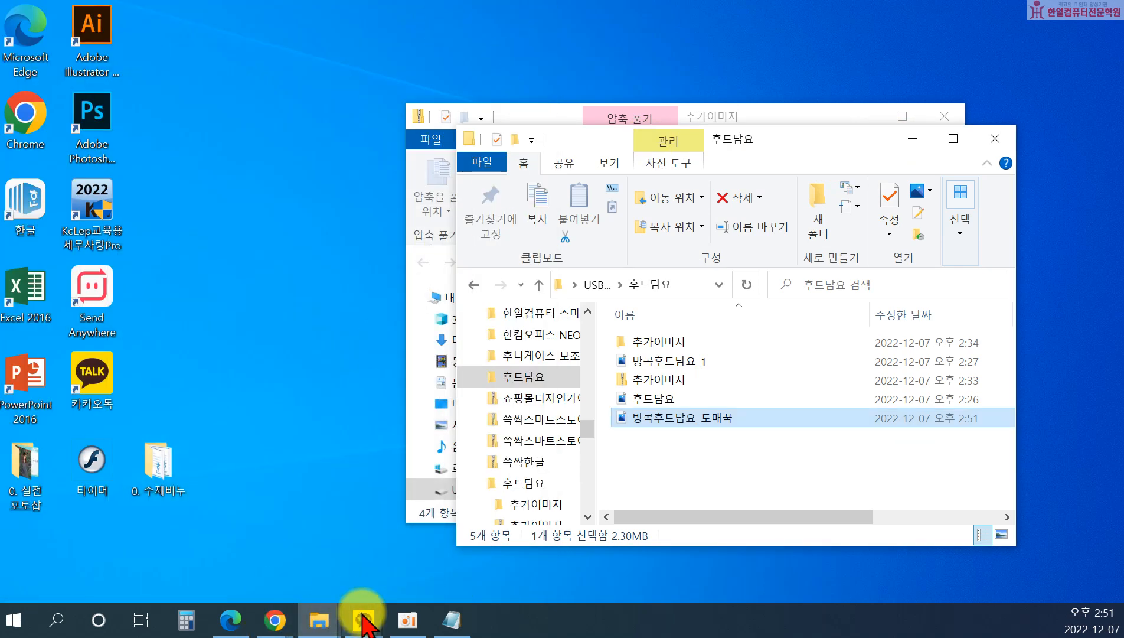
mouse_move(277, 617)
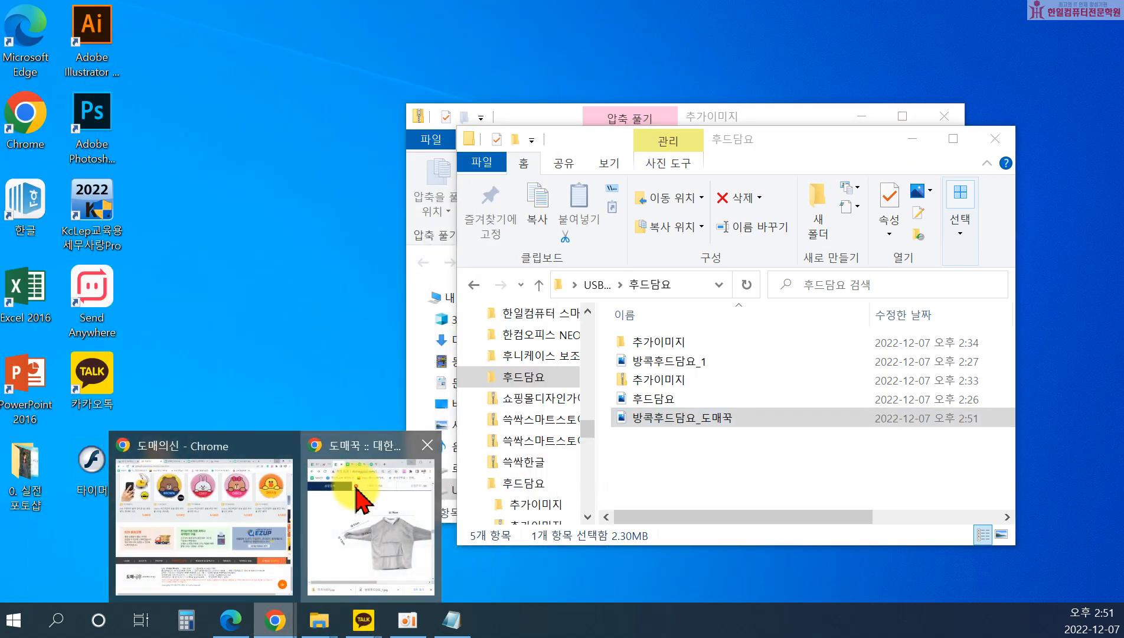
left_click(359, 472)
left_click(496, 20)
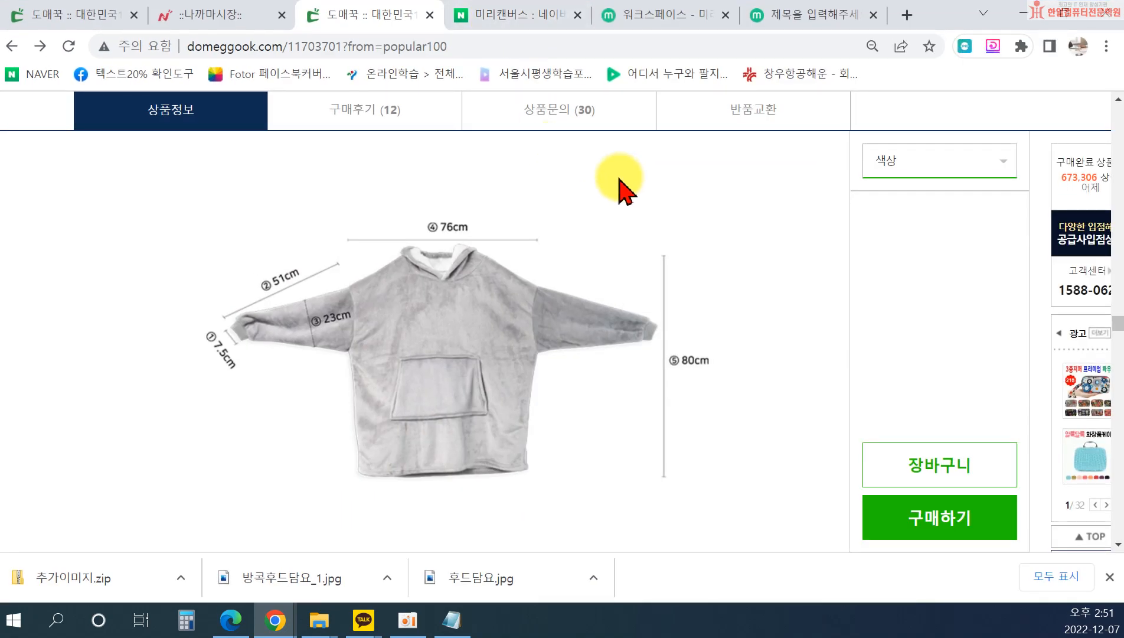
scroll(535, 289, "down", 10)
scroll(535, 293, "down", 15)
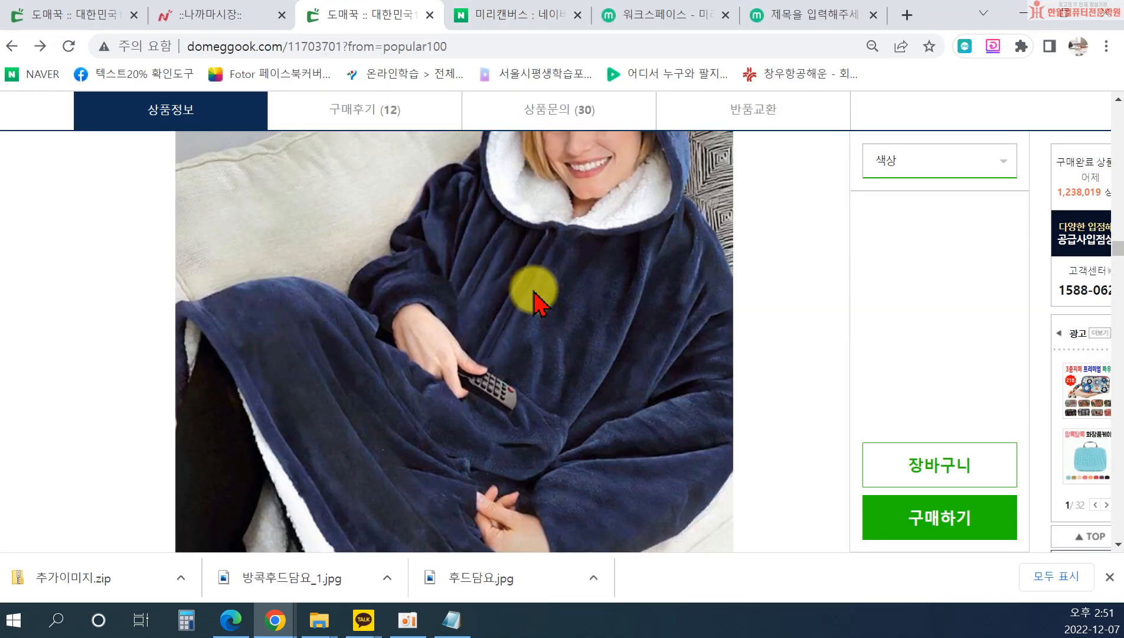
scroll(534, 301, "up", 20)
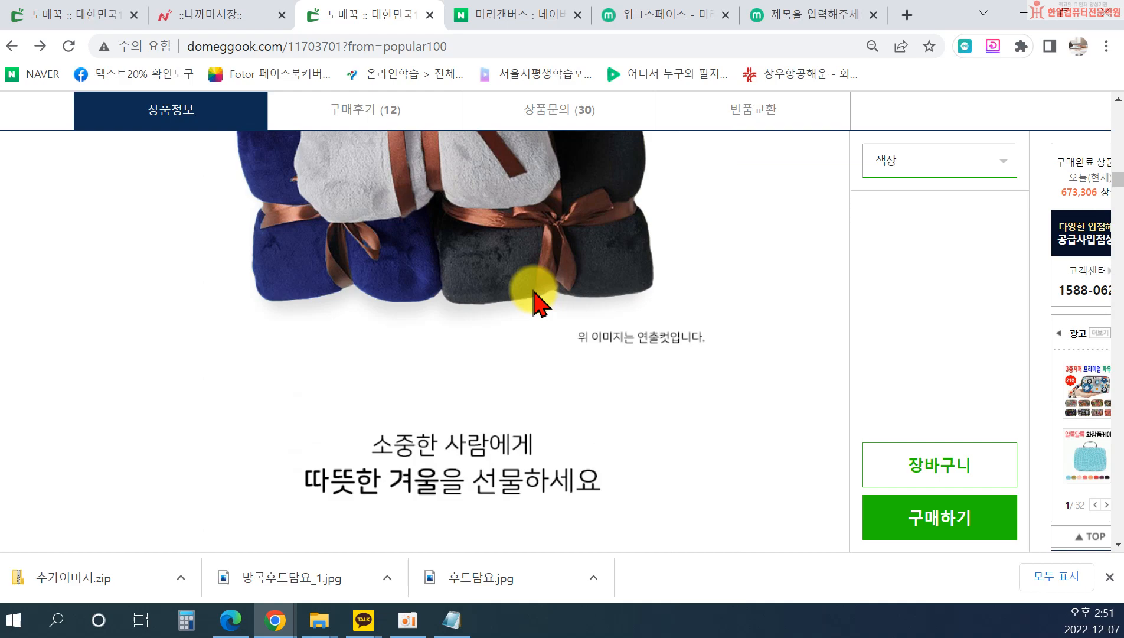
scroll(534, 298, "up", 20)
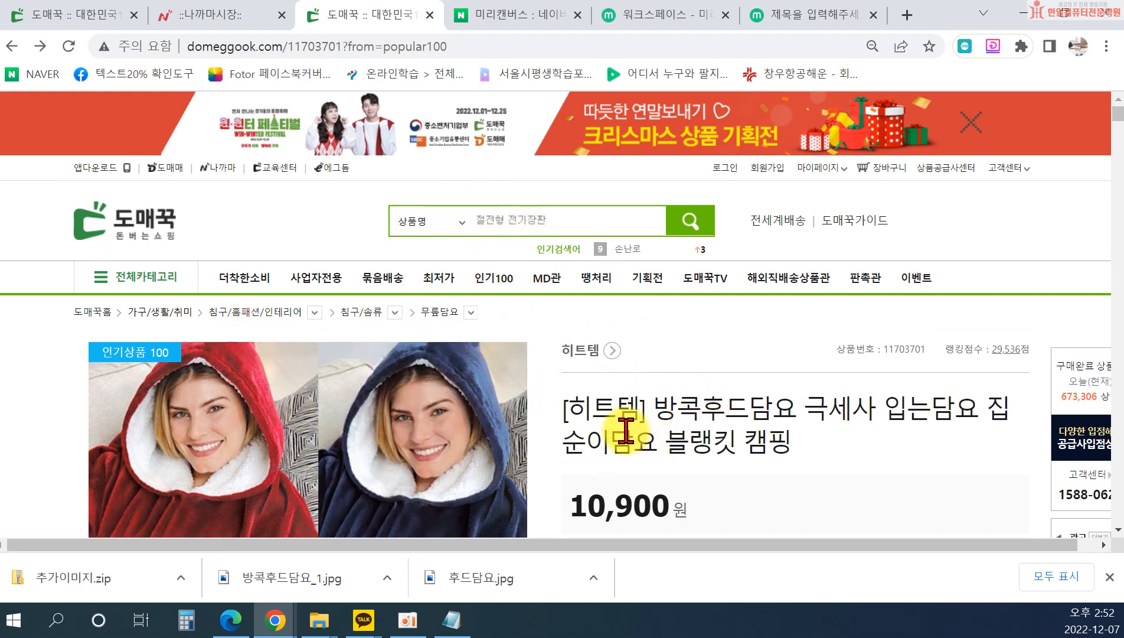
scroll(758, 434, "down", 3)
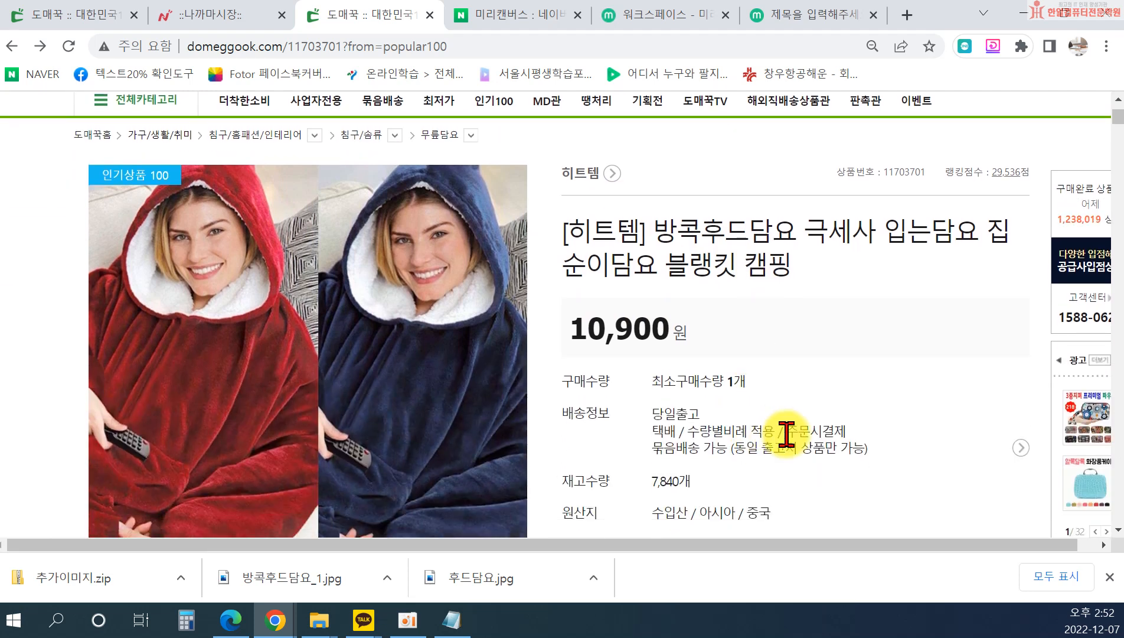
scroll(787, 433, "down", 1)
scroll(810, 407, "up", 3)
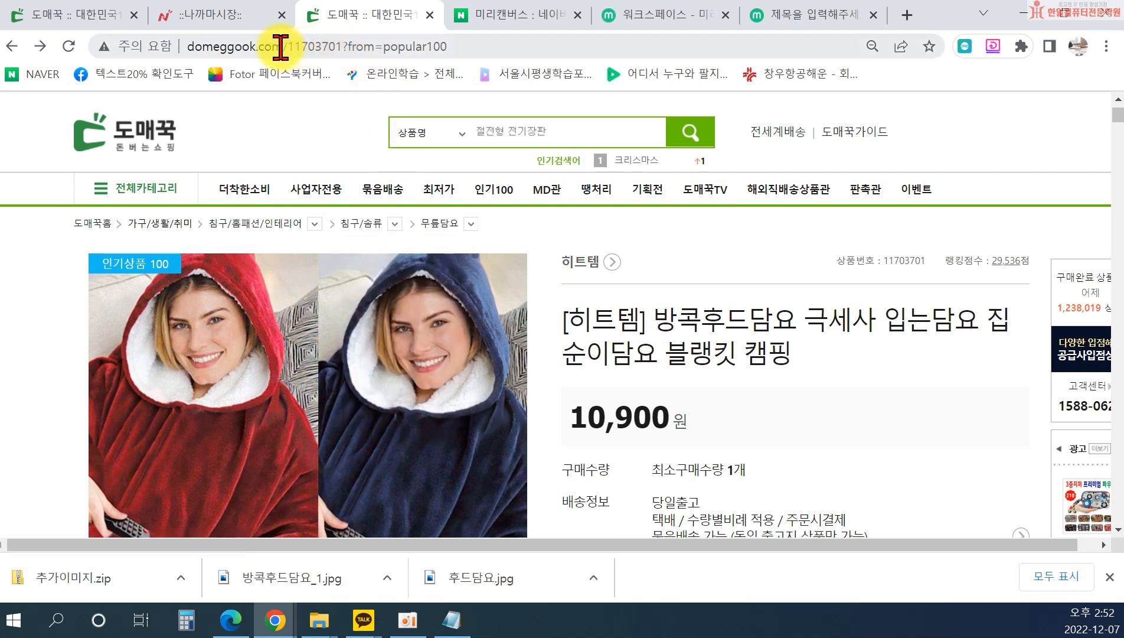
left_click(413, 48)
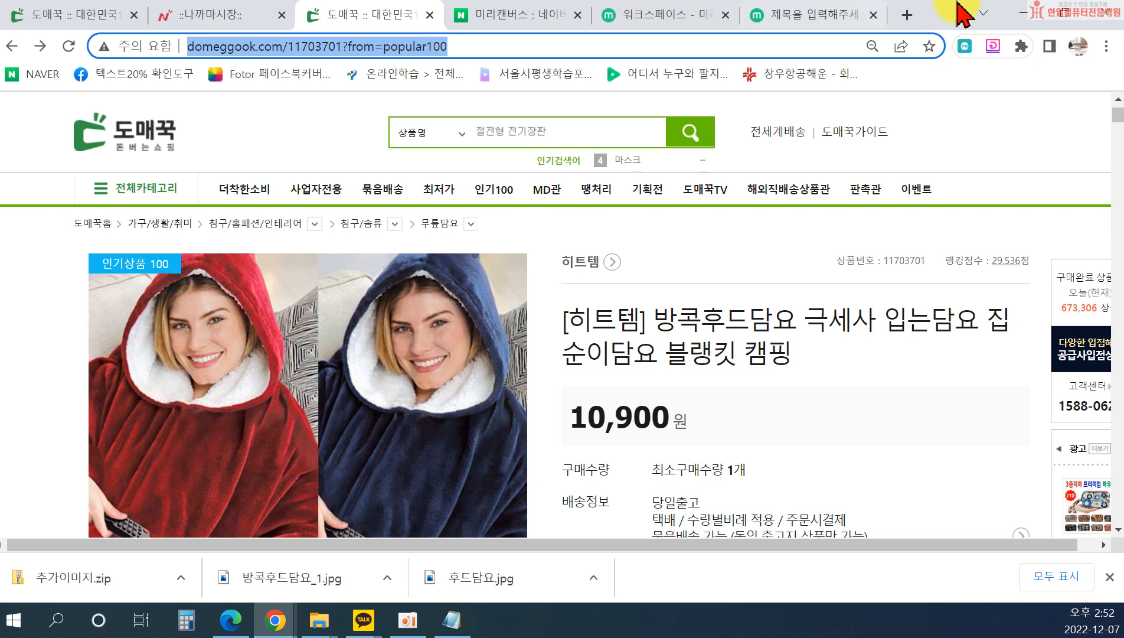
Minimize the browser, move the 후드담요 window aside, paste the 마진계산엑셀표 workbook onto the desktop and open it in Excel.
left_click(1022, 14)
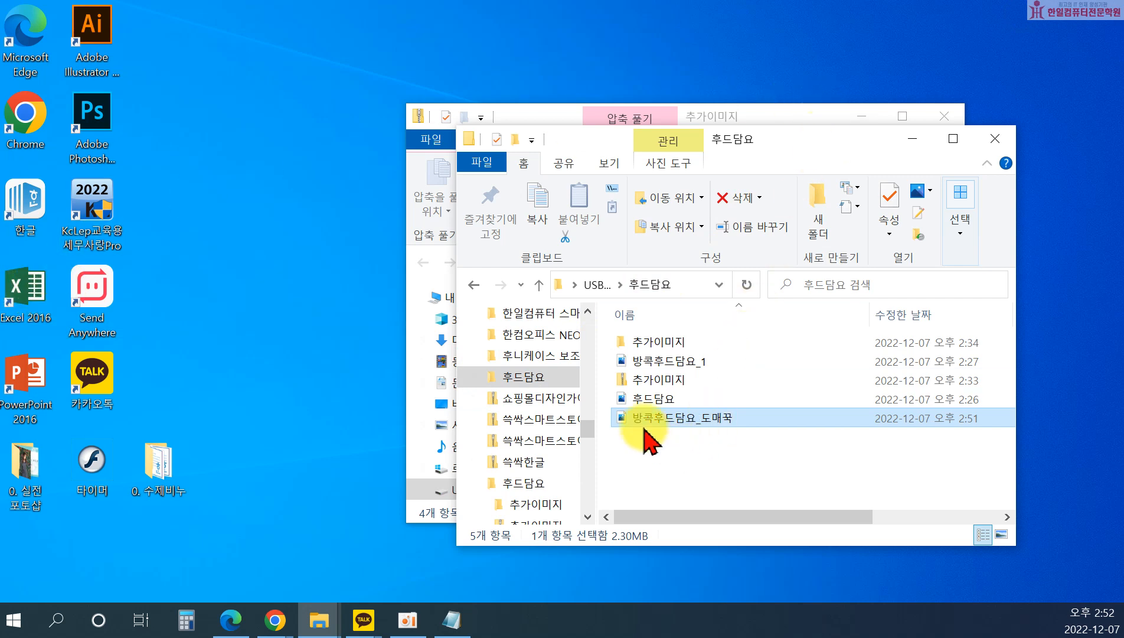
left_click_drag(795, 147, 853, 208)
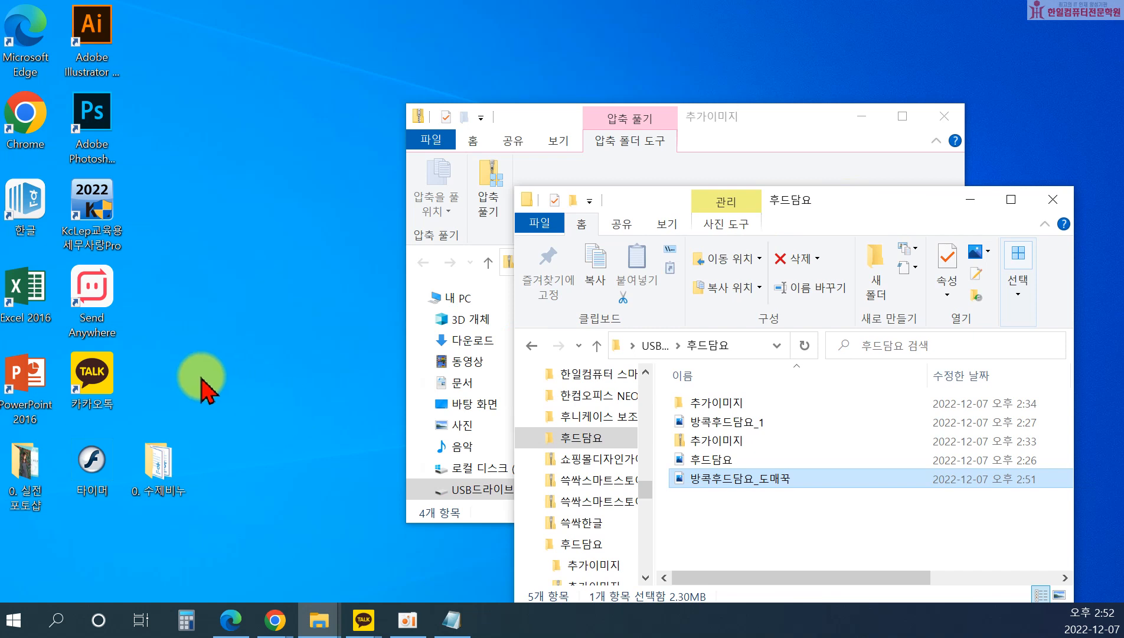
key("ctrl+v")
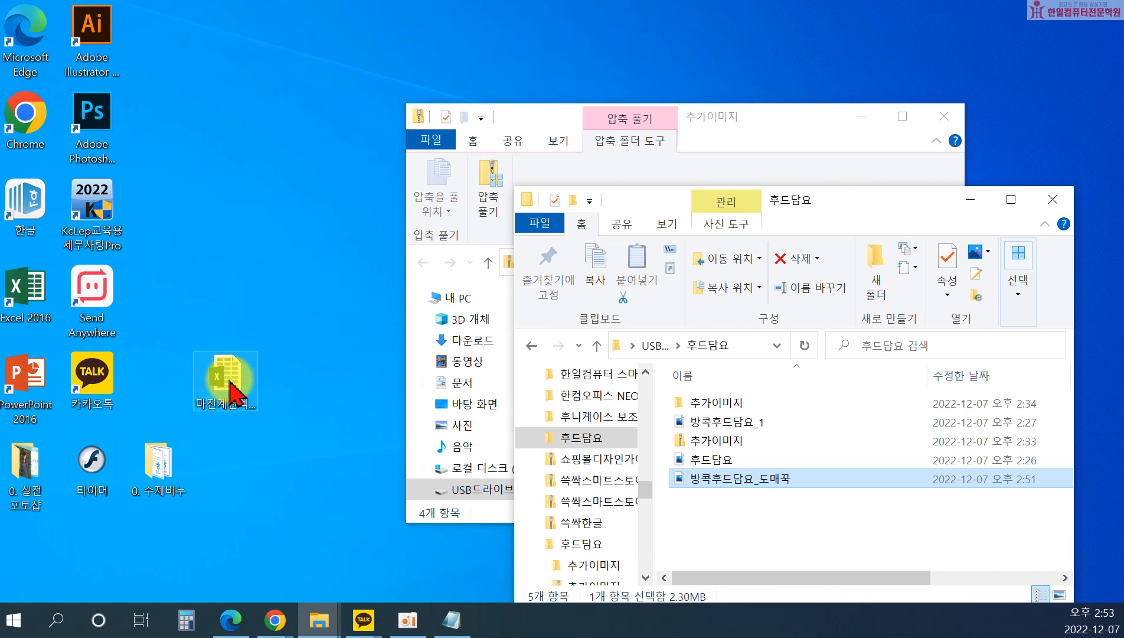
left_click(234, 366)
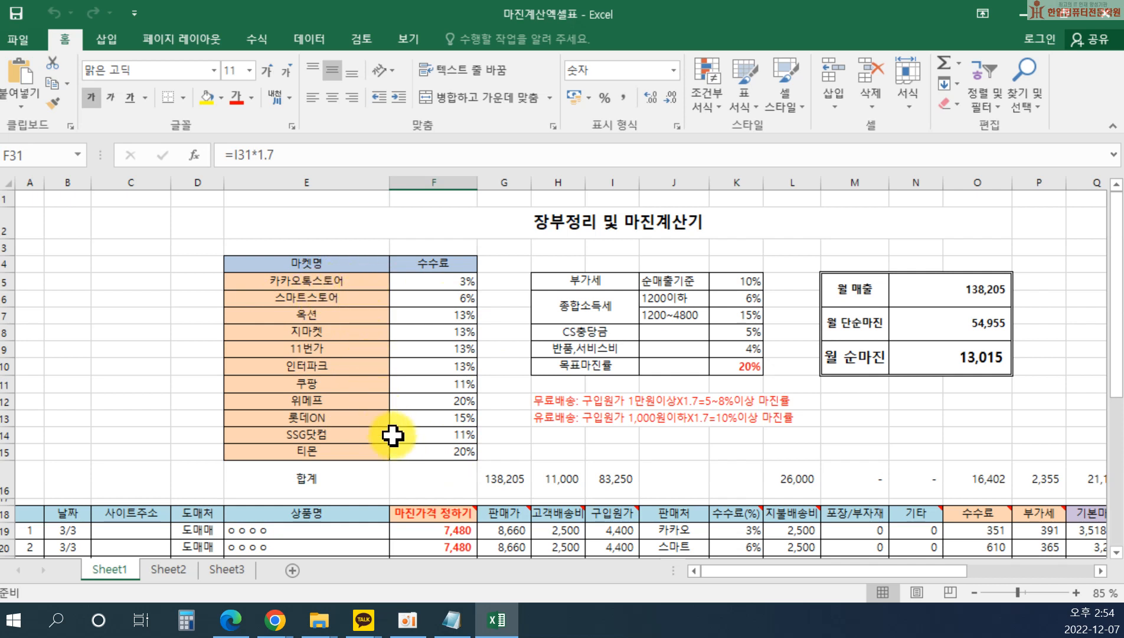
Examine the 수수료 rates per market and the 부가세, 종합소득세 and 목표마진률 rates on Sheet1.
left_click(298, 280)
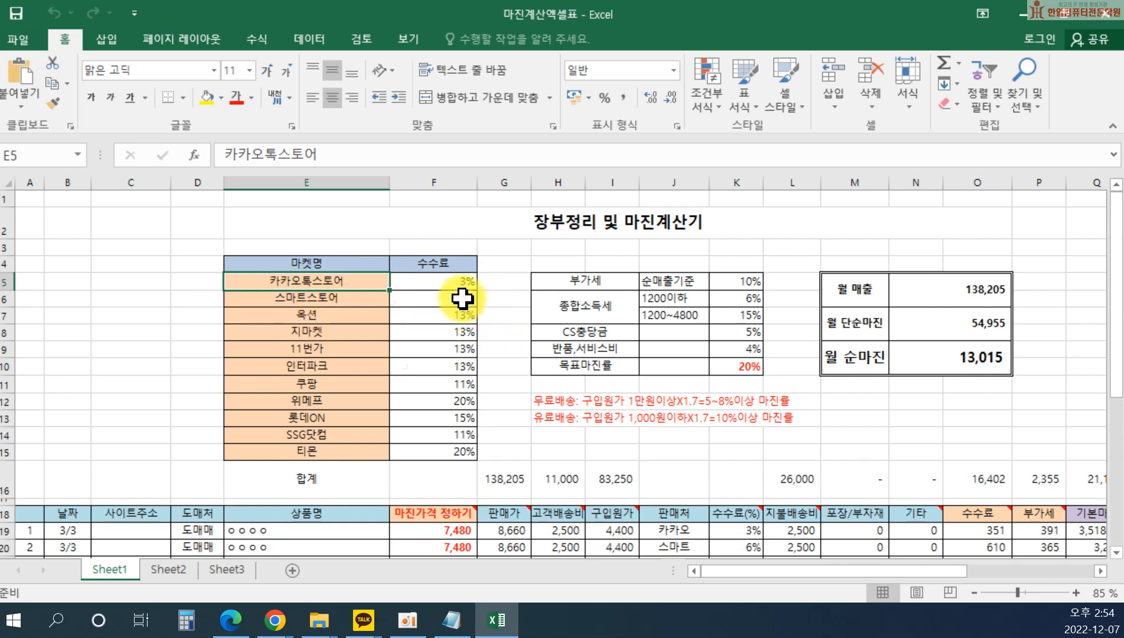
left_click(349, 314)
left_click(347, 329)
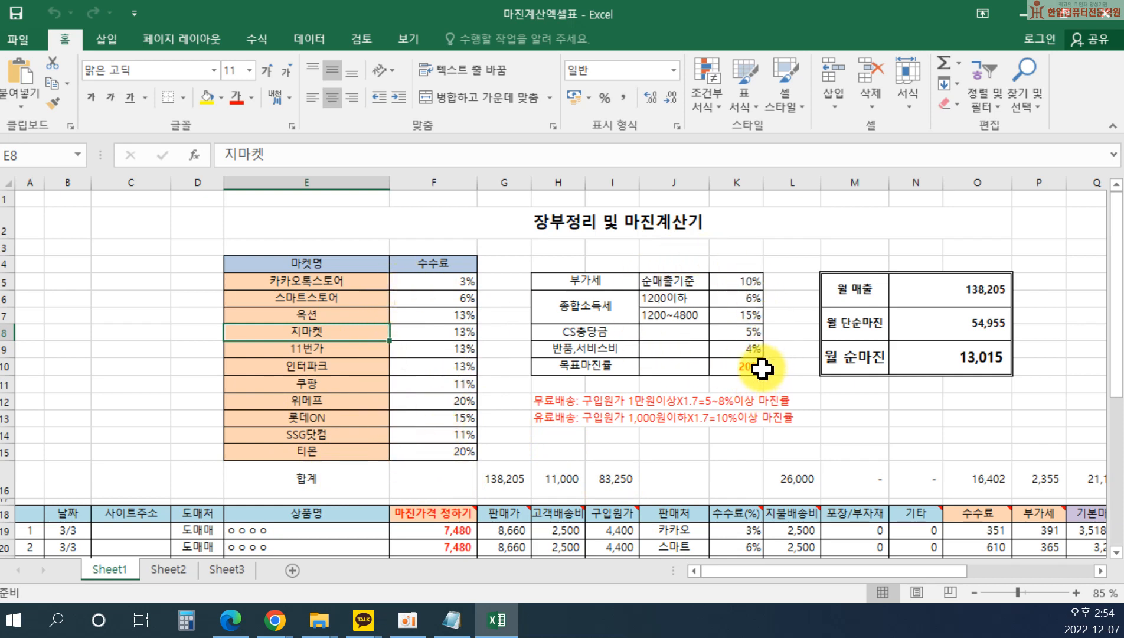
scroll(797, 349, "up", 2, "ctrl")
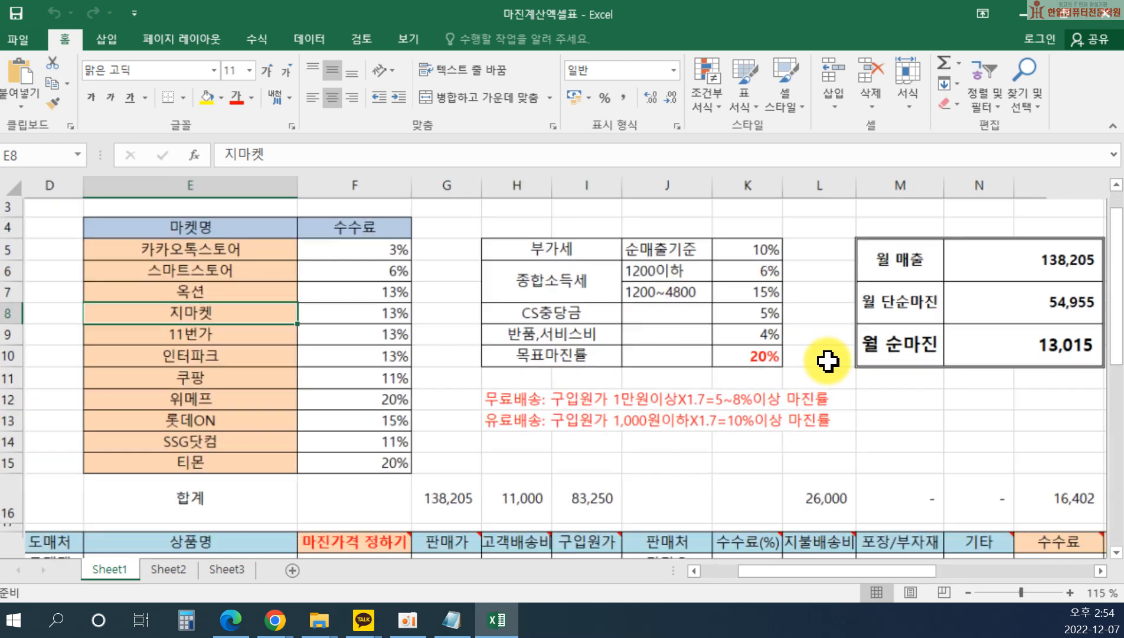
left_click_drag(903, 571, 933, 572)
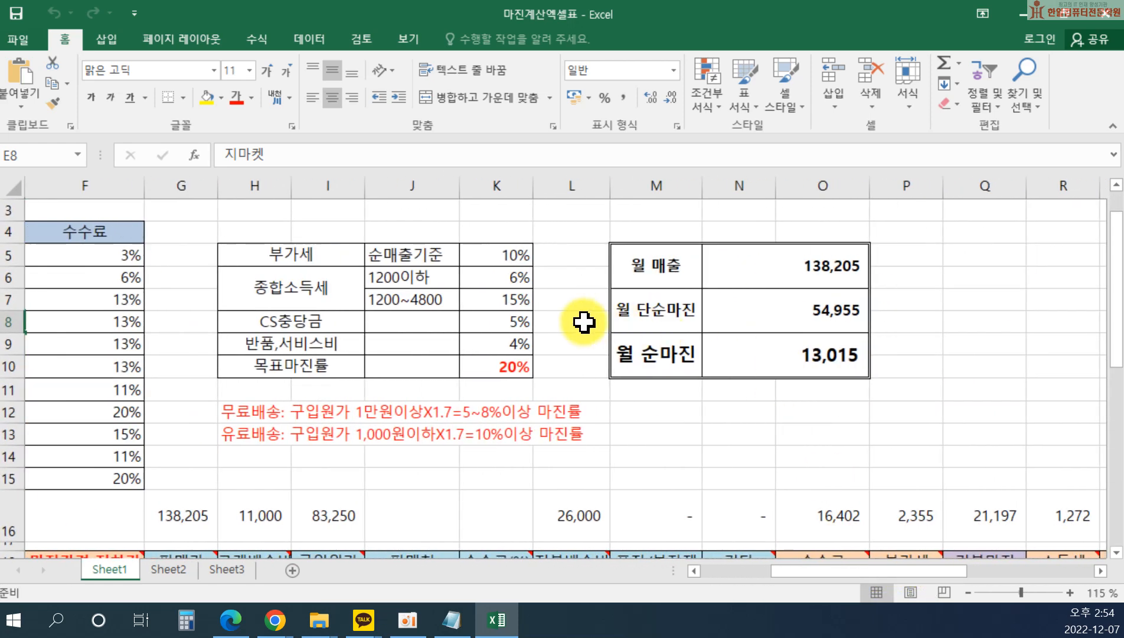
left_click(484, 260)
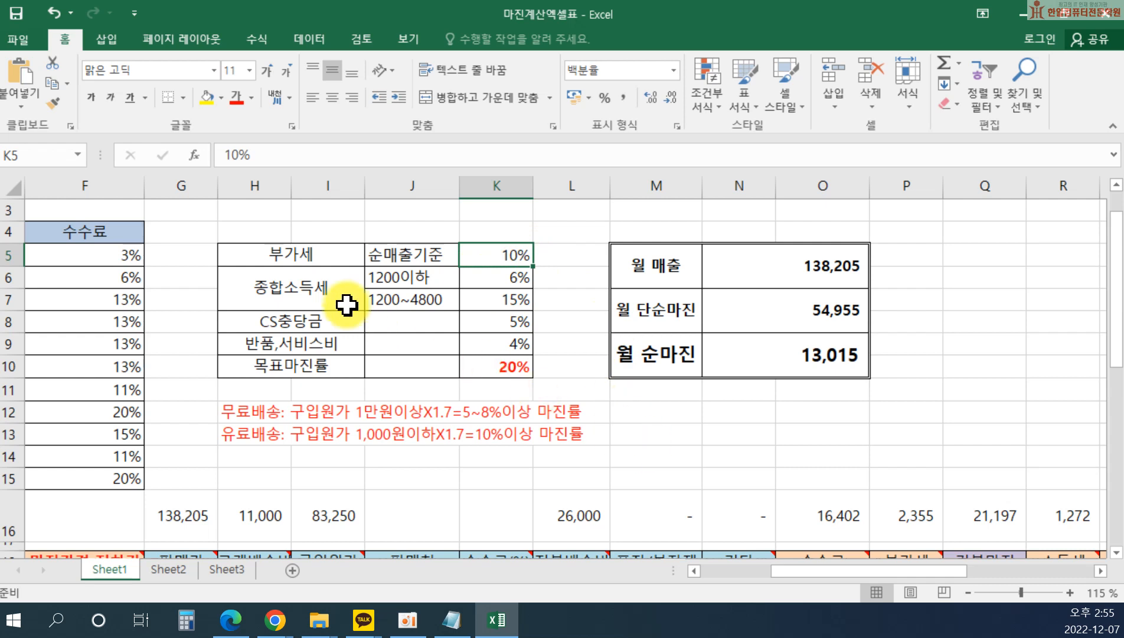
left_click(316, 292)
left_click(393, 282)
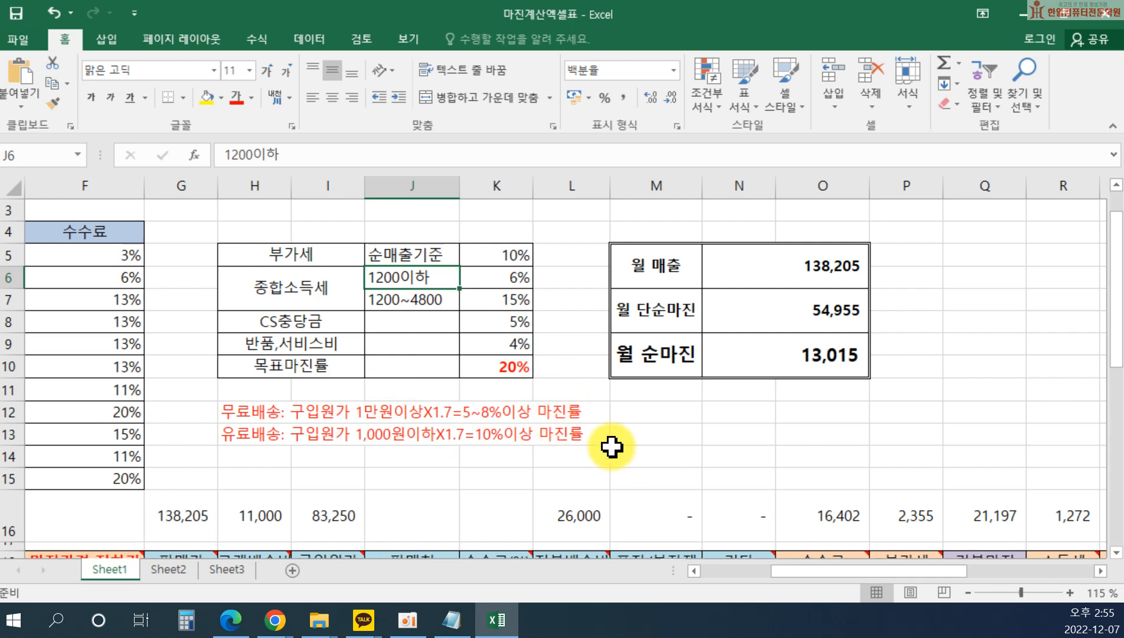
left_click(331, 369)
left_click(502, 368)
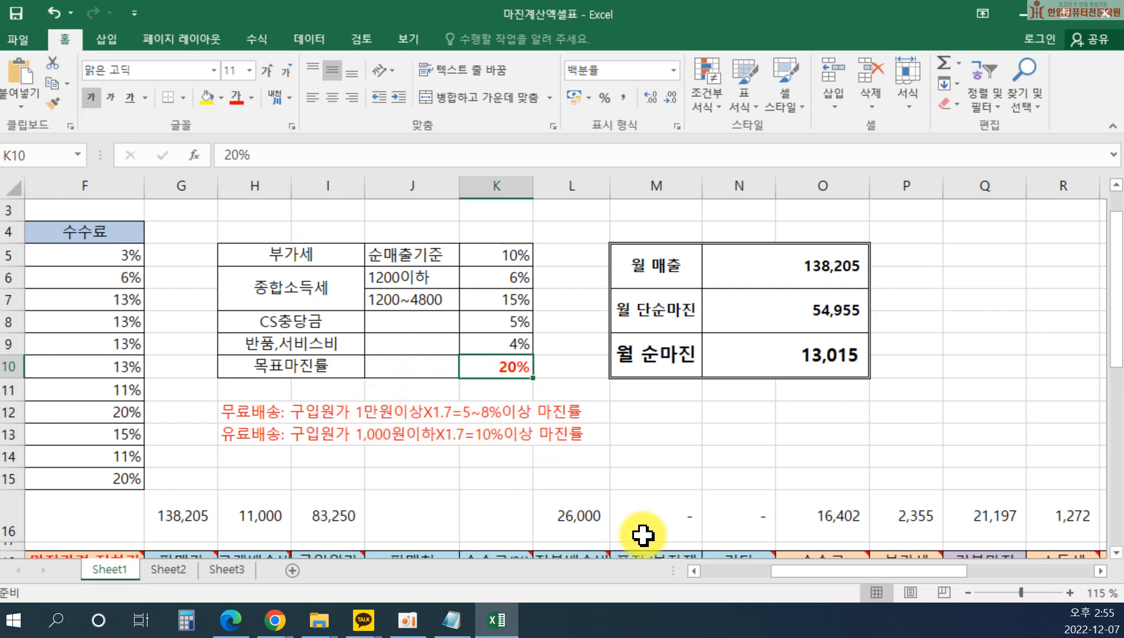
Examine the 무료배송 and 유료배송 margin notes and the sales ledger rows beneath them.
left_click_drag(803, 582, 771, 585)
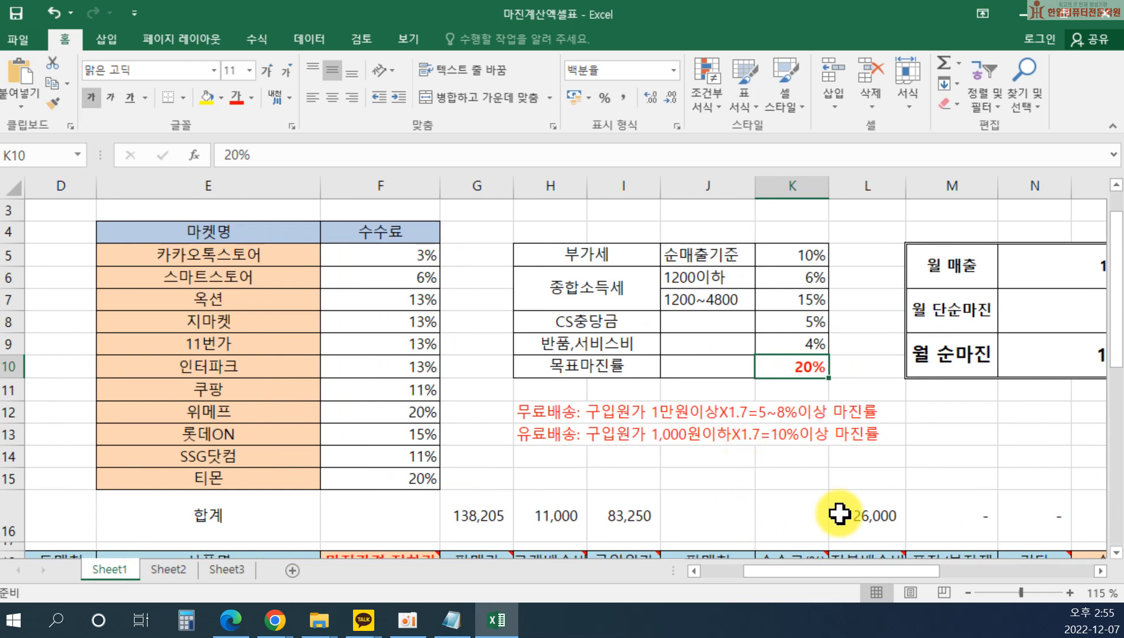
left_click(566, 415)
left_click(575, 450)
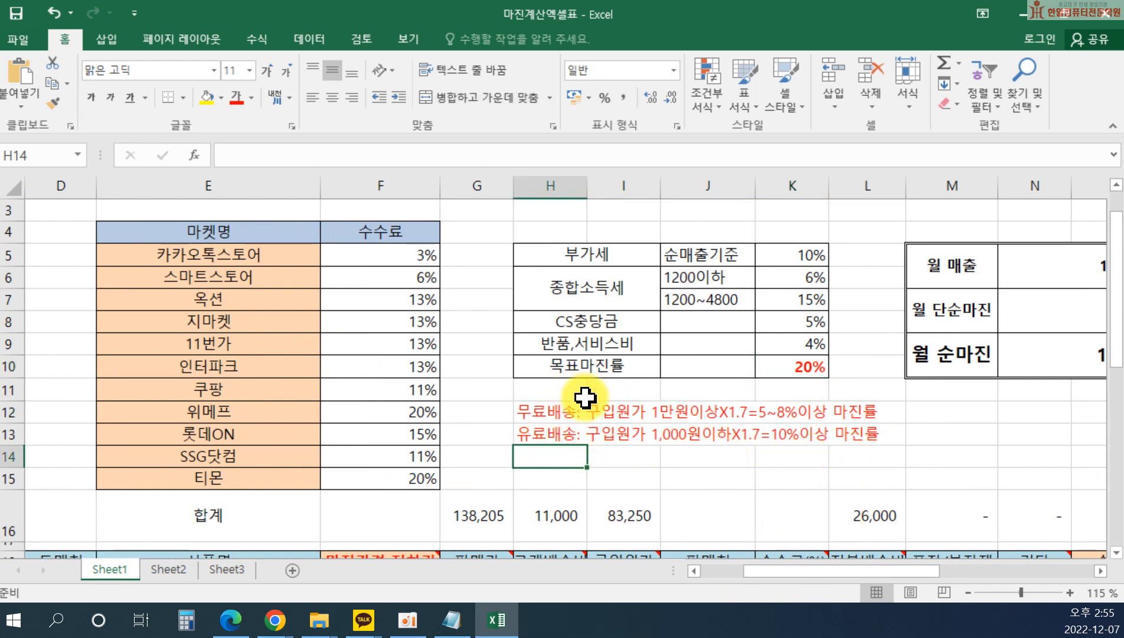
left_click_drag(771, 575, 728, 575)
scroll(696, 481, "down", 4)
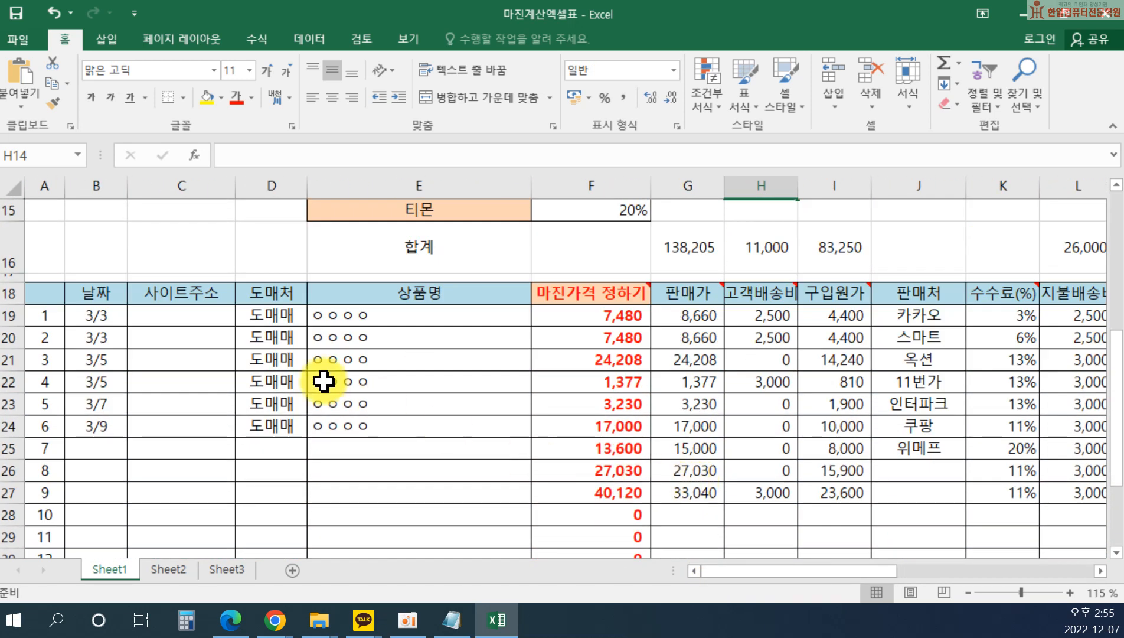
scroll(464, 469, "down", 2)
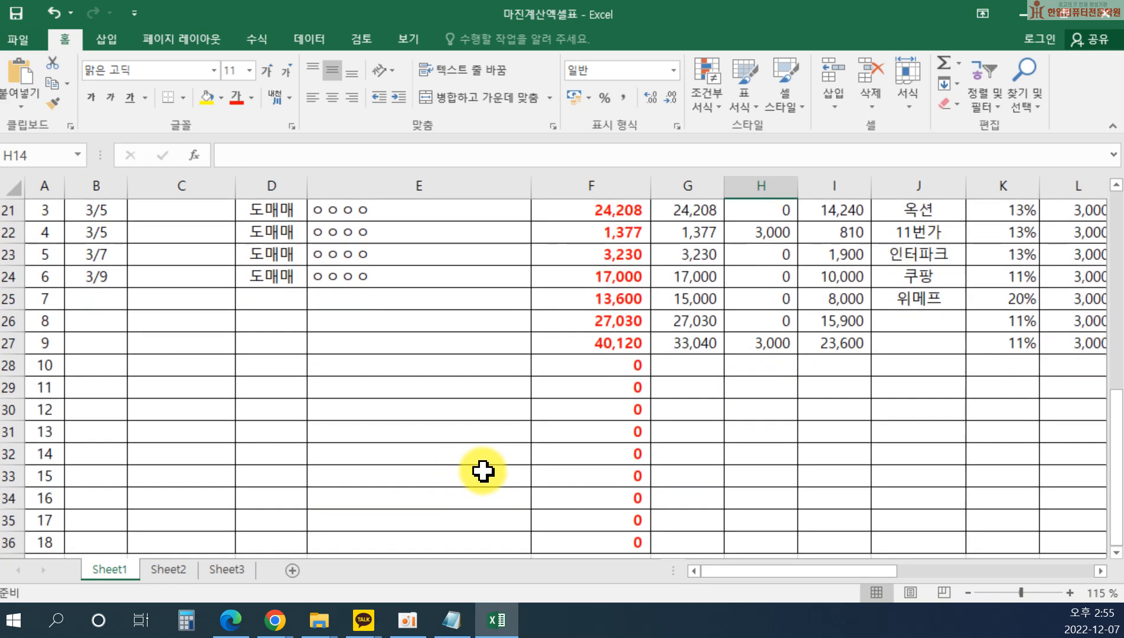
scroll(530, 470, "up", 3)
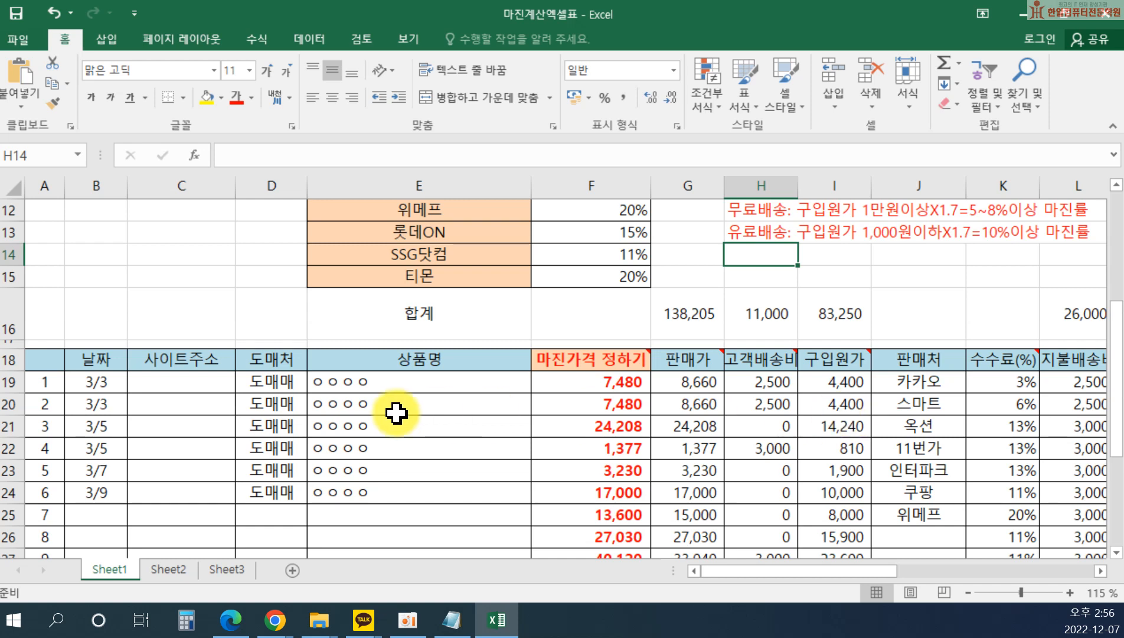
Set the 날짜 of the first ledger row, cell B19, to 12/7.
left_click(98, 383)
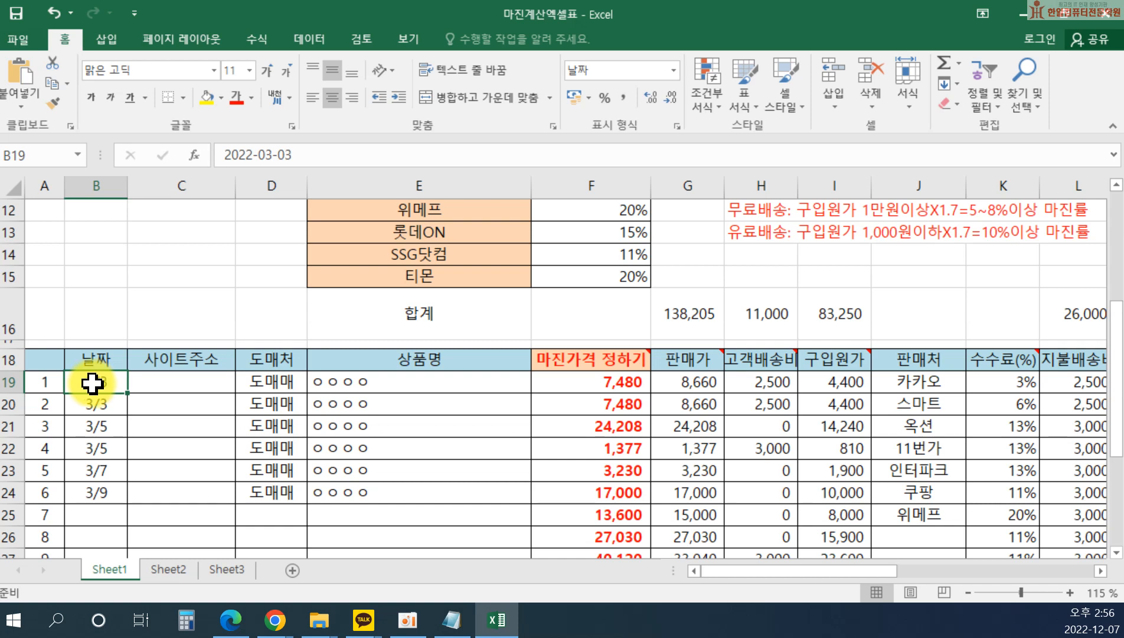
double_click(92, 383)
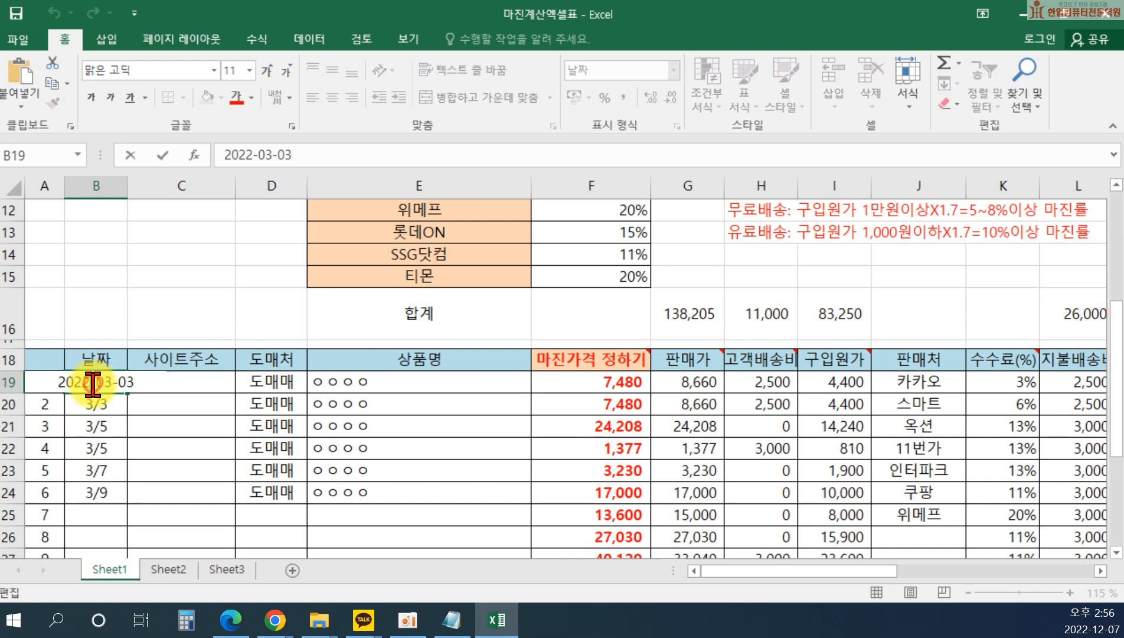
left_click(249, 470)
left_click(93, 386)
type("12/7")
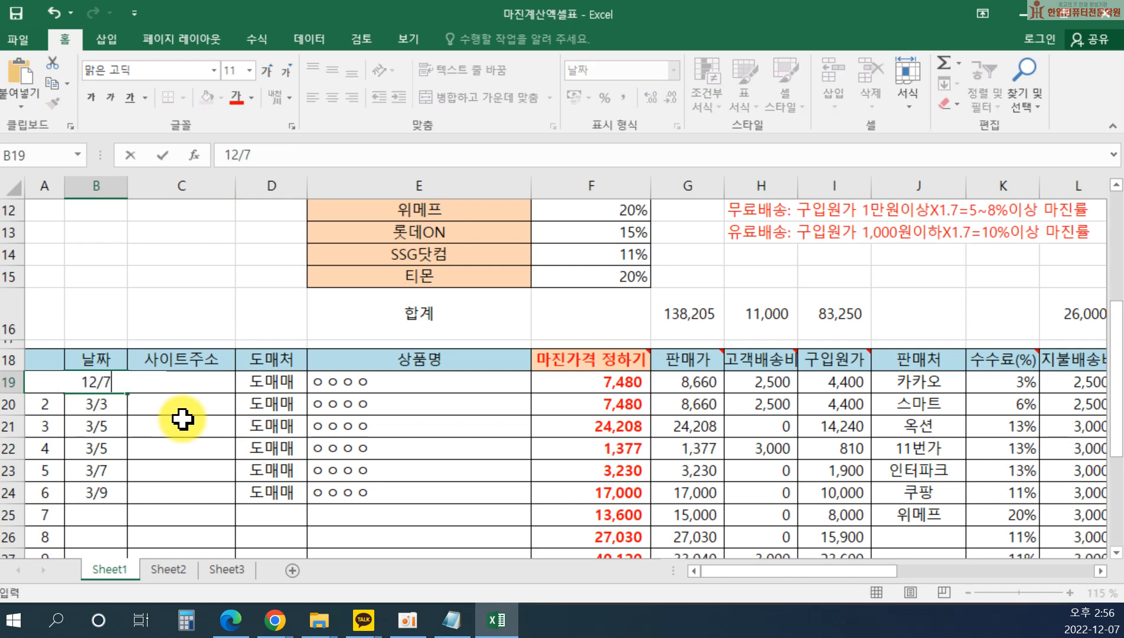
key("Return")
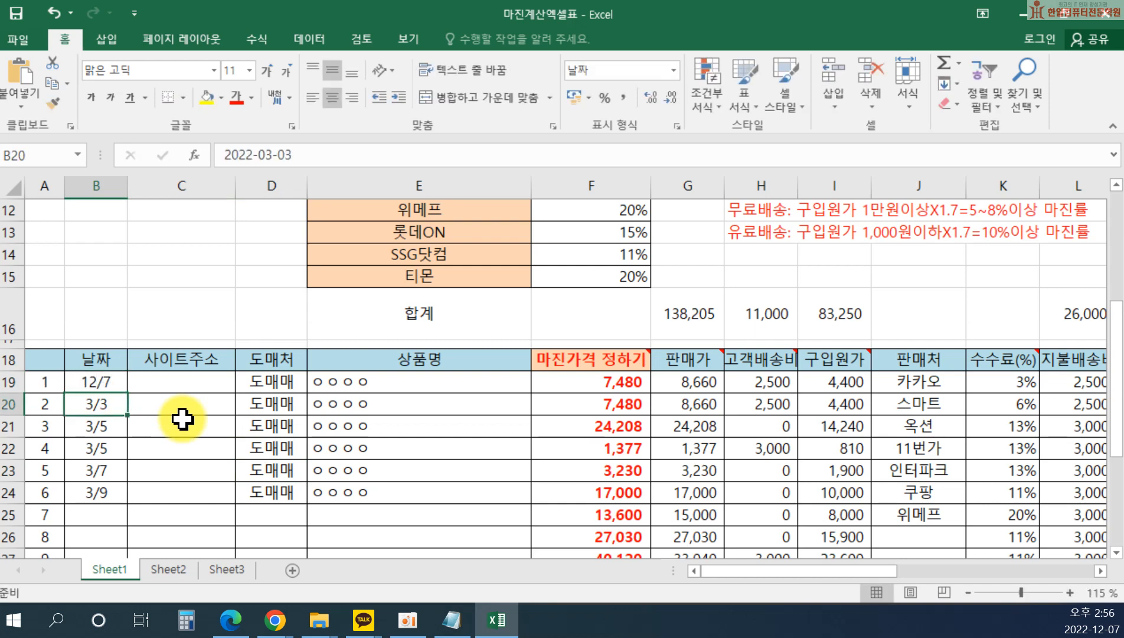
double_click(179, 382)
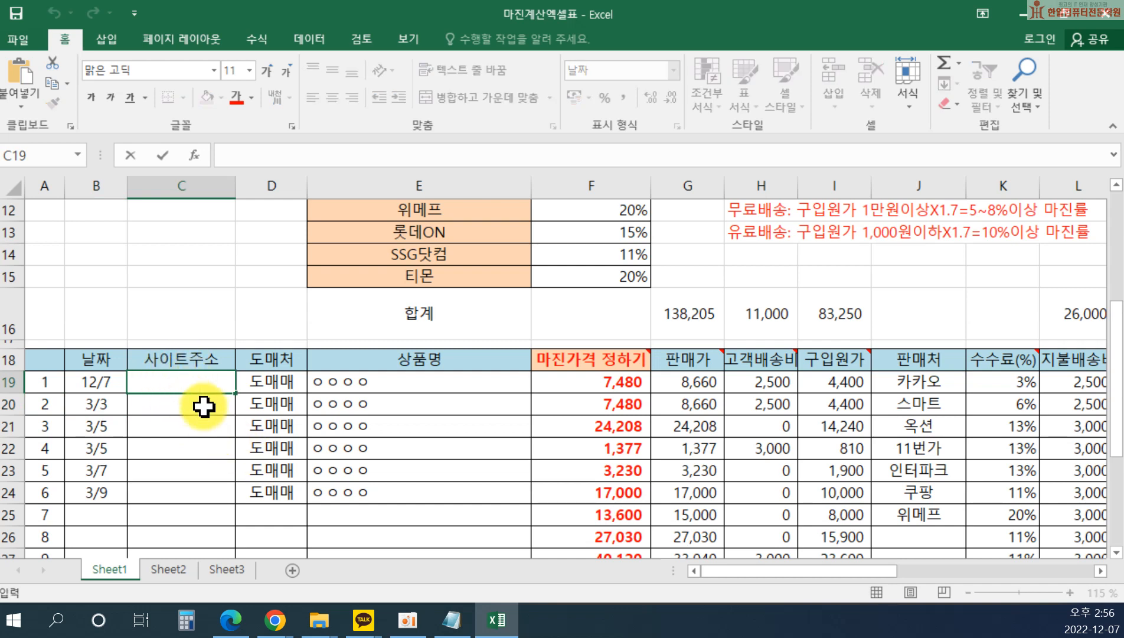
type("http://domeggook.com/11703701?from=popular100")
key("Return")
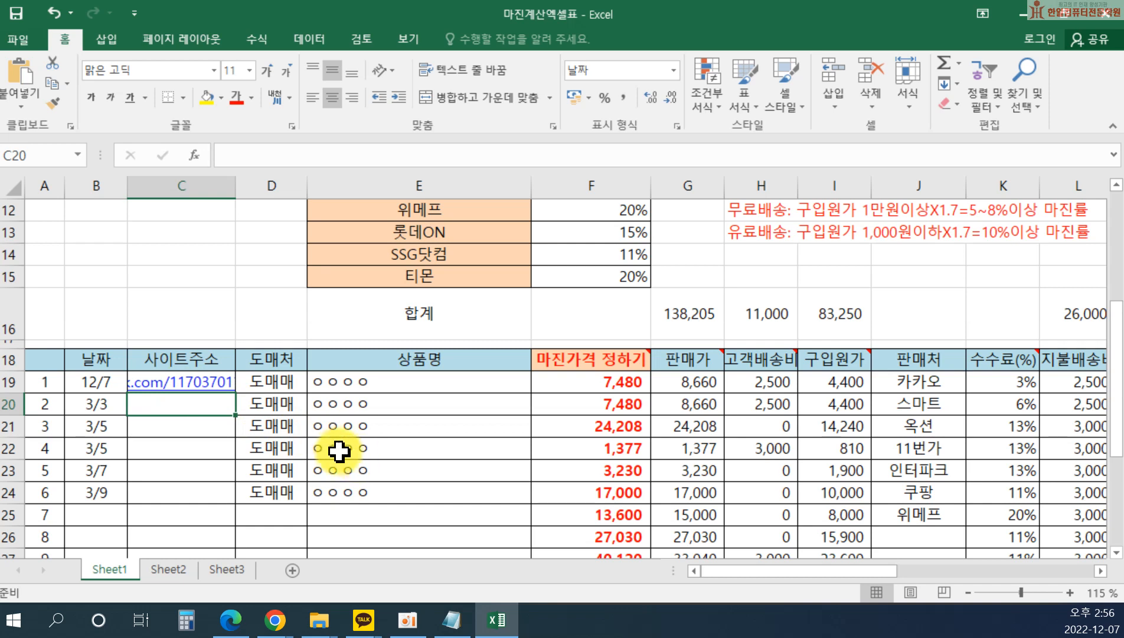
left_click(190, 395)
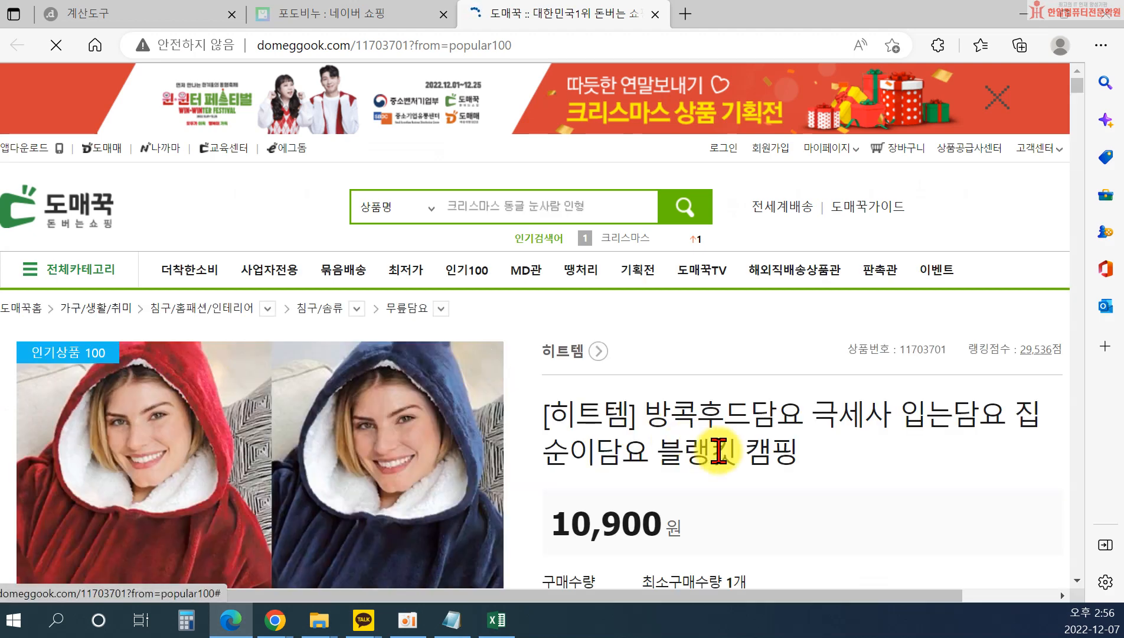
scroll(757, 474, "down", 2)
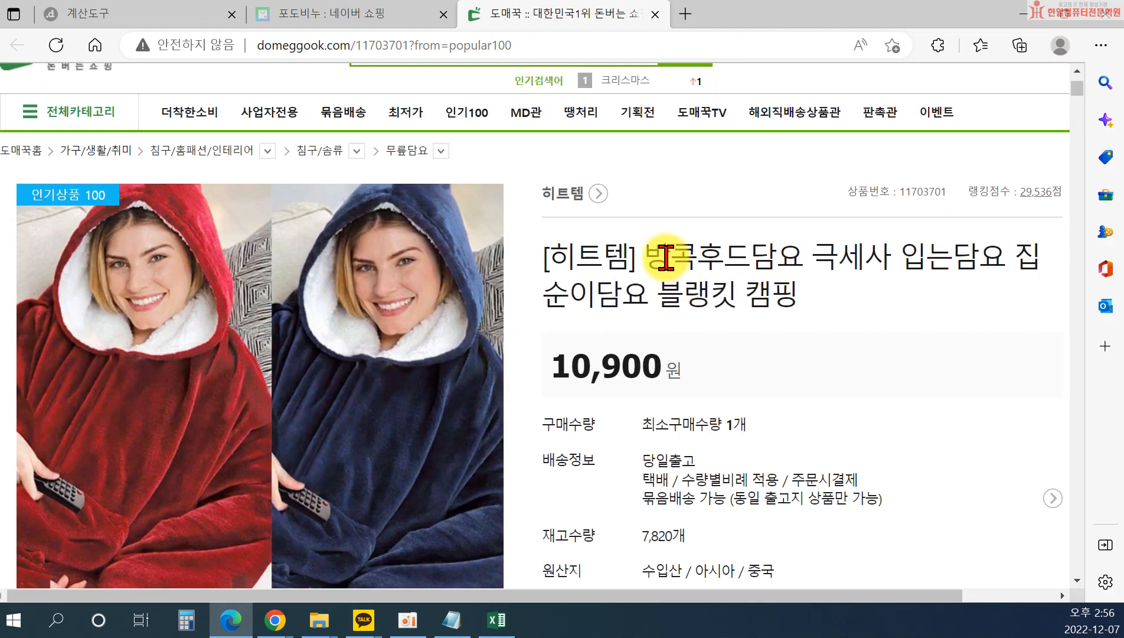
Close the product page, return to the workbook and set the first row's 도매처 in cell D19 to 도매꾹.
left_click(655, 14)
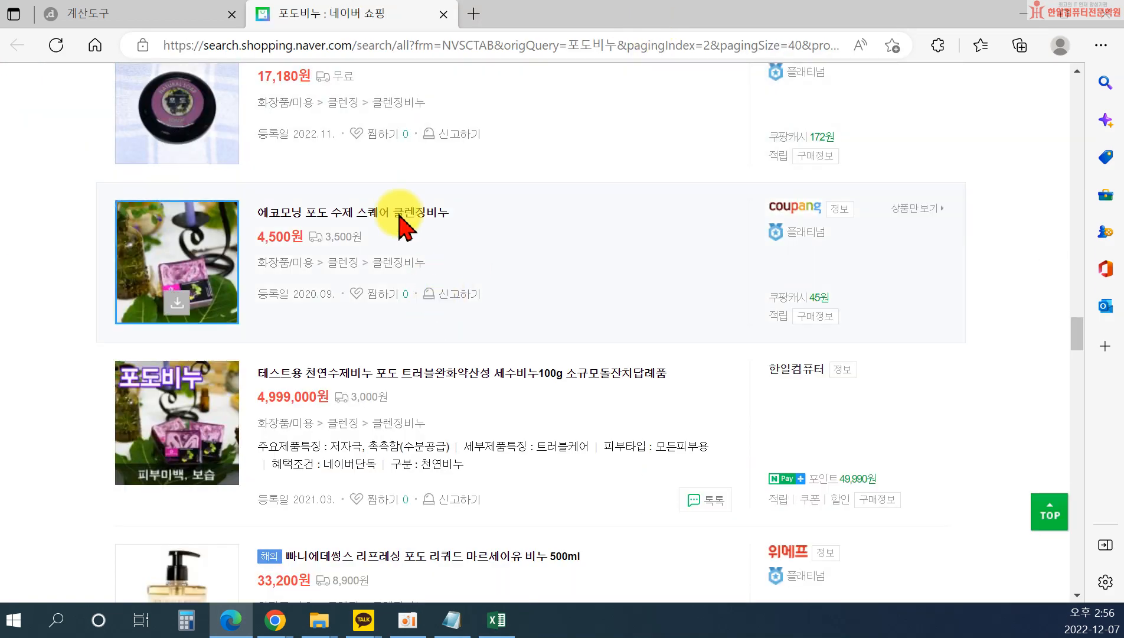
left_click(496, 620)
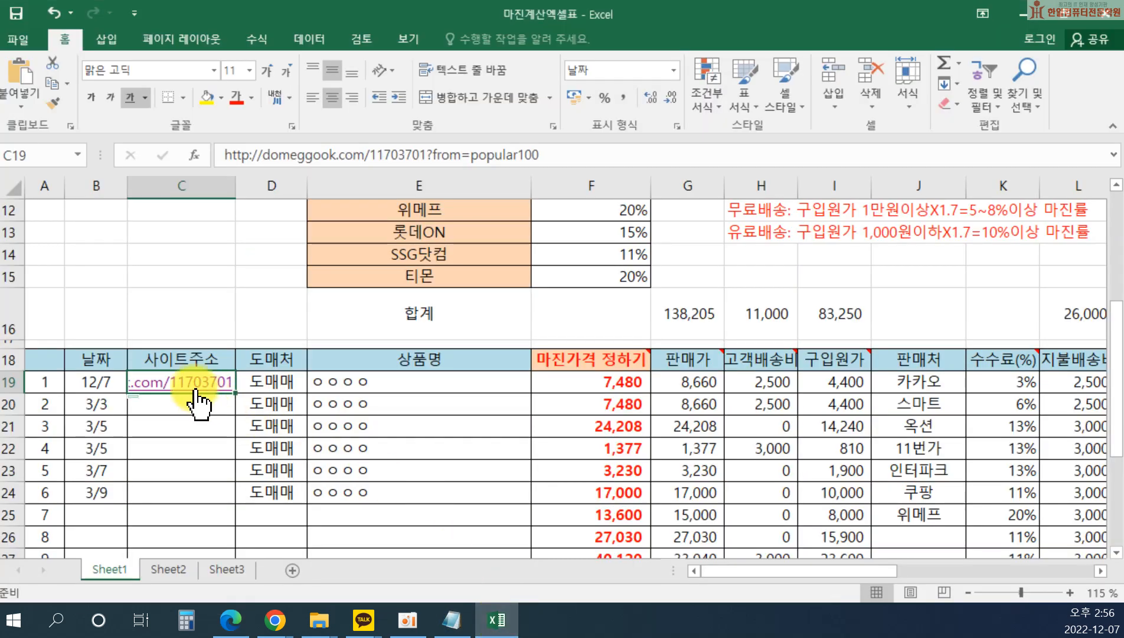
left_click(269, 385)
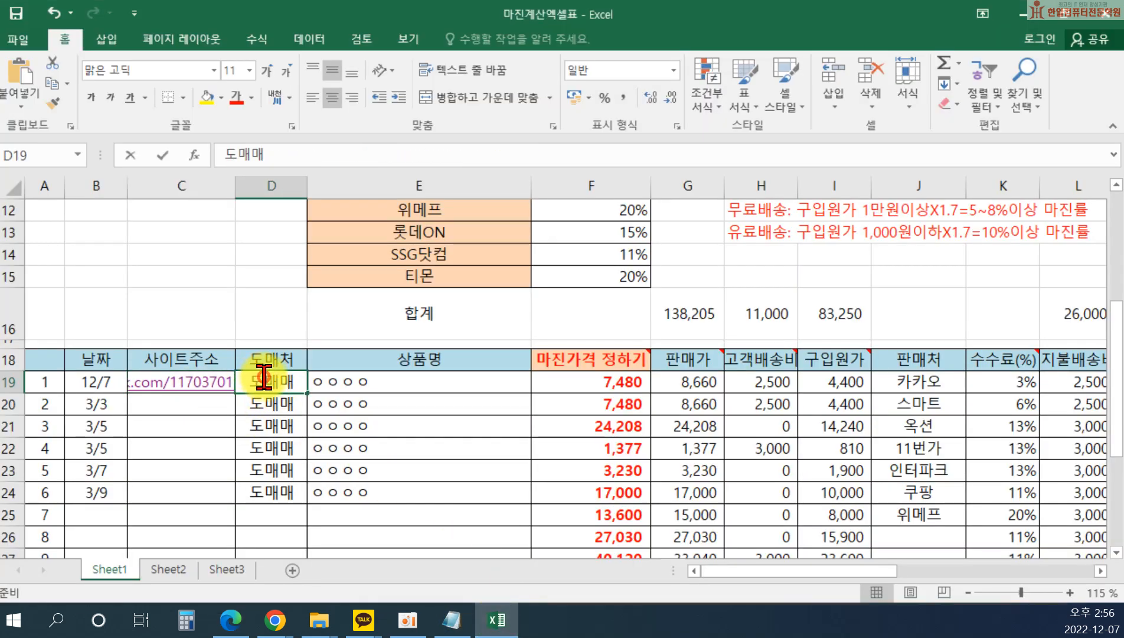
double_click(298, 383)
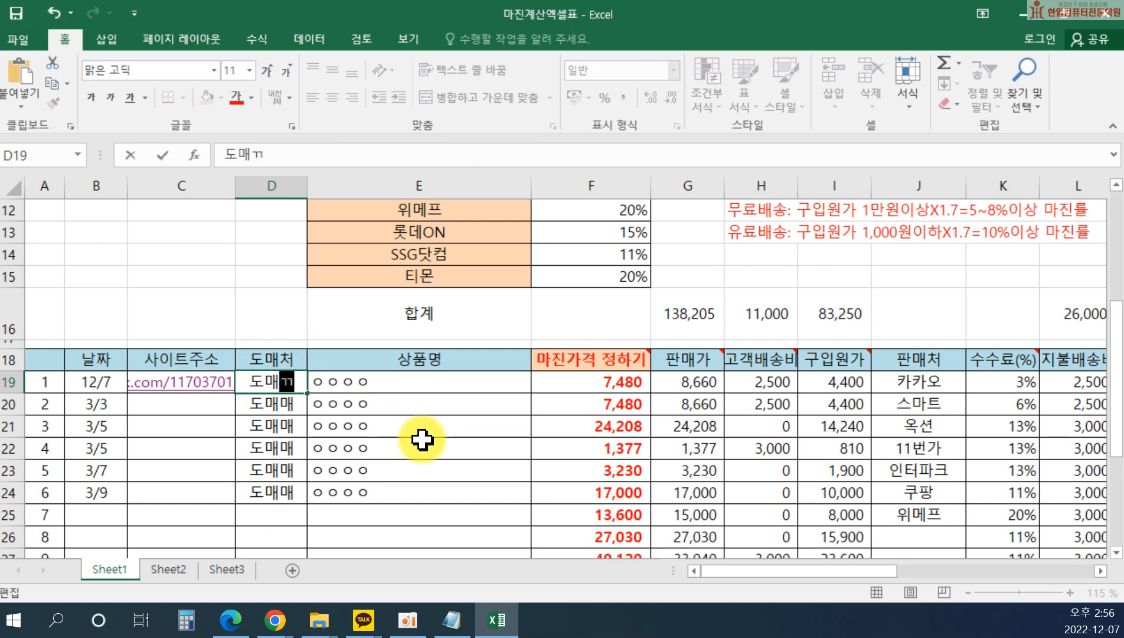
key("Return")
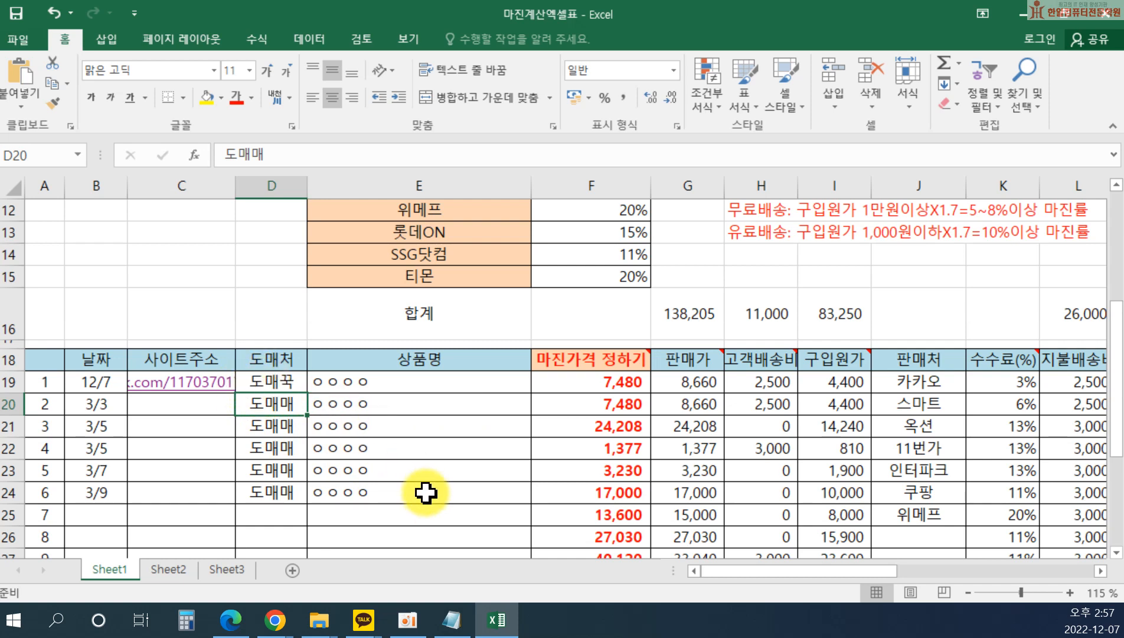
Copy the product title from the 도매꾹 page and enter 방콕후드담요 극세사 입는담요 집순이담요 블랭킷 캠핑 as the 상품명 in cell E19.
left_click(373, 379)
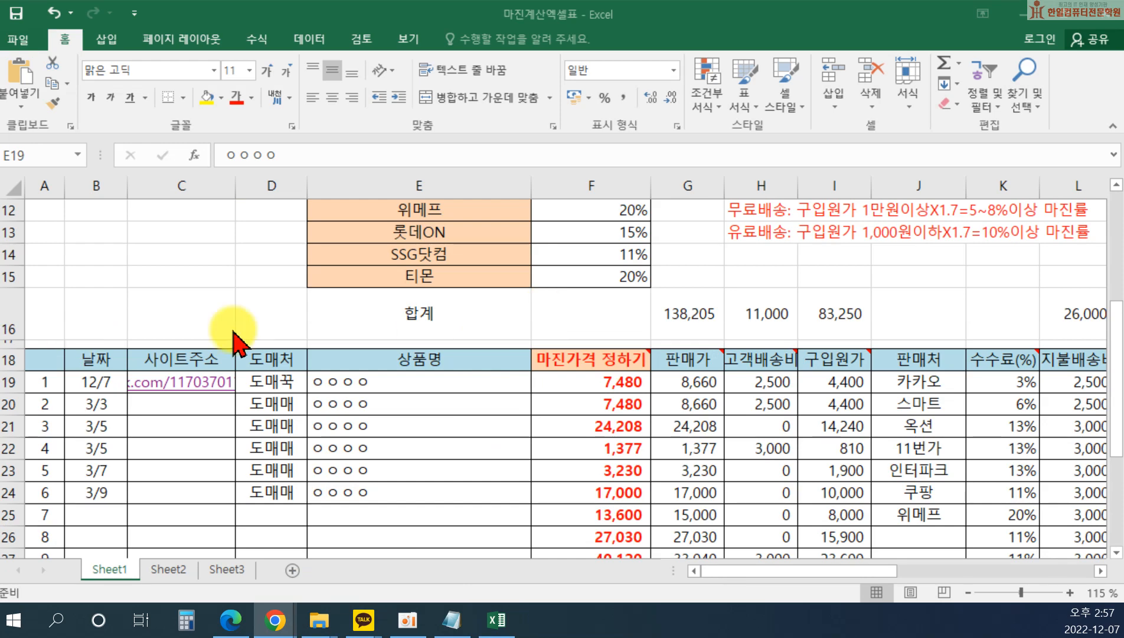
left_click_drag(233, 332, 306, 5)
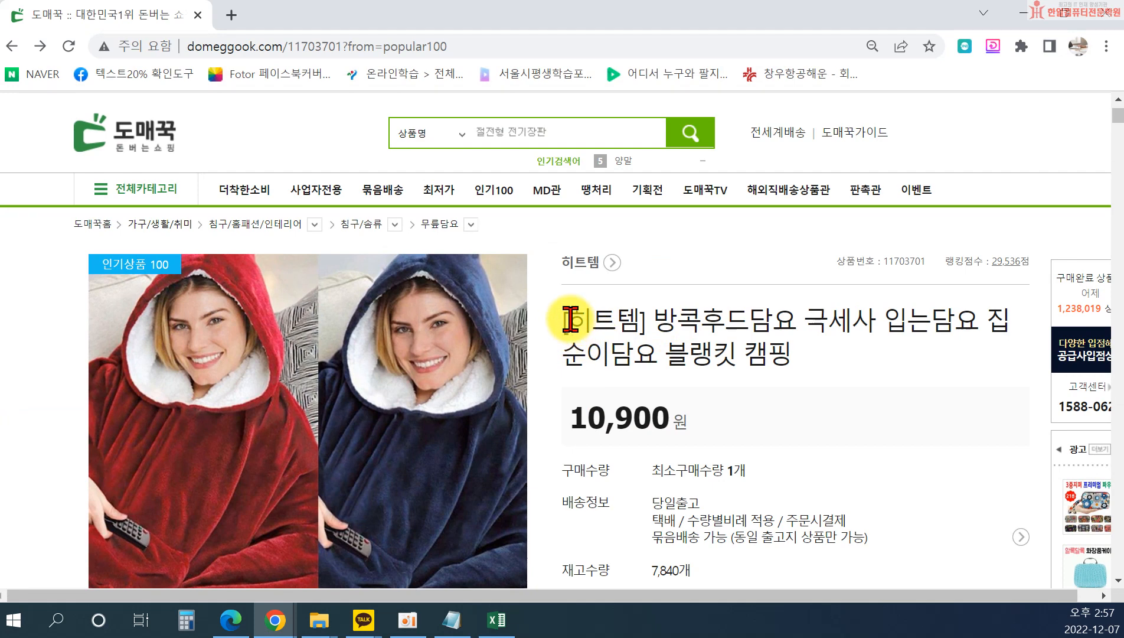
left_click_drag(658, 319, 812, 364)
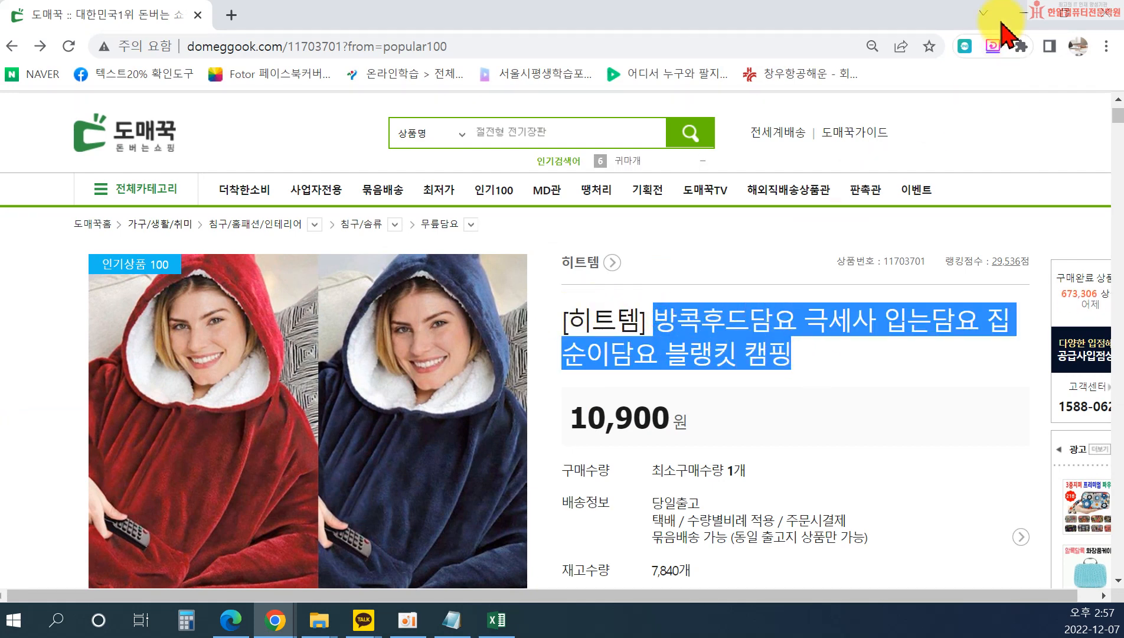
left_click(1020, 13)
double_click(325, 382)
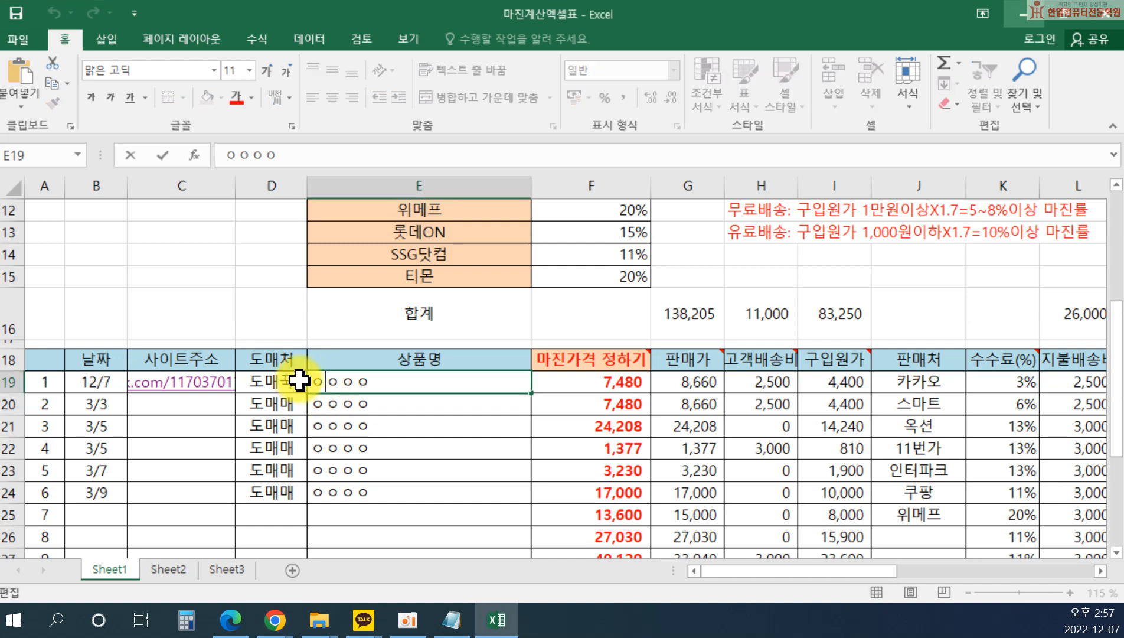
left_click_drag(311, 381, 410, 384)
type("방콕후드담요 극세사 입는담요 집순이담요 블랭킷 캠핑")
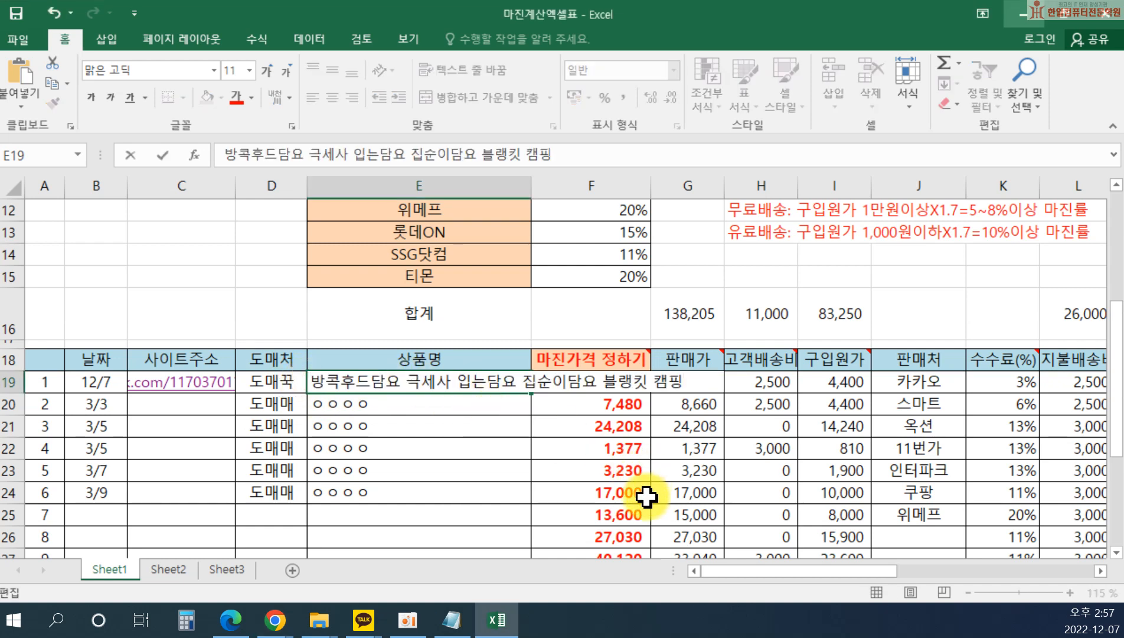
left_click(647, 496)
Widen the 상품명 column E so the full product name in E19 fits.
left_click(522, 383)
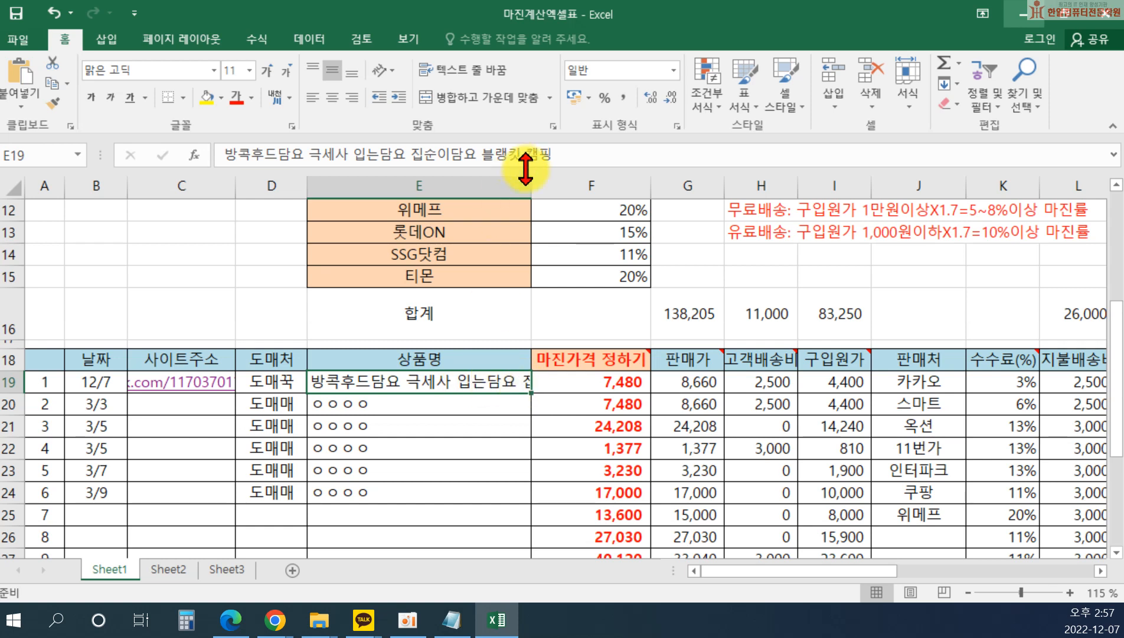
left_click_drag(528, 181, 692, 184)
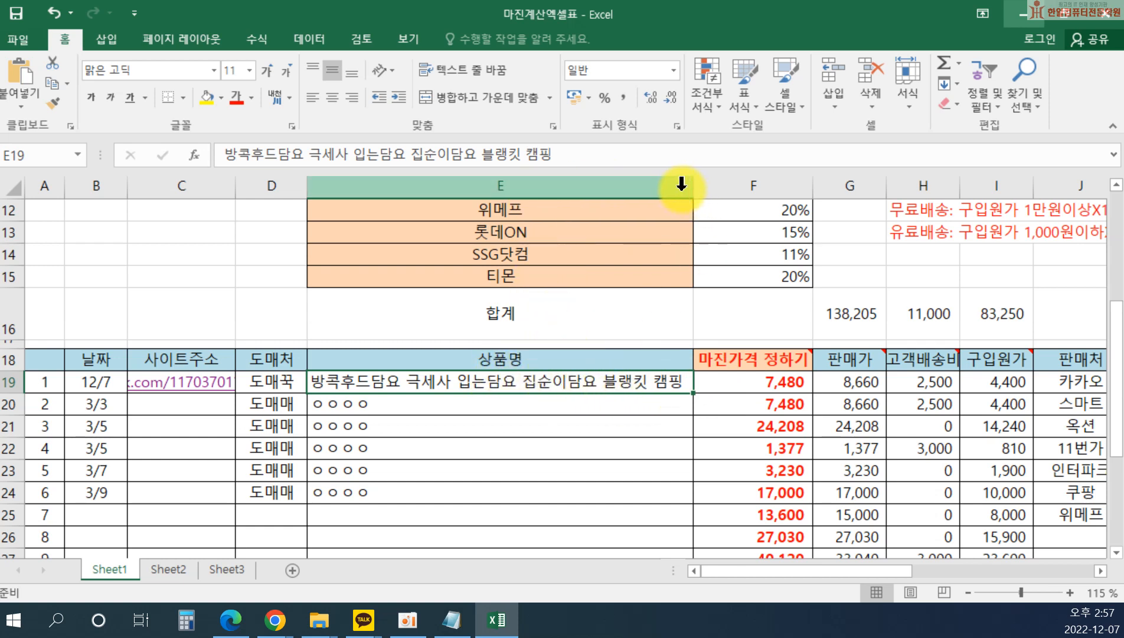
mouse_move(693, 187)
left_mouse_down()
mouse_move(719, 188)
mouse_move(702, 189)
left_mouse_up()
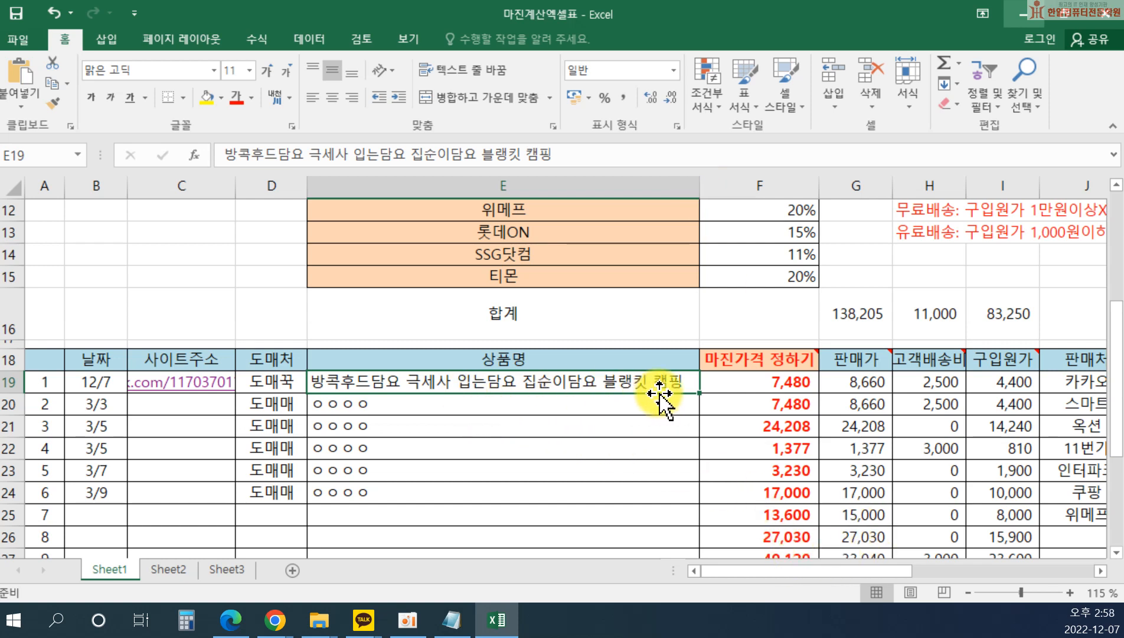
Examine the 마진가격 정하기 formula in F19, its 구입원가 input and the header notes on 판매가, 고객배송비 and 구입원가.
left_click_drag(834, 567, 905, 550)
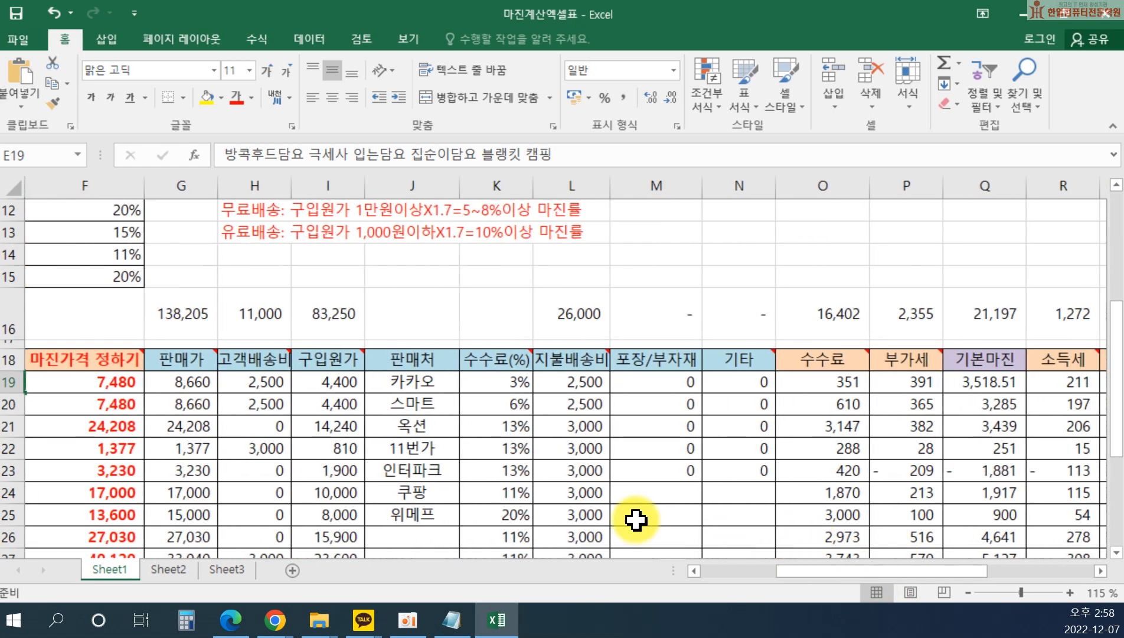
left_click(695, 570)
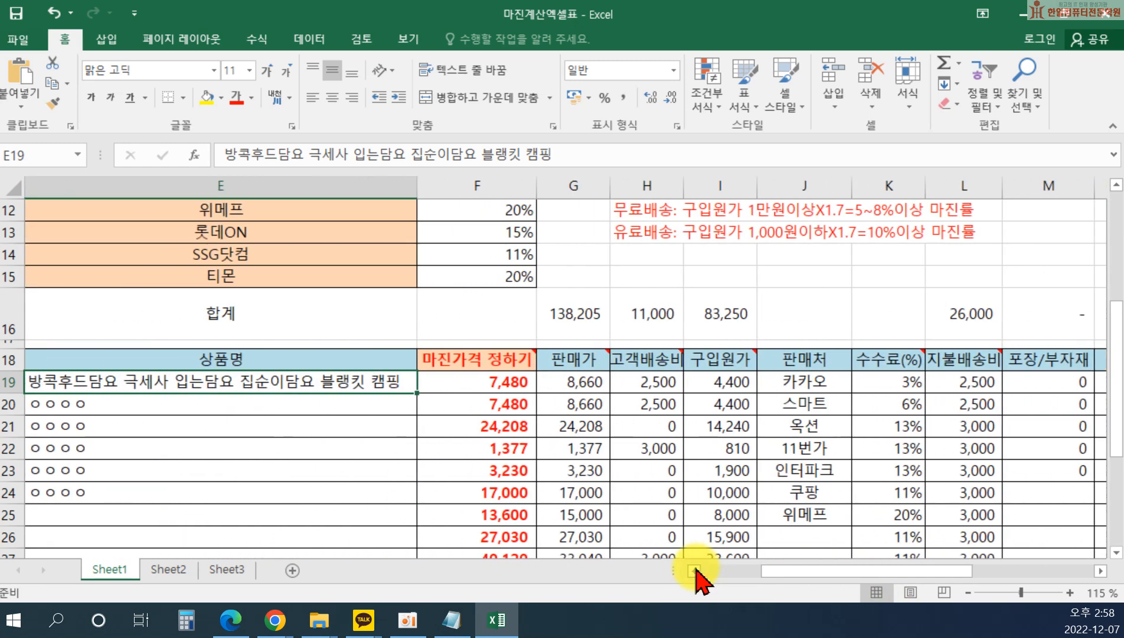
left_click(483, 382)
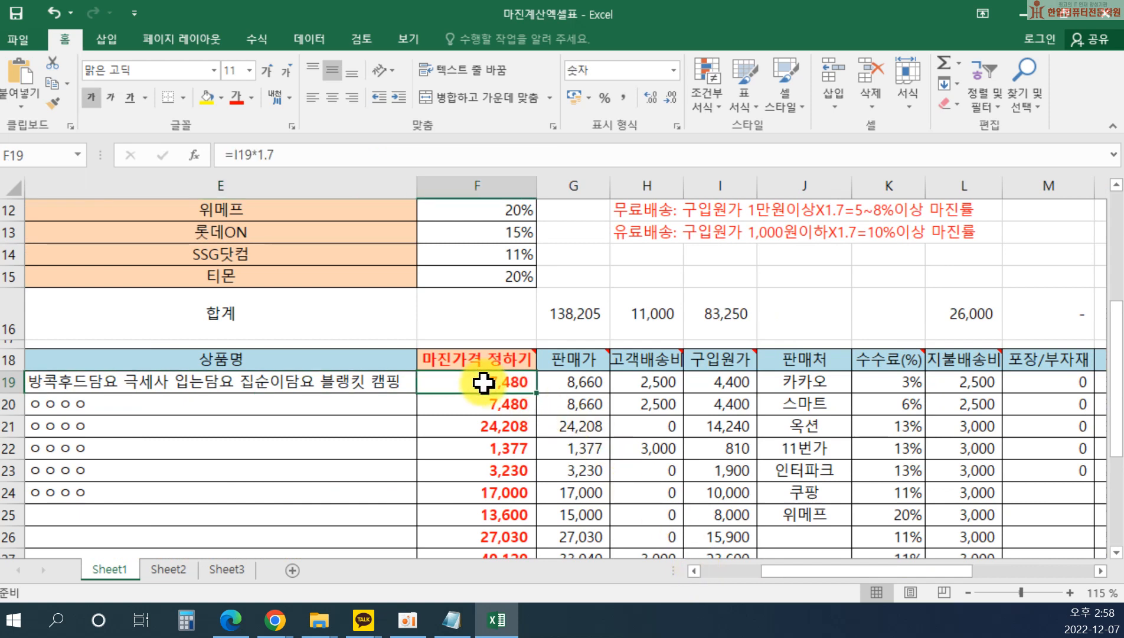
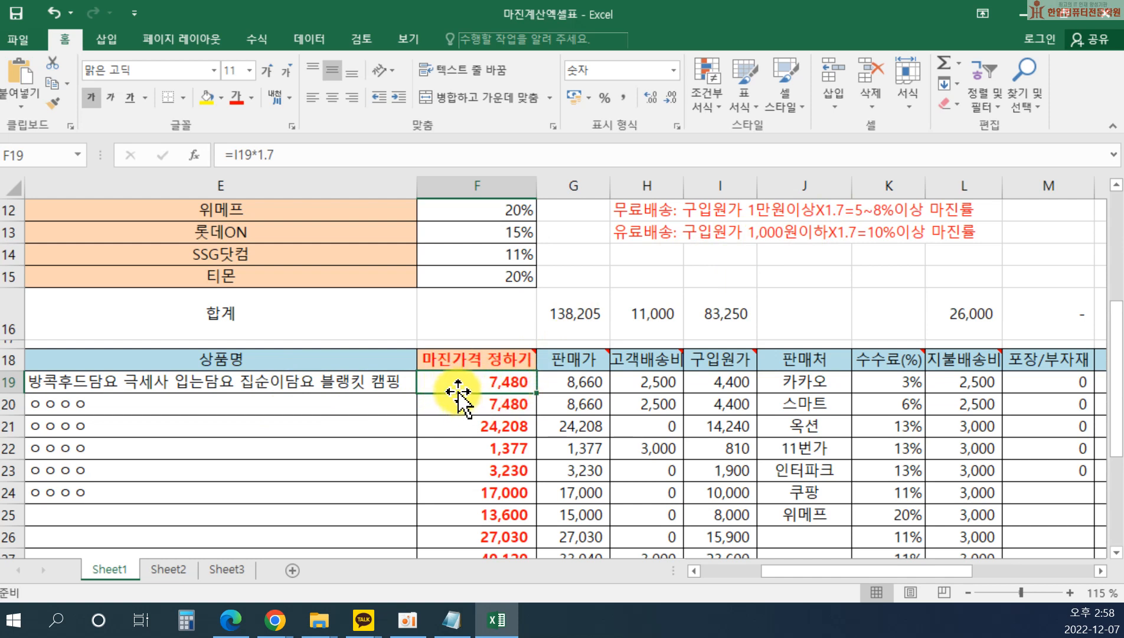
left_click(712, 382)
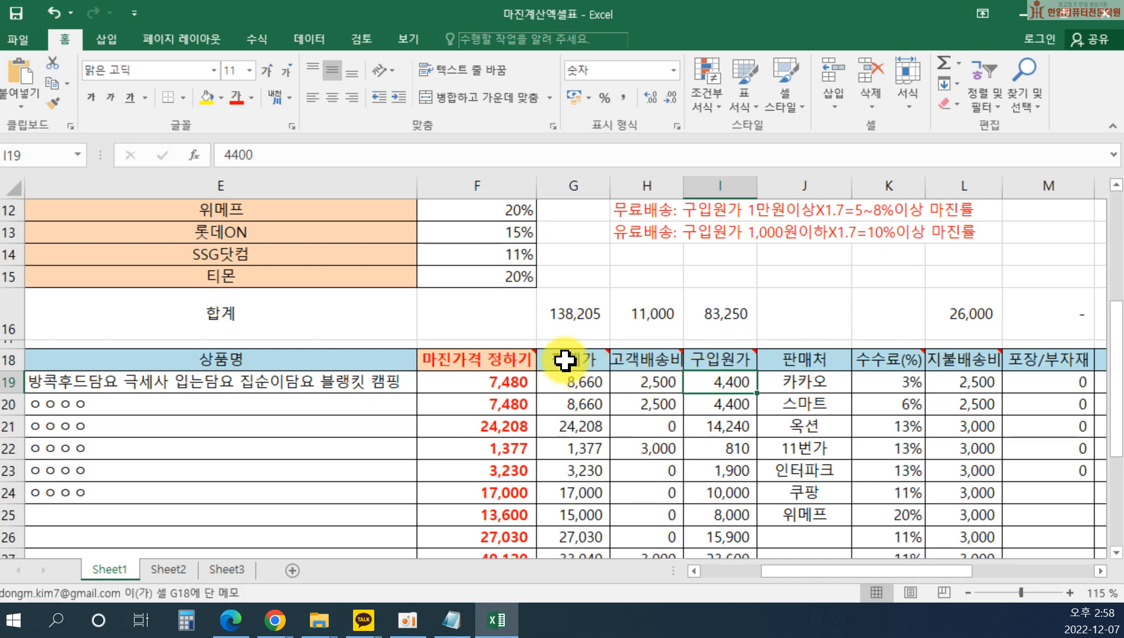
mouse_move(525, 356)
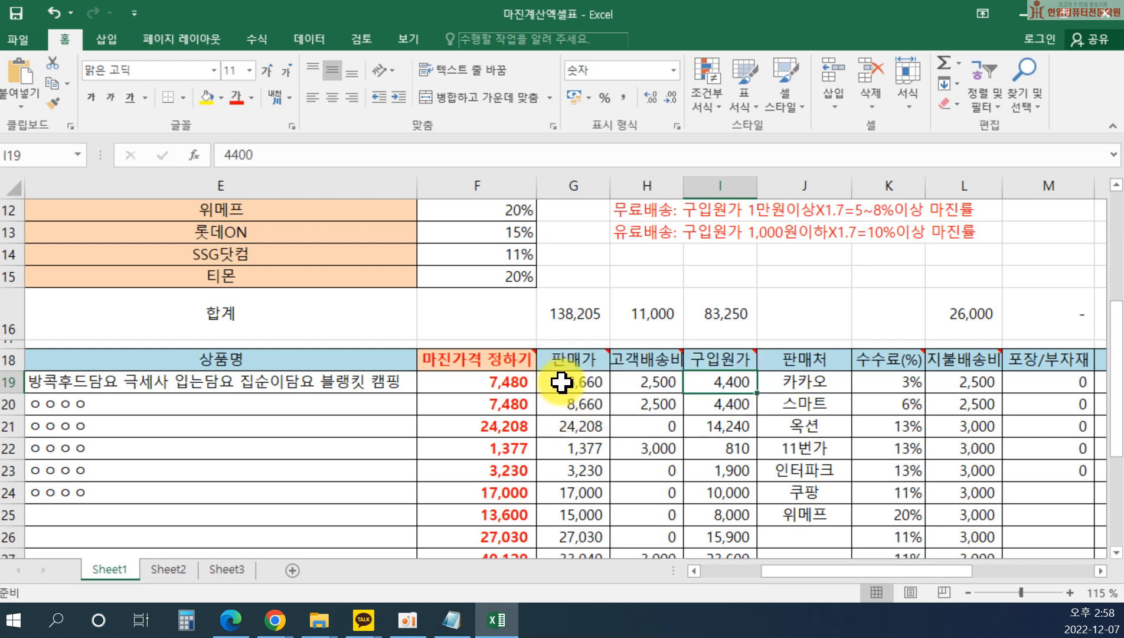
mouse_move(564, 358)
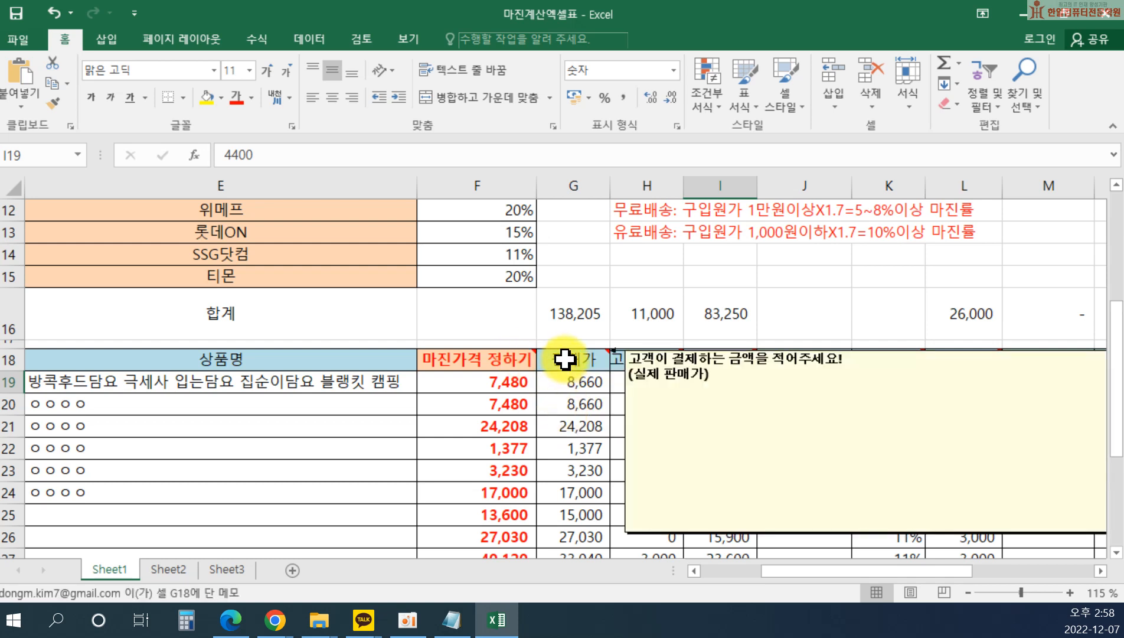
mouse_move(642, 352)
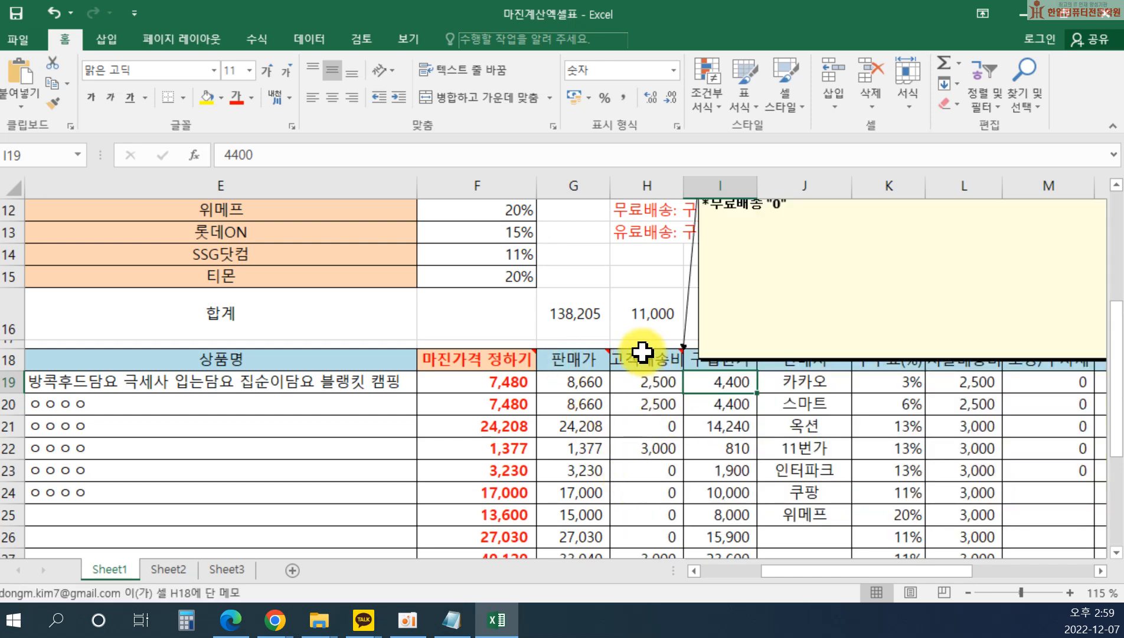
scroll(644, 352, "up", 1)
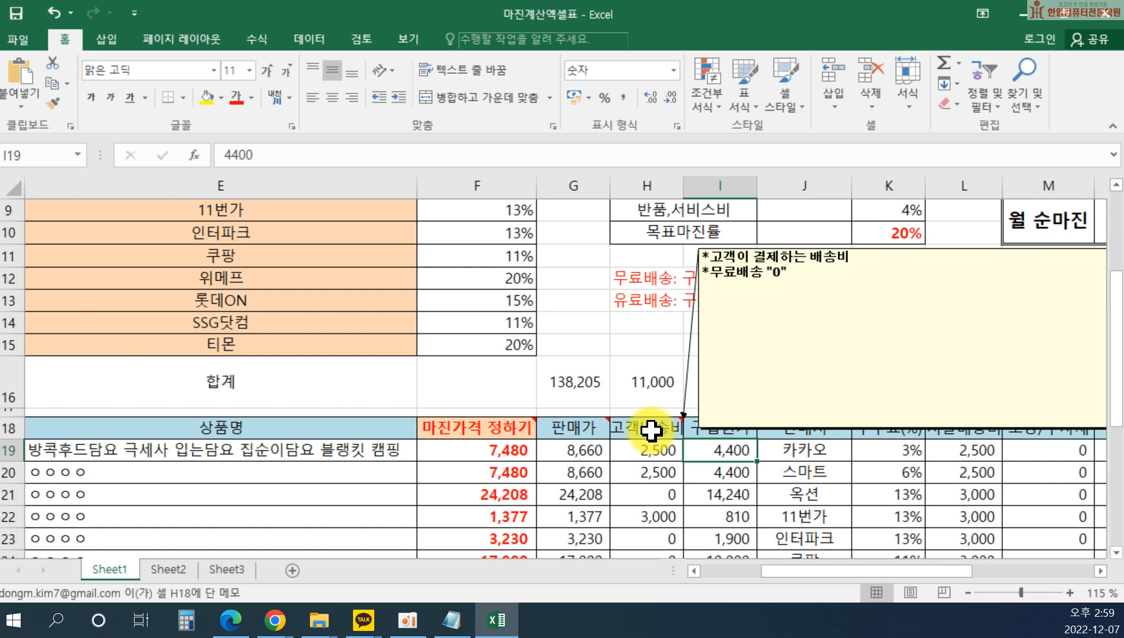
mouse_move(725, 427)
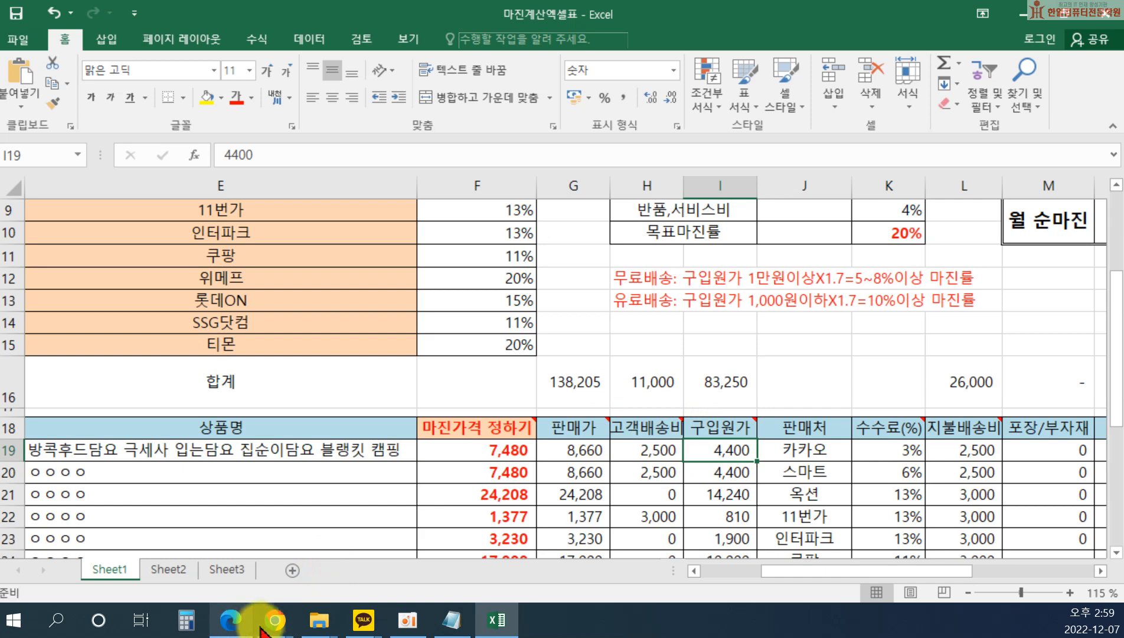
Look up the product's price on the 도매꾹 page and enter 10900 as the first row's 구입원가 in cell I19.
mouse_move(279, 617)
left_click(387, 538)
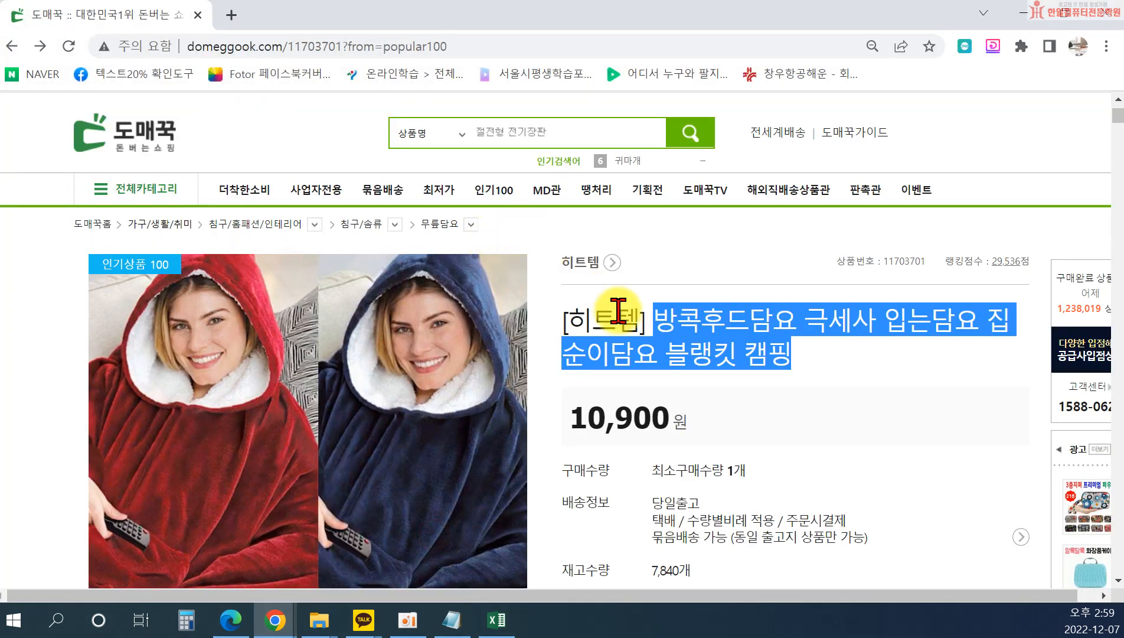
scroll(610, 319, "down", 1)
left_click_drag(574, 330, 671, 332)
right_click(631, 338)
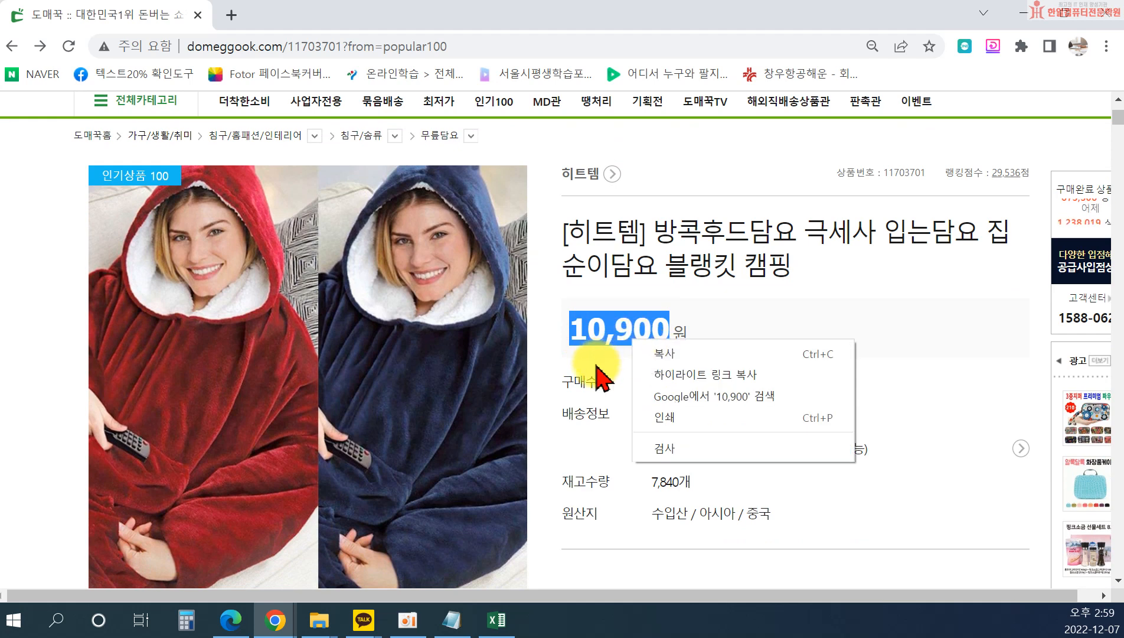
left_click(661, 354)
left_click(1027, 15)
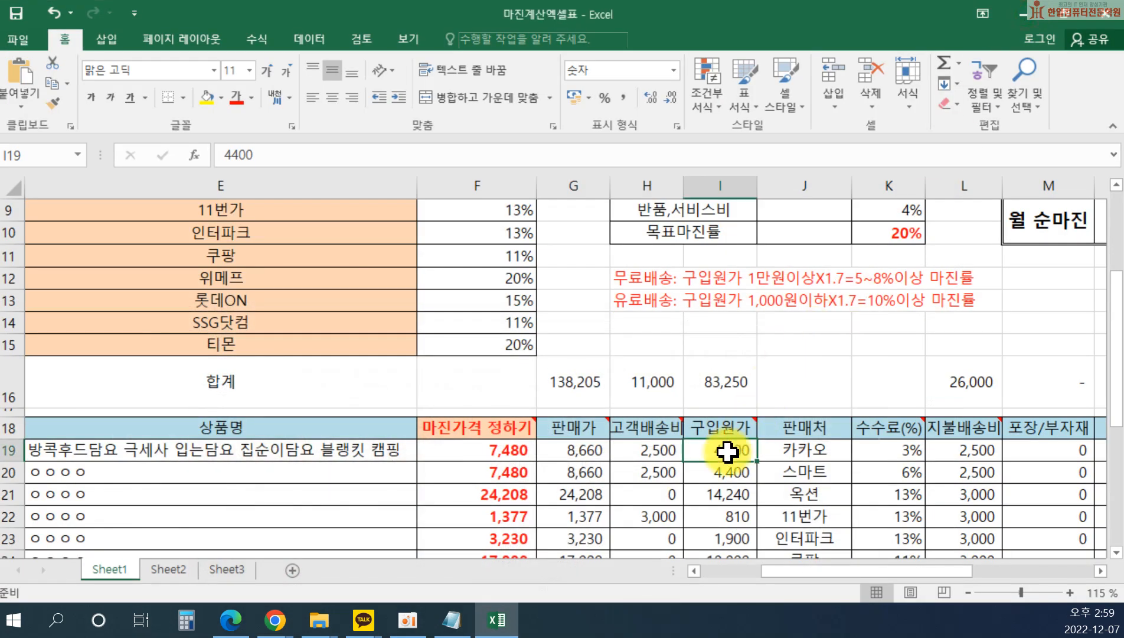
type("109")
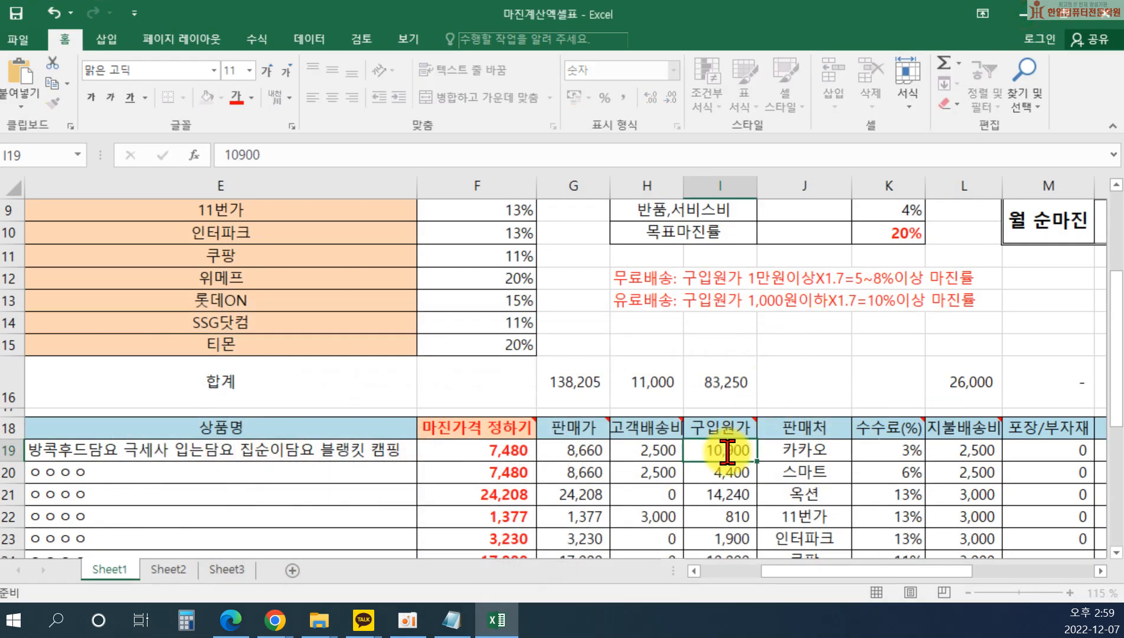
key("Return")
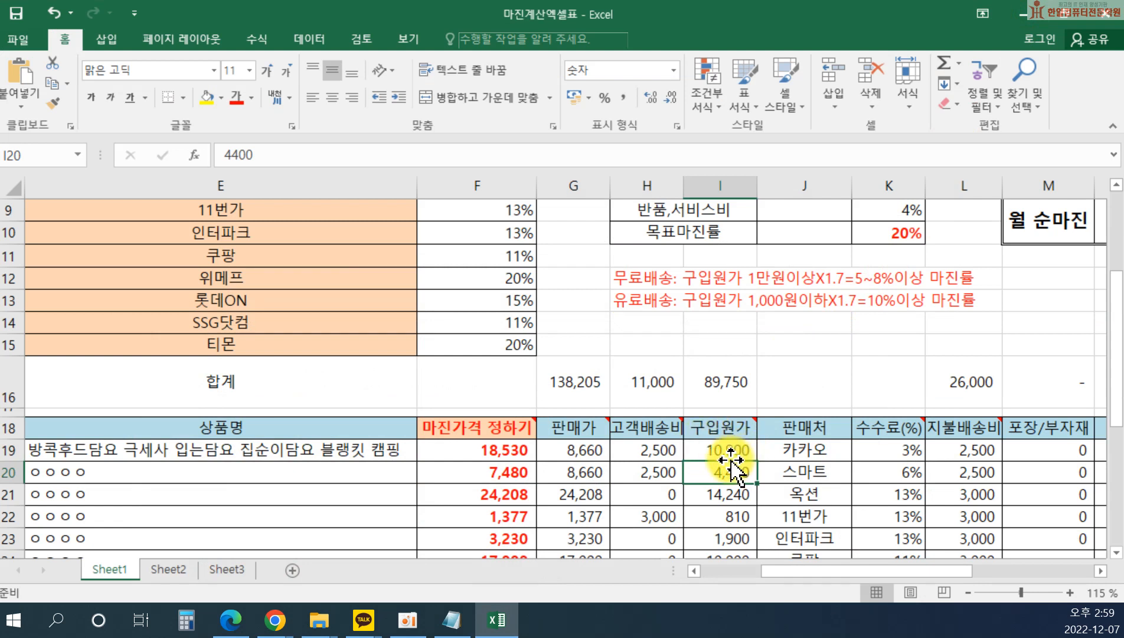
Set the first row's 판매처 in J19 to 스마트 and its 수수료(%) in K19 to 6%.
left_click(803, 450)
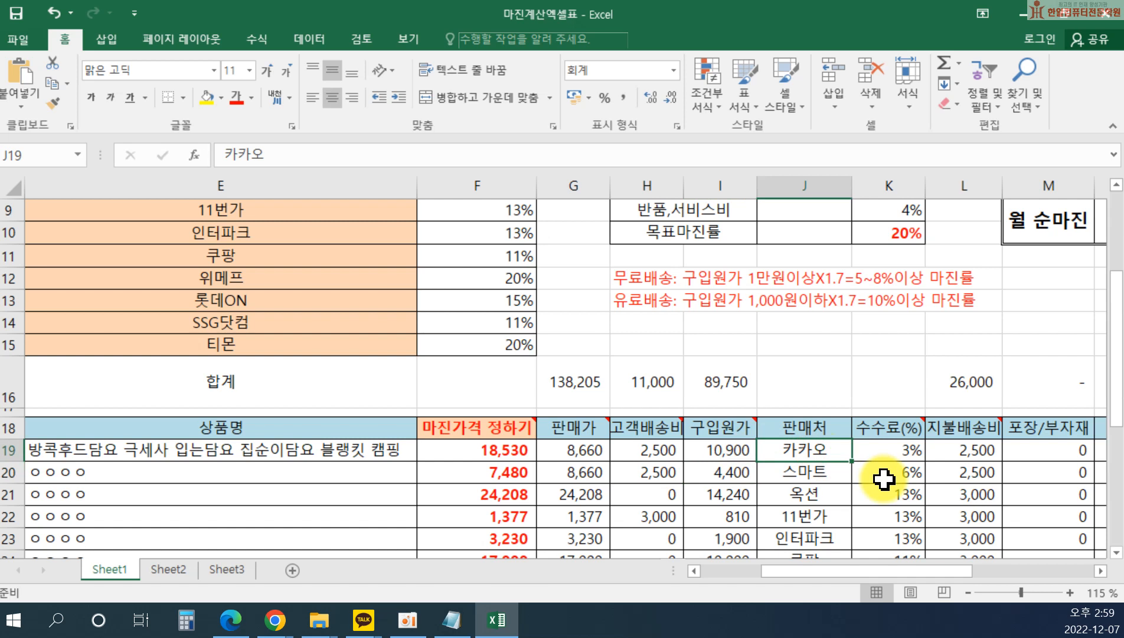
type("ㅅ")
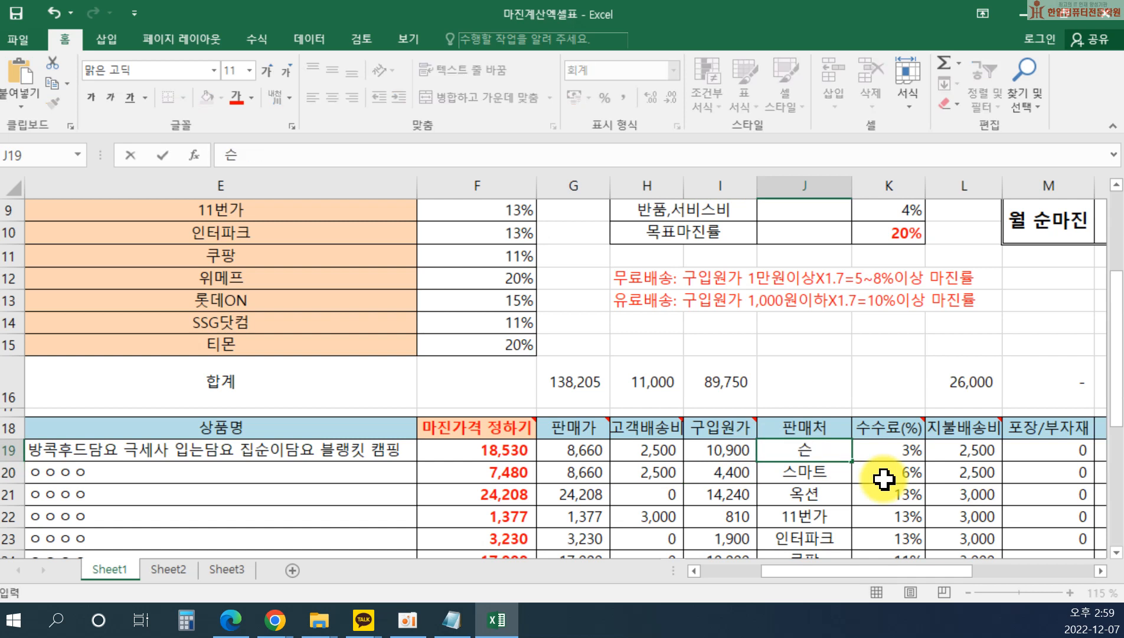
key("Tab")
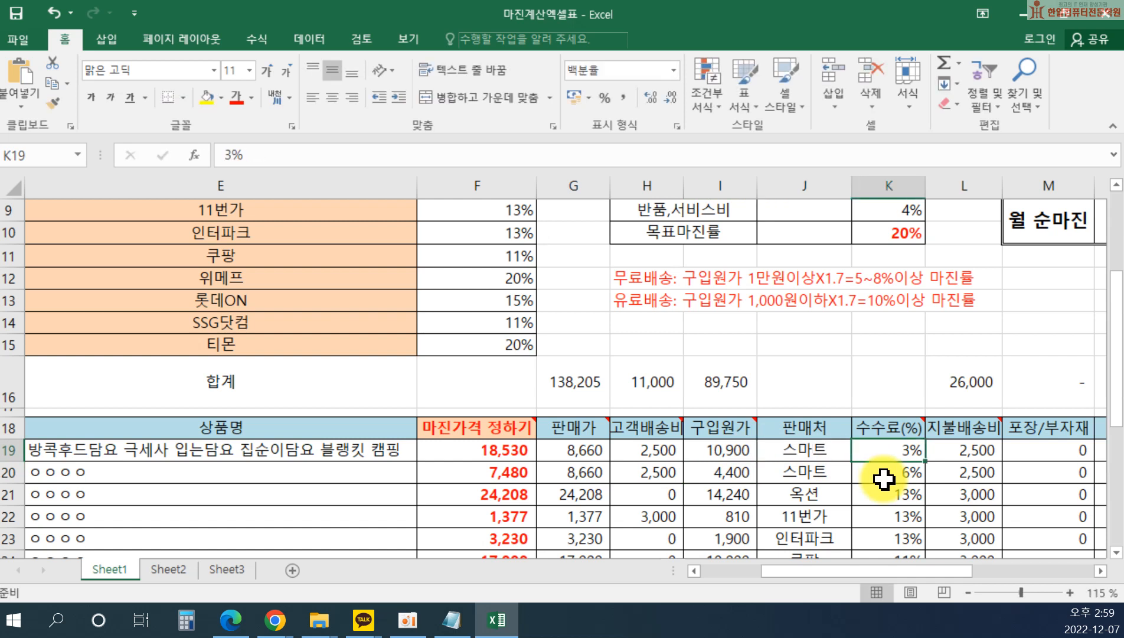
type("6^")
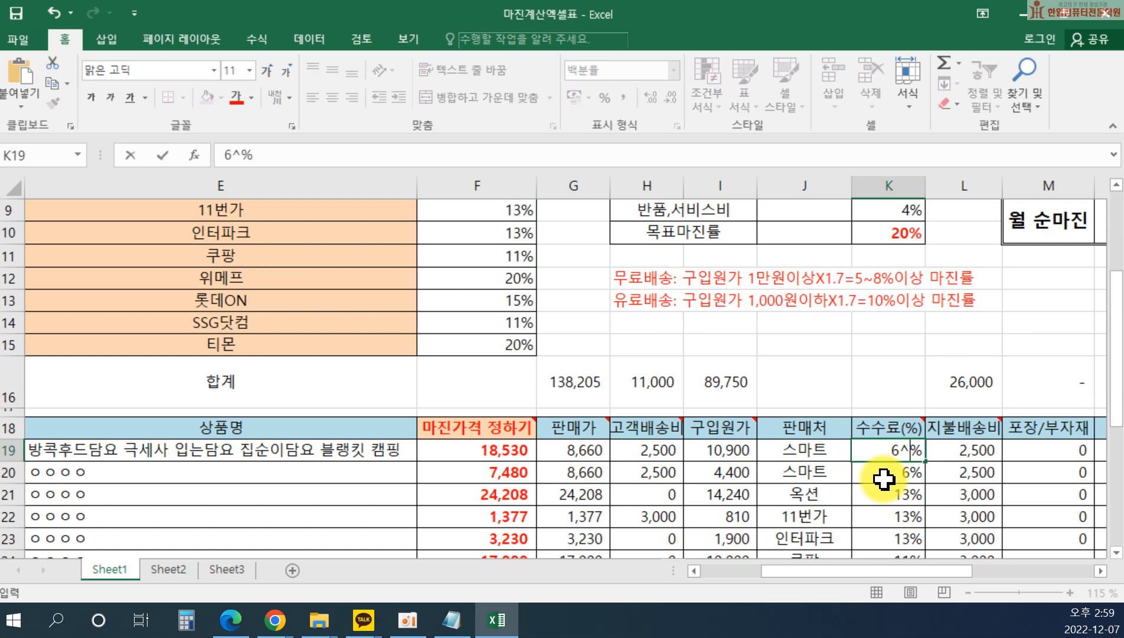
key("Return")
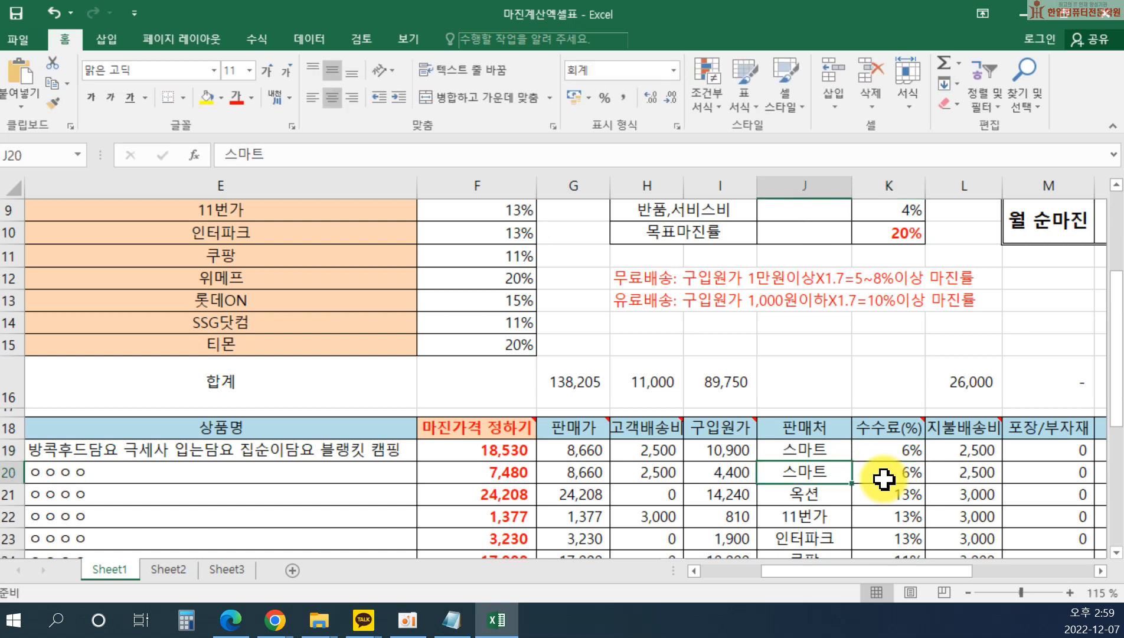
key("Up")
left_click(883, 460)
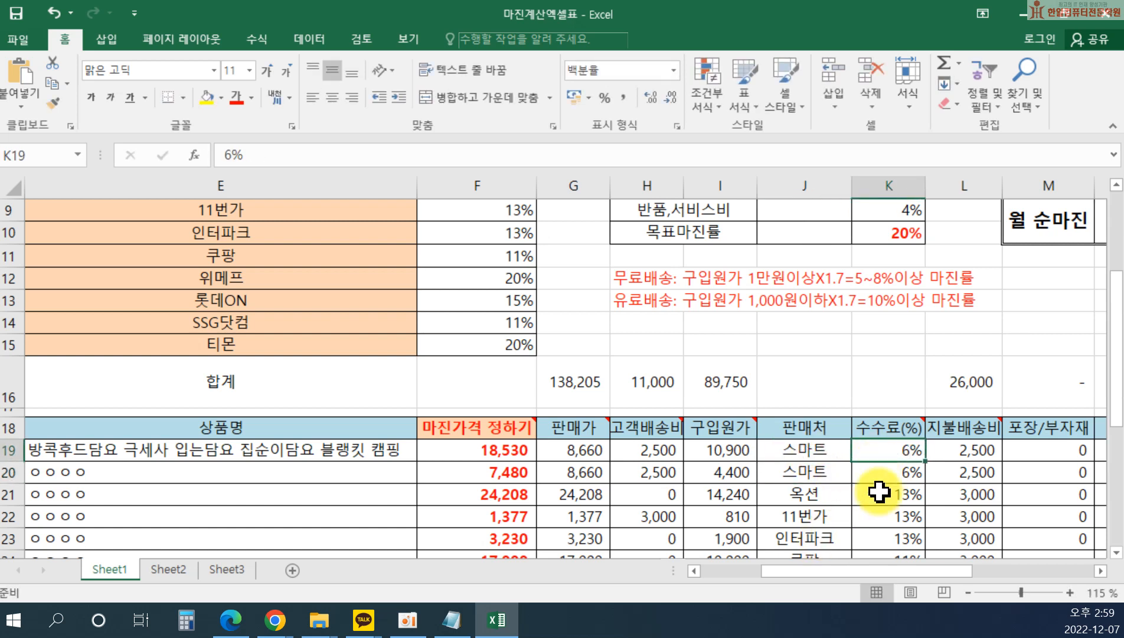
mouse_move(965, 430)
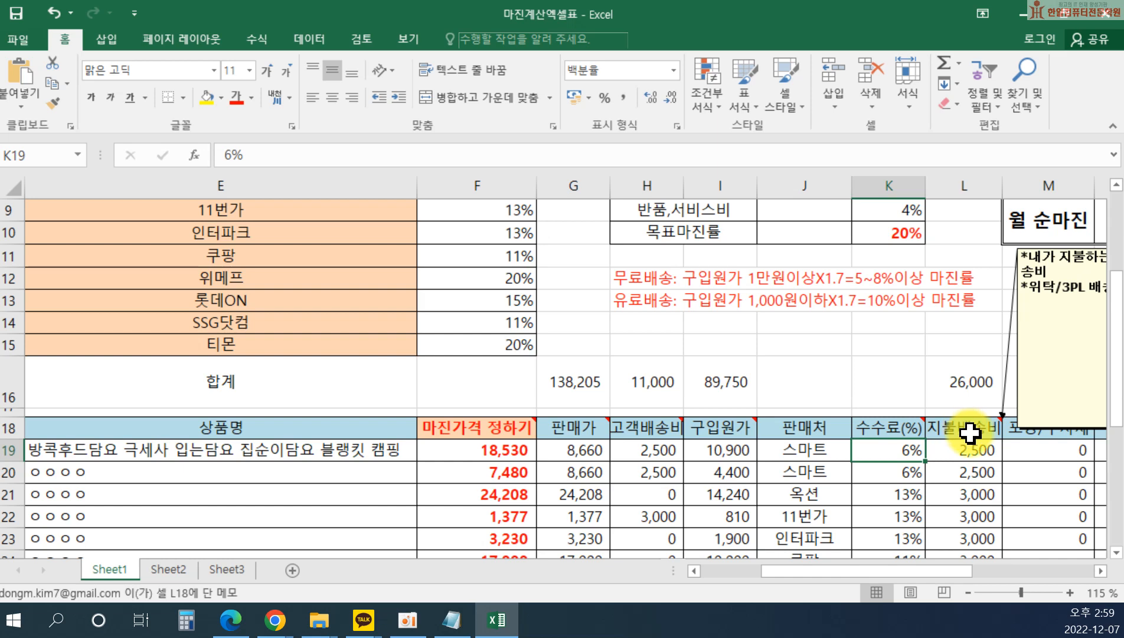
For the 지불배송비 in L19, switch to the 도매꾹 page in Chrome, choose the 블랙 colour option and proceed to purchase.
left_click(966, 449)
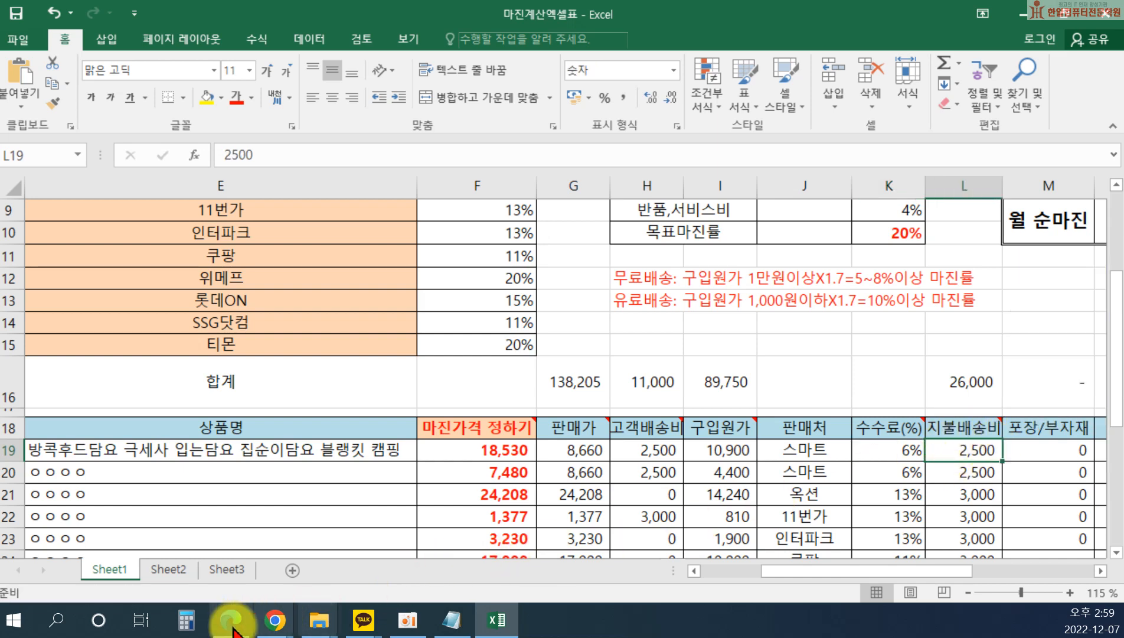
mouse_move(275, 620)
left_click(434, 546)
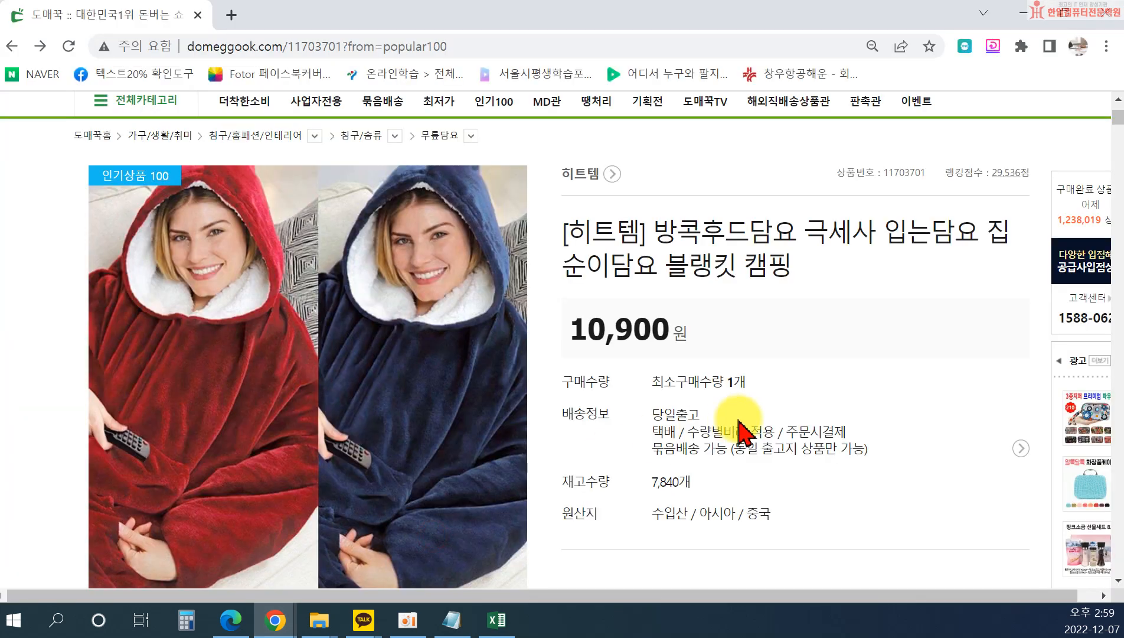
scroll(735, 490, "down", 3)
left_click(723, 458)
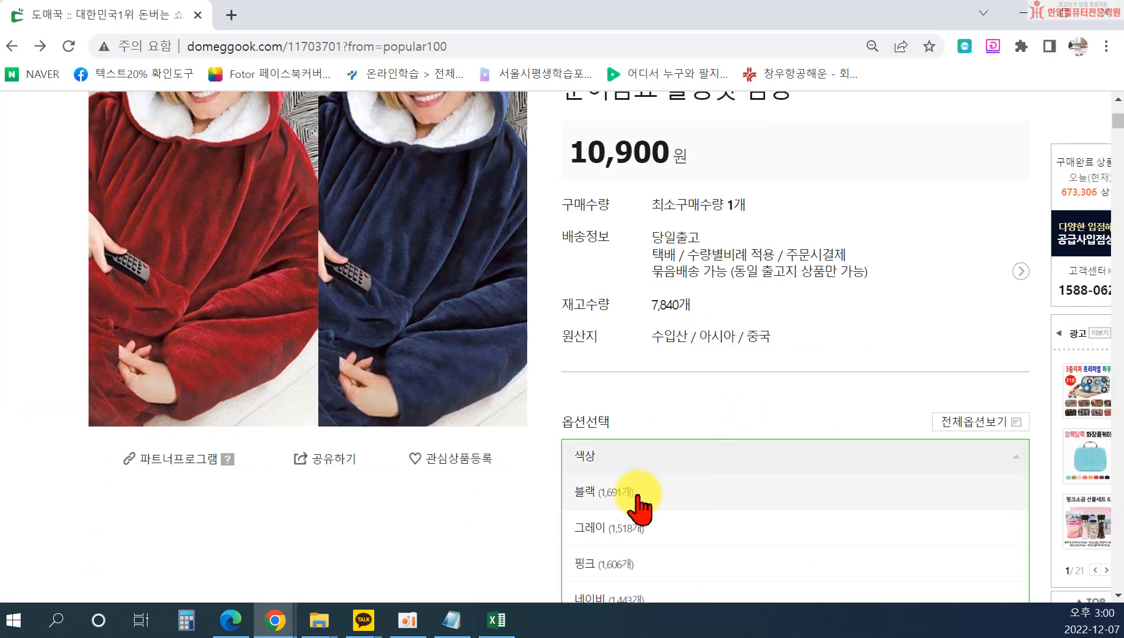
left_click(635, 495)
scroll(838, 514, "down", 4)
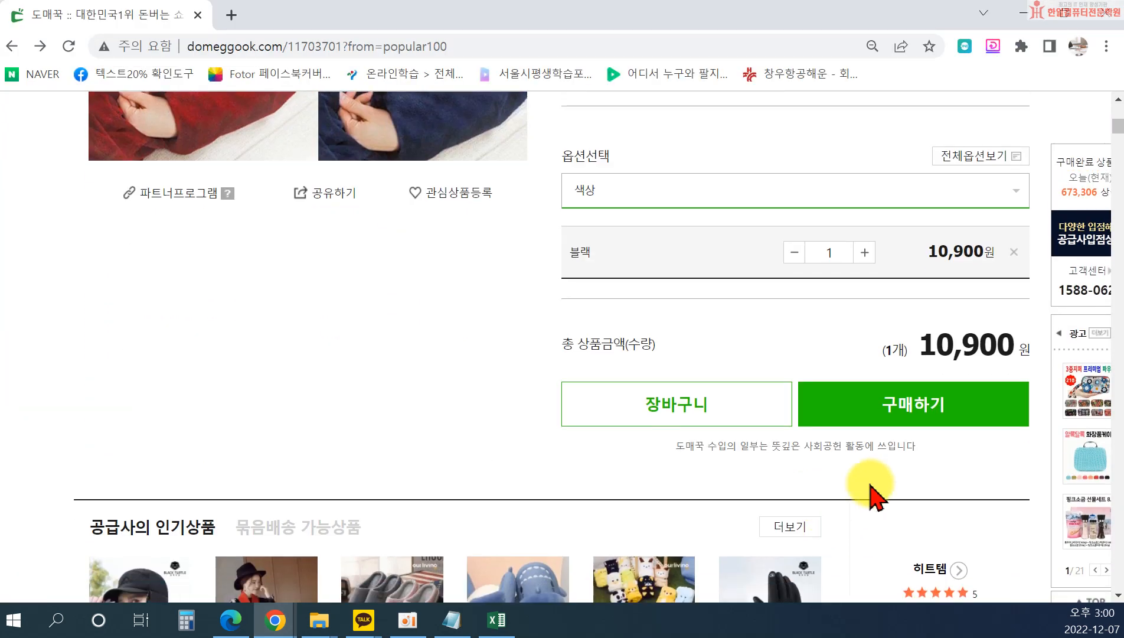
left_click(927, 420)
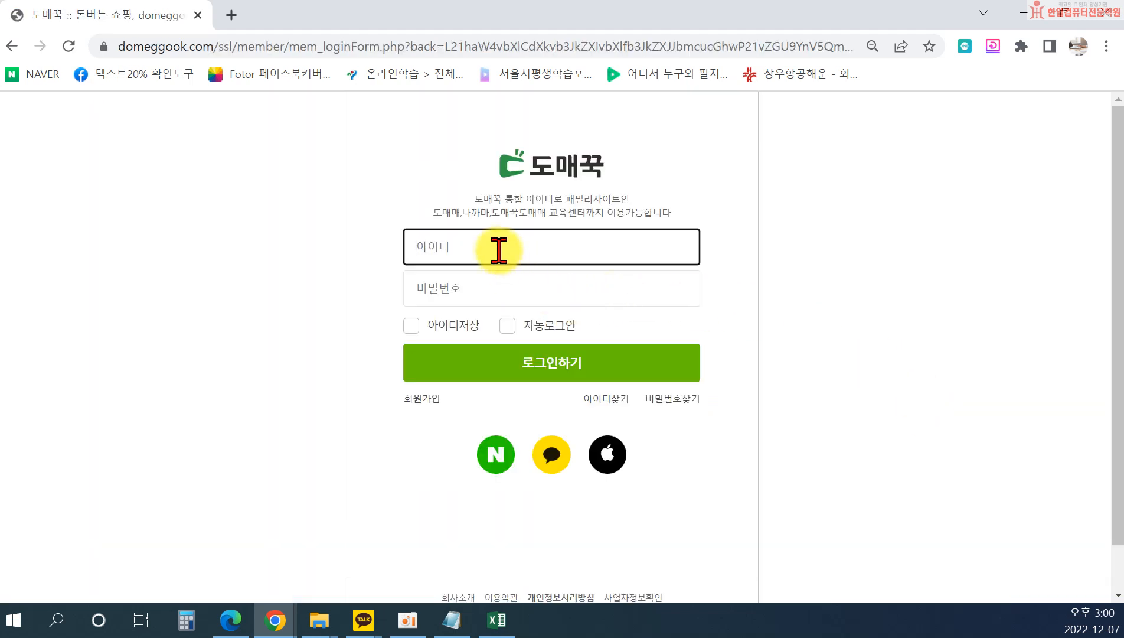
Log in to 도매꾹 with the member ID and account password, closing the password check and declining to save the password.
key("Tab")
type("**")
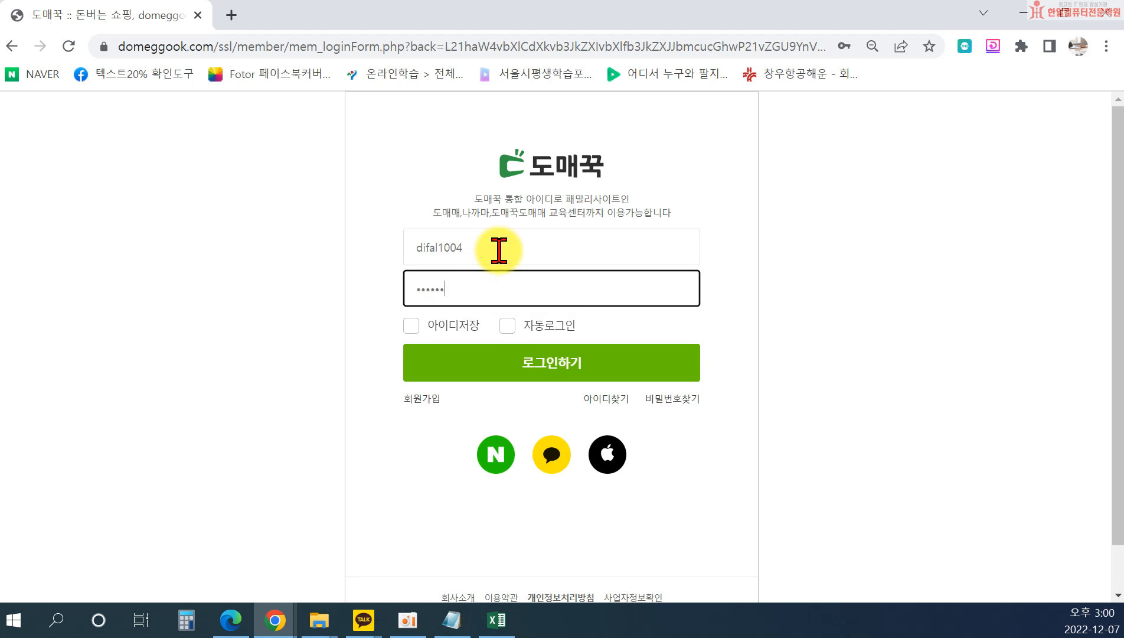
key("Return")
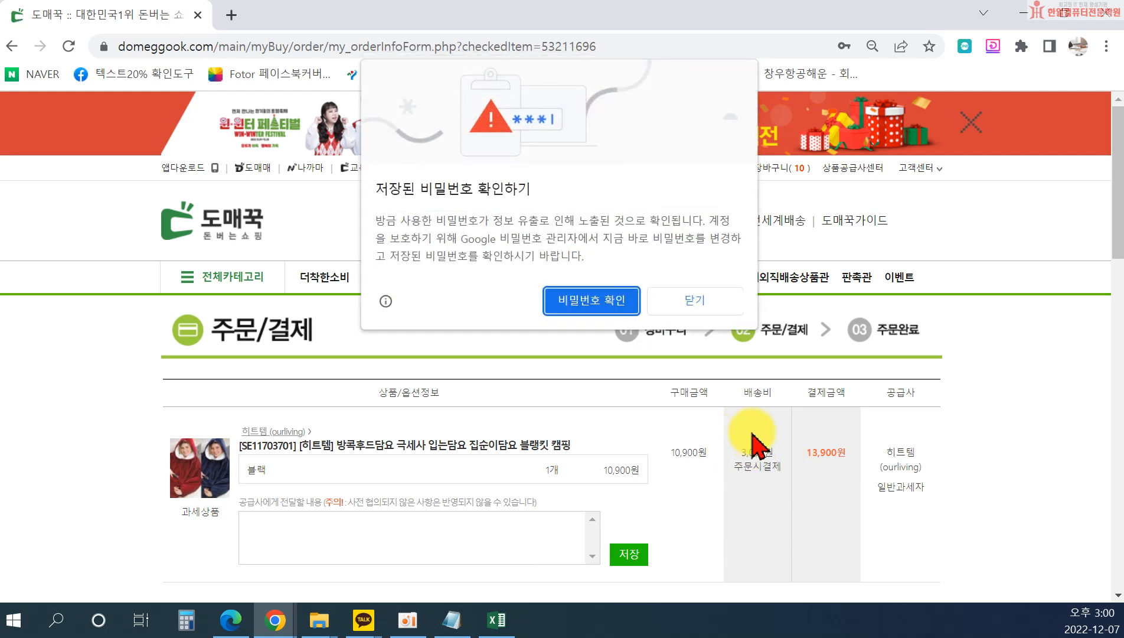
left_click(705, 299)
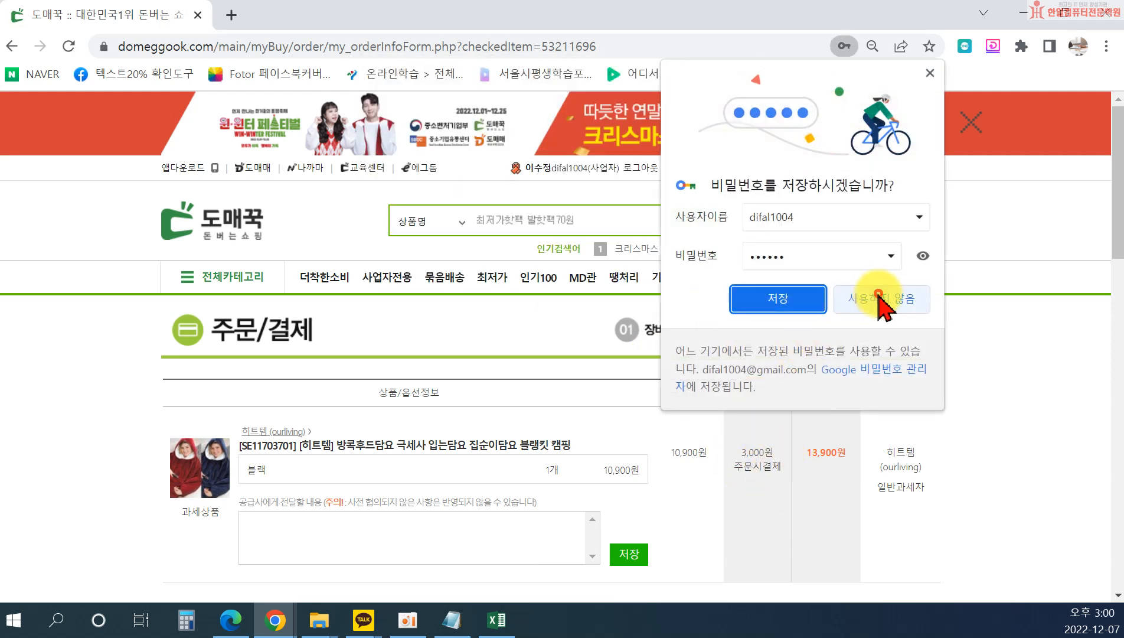
left_click(880, 298)
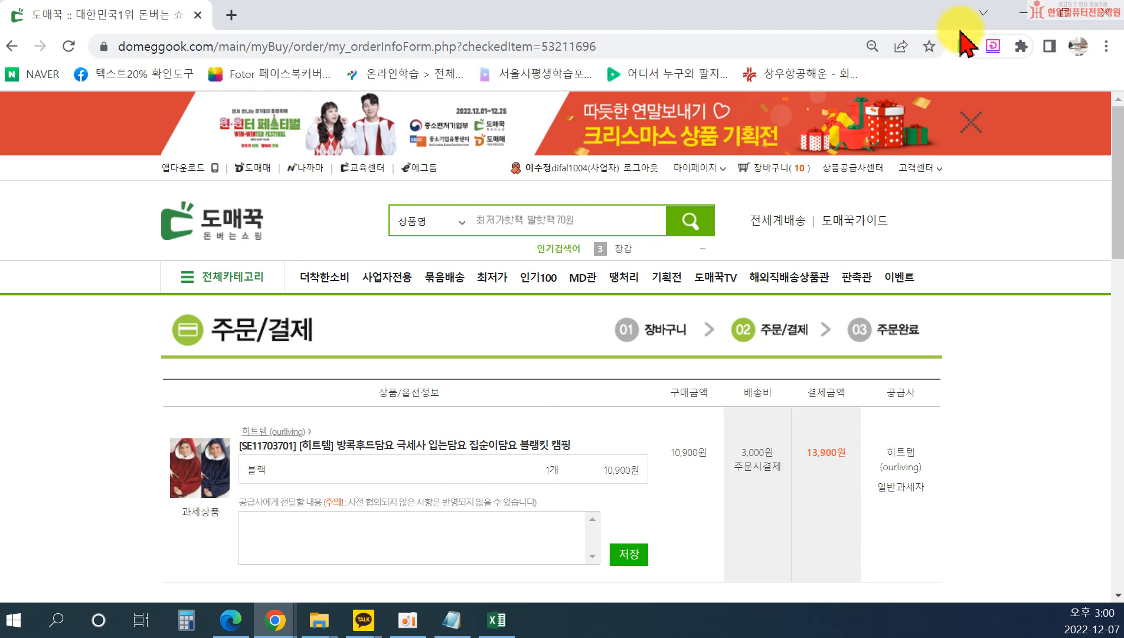
Return to the Excel workbook and set the first row's 지불배송비 in L19 to 3000.
left_click(1023, 13)
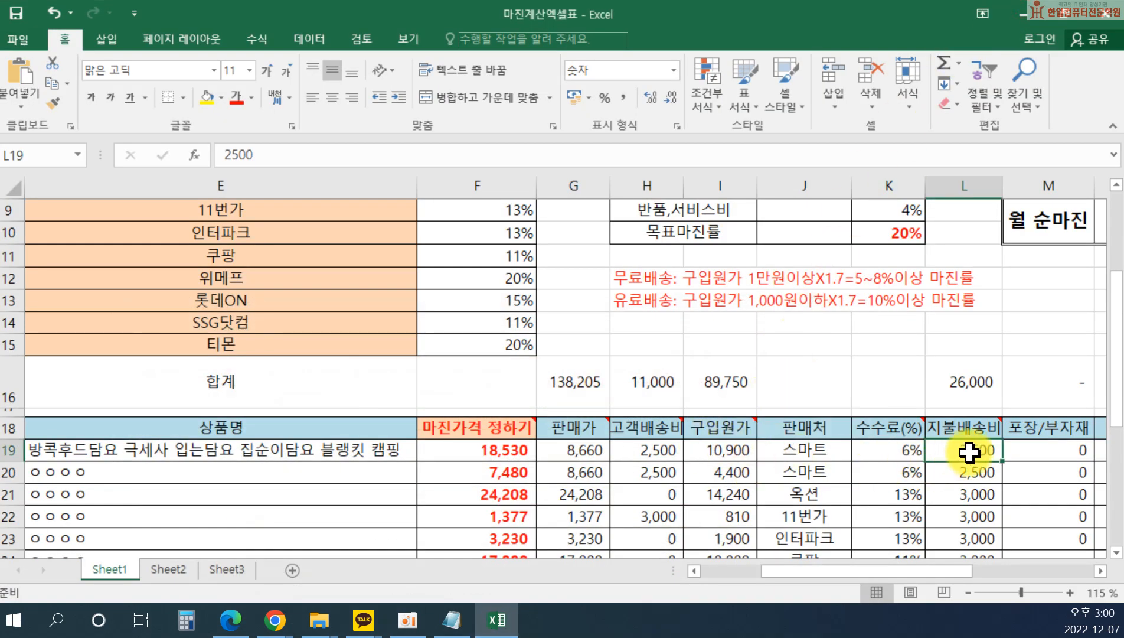
type("3000")
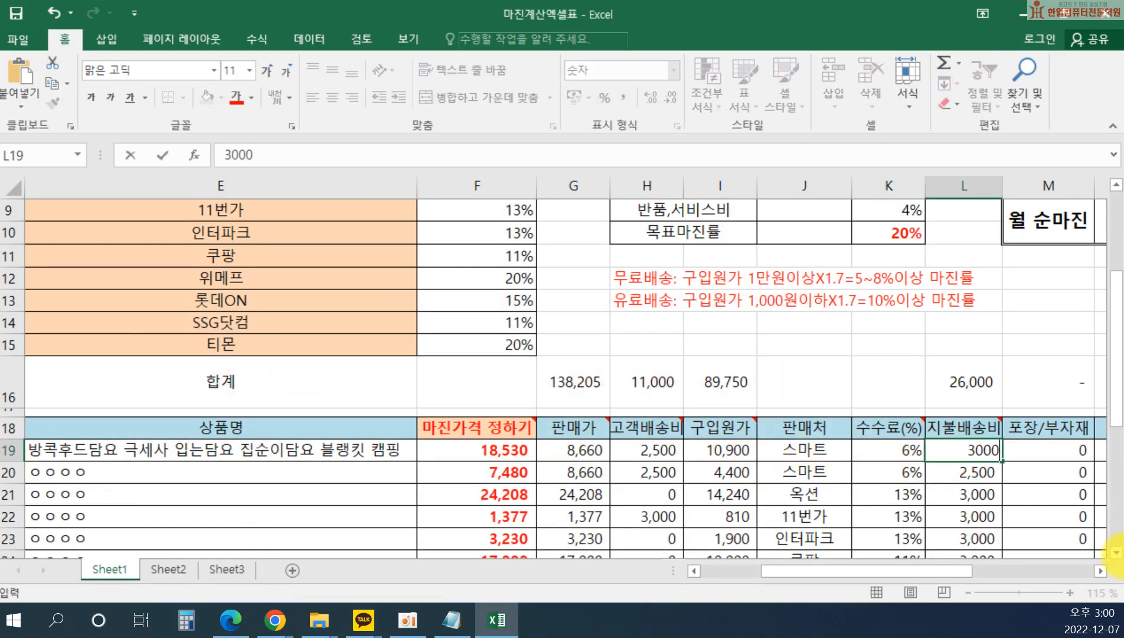
key("Return")
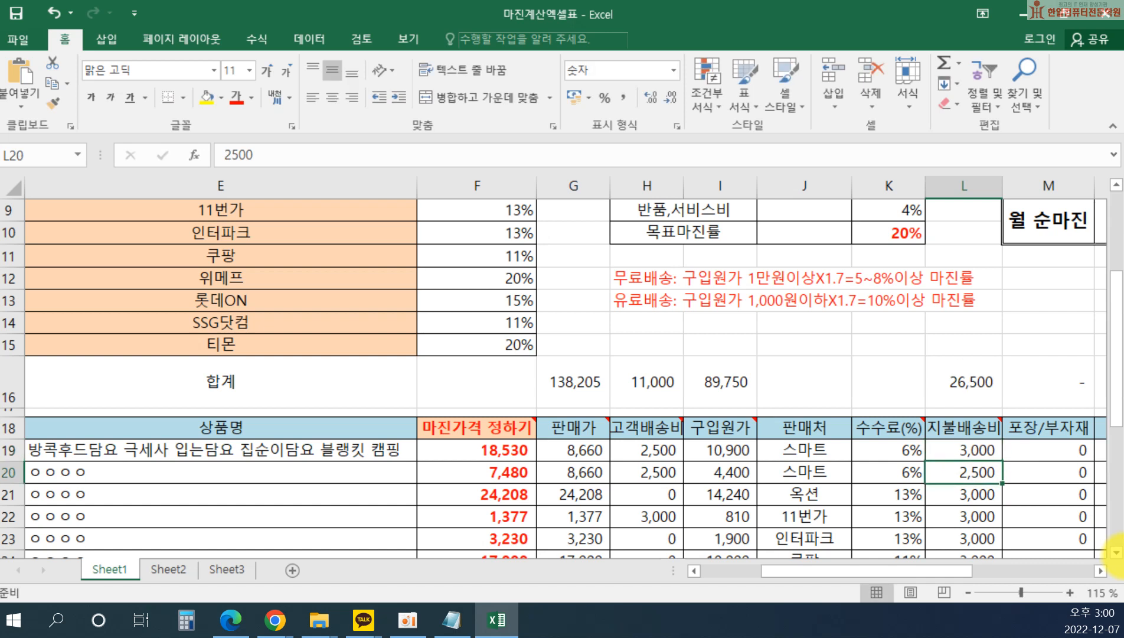
Review the first row's 구입원가, 지불배송비 and 수수료(%), and set its 판매가 in G19 to 15000 and 고객배송비 in H19 to 3000.
left_click(724, 451)
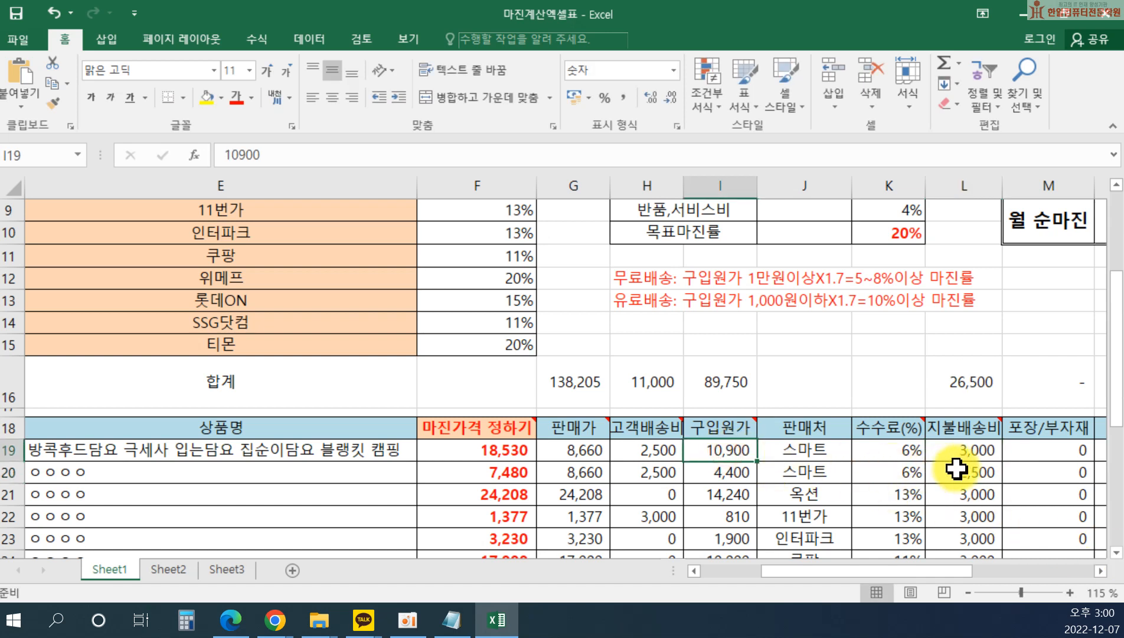
left_click(965, 450)
left_click(890, 452)
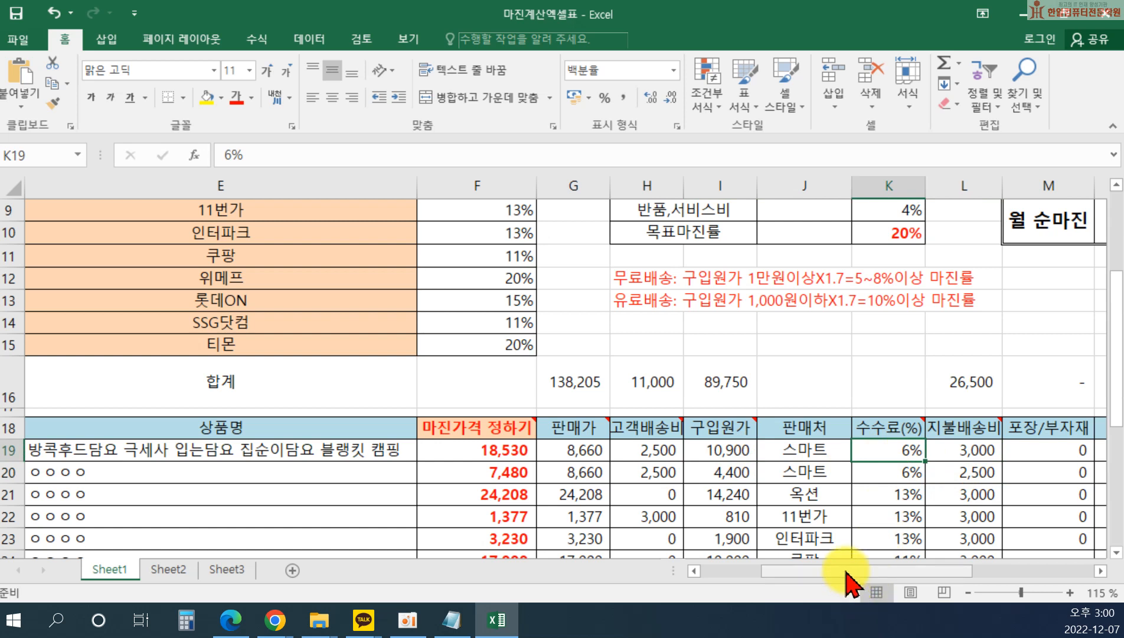
left_click_drag(846, 568, 850, 573)
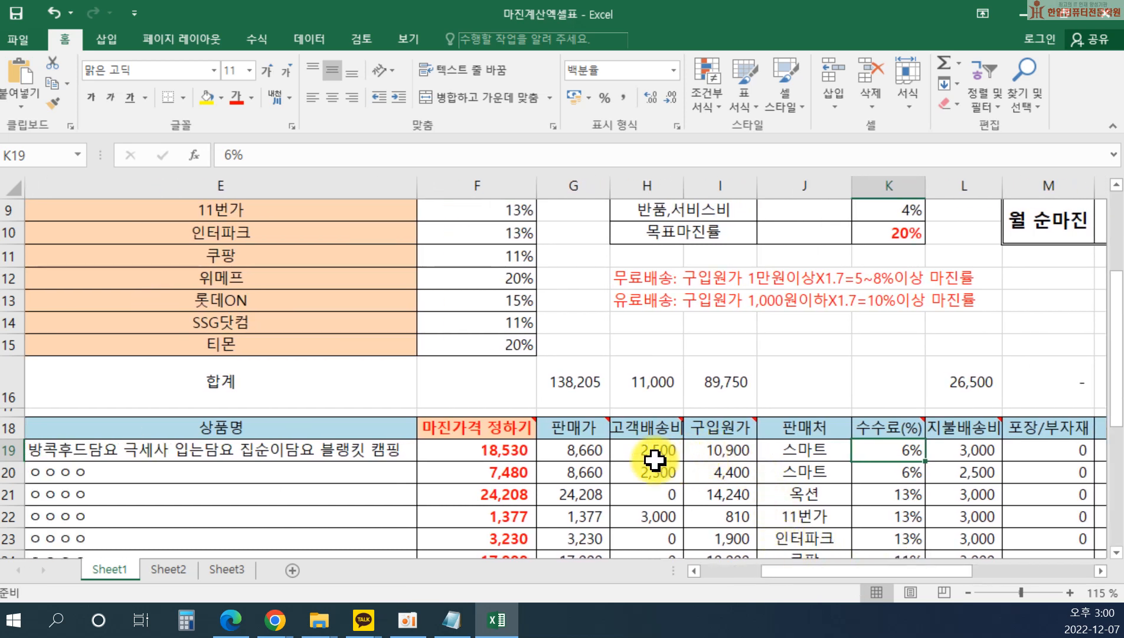
left_click(717, 460)
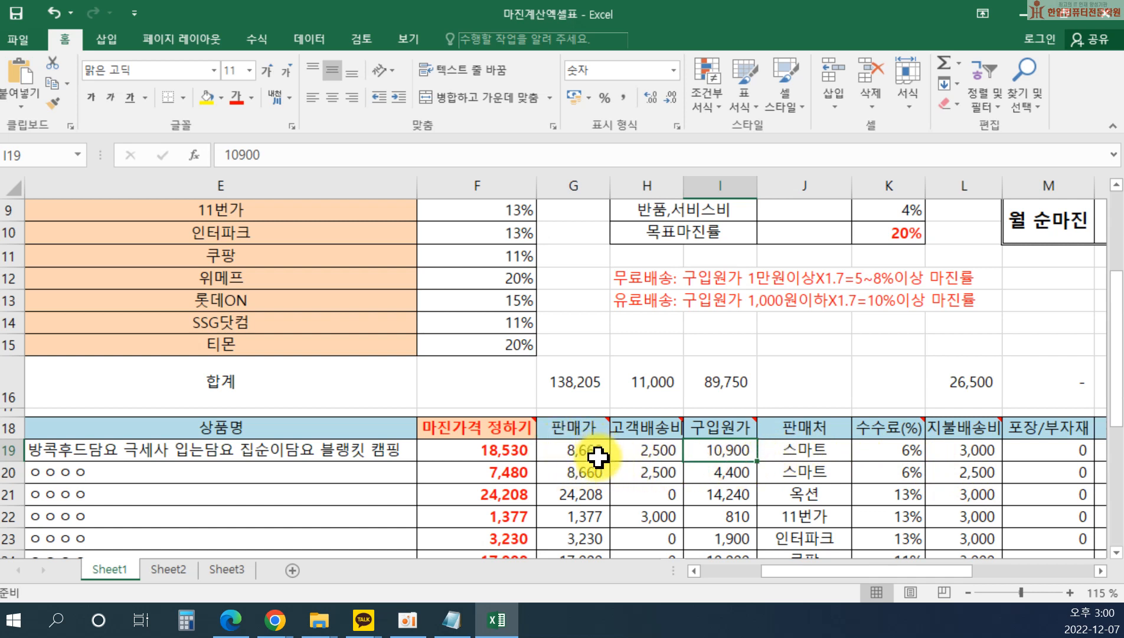
left_click(565, 454)
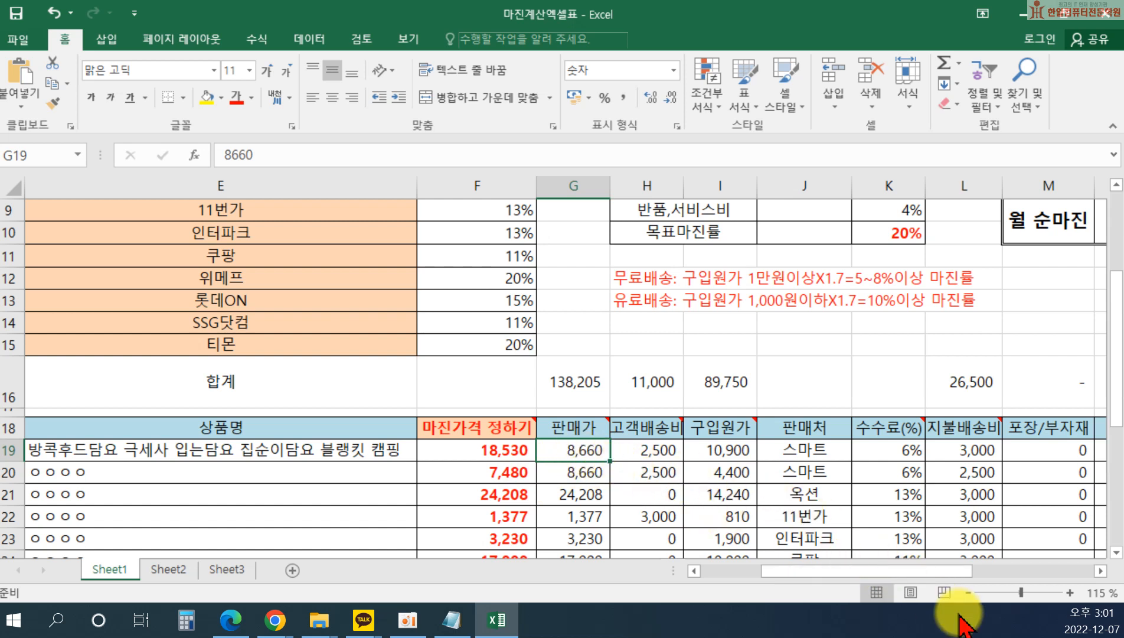
type("15,")
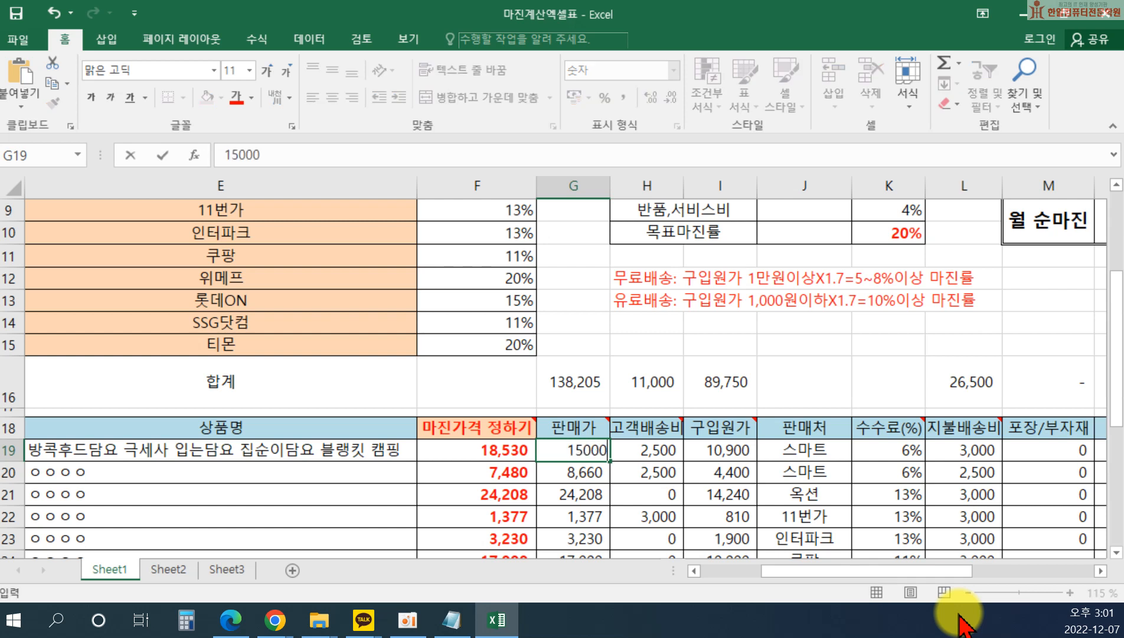
type("000")
key("Tab")
type("30")
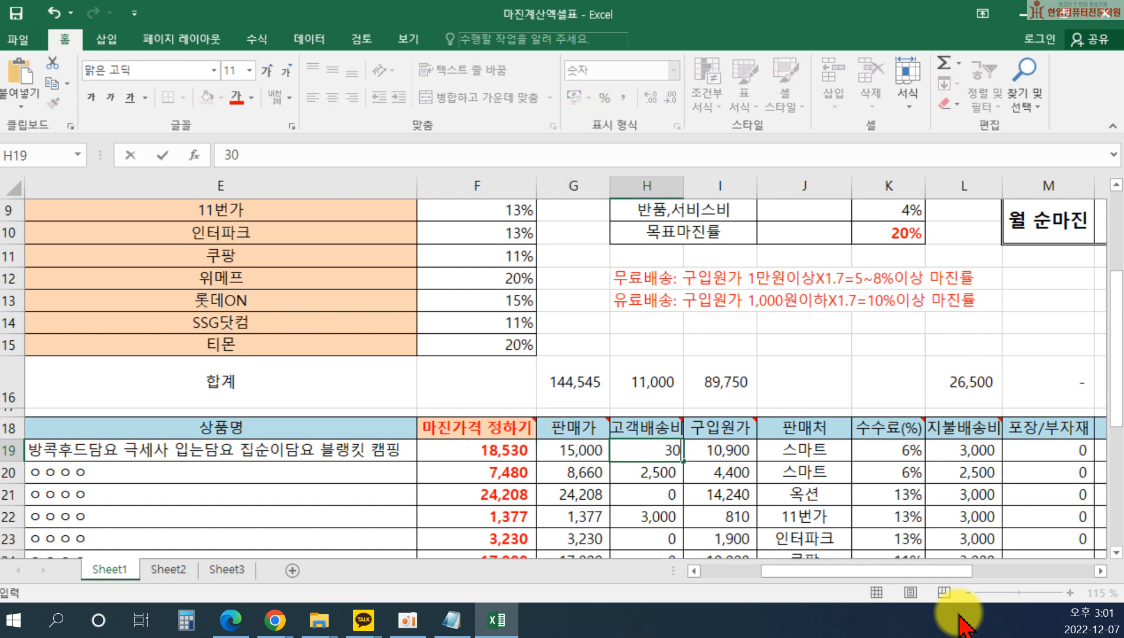
key("Return")
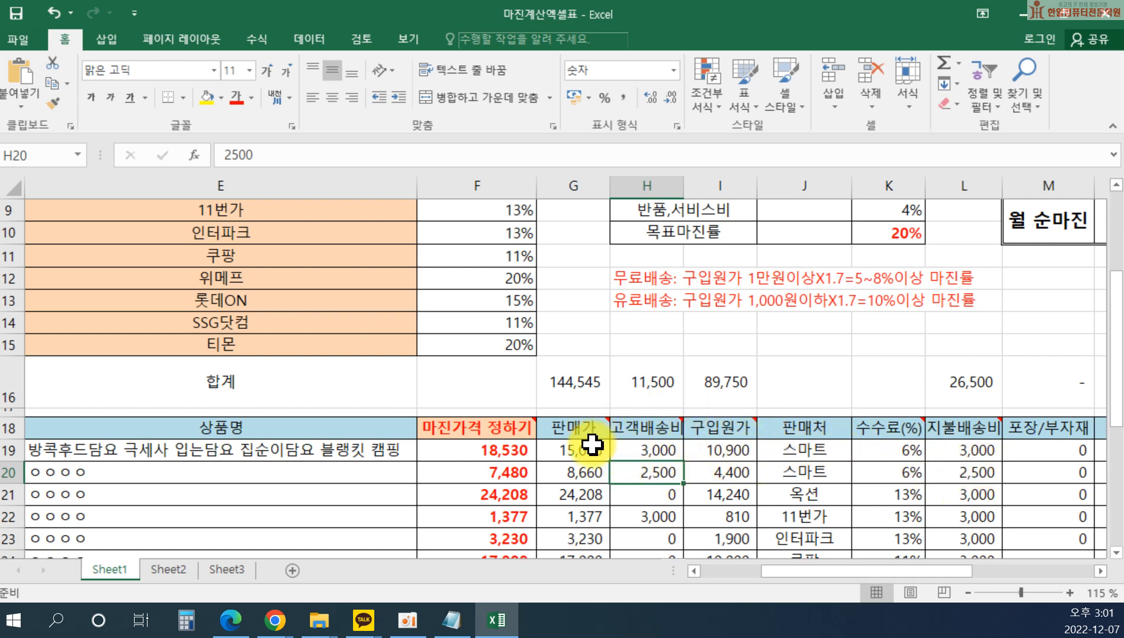
Review the packaging/materials (포장/부자재) and other (기타) cost cells in row 19, including the note on the 기타 header.
left_click_drag(848, 572, 861, 572)
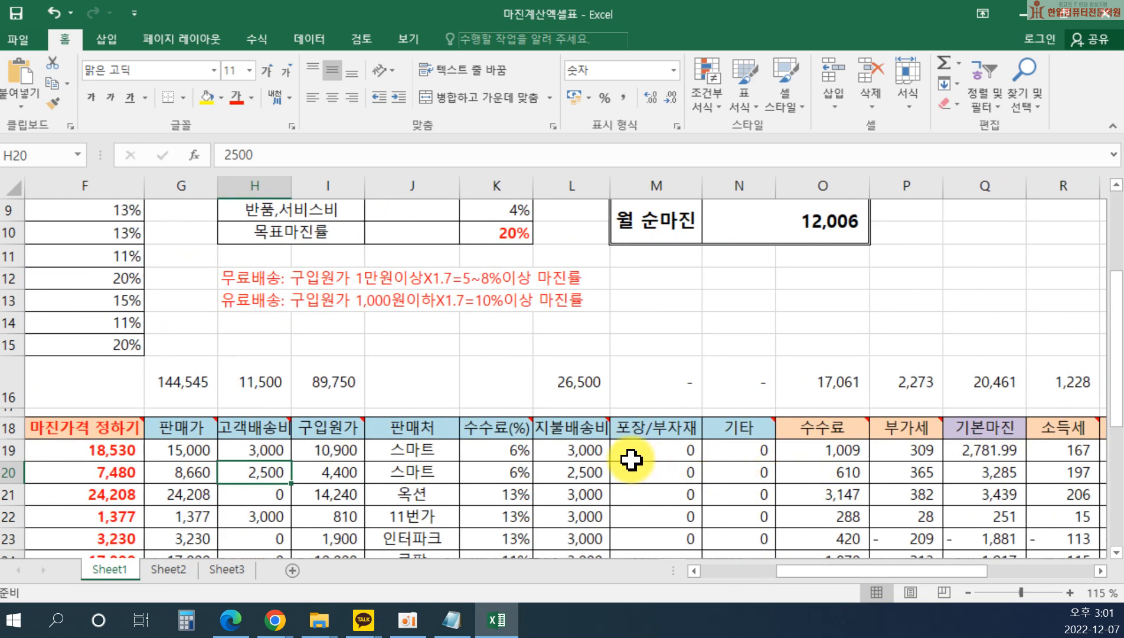
left_click(650, 451)
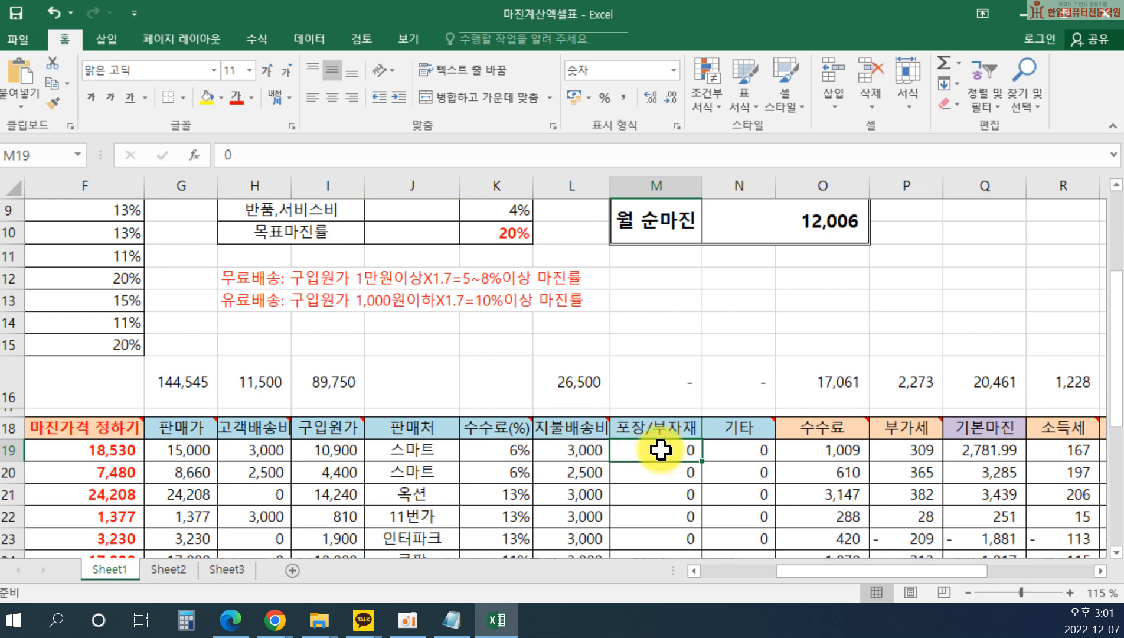
mouse_move(743, 424)
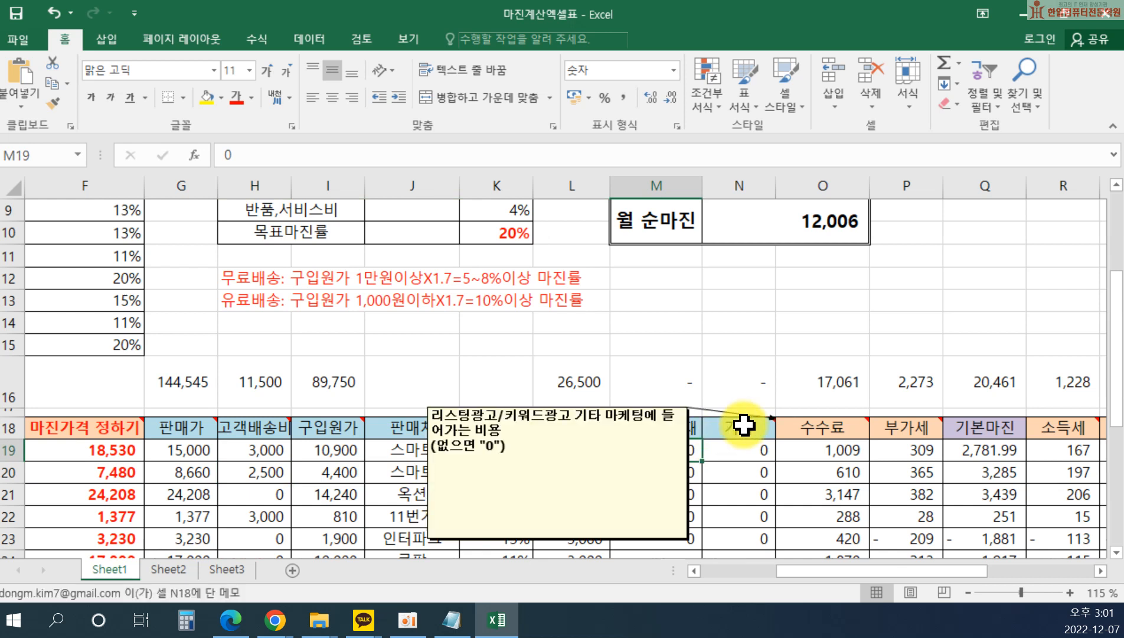
left_click(749, 451)
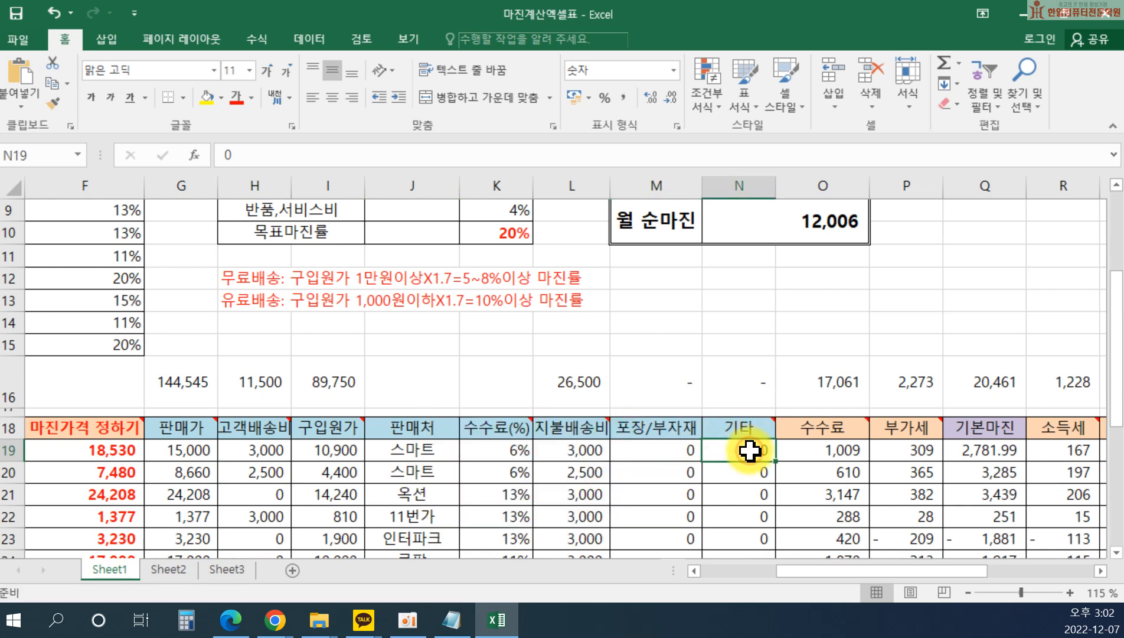
mouse_move(750, 429)
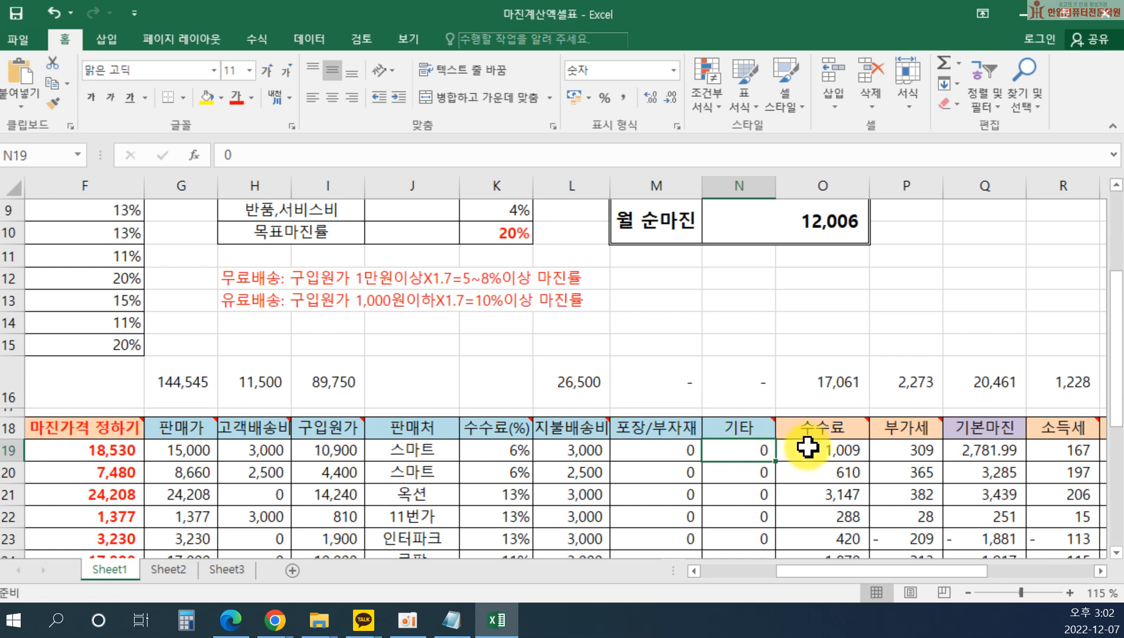
mouse_move(820, 429)
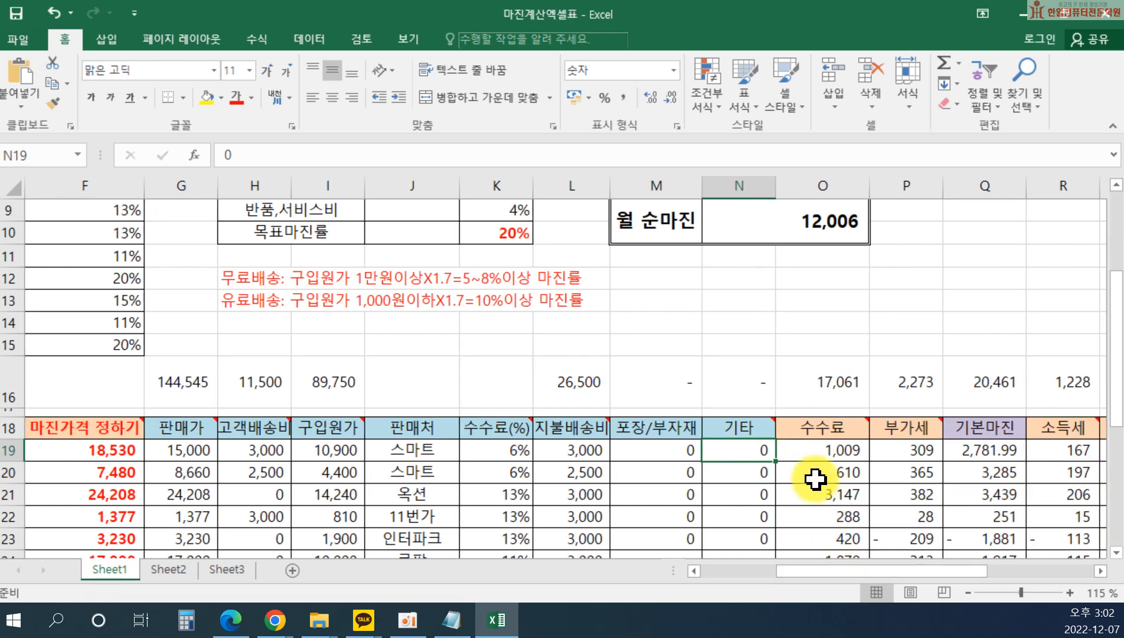
Inspect the fee (수수료) formula in O19 and the rate cell in the settings table that it references.
left_click(807, 452)
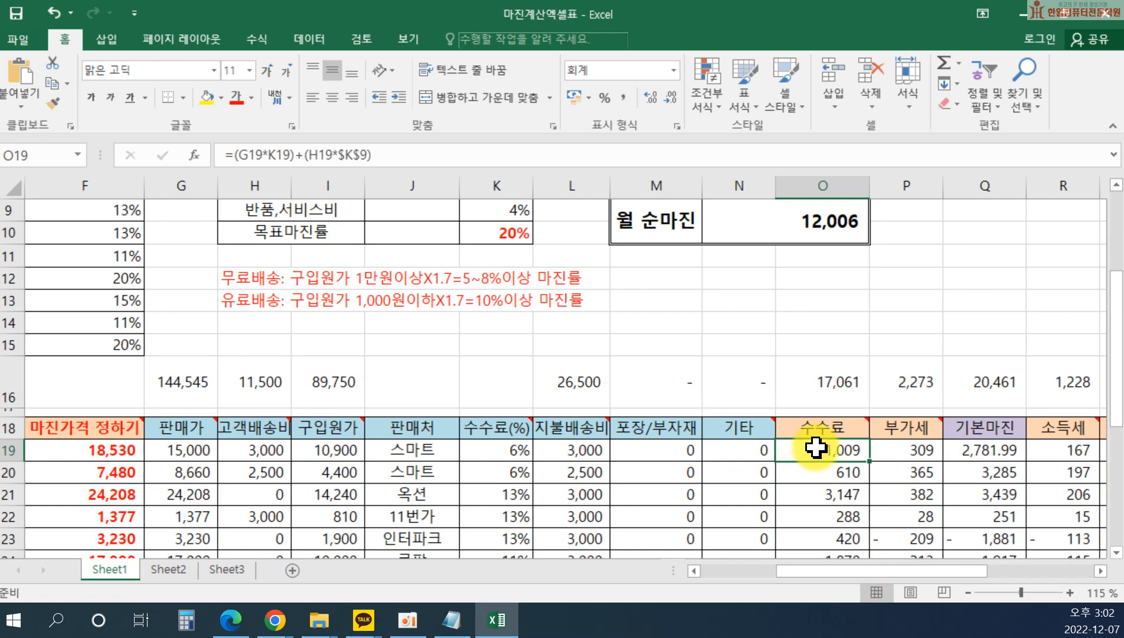
double_click(815, 448)
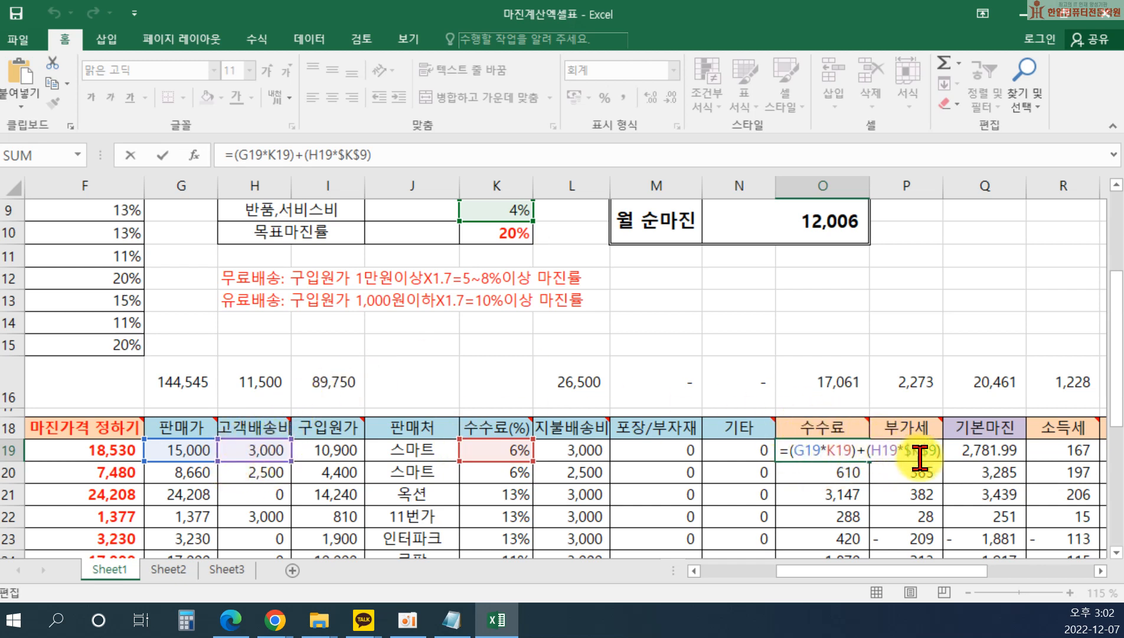
scroll(431, 345, "up", 3)
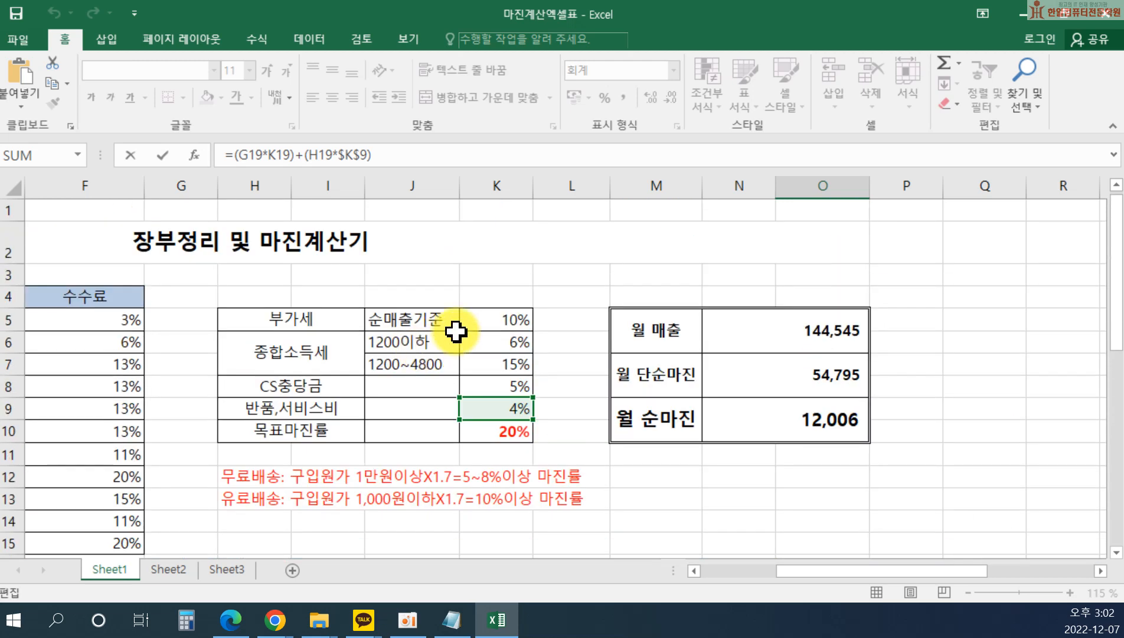
scroll(533, 406, "down", 3)
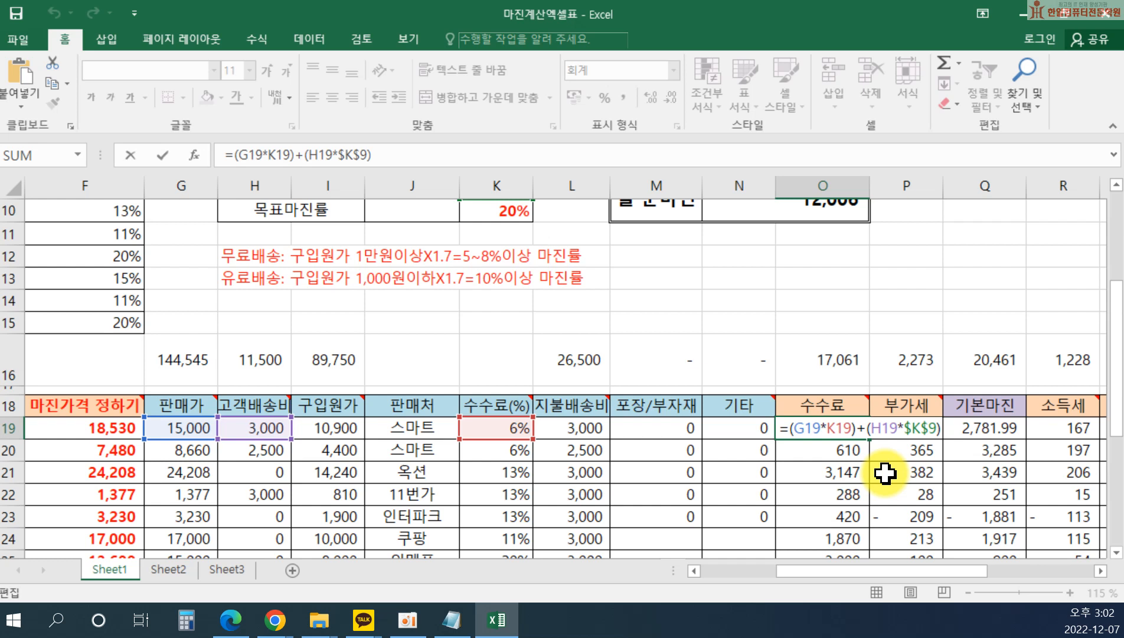
key("Return")
left_click(801, 429)
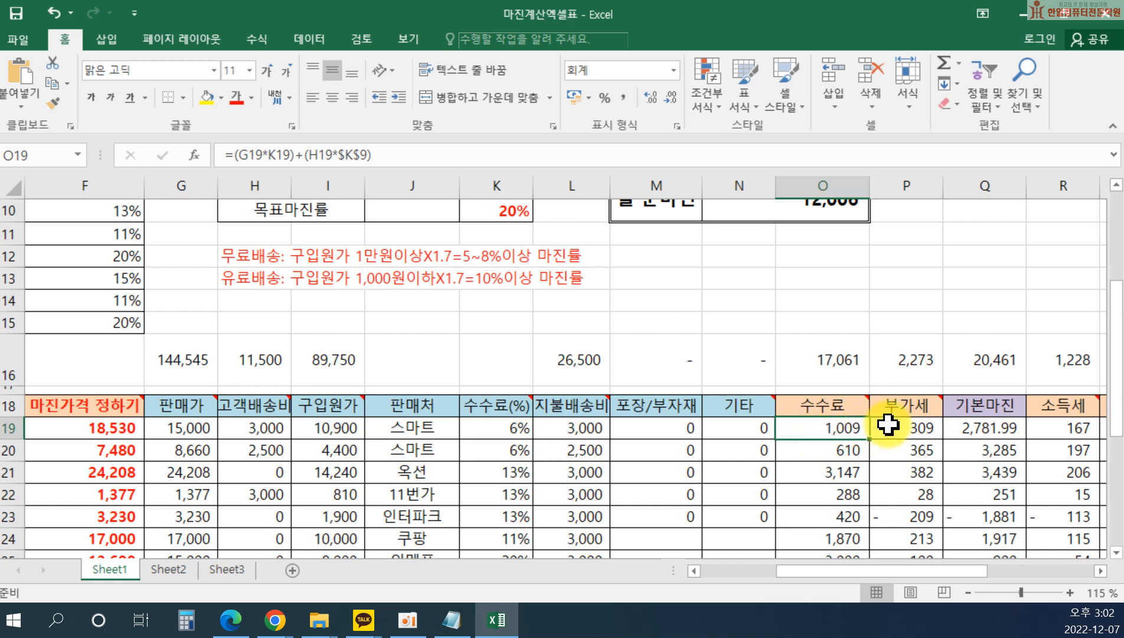
Inspect the VAT (부가세) formula in P19, focusing on the multiplication by $K$5.
left_click(909, 428)
double_click(909, 428)
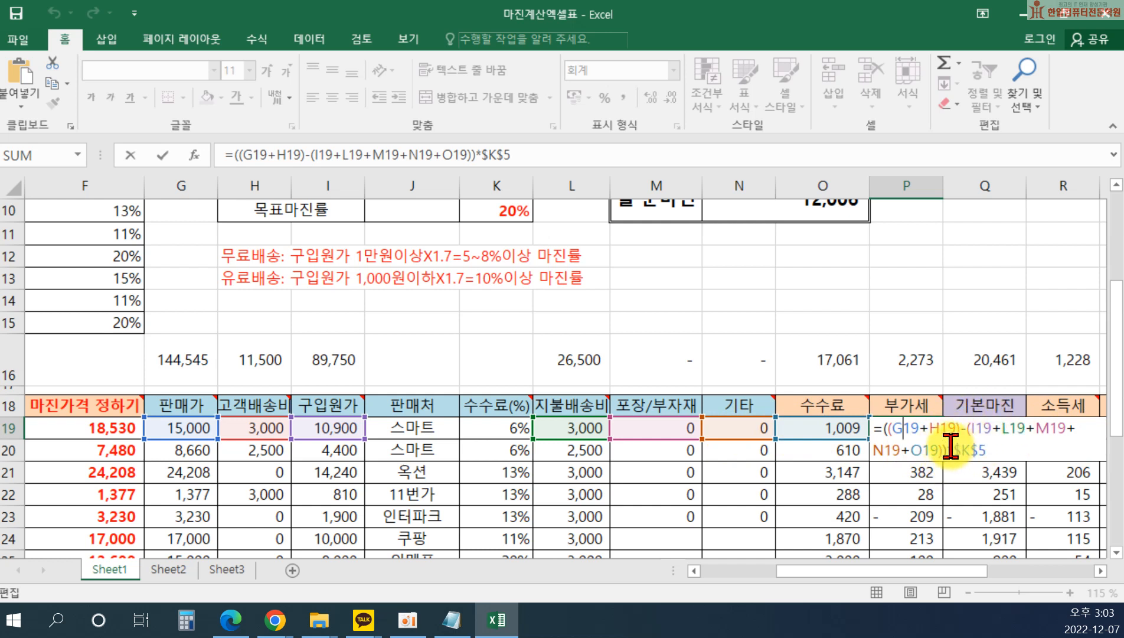
left_click_drag(946, 450, 989, 450)
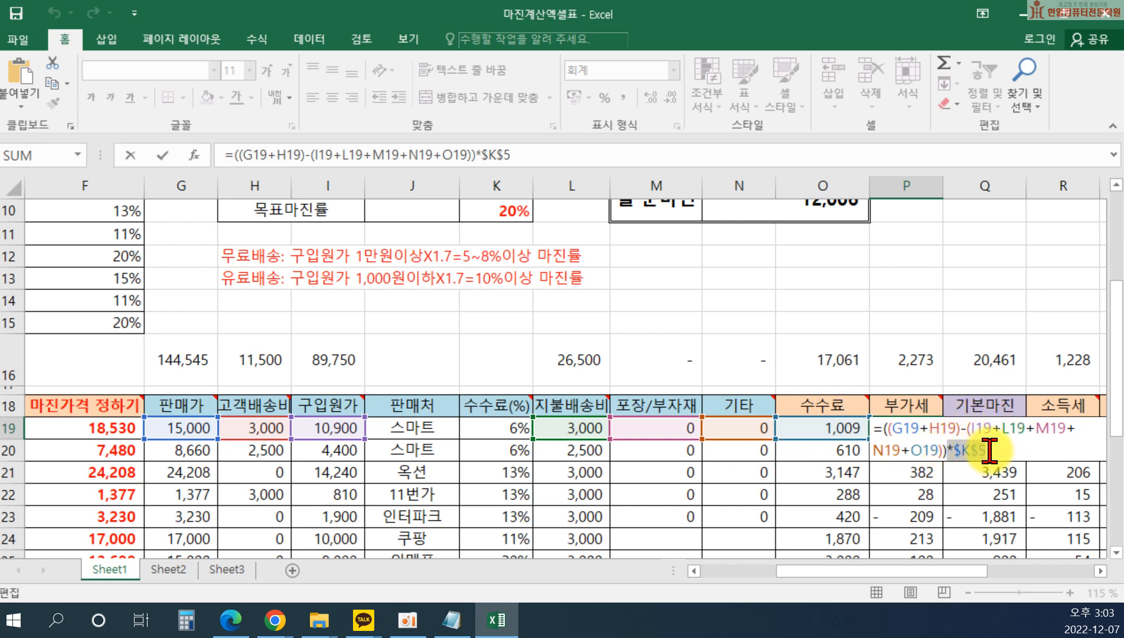
key("Return")
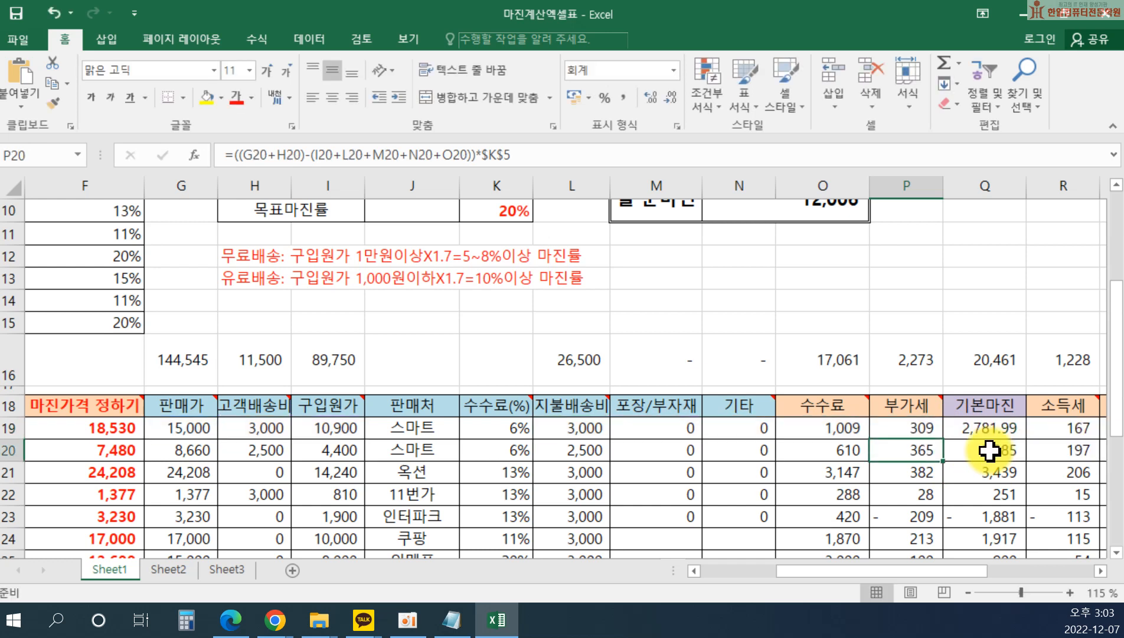
Inspect the basic margin (기본마진) formula in Q19 and its referenced cells, leaving the formula as it is.
left_click(971, 434)
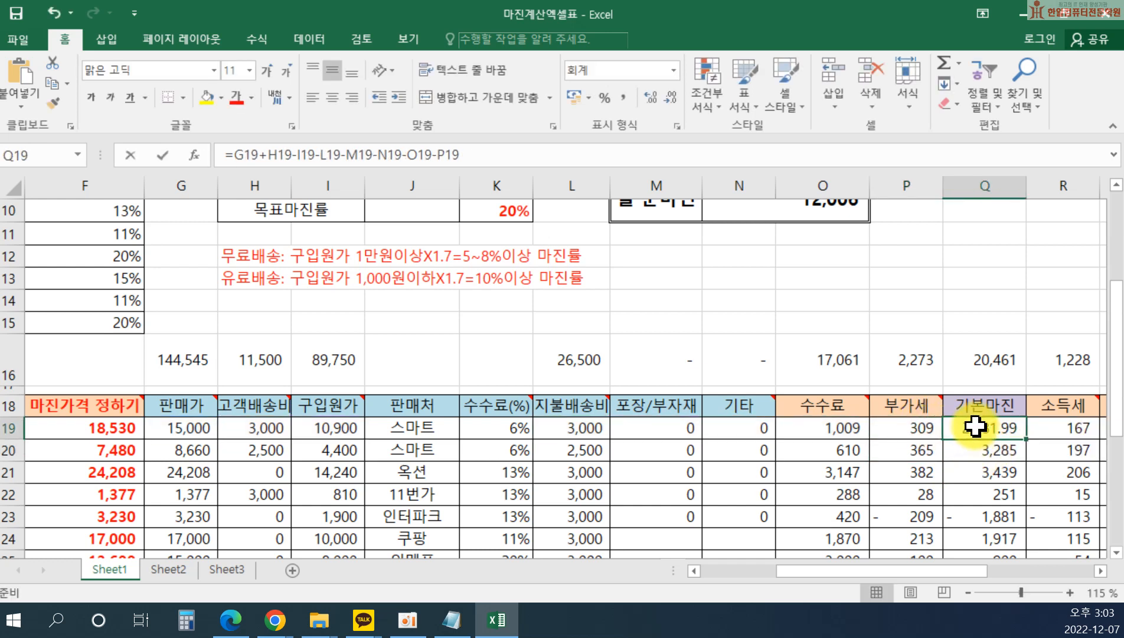
double_click(975, 428)
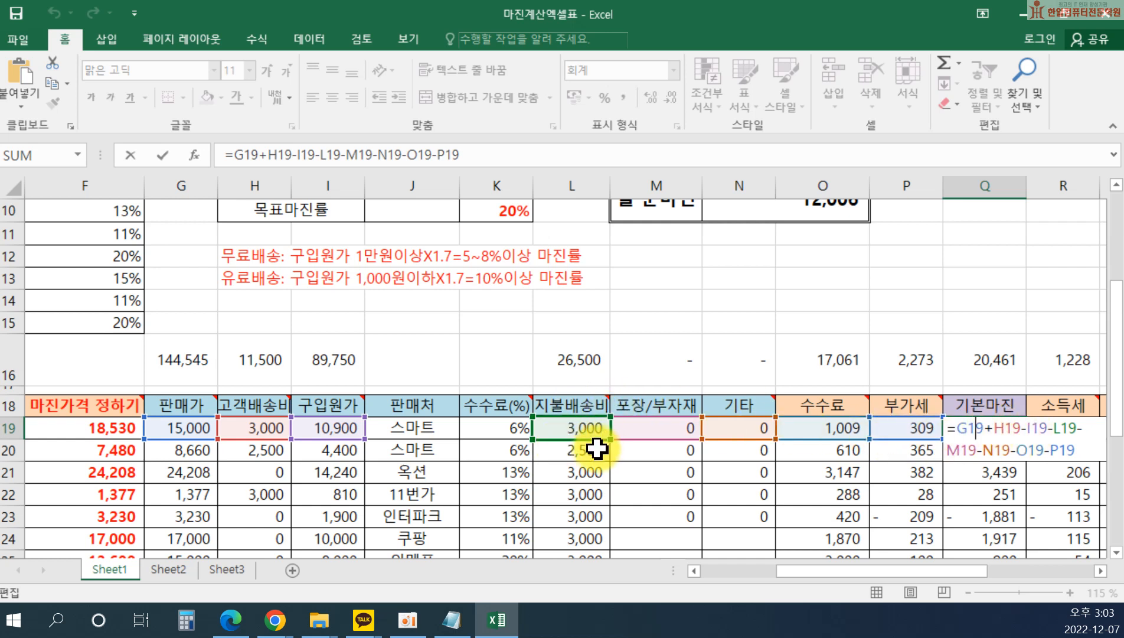
mouse_move(748, 418)
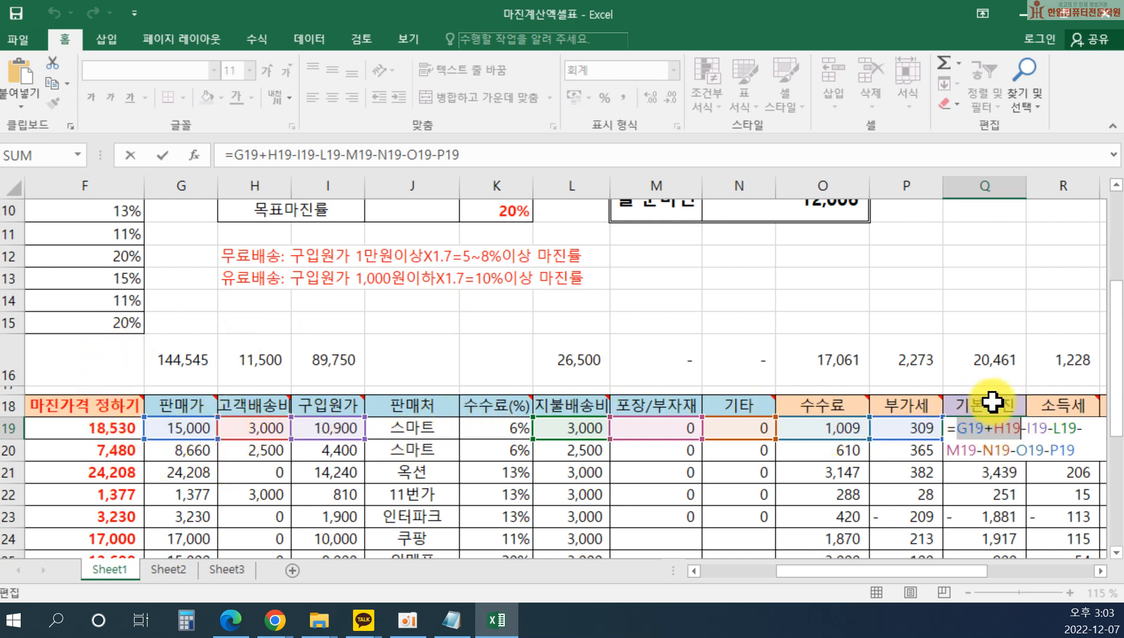
left_click(993, 401)
key("Escape")
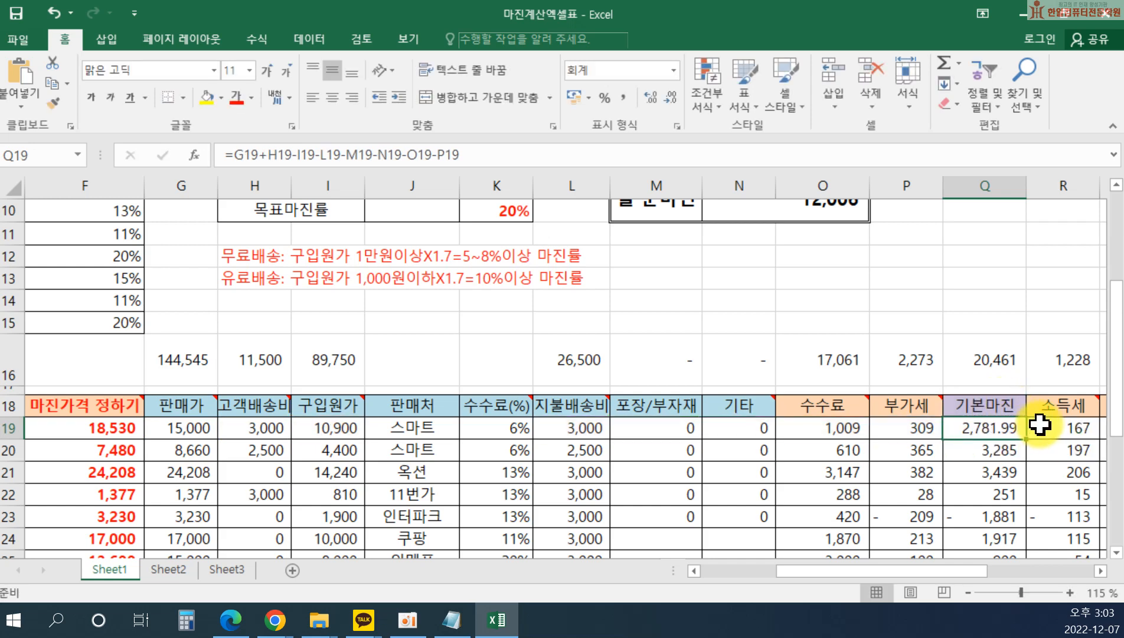
Inspect the income tax (소득세) formula in R19 and the tax rates it draws on in the settings table.
left_click(1052, 427)
left_click_drag(945, 570, 985, 574)
scroll(341, 270, "up", 2)
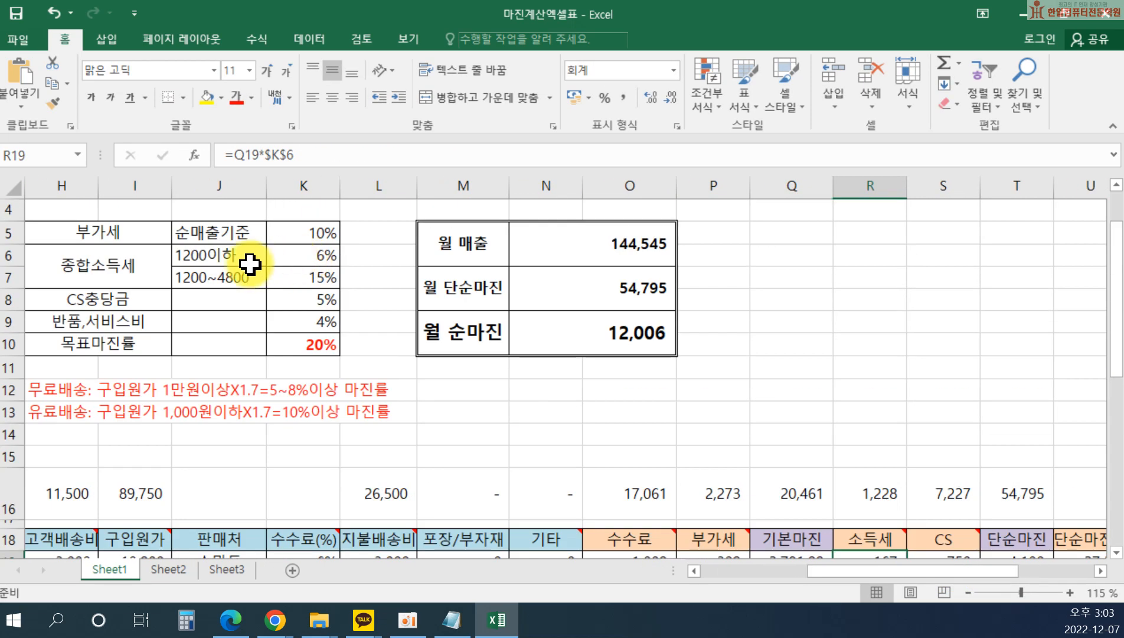
scroll(413, 296, "down", 1)
double_click(867, 496)
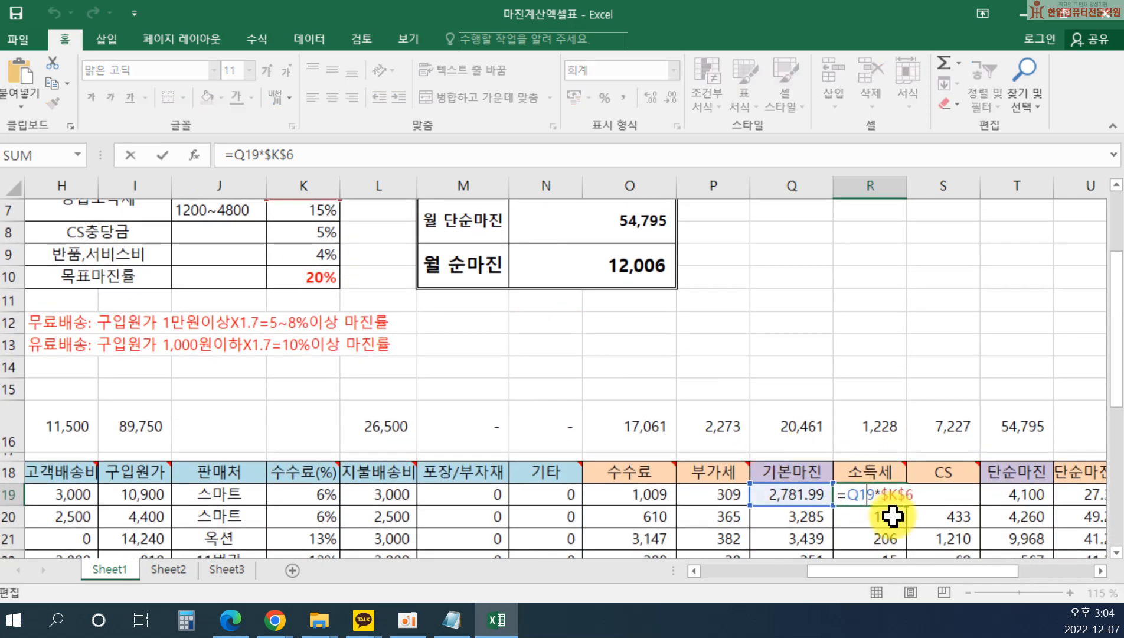
key("Return")
Inspect the CS formula in S19 and the final margin rate (최종마진율) formula in W19.
double_click(949, 494)
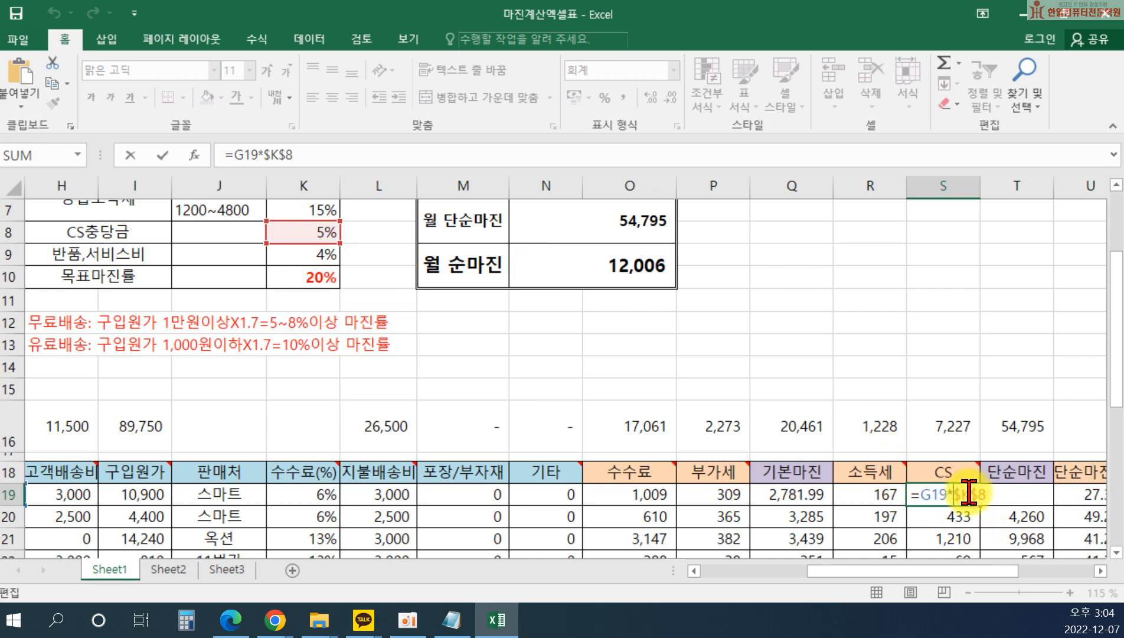
key("Return")
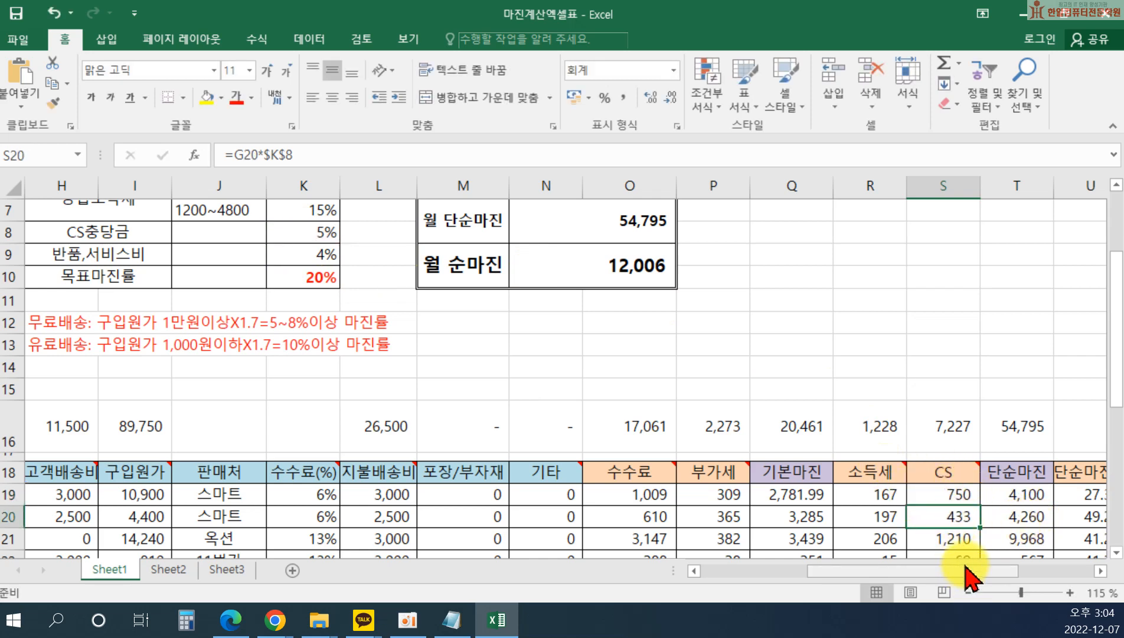
left_click_drag(998, 568, 1036, 582)
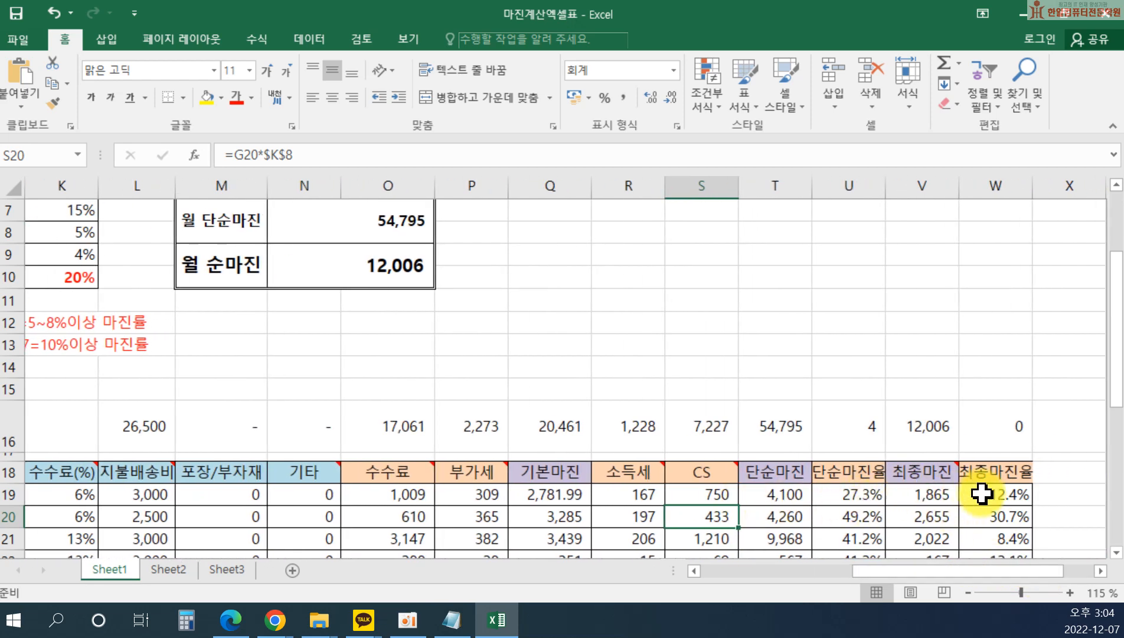
left_click(1011, 494)
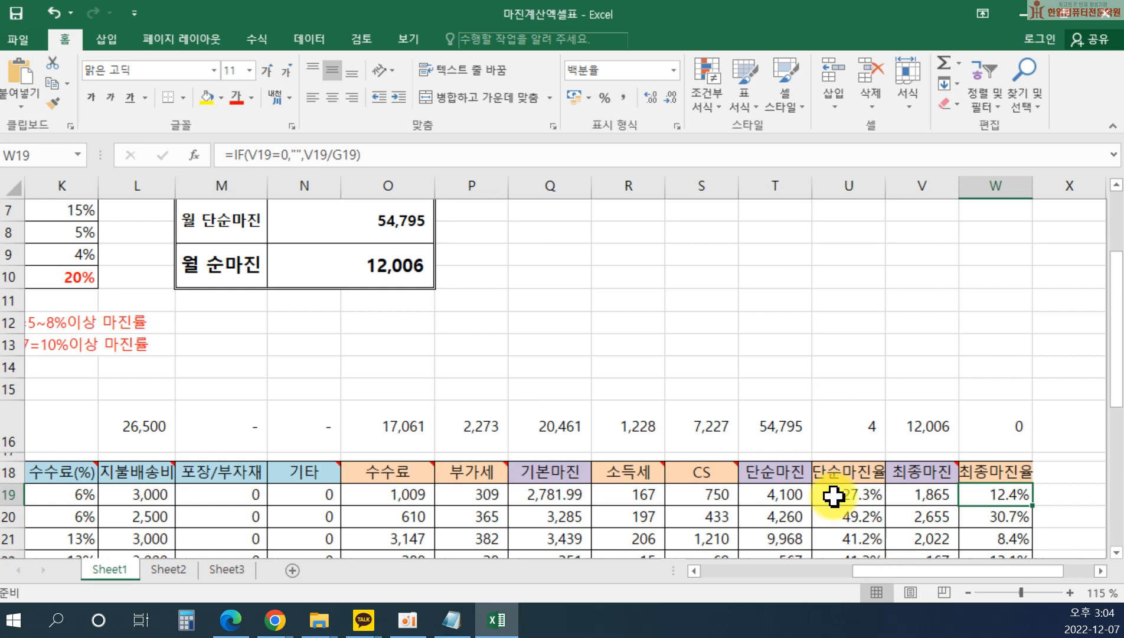
Review the VAT cell P19, the fee rate cell K19 and the remaining cost and margin columns of the first product.
left_click(483, 496)
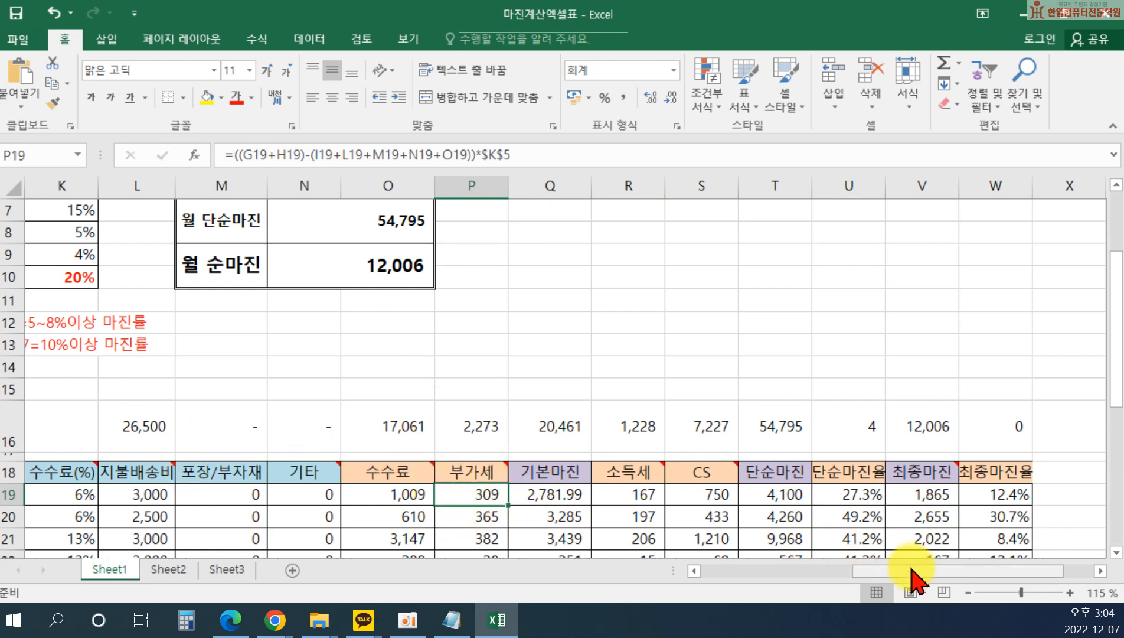
left_click_drag(907, 571, 808, 589)
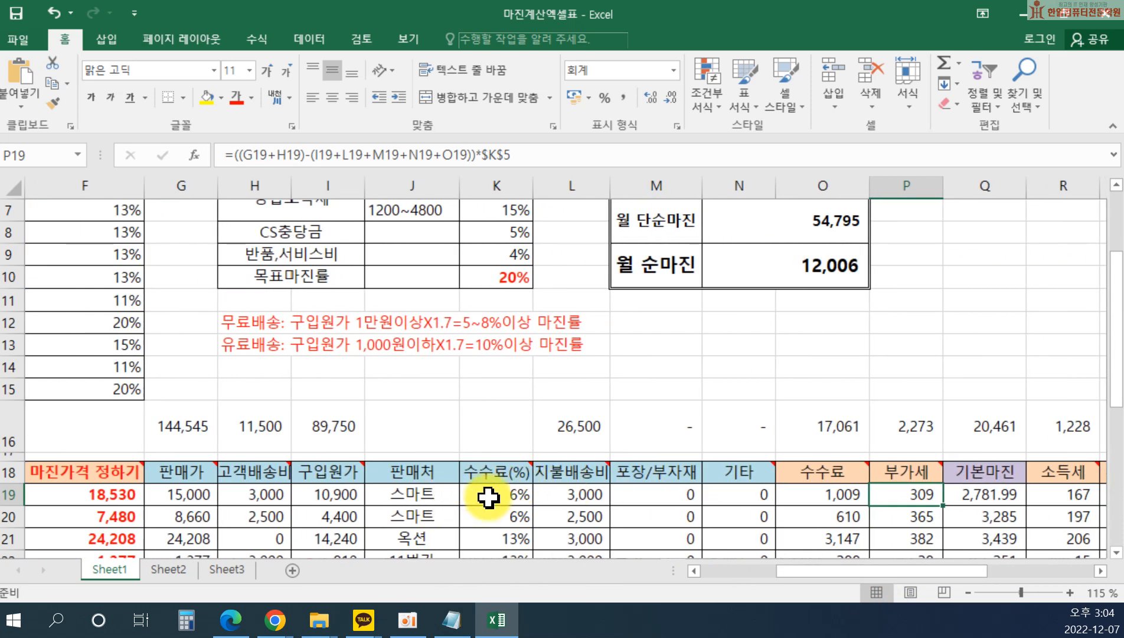
left_click(519, 499)
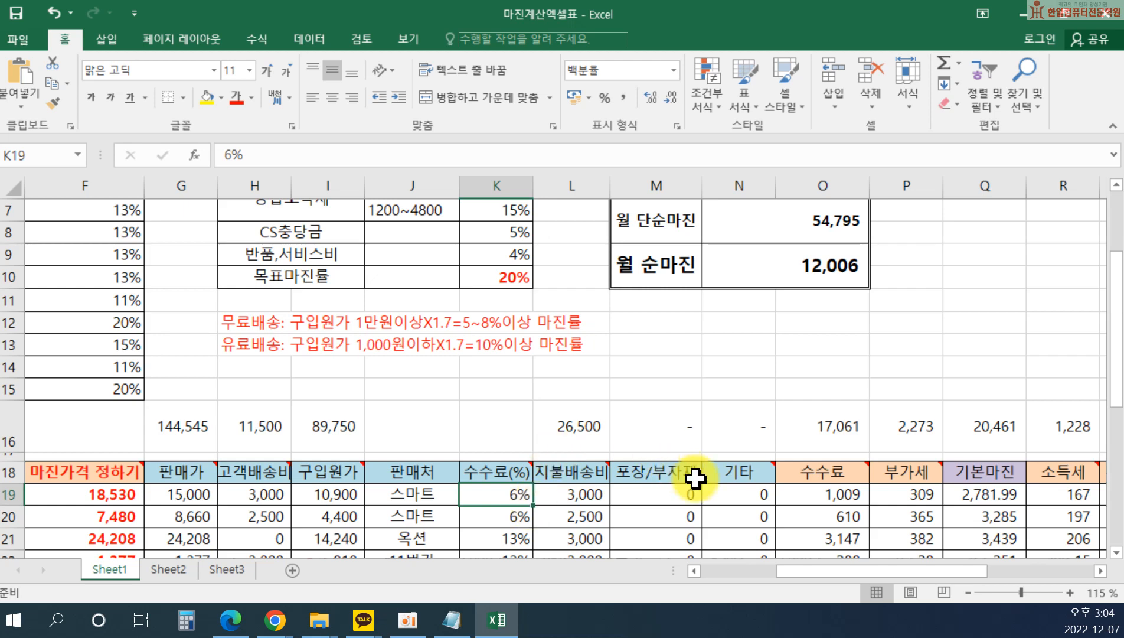
mouse_move(846, 571)
left_mouse_down()
mouse_move(945, 591)
mouse_move(785, 572)
mouse_move(856, 568)
mouse_move(679, 582)
mouse_move(762, 559)
mouse_move(853, 555)
left_mouse_up()
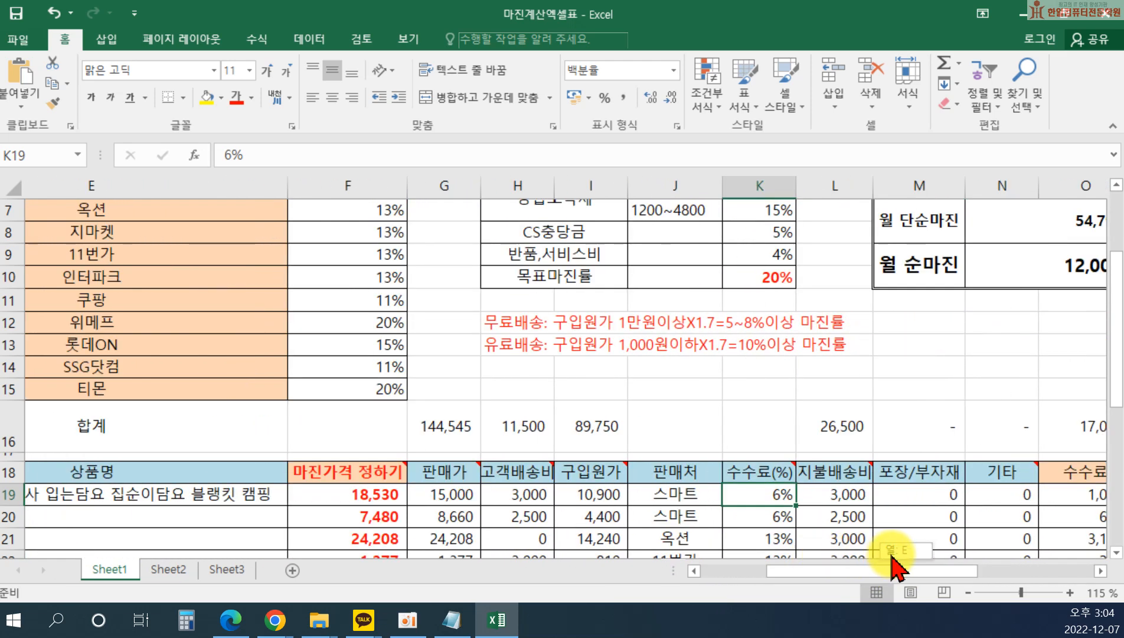
left_click_drag(887, 559, 951, 562)
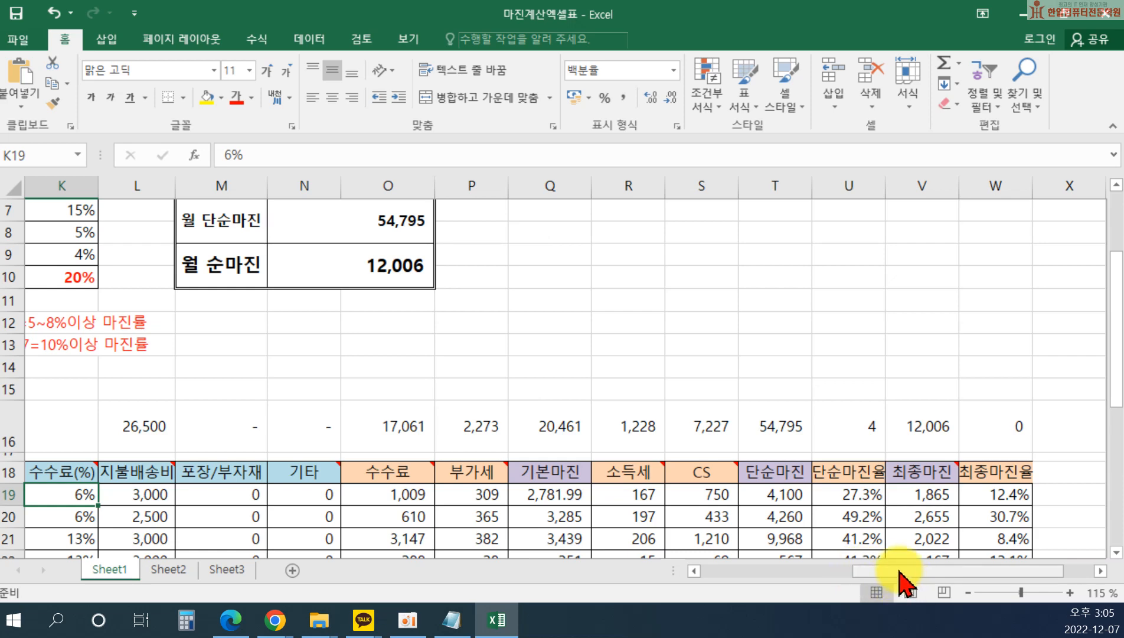
Change the selling price (판매가) of the first product in G19 to 16,000.
left_click_drag(874, 568, 788, 581)
left_click(659, 497)
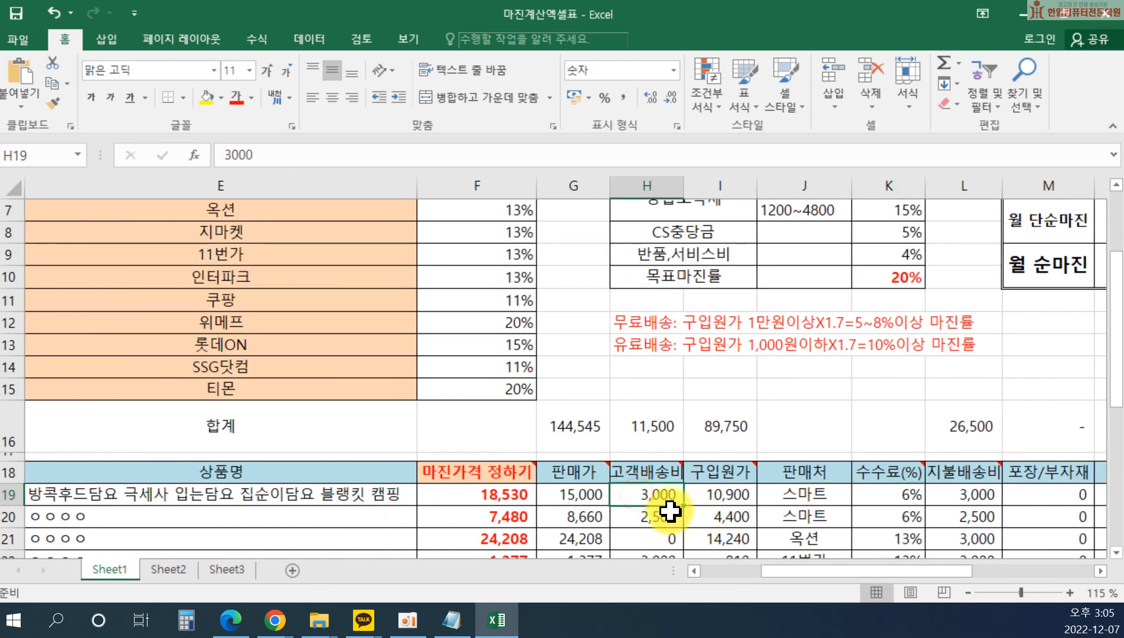
left_click(579, 496)
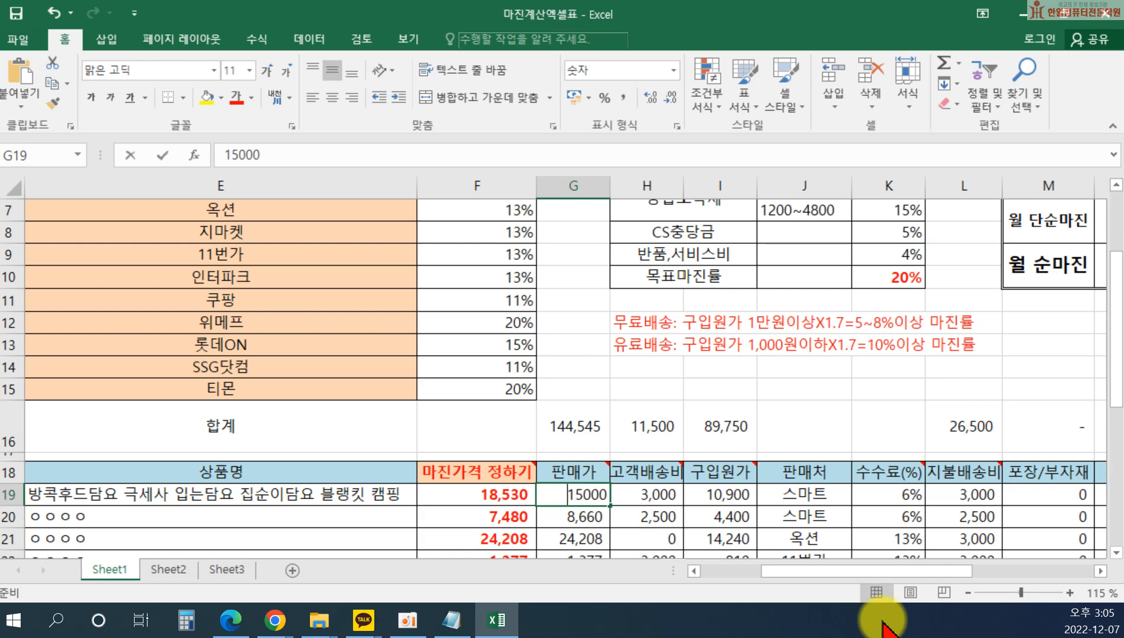
type("160")
key("Return")
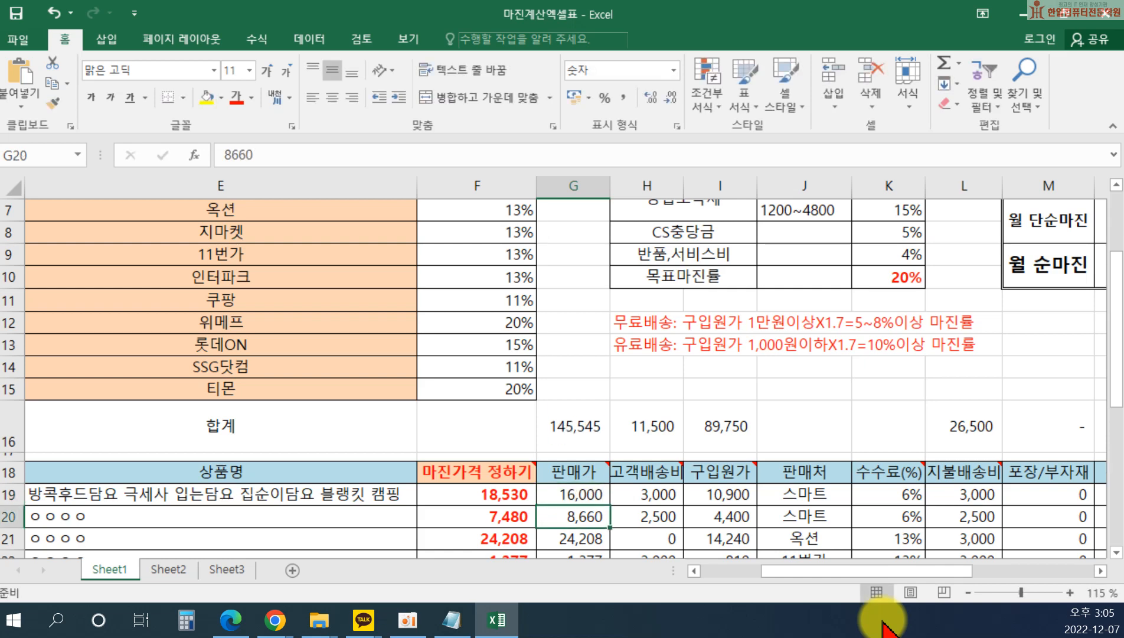
Check the first product's recalculated margin rates, fee, VAT, basic margin and income tax across row 19.
left_click_drag(814, 570, 943, 585)
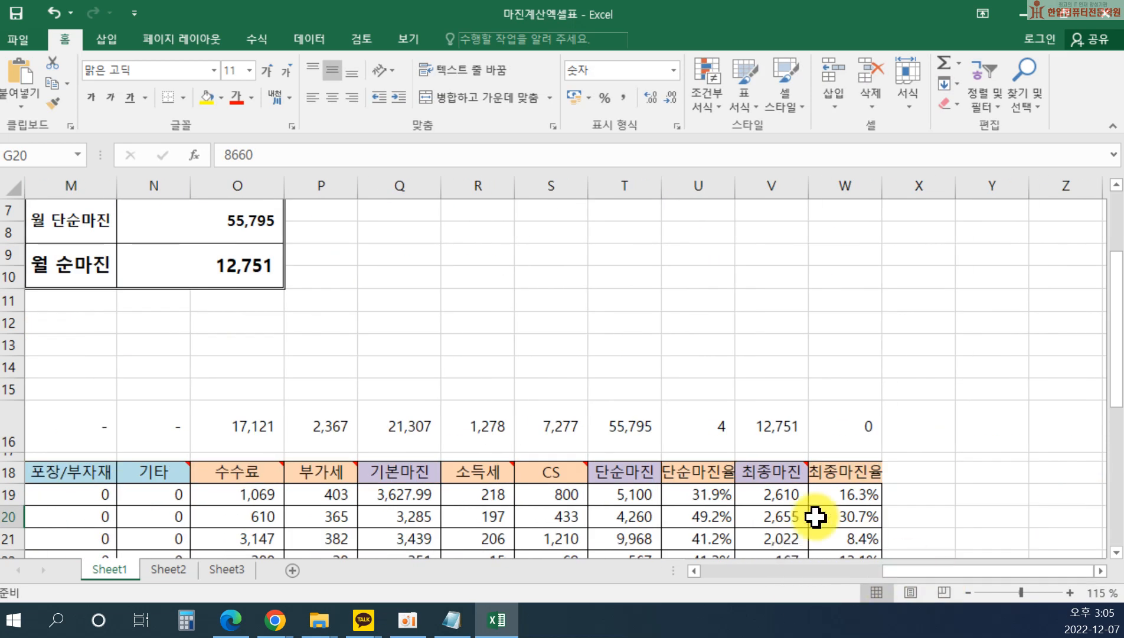
left_click_drag(894, 572, 841, 589)
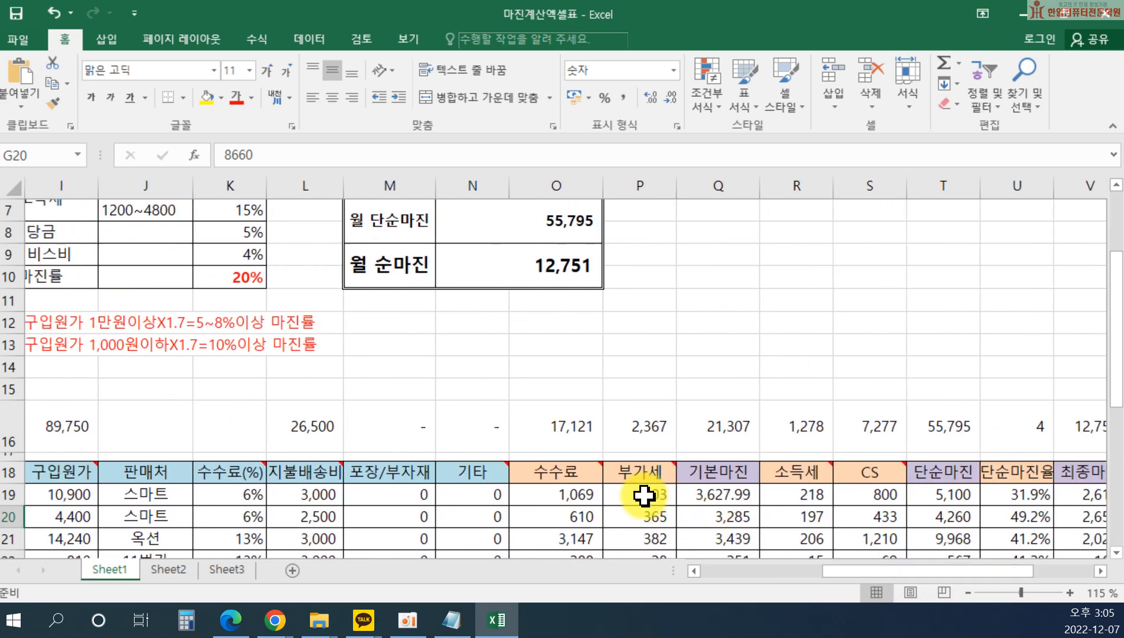
left_click(577, 496)
left_click(637, 494)
left_click(716, 494)
left_click(801, 494)
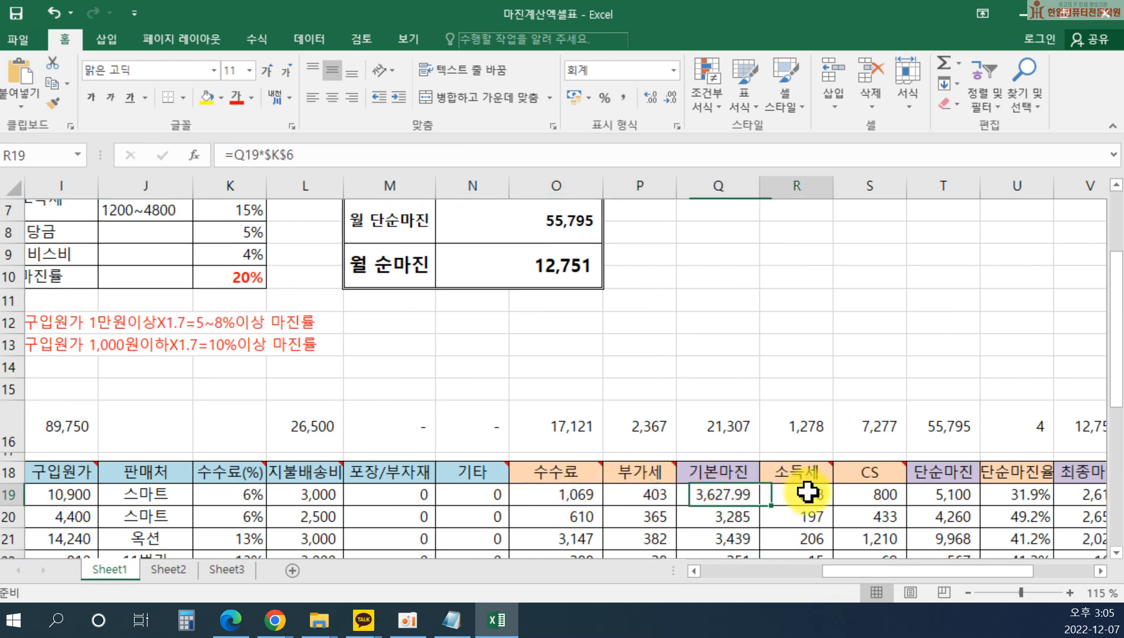
Inspect the CS formula in S19 and review the first product's selling price and cost columns in row 19.
left_click(889, 497)
left_click_drag(915, 572, 843, 589)
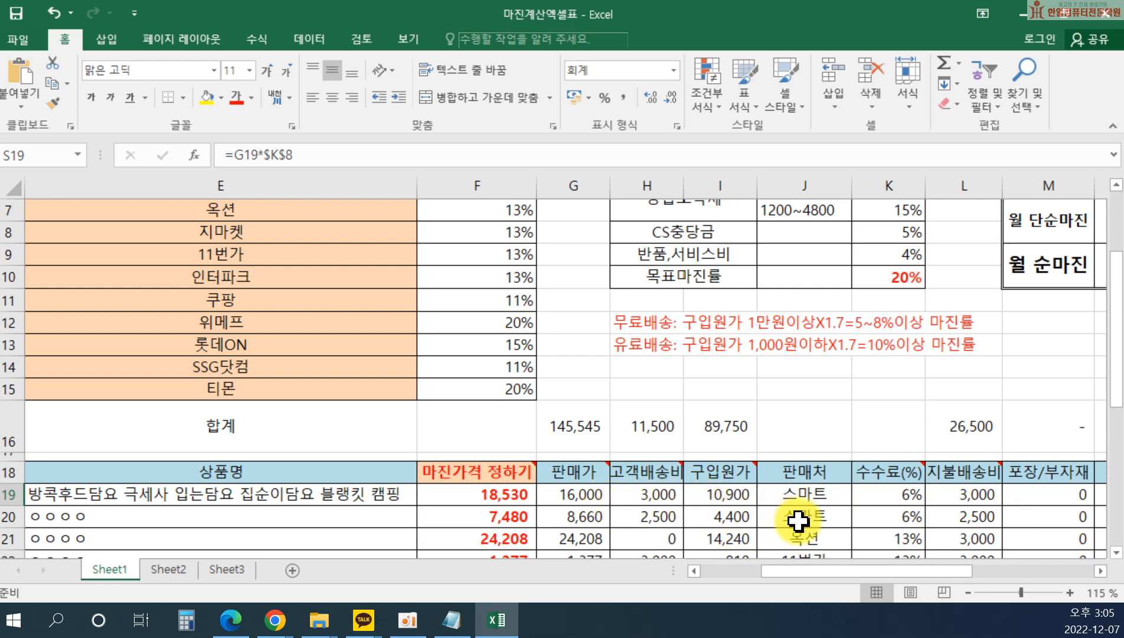
mouse_move(812, 570)
left_mouse_down()
mouse_move(910, 571)
mouse_move(803, 568)
left_mouse_up()
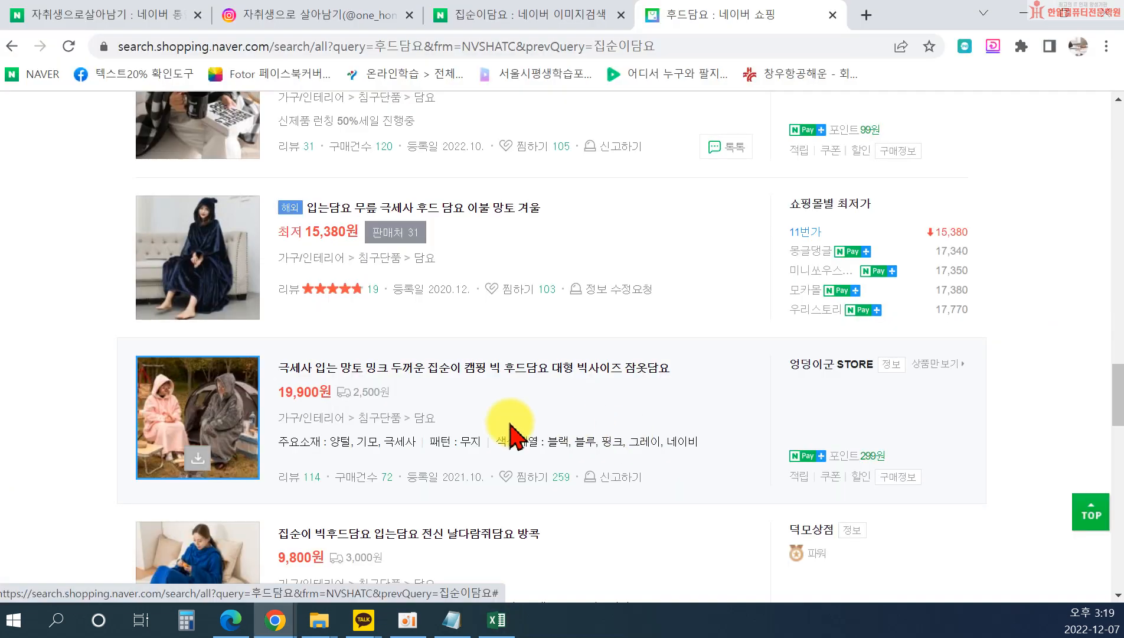
In the browser's Naver Shopping results for 후드담요, compare prices from the first listings through the 방콕후드담요 극세사 입는담요 listing.
scroll(510, 432, "up", 5)
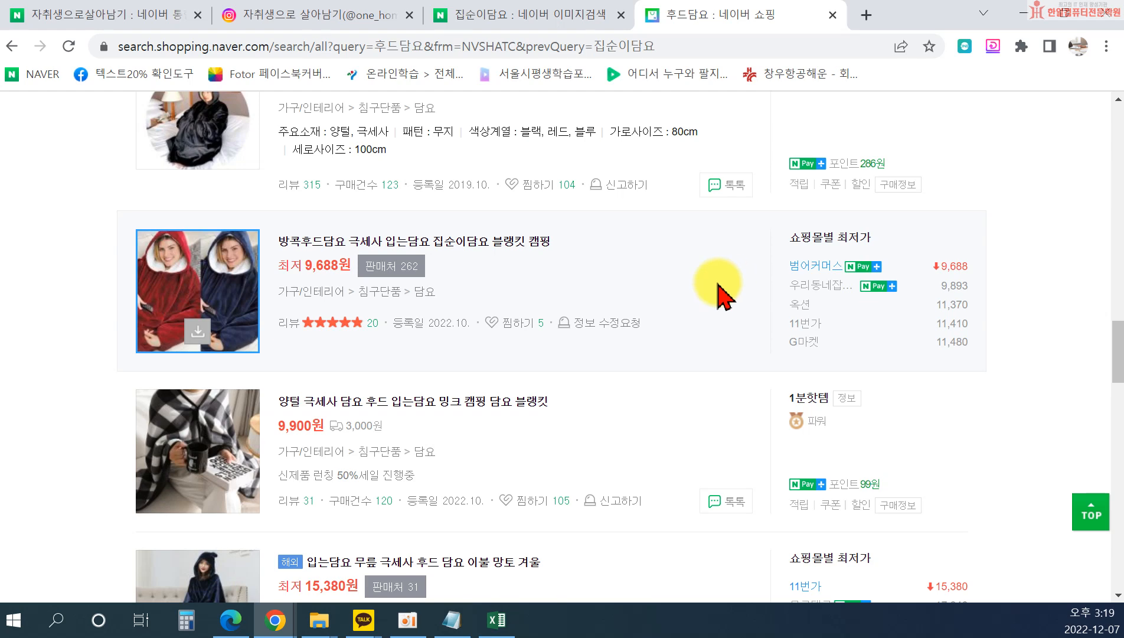
scroll(452, 319, "up", 4)
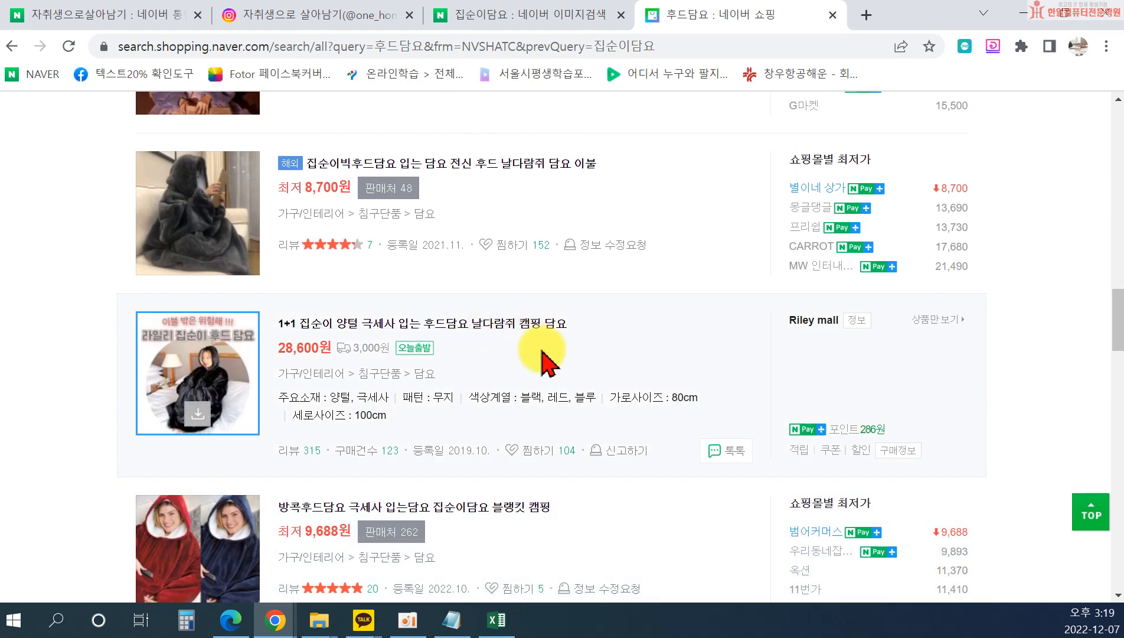
scroll(529, 346, "up", 8)
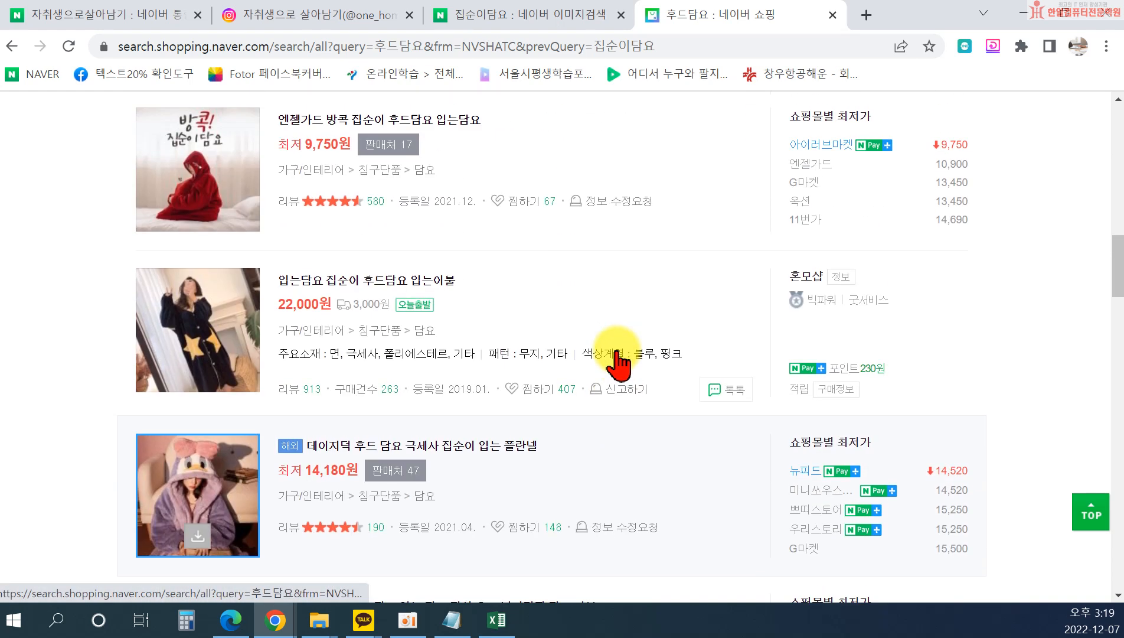
scroll(623, 363, "up", 4)
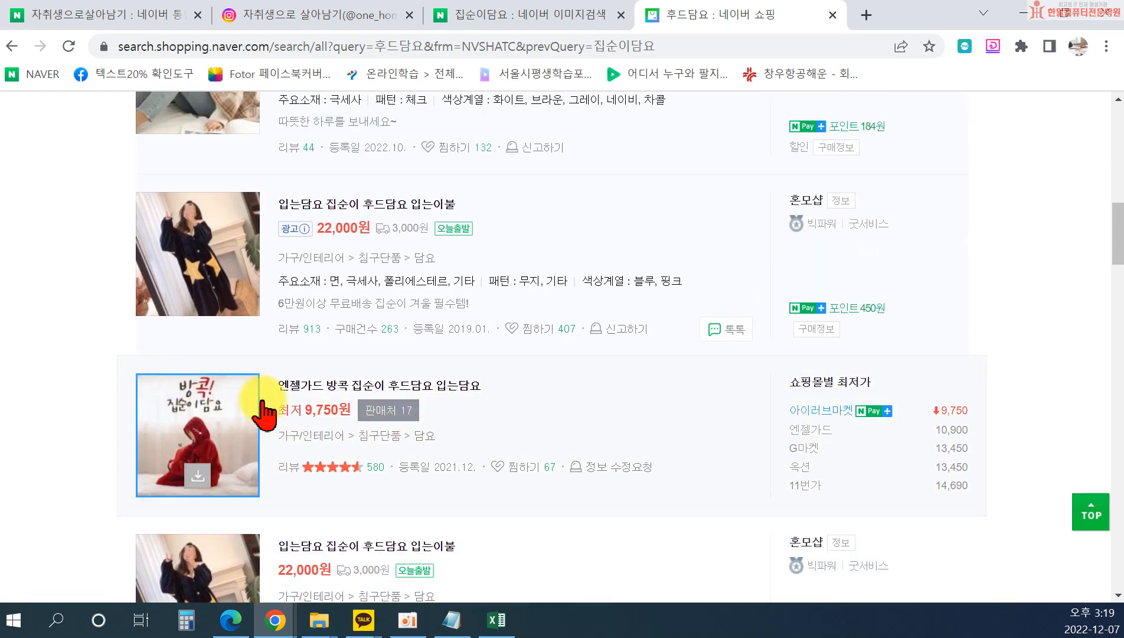
scroll(293, 402, "up", 9)
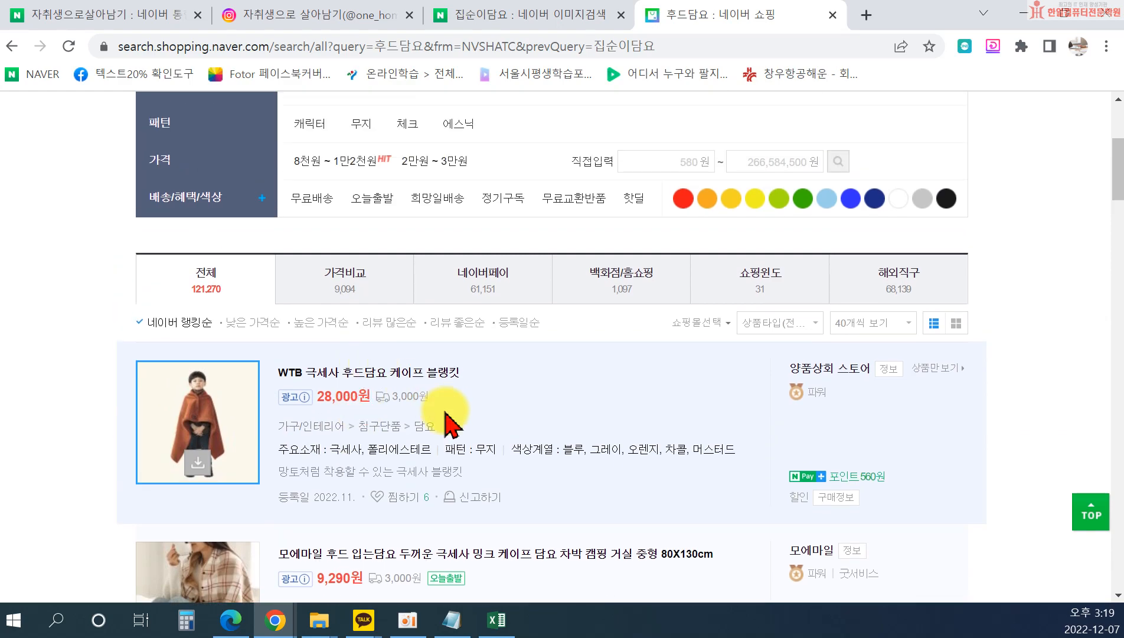
scroll(436, 402, "down", 20)
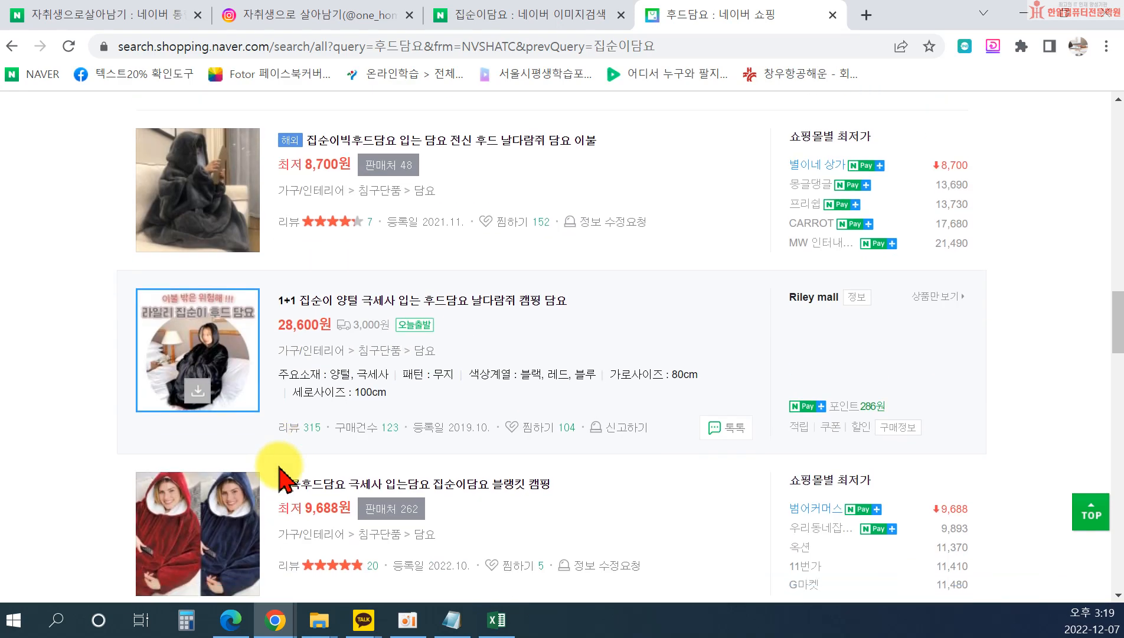
scroll(280, 478, "down", 3)
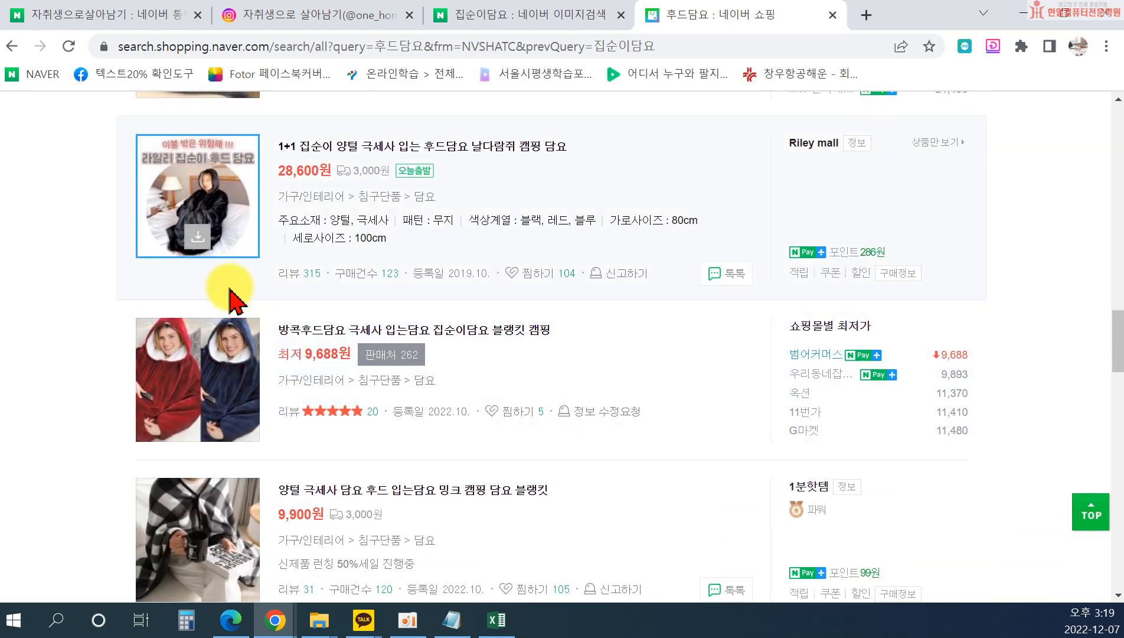
scroll(230, 299, "up", 2)
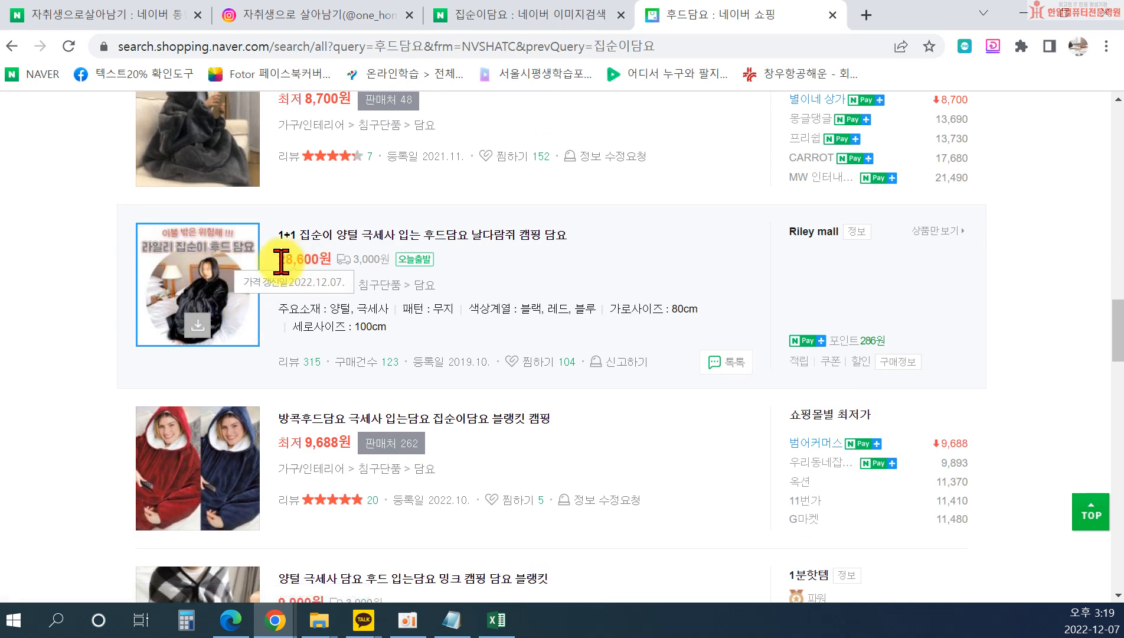
Compare the 방콕후드담요 listing's price and sellers with the similar wearable blankets in the middle of the first results page.
scroll(318, 307, "down", 12)
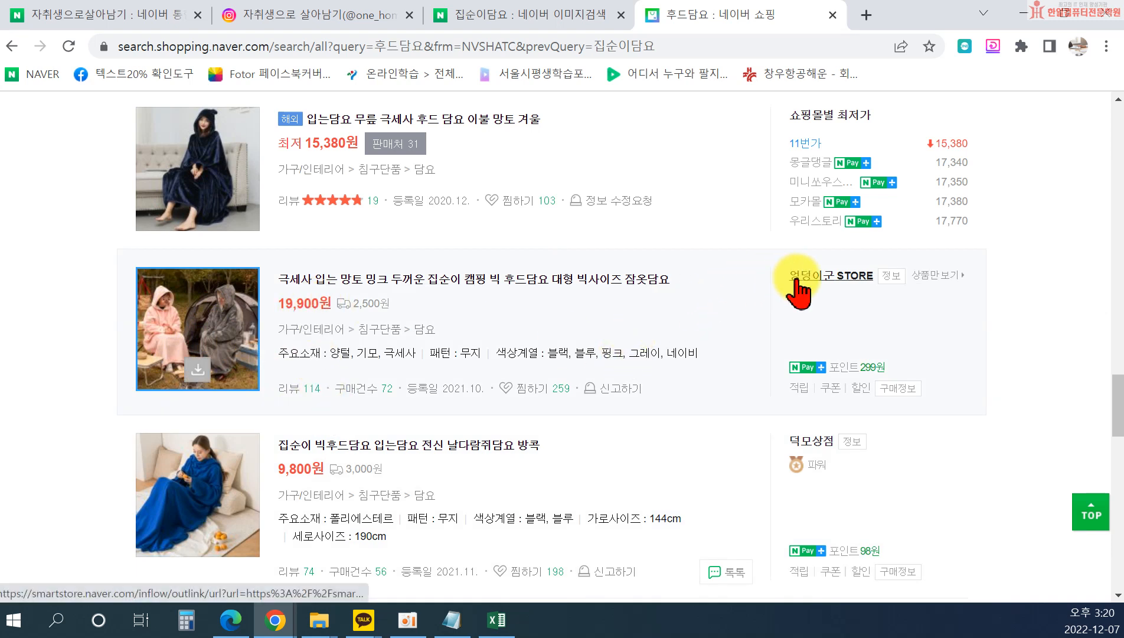
scroll(696, 335, "down", 3)
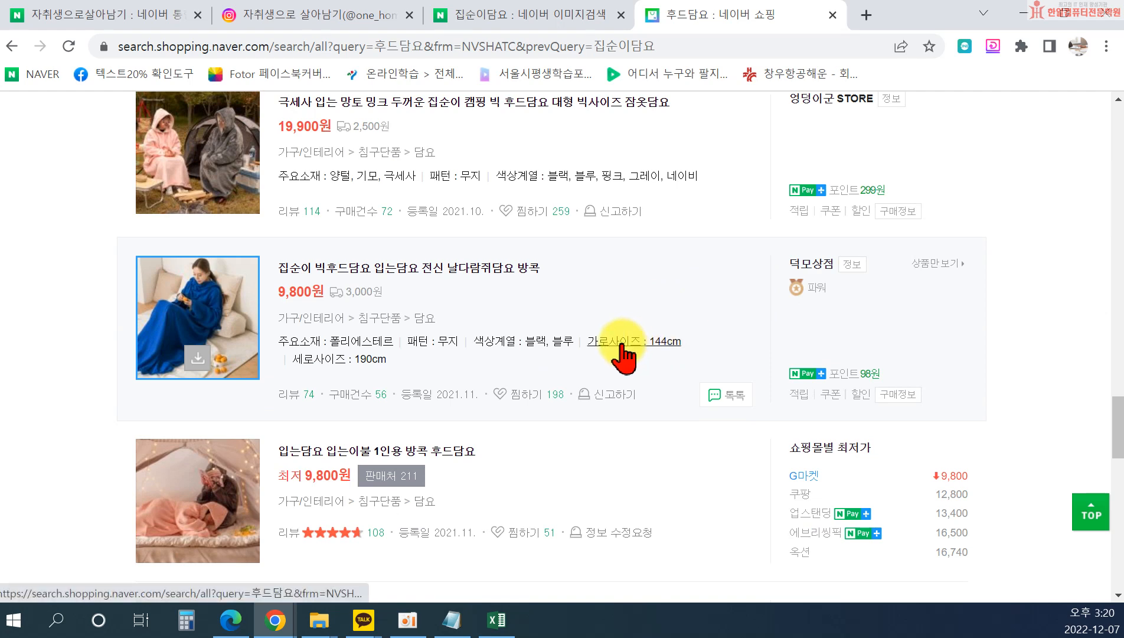
scroll(620, 355, "down", 9)
scroll(278, 266, "down", 9)
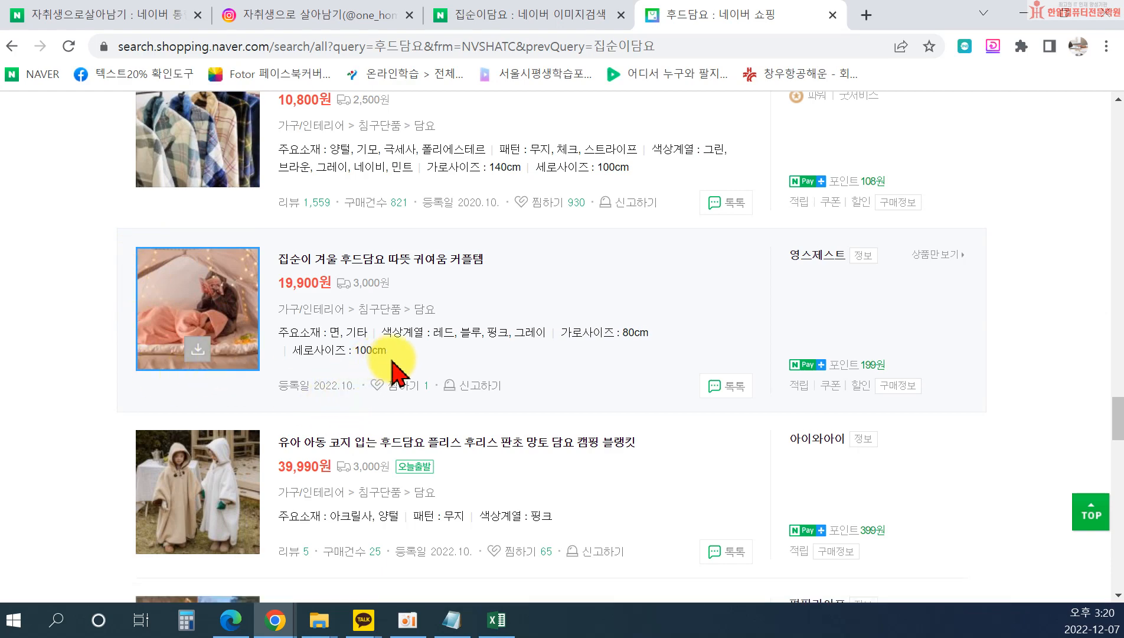
scroll(292, 281, "up", 6)
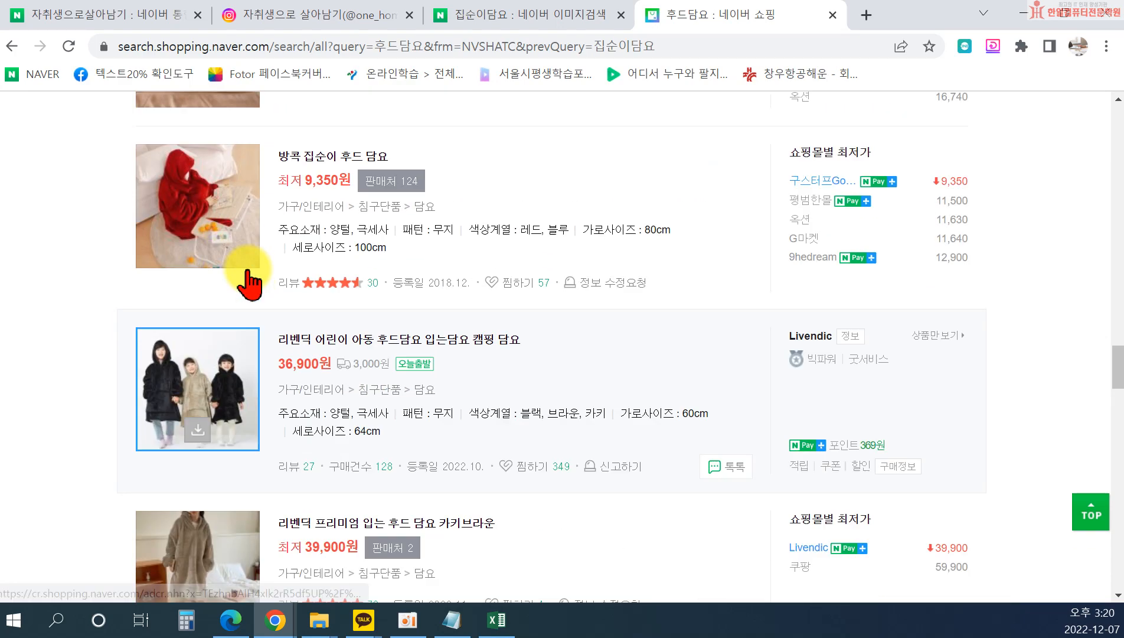
scroll(248, 277, "up", 20)
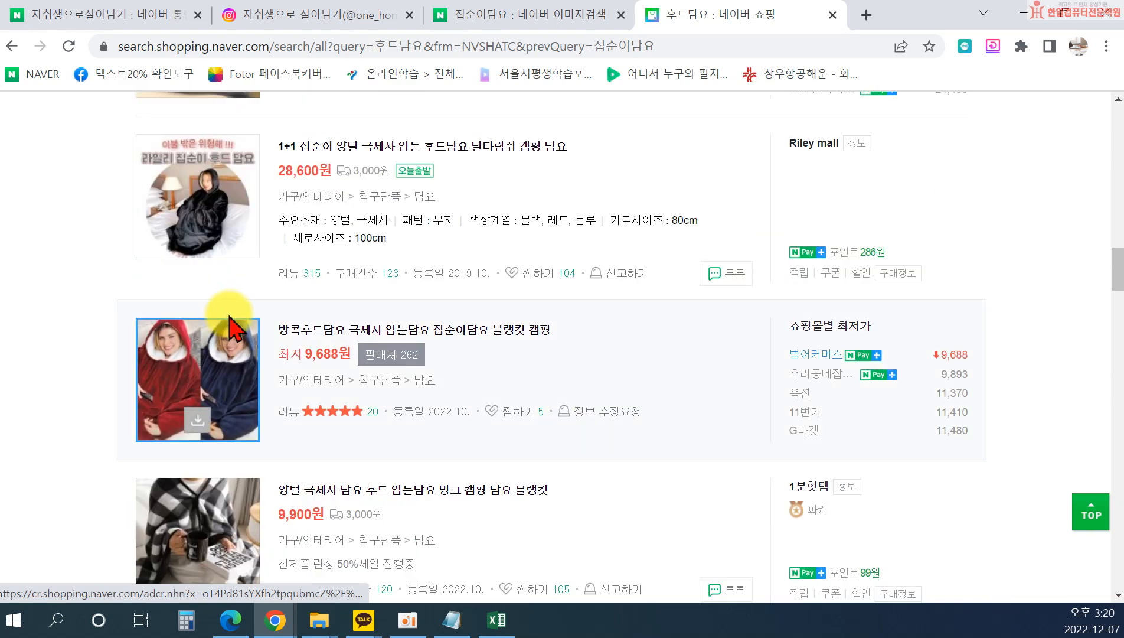
scroll(296, 377, "down", 15)
scroll(313, 425, "down", 3)
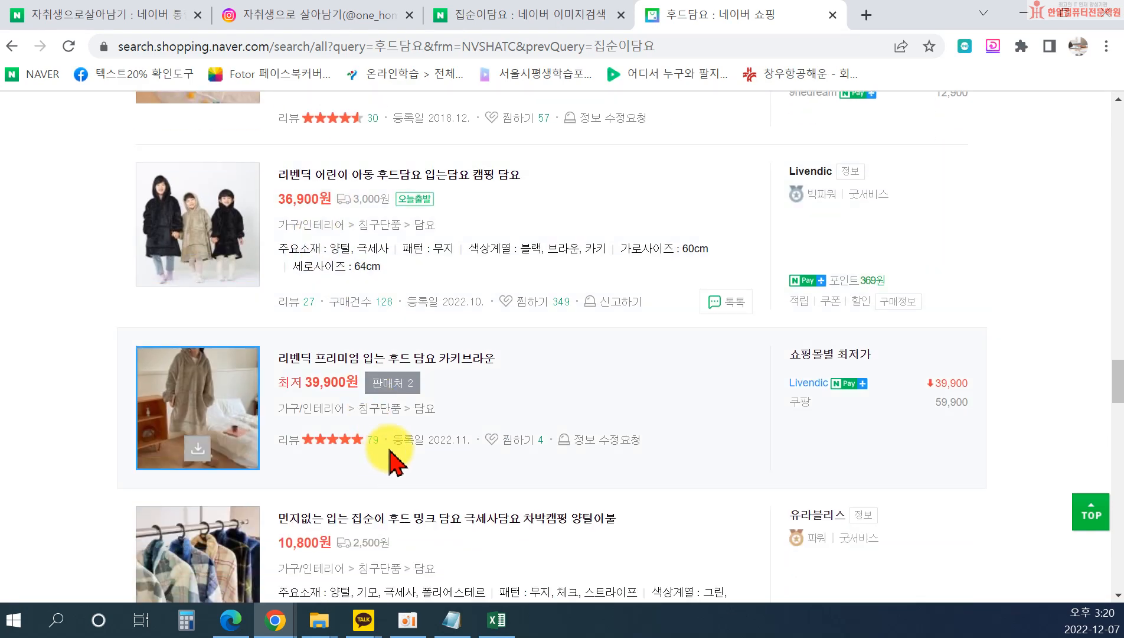
scroll(393, 448, "down", 20)
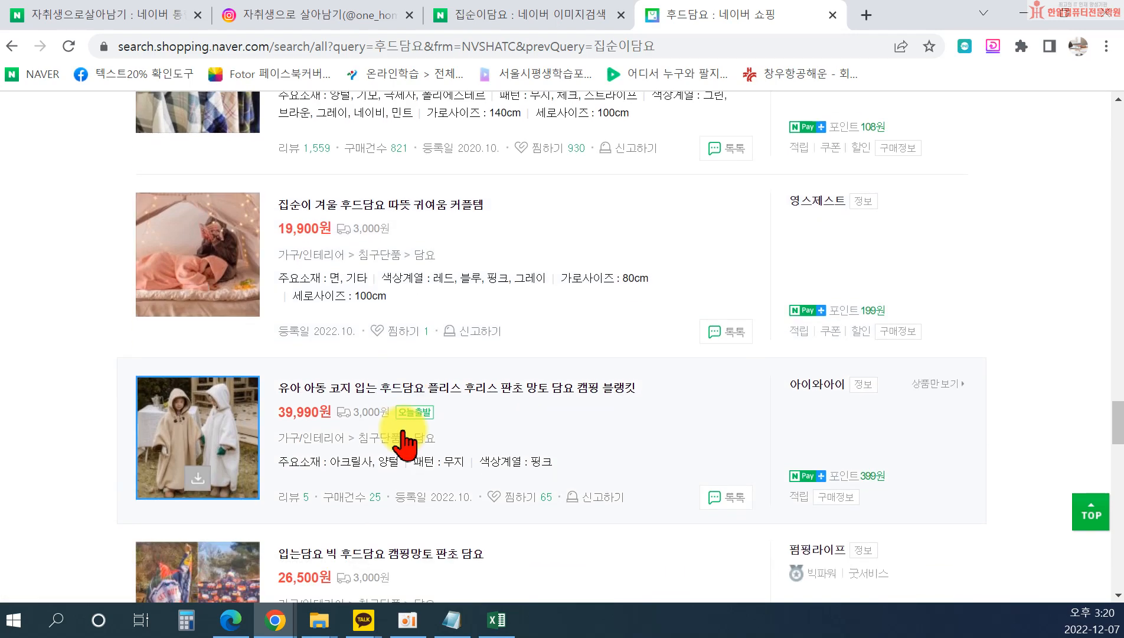
Examine the prices and sellers of the remaining 후드담요 listings through the end of the first results page.
scroll(407, 433, "down", 6)
scroll(407, 425, "down", 3)
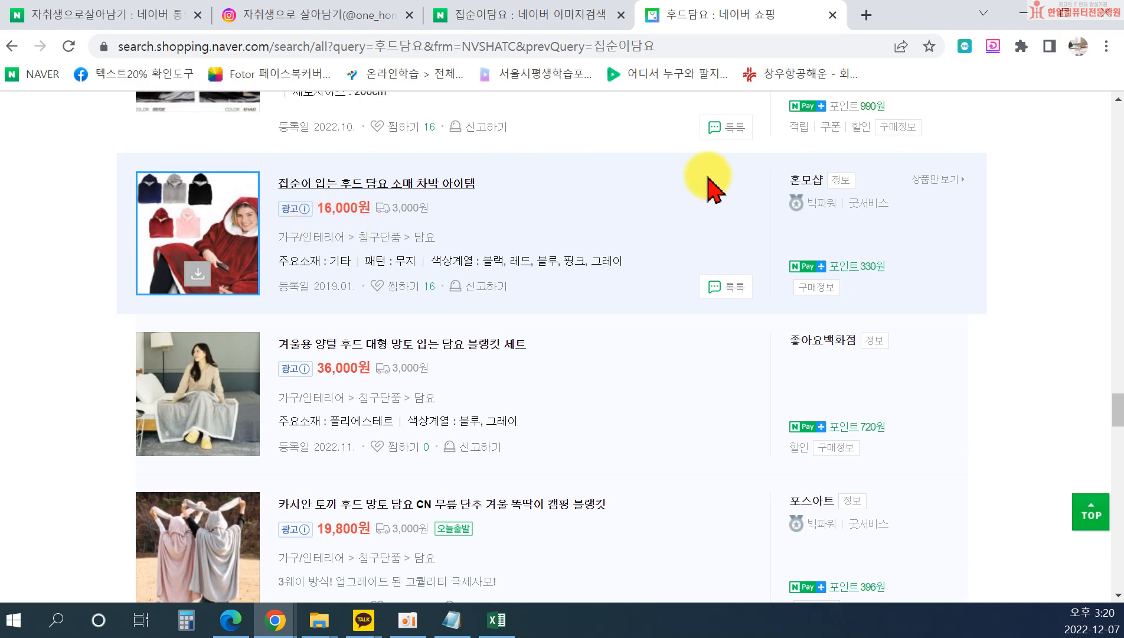
scroll(502, 305, "down", 3)
scroll(501, 313, "down", 15)
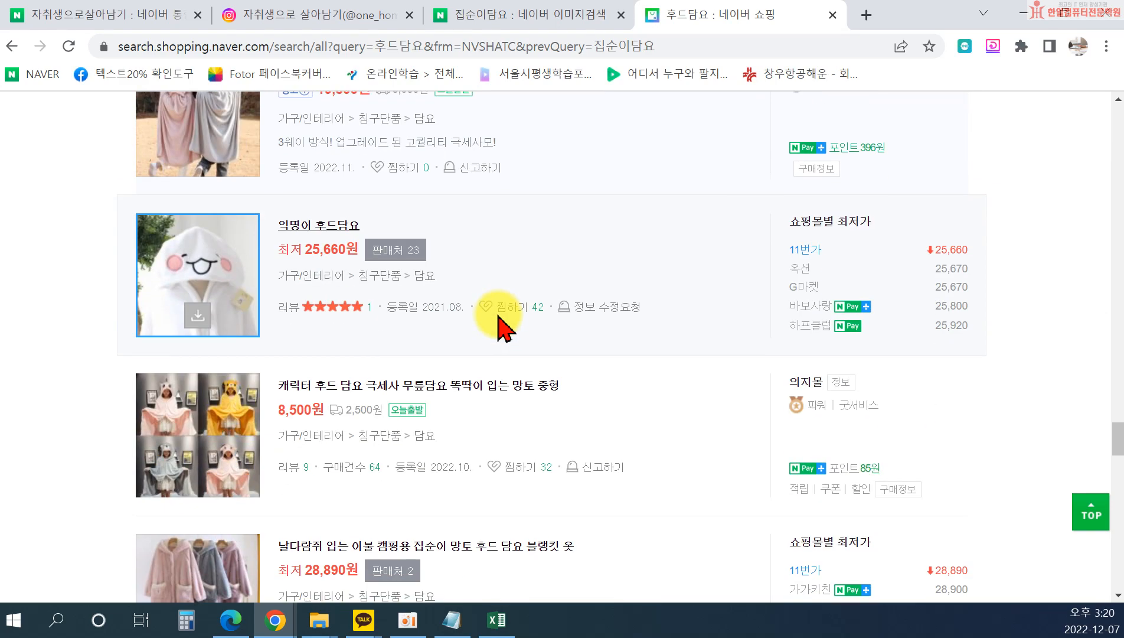
scroll(502, 327, "down", 15)
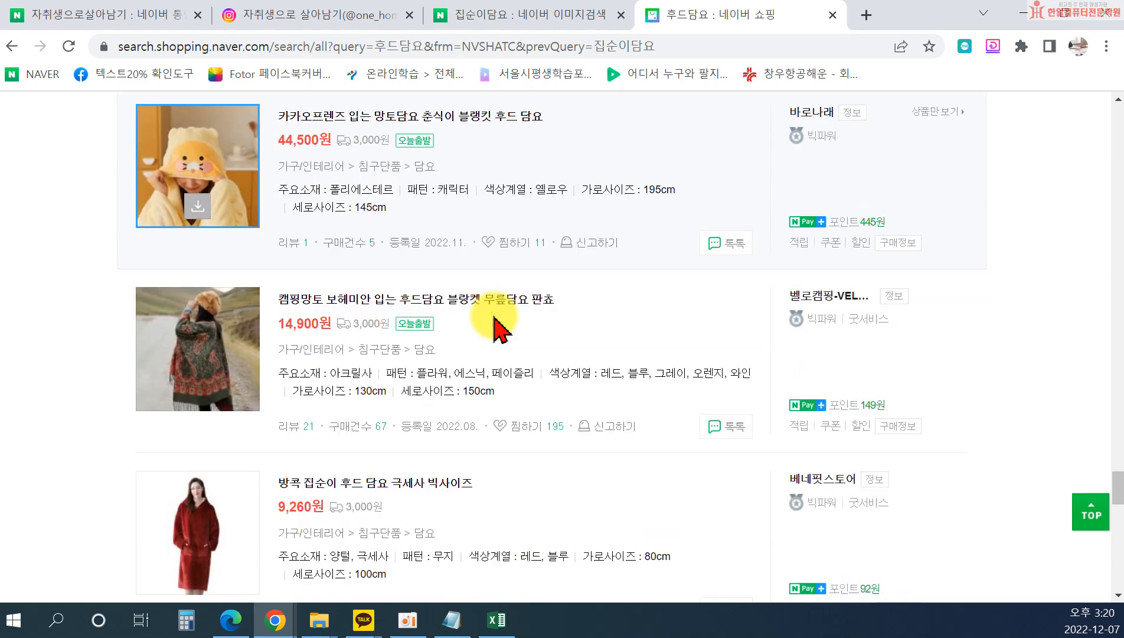
scroll(490, 321, "down", 8)
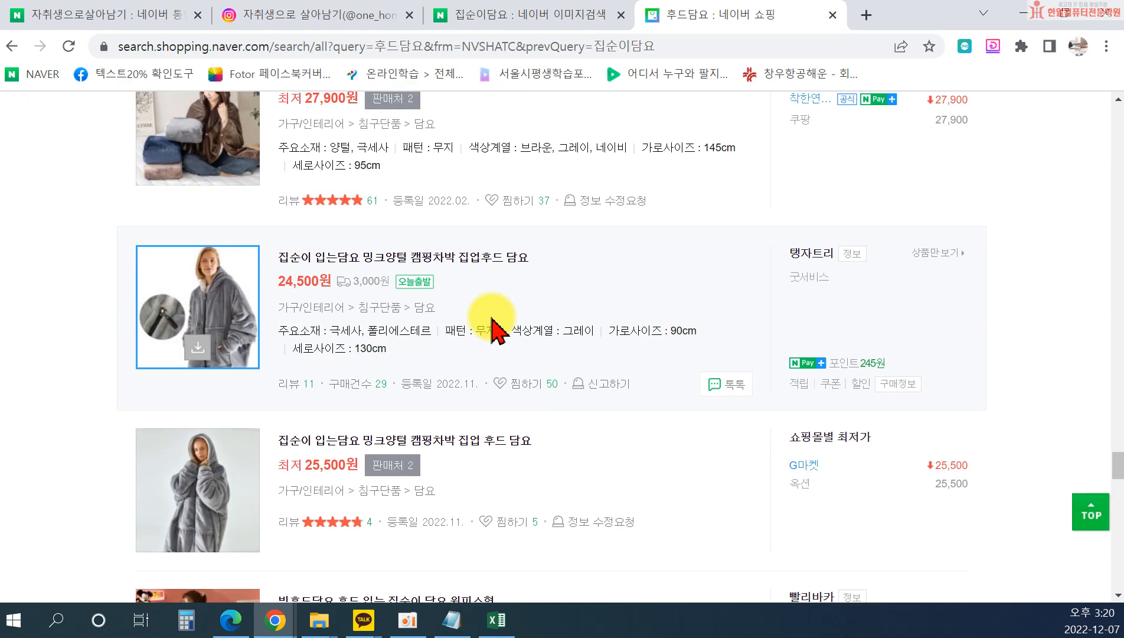
scroll(489, 321, "up", 5)
scroll(349, 314, "down", 15)
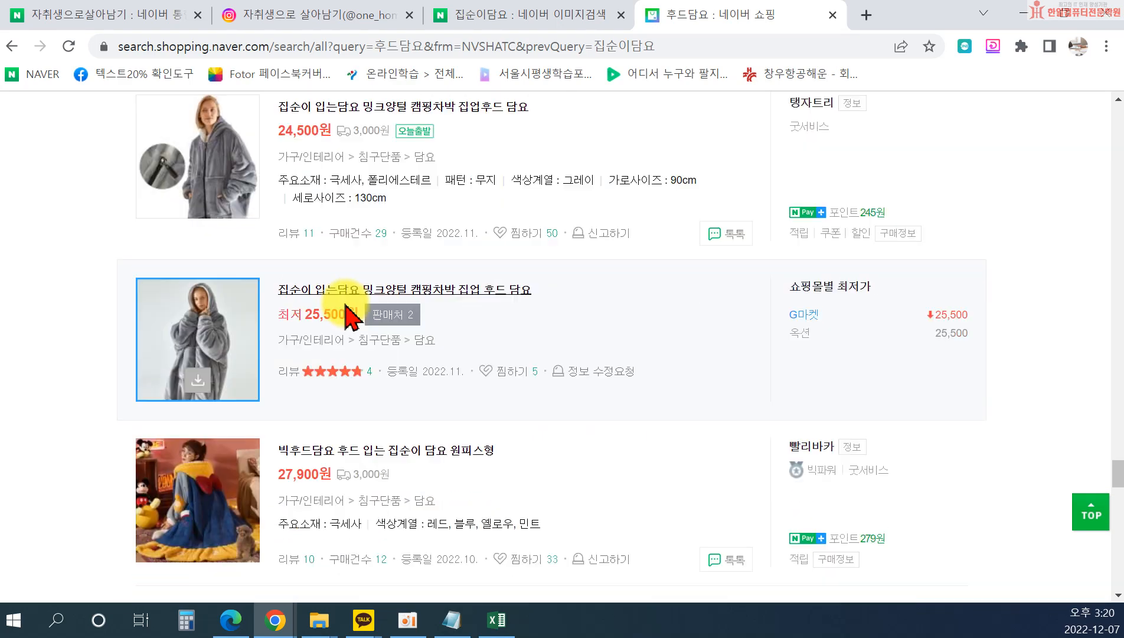
scroll(344, 313, "down", 12)
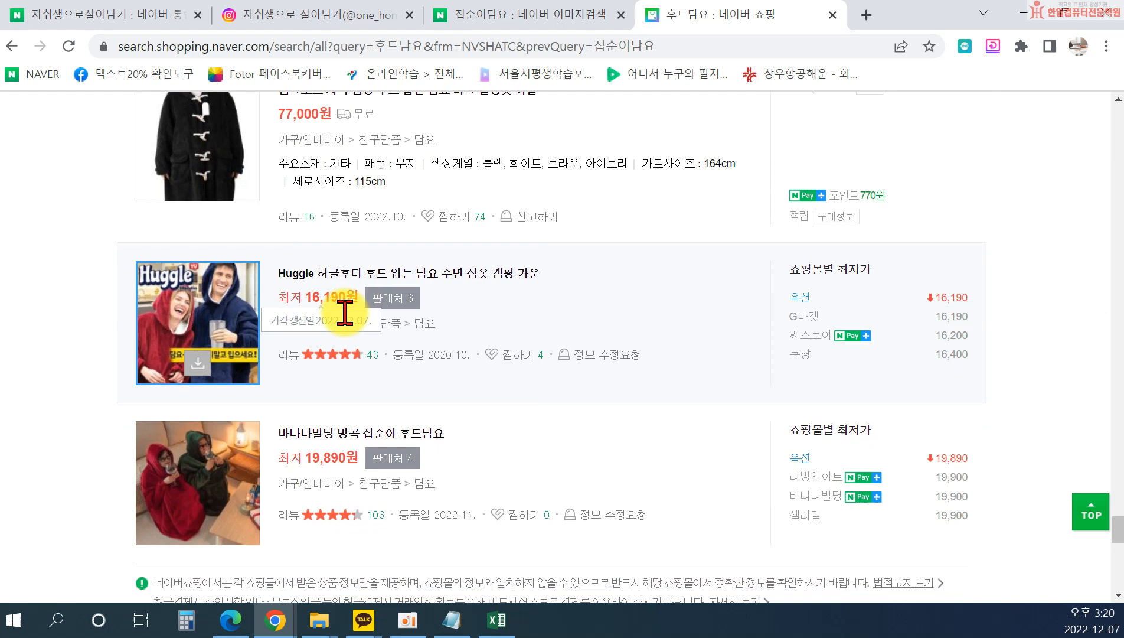
scroll(293, 324, "up", 7)
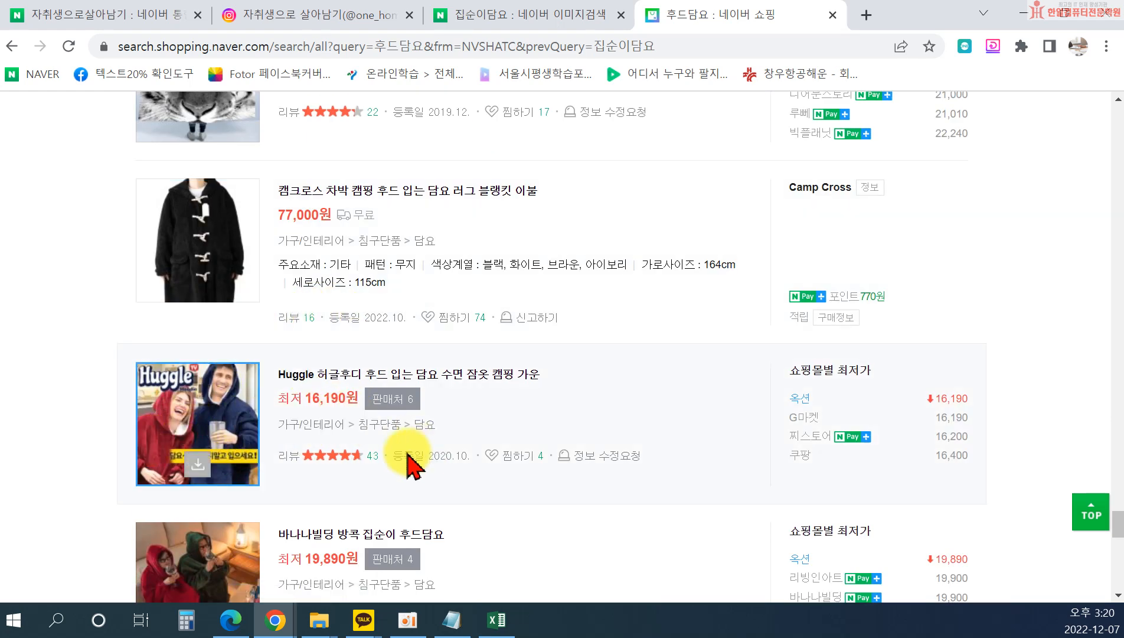
scroll(376, 432, "down", 5)
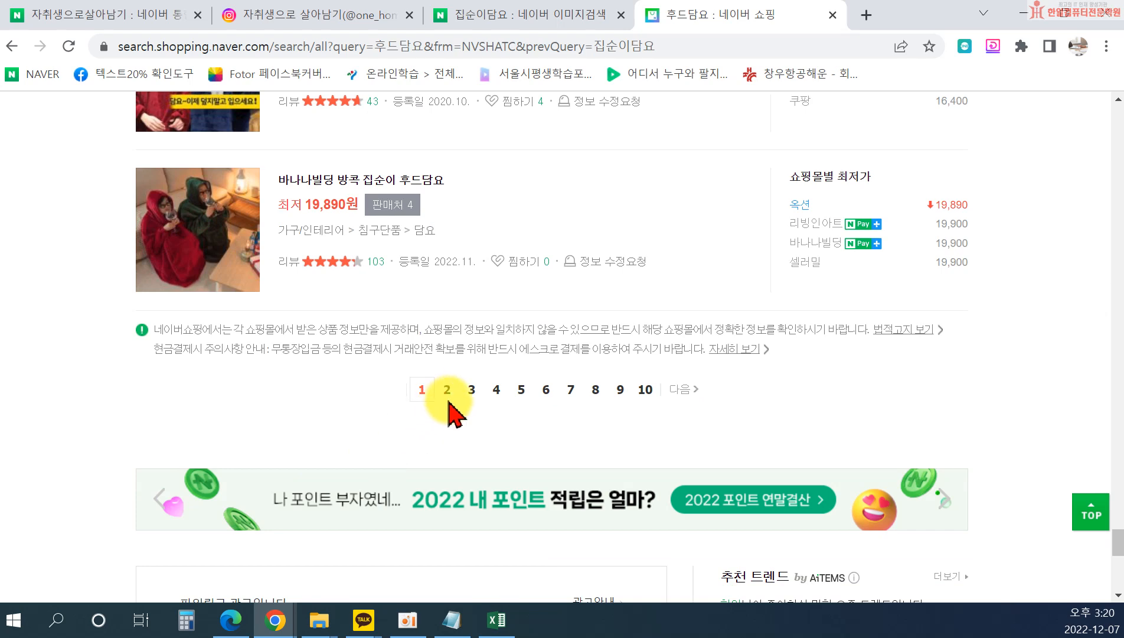
Open page 2 of the 후드담요 results and examine the prices of its listings.
left_click(447, 391)
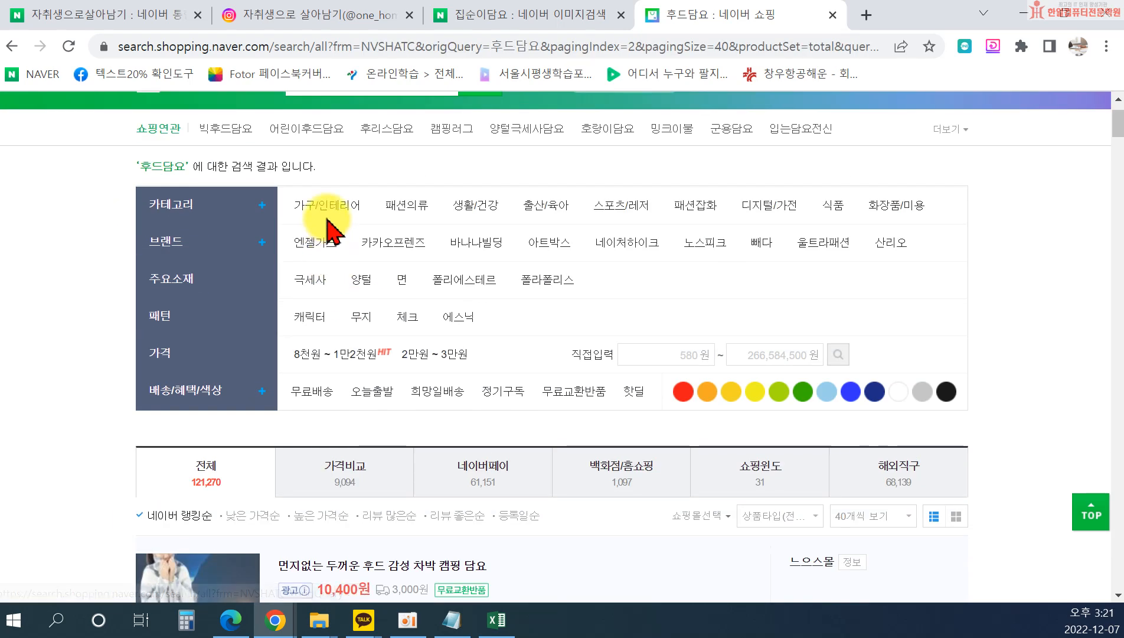
scroll(275, 248, "down", 5)
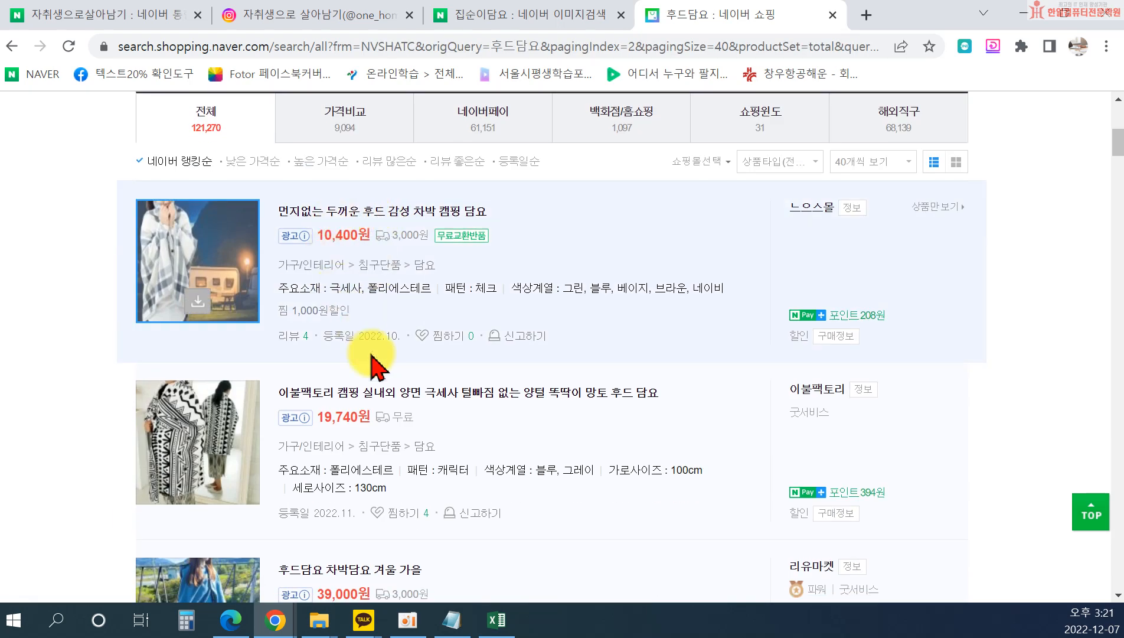
scroll(366, 413, "down", 6)
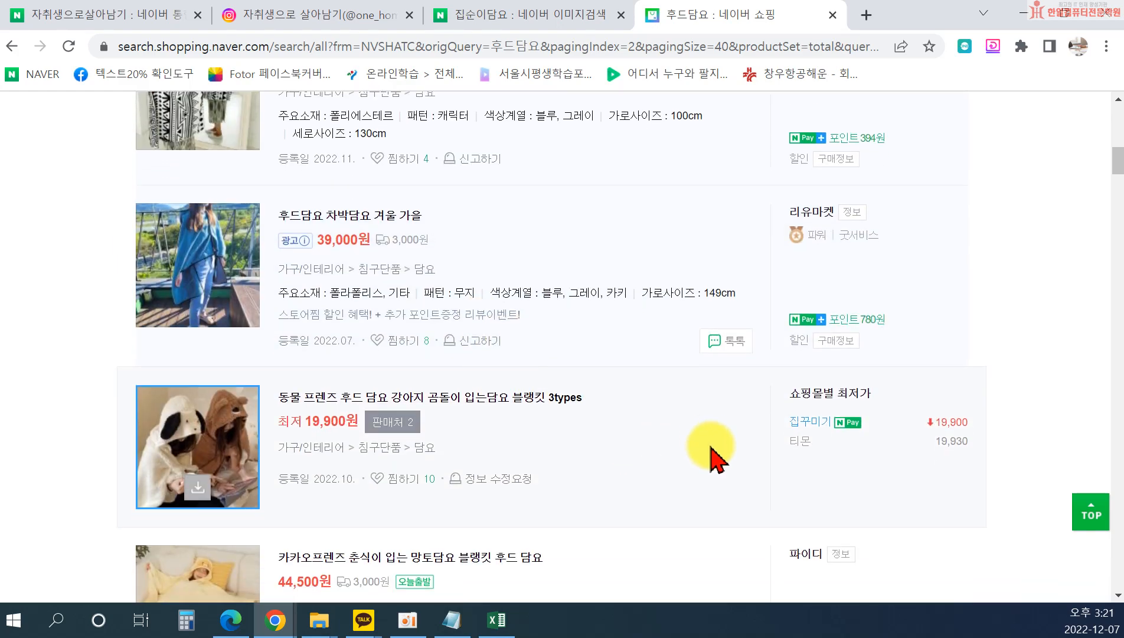
scroll(690, 481, "down", 20)
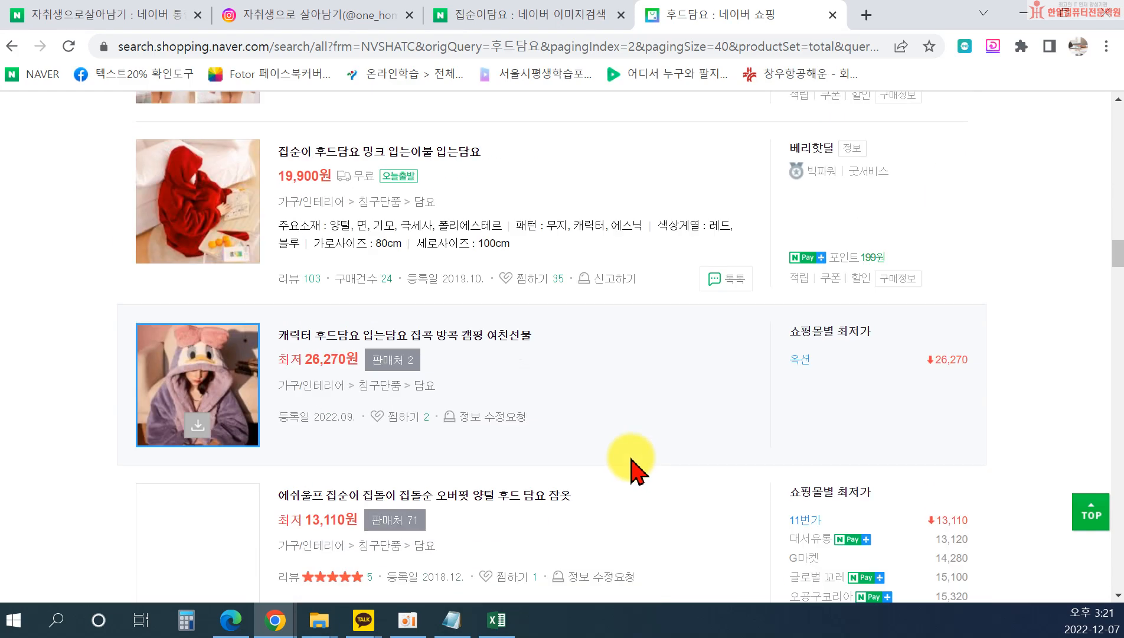
scroll(534, 454, "down", 15)
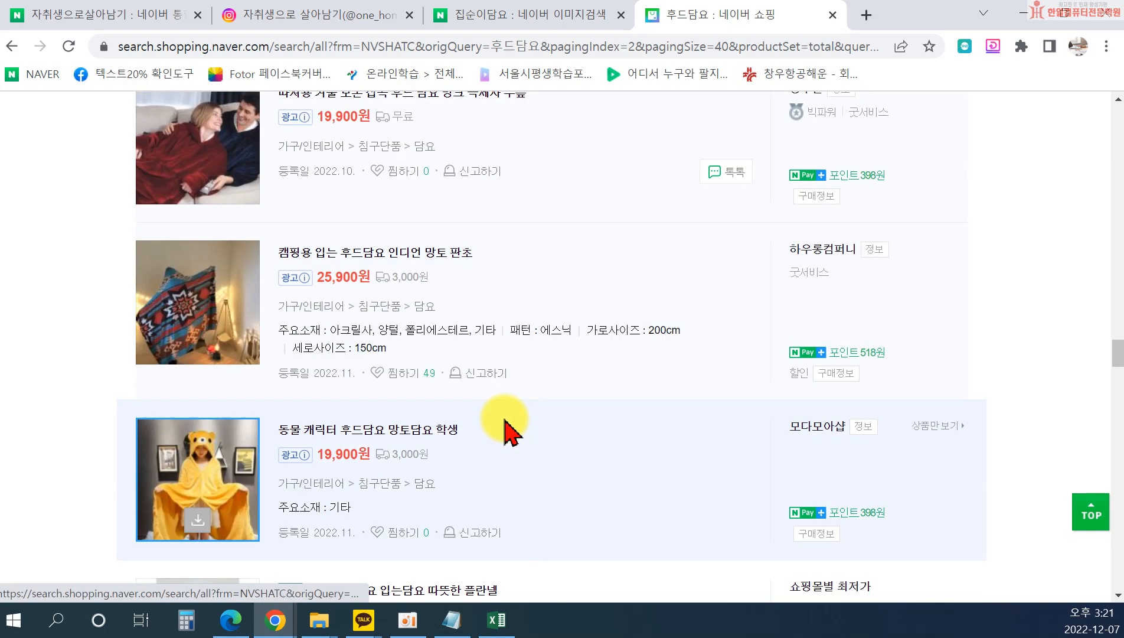
scroll(366, 478, "down", 15)
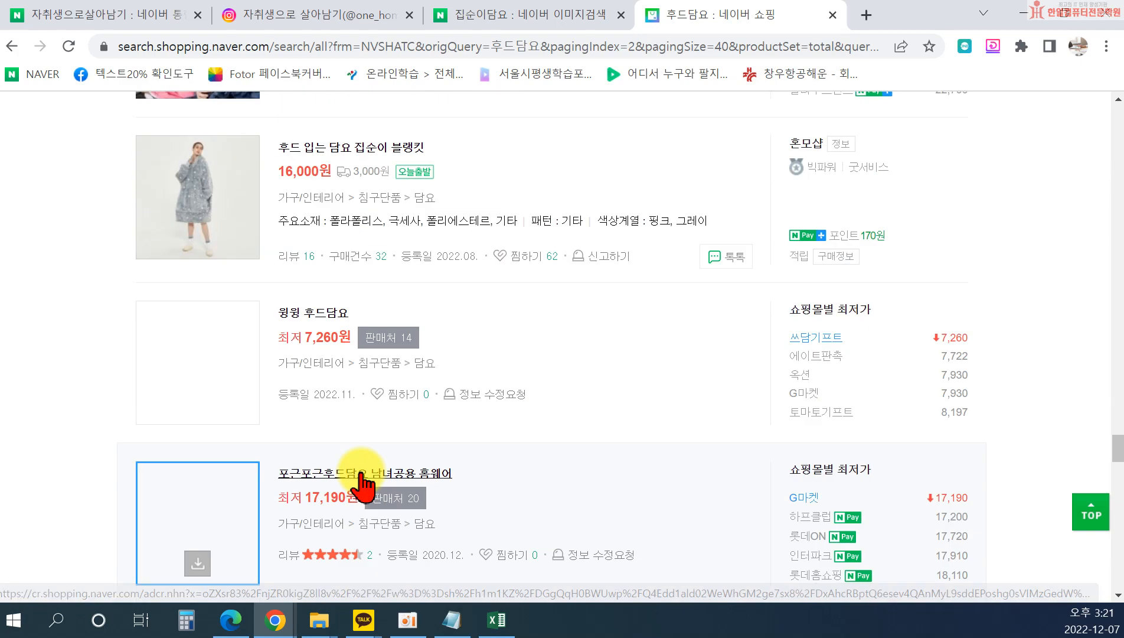
Switch back to the Excel margin sheet and inspect the 마진가격 정하기 formula in F19 and the product name in E19.
left_click(496, 619)
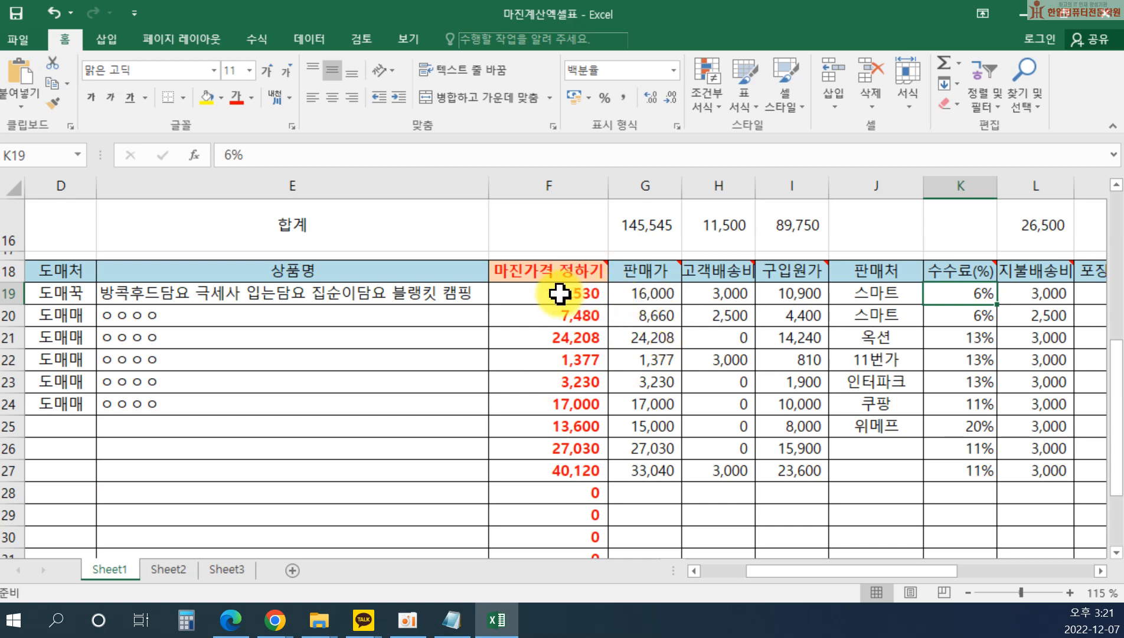
left_click(540, 287)
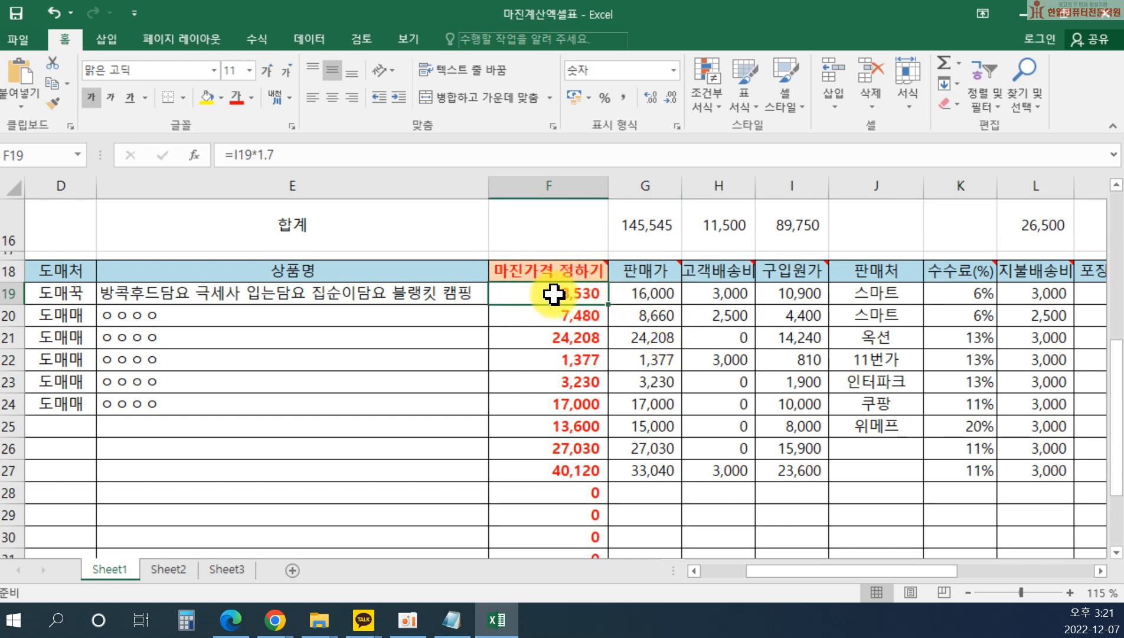
mouse_move(561, 269)
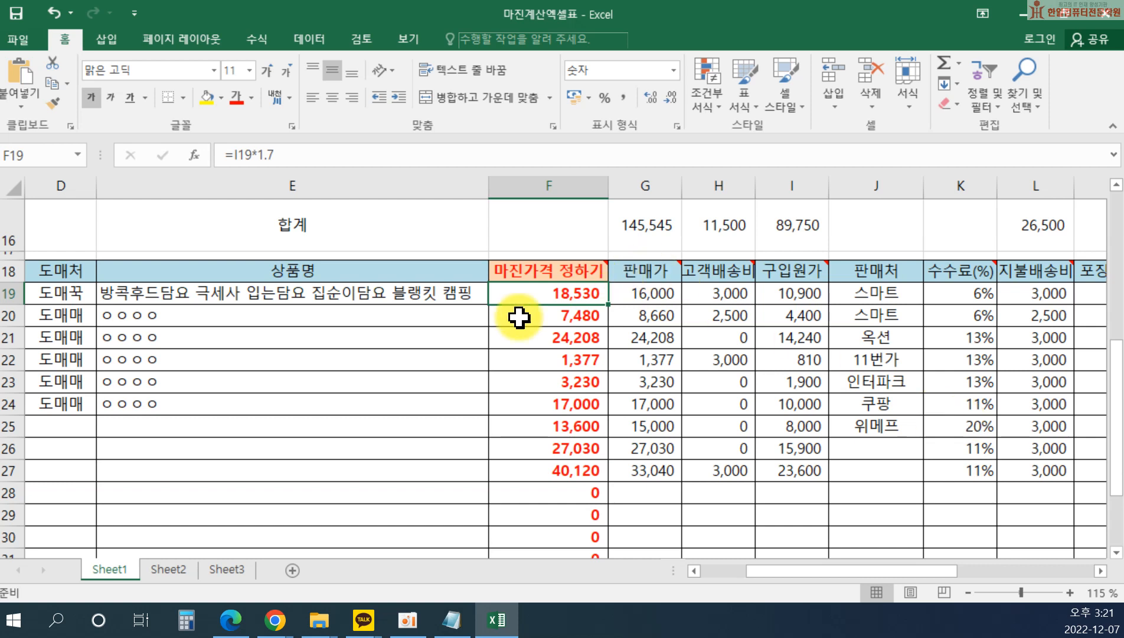
left_click(195, 289)
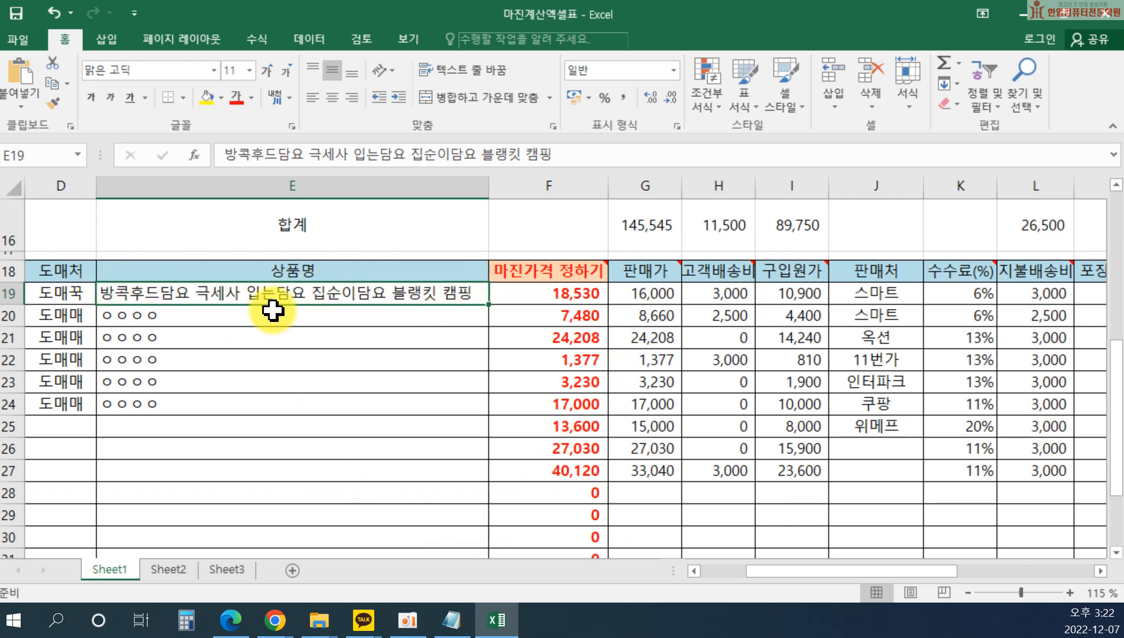
Switch back to the Naver Shopping 후드담요 results in Chrome and return from page 2 to page 1.
mouse_move(273, 621)
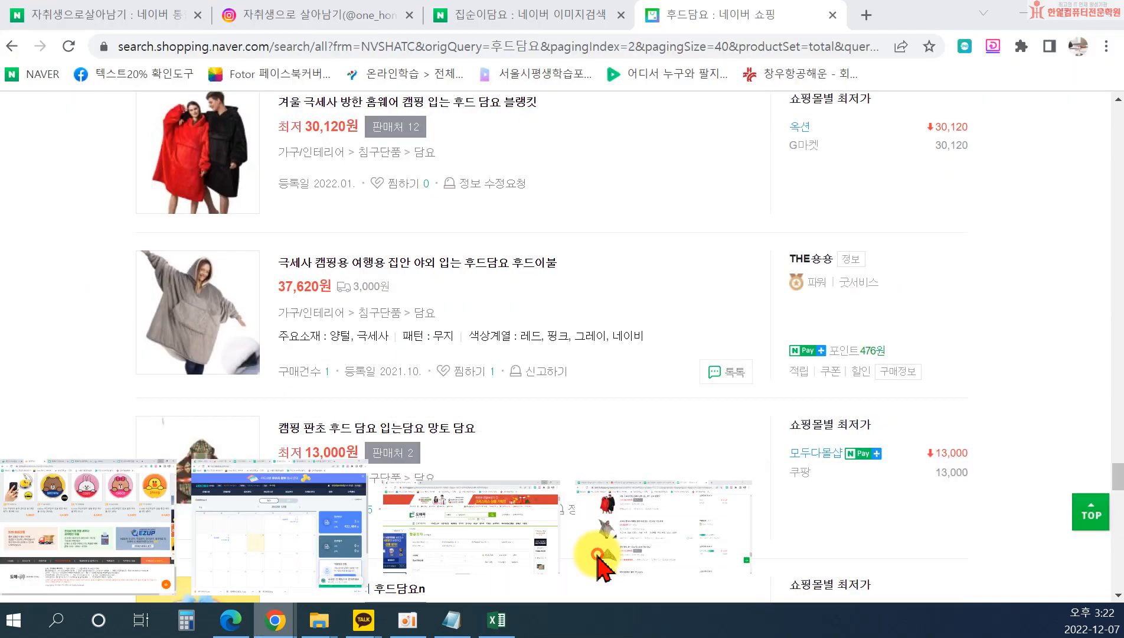
left_click(602, 557)
scroll(303, 303, "up", 20)
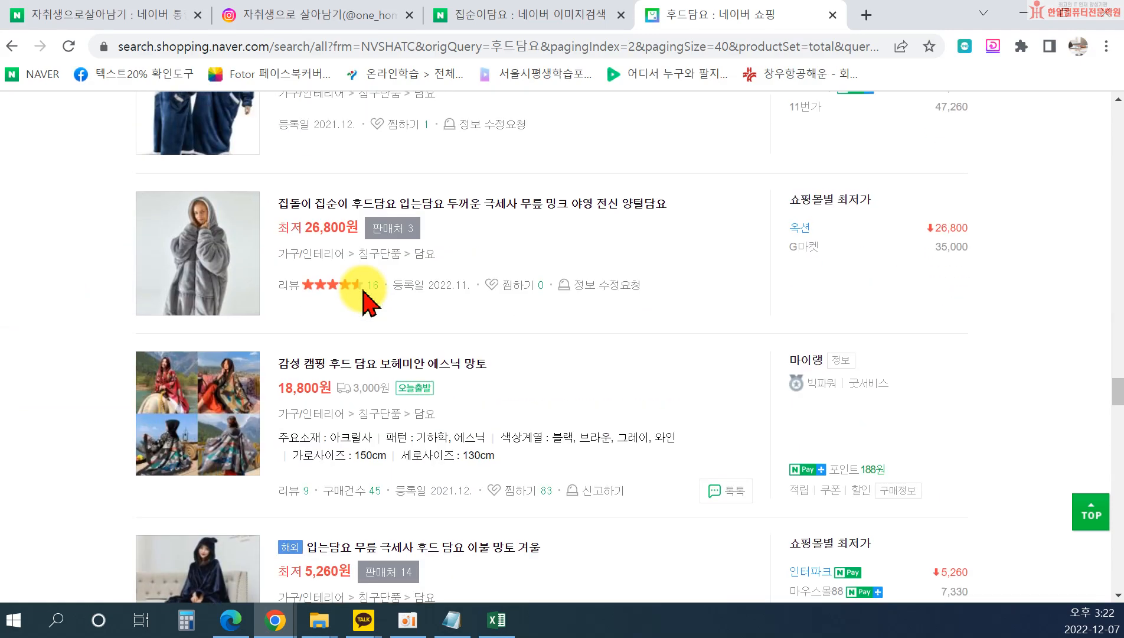
scroll(362, 291, "up", 20)
left_click_drag(1118, 213, 1119, 107)
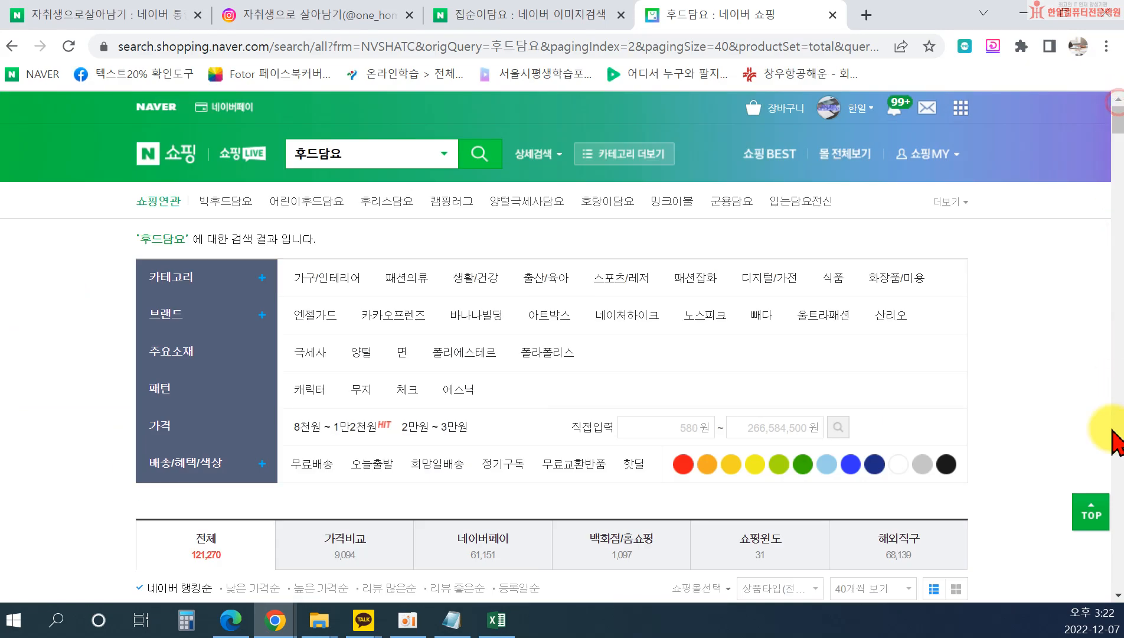
left_click_drag(1117, 136, 1120, 522)
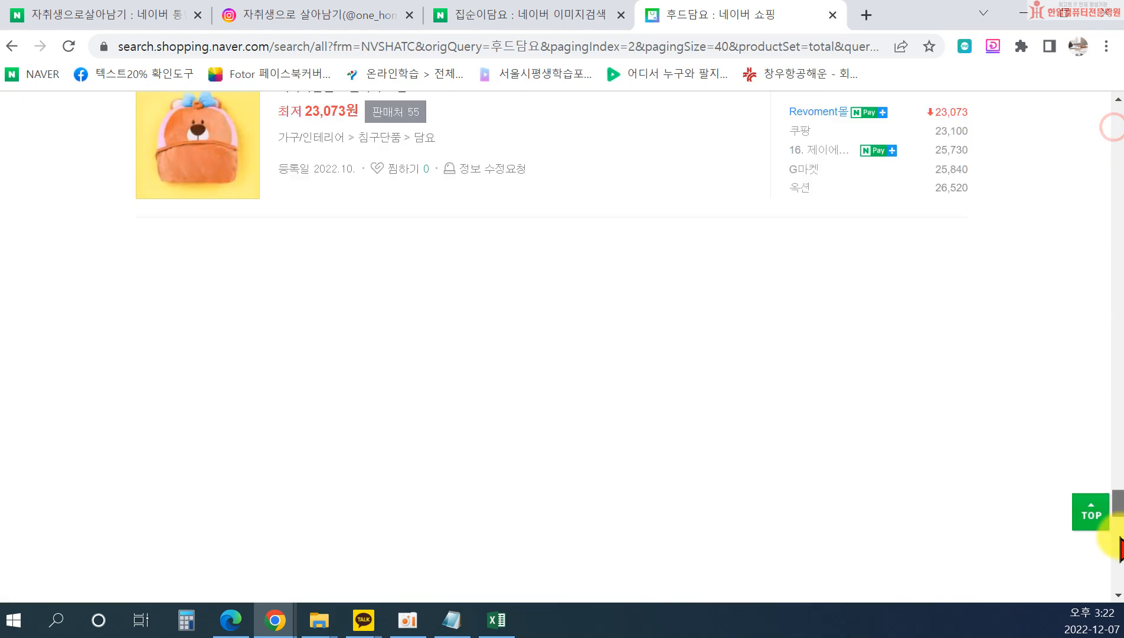
scroll(594, 494, "up", 5)
scroll(447, 534, "down", 2)
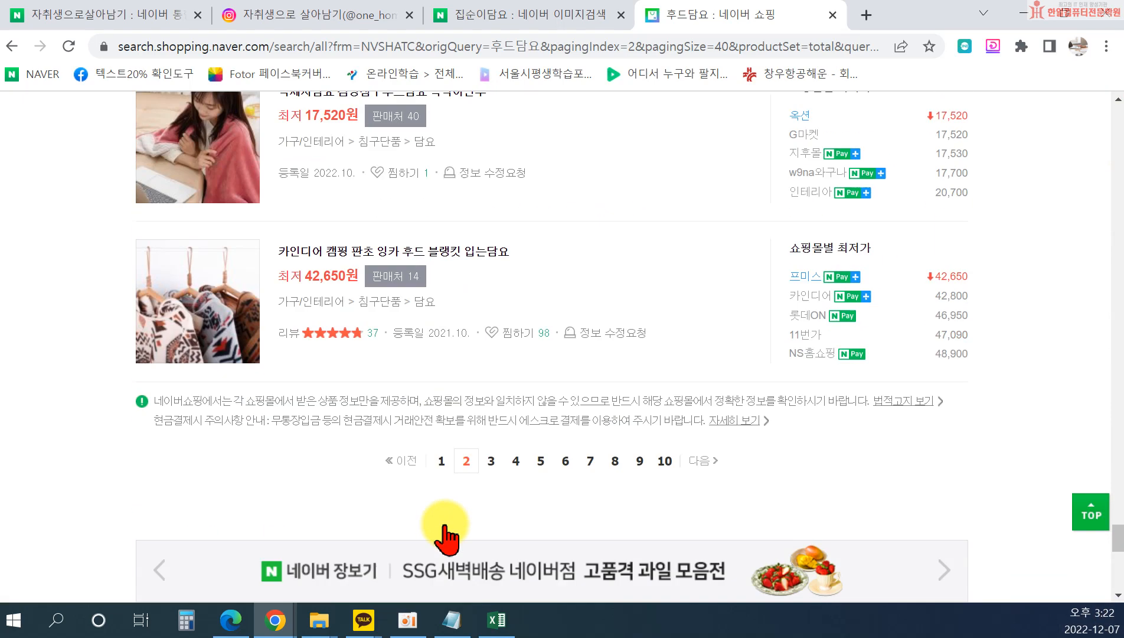
left_click(443, 394)
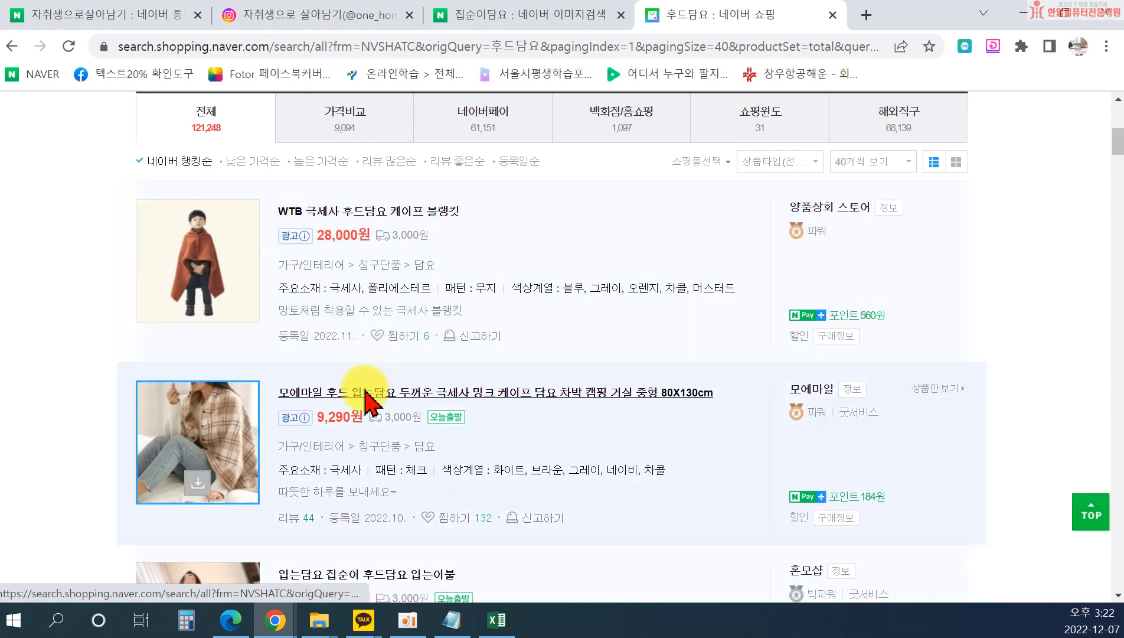
Examine the keywords in the product names of the first 후드담요 listings, down to the 집순이빅후드담요 listing.
scroll(414, 431, "down", 2)
scroll(484, 490, "up", 5)
scroll(323, 414, "down", 5)
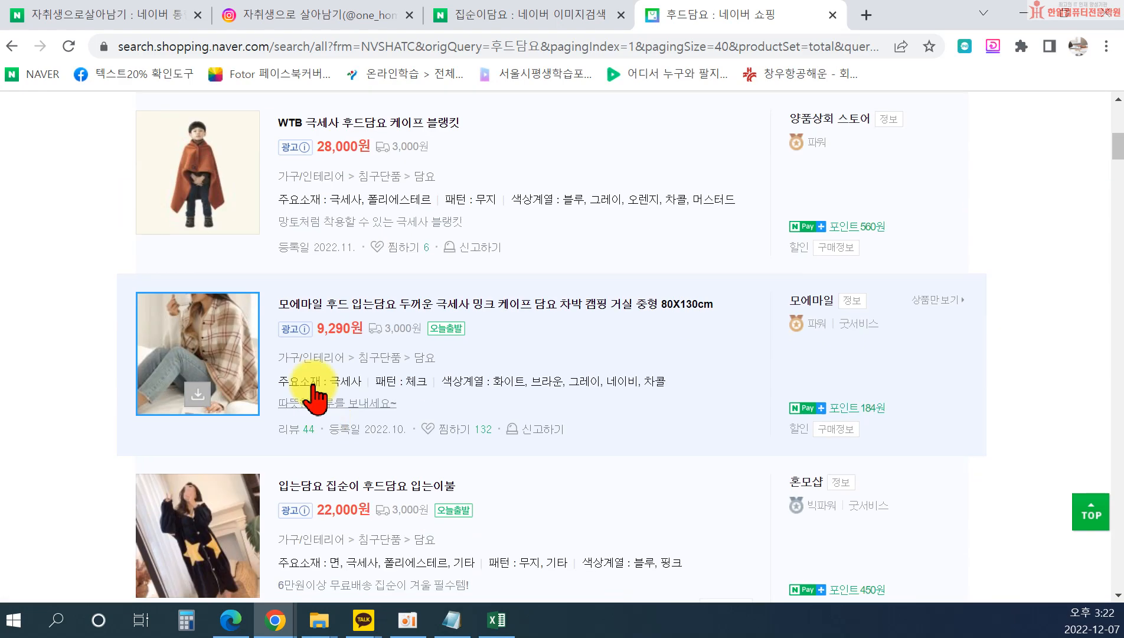
scroll(307, 414, "down", 7)
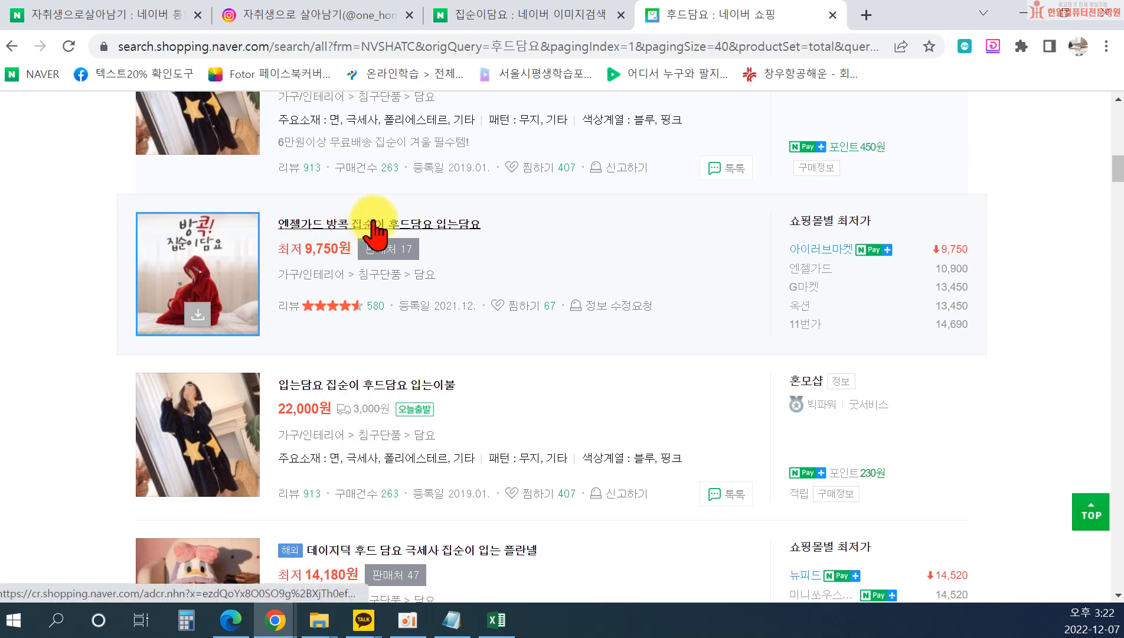
scroll(464, 293, "down", 2)
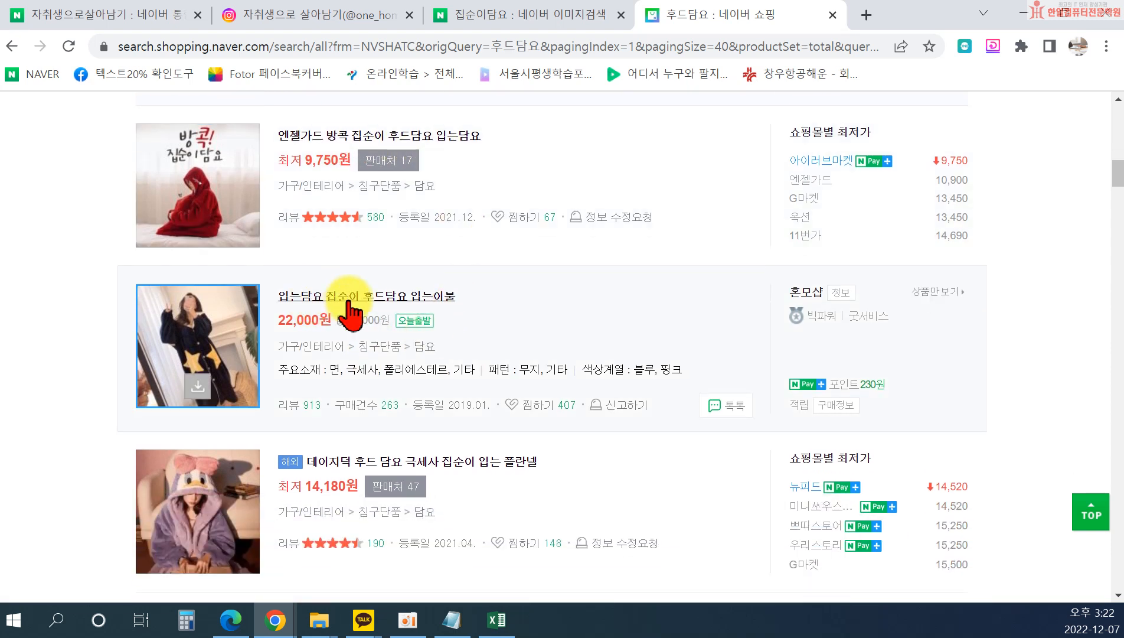
scroll(422, 310, "down", 3)
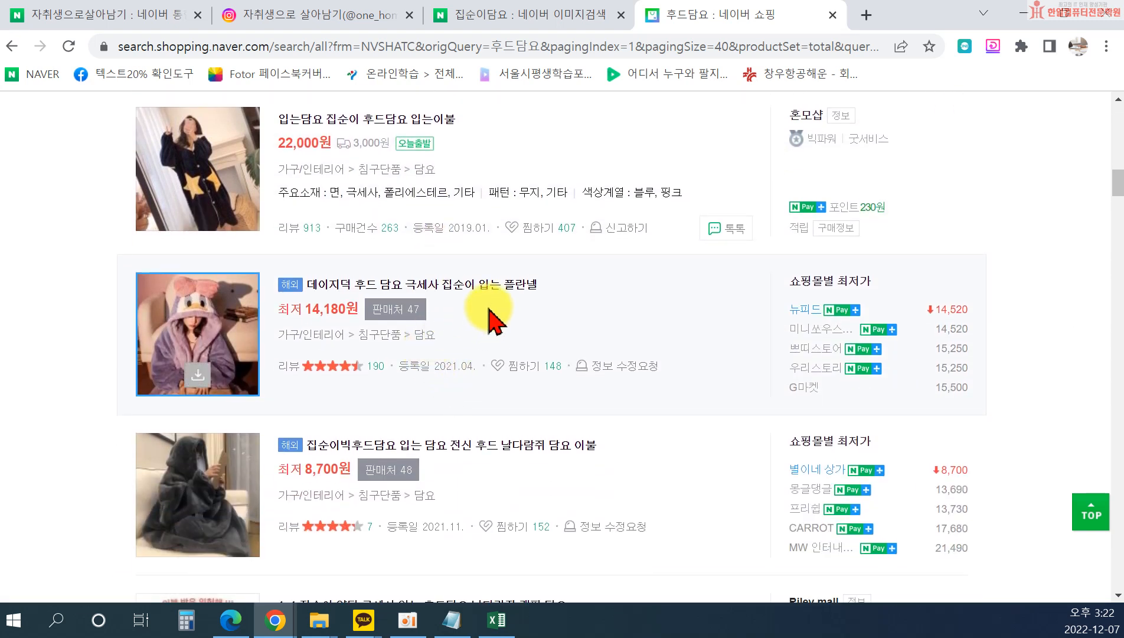
scroll(531, 519, "down", 3)
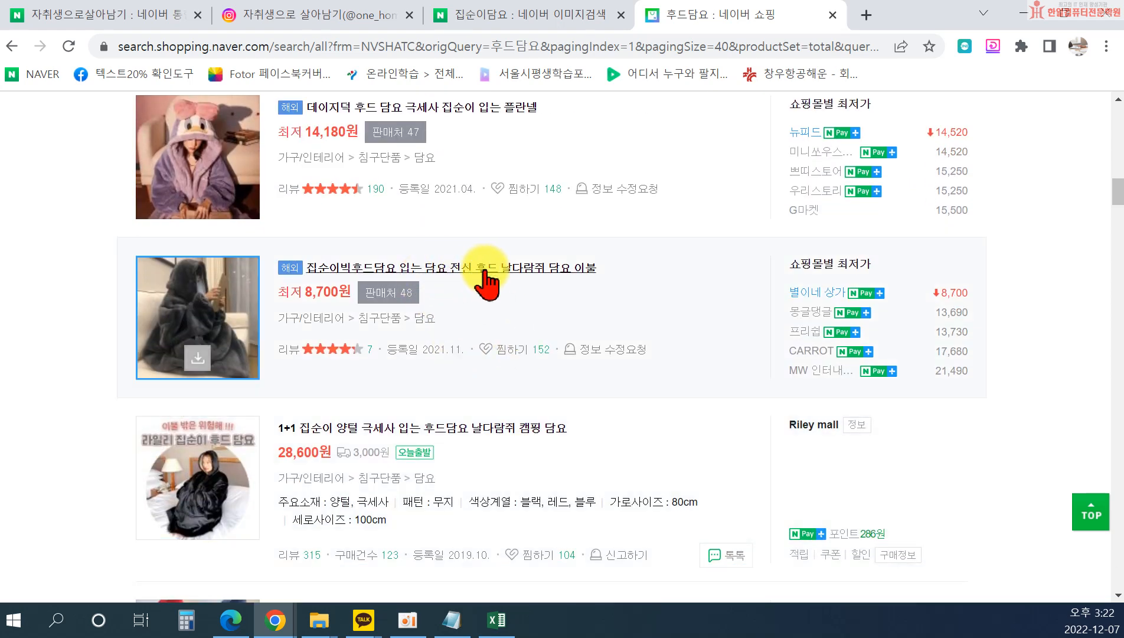
Switch to the Excel margin sheet and restore it as a short floating window above the shopping listings.
left_click(496, 619)
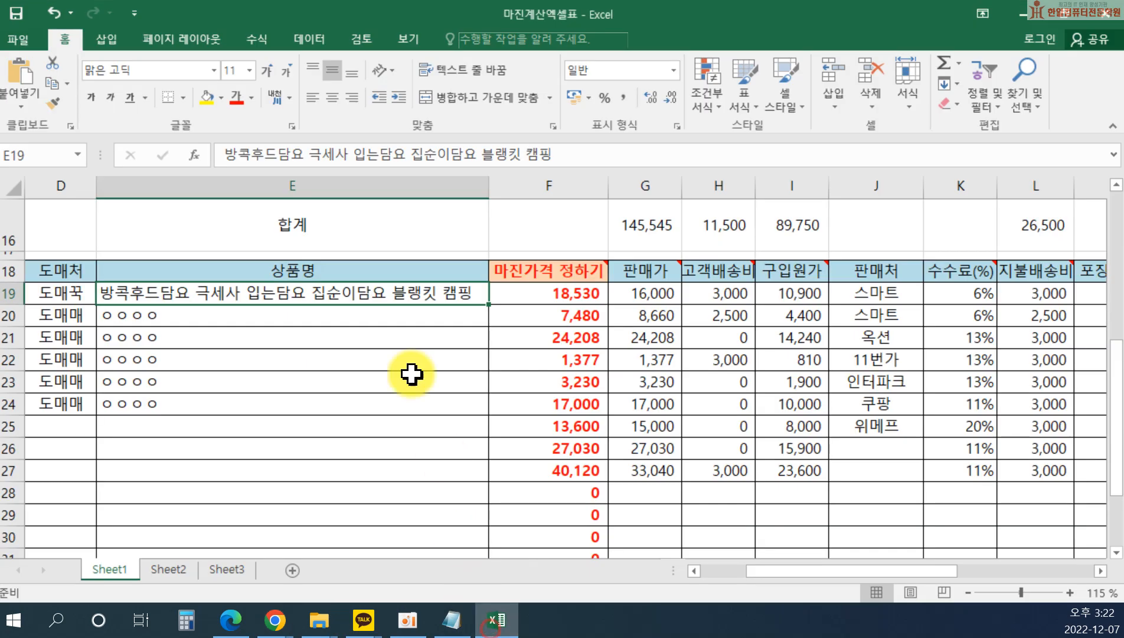
left_click_drag(455, 18, 475, 121)
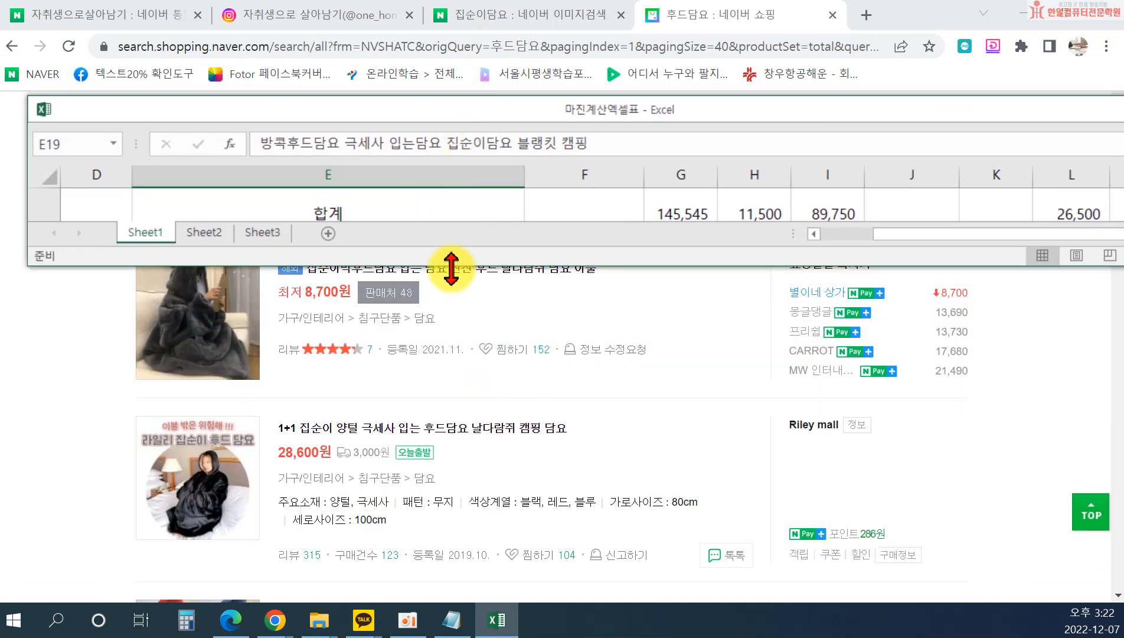
left_click_drag(454, 276, 449, 390)
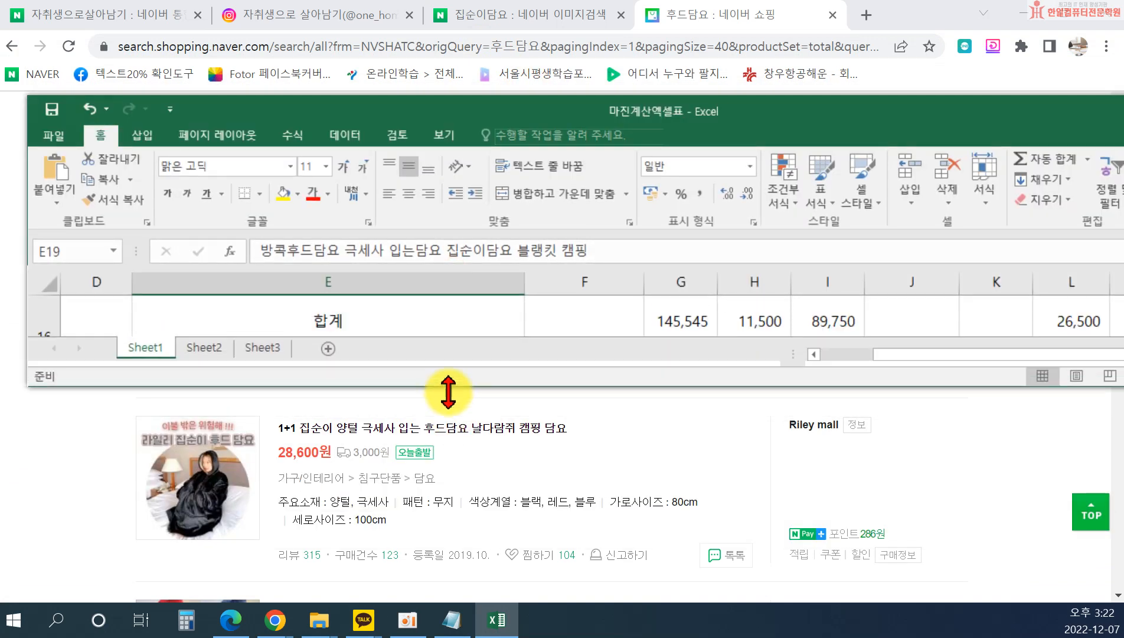
Replace 방콕 at the start of the product name in E19 with 양털 followed by a space.
scroll(337, 297, "up", 5)
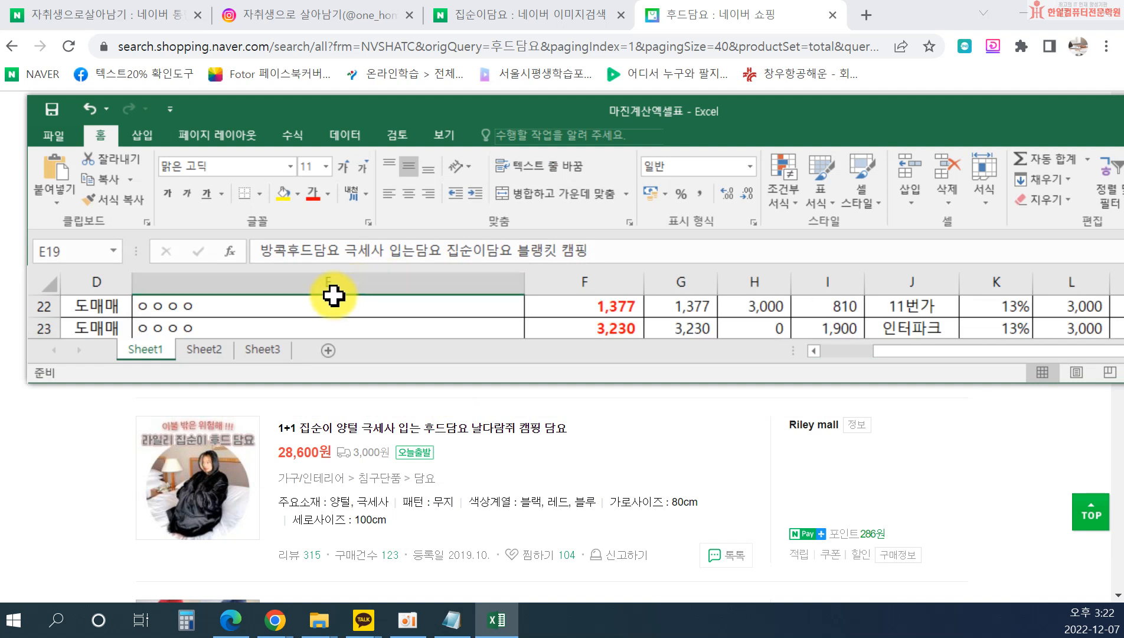
double_click(164, 310)
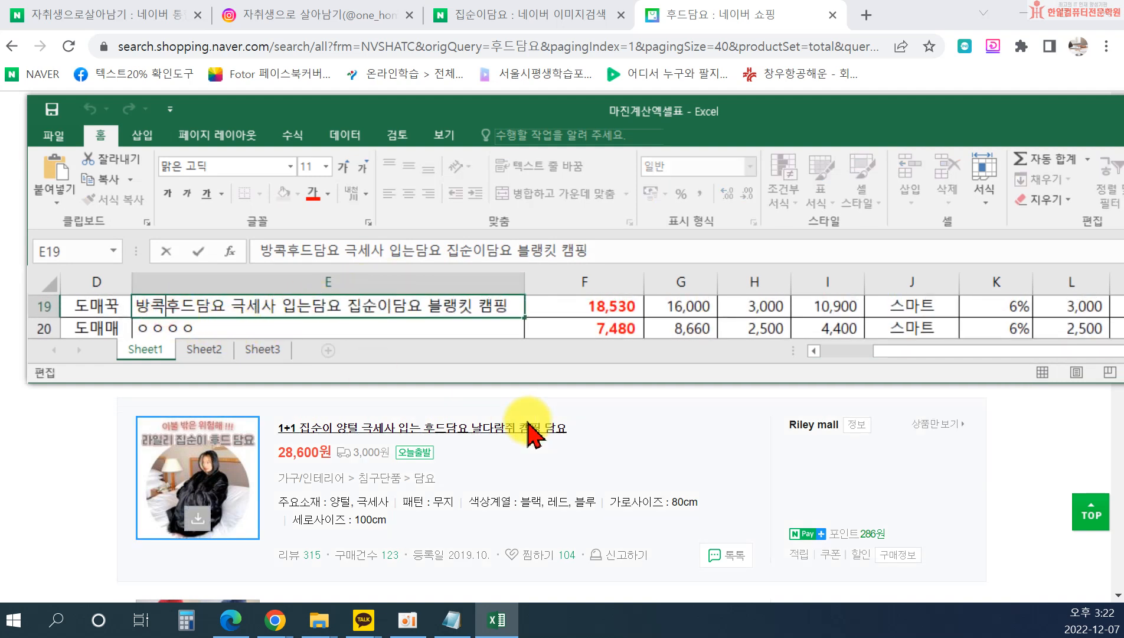
key("BackSpace")
key("BackSpace")
type("ㅇ")
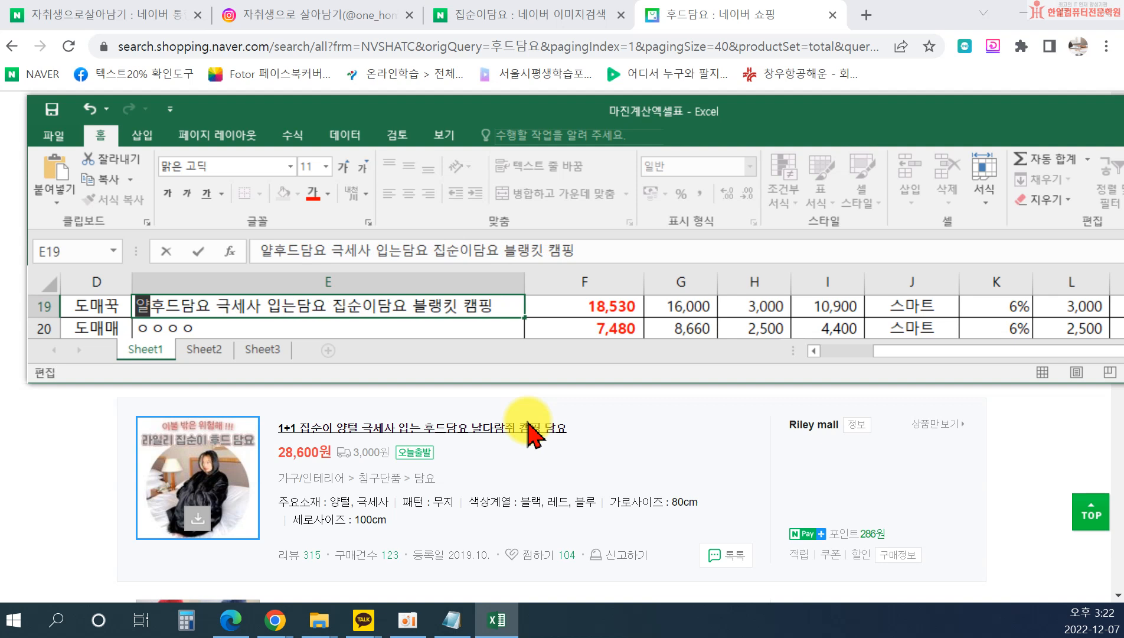
type("털")
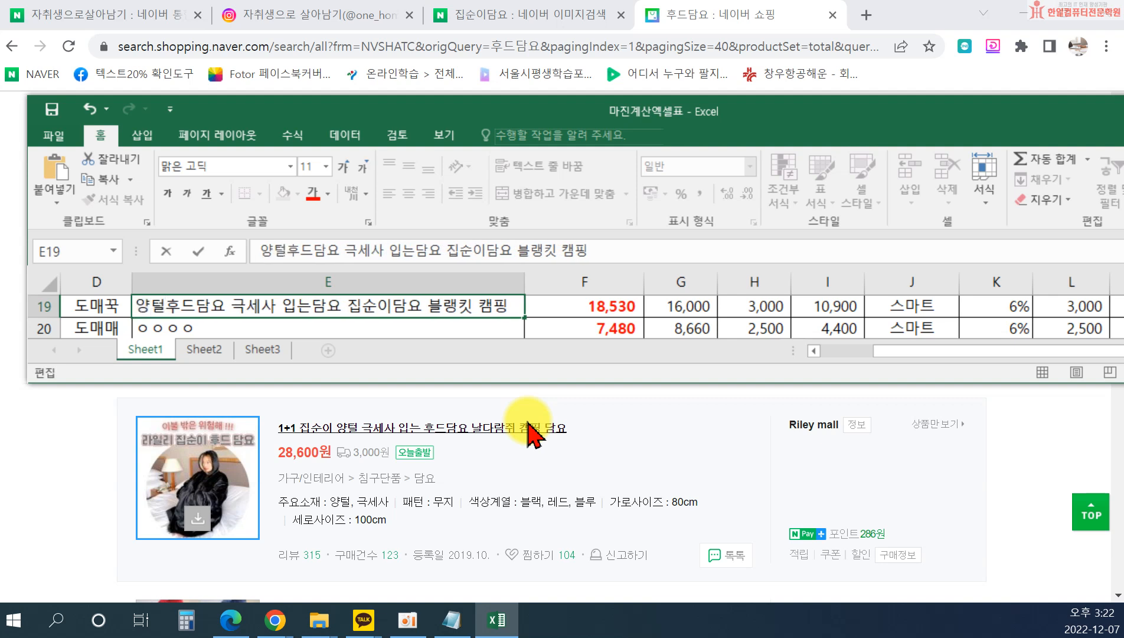
type(" ㄱ")
key("BackSpace")
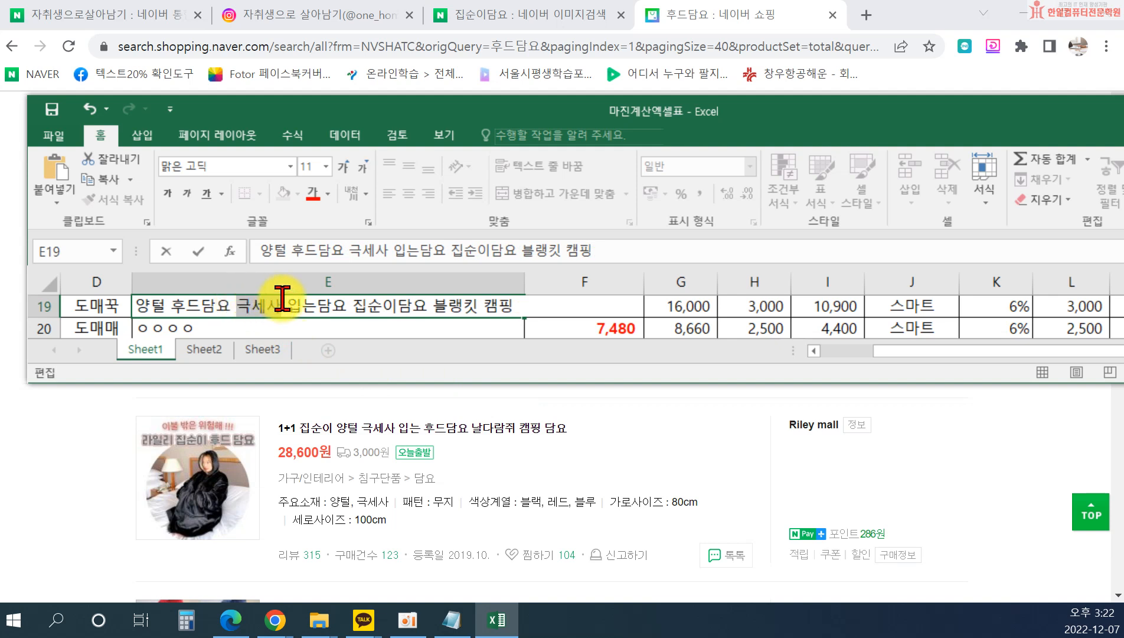
Move 극세사 and 입는 in front of 후드담요 in the E19 product name.
key("ctrl+x")
left_click(167, 304)
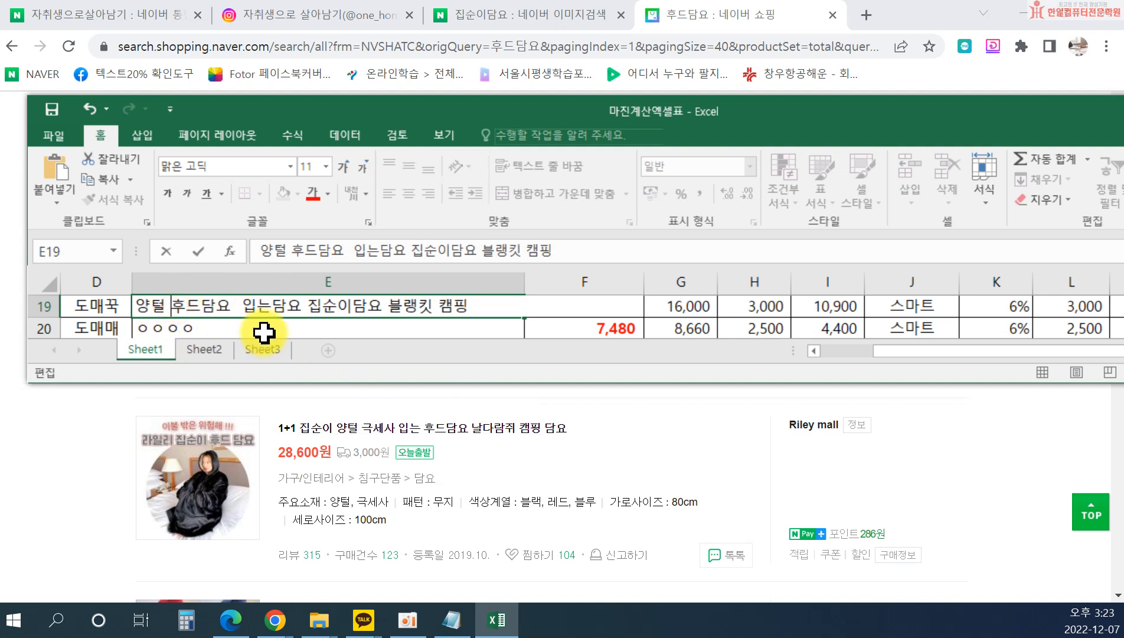
key("ctrl+v")
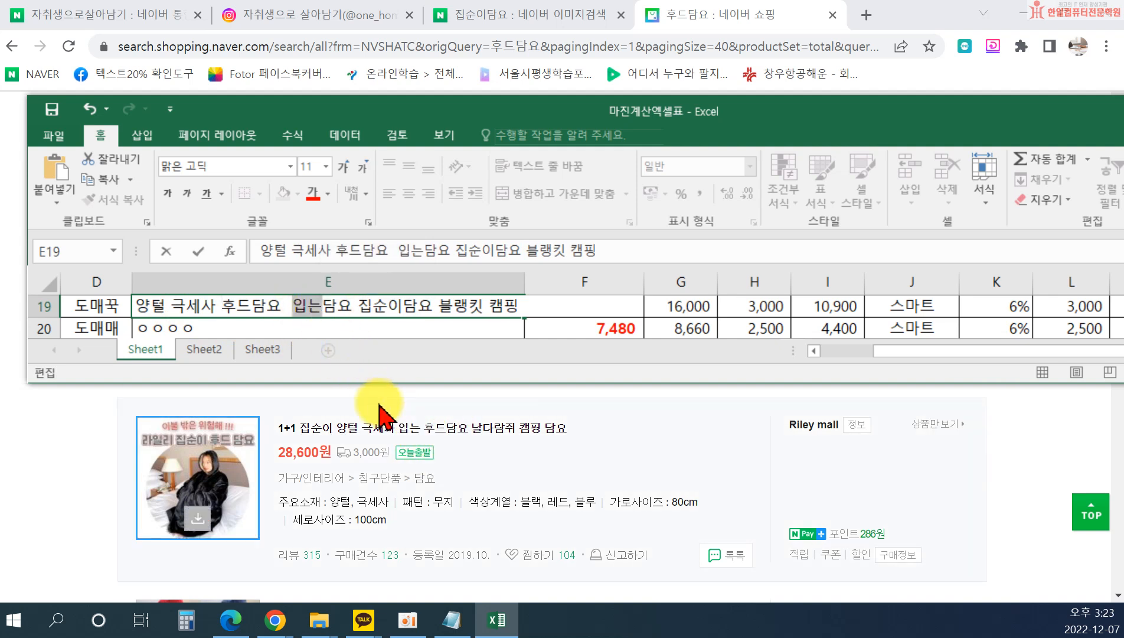
key("ctrl+x")
left_click(222, 306)
key("ctrl+v")
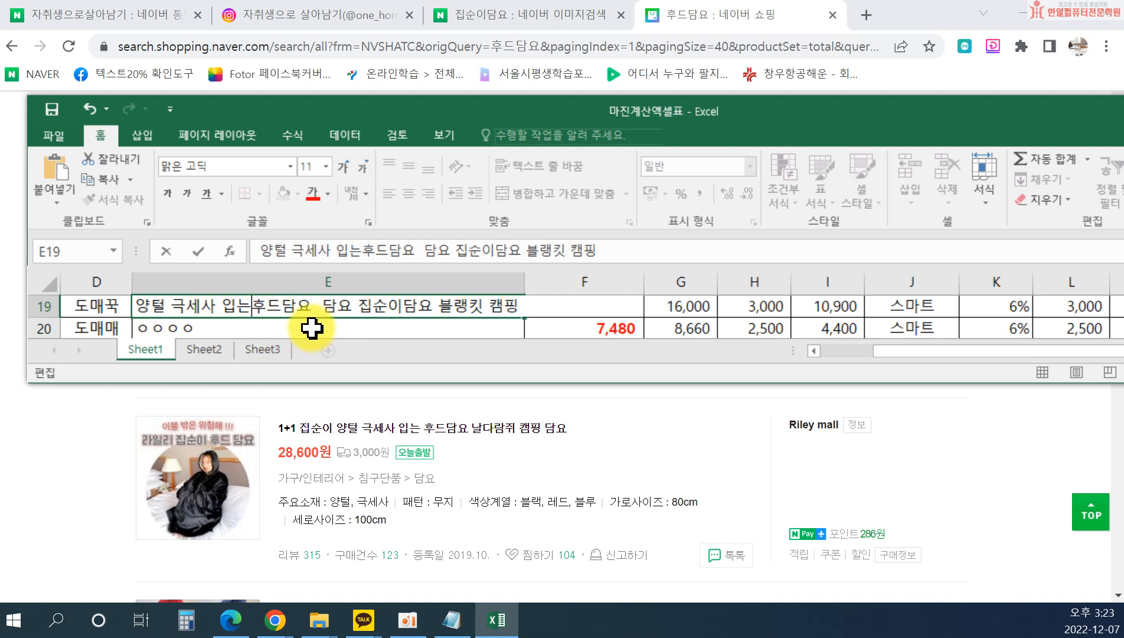
Remove the leftover 담요 and the extra space before 집순이담요 in the E19 product name.
left_click_drag(324, 306, 361, 305)
key("Delete")
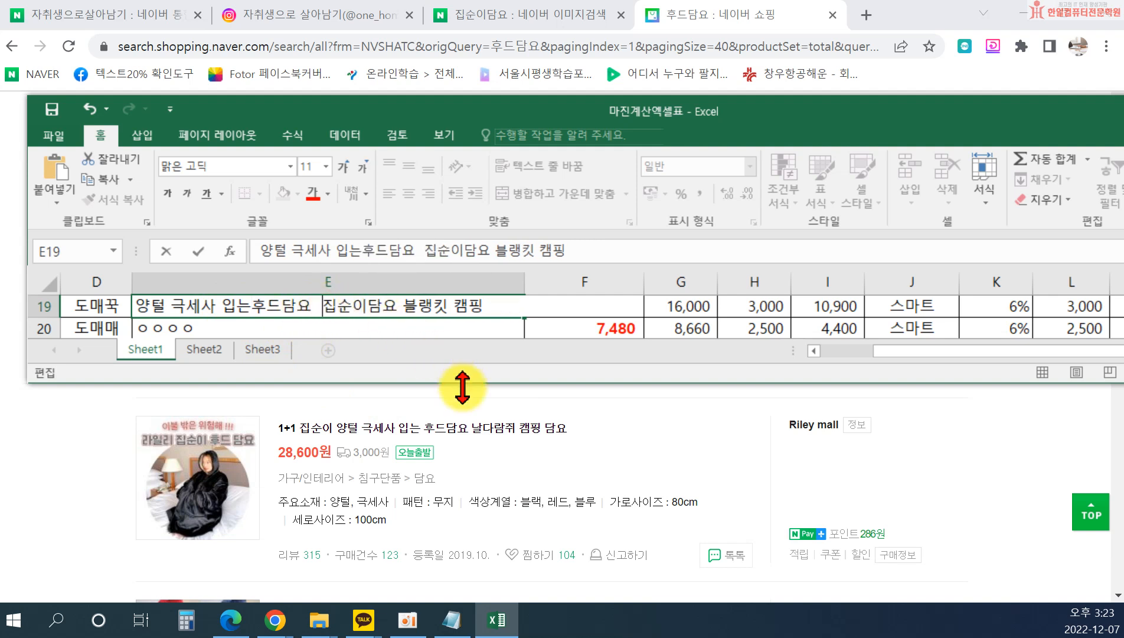
key("BackSpace")
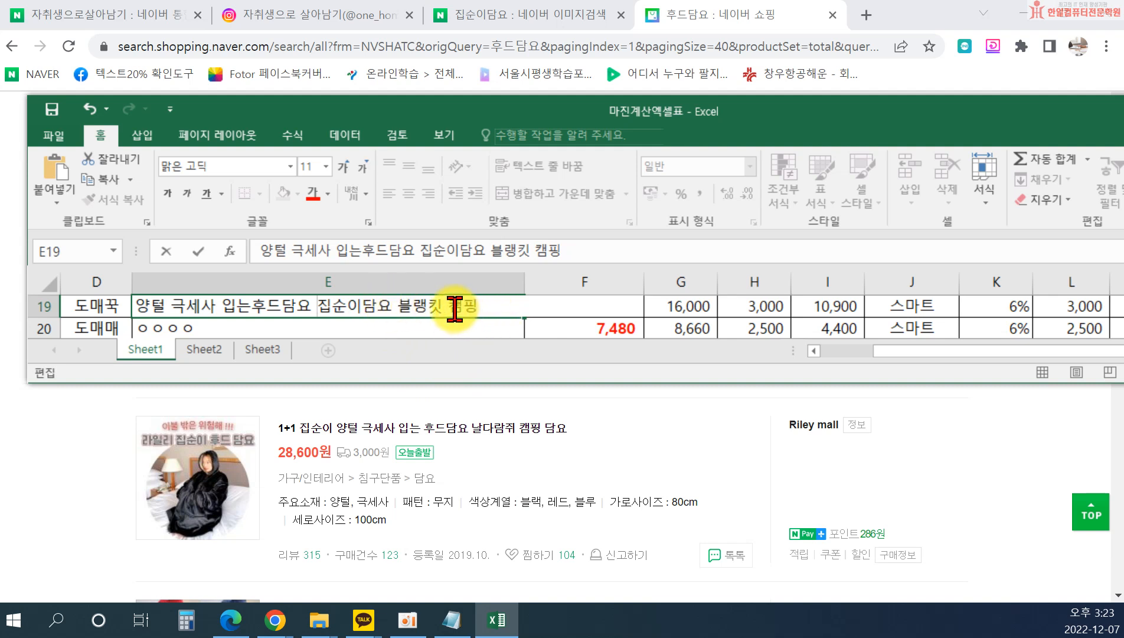
Insert 전신 between 집순이담요 and 블랭킷 in the E19 product name.
left_click_drag(479, 307, 481, 306)
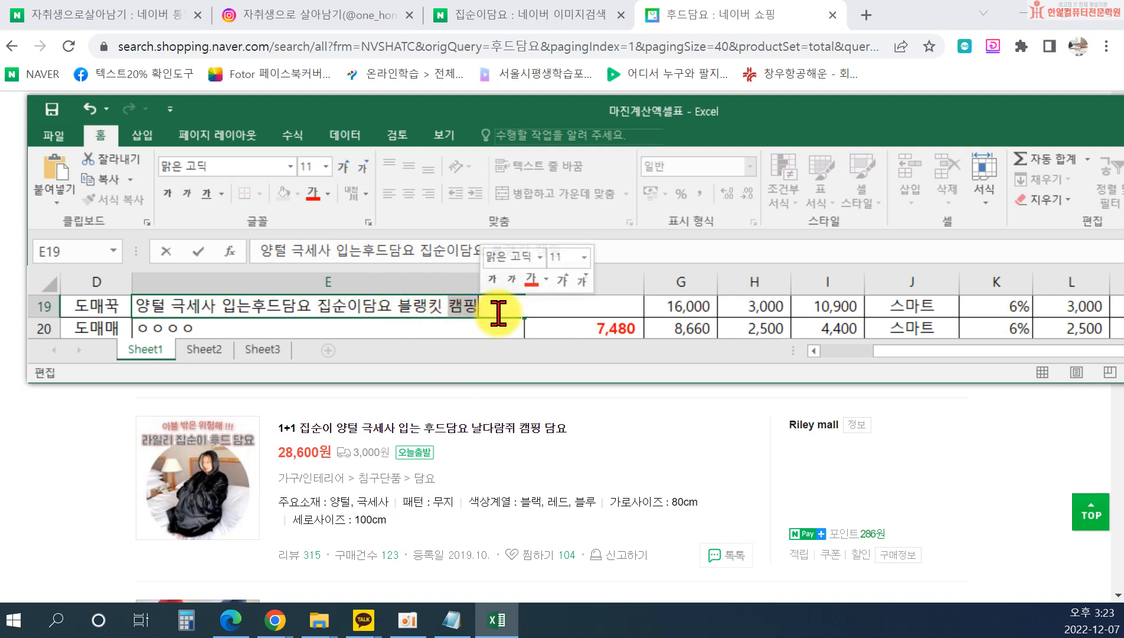
left_click(410, 306)
scroll(499, 436, "up", 2)
scroll(498, 436, "down", 2)
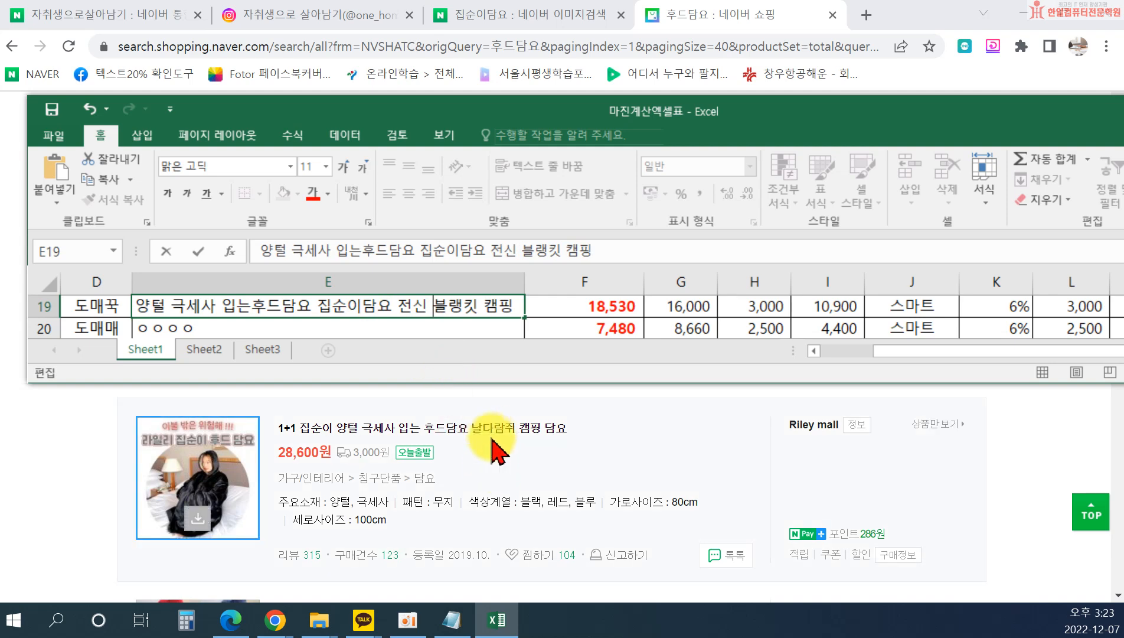
scroll(492, 429, "down", 2)
scroll(413, 420, "up", 3)
scroll(283, 384, "down", 1)
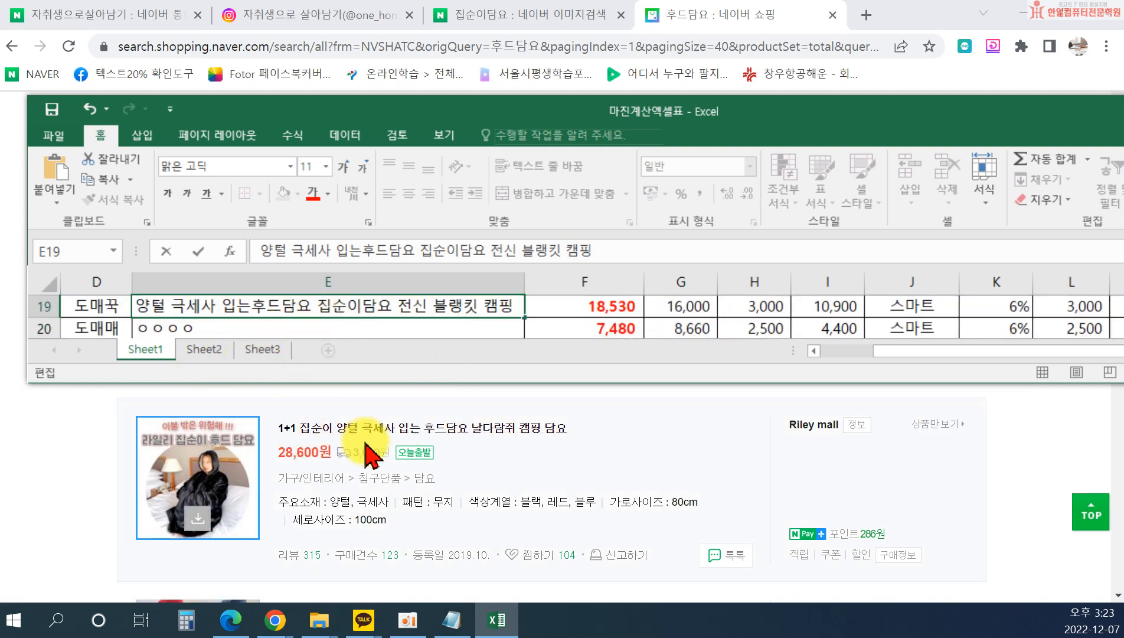
Return to the shopping results and examine the product-name keywords from 양털 극세사 담요 to 집순이 빅후드담요.
left_click(75, 452)
scroll(296, 444, "down", 3)
scroll(418, 484, "down", 7)
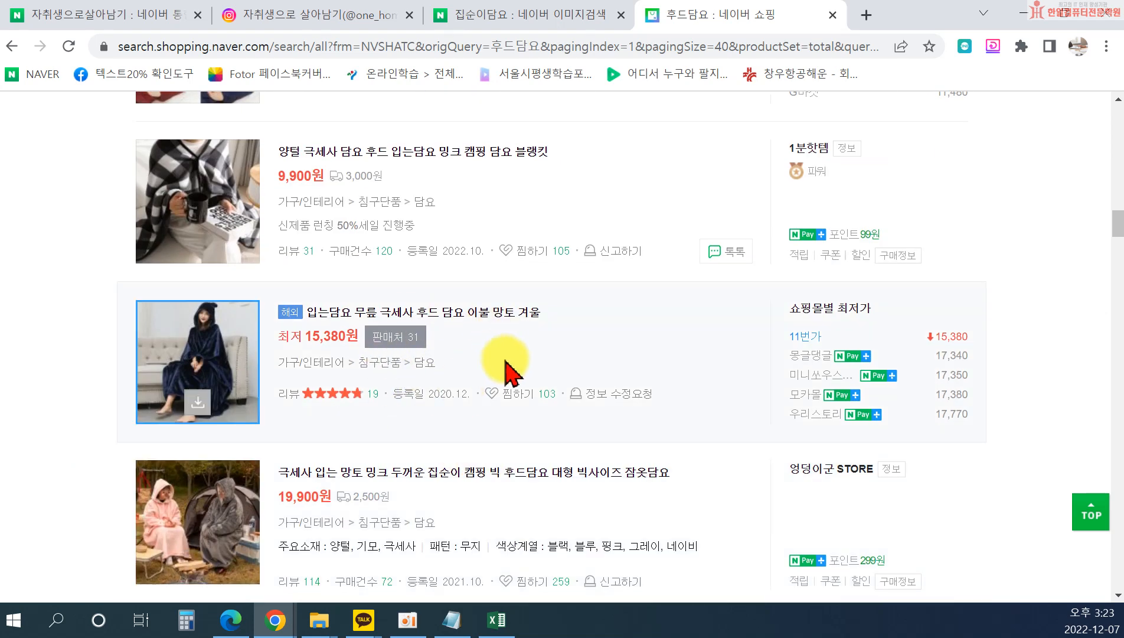
scroll(504, 369, "down", 6)
scroll(519, 281, "up", 5)
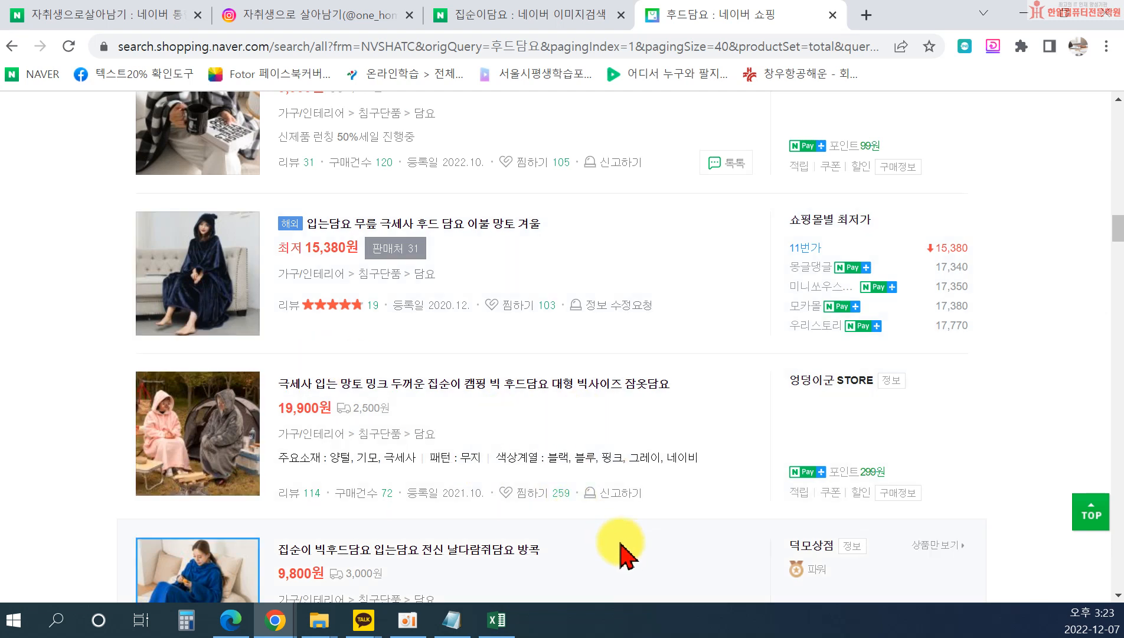
scroll(514, 477, "down", 1)
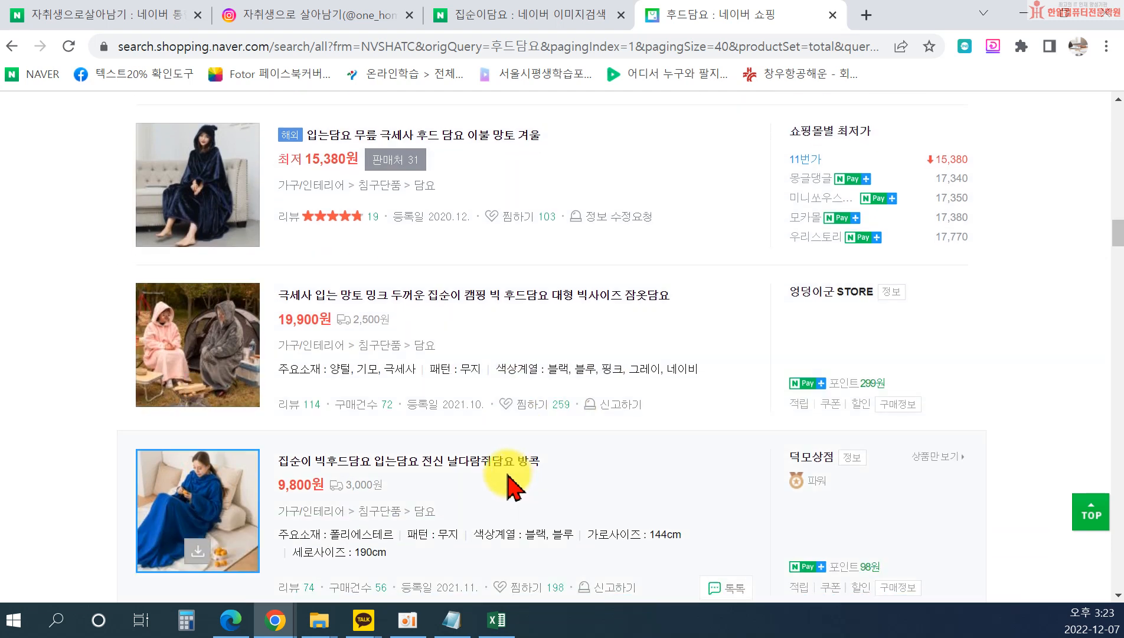
Compare the names and prices of the page 1 listings again, from the sponsored items down to 방콕 집순이 후드 담요.
scroll(508, 476, "up", 12)
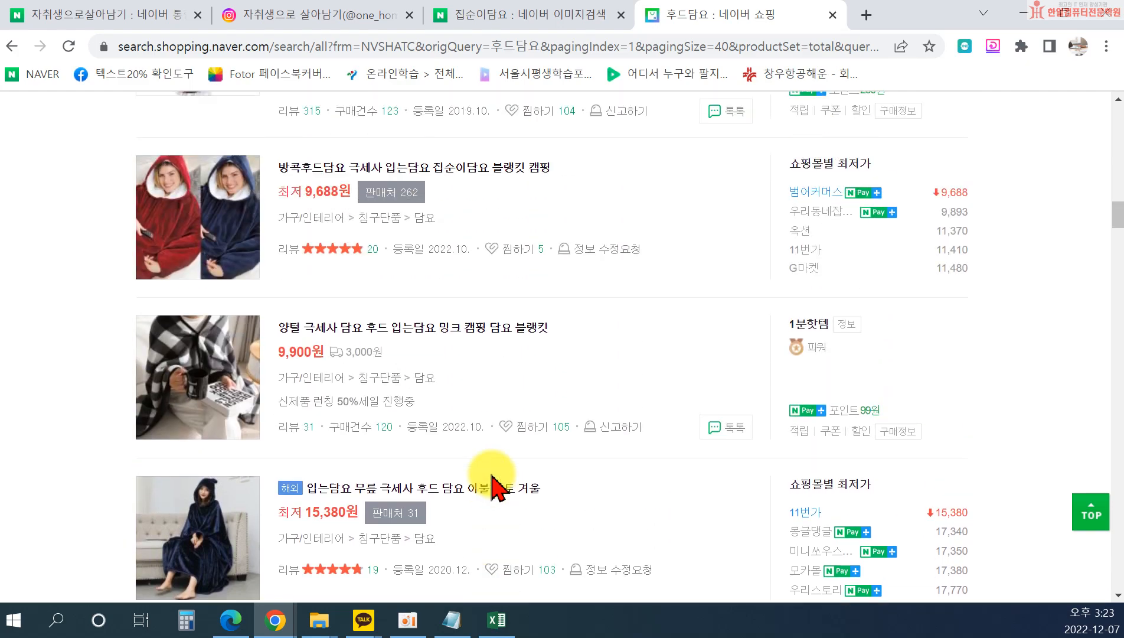
scroll(538, 419, "up", 12)
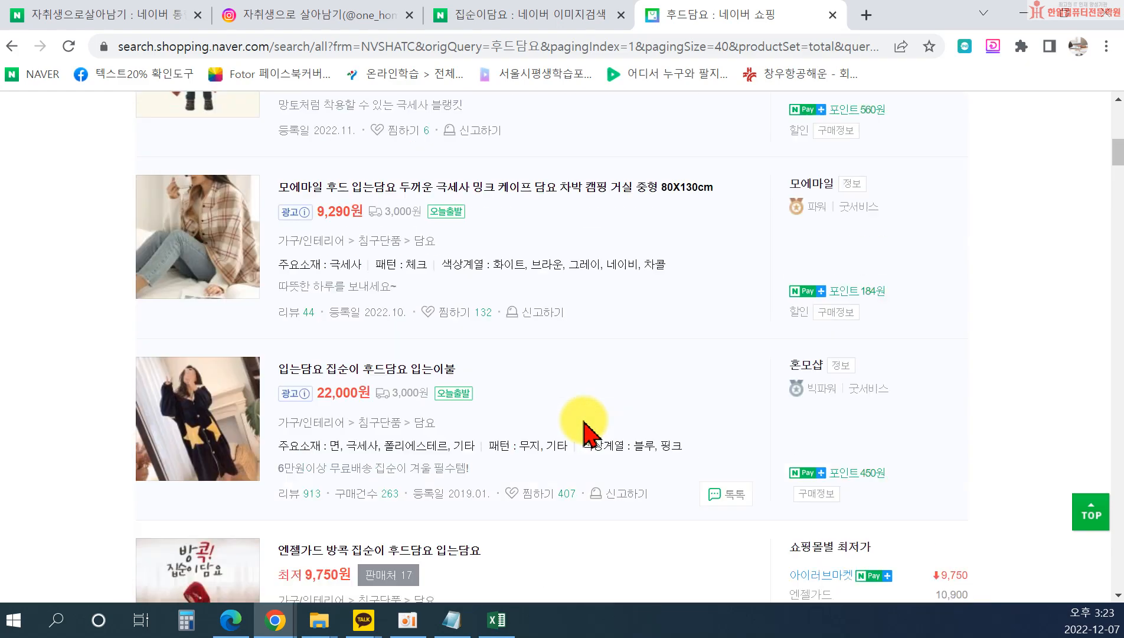
scroll(283, 514, "down", 15)
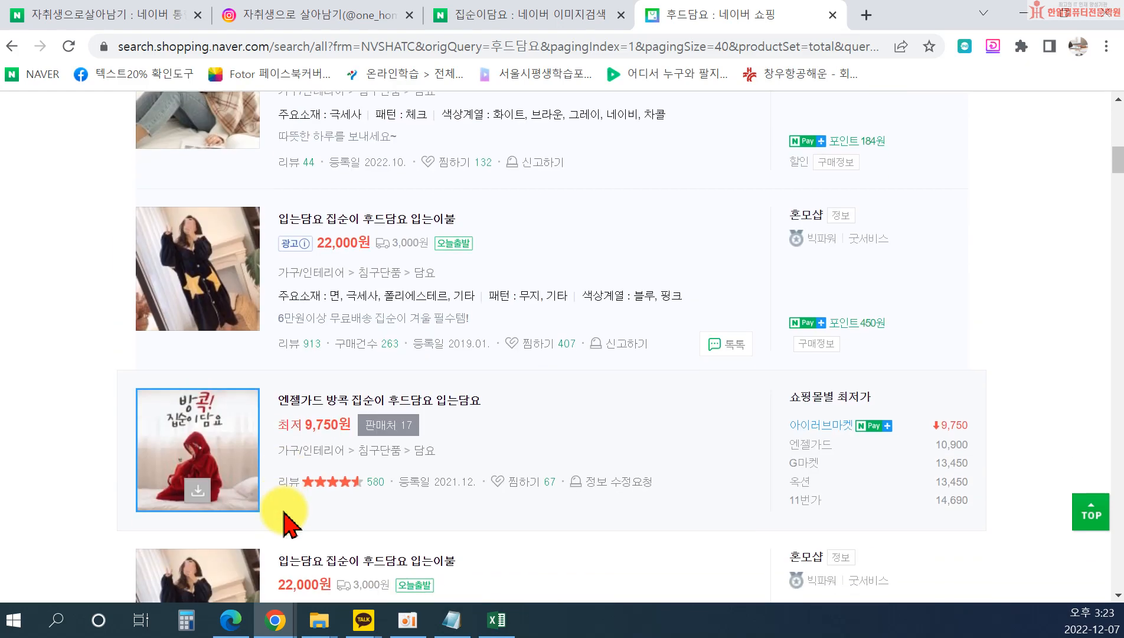
scroll(288, 518, "down", 15)
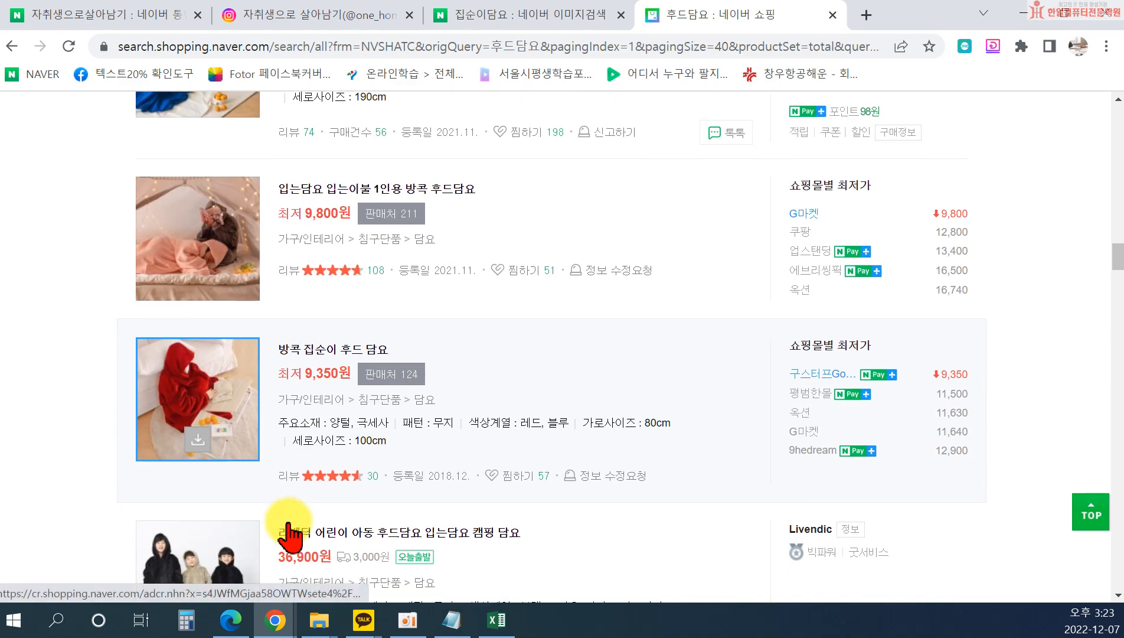
scroll(749, 508, "down", 15)
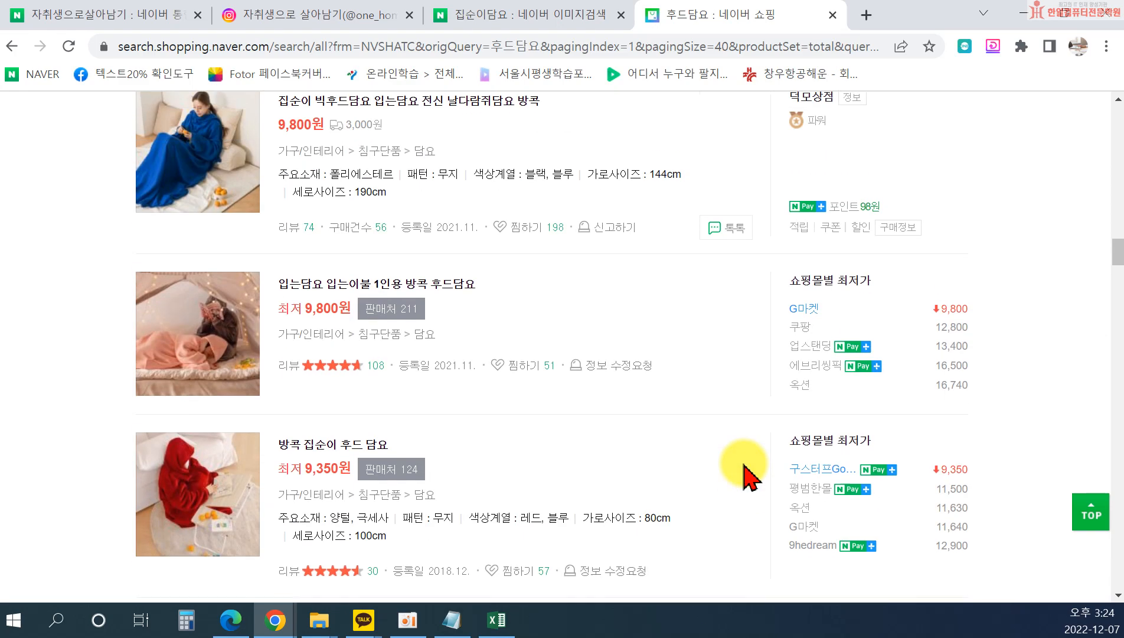
Compare the product-name keywords and prices of the 후드담요 listings, from 방콕후드담요 down to 입는담요 빅 후드담요.
scroll(749, 472, "up", 3)
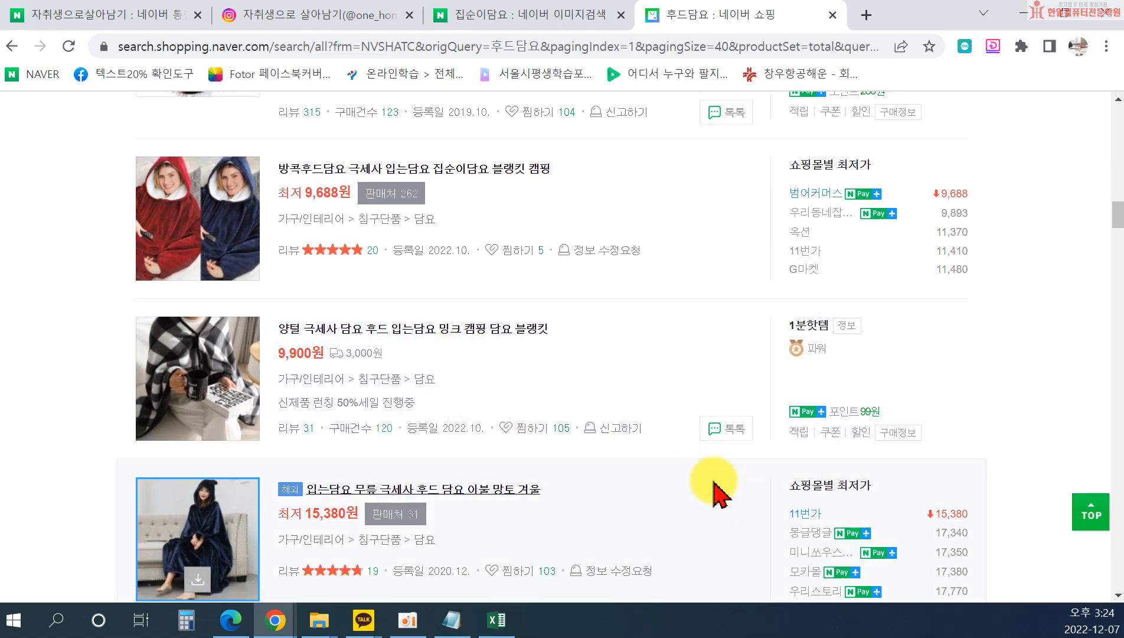
scroll(700, 498, "down", 4)
scroll(700, 502, "up", 3)
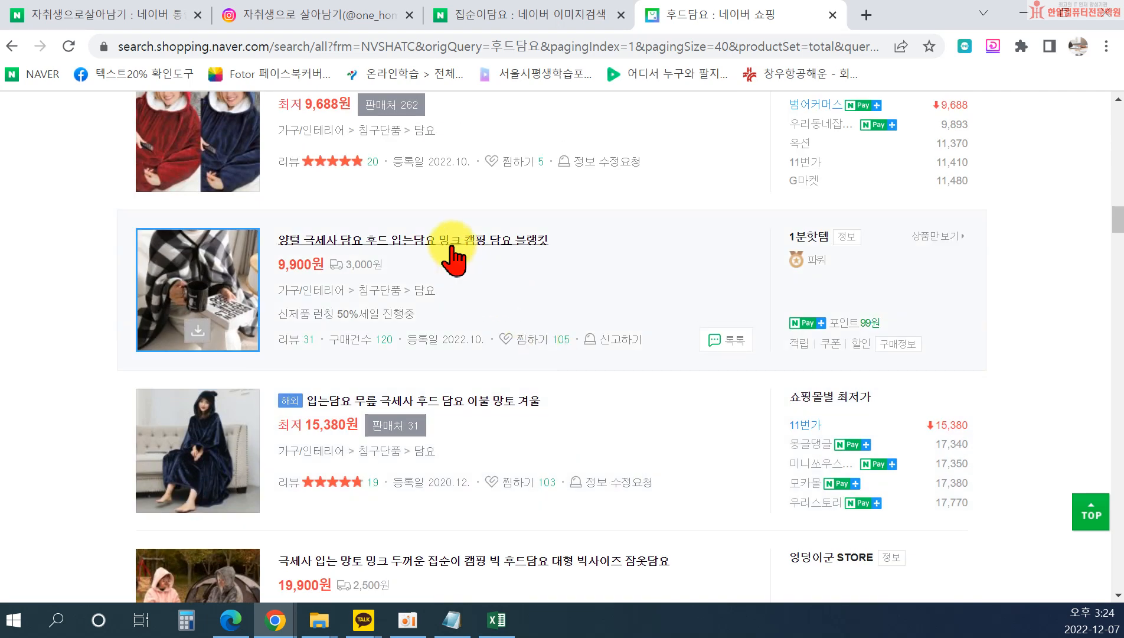
scroll(459, 477, "down", 3)
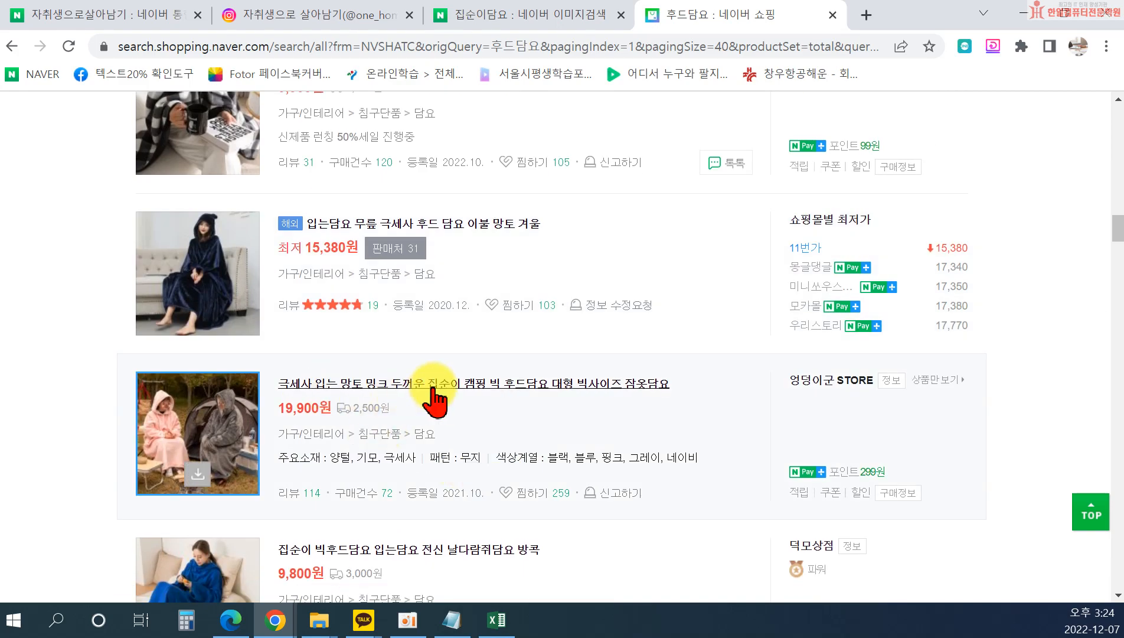
scroll(332, 495, "down", 10)
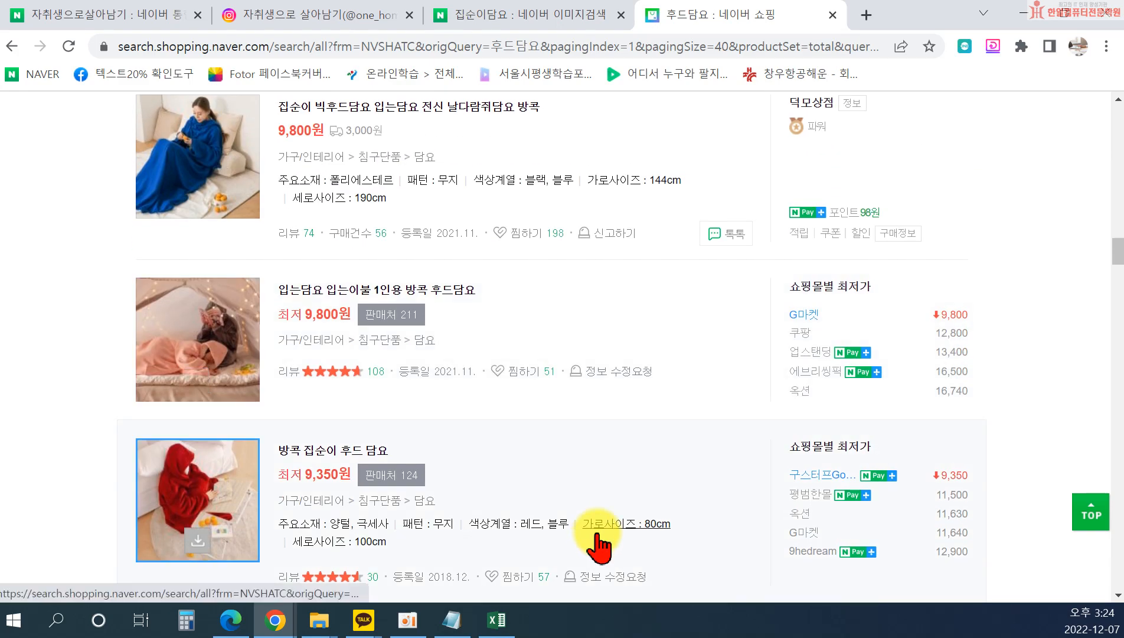
scroll(597, 543, "down", 2)
scroll(352, 369, "down", 2)
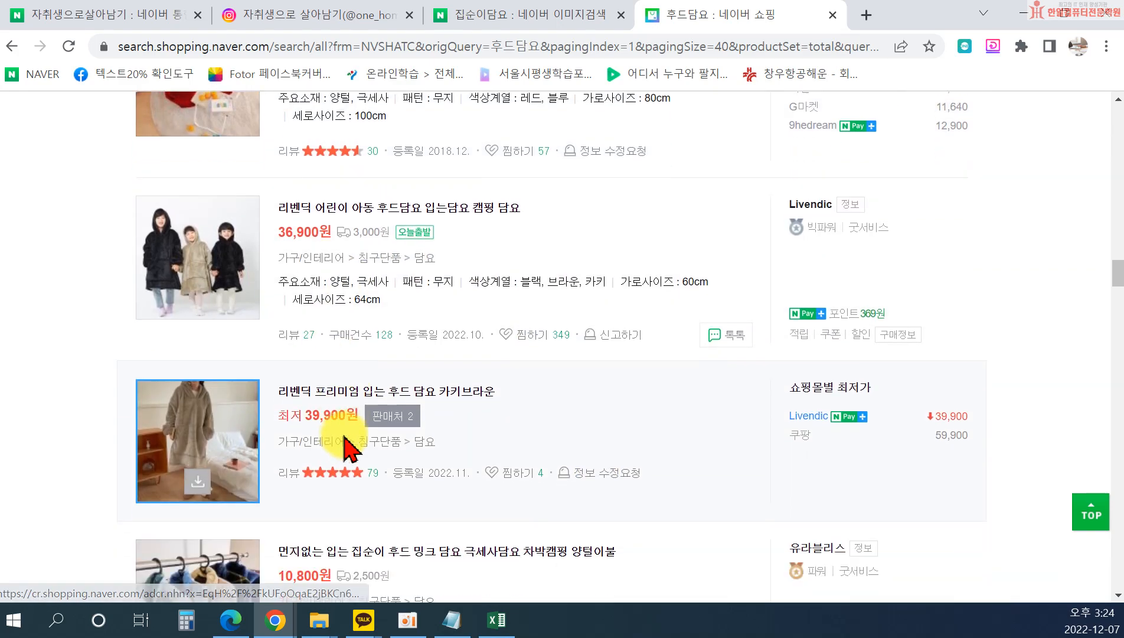
scroll(508, 364, "down", 3)
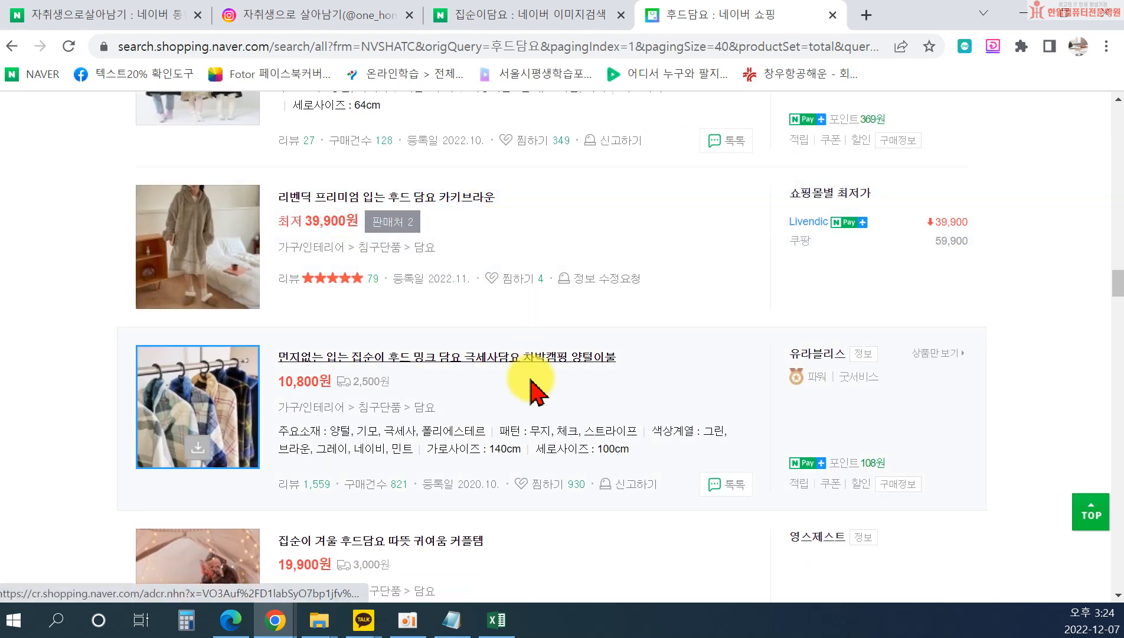
scroll(390, 301, "down", 2)
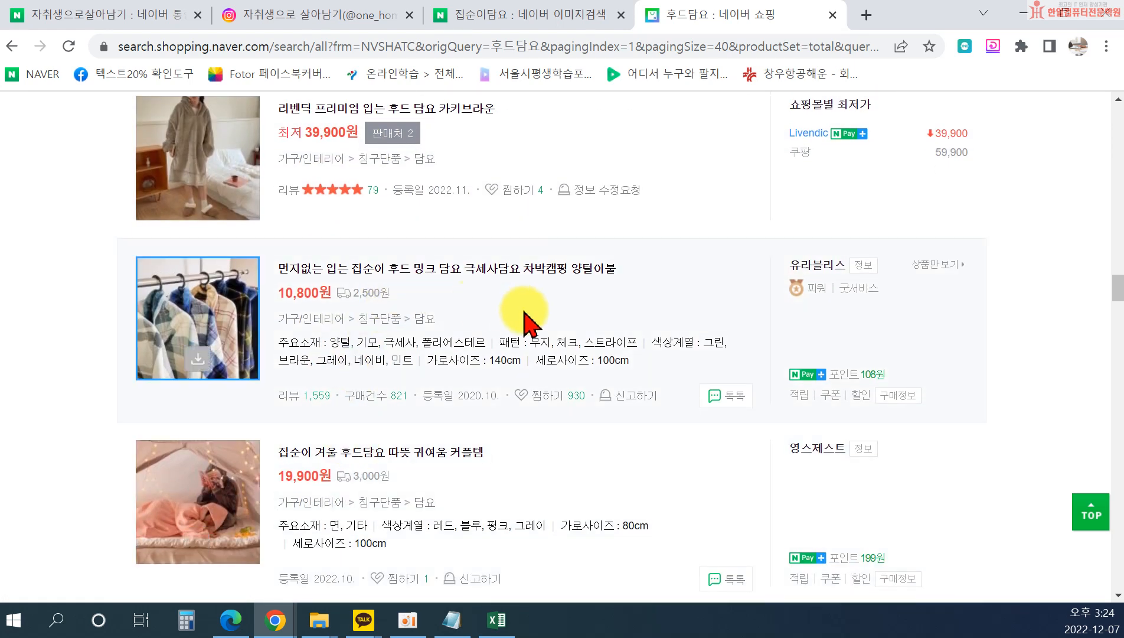
scroll(584, 391, "down", 2)
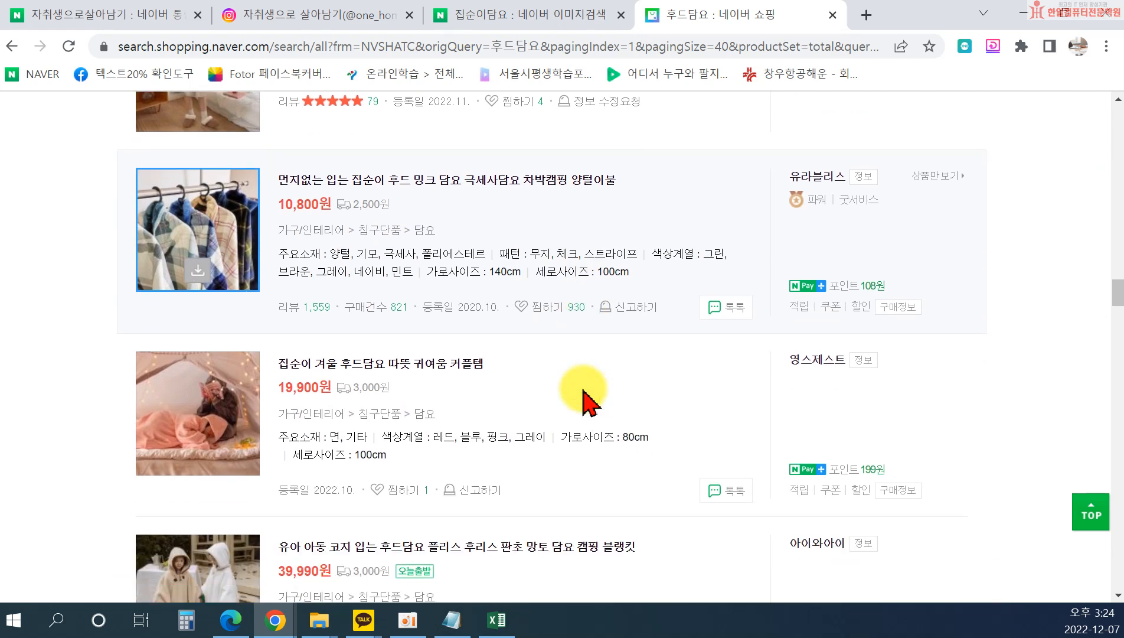
scroll(442, 413, "down", 3)
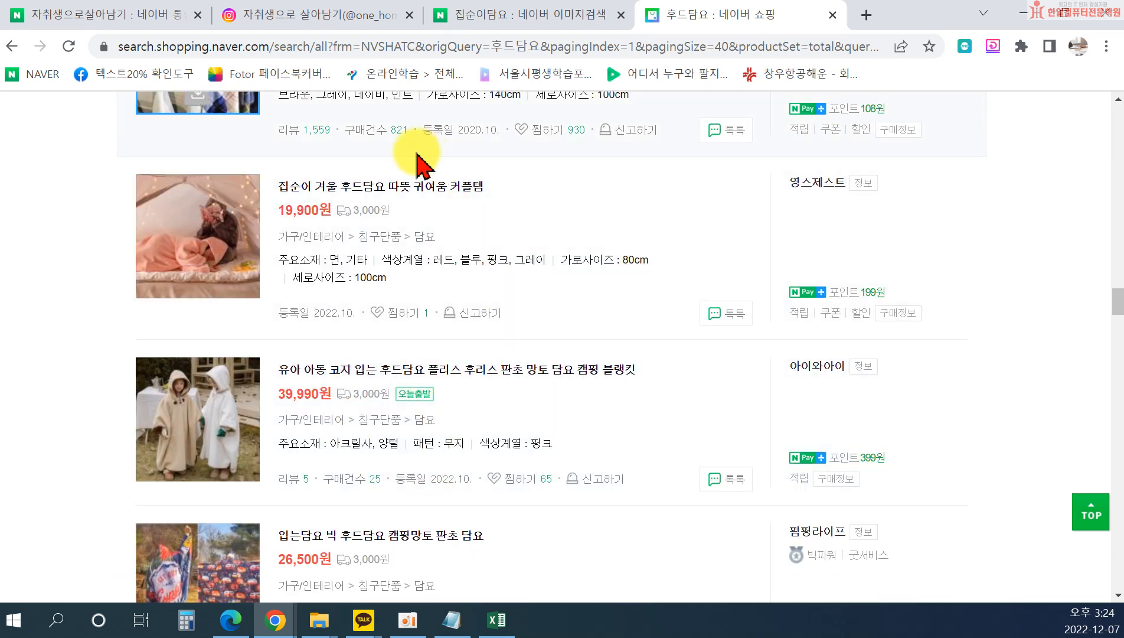
Close the 후드담요 shopping results, the 집순이담요 image search and the remaining browser window with the Instagram profile.
left_click(832, 14)
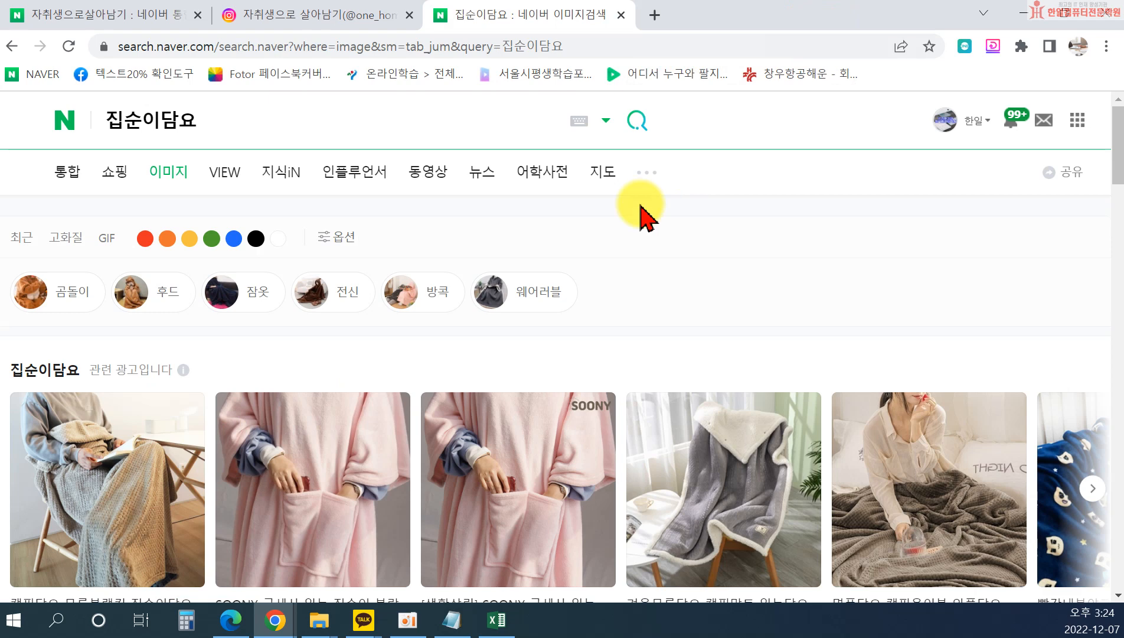
left_click(624, 13)
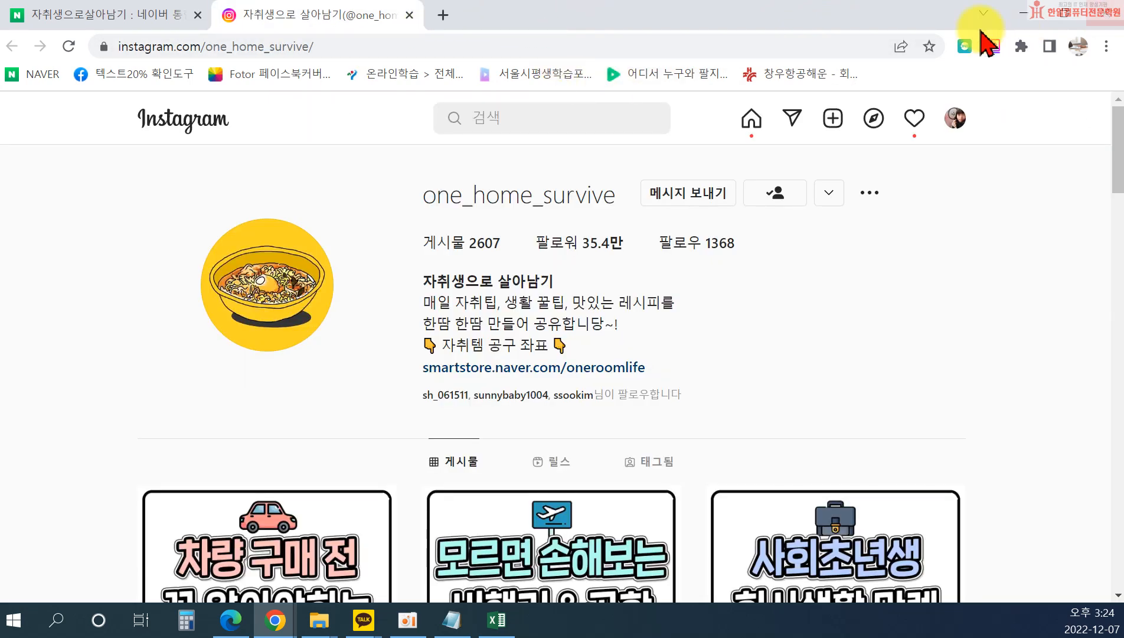
left_click(1105, 13)
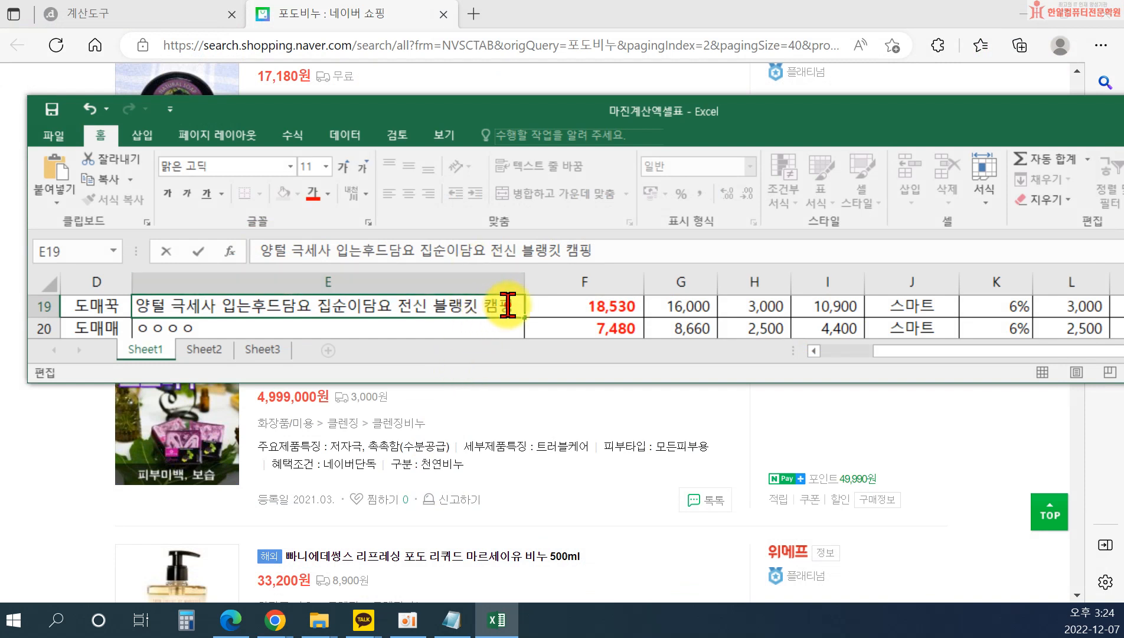
Finish editing the E19 product name in the Excel margin sheet and maximize the workbook window.
left_click(394, 317)
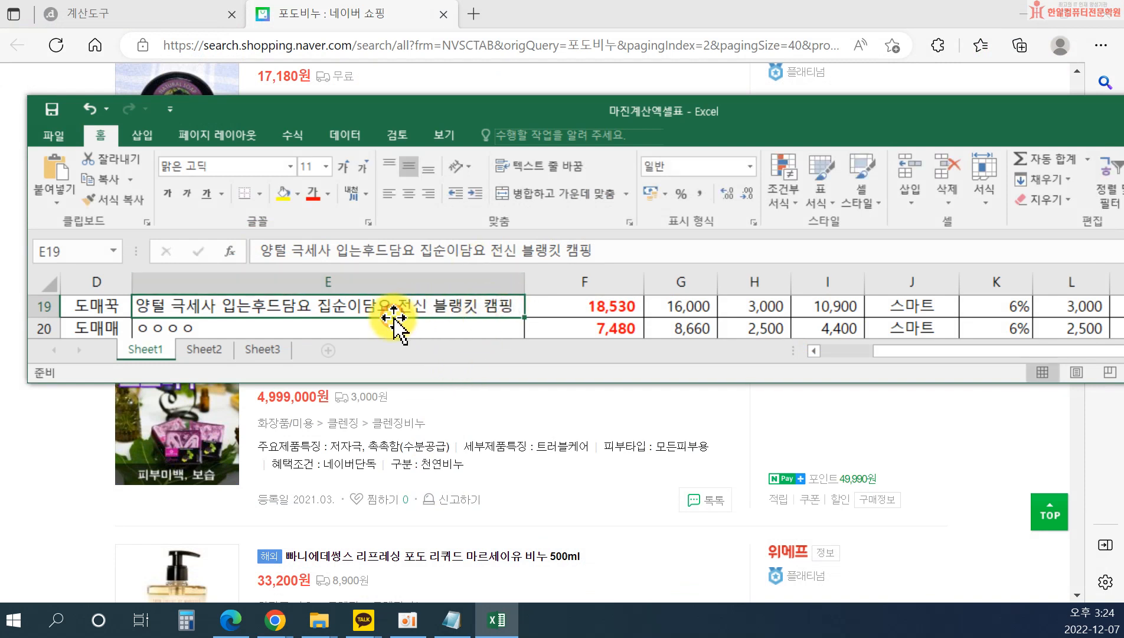
double_click(496, 305)
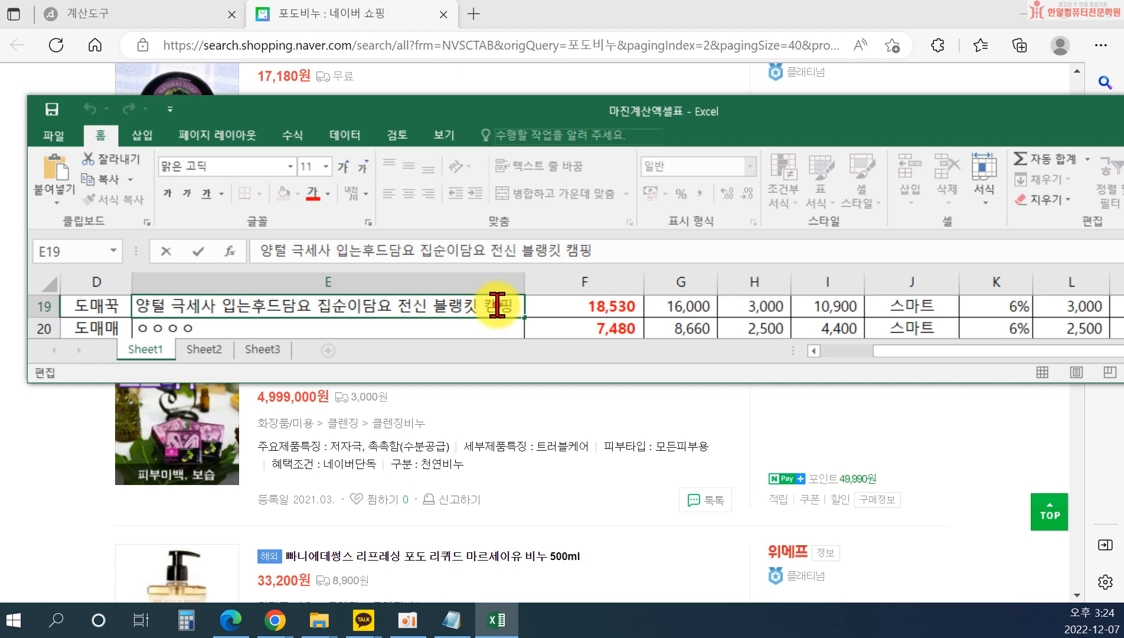
left_click(533, 327)
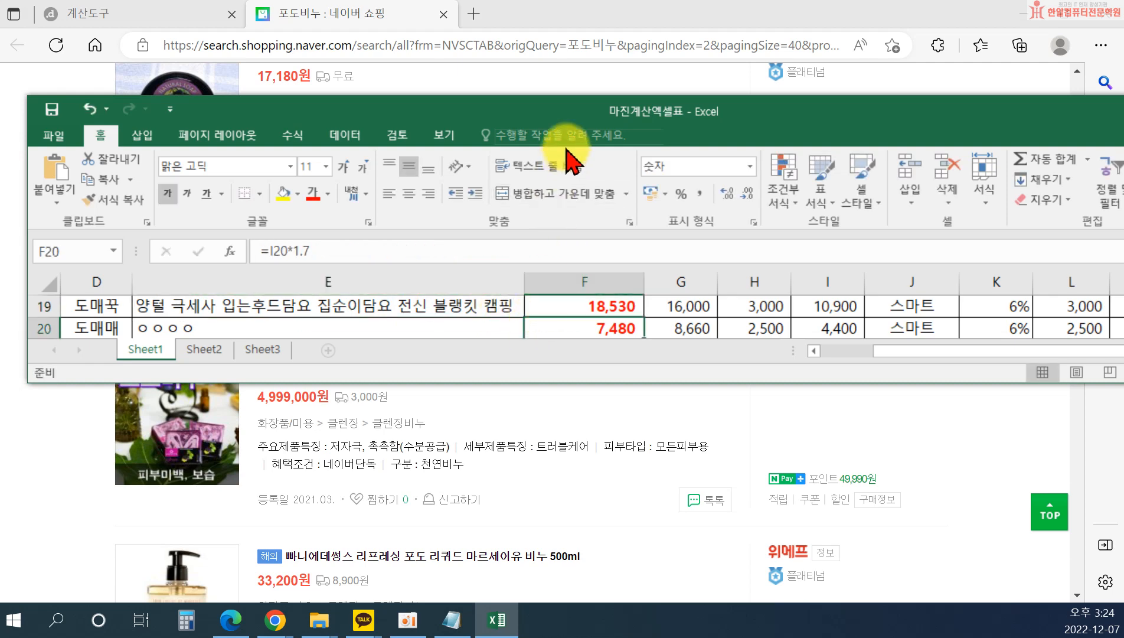
double_click(573, 112)
scroll(519, 333, "up", 3)
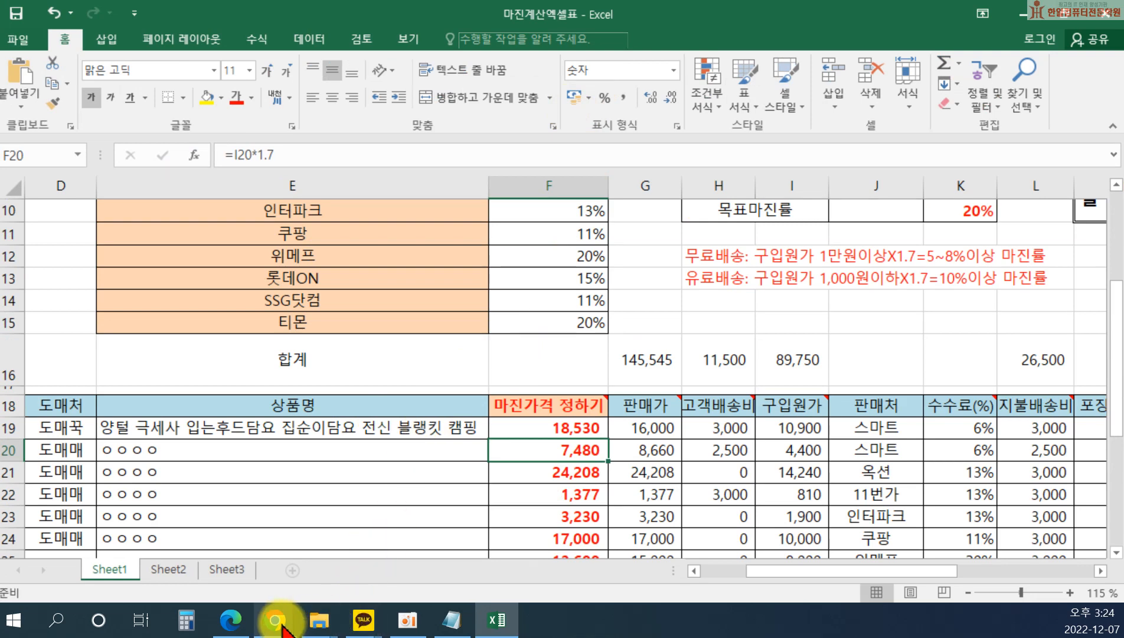
Switch to the Chrome window with 도매꾹, search Naver for 스마트스토어 and open 스마트스토어센터.
mouse_move(282, 630)
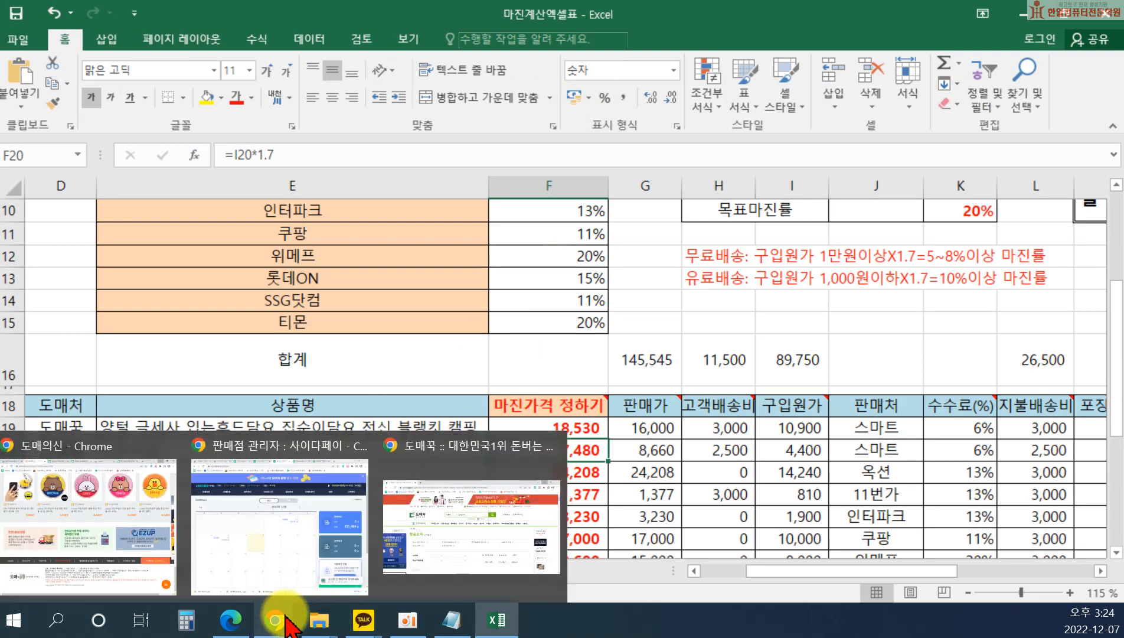
left_click(451, 540)
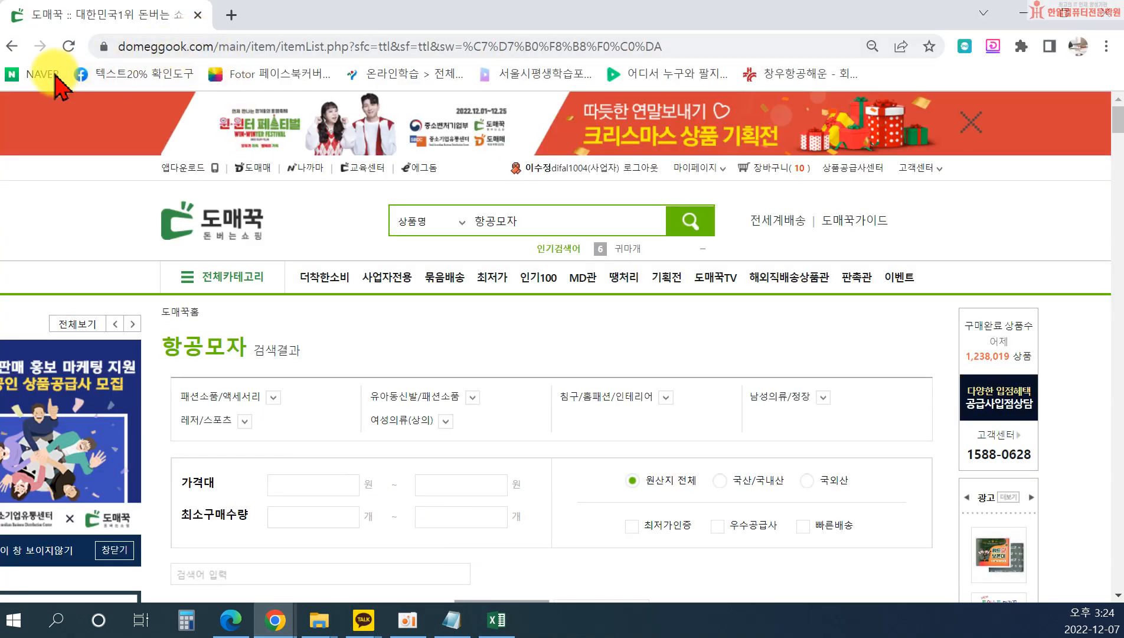
left_click(55, 75)
left_click(352, 203)
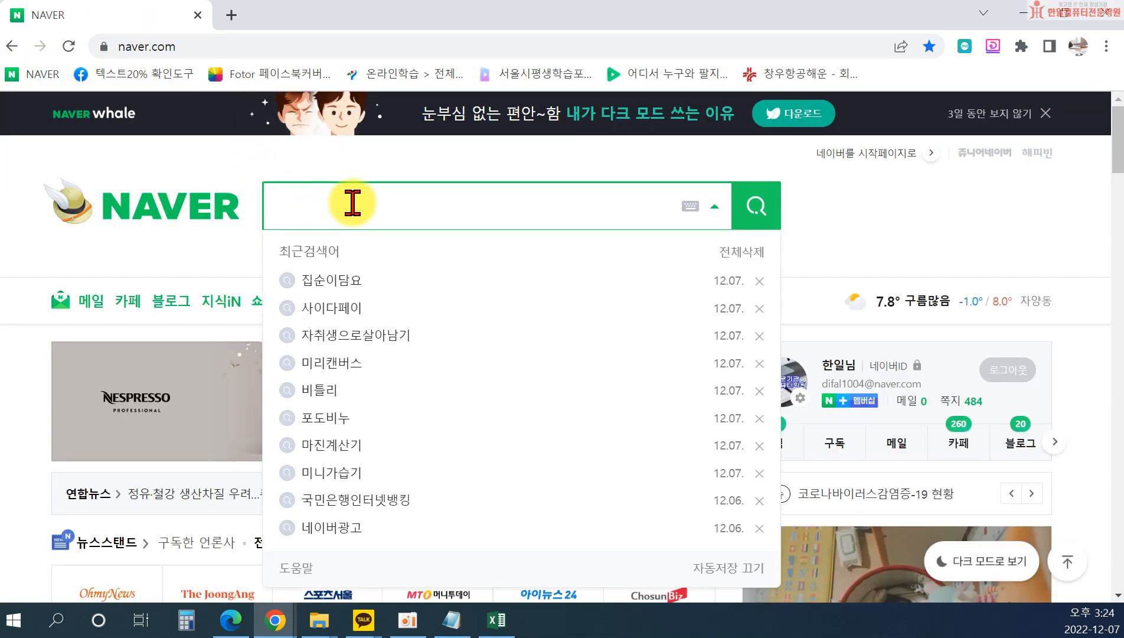
type("스마트스토어")
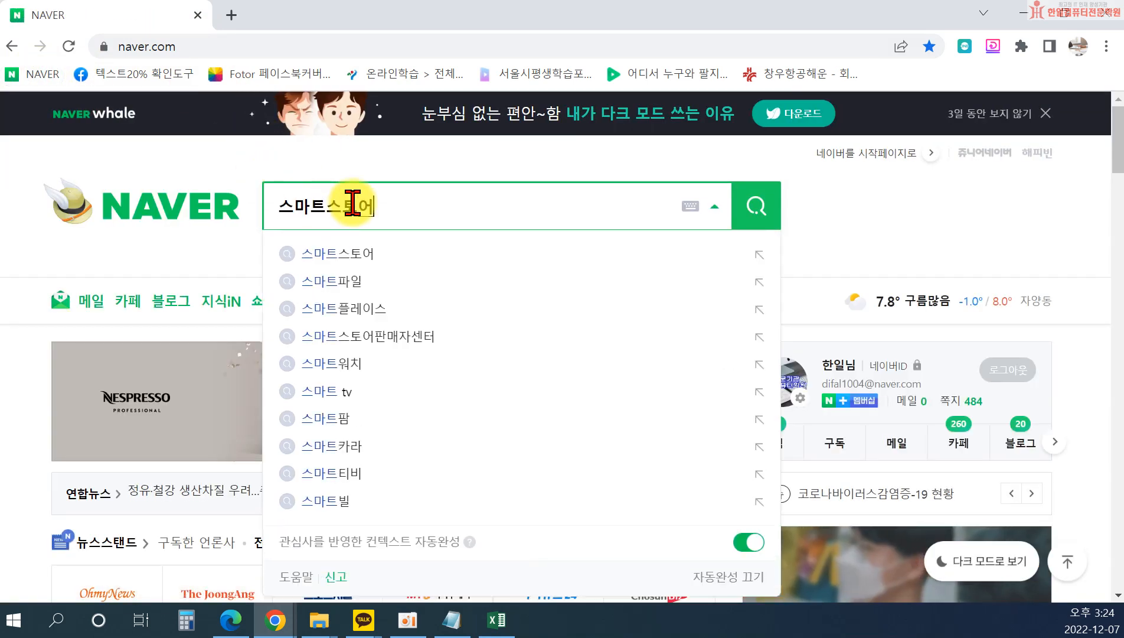
key("Return")
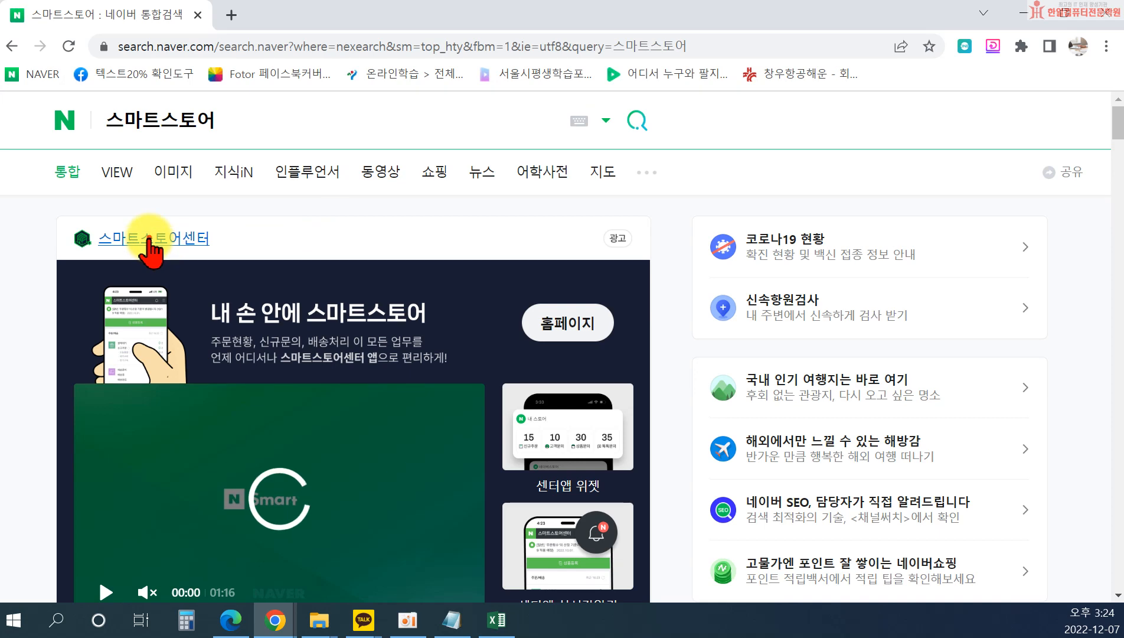
left_click(149, 239)
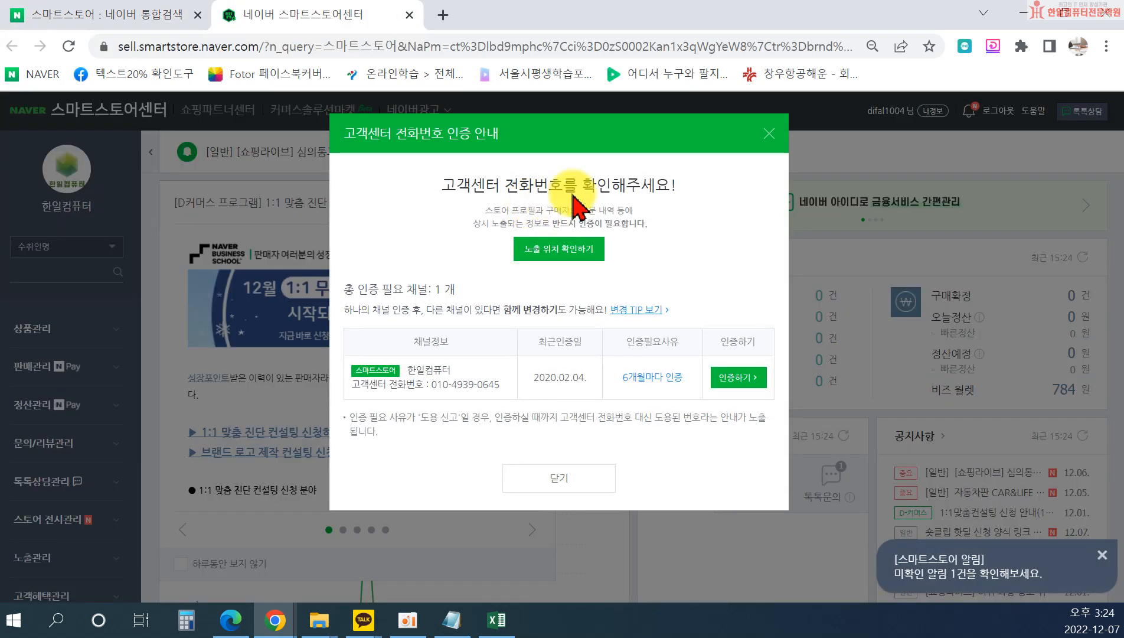
Dismiss the phone verification and consulting notices, then open the 상품 등록 form with its category name search.
left_click(768, 133)
left_click(604, 258)
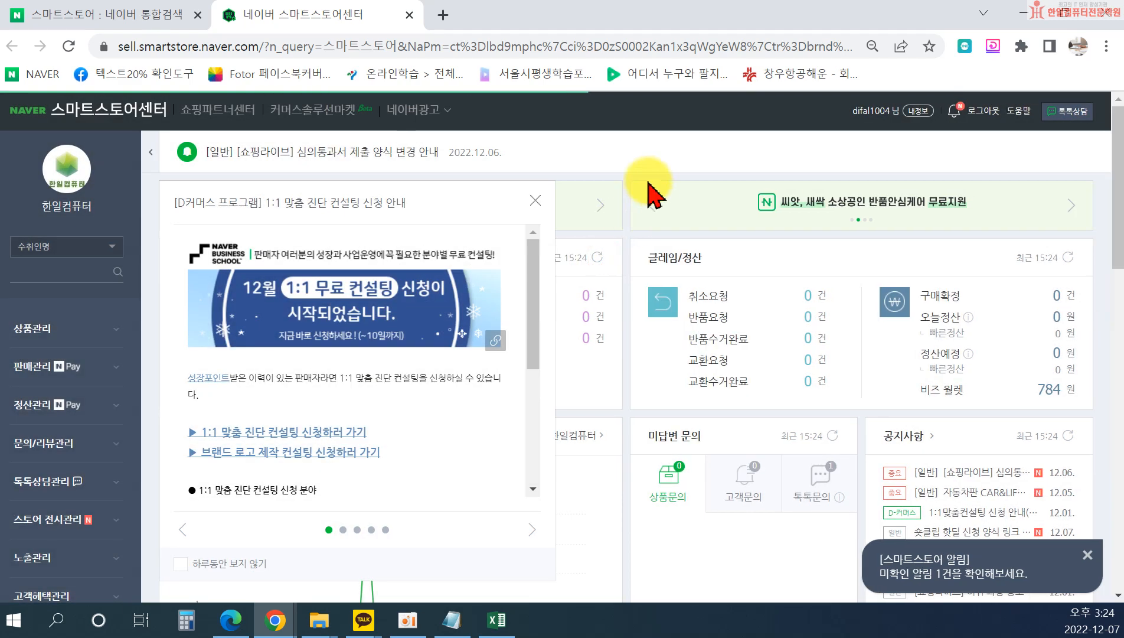
left_click(534, 201)
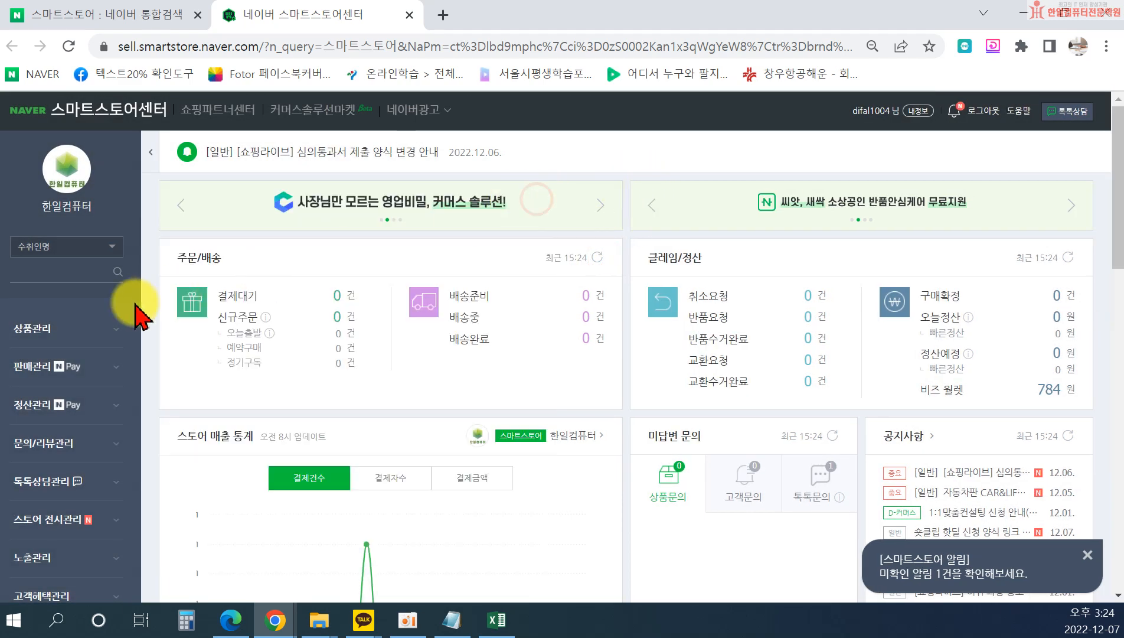
left_click(35, 331)
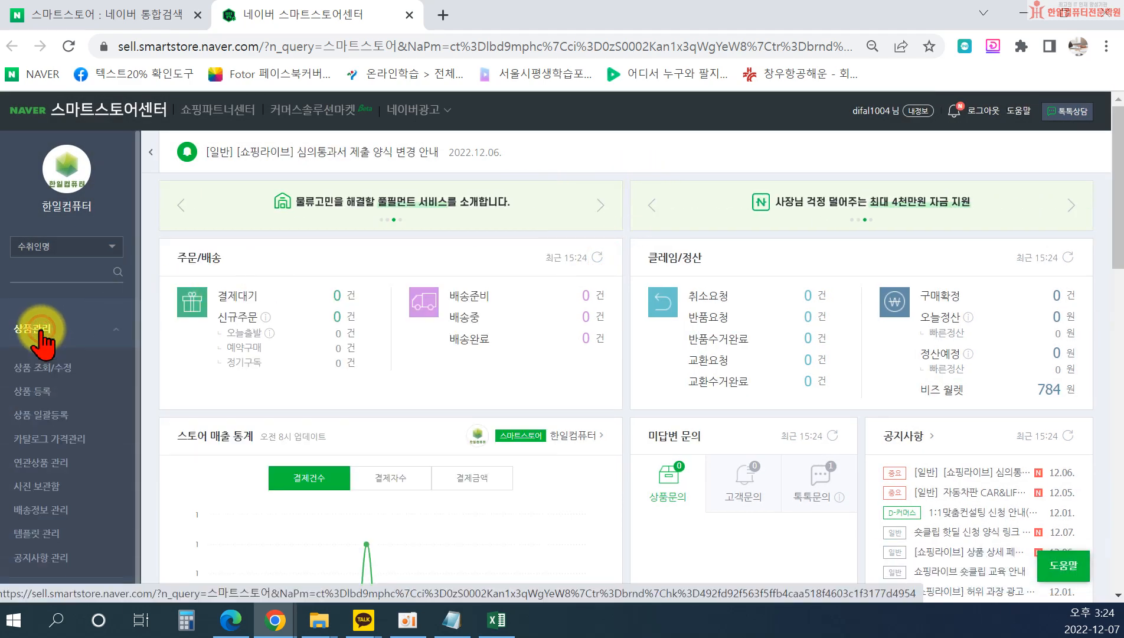
left_click(32, 391)
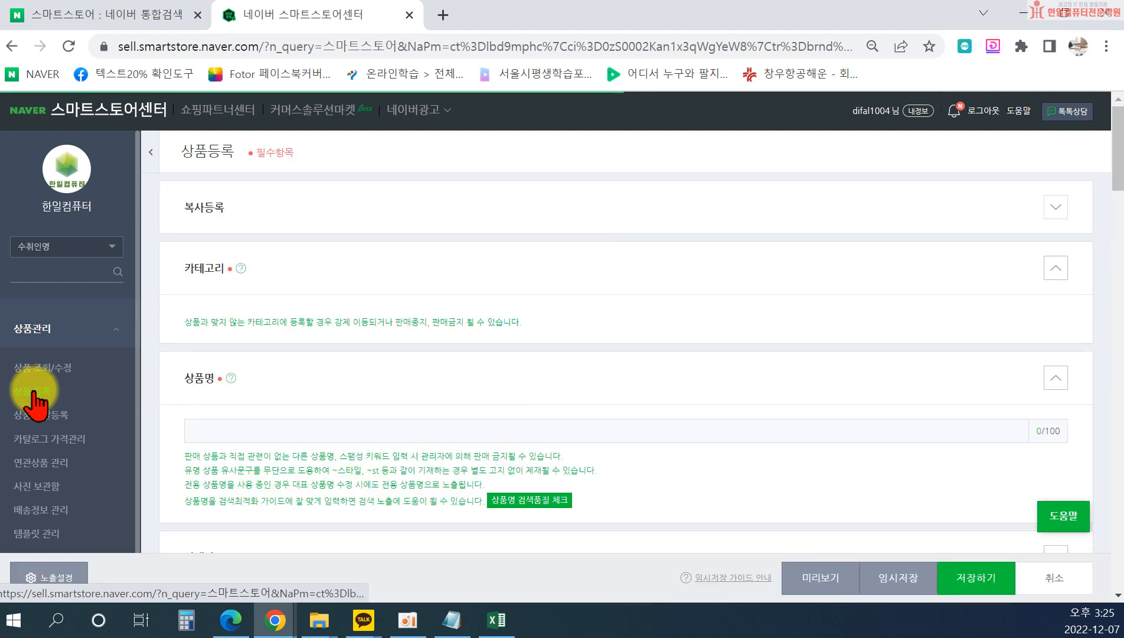
left_click(228, 352)
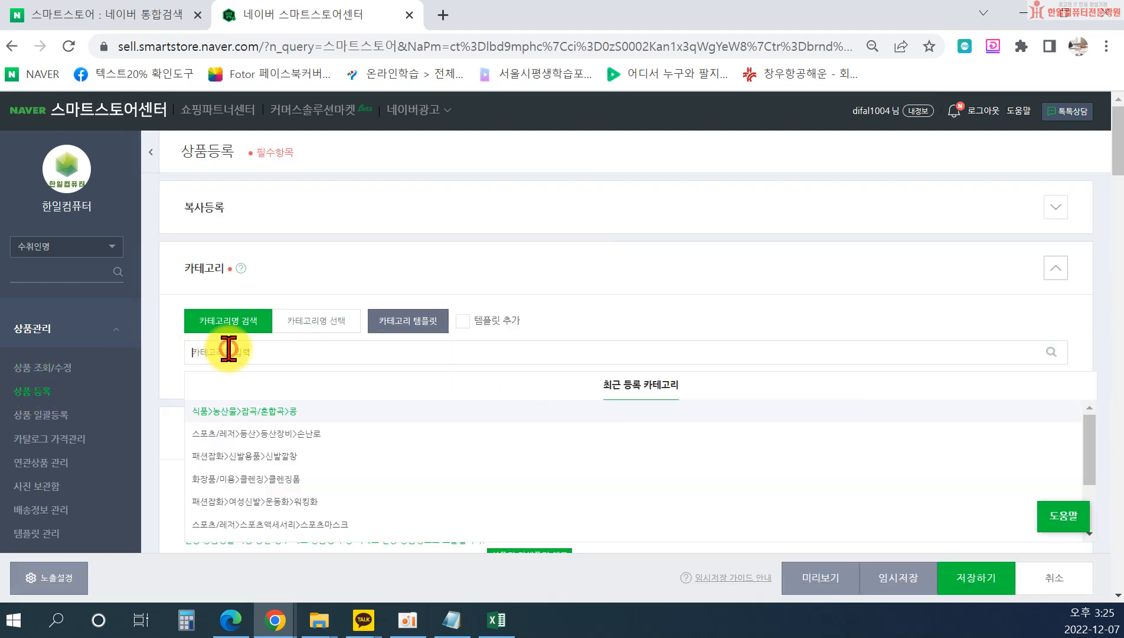
Switch to the Edge window with the 포도비누 results and search Naver Shopping for 후드담요.
left_click(230, 620)
scroll(197, 256, "up", 5)
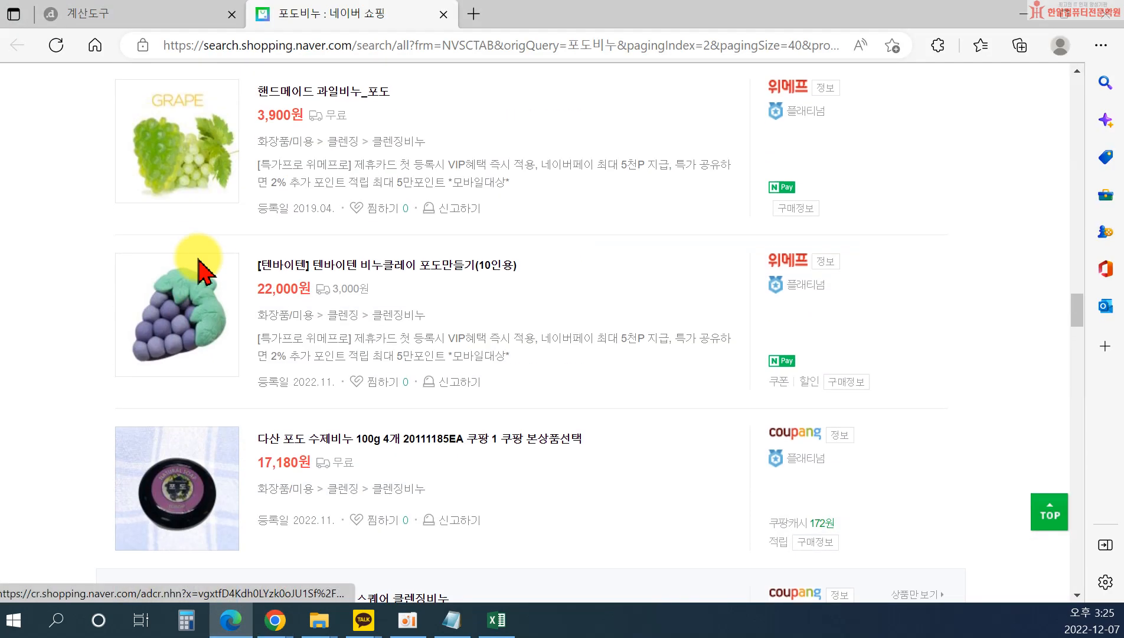
scroll(271, 259, "up", 20)
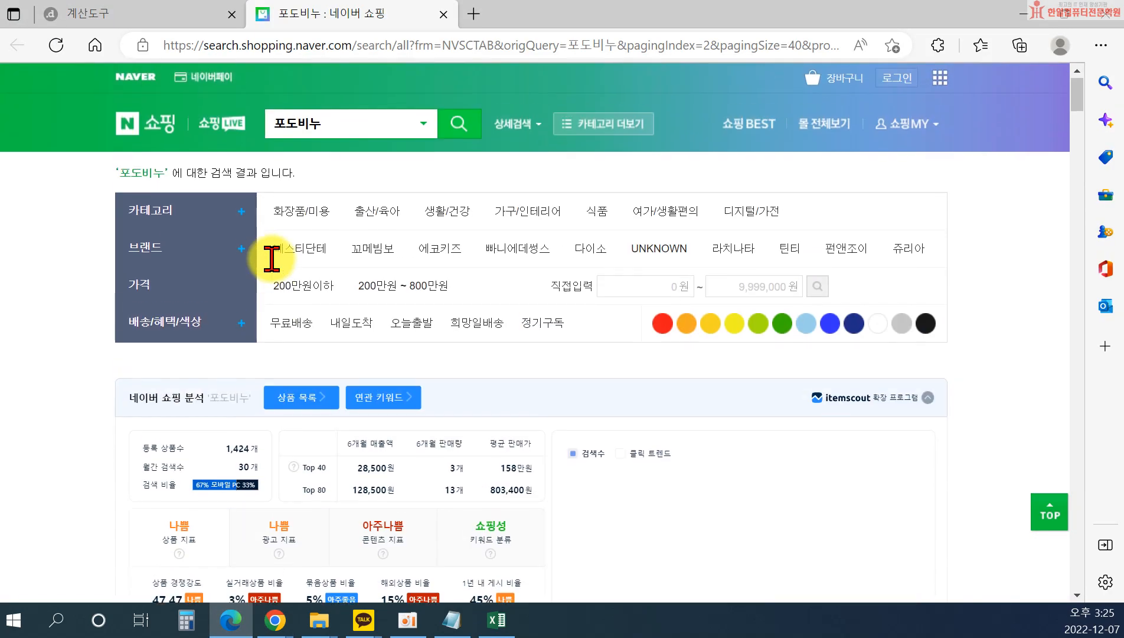
double_click(334, 125)
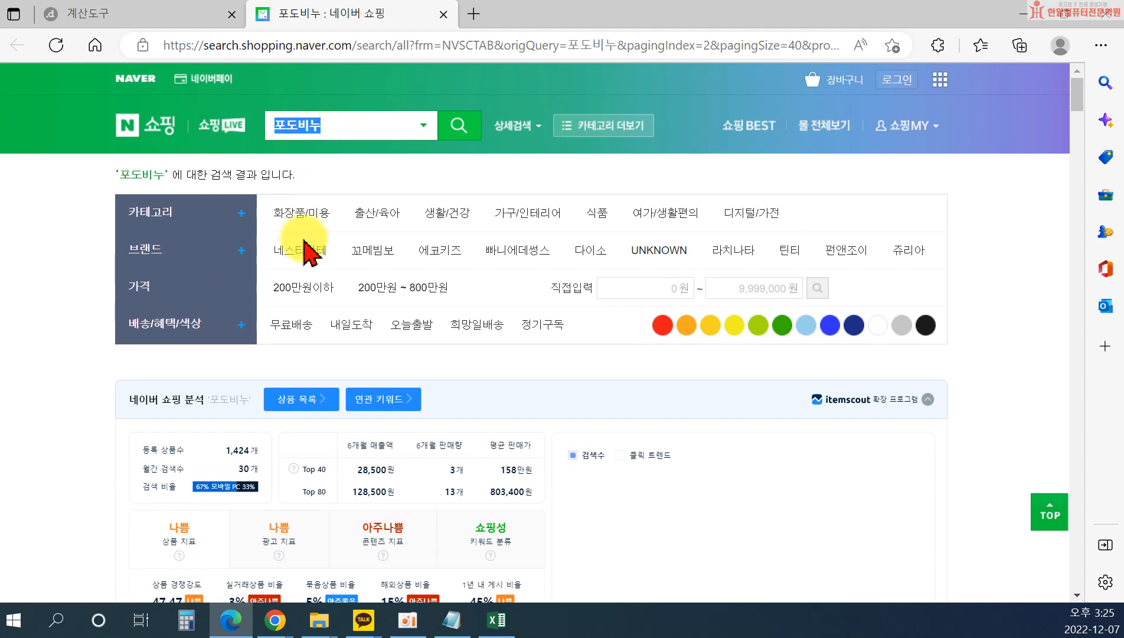
type("후드담요")
key("Return")
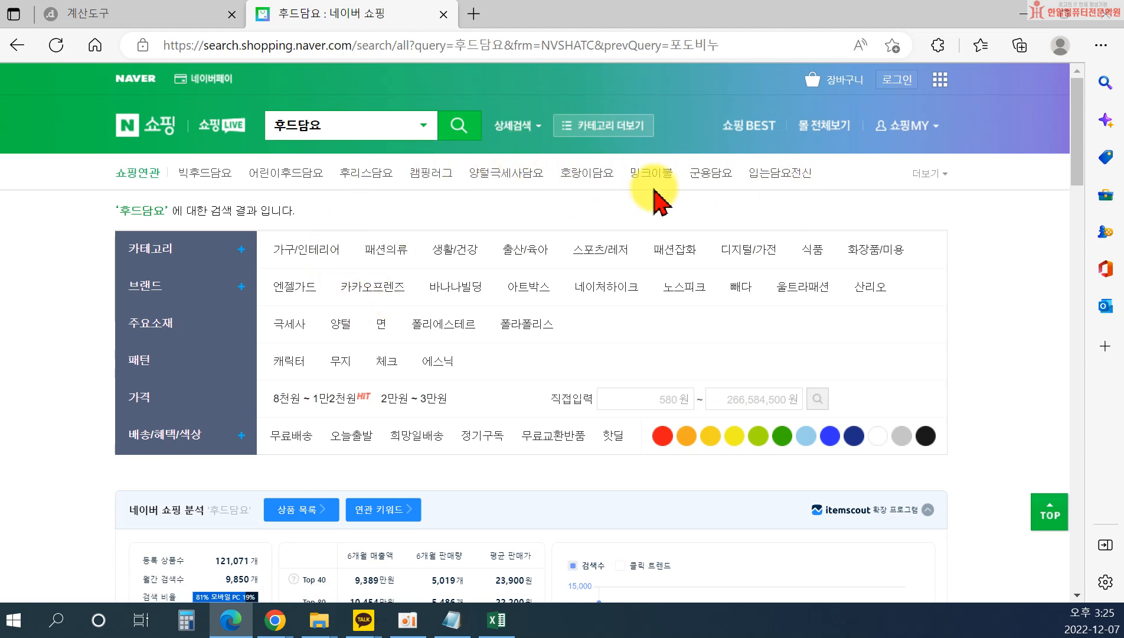
Look through the 후드담요 shopping results for the category path that competing hooded blankets are listed under.
scroll(380, 473, "down", 1)
scroll(381, 473, "down", 7)
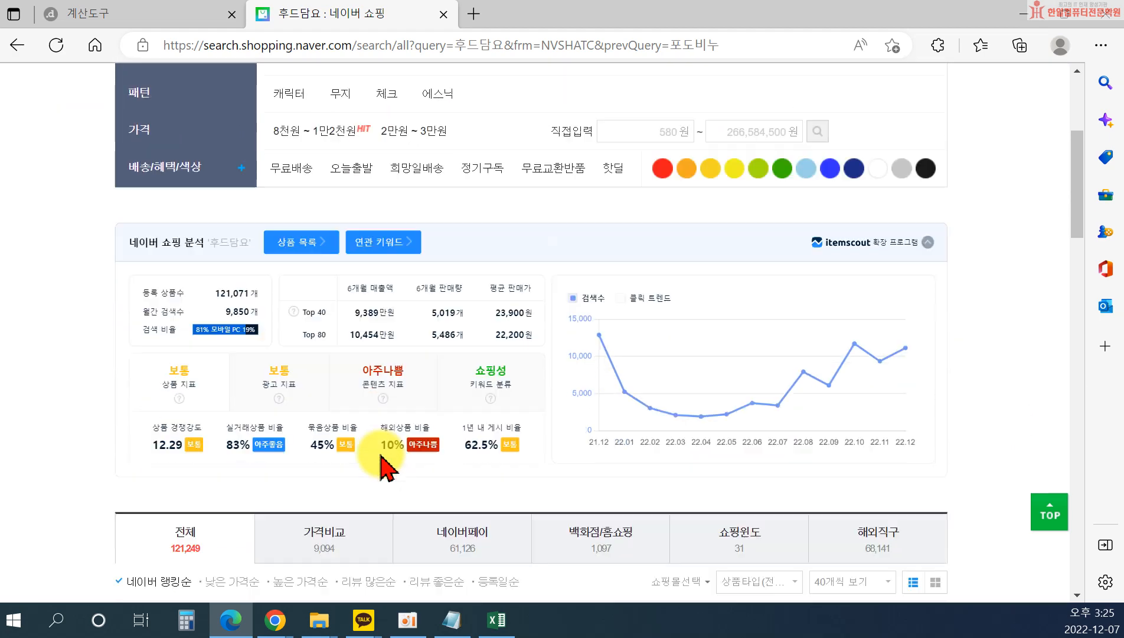
scroll(352, 354, "down", 2)
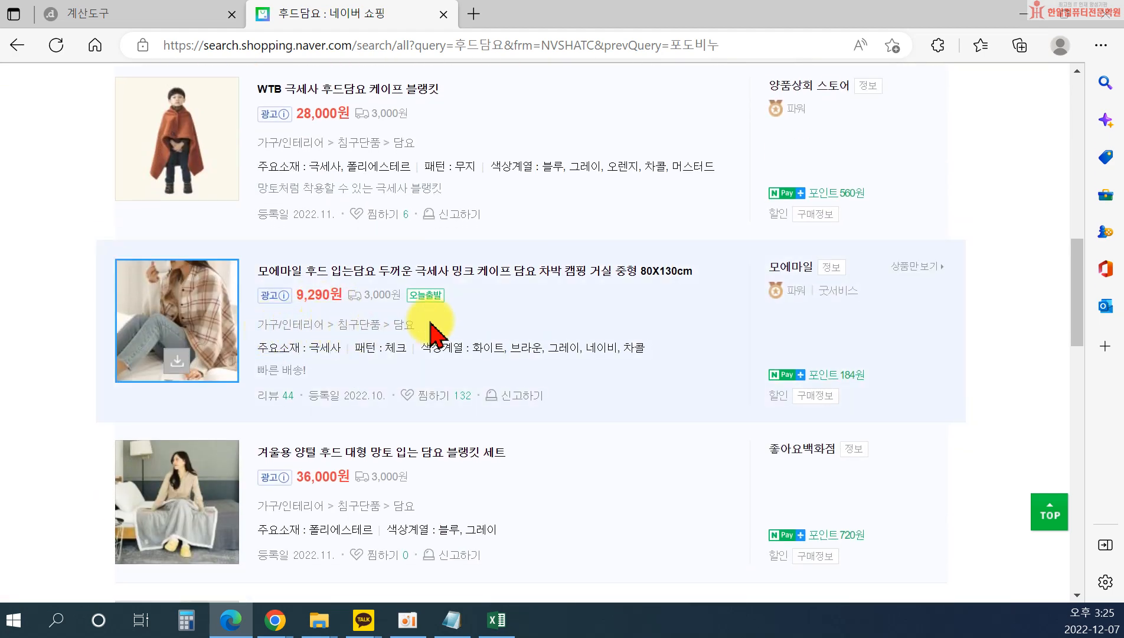
scroll(431, 333, "down", 8)
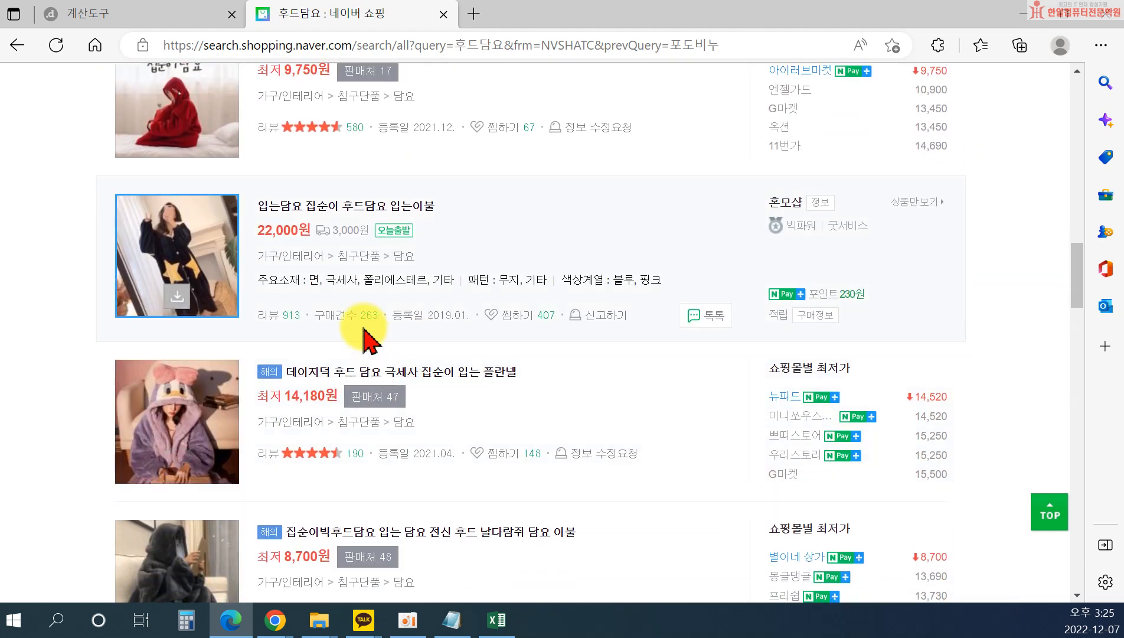
scroll(370, 342, "down", 3)
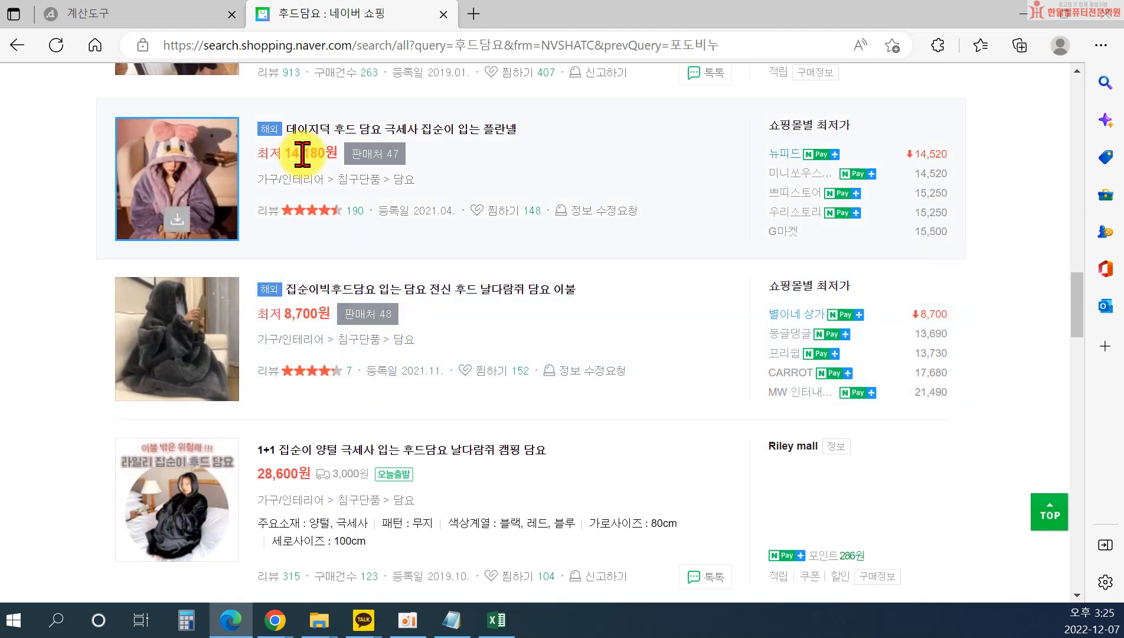
Switch to the 스마트스토어센터 window, set the product category to 가구/인테리어>침구단품>담요 and acknowledge the safety-standard notice.
mouse_move(265, 625)
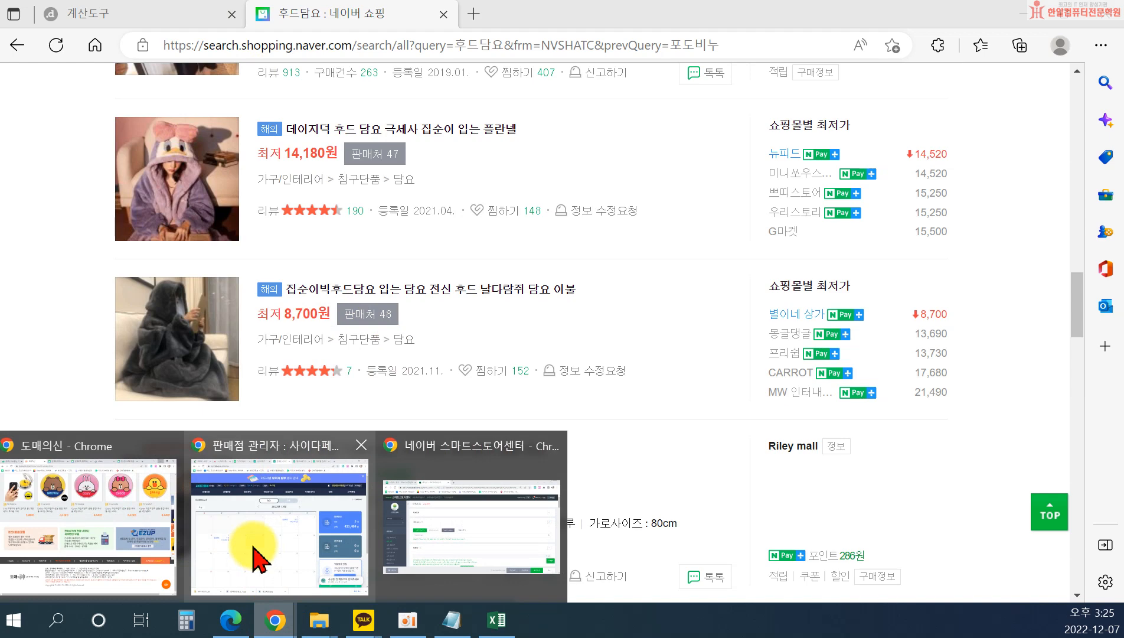
left_click(433, 546)
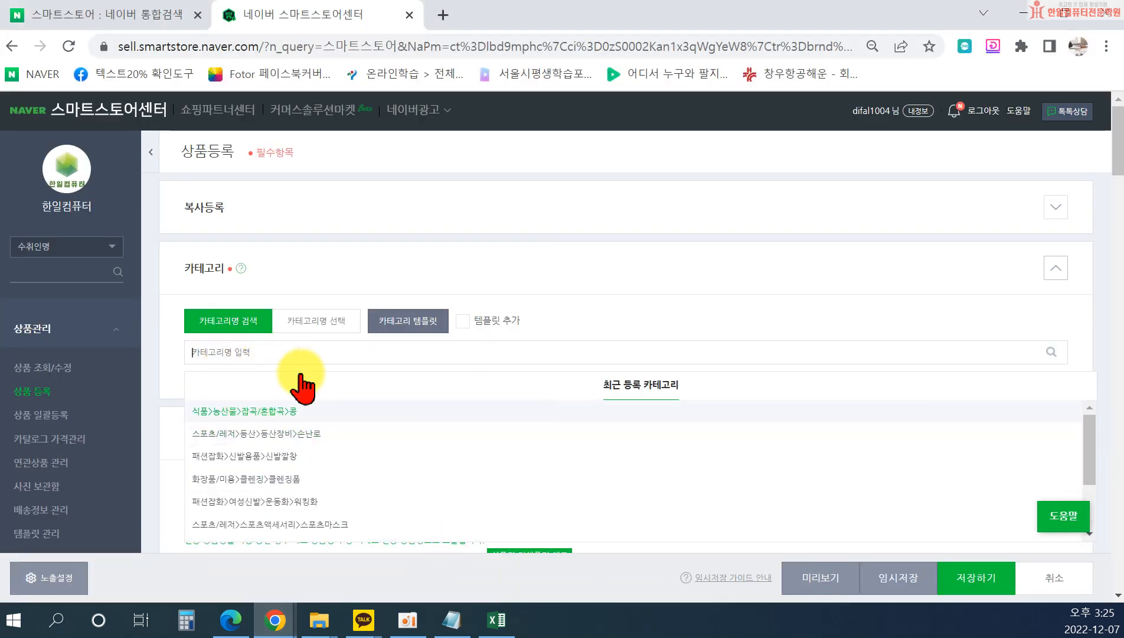
type("강의")
key("BackSpace")
key("BackSpace")
type("담요")
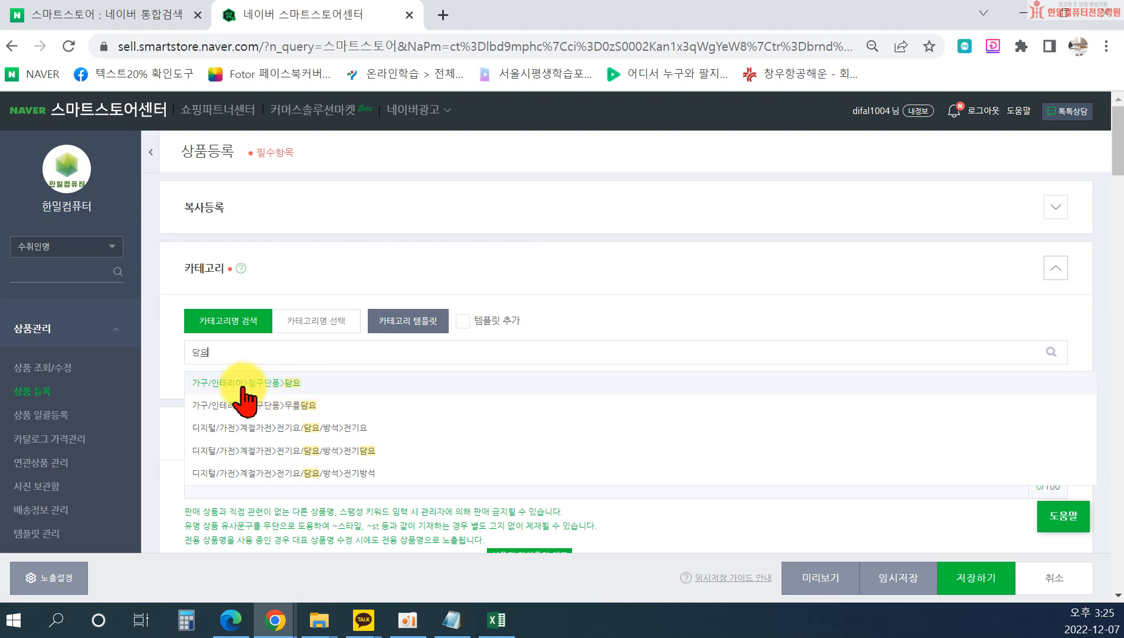
left_click(242, 387)
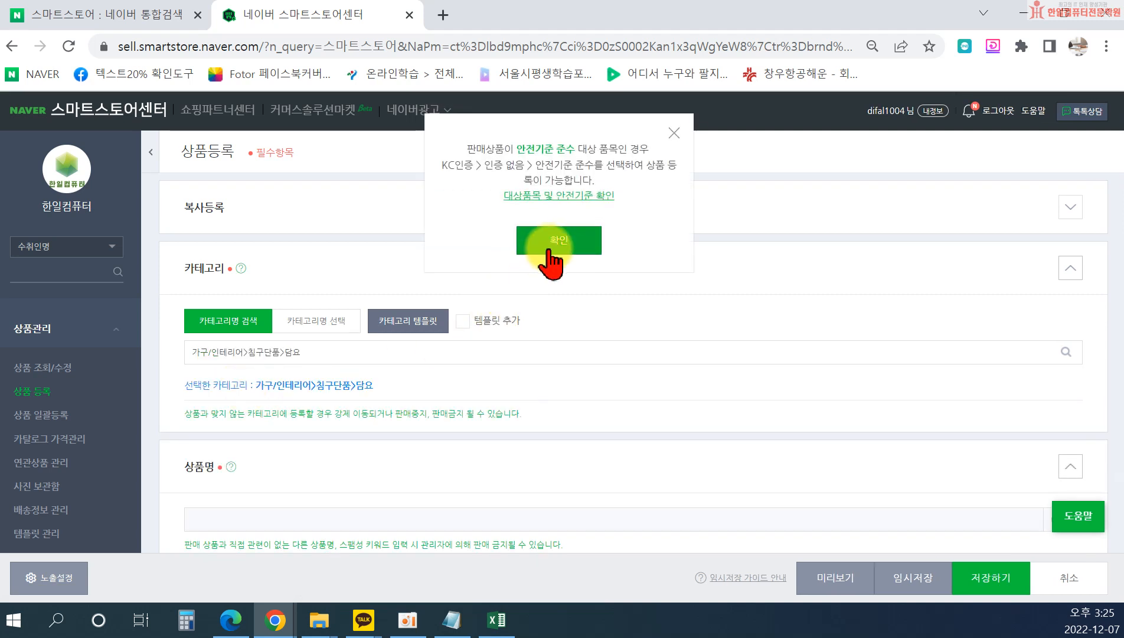
left_click(550, 248)
Activate the 상품명 field of the registration form, and copy the product name from cell E19 of the Excel margin sheet.
scroll(472, 453, "down", 3)
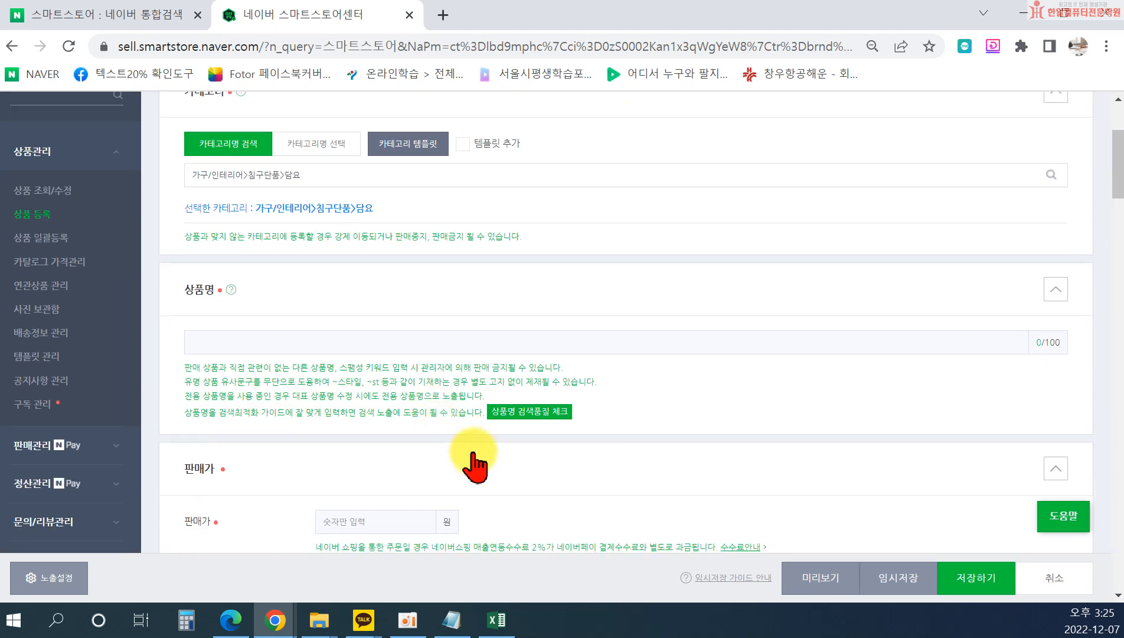
left_click(347, 338)
left_click(496, 620)
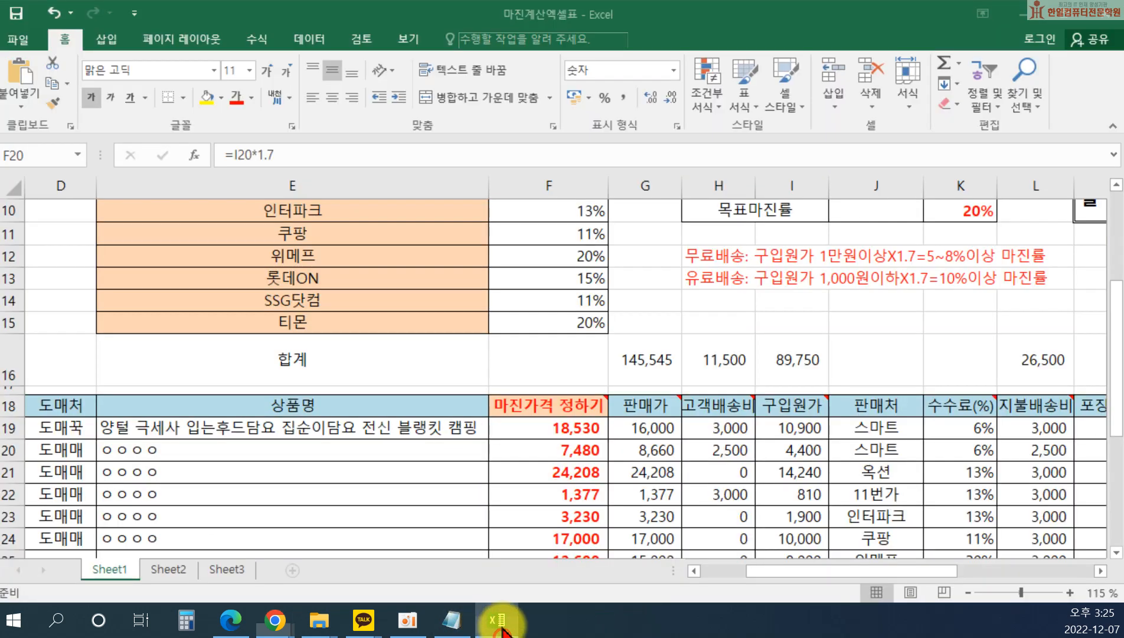
double_click(242, 422)
double_click(137, 432)
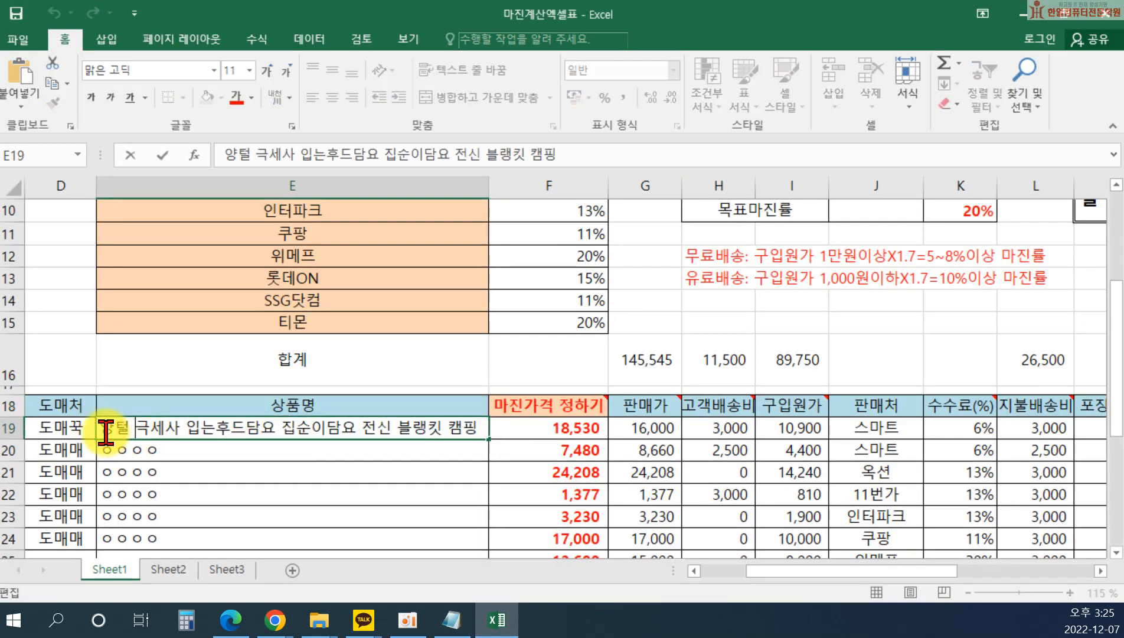
left_click_drag(103, 432, 476, 427)
key("ctrl+c")
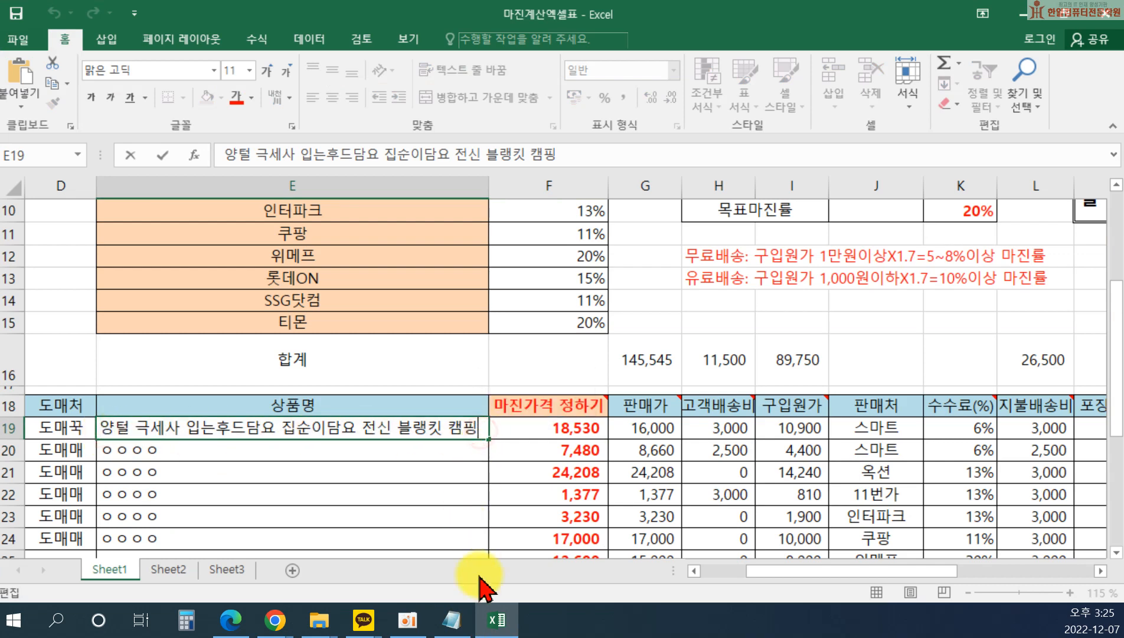
Switch to the Edge window with the 후드담요 results and expand the full list of related shopping keywords.
left_click(274, 623)
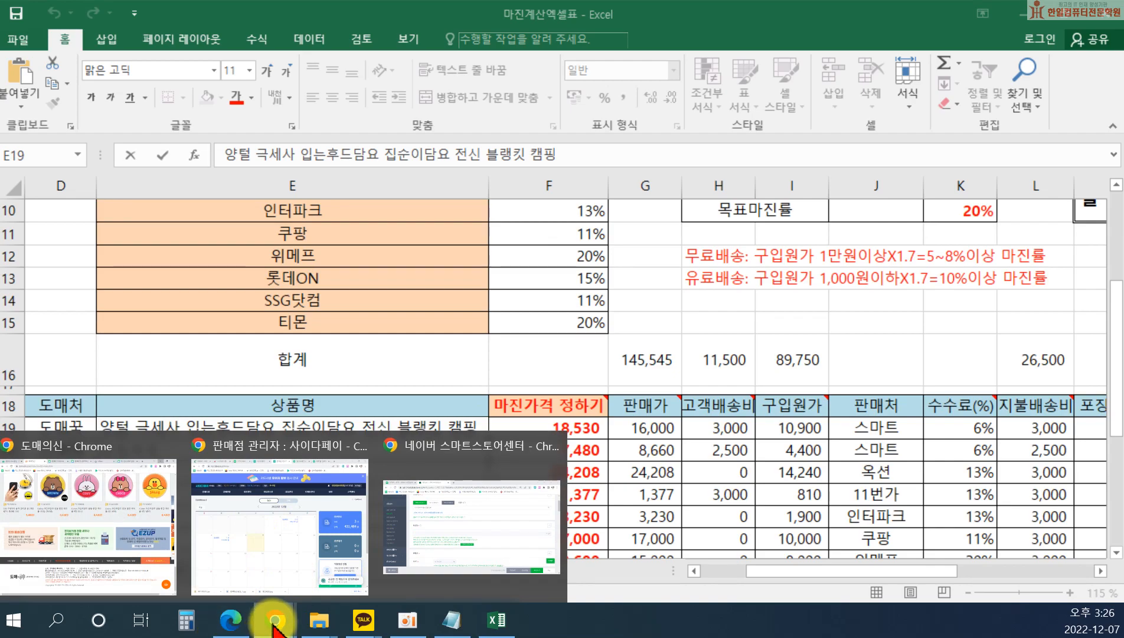
left_click(231, 617)
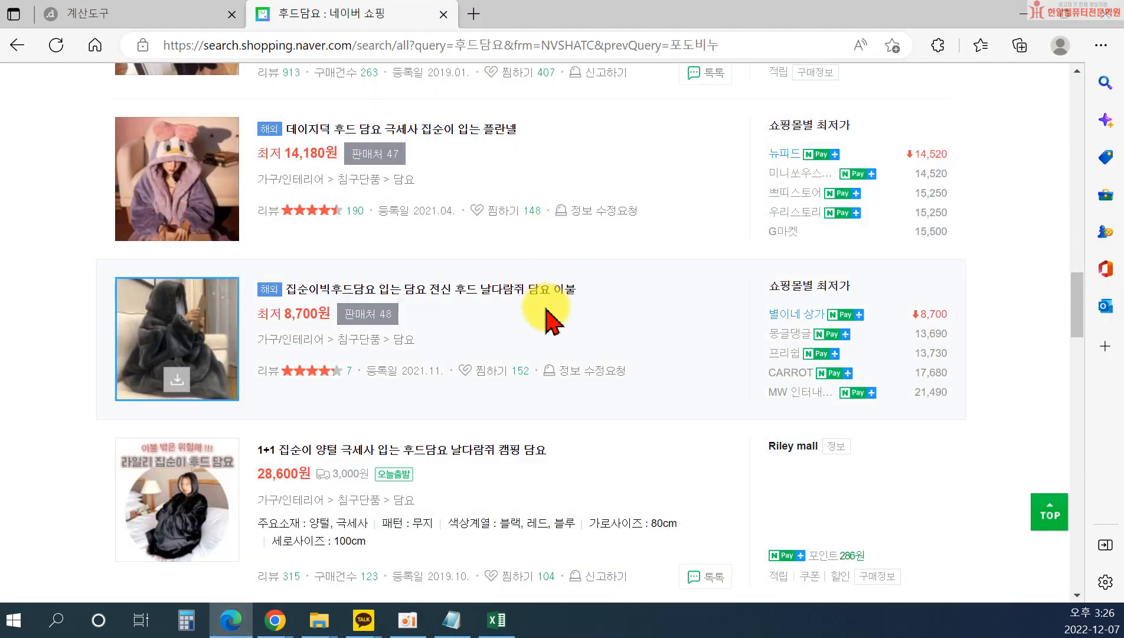
scroll(545, 319, "up", 15)
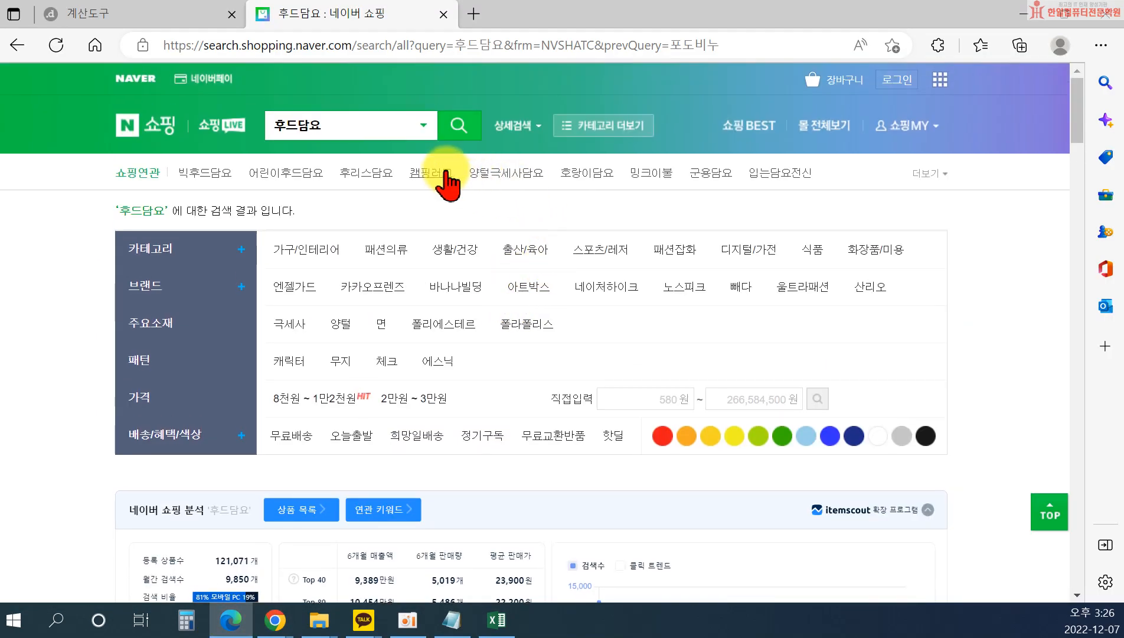
left_click(924, 174)
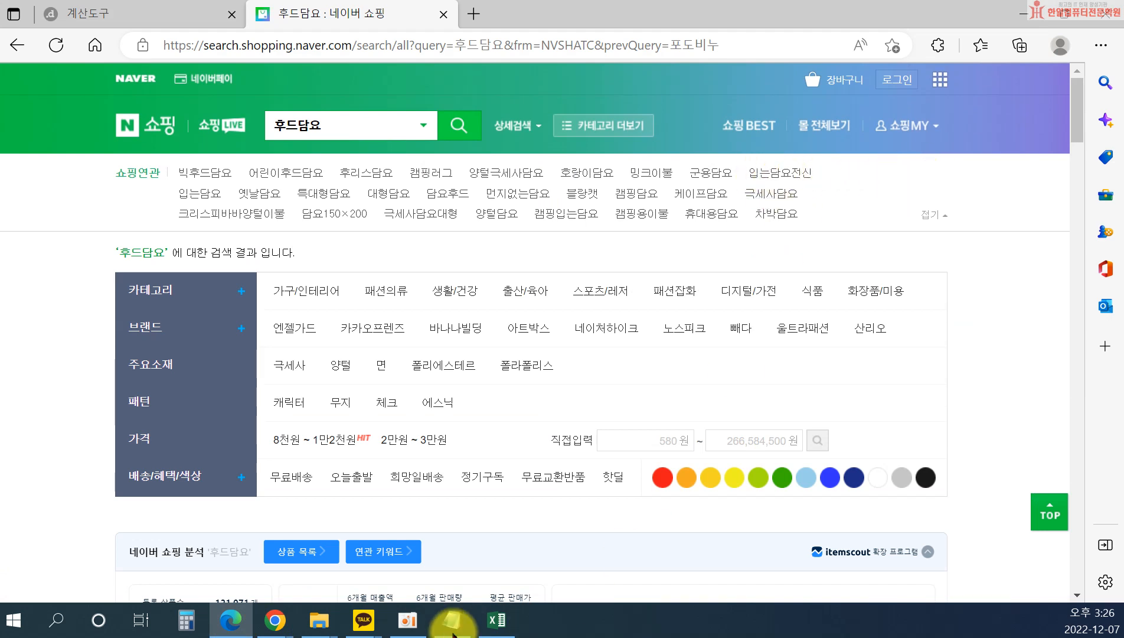
Bring up the Excel margin workbook as a smaller window over the search page, resized to show row 19.
left_click(497, 621)
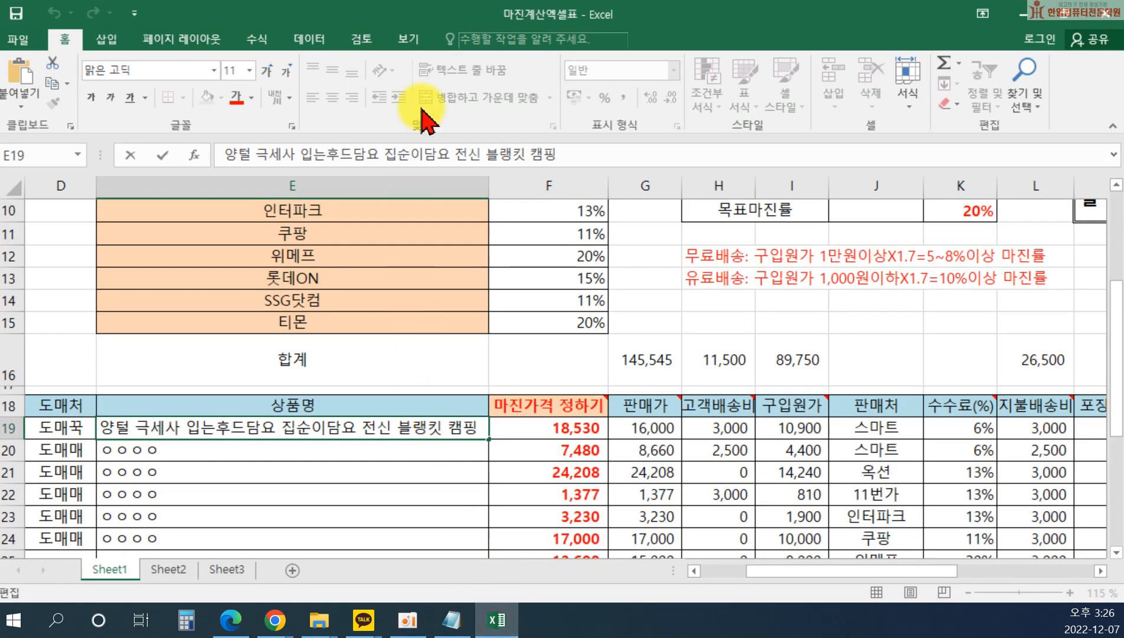
left_click_drag(422, 23, 432, 196)
scroll(511, 417, "up", 3)
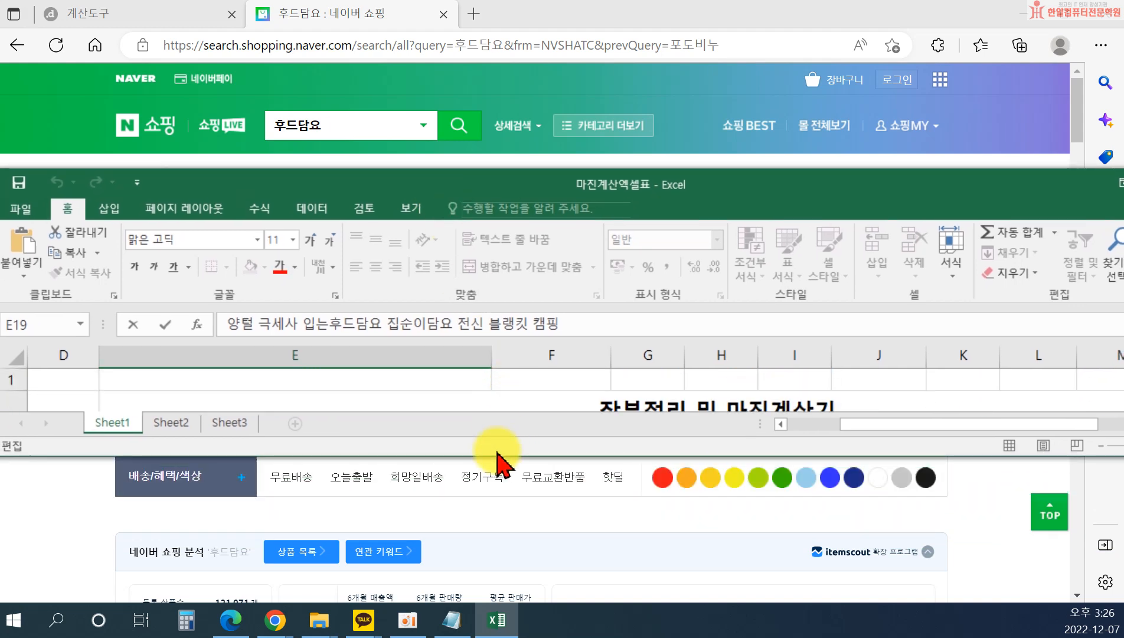
left_click_drag(514, 458, 494, 558)
scroll(473, 465, "down", 6)
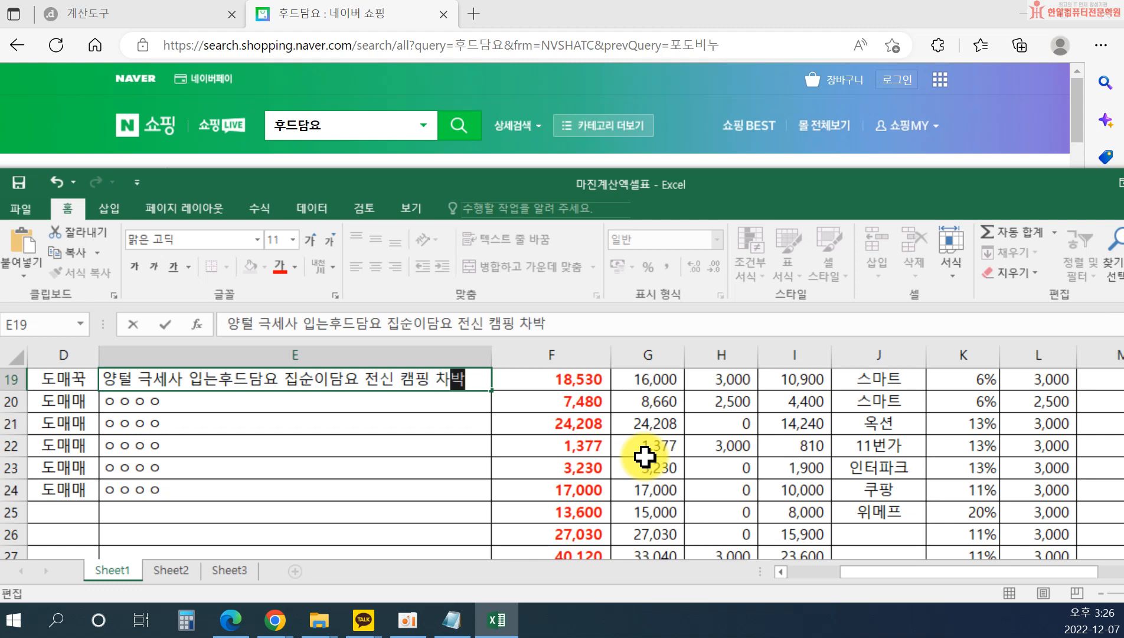
Remove 블랭킷 from the E19 product name, add 차박 after 캠핑, and move the workbook window below the related keywords.
key("shift+Left")
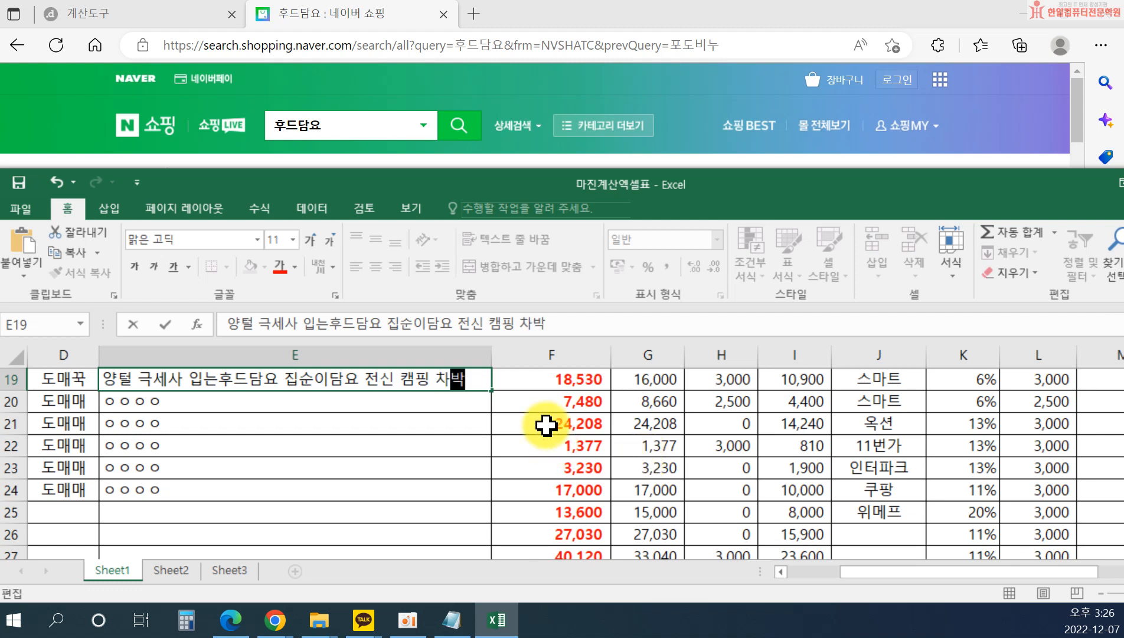
left_click(393, 381)
left_click_drag(537, 183, 558, 295)
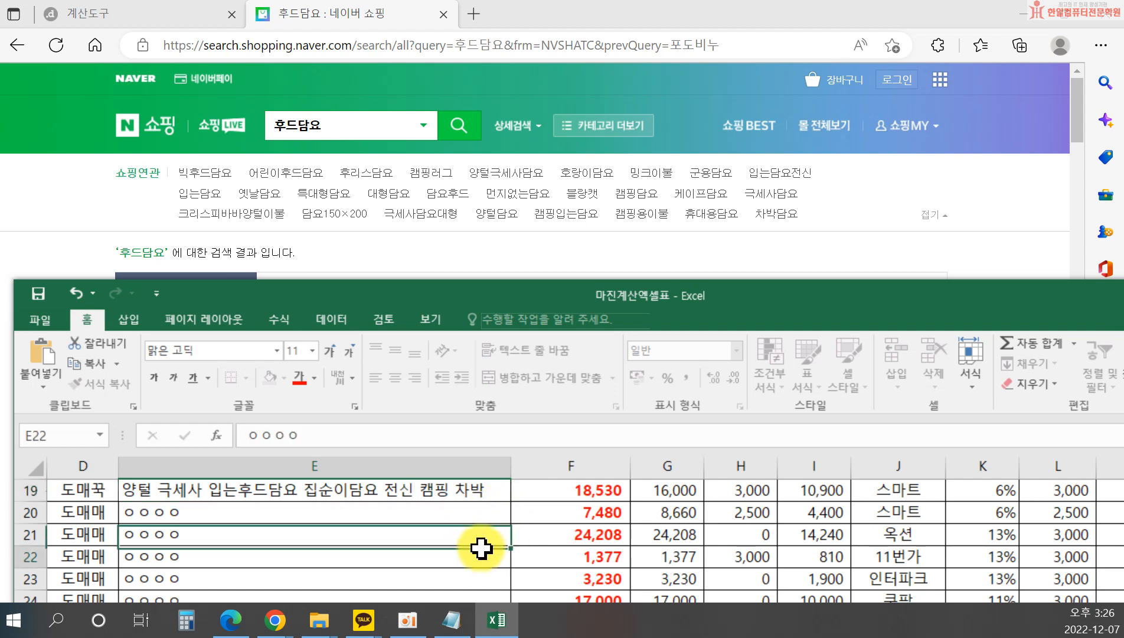
Rearrange the E19 product name to read 양털 극세사 입는 후드담요 캠핑 차박 전신 집순이담요.
double_click(483, 491)
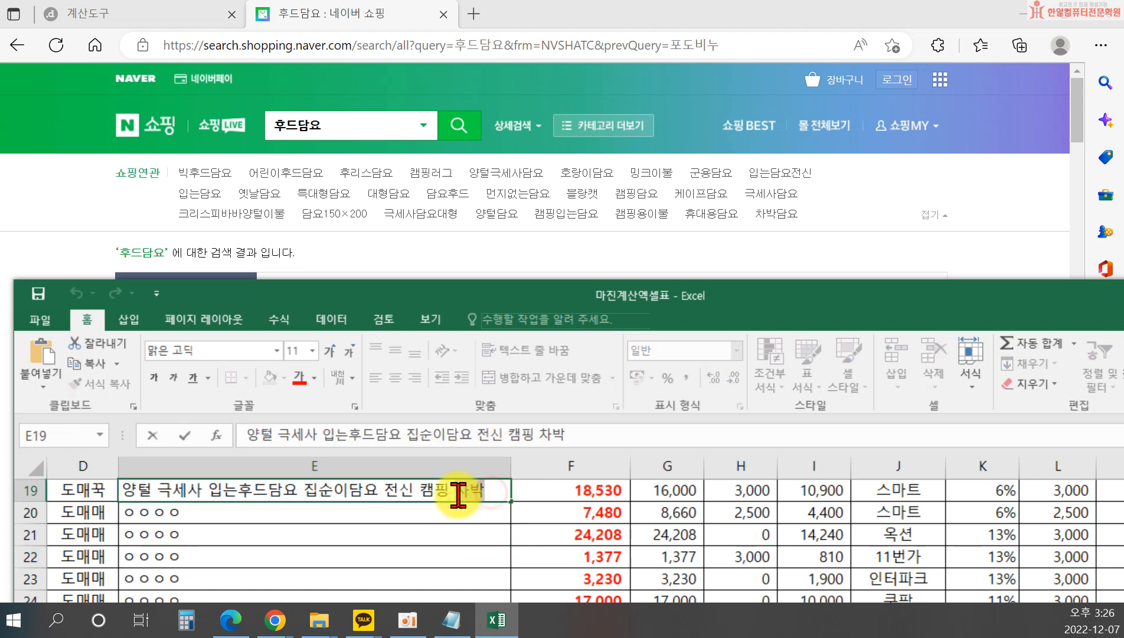
key("Delete")
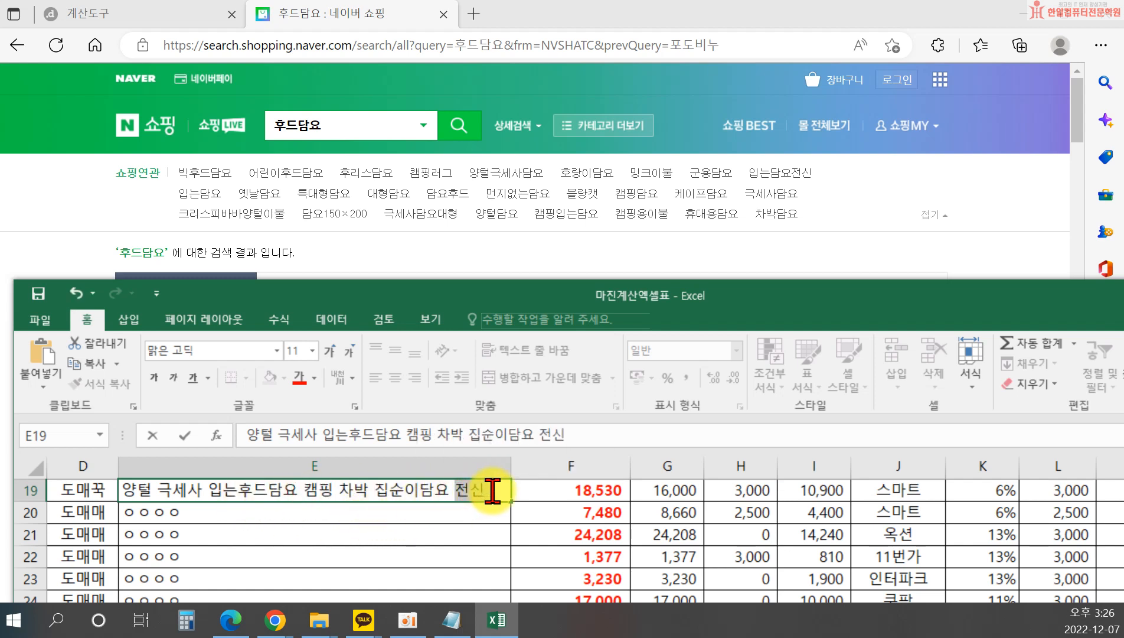
left_click(239, 490)
left_click(309, 488)
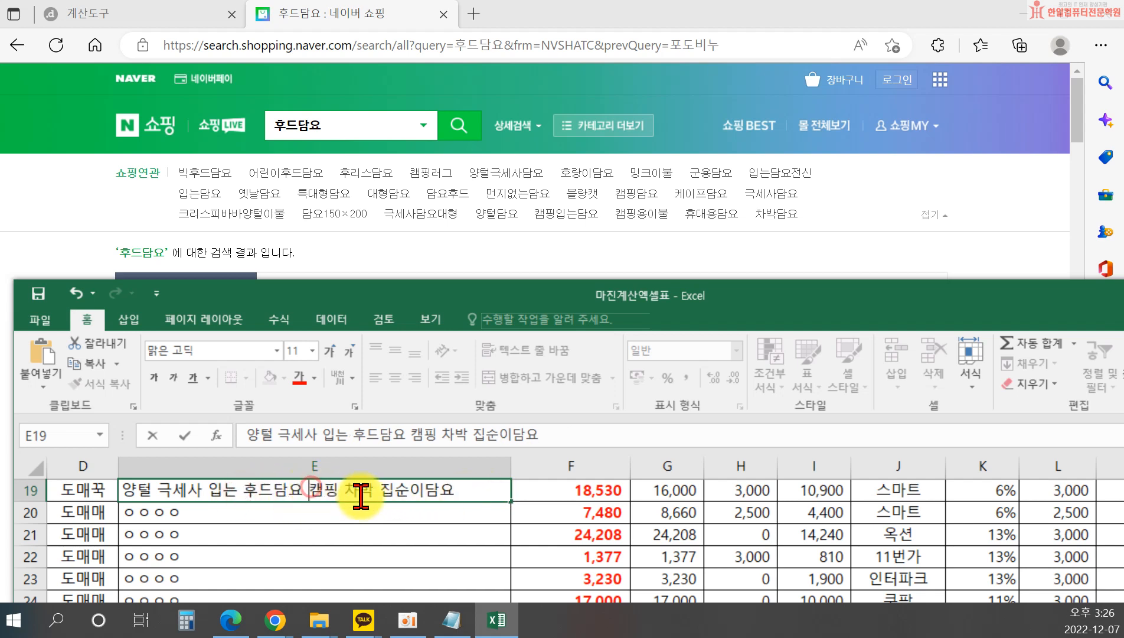
left_click(381, 490)
type("전신")
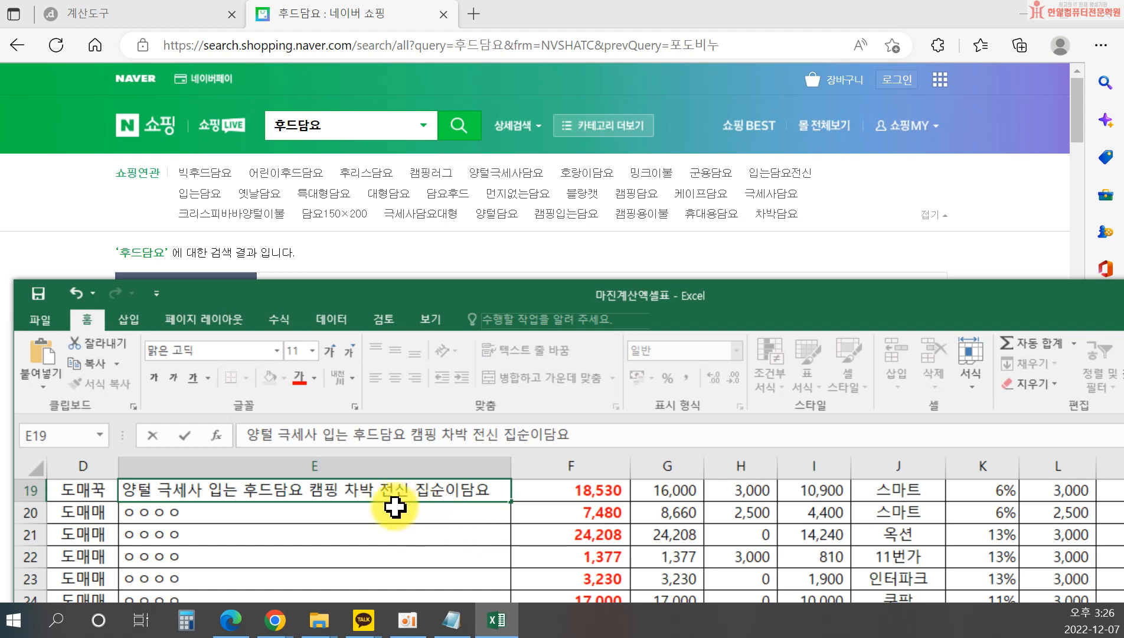
Copy the full E19 name into the 상품명 field in 스마트스토어센터 and run the 상품명 검색품질 체크.
left_click_drag(490, 489, 93, 484)
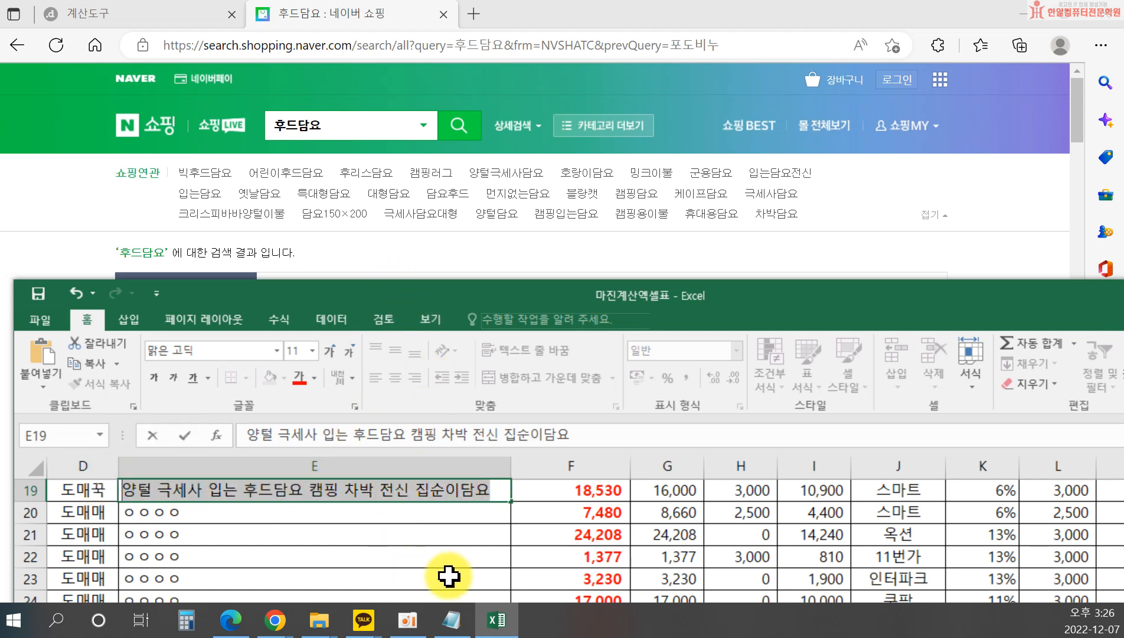
mouse_move(279, 617)
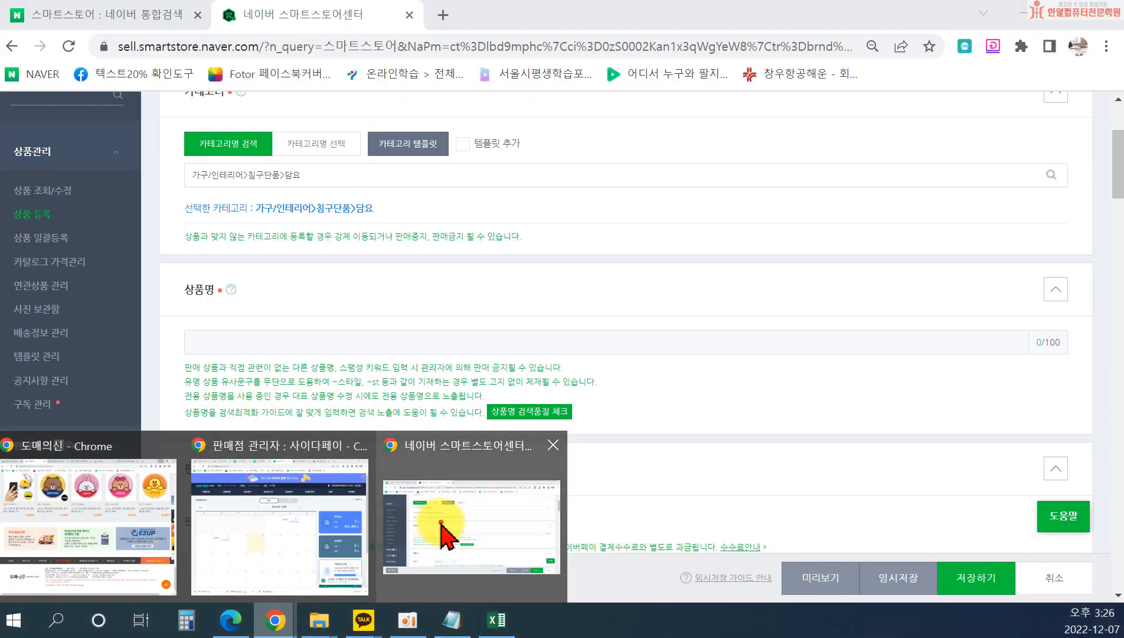
left_click(447, 534)
key("ctrl+v")
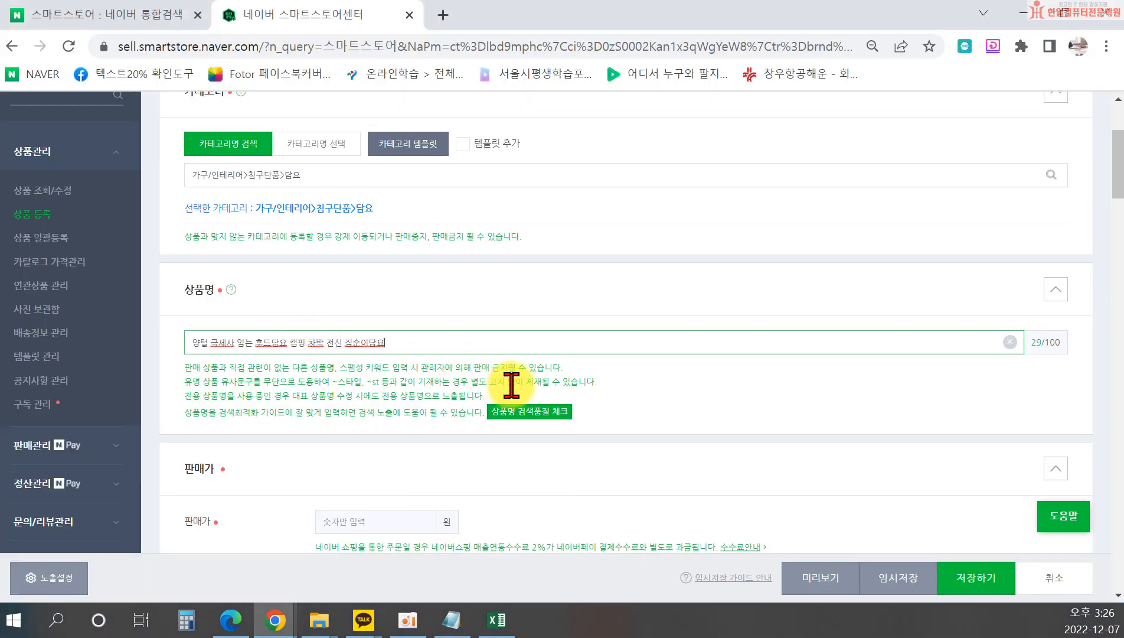
left_click(532, 413)
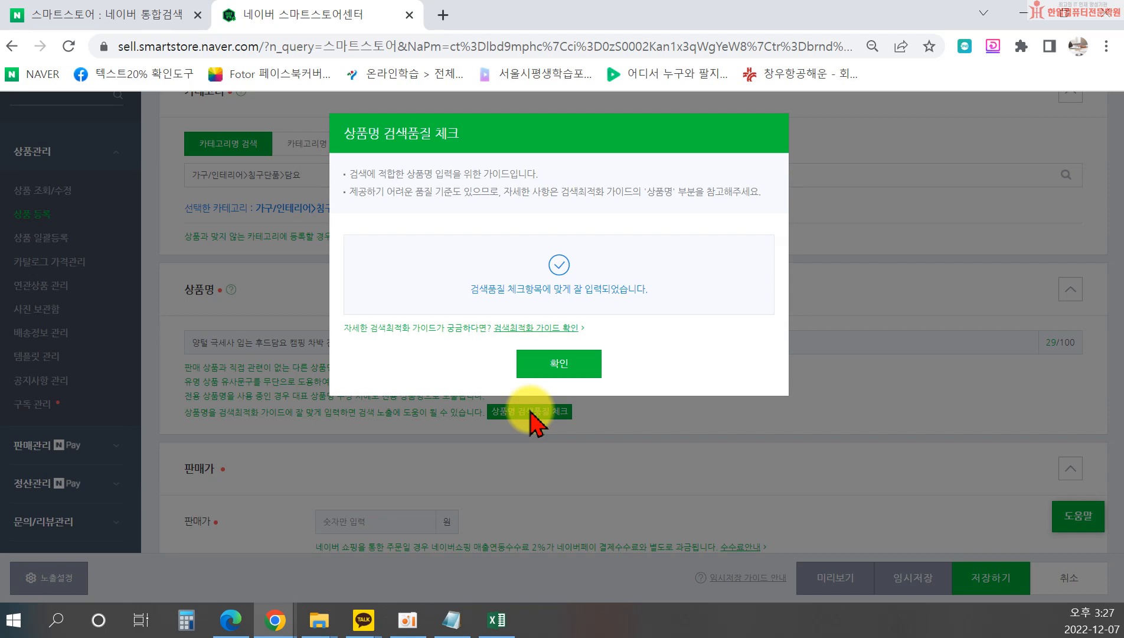
left_click(549, 360)
Look up the selling price in cell G19 of the Excel sheet and set the 판매가 to 16,000원.
scroll(552, 366, "down", 2)
left_click(368, 435)
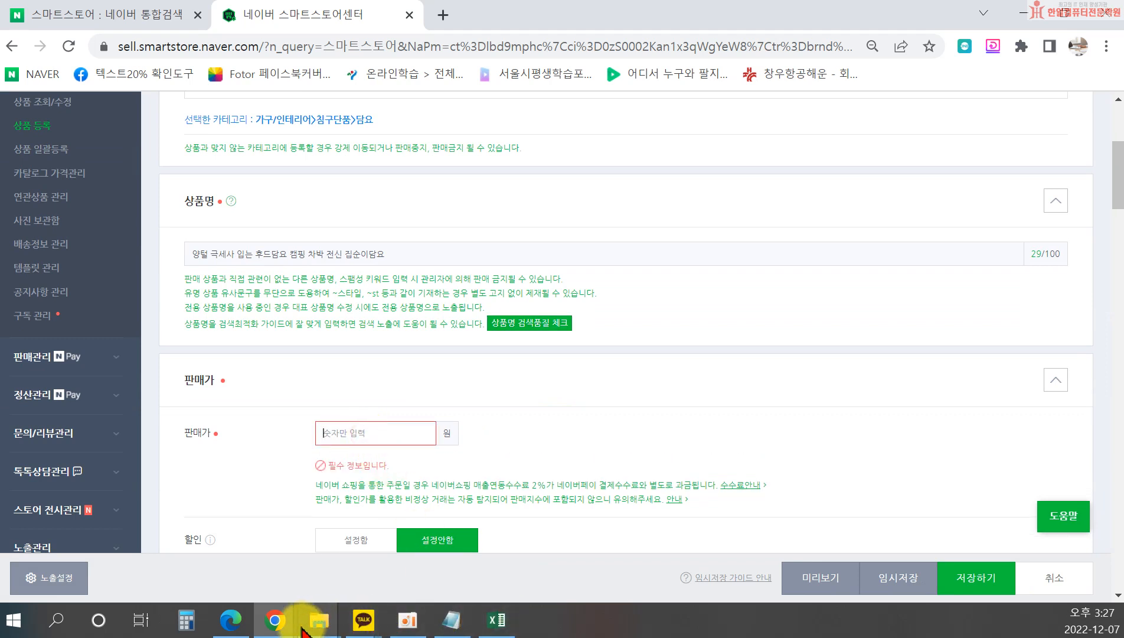
left_click(503, 620)
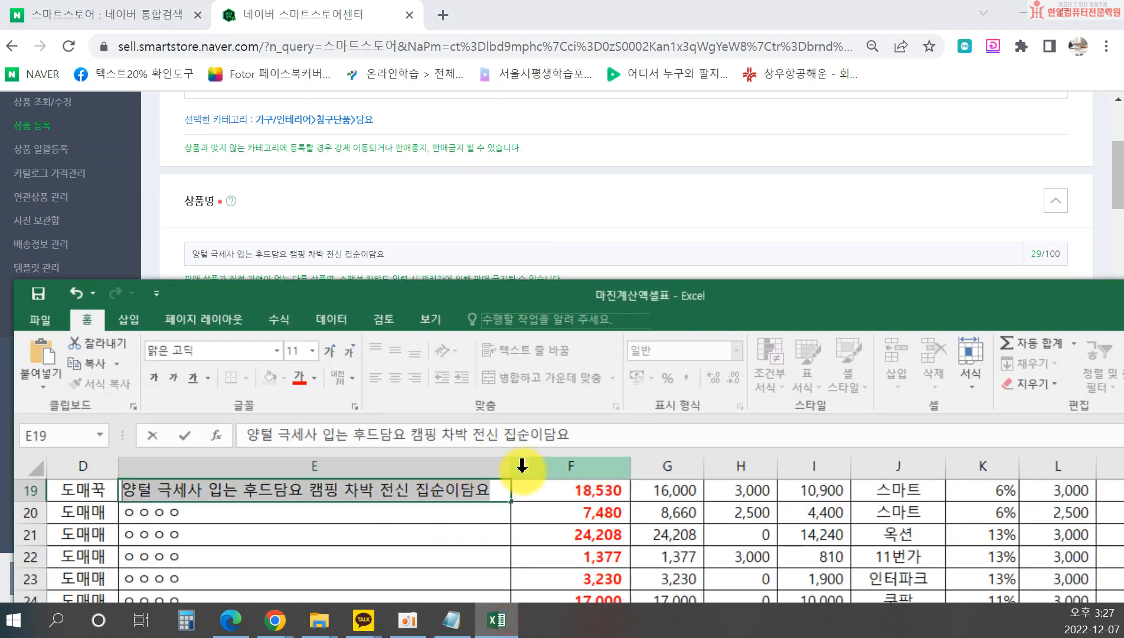
left_click(664, 498)
left_click(494, 233)
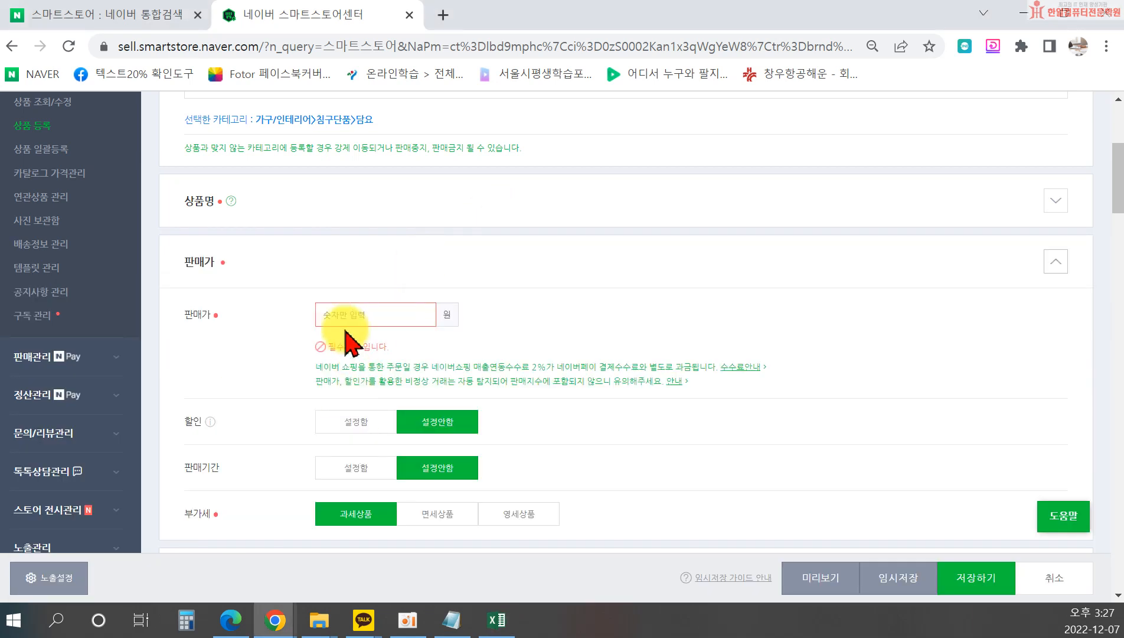
type("000")
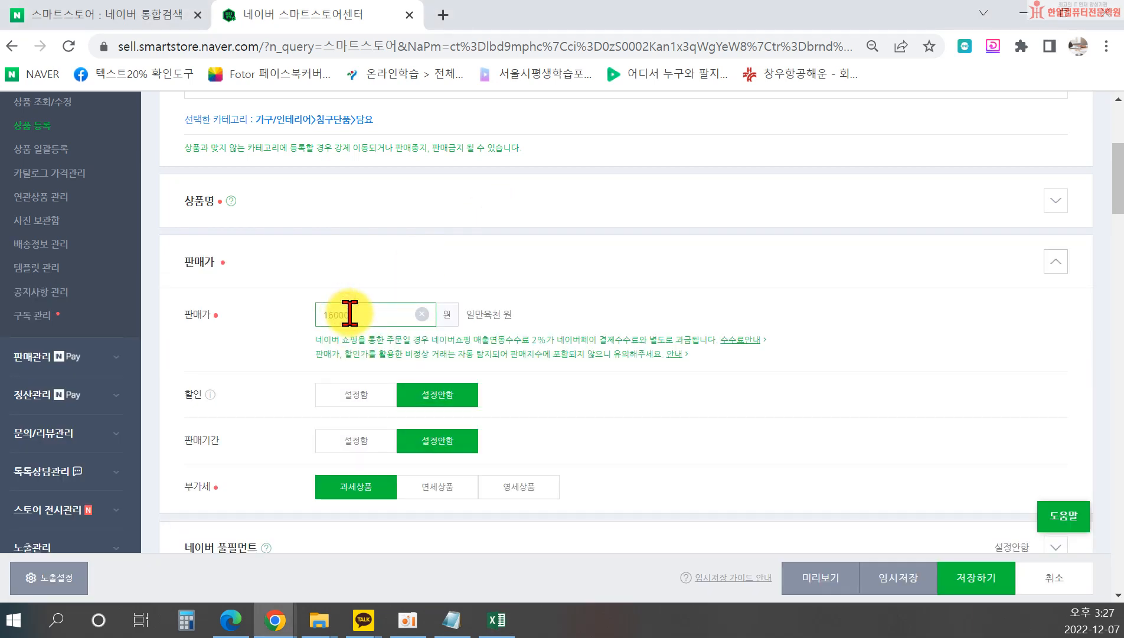
left_click(748, 367)
scroll(737, 376, "down", 1)
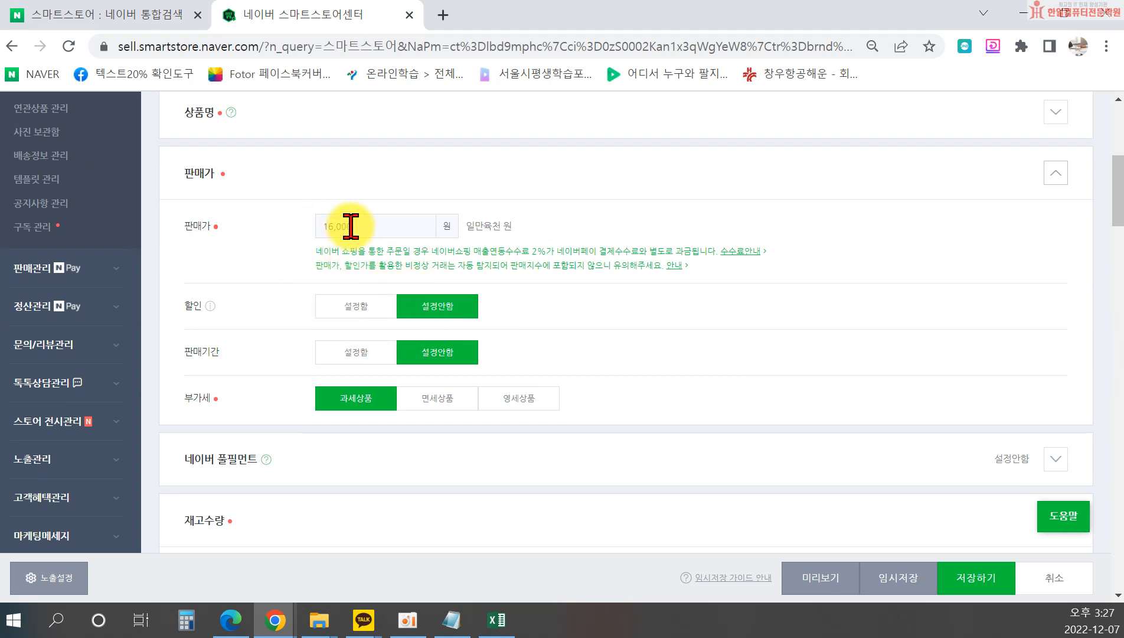
Bring up the Excel margin workbook, maximize it, re-enter 16000 as the selling price in cell G19, and minimize the workbook.
left_click(499, 620)
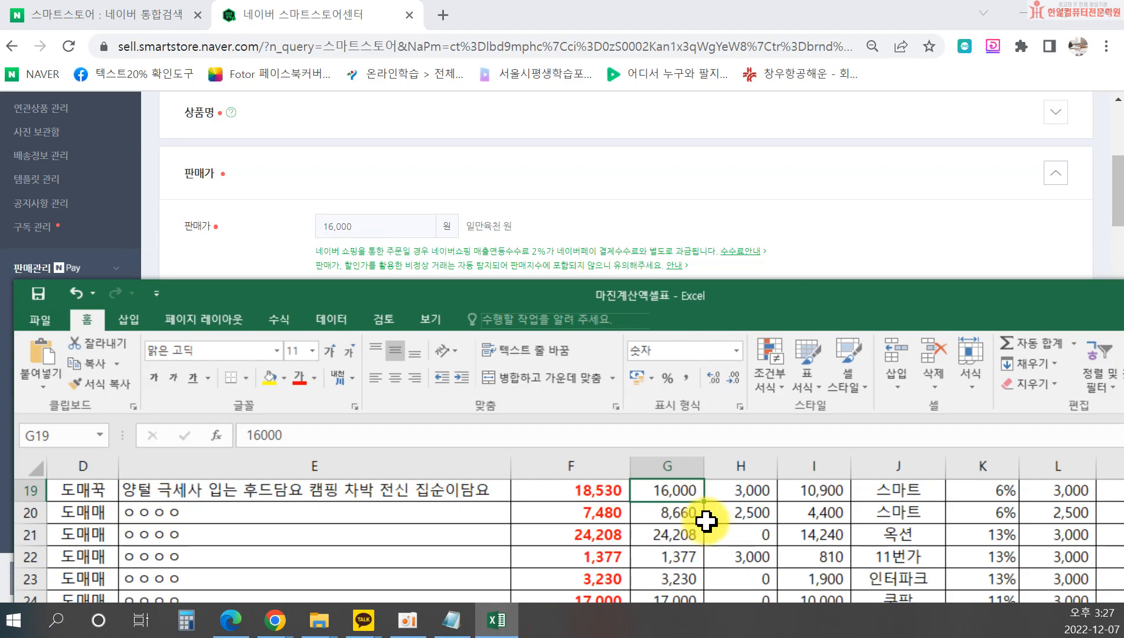
double_click(565, 292)
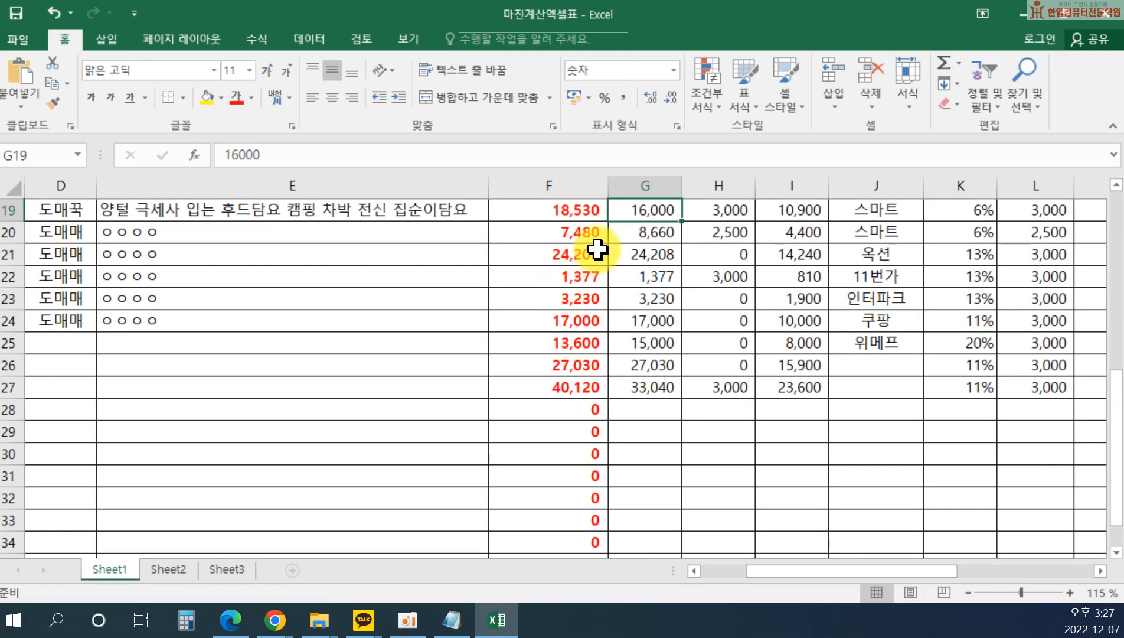
type("1")
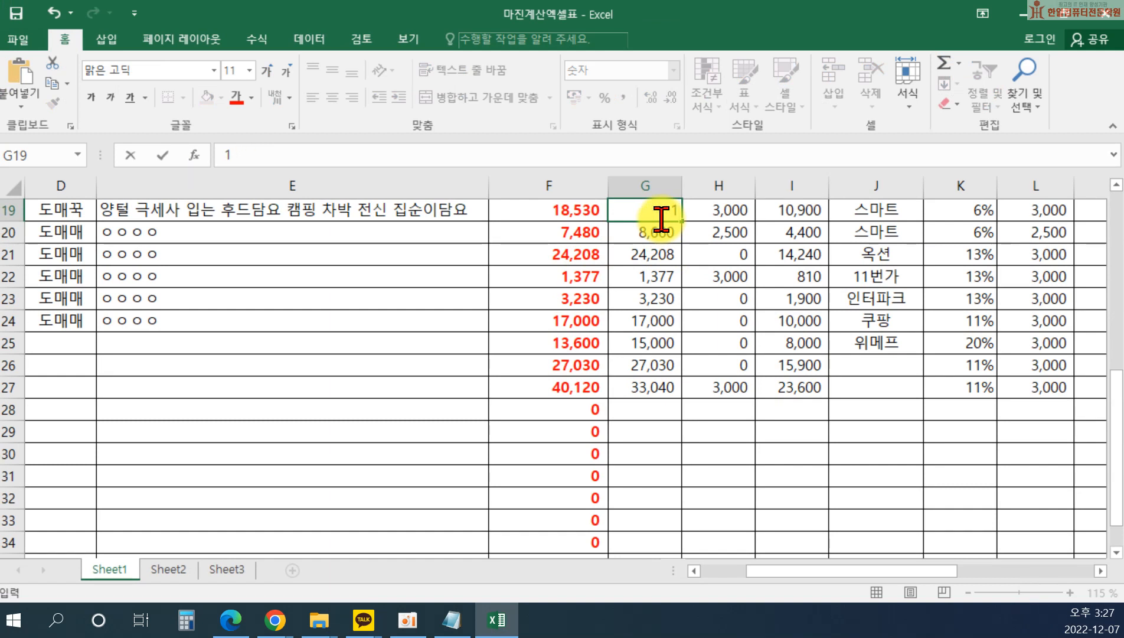
left_click(663, 228)
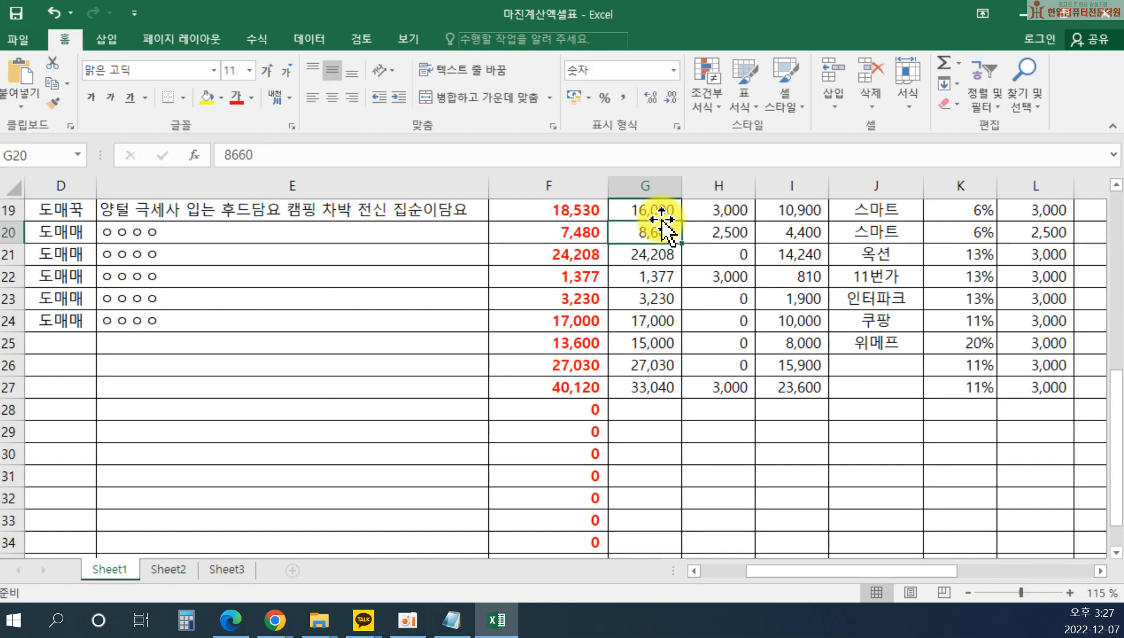
left_click(1024, 13)
Open the blanket's 도매꾹 page from the 사이트주소 link in row 19 of the Excel workbook and expand its 색상 options.
scroll(447, 295, "down", 3)
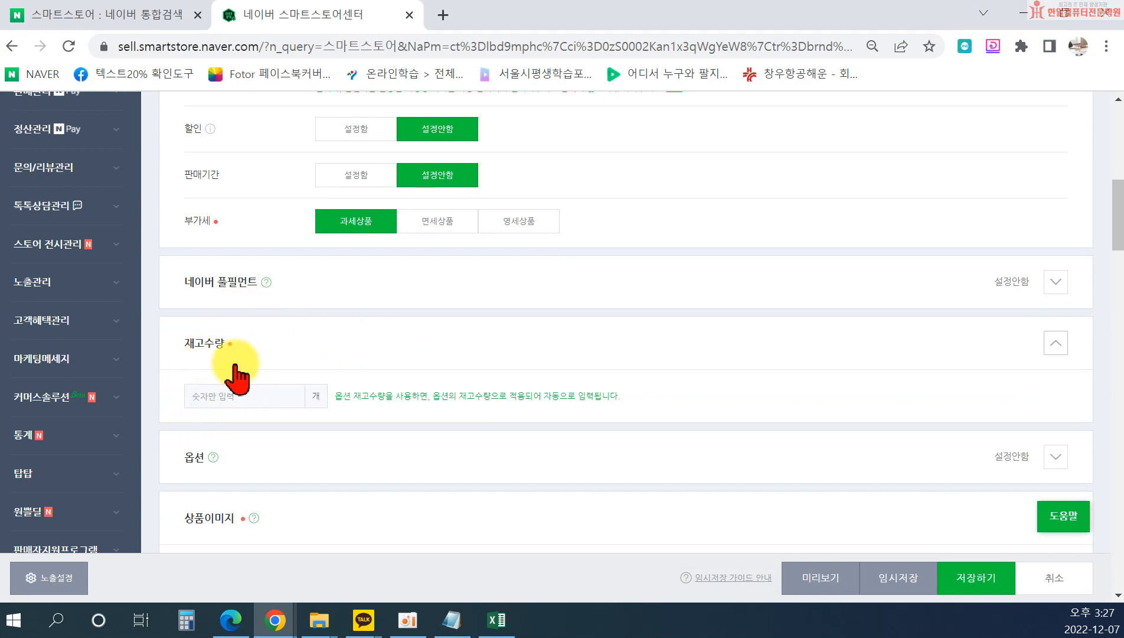
mouse_move(282, 617)
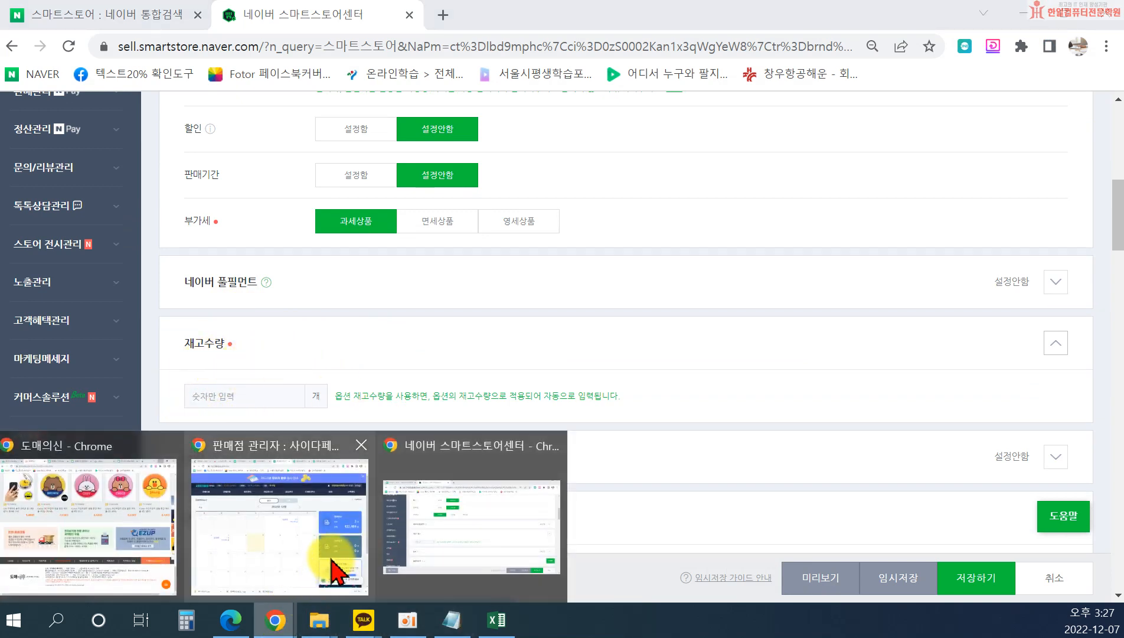
left_click(487, 618)
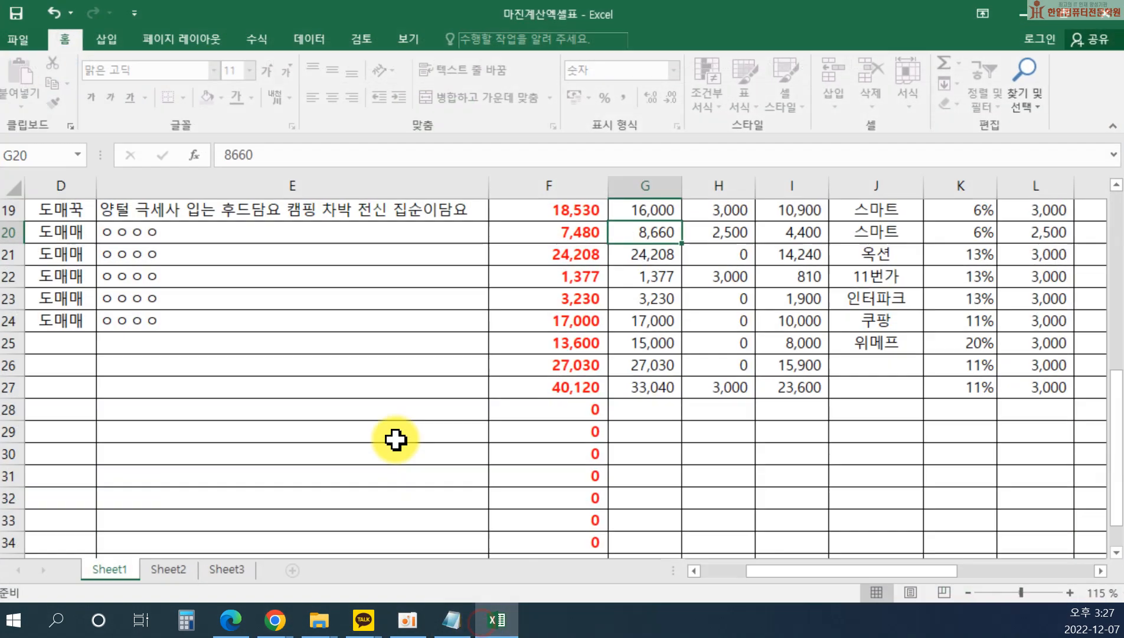
scroll(253, 420, "up", 4)
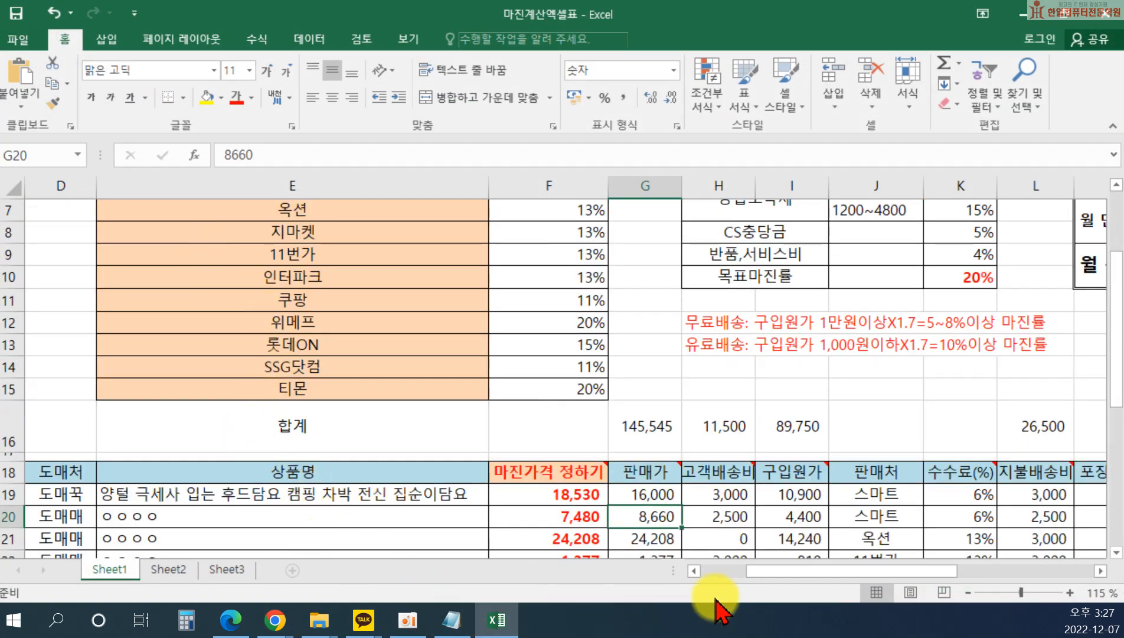
left_click_drag(758, 584, 714, 587)
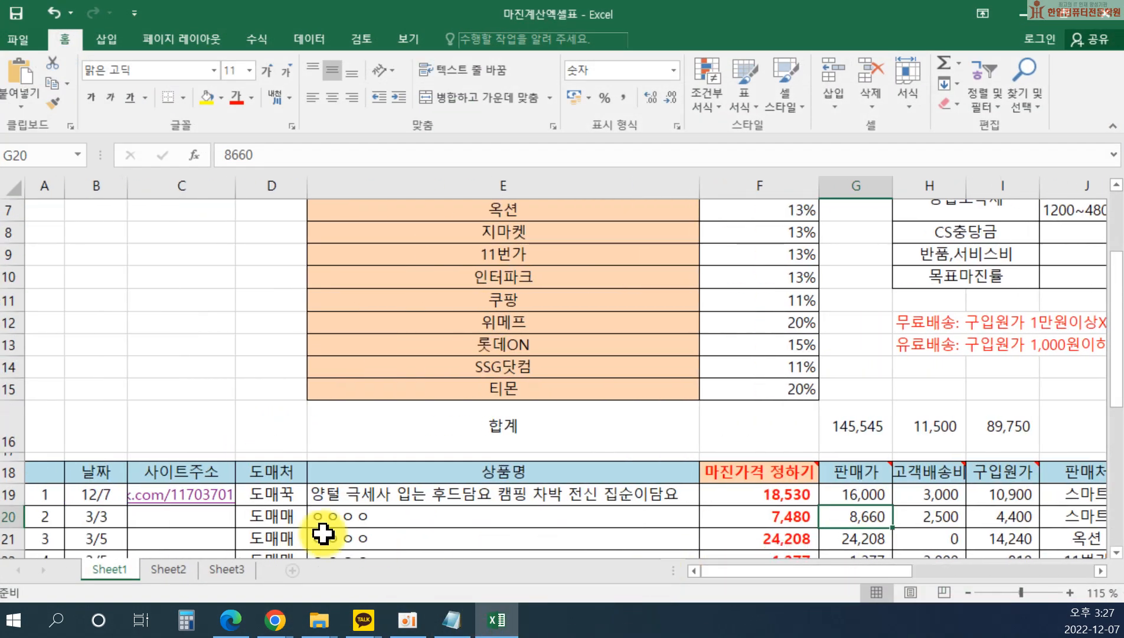
left_click(186, 496)
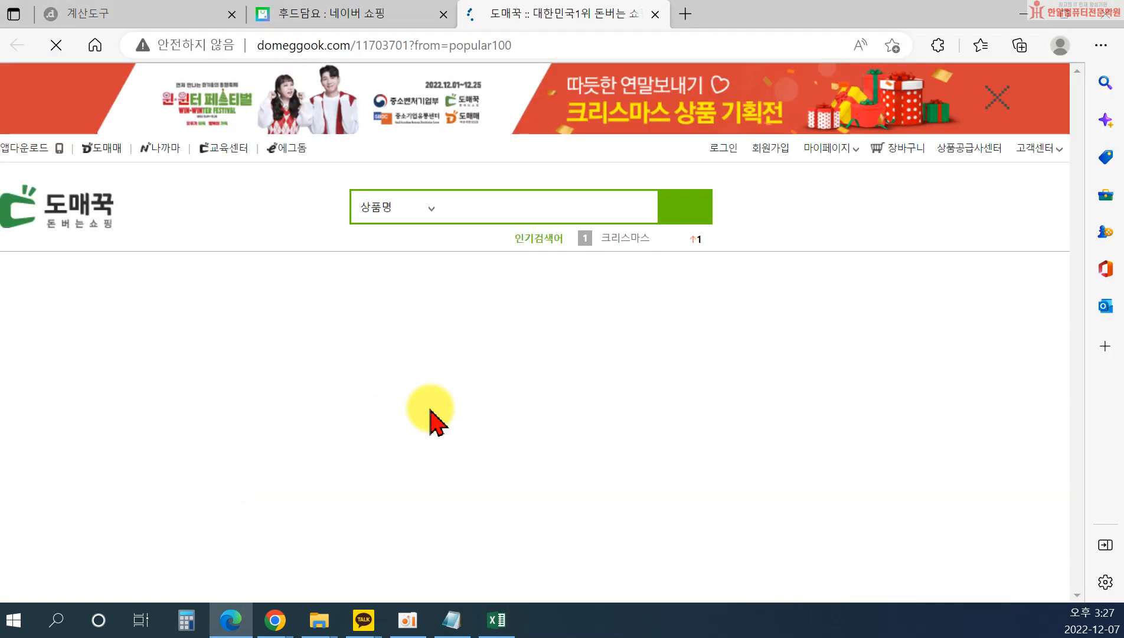
scroll(650, 384, "down", 5)
scroll(679, 404, "down", 3)
left_click(650, 389)
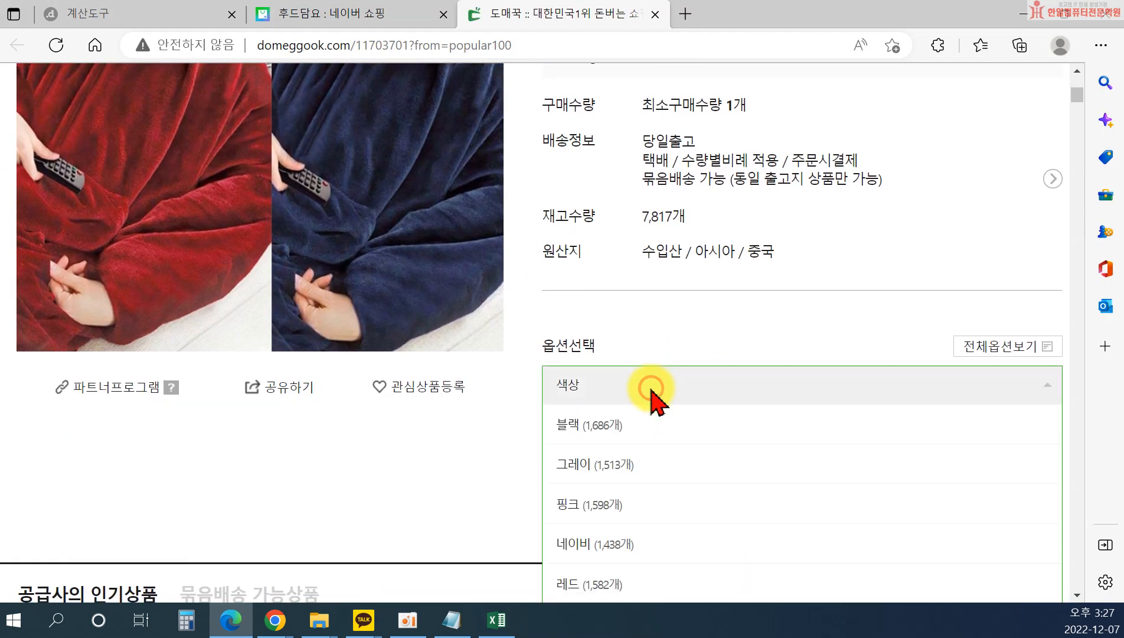
scroll(650, 402, "down", 1)
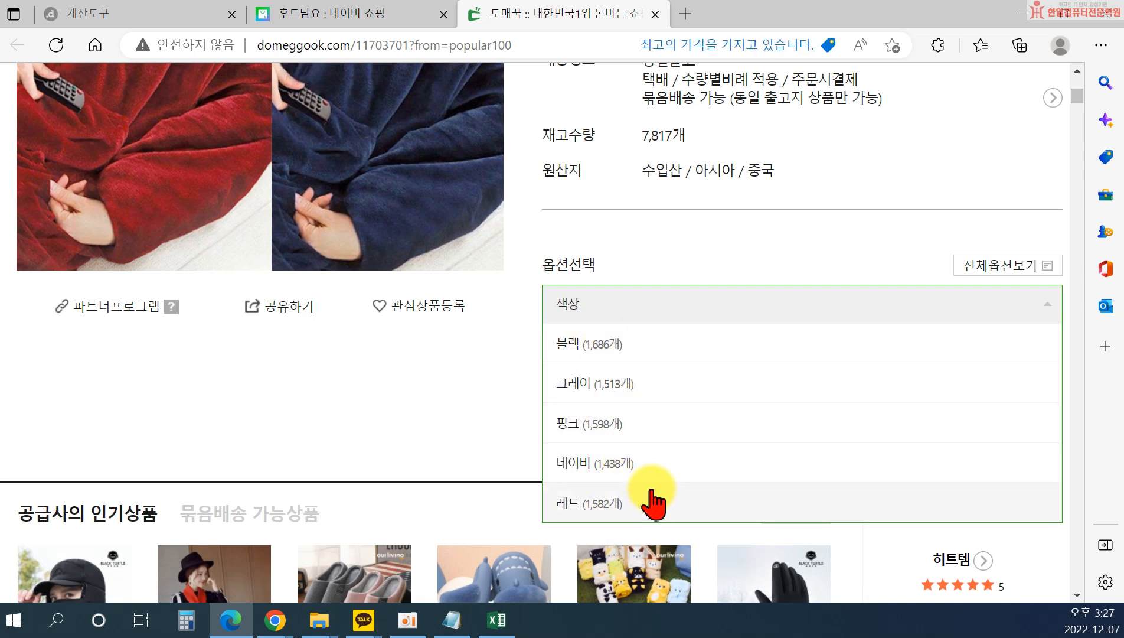
Switch to 스마트스토어센터, expand the product's 옵션 section and enter 색상 as the 옵션명.
mouse_move(277, 616)
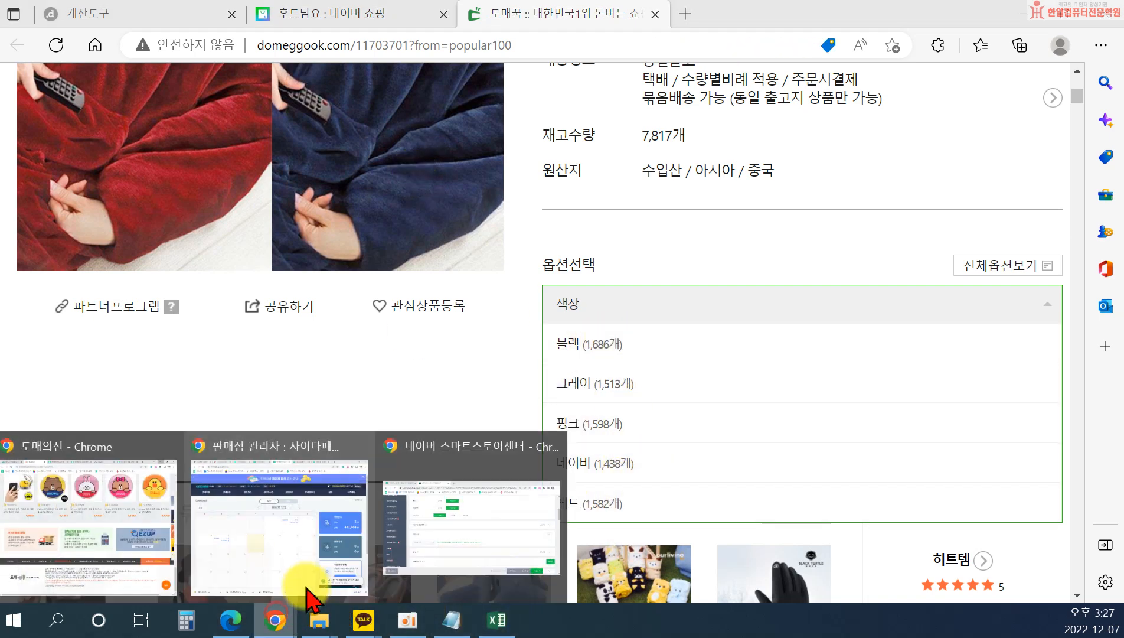
left_click(449, 542)
scroll(242, 395, "down", 1)
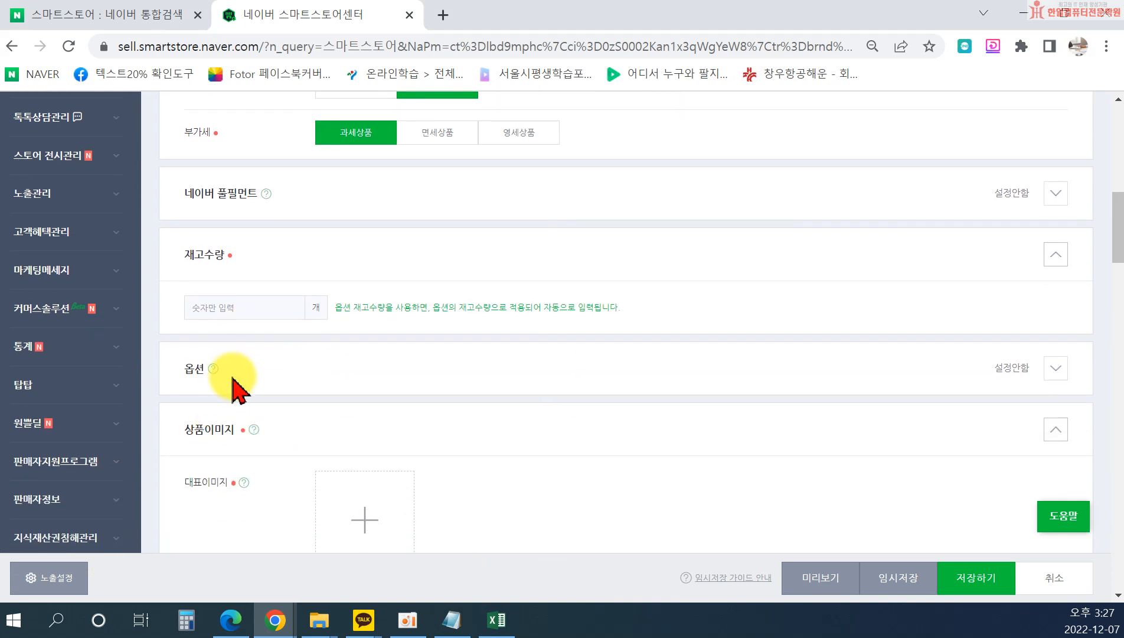
left_click(1062, 369)
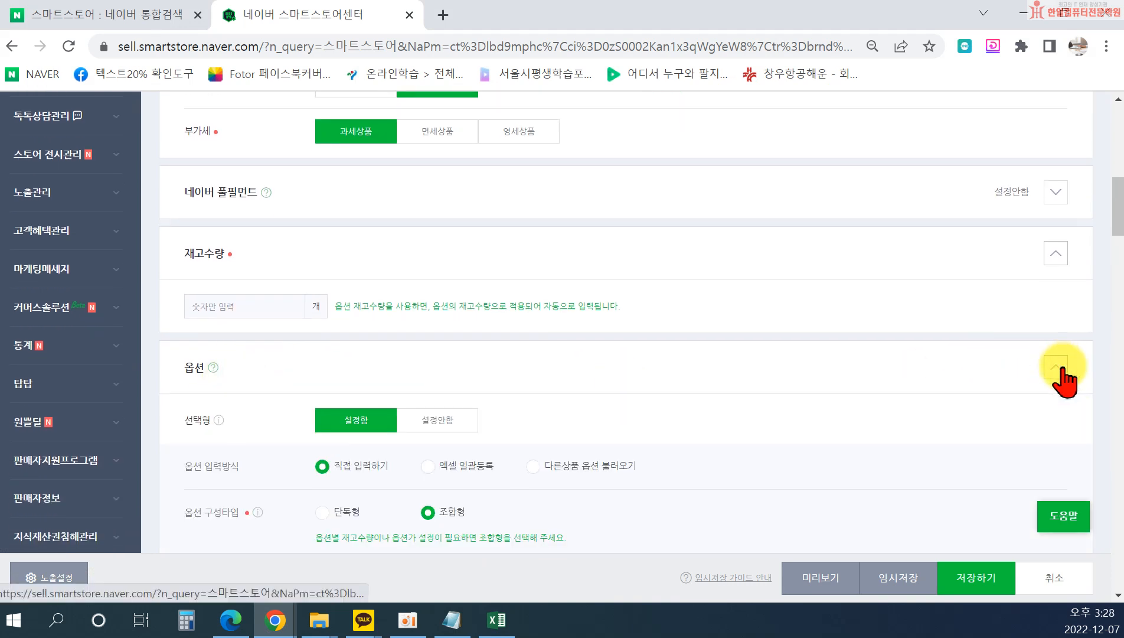
scroll(765, 338, "down", 3)
scroll(414, 360, "down", 1)
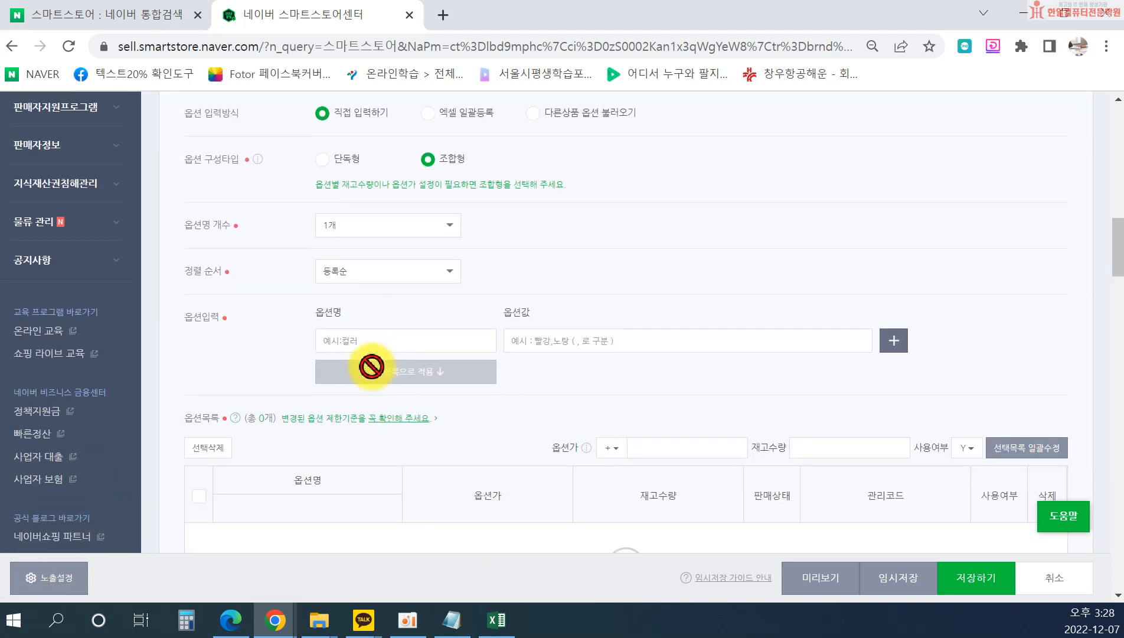
left_click(323, 338)
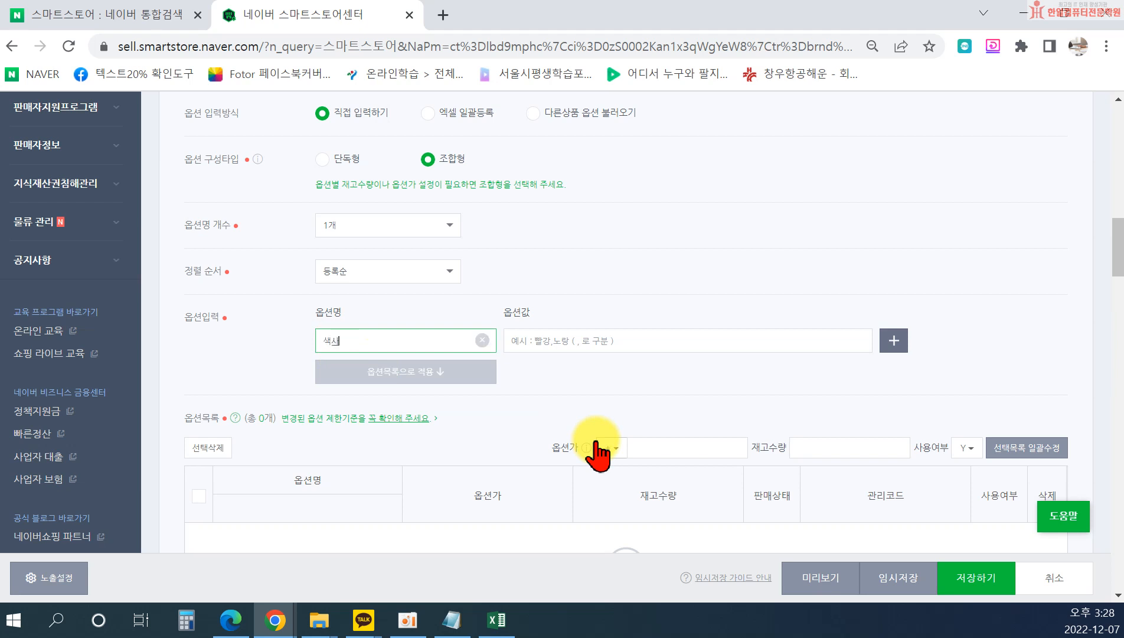
type("색상")
Arrange the 도매꾹 page and the 스마트스토어센터 form side by side, with the supplier's colour list in view.
left_click(536, 341)
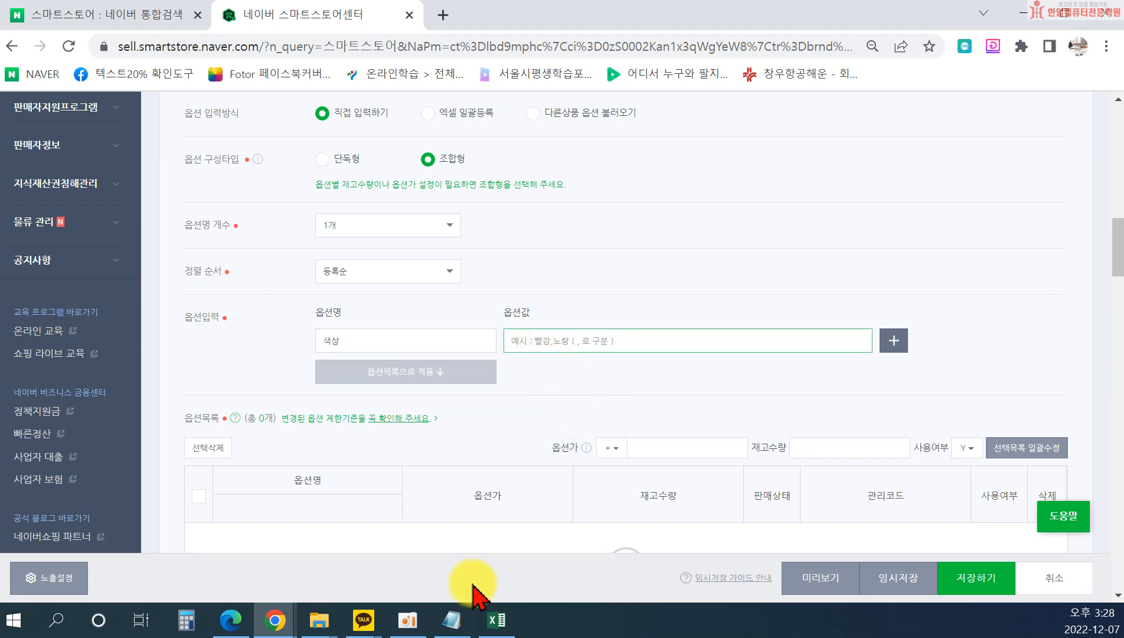
left_click(279, 617)
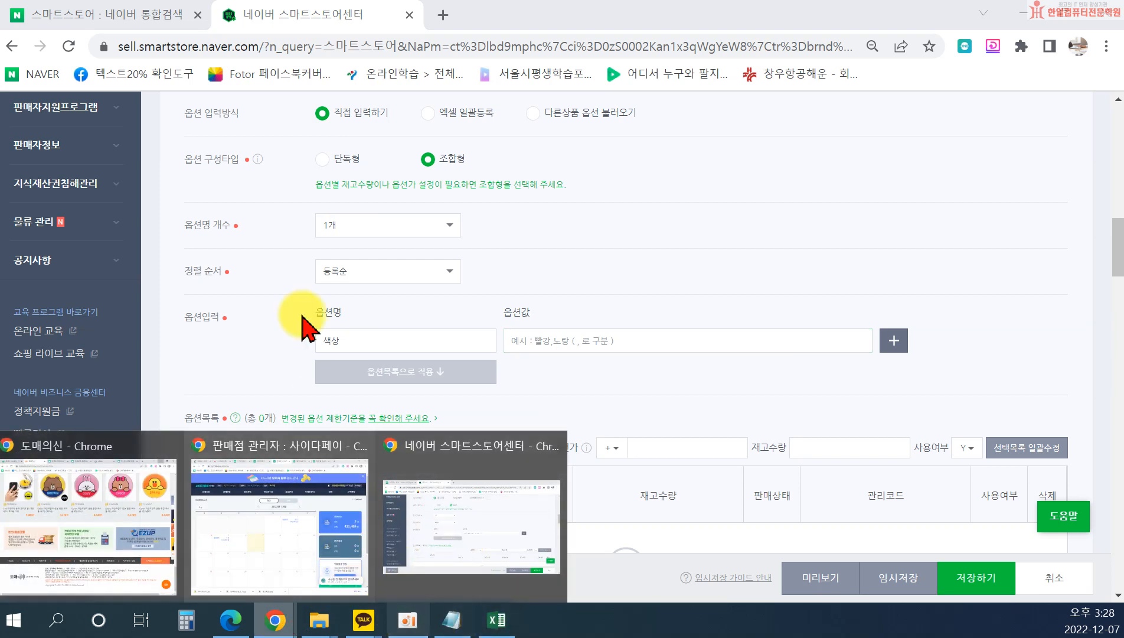
left_click(309, 28)
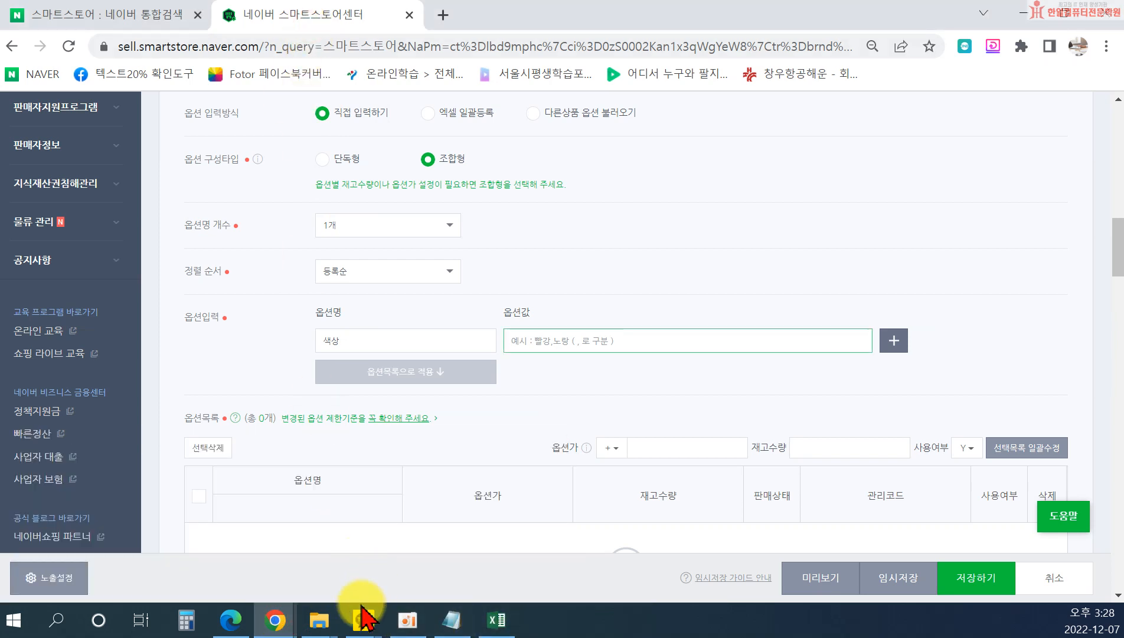
left_click(275, 618)
left_click(230, 620)
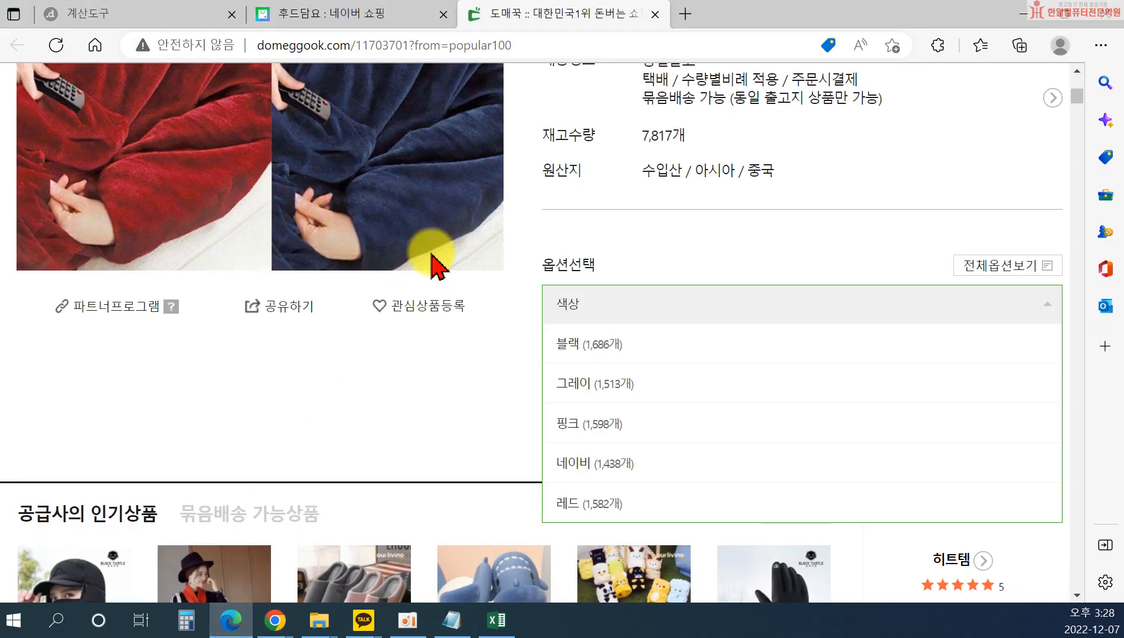
left_click_drag(491, 23, 2, 100)
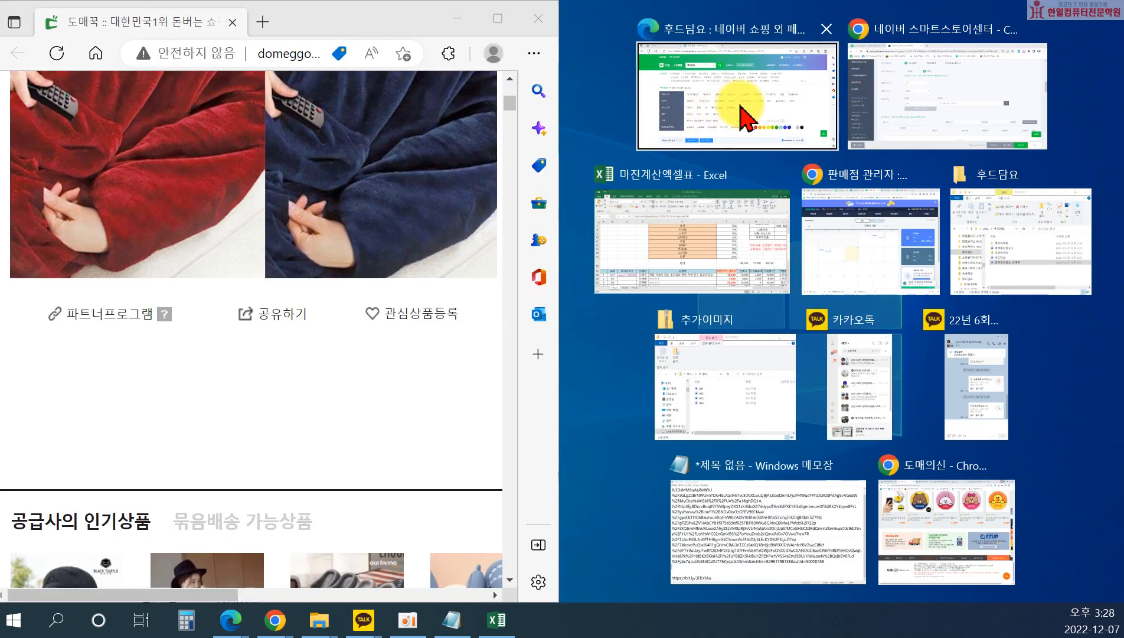
left_click(922, 127)
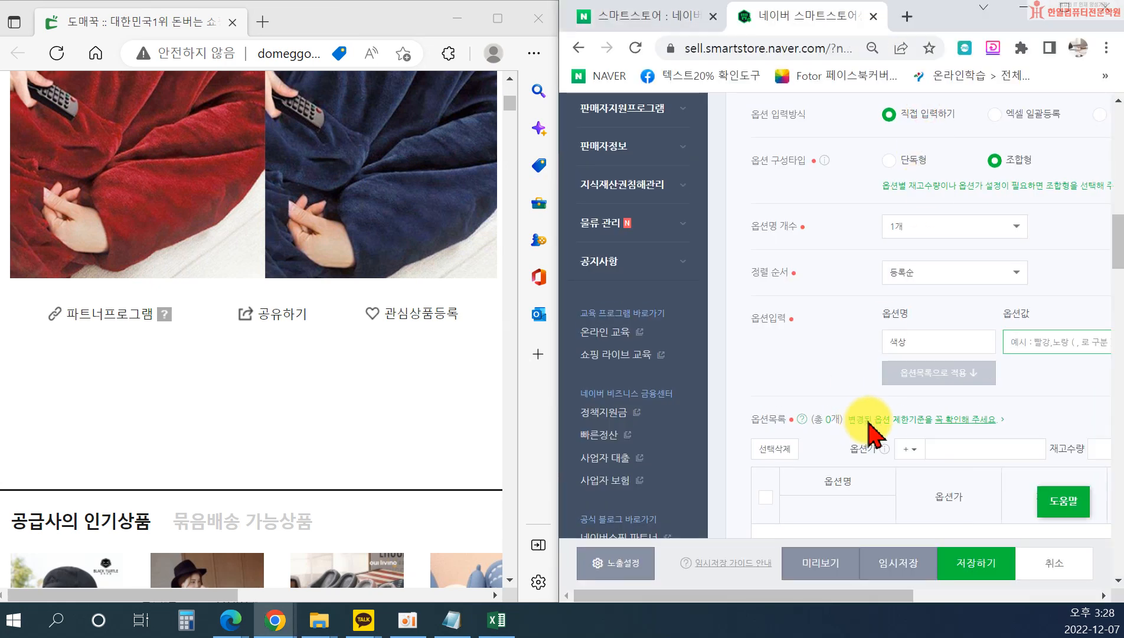
scroll(861, 426, "down", 2)
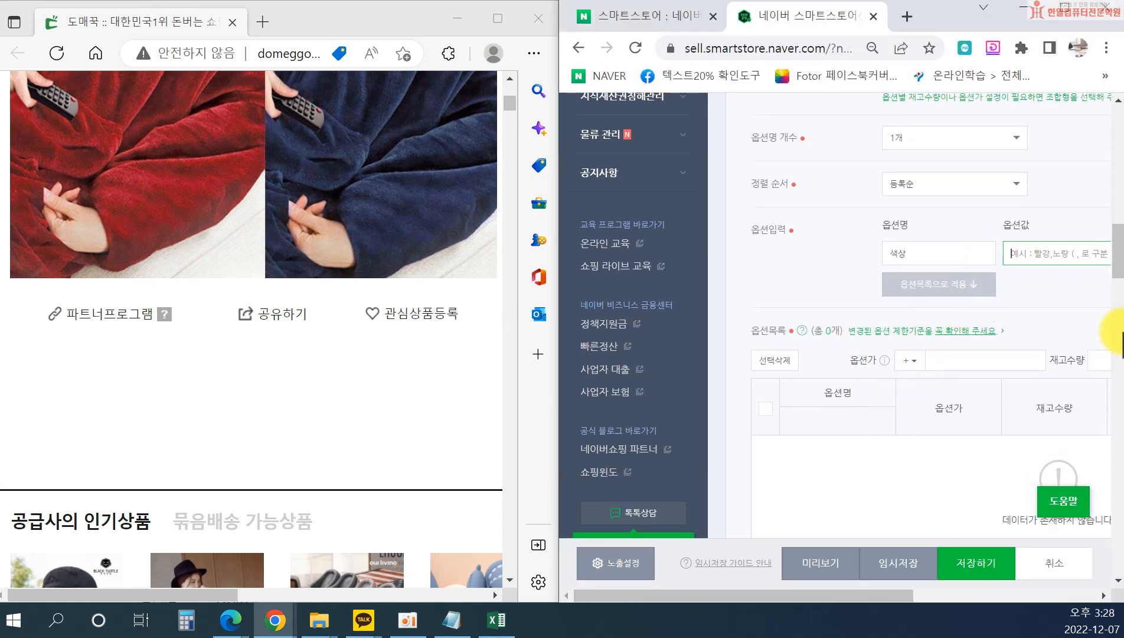
left_click_drag(220, 593, 361, 608)
Enter 검정,회색,분홍,곤색,빨강 as the 옵션값 and apply them to the option list.
left_click(1044, 252)
type("ㅋ")
key("BackSpace")
type("블리")
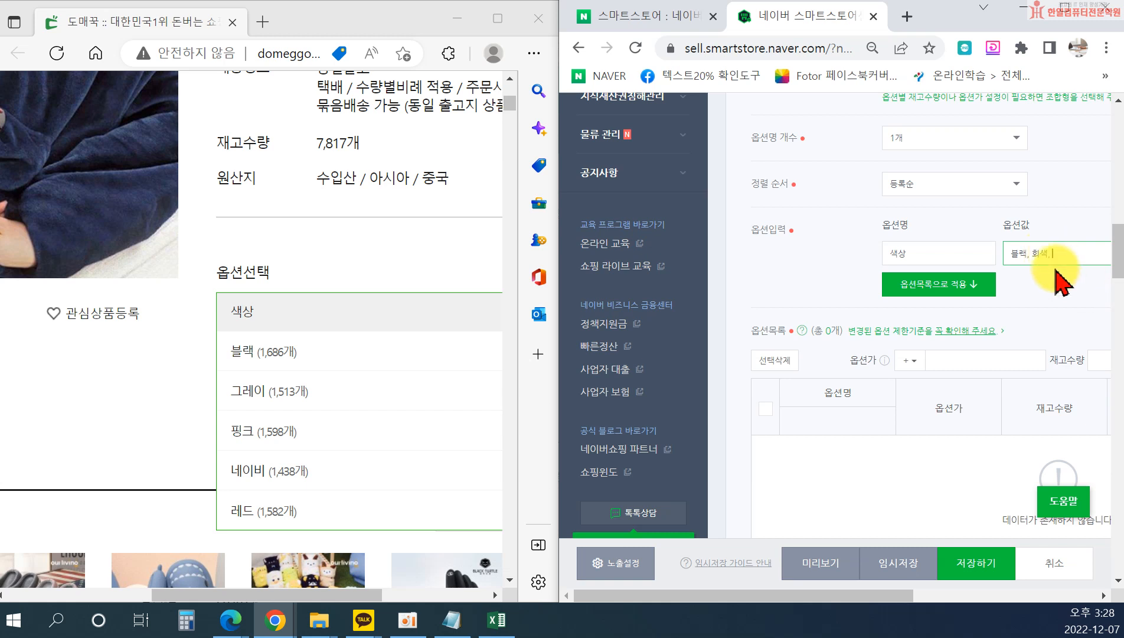
key("BackSpace")
key("BackSpace")
type("ㄱ")
left_click(939, 286)
scroll(998, 431, "down", 3)
scroll(873, 372, "up", 3)
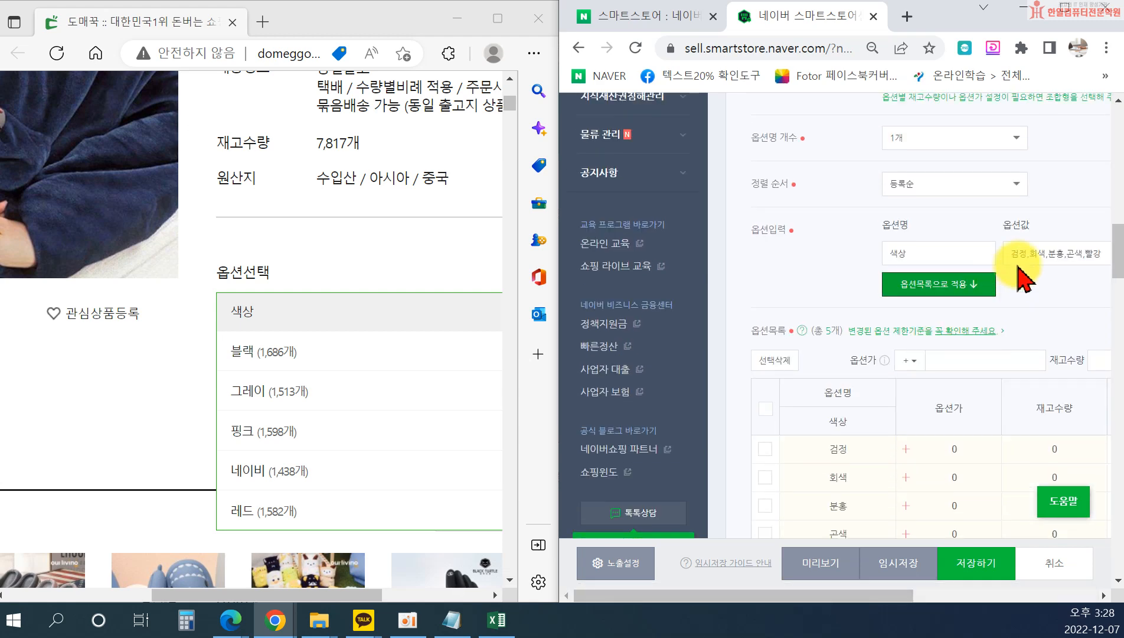
Replace 곤색 with 파랑 in the 옵션값 and reapply the values to the option list.
left_click(1064, 255)
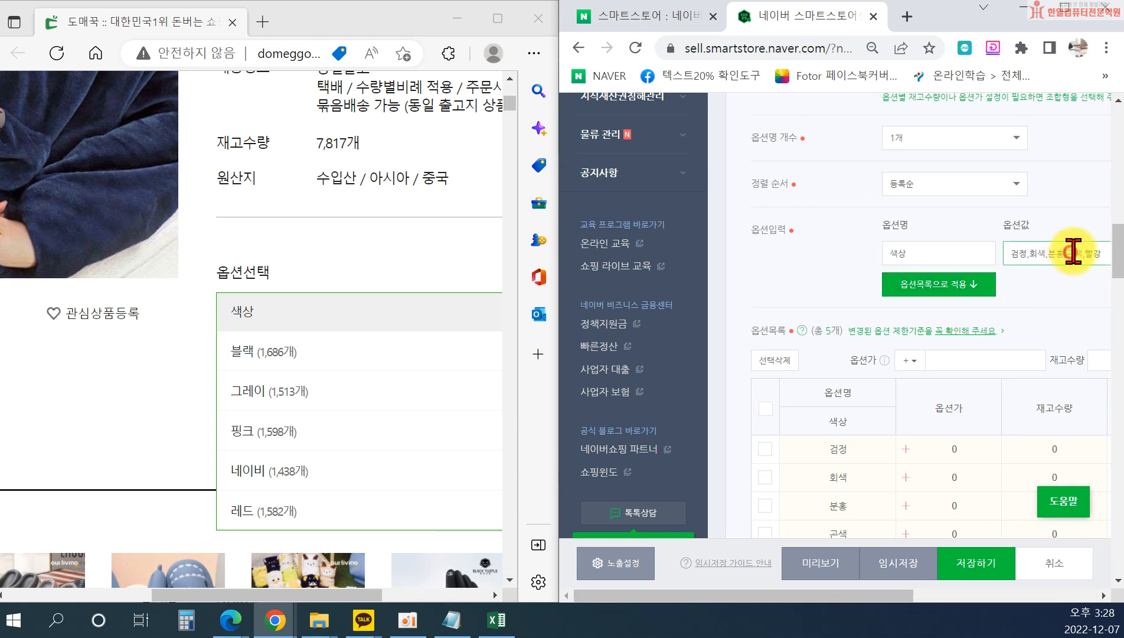
left_click(1071, 255)
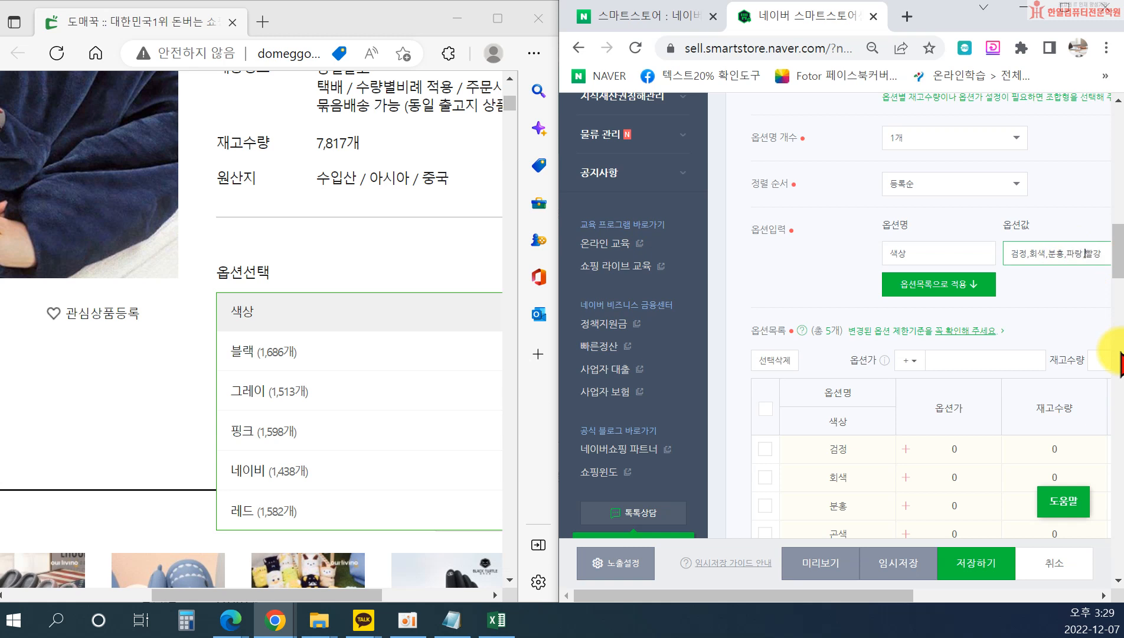
left_click(913, 290)
Set the 재고수량 to 100 for each of the five colours: 검정, 회색, 분홍, 파랑 and 빨강.
scroll(903, 426, "down", 1)
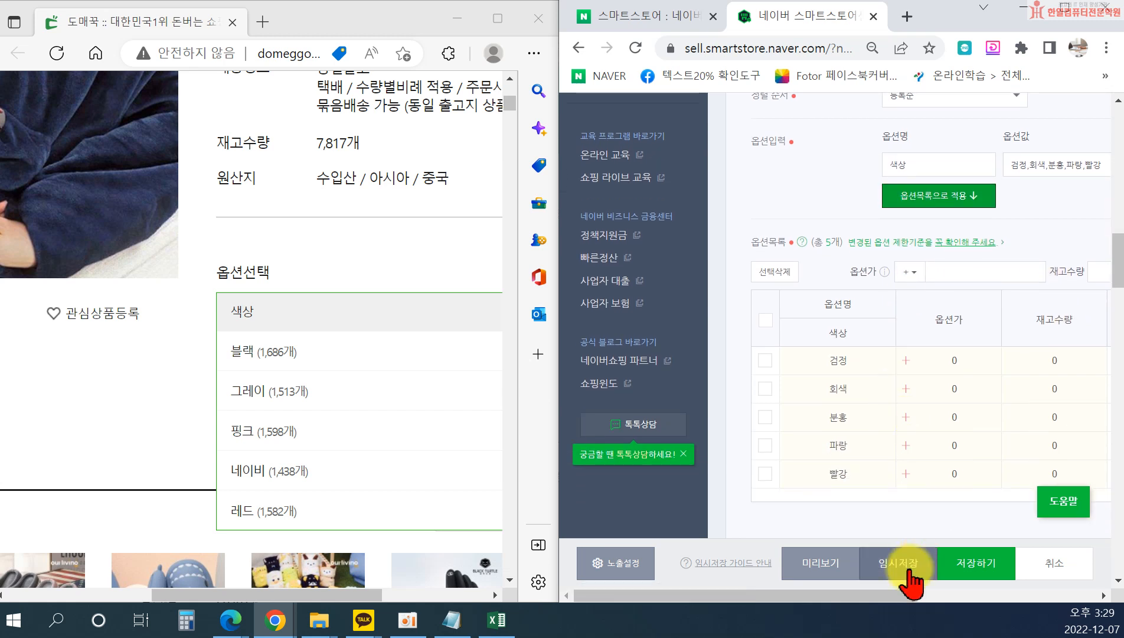
left_click(1050, 361)
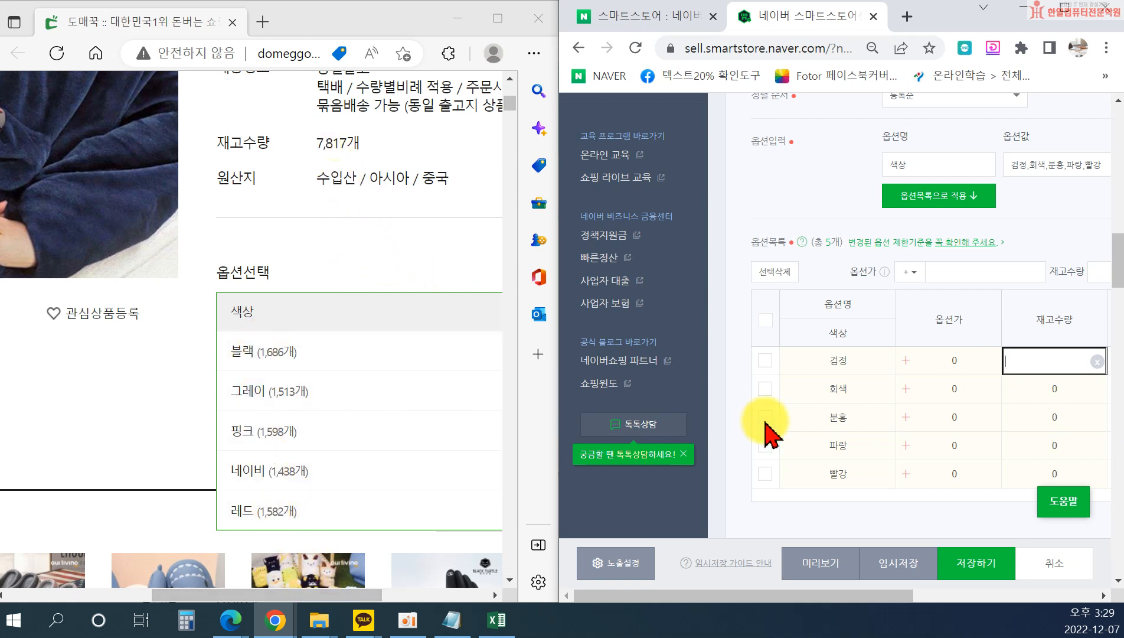
type("1000")
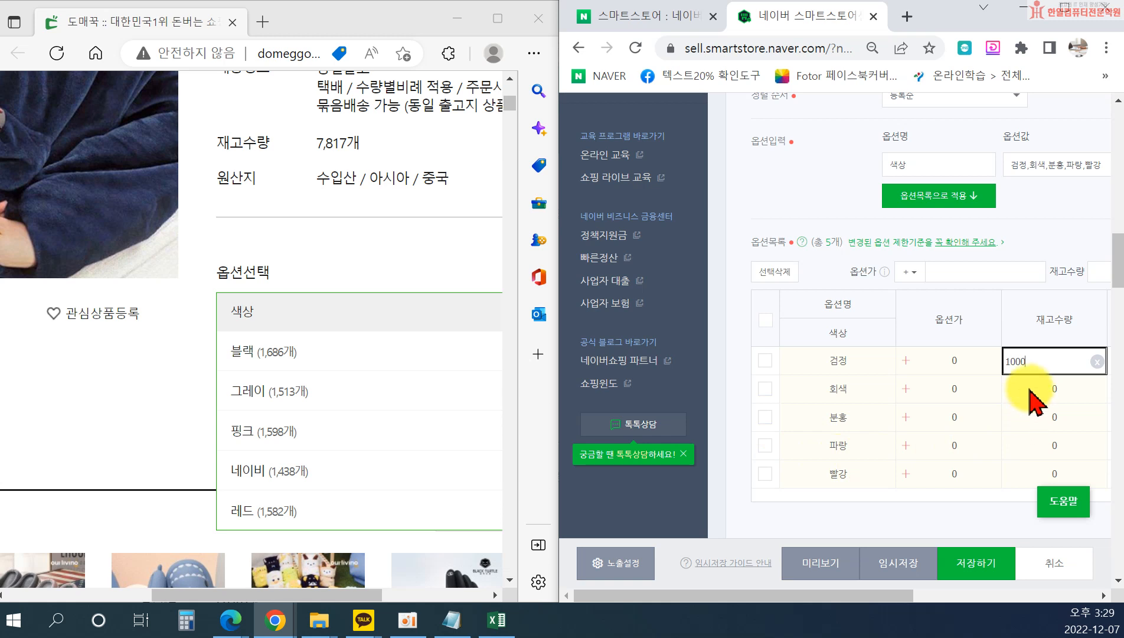
left_click_drag(1034, 364, 969, 354)
type("1")
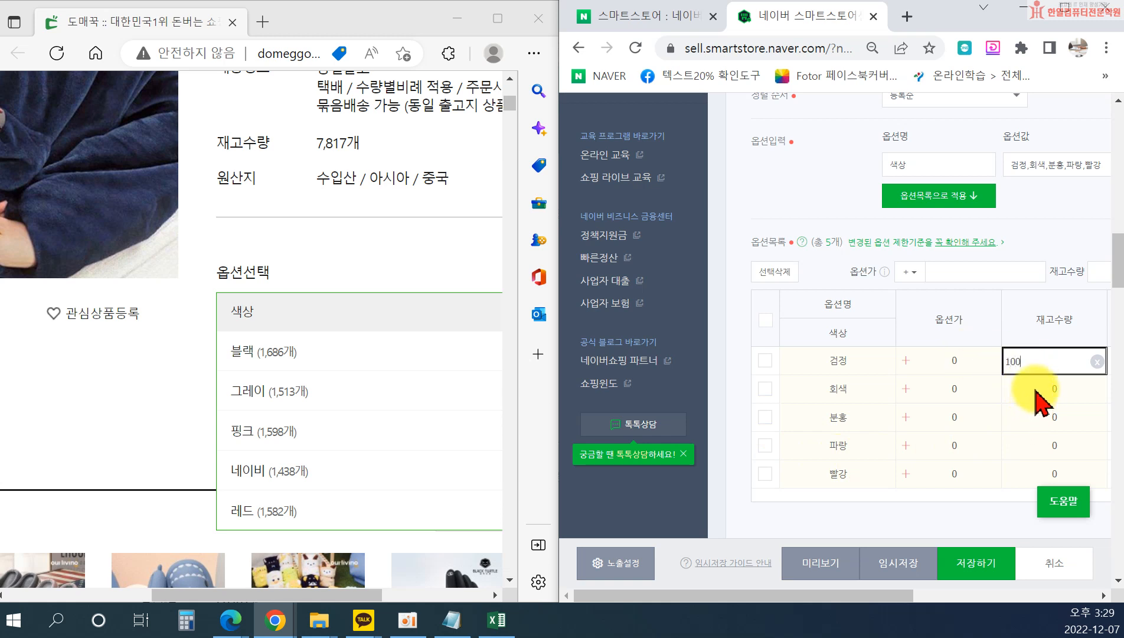
left_click(1037, 389)
type("100")
left_click(1037, 417)
type("100")
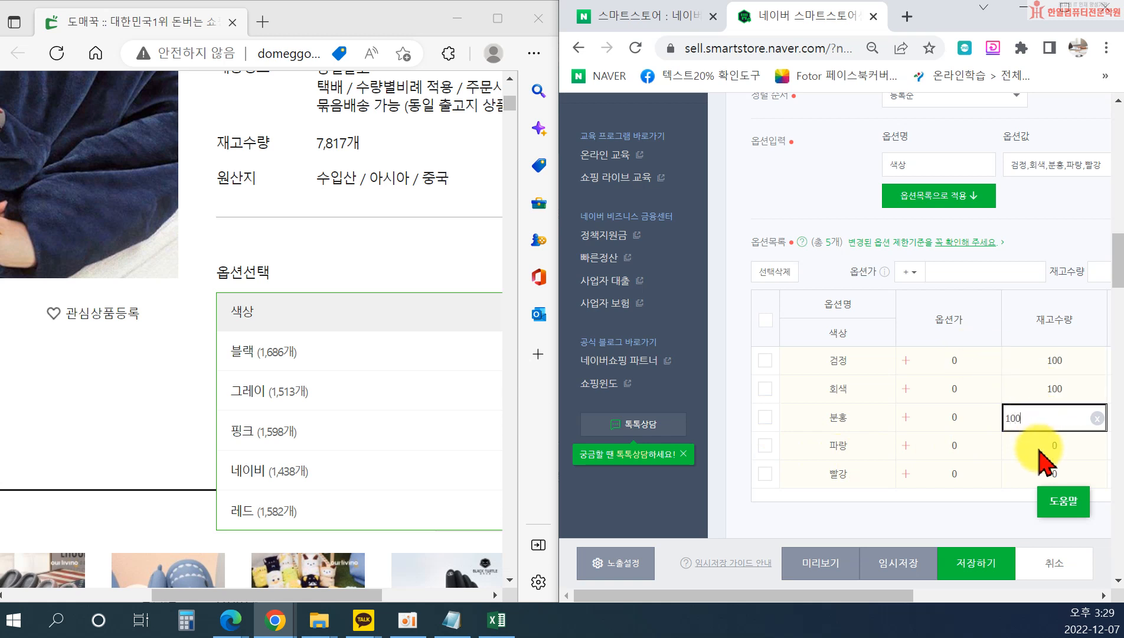
left_click(1039, 446)
type("1010")
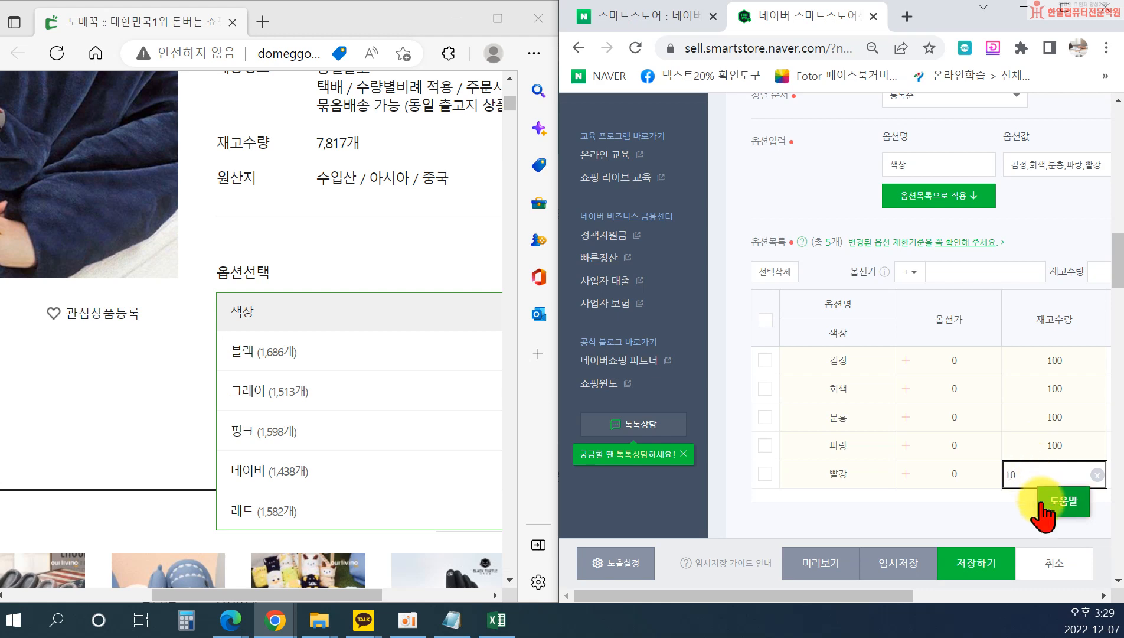
type("0")
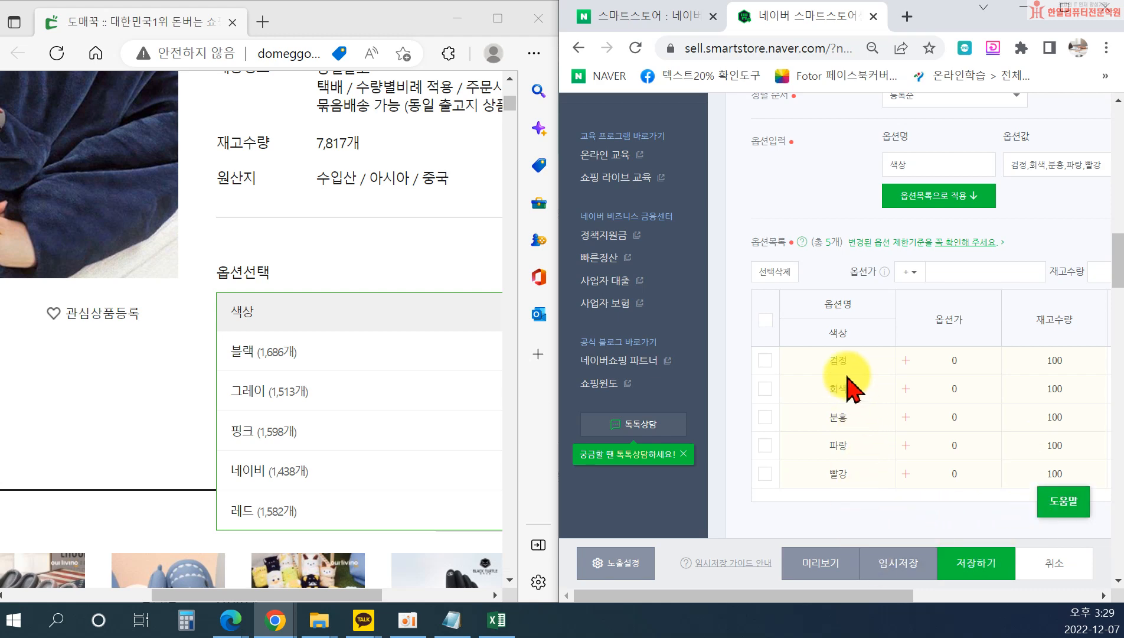
Enlarge the 스마트스토어센터 window to full screen and bring the 상품이미지 section into view.
left_click_drag(919, 24, 658, 9)
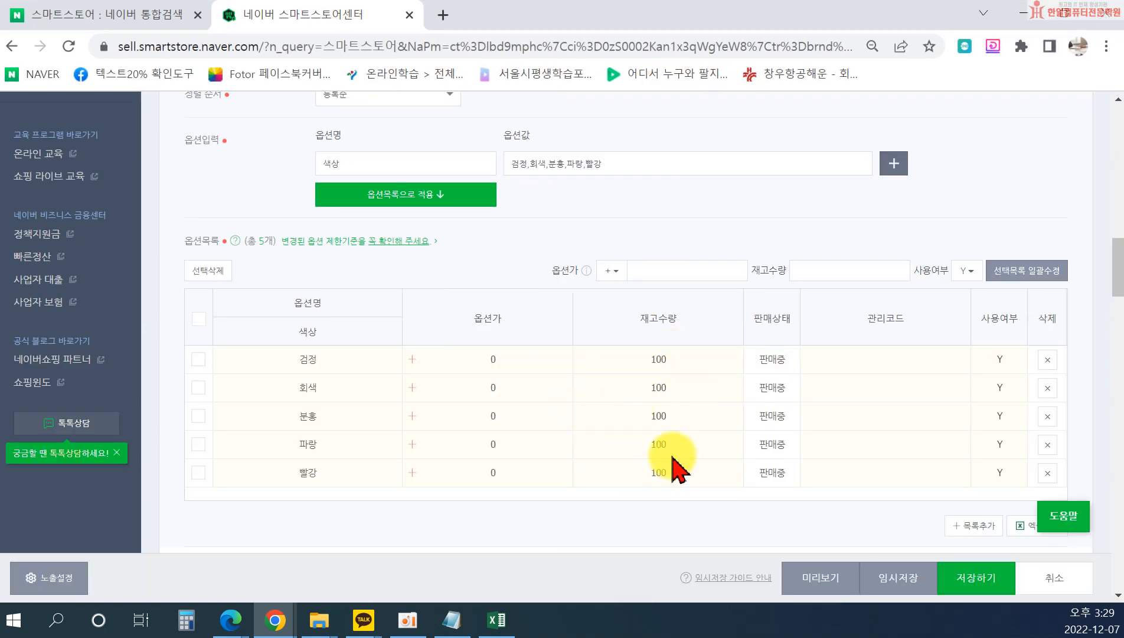
scroll(673, 449, "up", 2)
scroll(667, 407, "down", 5)
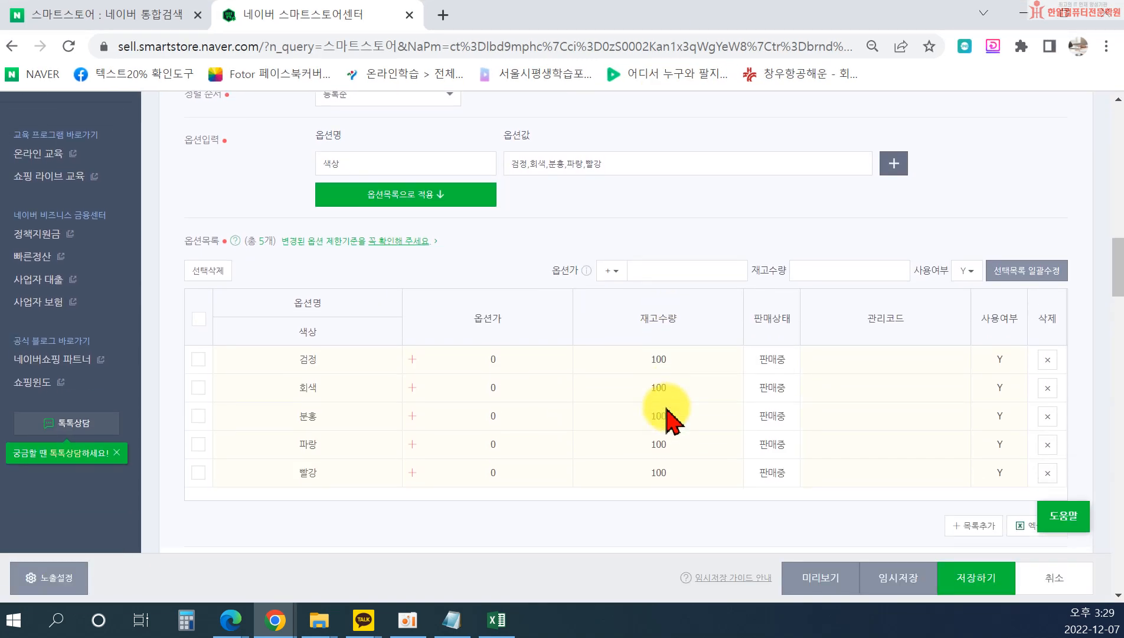
scroll(673, 419, "down", 3)
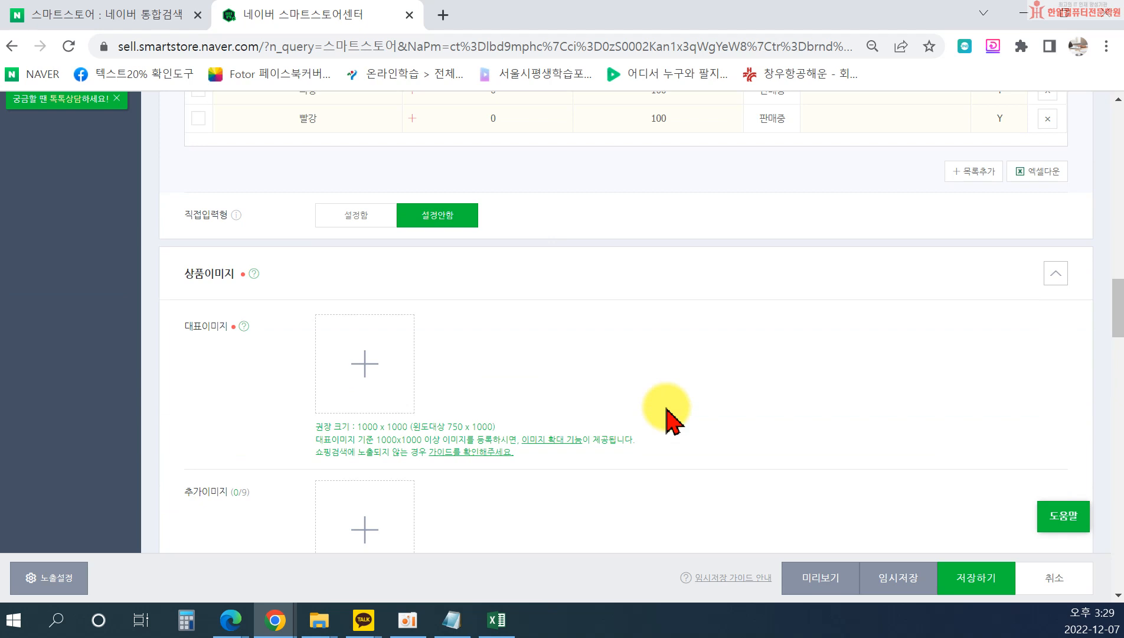
scroll(670, 414, "up", 2)
scroll(531, 413, "down", 2)
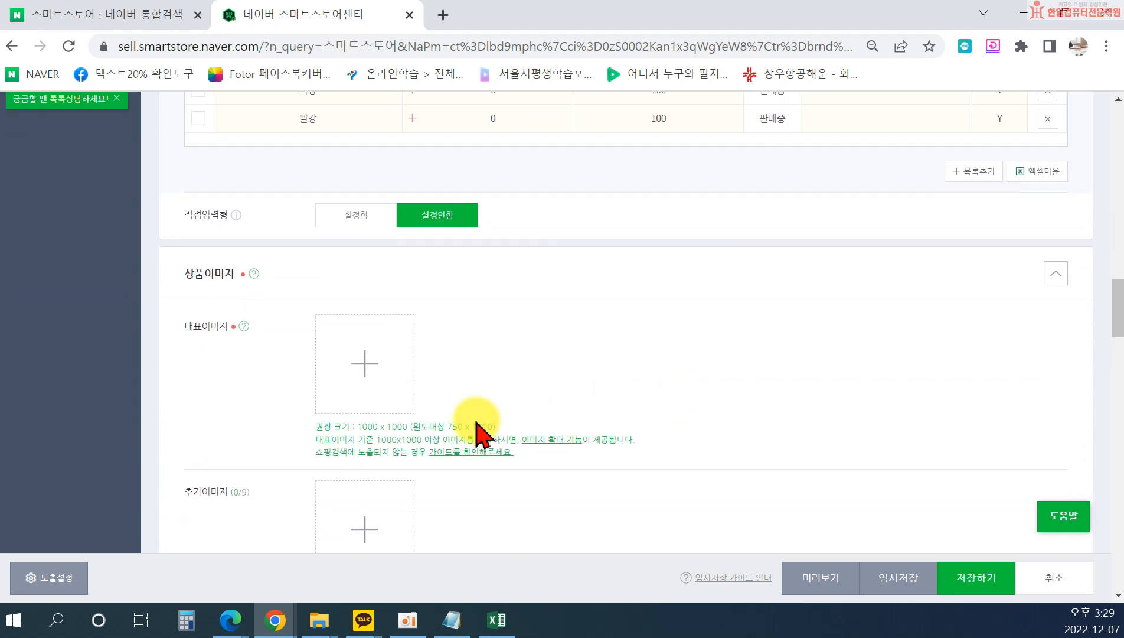
Show the files as tiles in the file dialog and upload 후드담요 as the 대표이미지.
left_click(372, 379)
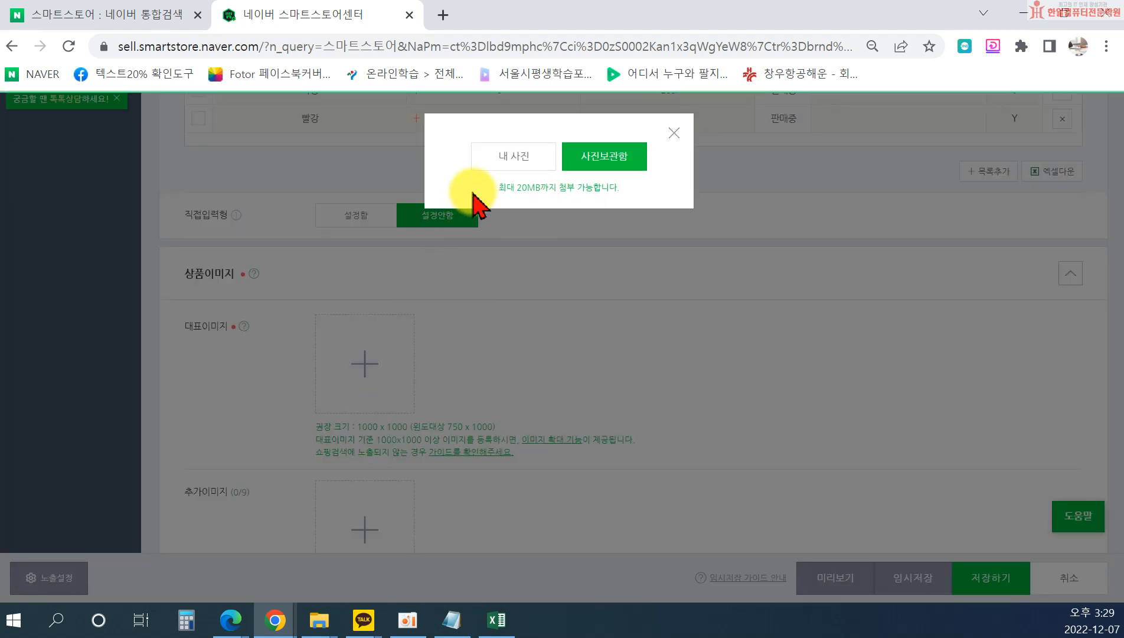
left_click(502, 169)
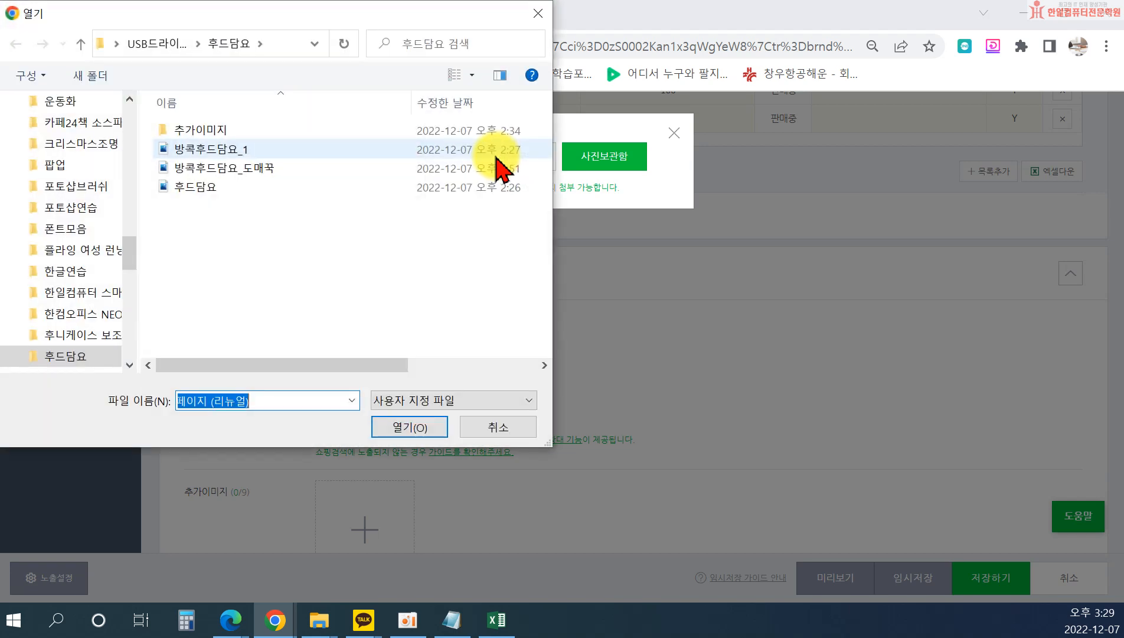
left_click(454, 75)
double_click(220, 118)
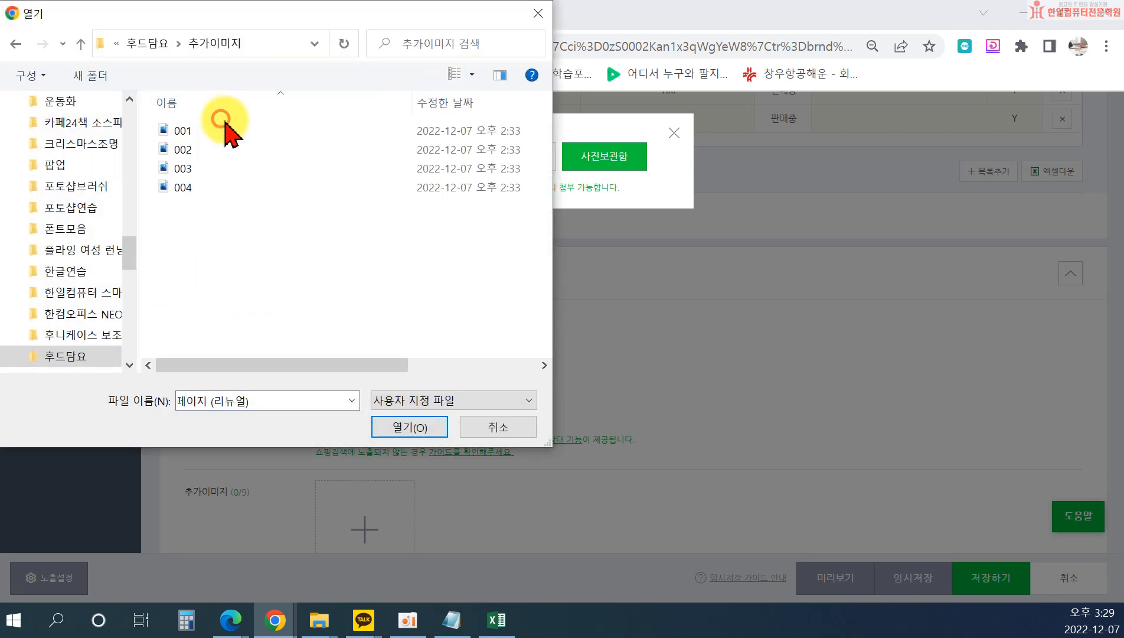
left_click(470, 72)
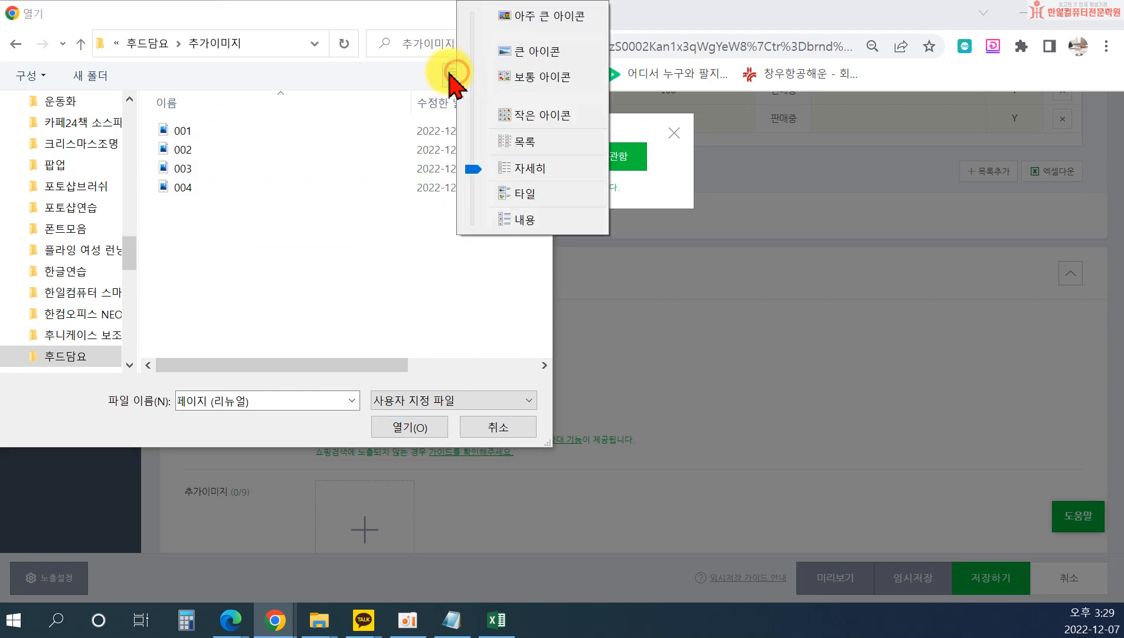
left_click(455, 73)
left_click(453, 65)
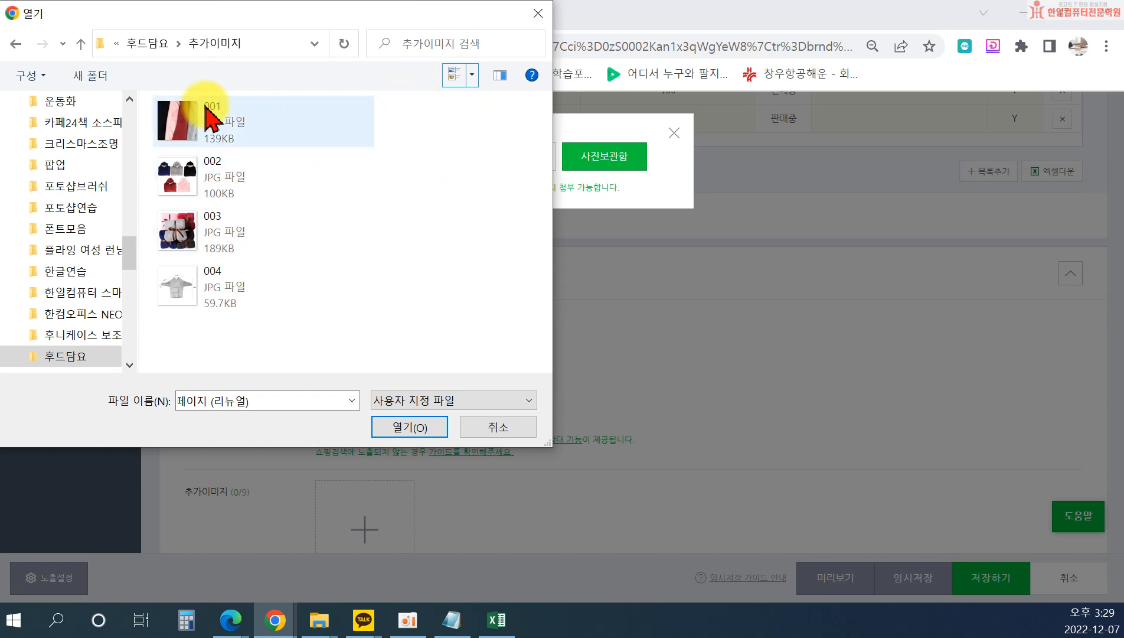
left_click(12, 44)
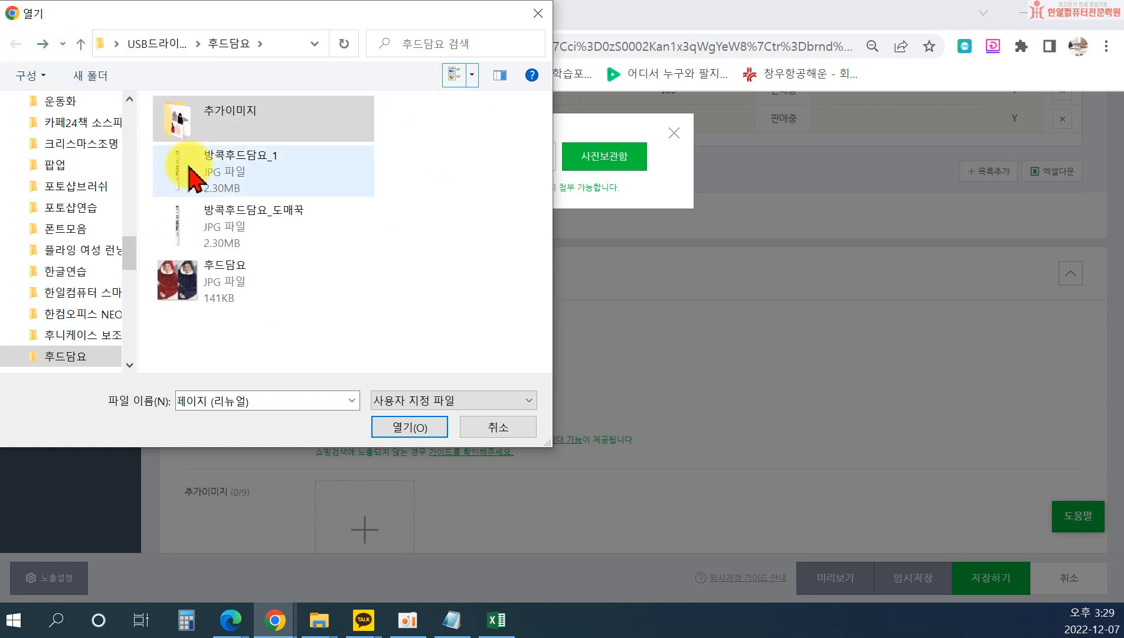
double_click(178, 280)
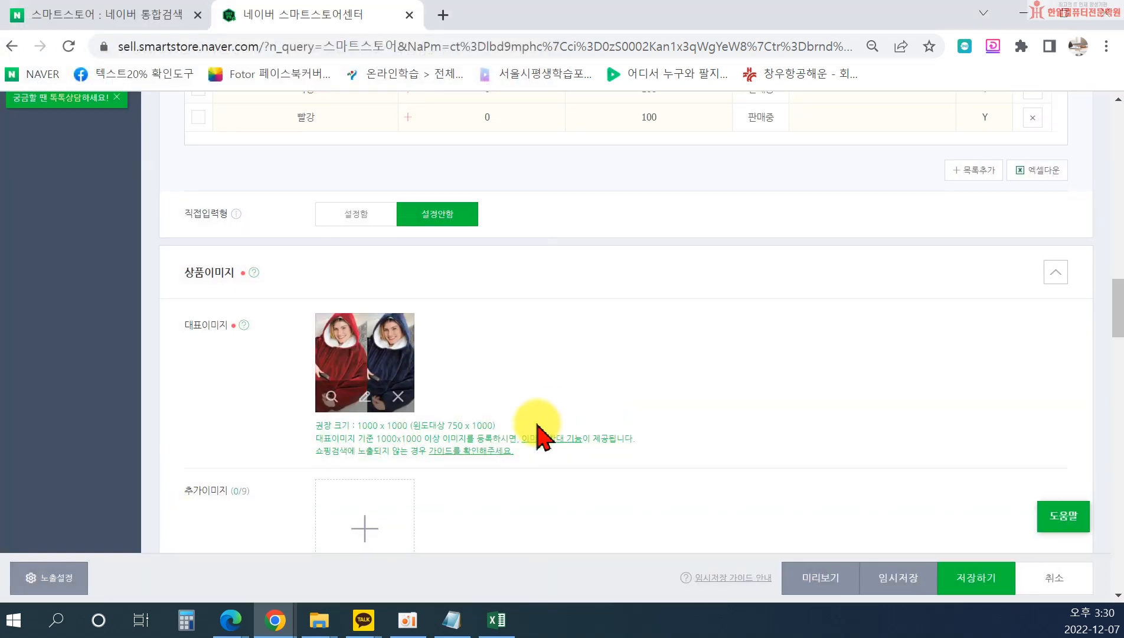
Upload images 001, 002, 003 and 004 from the 추가이미지 folder as the 추가이미지.
scroll(539, 431, "down", 2)
left_click(361, 421)
left_click(523, 158)
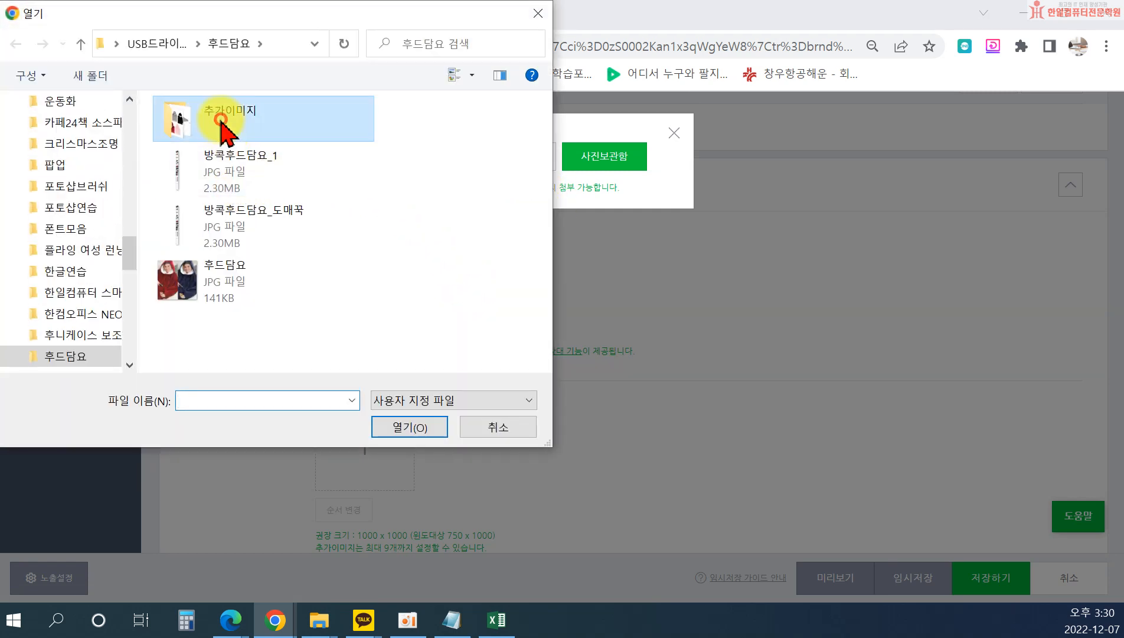
double_click(228, 119)
left_click(195, 138)
left_click(214, 277, "shift")
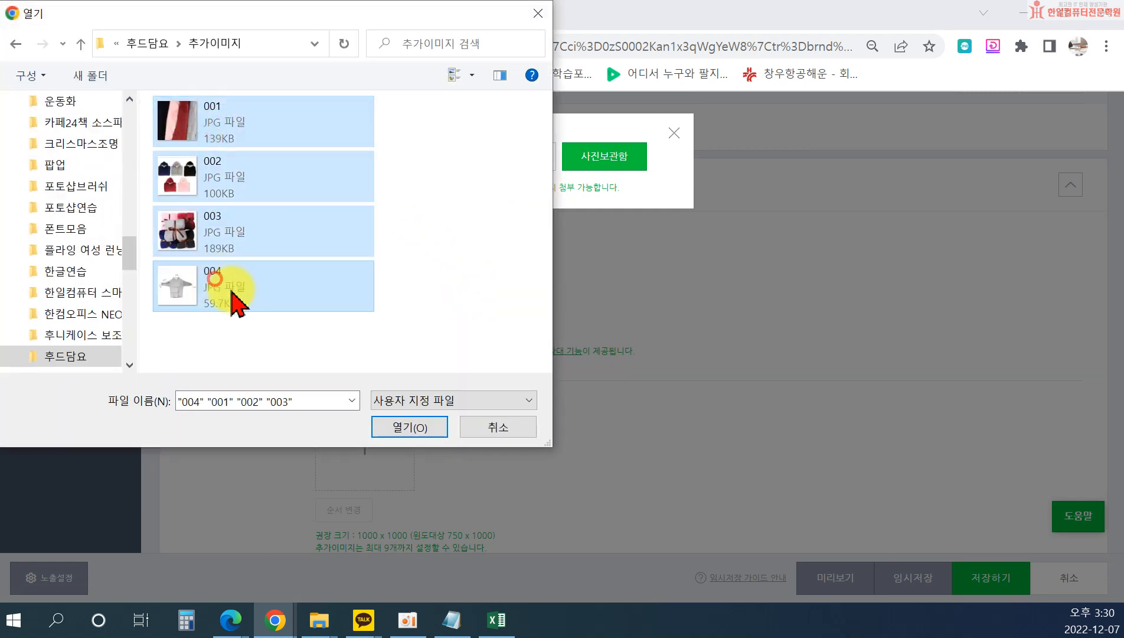
left_click(410, 427)
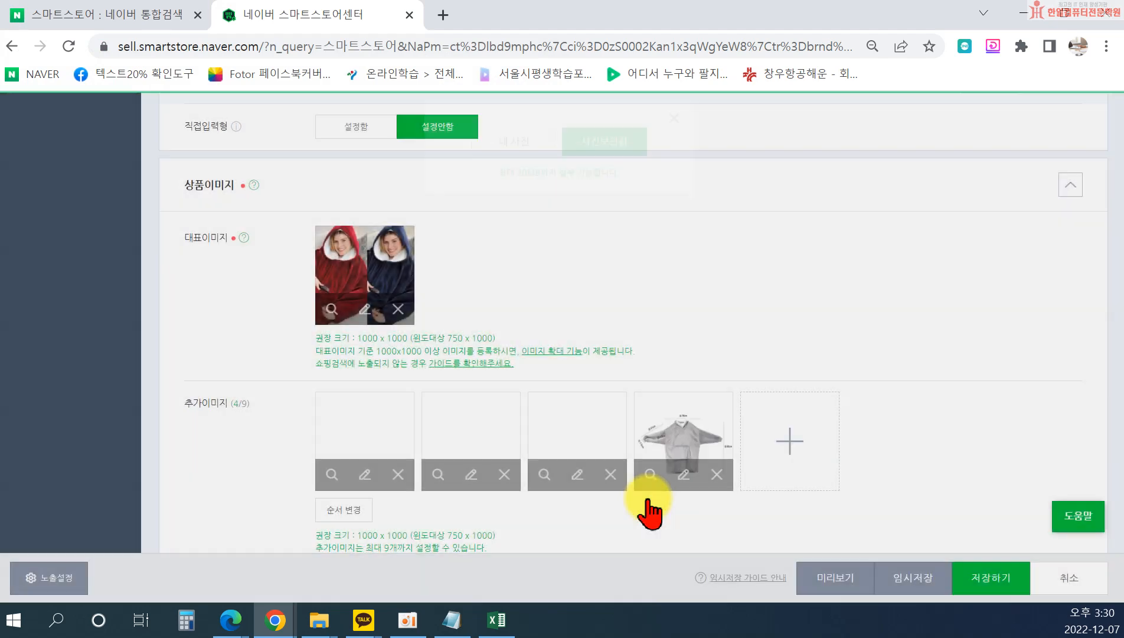
Open SmartEditor ONE to write the product's 상세설명 directly.
scroll(702, 460, "down", 2)
scroll(704, 424, "down", 7)
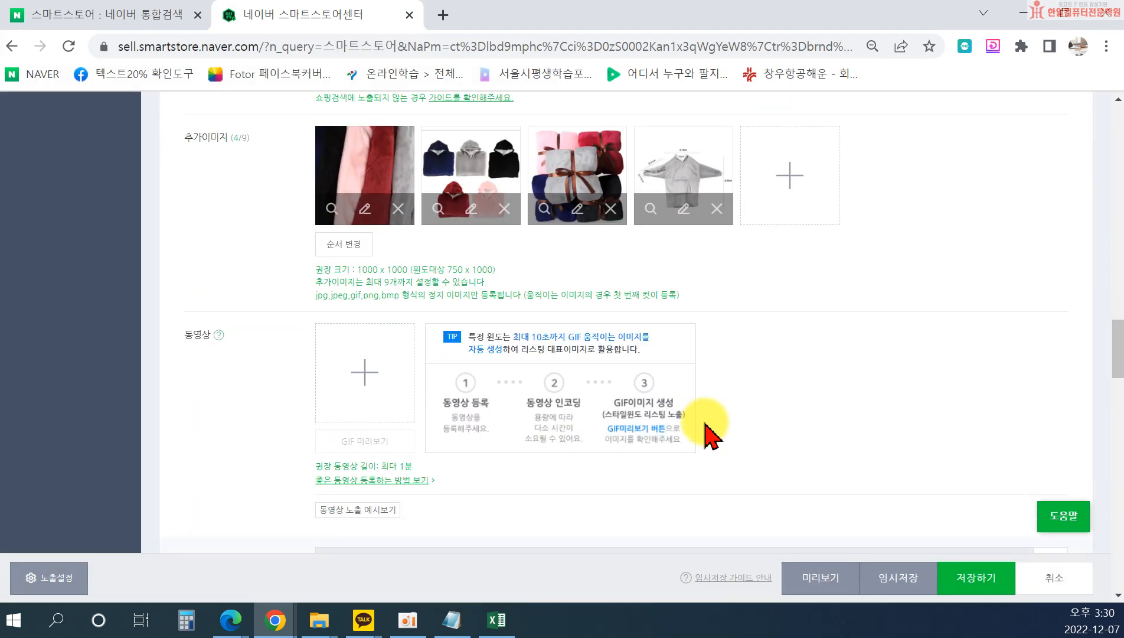
scroll(711, 434, "up", 8)
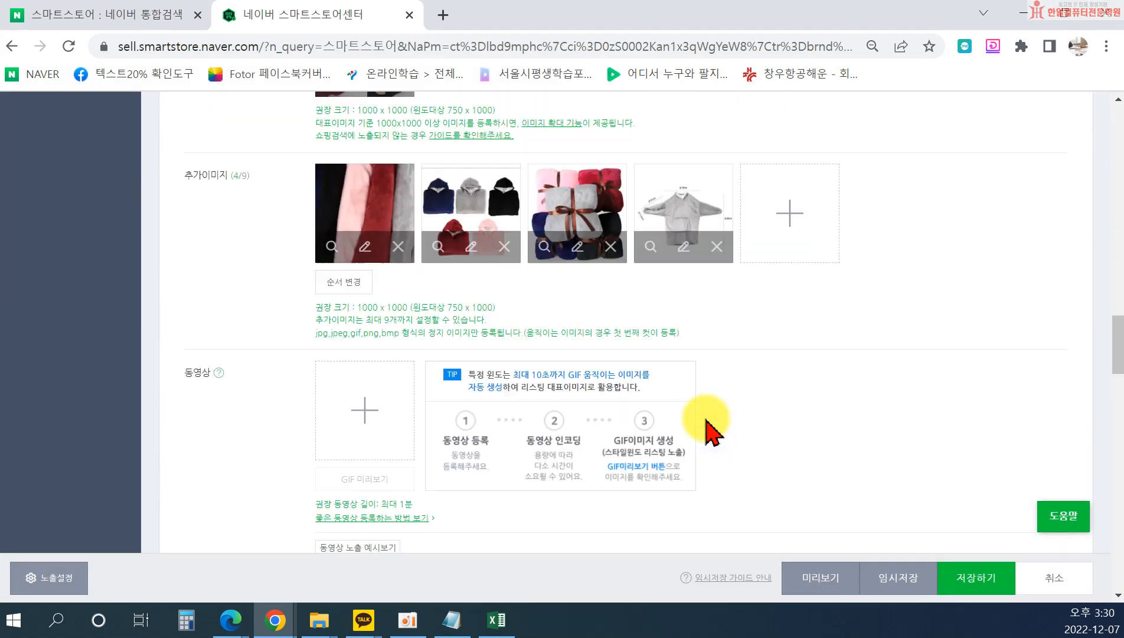
scroll(712, 426, "down", 4)
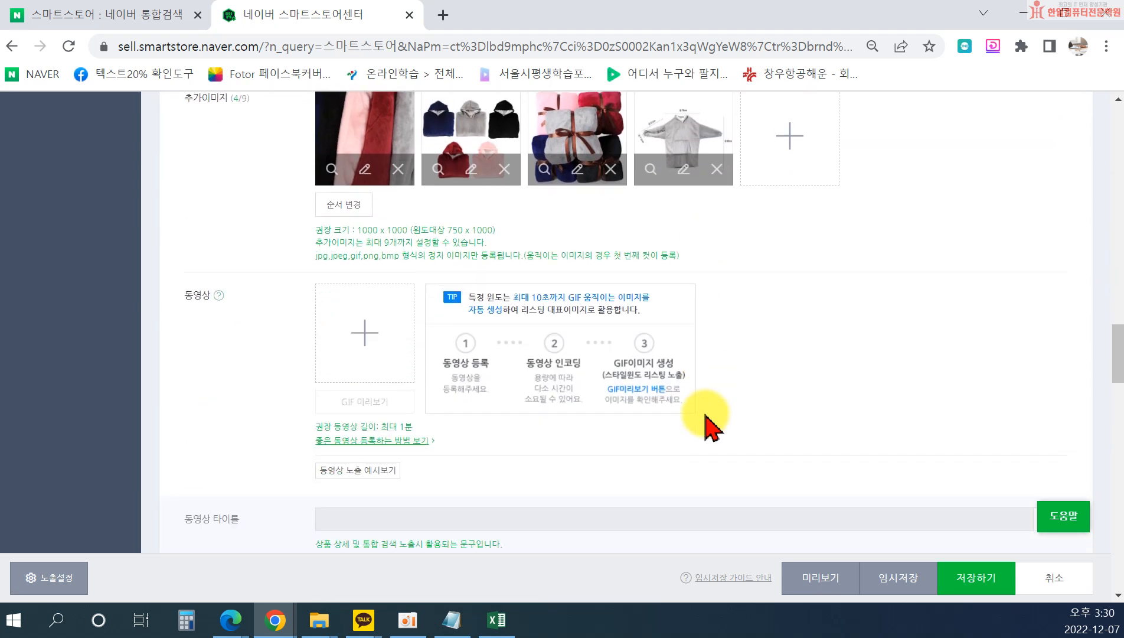
scroll(711, 425, "up", 7)
scroll(713, 423, "down", 2)
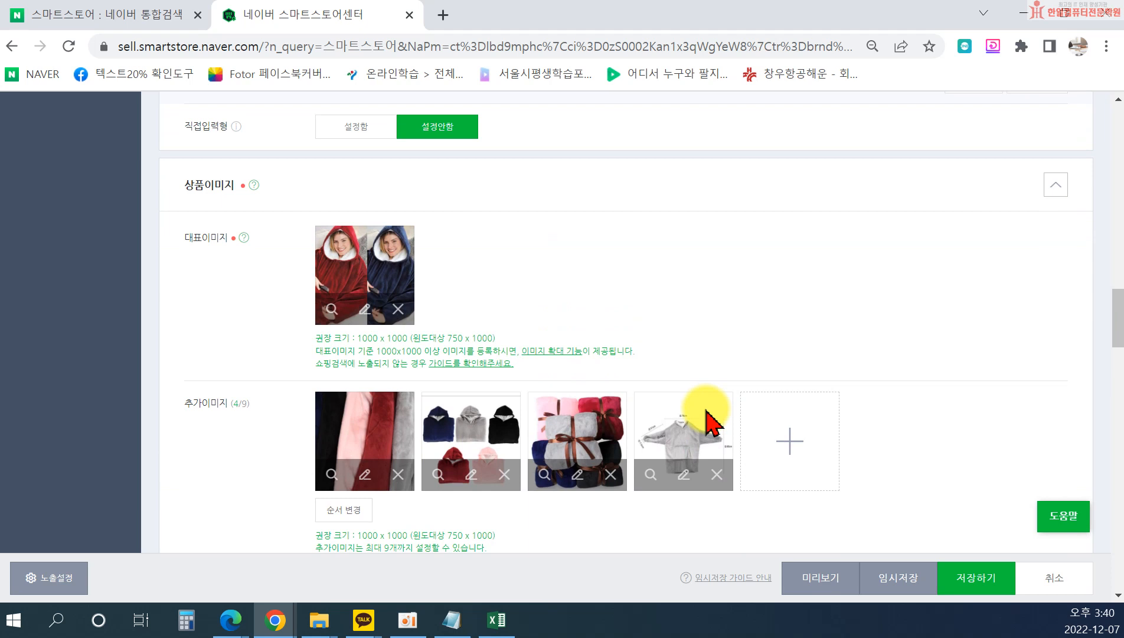
scroll(710, 412, "down", 6)
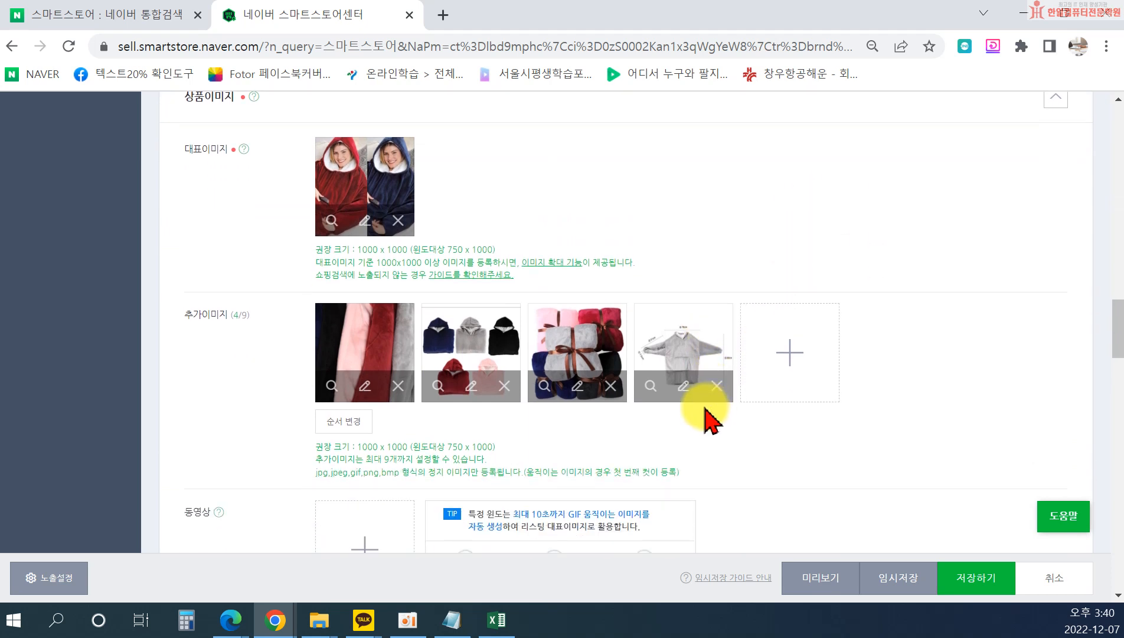
scroll(408, 375, "down", 6)
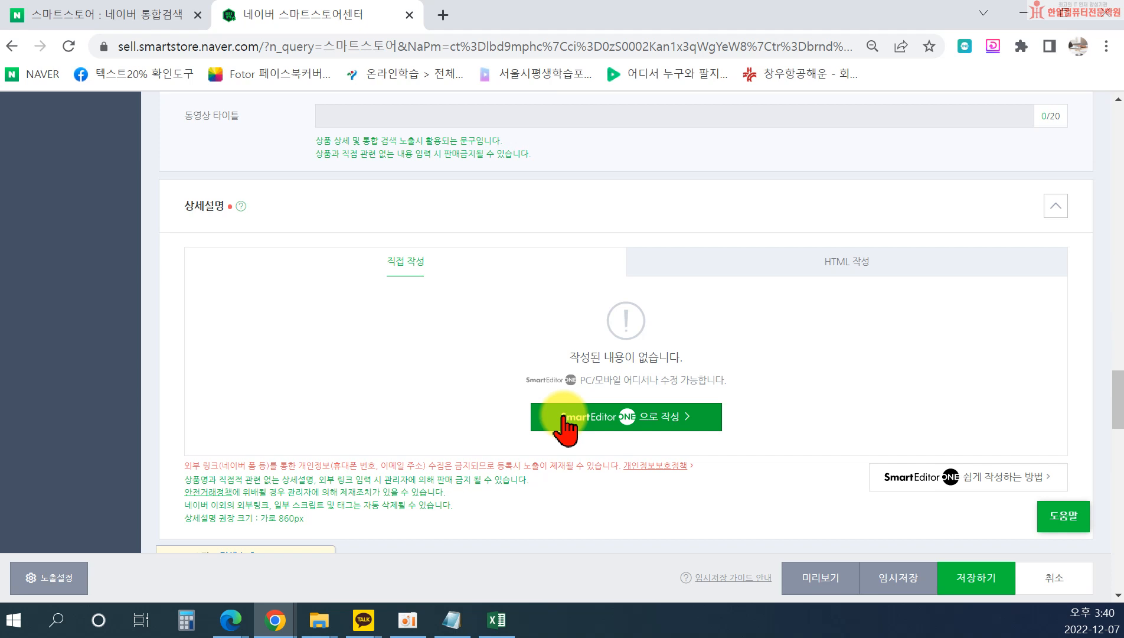
left_click(564, 416)
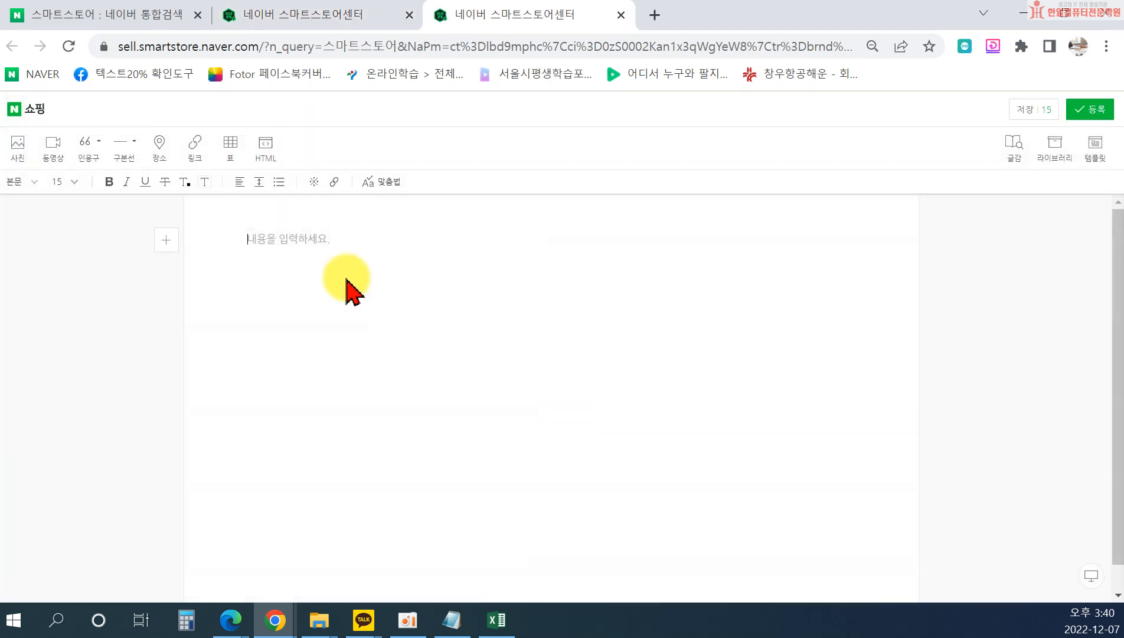
Insert the 방콕후드담요_1 image from the 후드담요 folder into the description and close the 라이브러리.
left_click(16, 147)
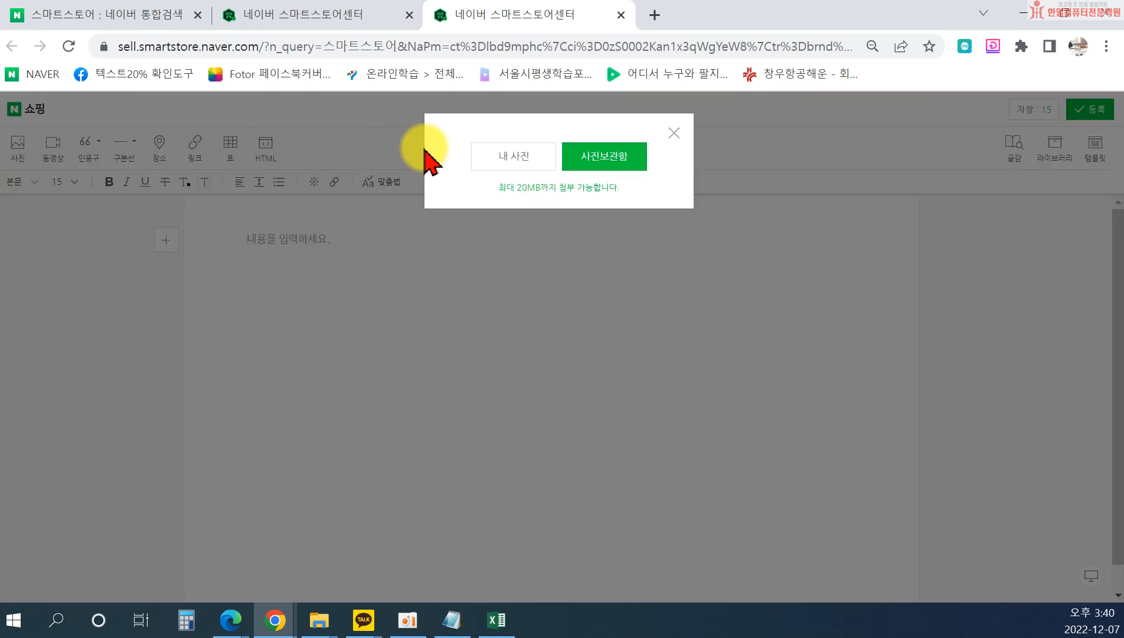
left_click(500, 156)
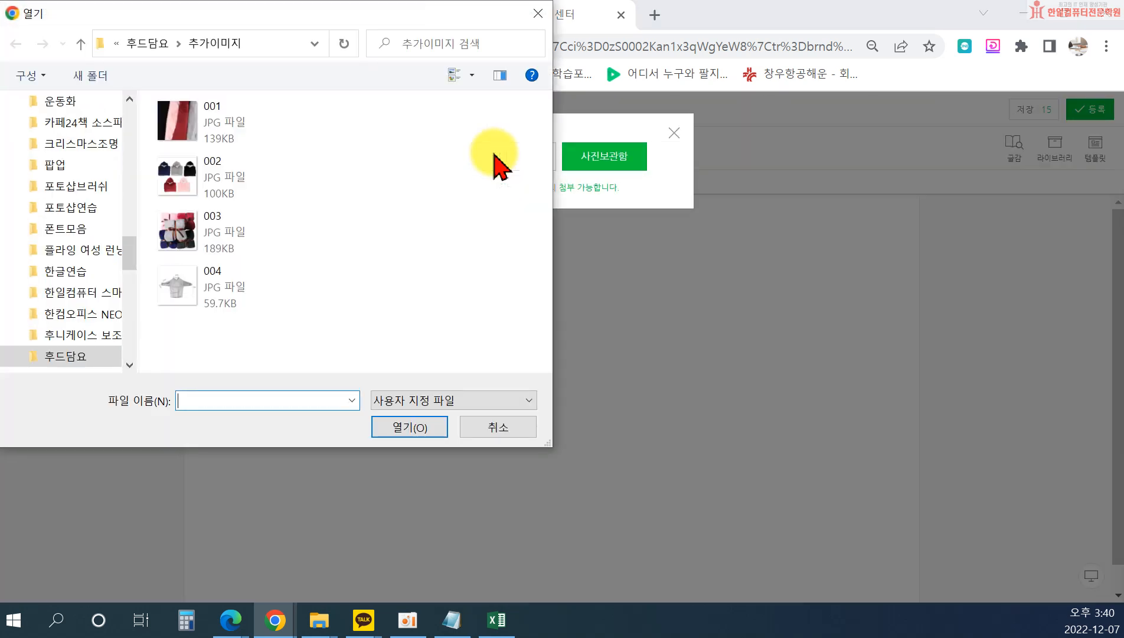
left_click(151, 50)
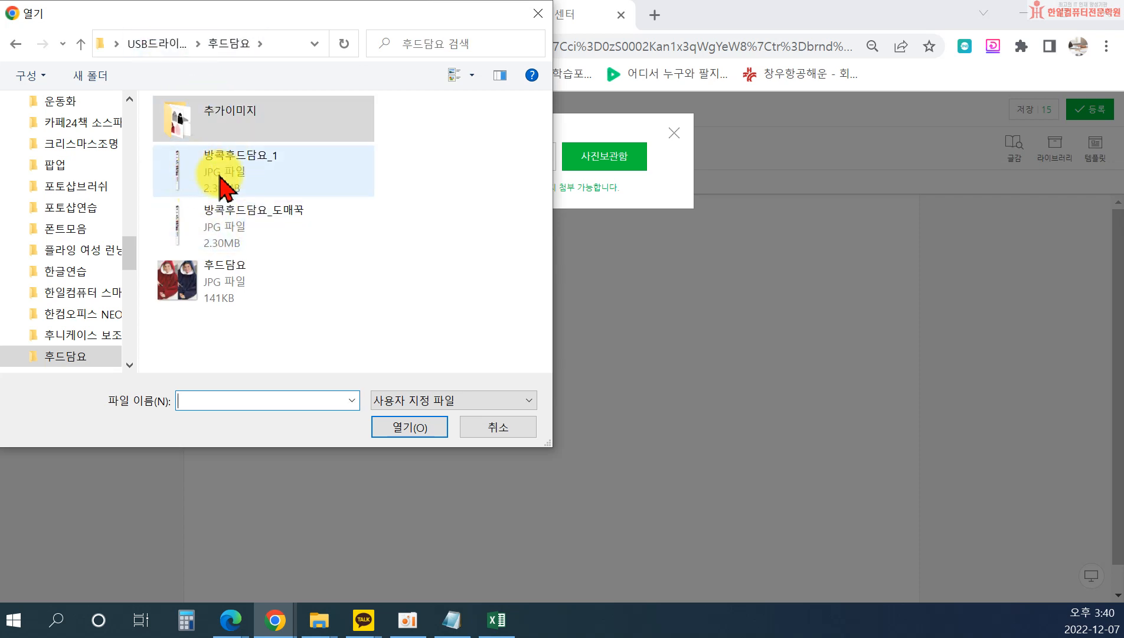
double_click(221, 178)
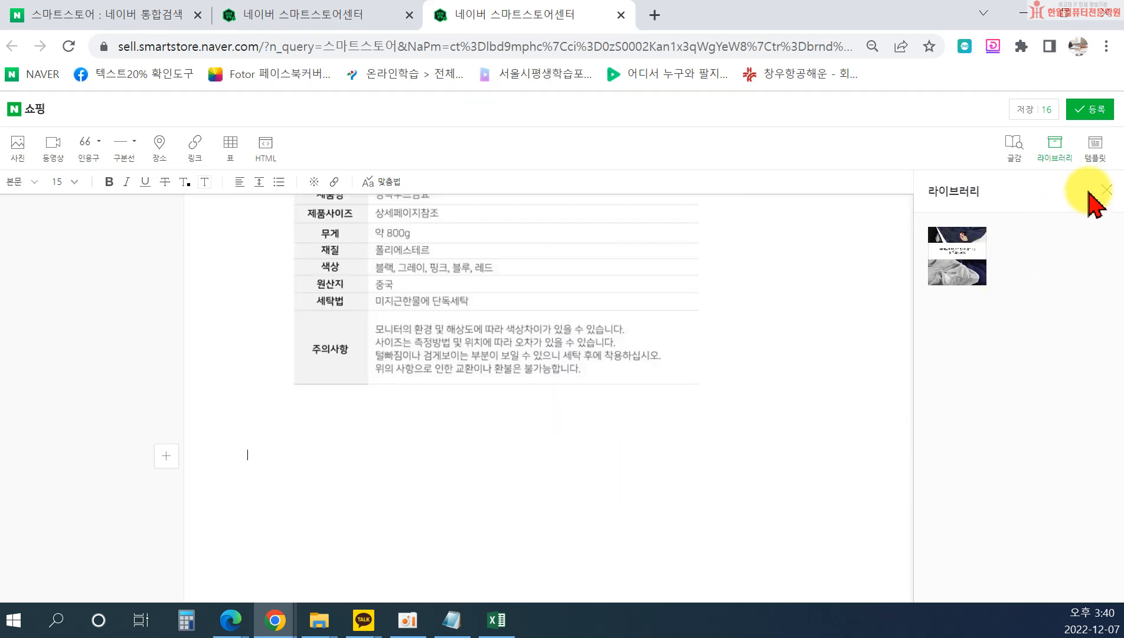
left_click(1103, 192)
Add a quotation block above the detail image at the start of the description and enter 집순이.
scroll(566, 395, "up", 20)
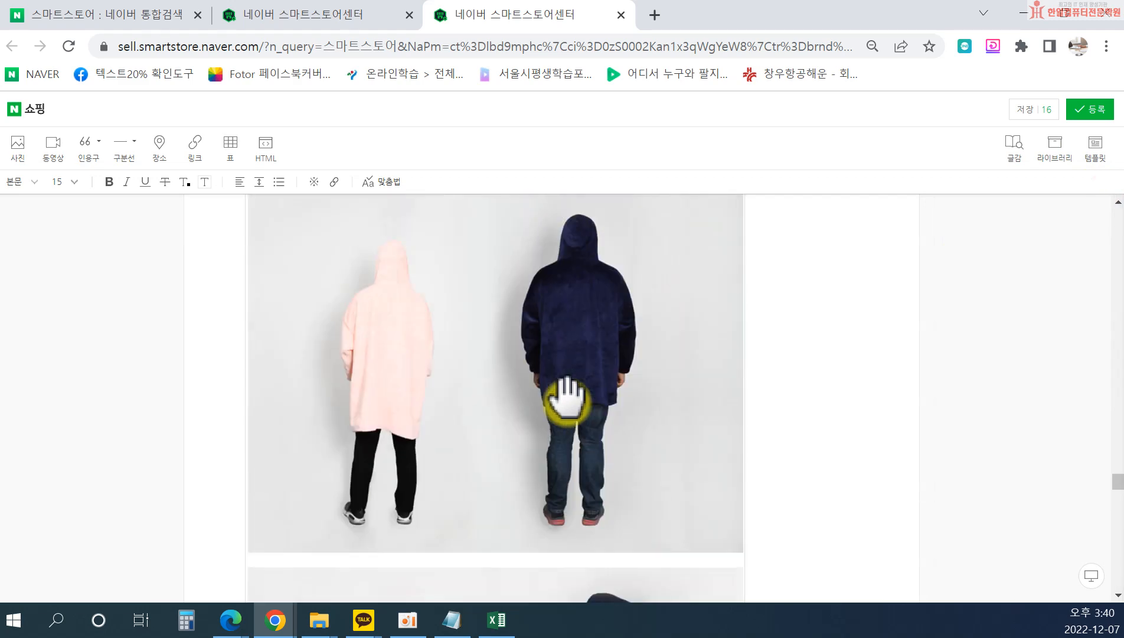
scroll(565, 396, "up", 5)
left_click_drag(1111, 409, 1115, 201)
left_click(534, 217)
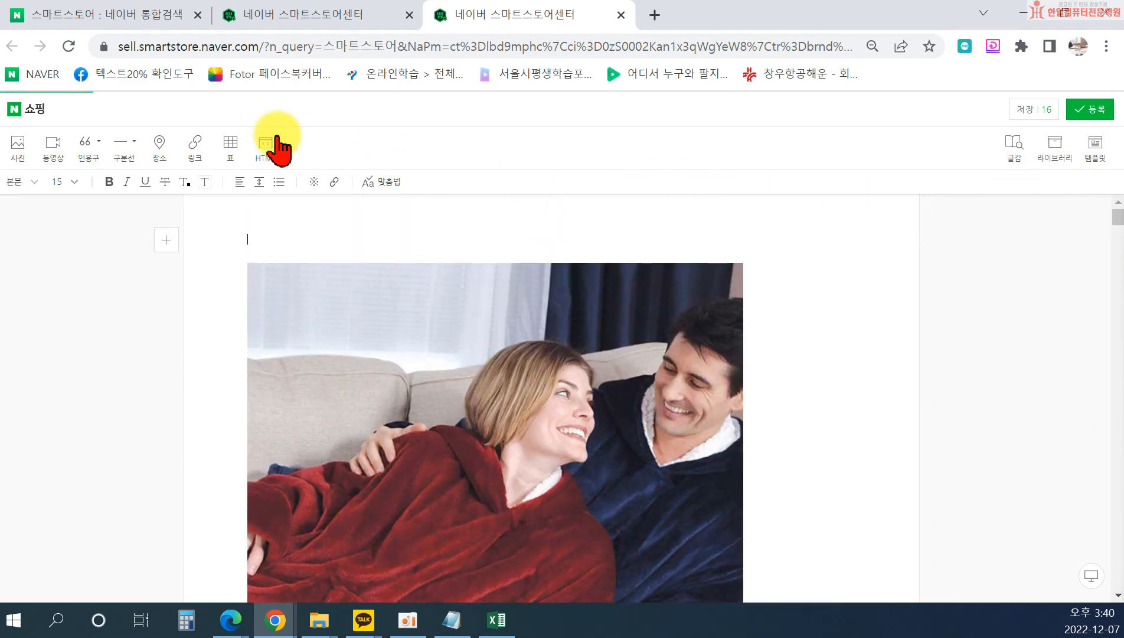
left_click(86, 145)
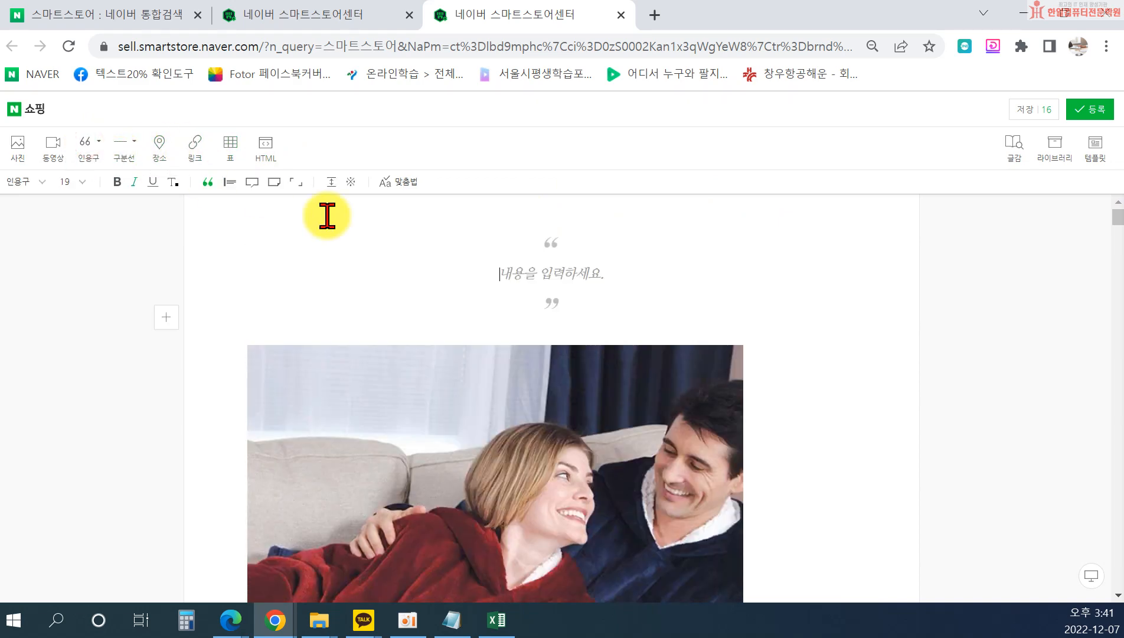
scroll(640, 347, "down", 4)
scroll(590, 342, "up", 5)
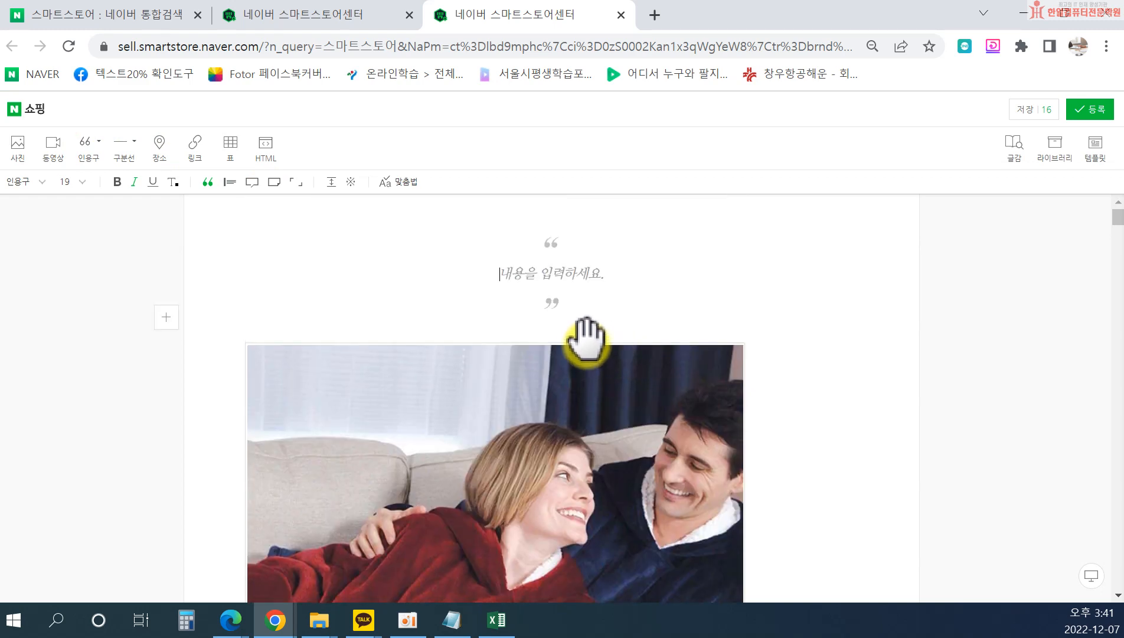
scroll(567, 378, "down", 8)
scroll(557, 392, "up", 2)
scroll(558, 392, "up", 6)
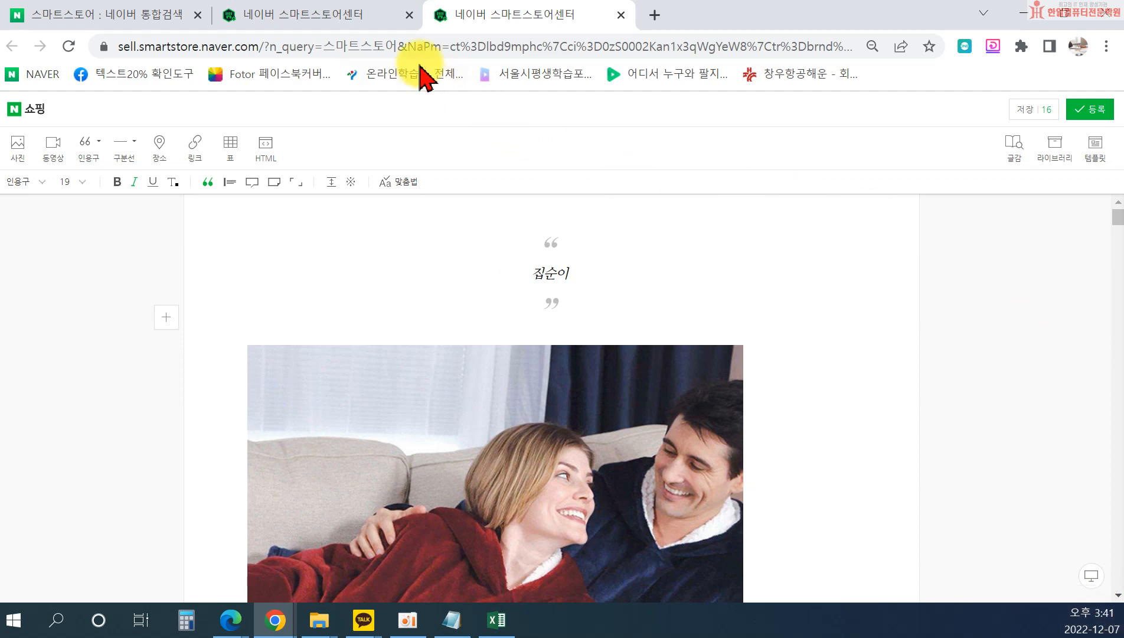
Copy the 상품명 양털 극세사 입는 후드담요 캠핑 차박 전신 집순이담요 from the product form and return to the description editor.
left_click(357, 17)
scroll(402, 352, "up", 15)
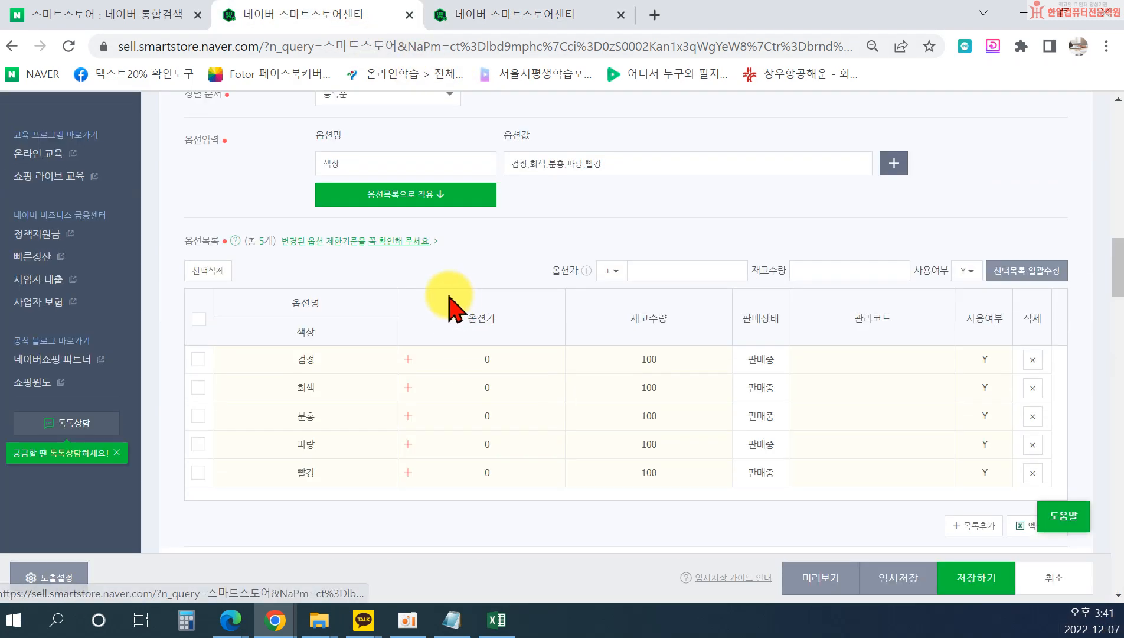
scroll(401, 242, "up", 12)
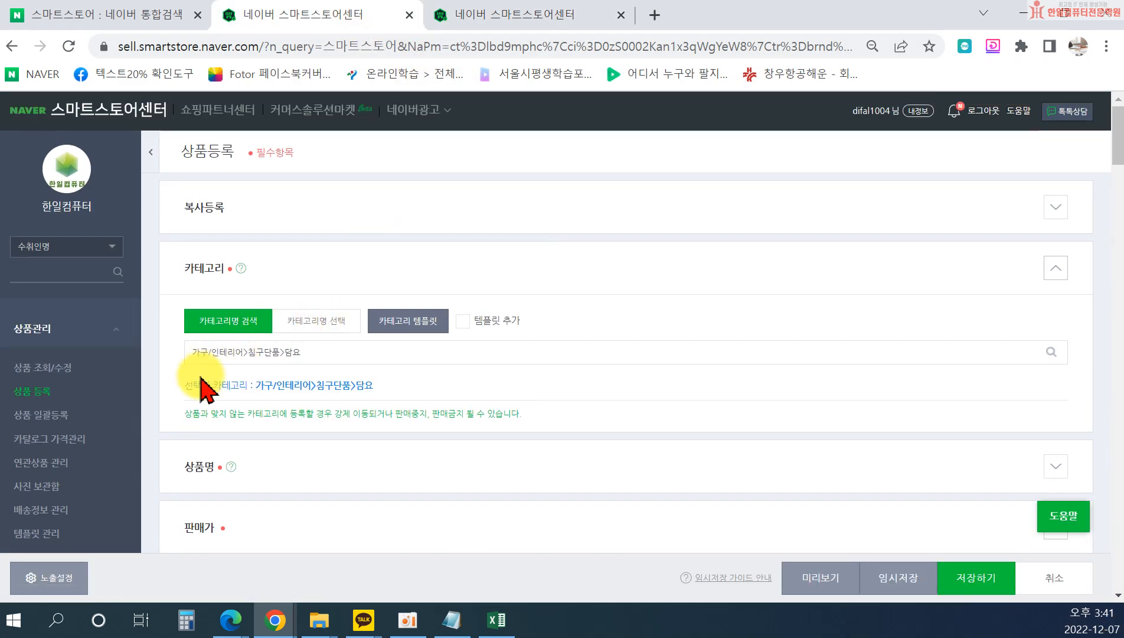
scroll(304, 381, "down", 3)
left_click(284, 293)
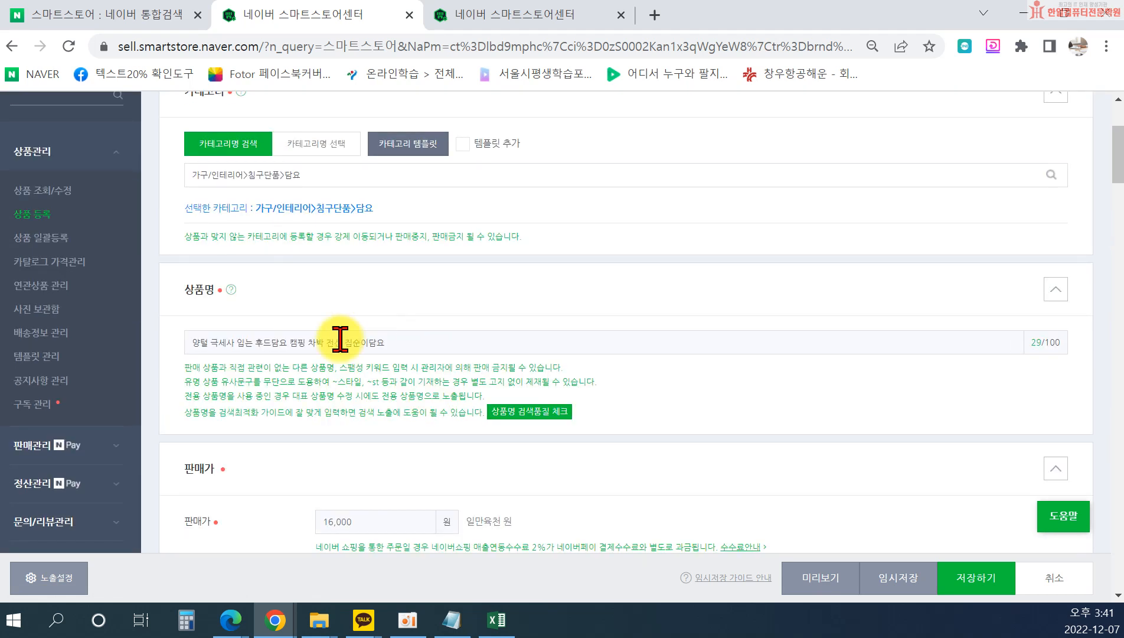
left_click_drag(418, 339, 101, 334)
key("ctrl+c")
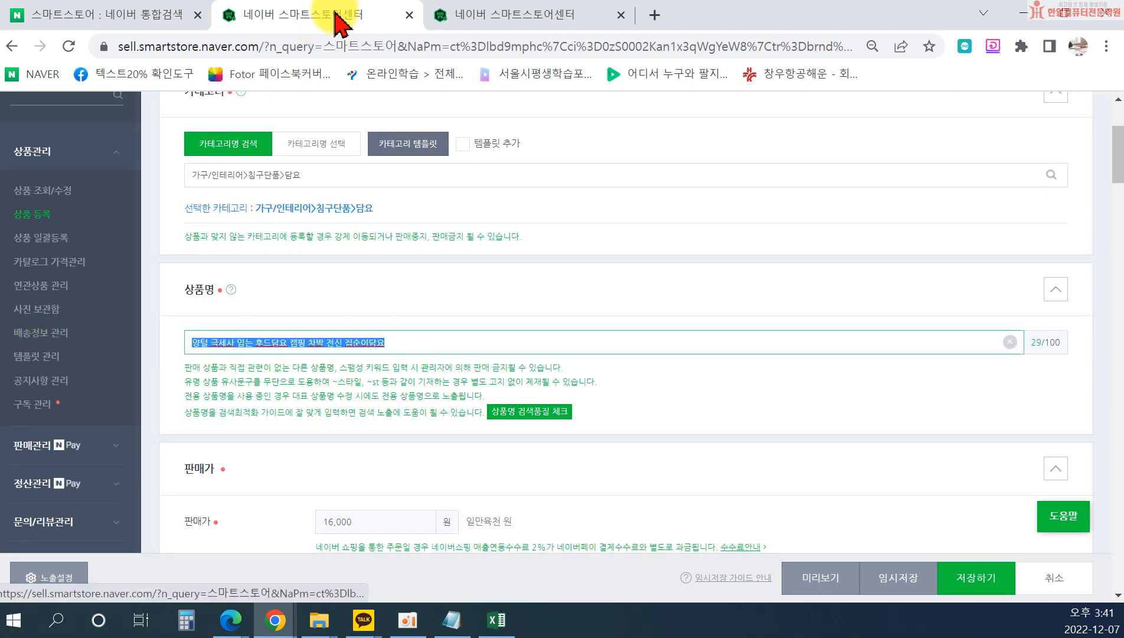
left_click(520, 17)
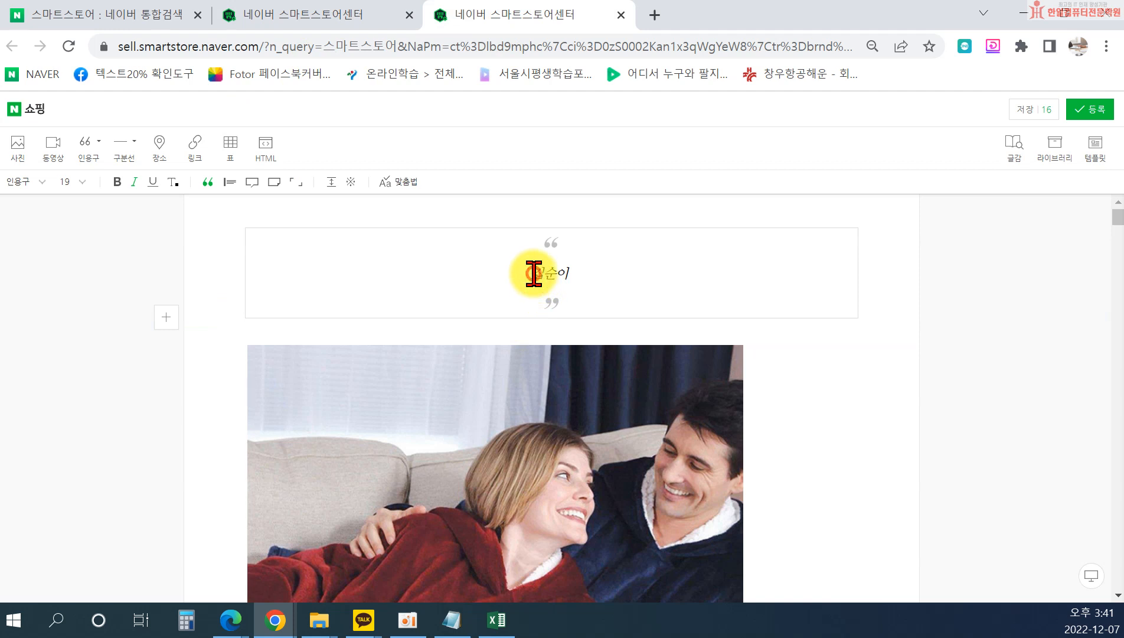
Replace the quotation text with the copied 상품명 and break it into two lines after 후드담요.
key("ctrl+v")
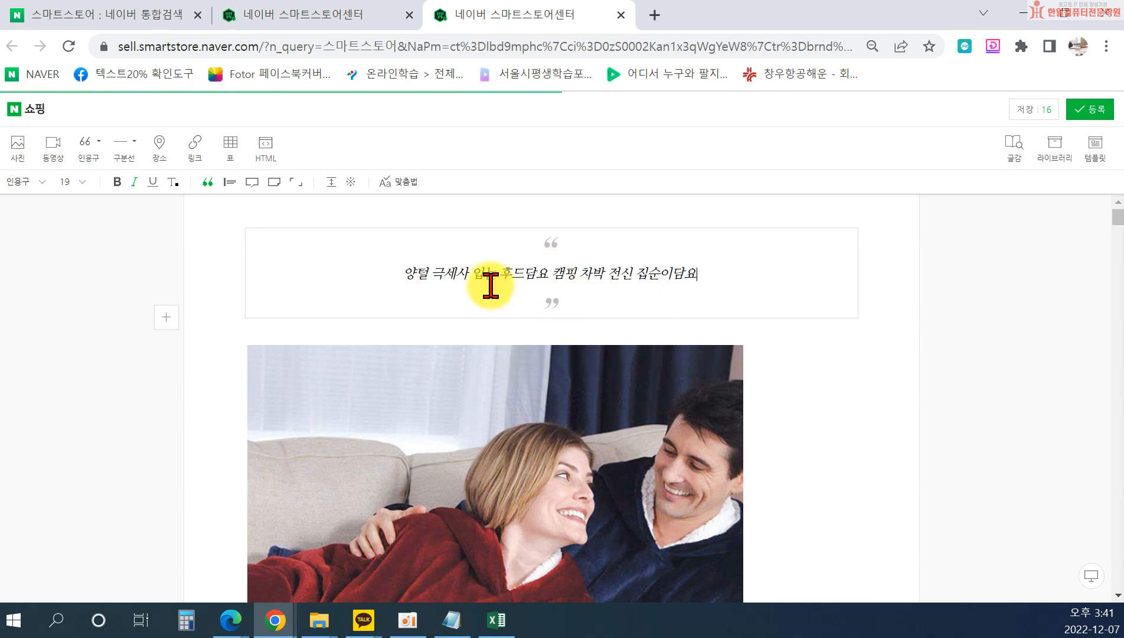
left_click(560, 275)
key("Return")
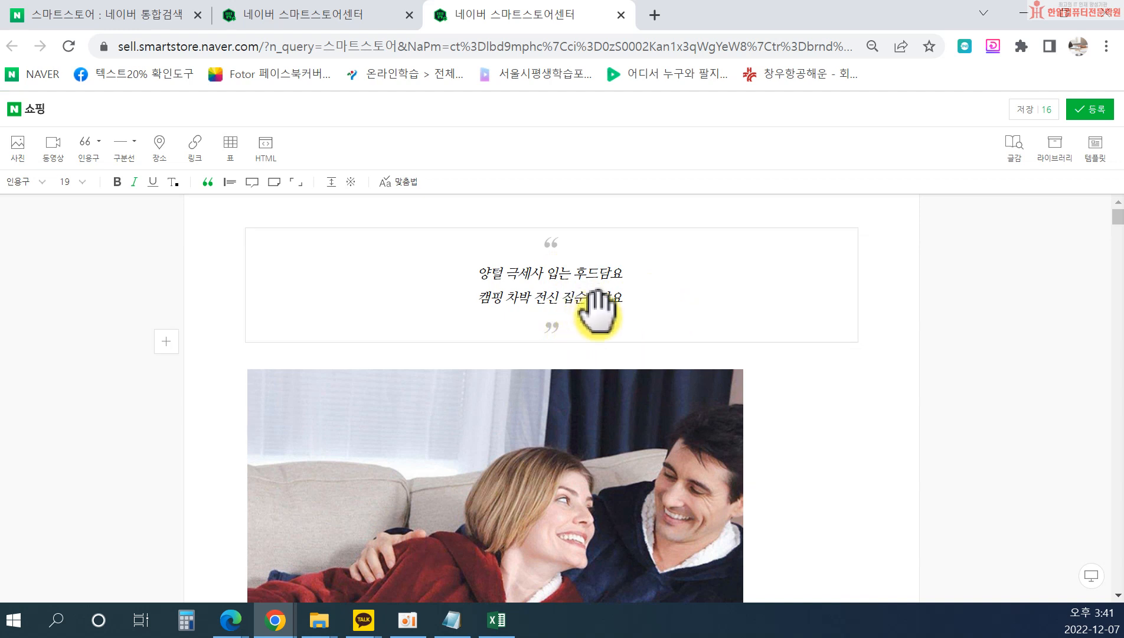
Centre-align the detail image and add an empty text line between it and the quotation.
left_click(565, 355)
scroll(753, 381, "down", 3)
left_click(572, 364)
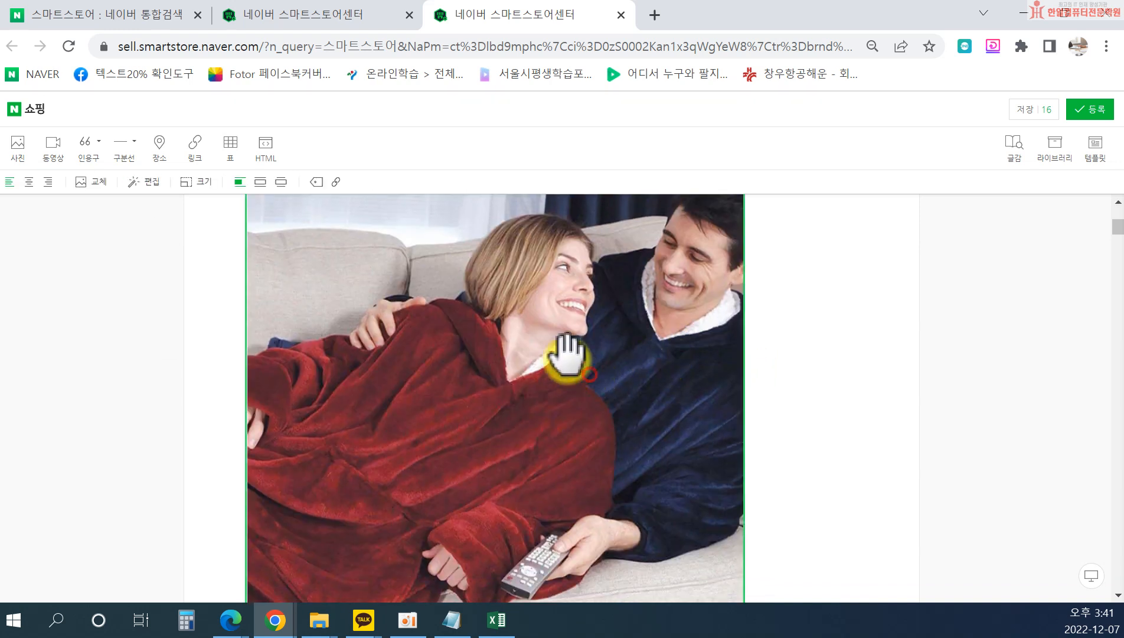
left_click(28, 182)
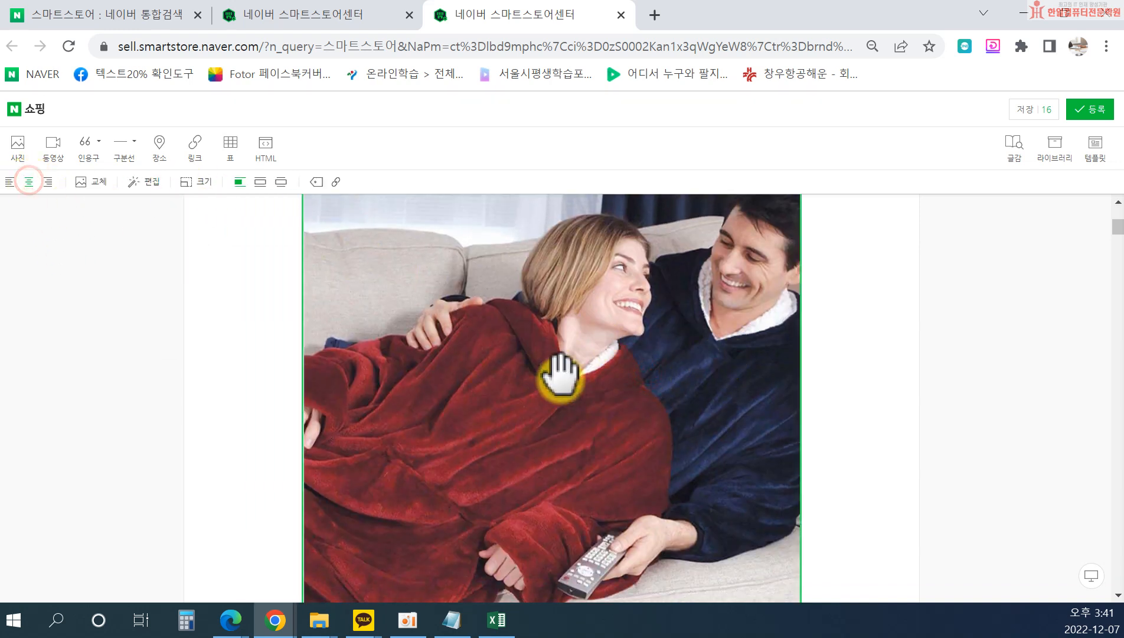
scroll(508, 354, "up", 3)
left_click(490, 360)
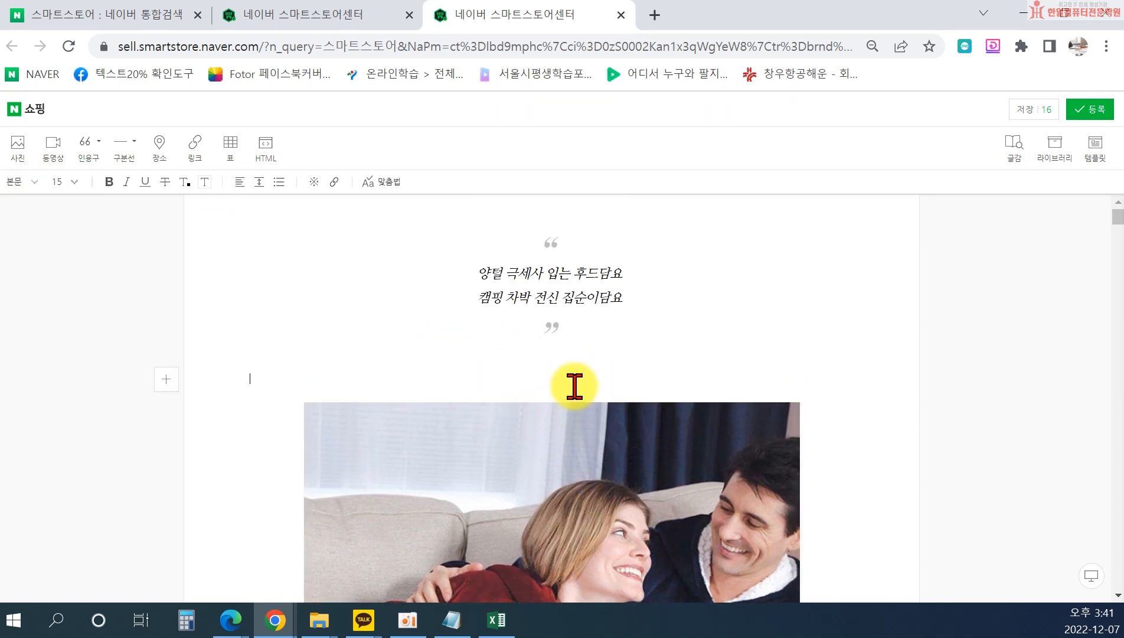
Check the rest of the detail description and register it to the product form.
scroll(569, 381, "down", 2)
scroll(563, 377, "down", 15)
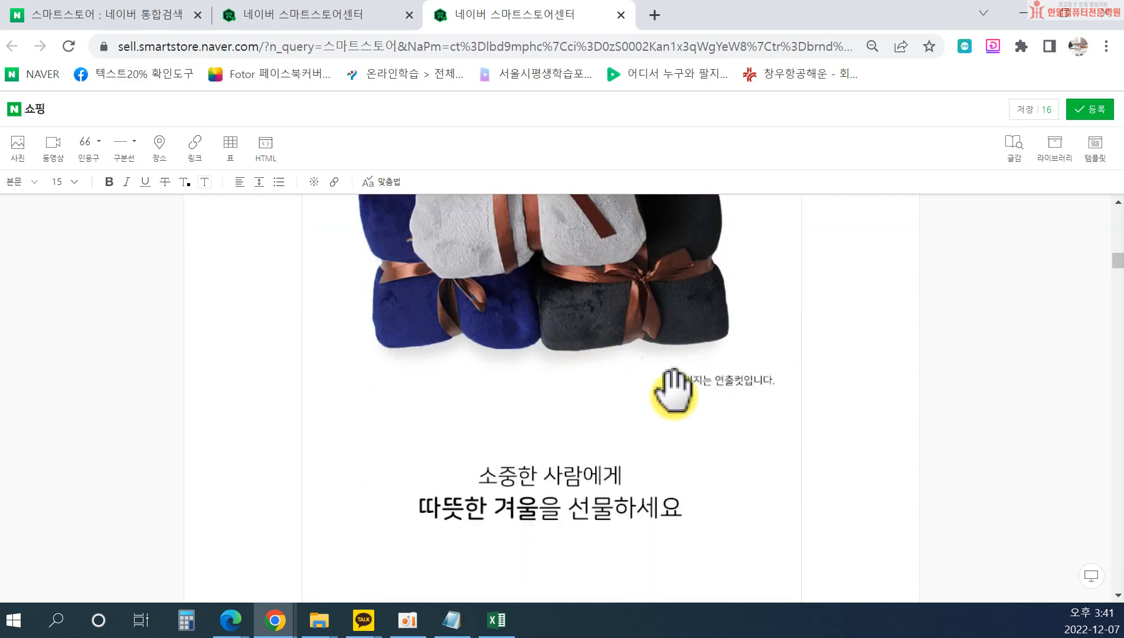
left_click(1092, 112)
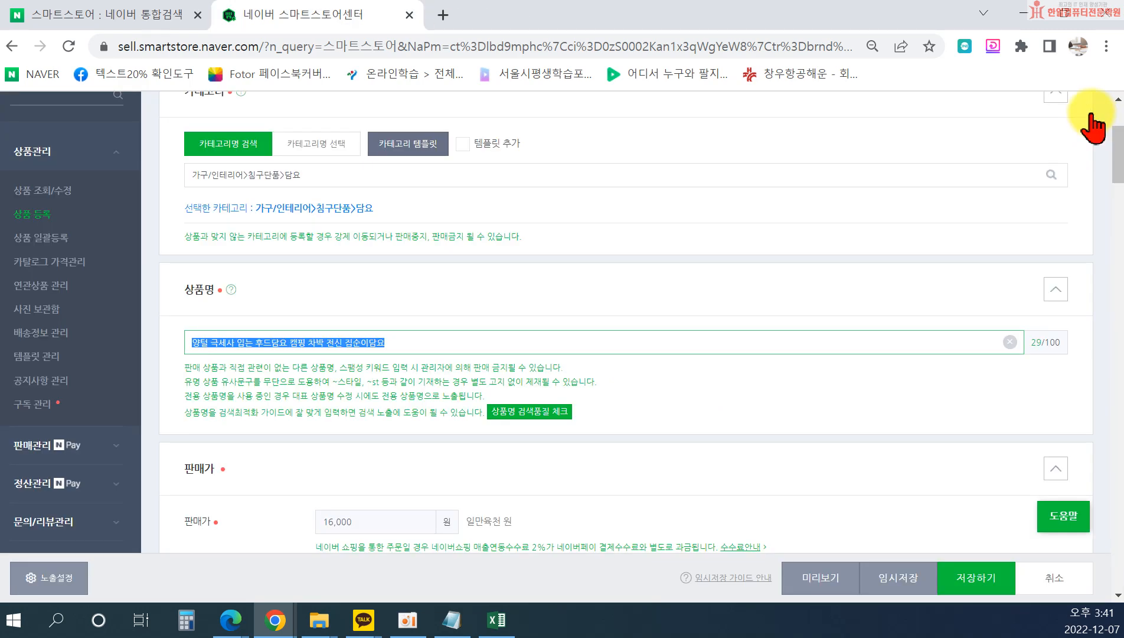
Expand the 상품 주요정보 section of the product form.
scroll(657, 346, "down", 15)
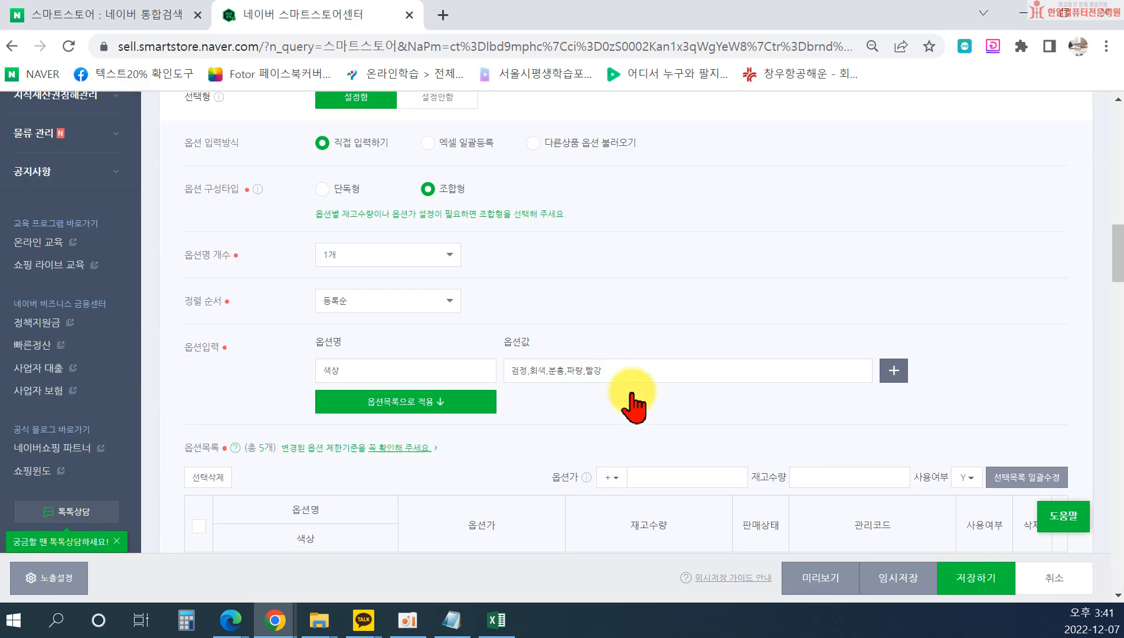
scroll(630, 394, "down", 15)
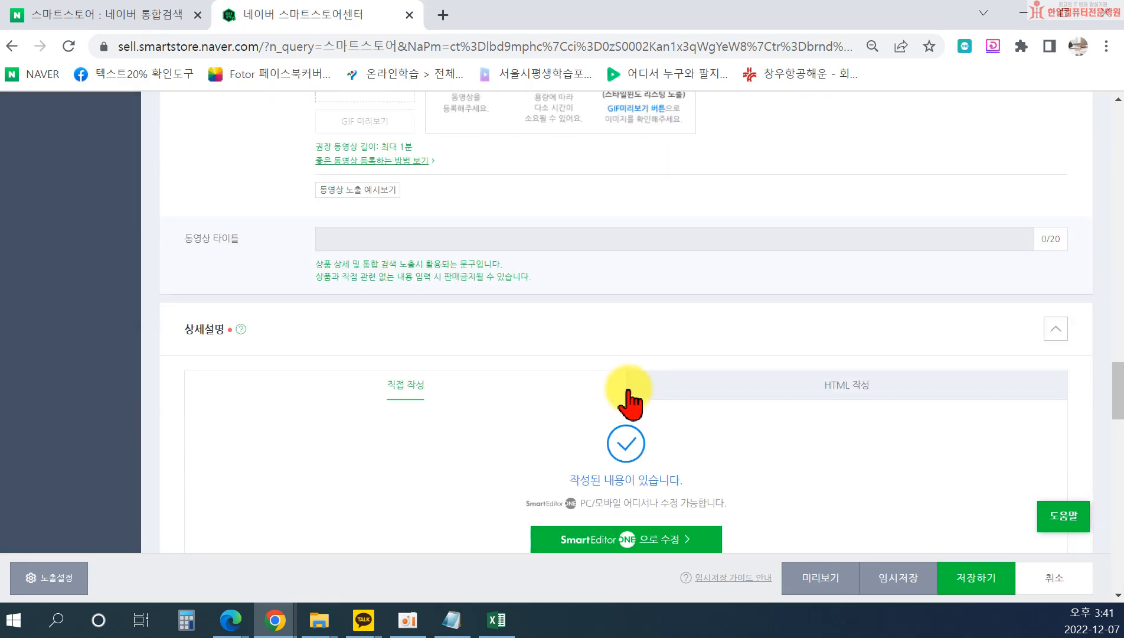
scroll(624, 404, "down", 5)
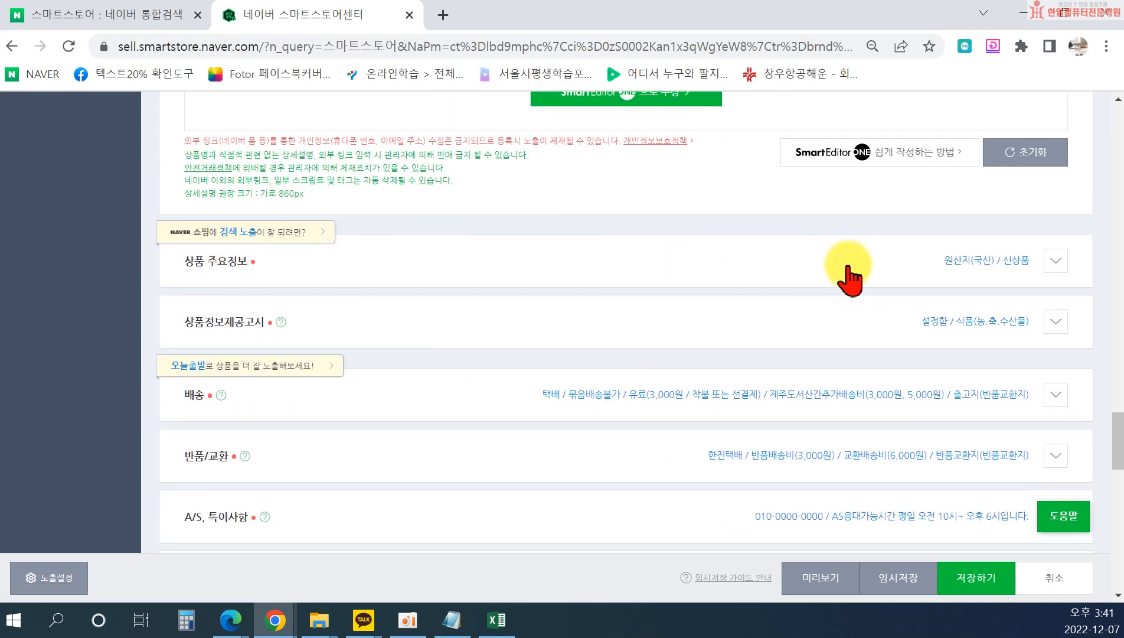
left_click(1054, 262)
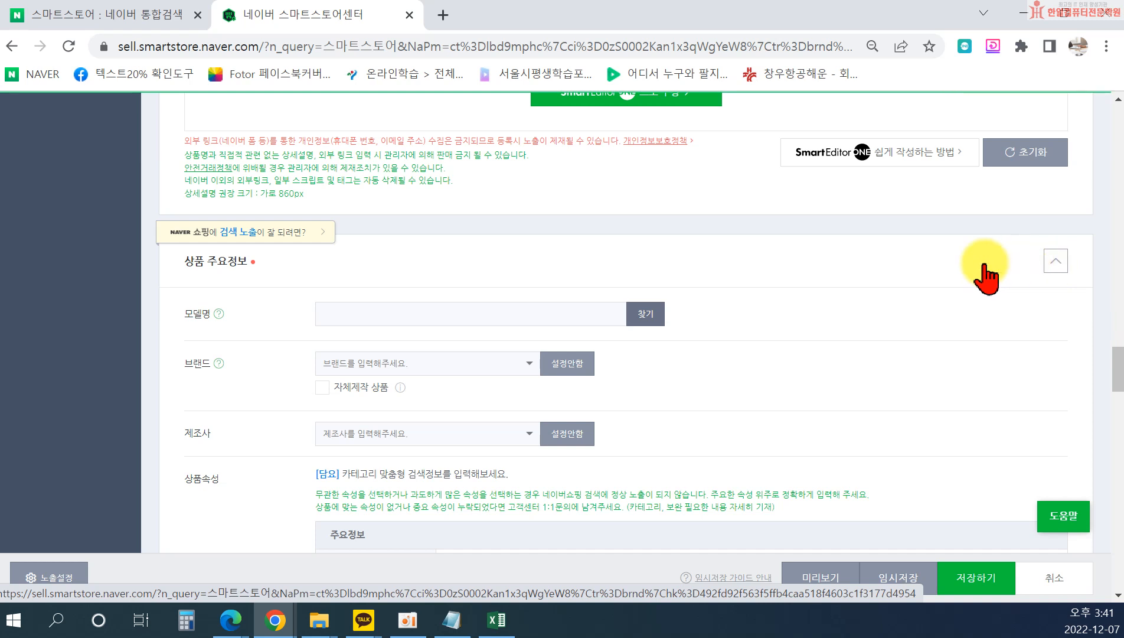
In 상품속성, set 주요소재 to 극세사 and 패턴 to 무지.
scroll(998, 264, "down", 2)
scroll(331, 375, "up", 1)
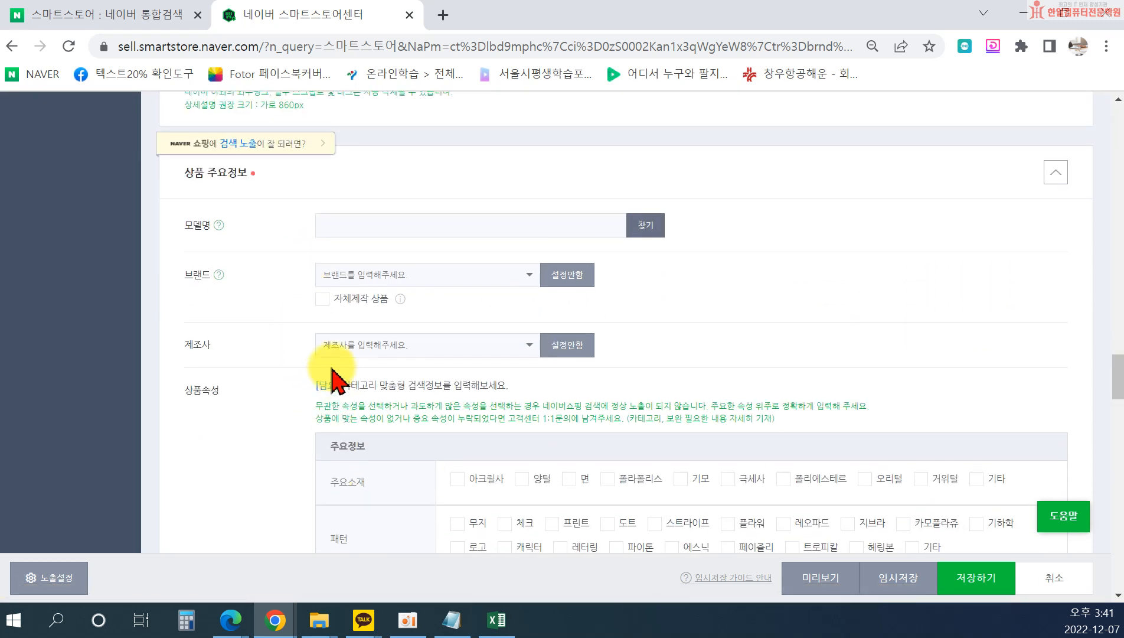
scroll(402, 354, "down", 5)
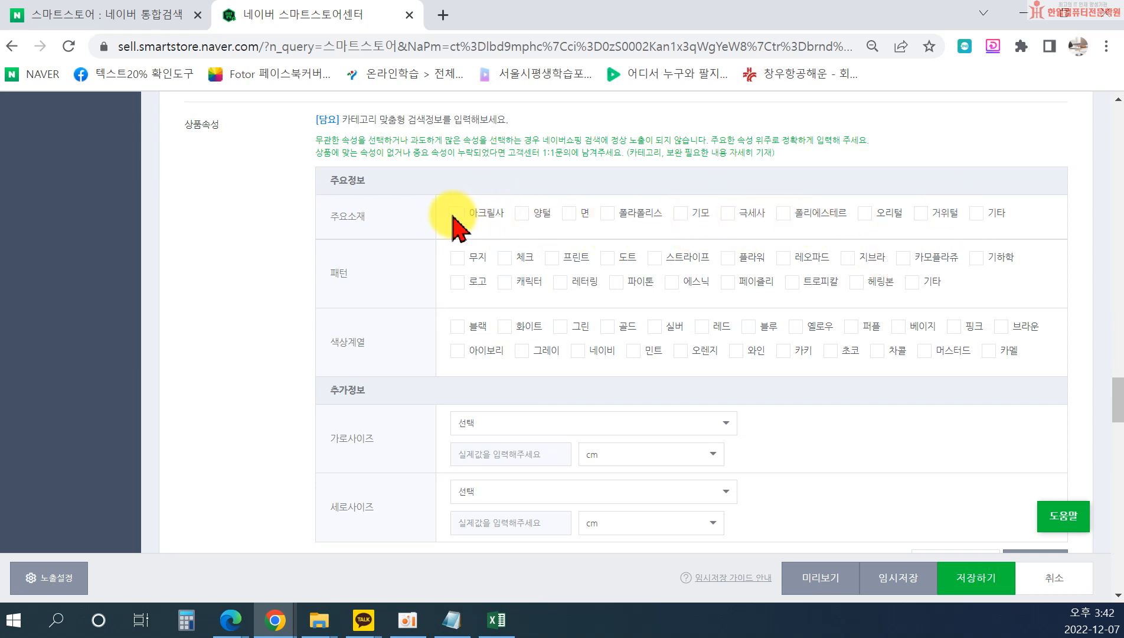
left_click(733, 213)
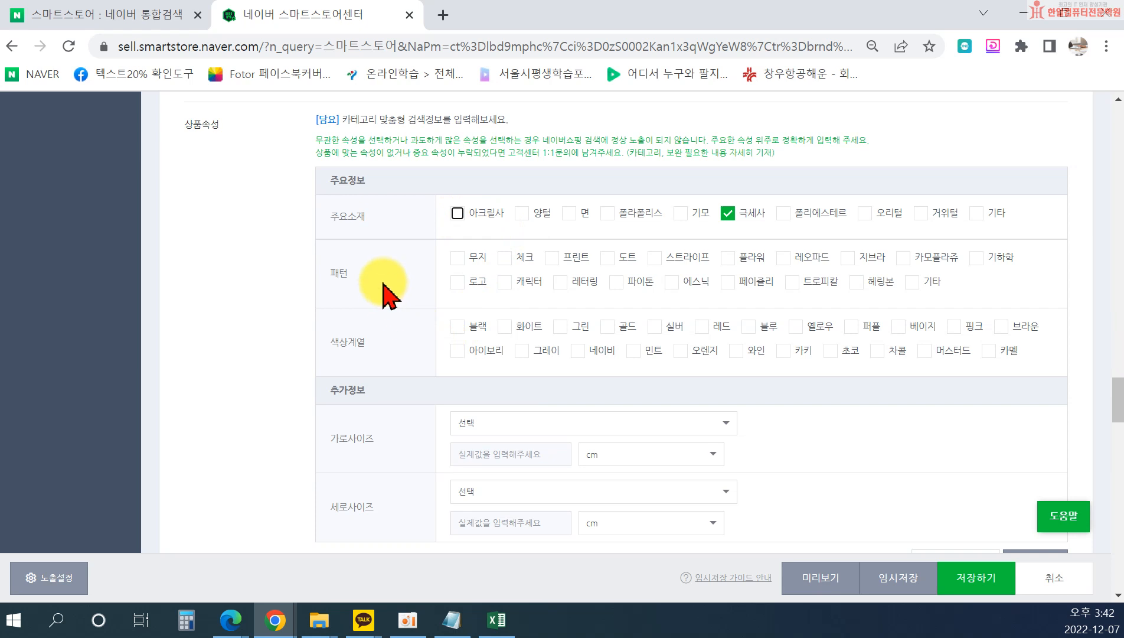
left_click(458, 257)
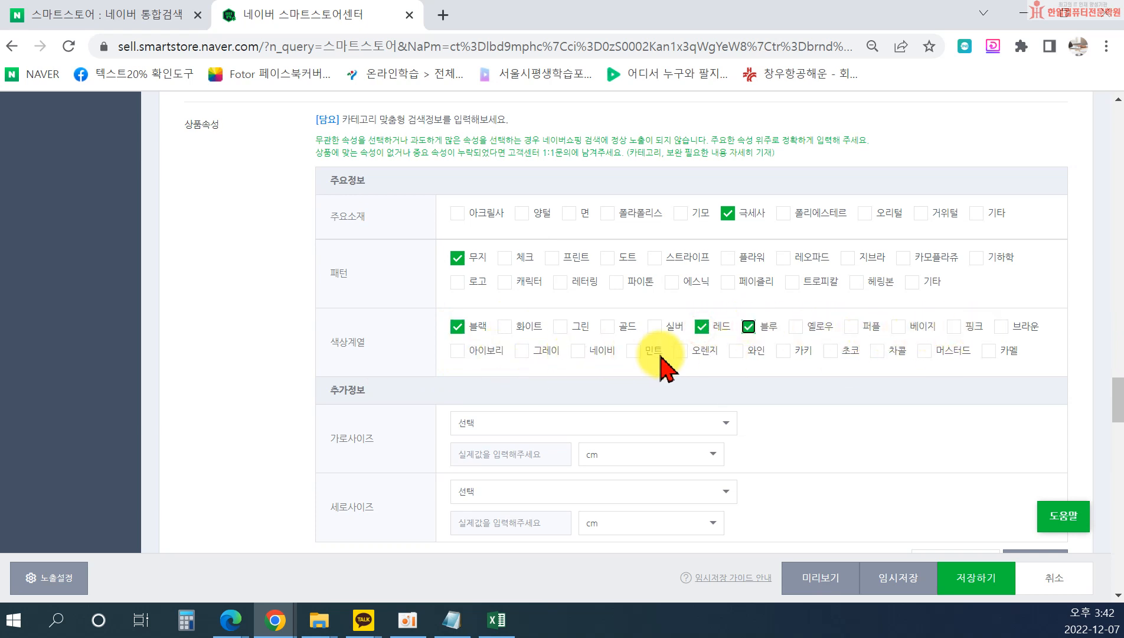
Set 색상계열 to 블랙, 레드, 네이비, 핑크 and 차콜, with 블루 deselected.
left_click(578, 351)
left_click(748, 326)
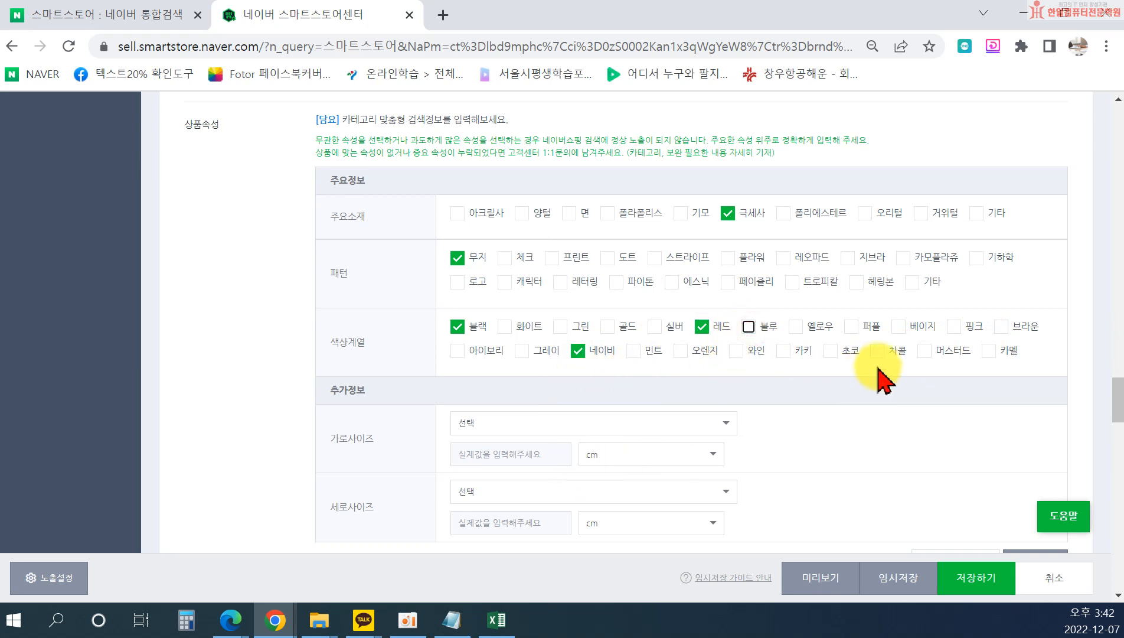
left_click(953, 326)
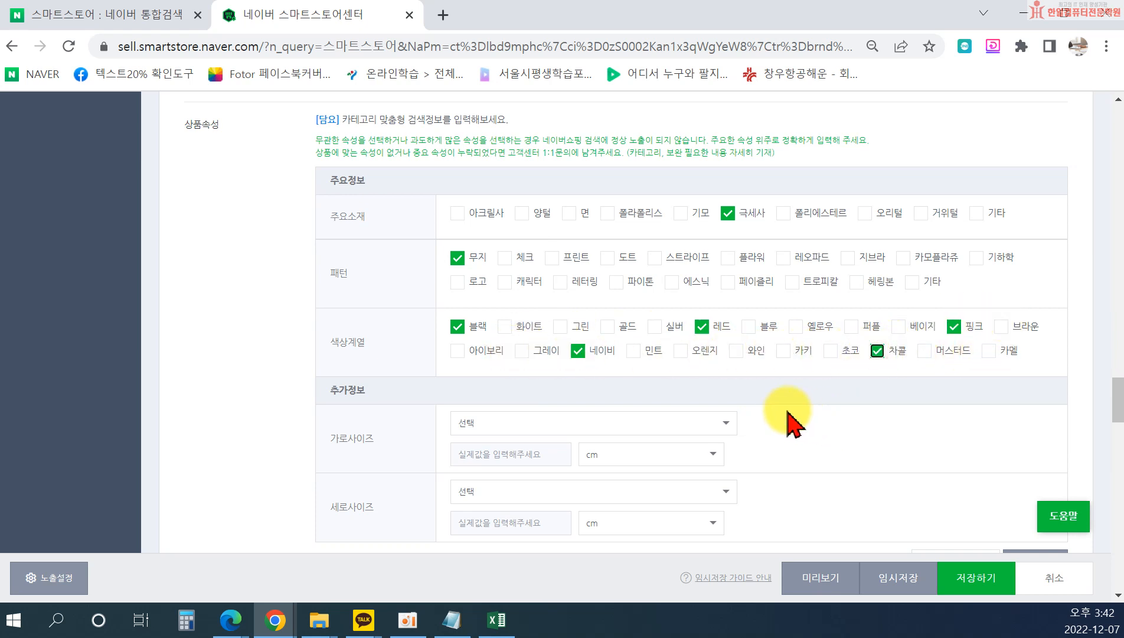
Switch to the 마진계산엑셀표 workbook in Excel, open the blanket's 도매꾹 link in Edge and maximize the browser window.
scroll(788, 413, "down", 1)
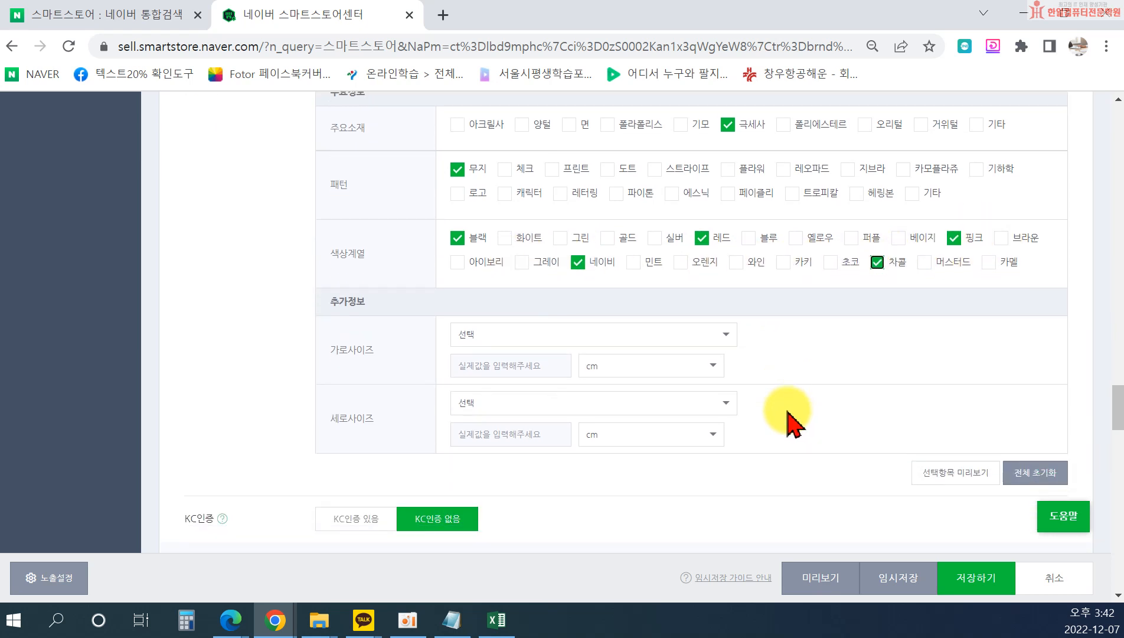
left_click(564, 331)
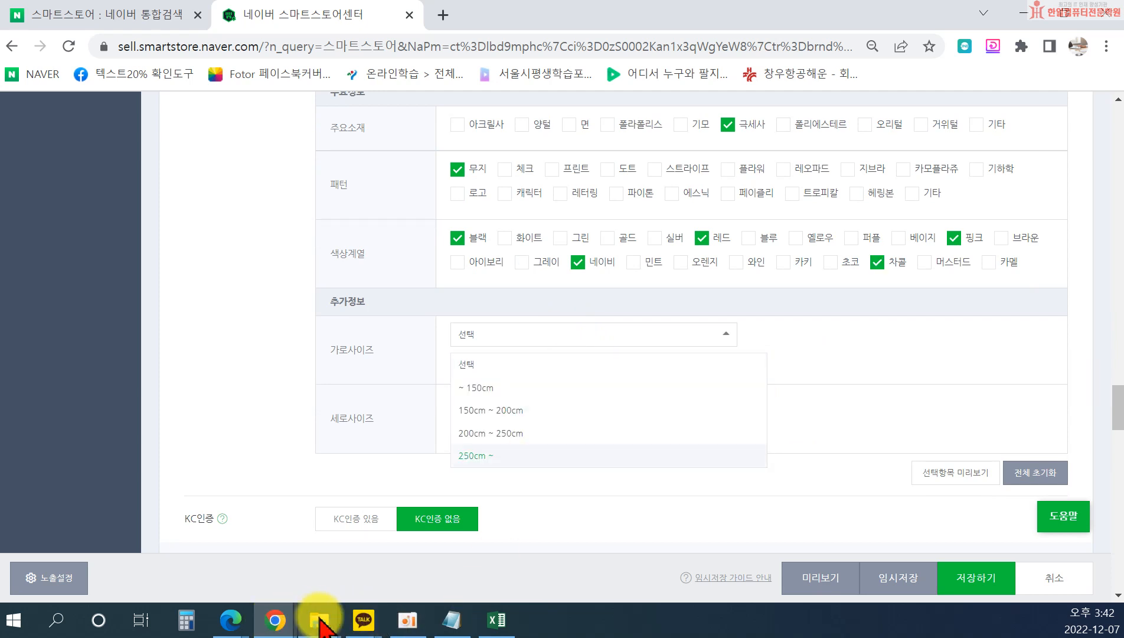
mouse_move(320, 620)
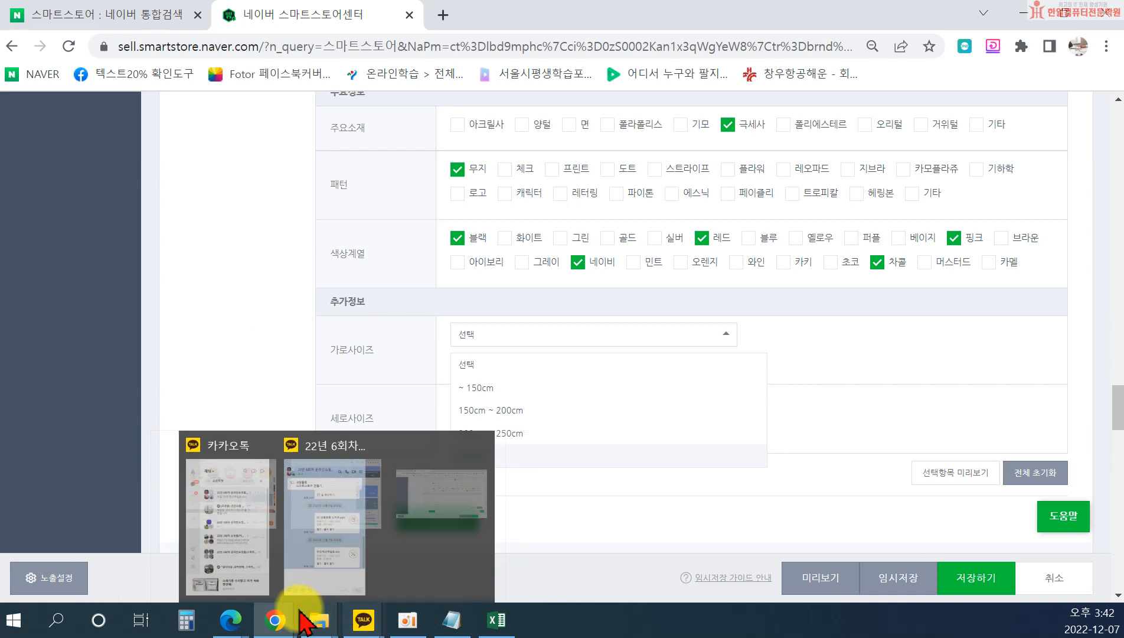
left_click(272, 614)
left_click(285, 542)
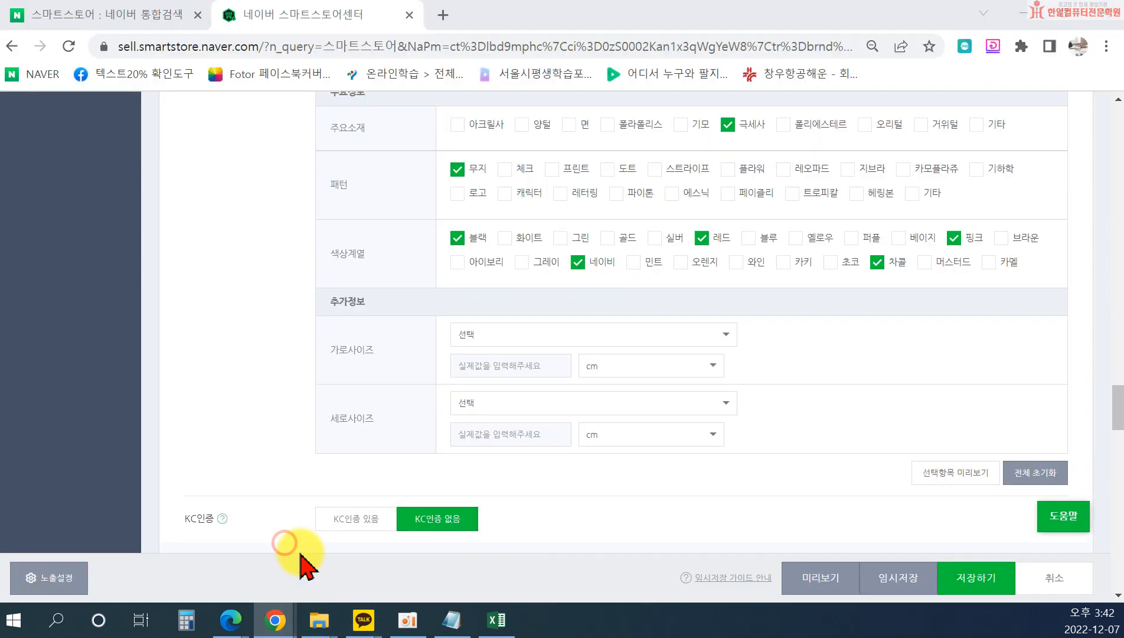
left_click(275, 627)
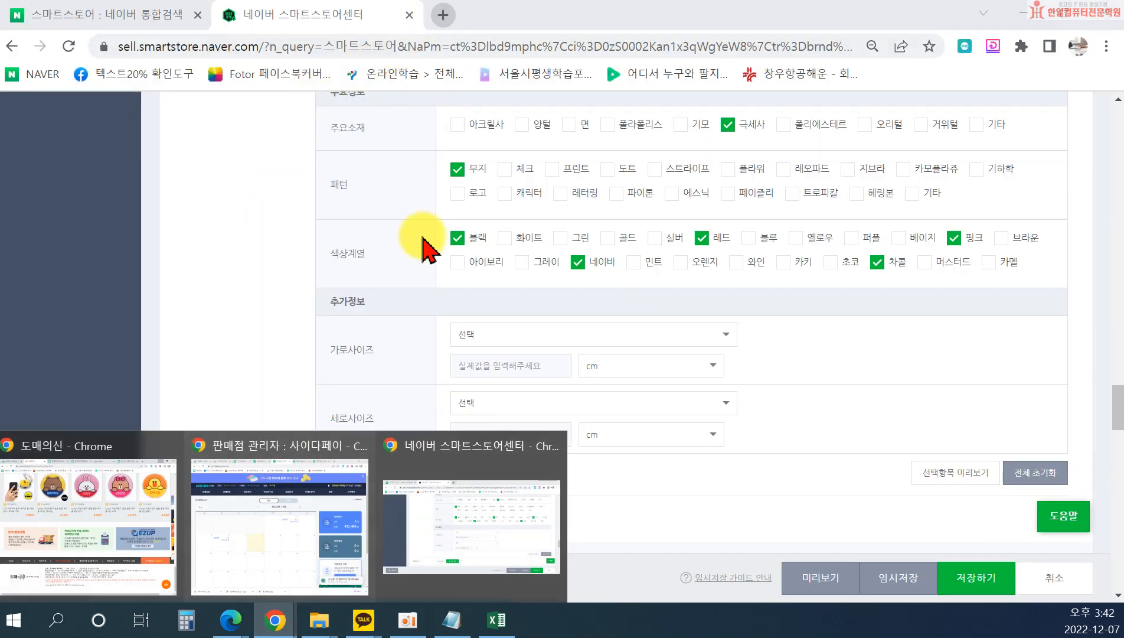
left_click(495, 620)
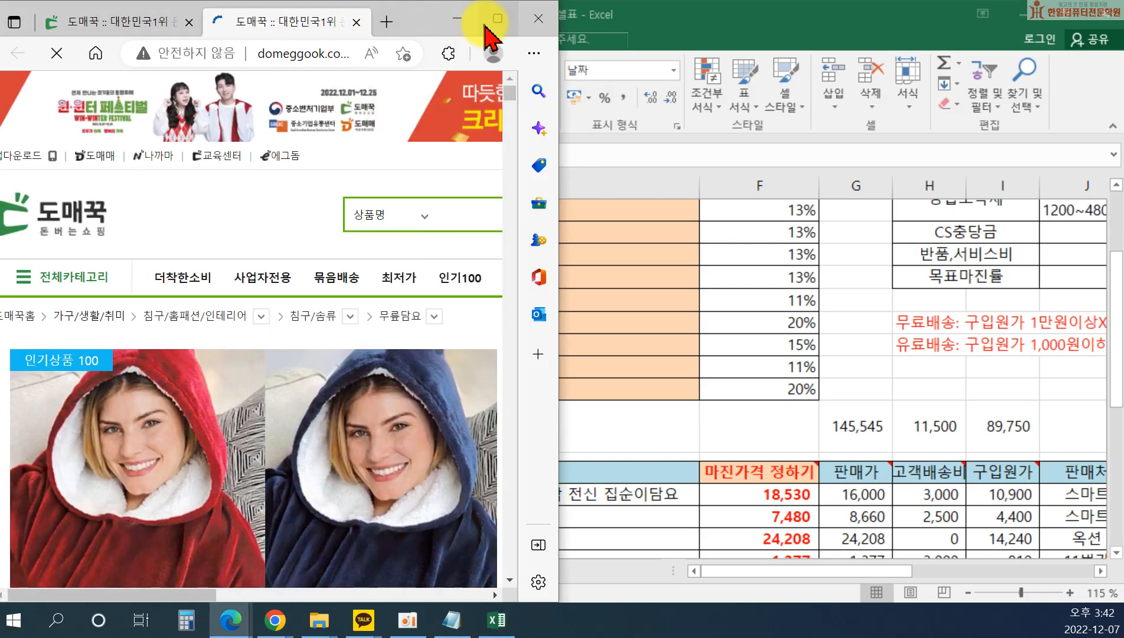
left_click(491, 19)
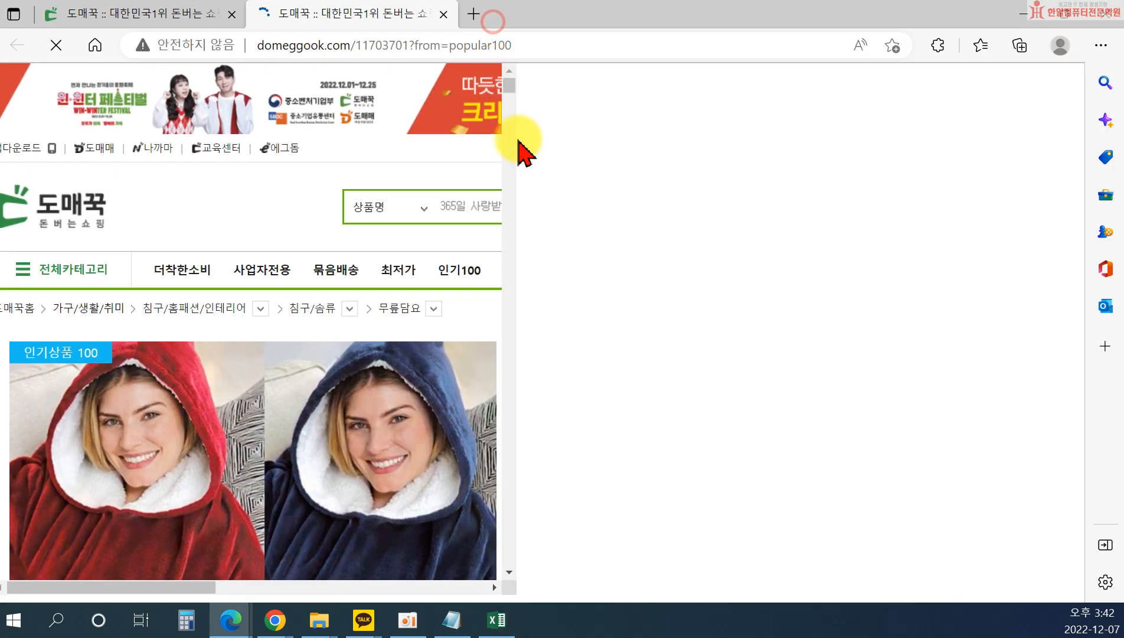
Examine the size diagram and dimension table in the blanket's 상품정보 for its shoulder width and total length.
scroll(522, 464, "down", 20)
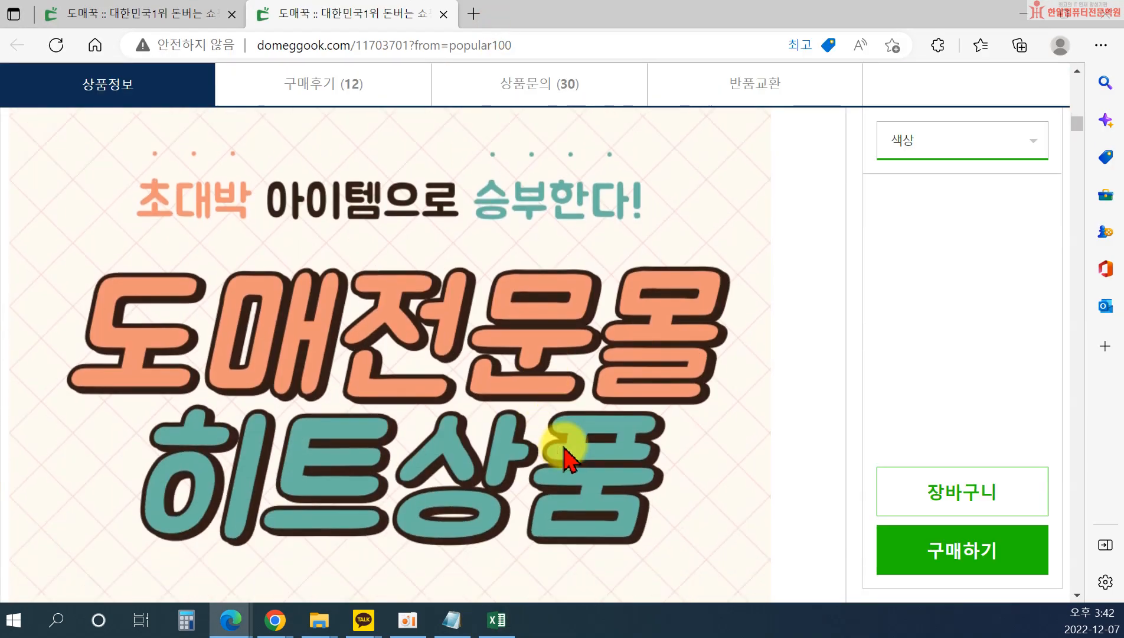
scroll(561, 458, "down", 15)
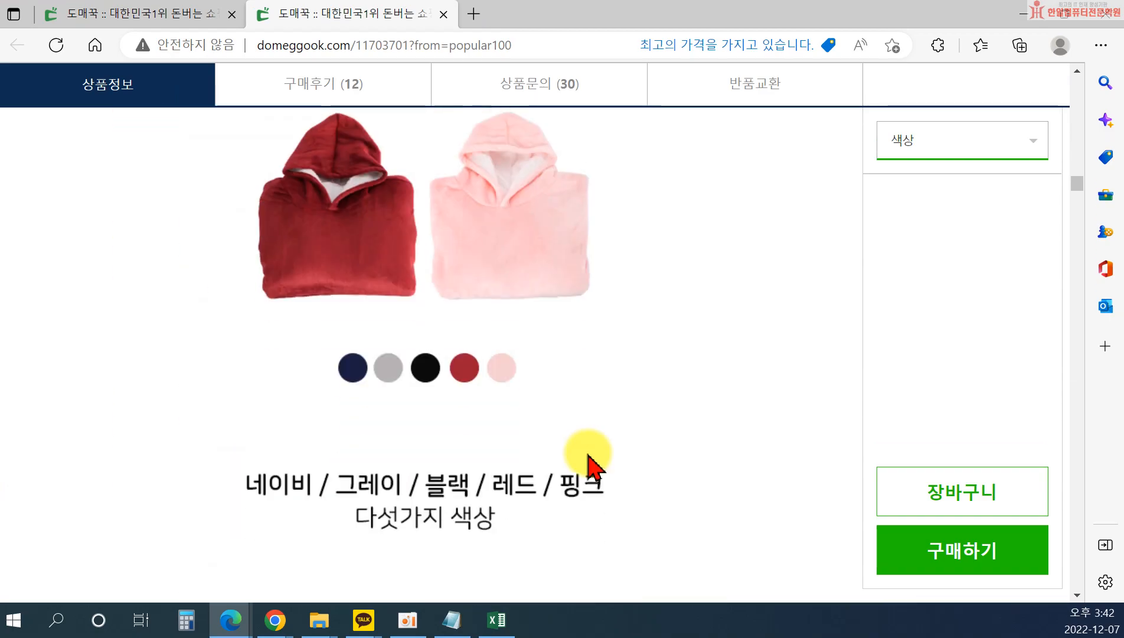
scroll(590, 467, "down", 15)
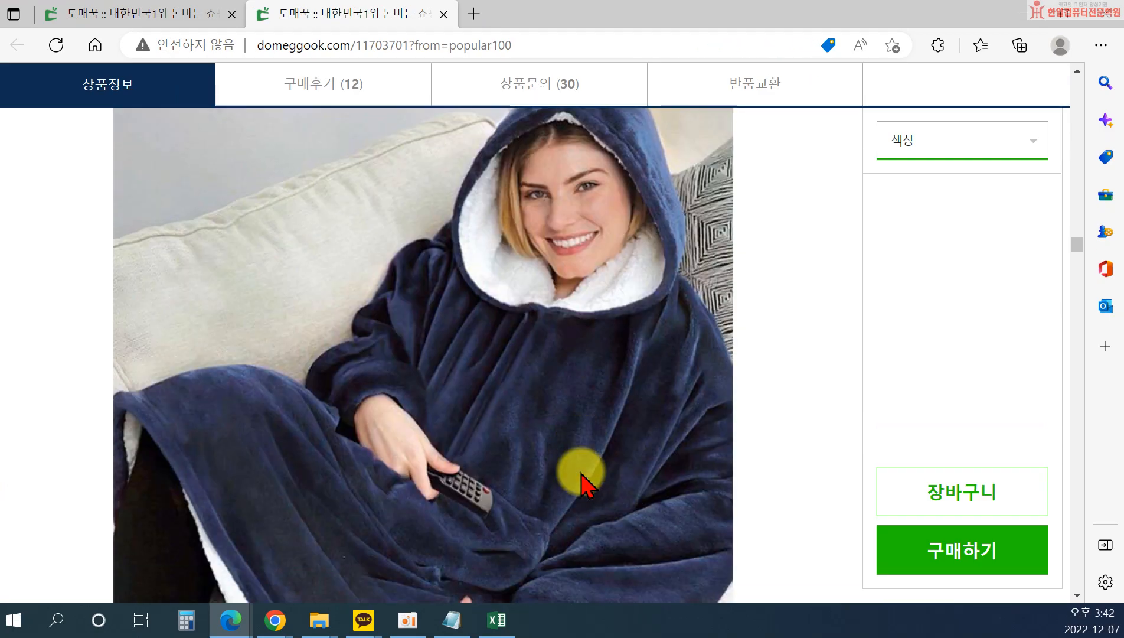
scroll(581, 484, "down", 15)
scroll(564, 524, "down", 15)
scroll(557, 498, "up", 8)
scroll(561, 498, "down", 3)
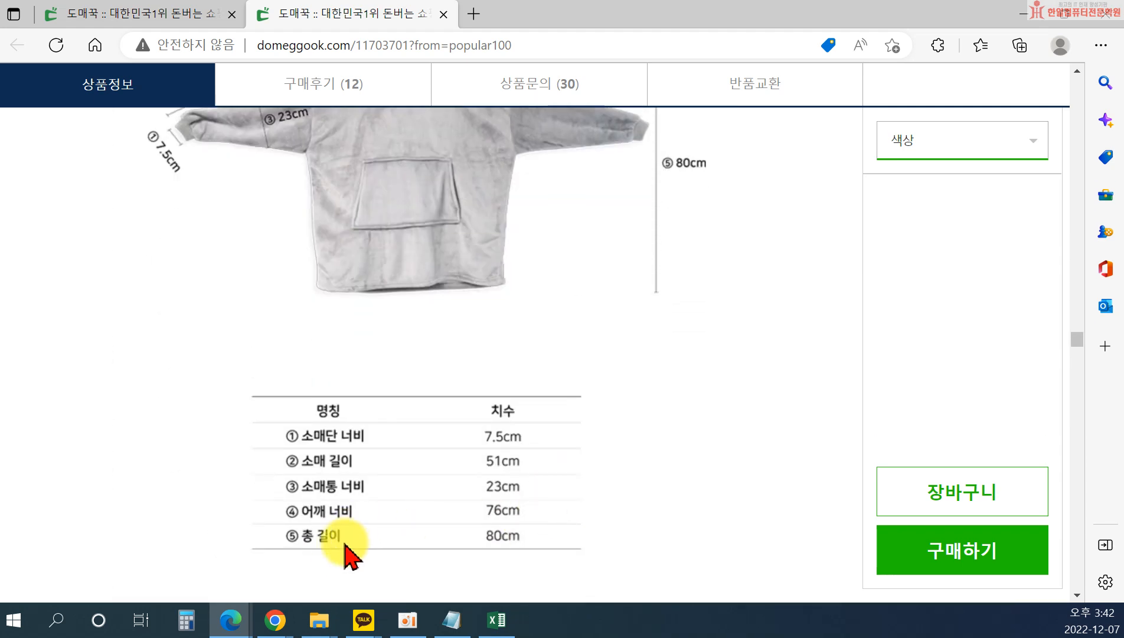
scroll(372, 478, "up", 2)
scroll(319, 282, "up", 2)
scroll(630, 393, "down", 4)
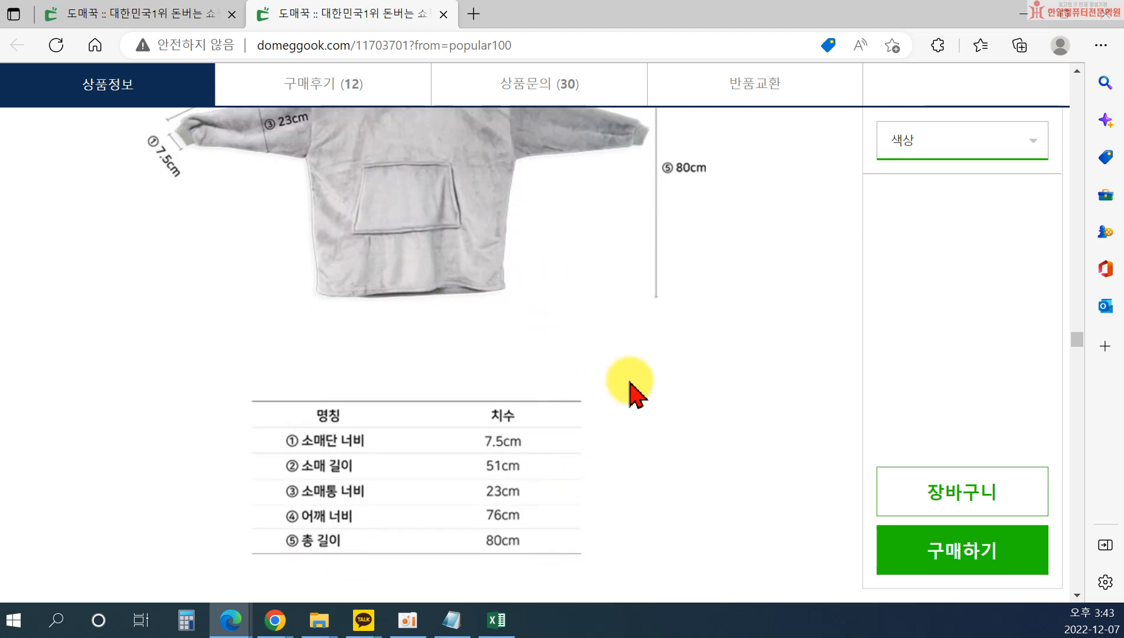
scroll(630, 393, "up", 4)
Return to the Smart Store product form in Chrome and set 가로사이즈 to ~ 150cm, 76 cm and 세로사이즈 to ~ 150cm, 80 cm.
left_click(1024, 14)
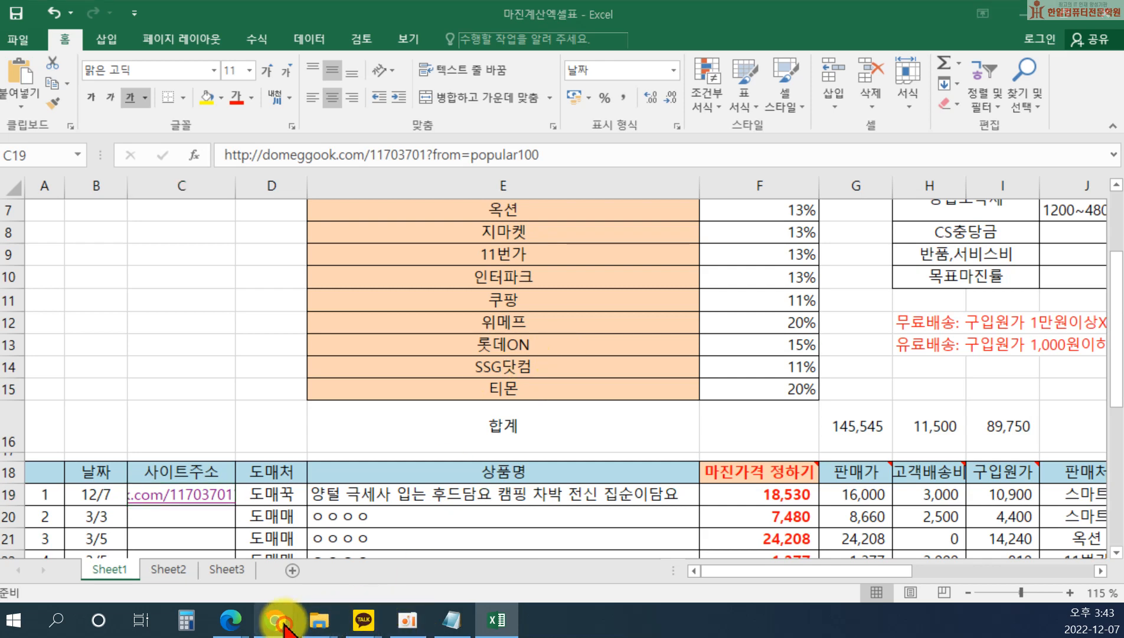
mouse_move(275, 620)
left_click(425, 534)
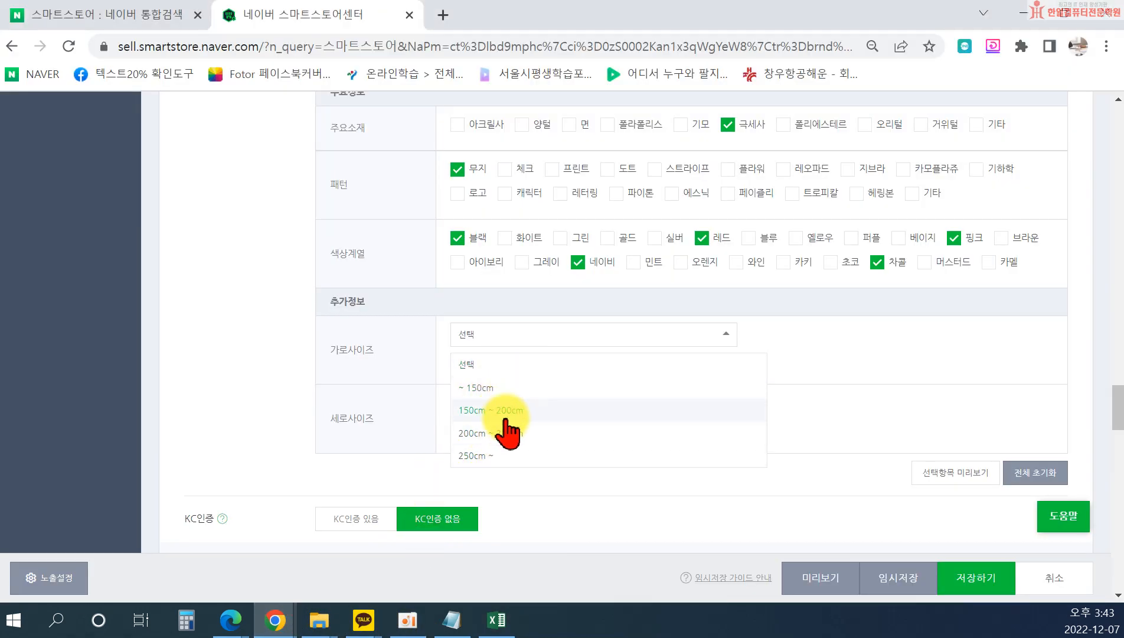
left_click(539, 387)
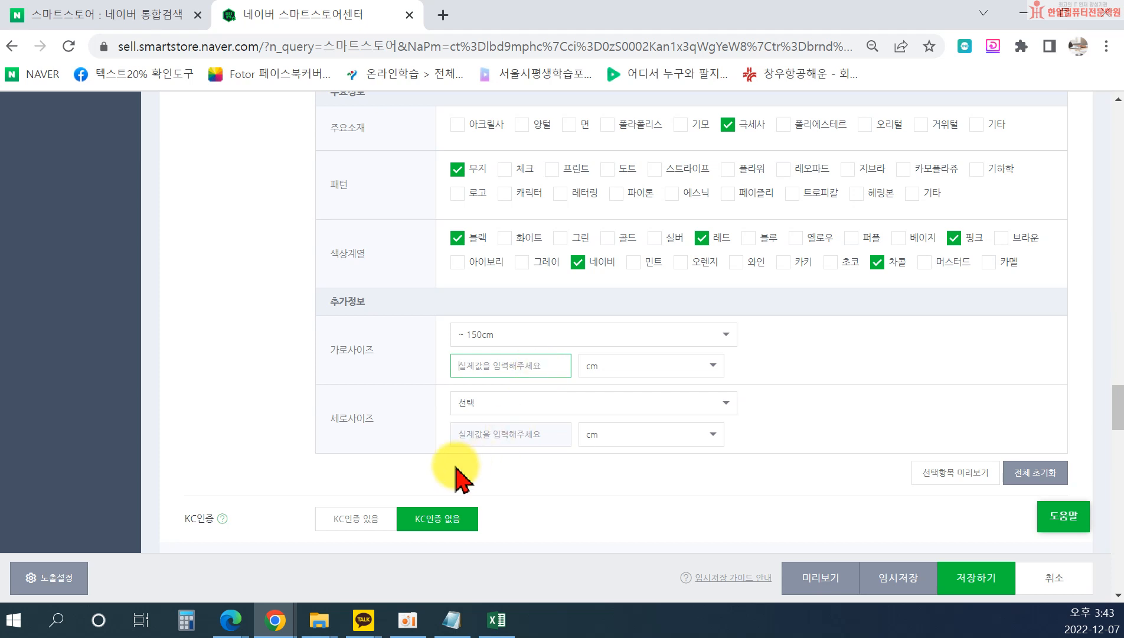
left_click(495, 406)
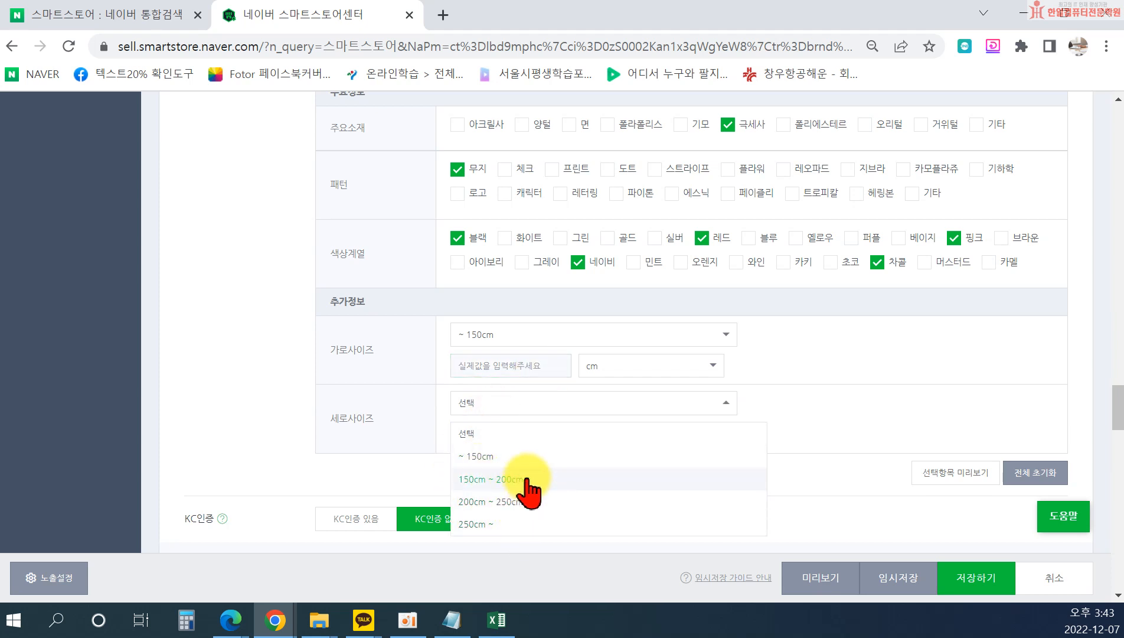
left_click(521, 456)
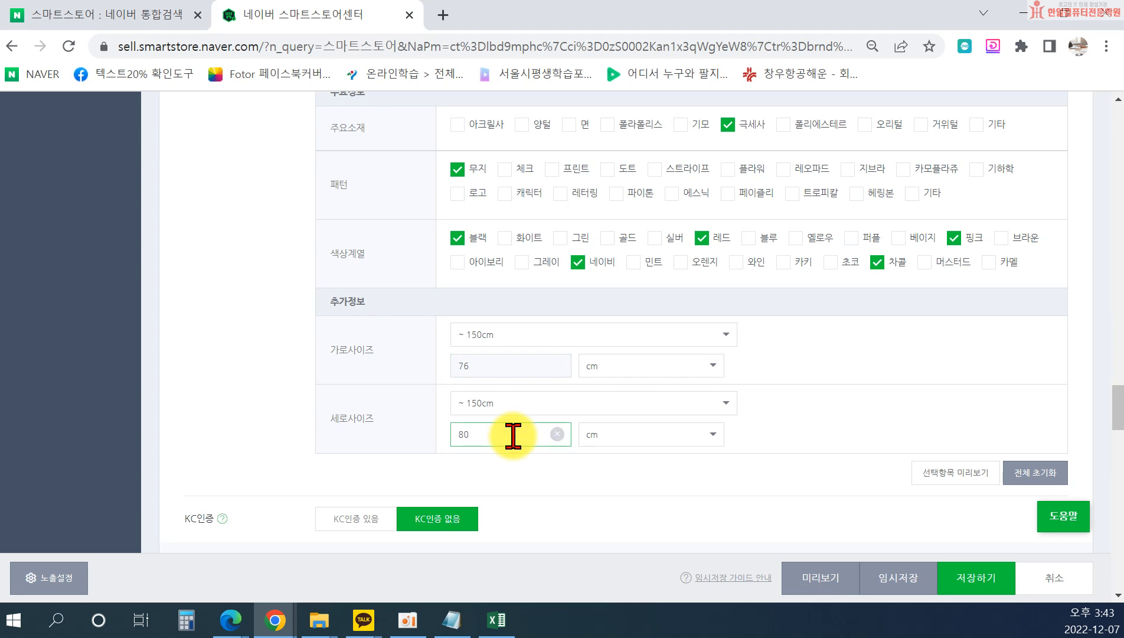
left_click(595, 474)
scroll(594, 473, "down", 2)
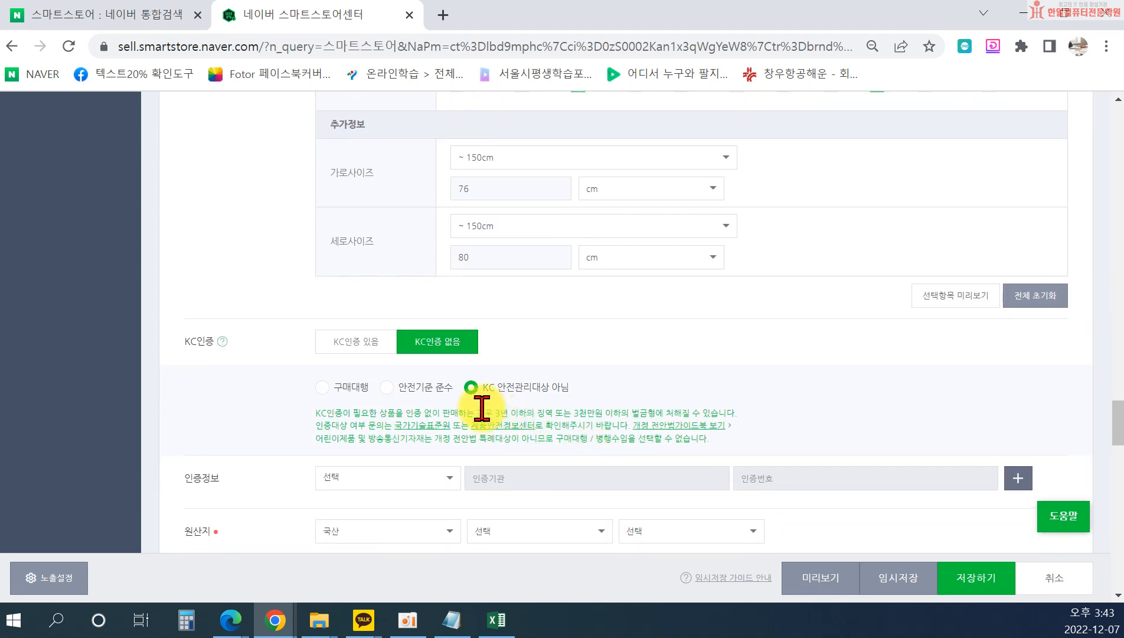
scroll(455, 383, "down", 2)
scroll(366, 469, "down", 3)
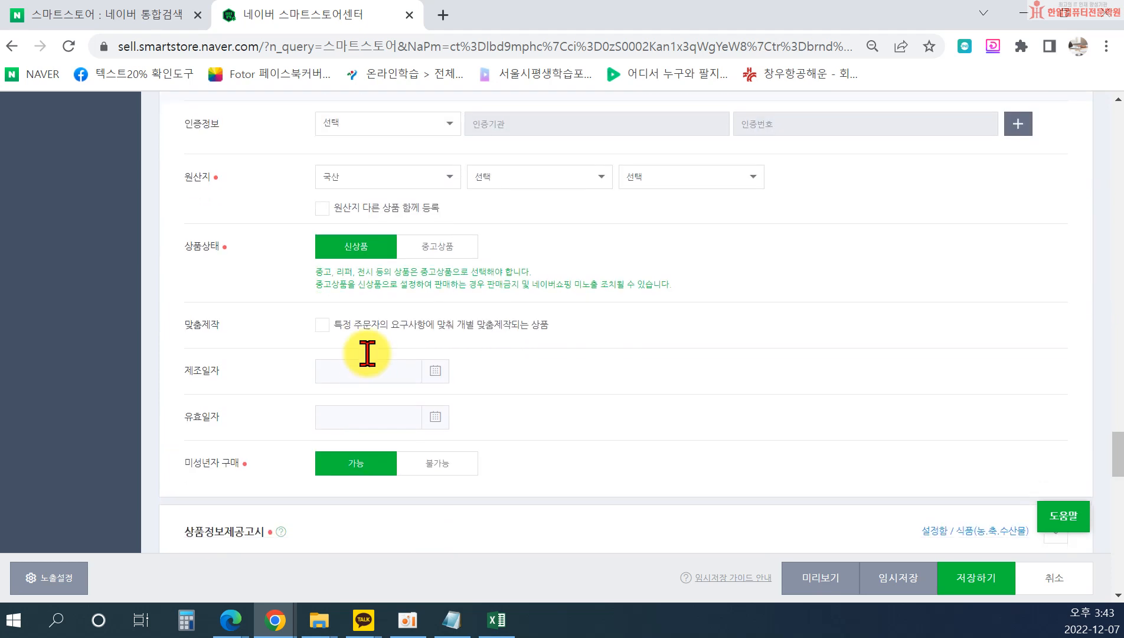
left_click(511, 178)
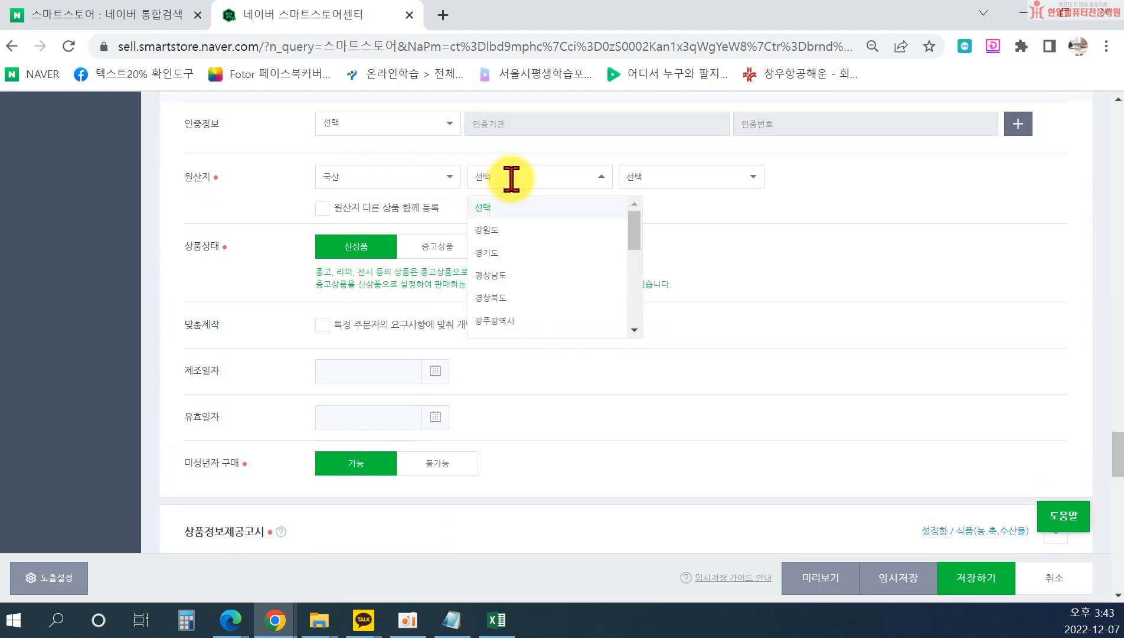
left_click(511, 177)
In 상품정보제공고시, set 상품군 to 기타 재화 and fill every field using 상품상세 참조로 전체 입력.
scroll(555, 378, "down", 3)
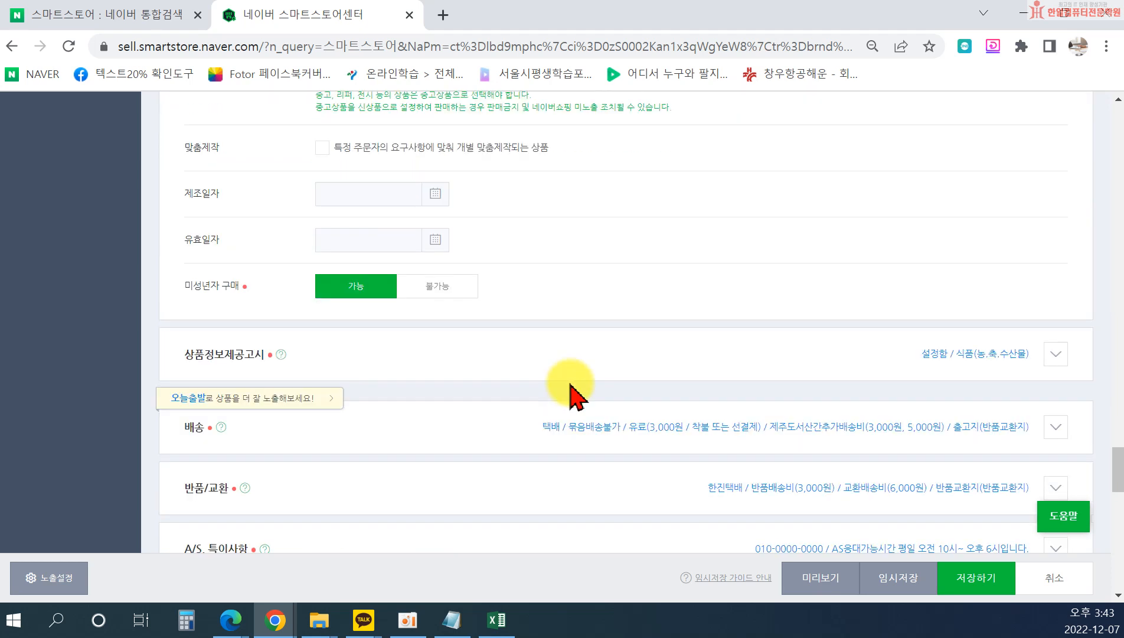
left_click(1055, 354)
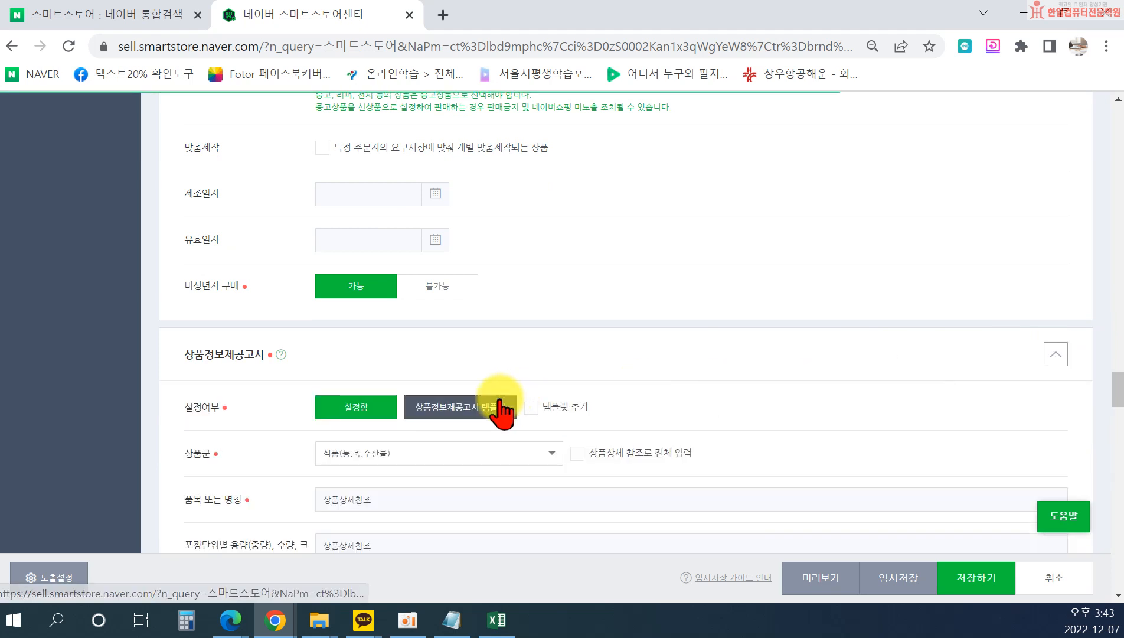
scroll(496, 407, "down", 3)
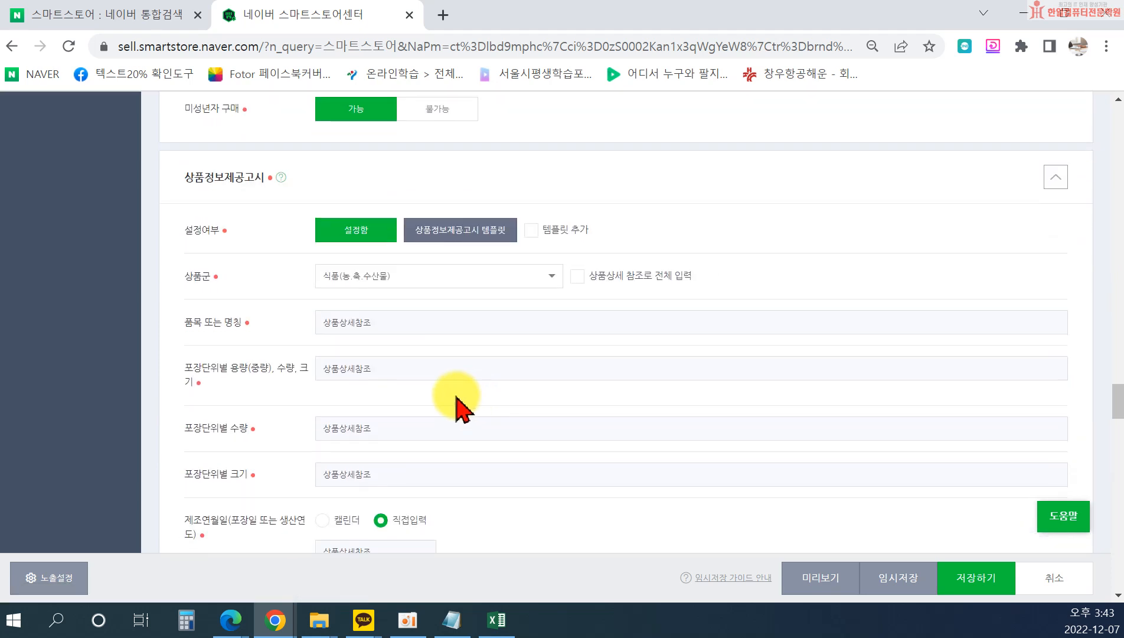
left_click(412, 278)
scroll(404, 378, "up", 3)
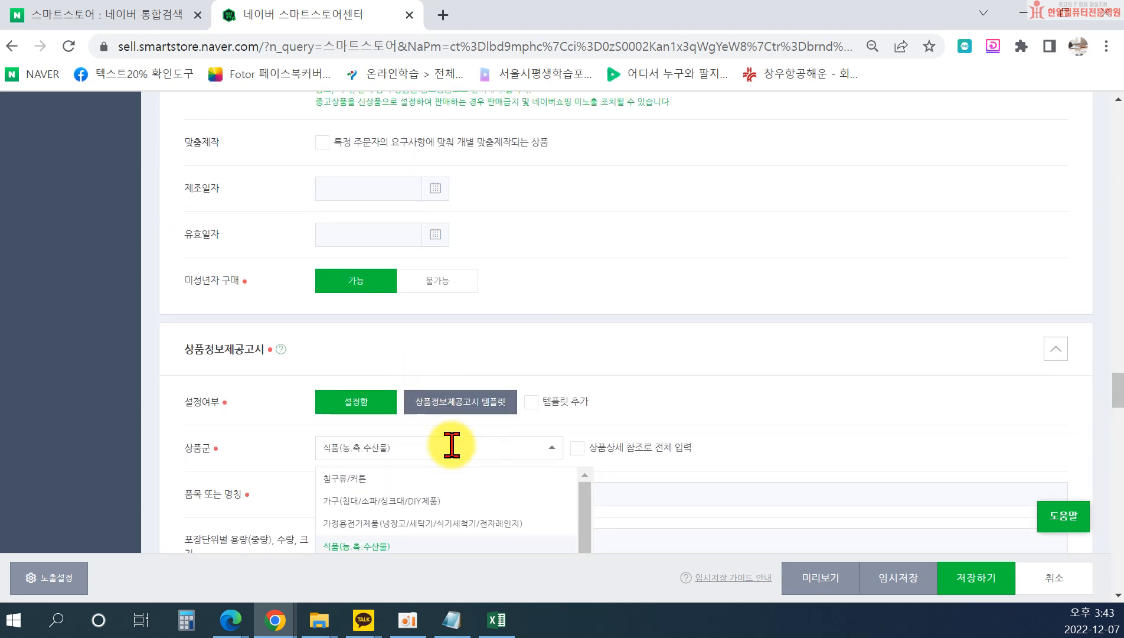
scroll(608, 416, "down", 3)
left_click(588, 418)
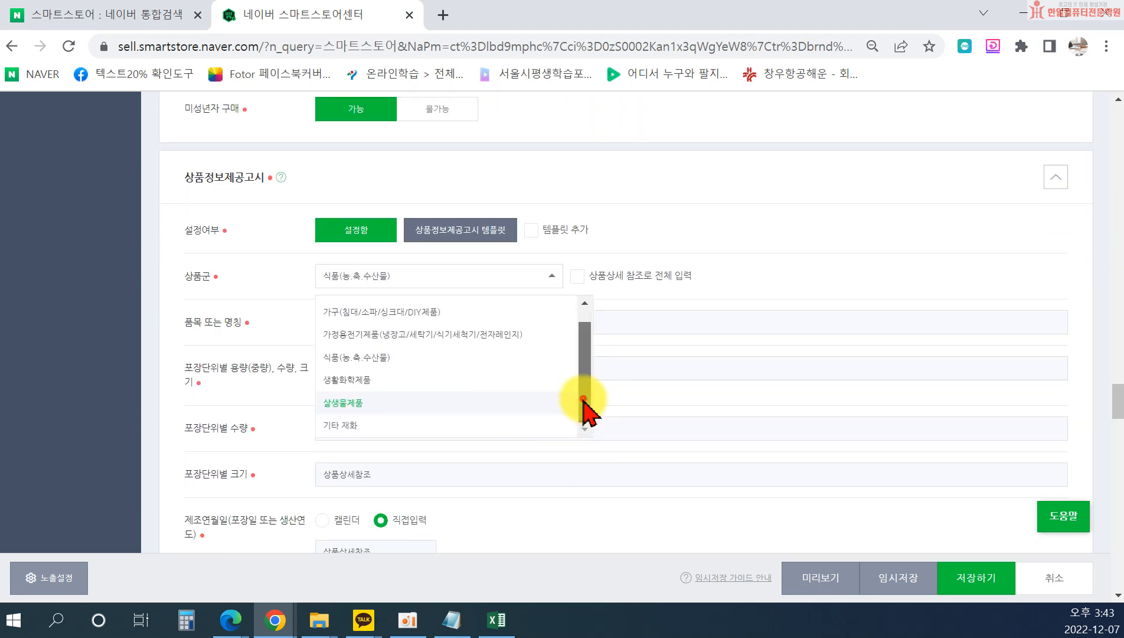
scroll(591, 378, "up", 1)
scroll(372, 372, "down", 4)
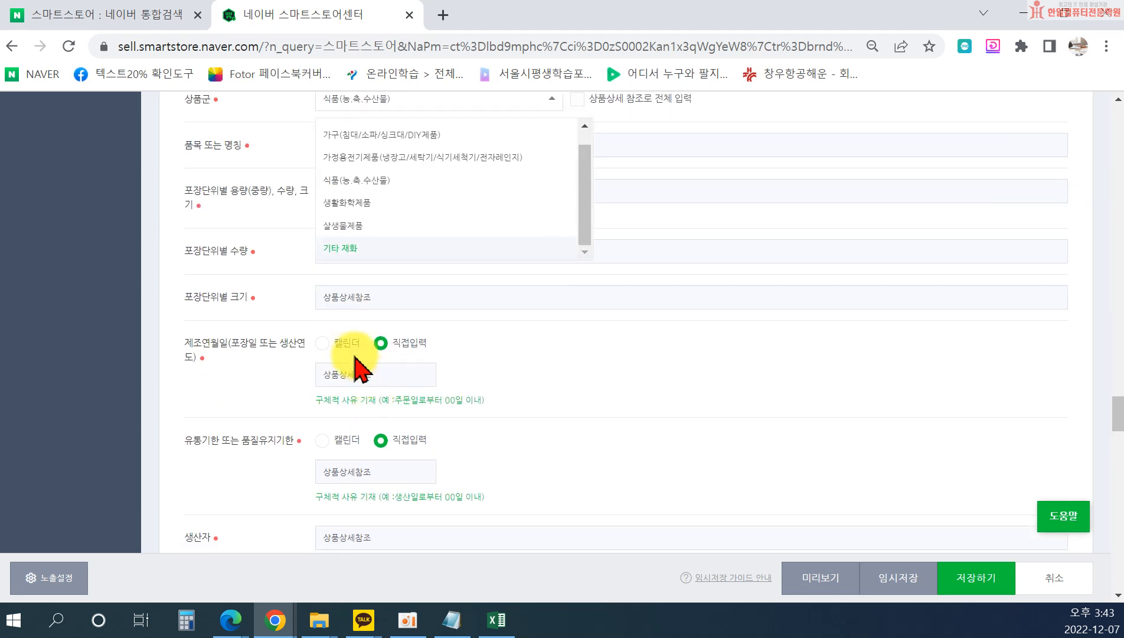
left_click(345, 248)
scroll(564, 314, "up", 5)
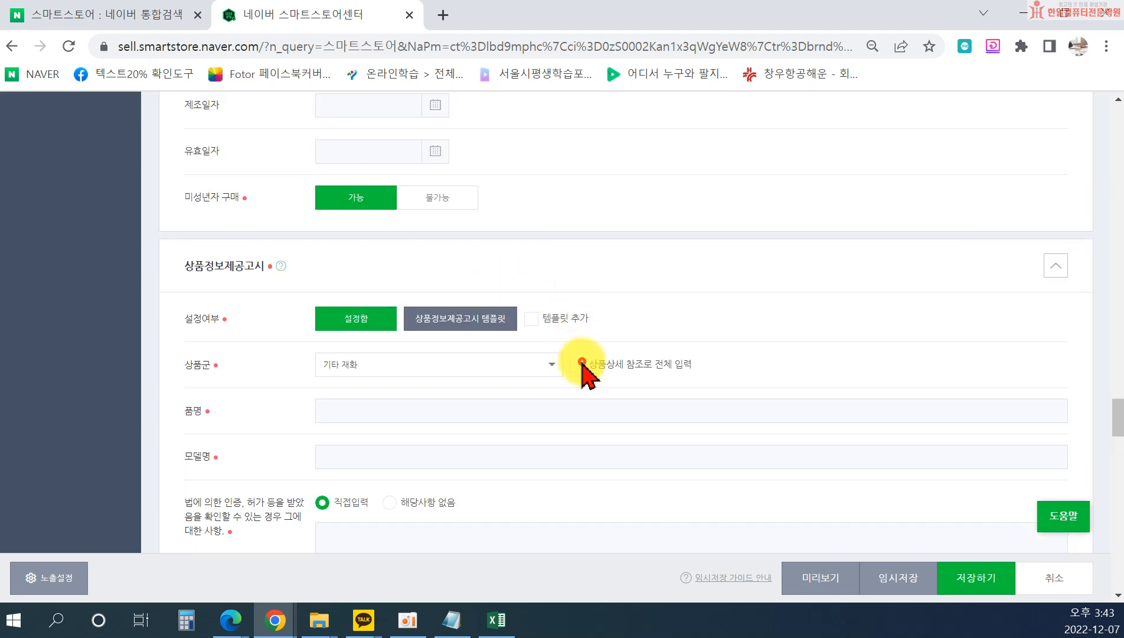
scroll(593, 390, "down", 10)
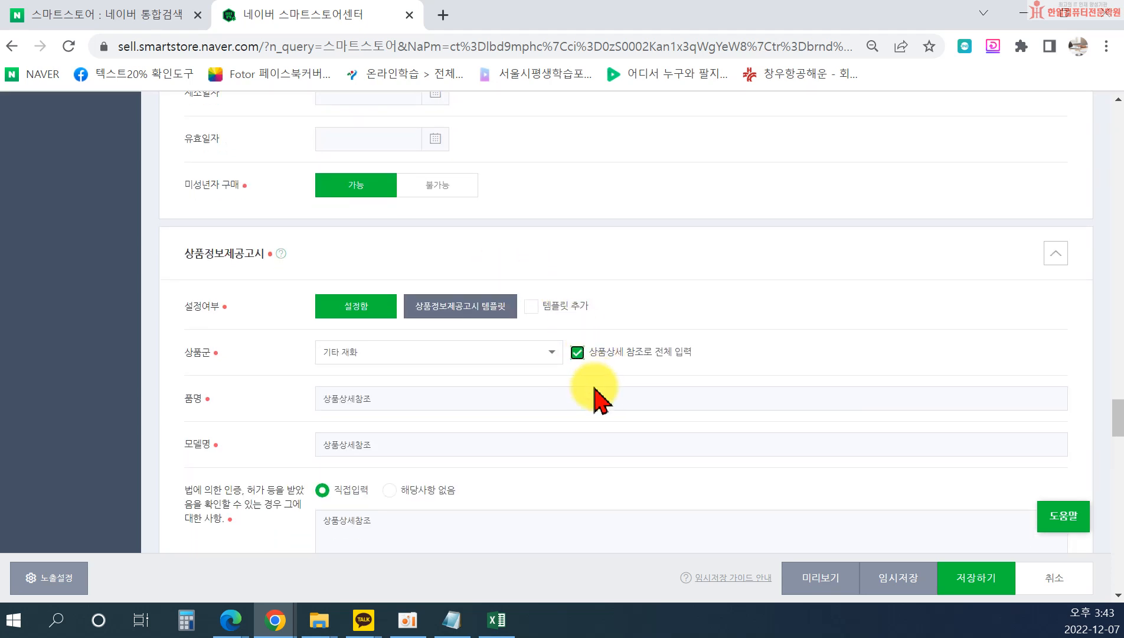
In 구매/혜택 조건, enable the 포인트 option 상품리뷰 작성시 지급.
scroll(593, 392, "down", 12)
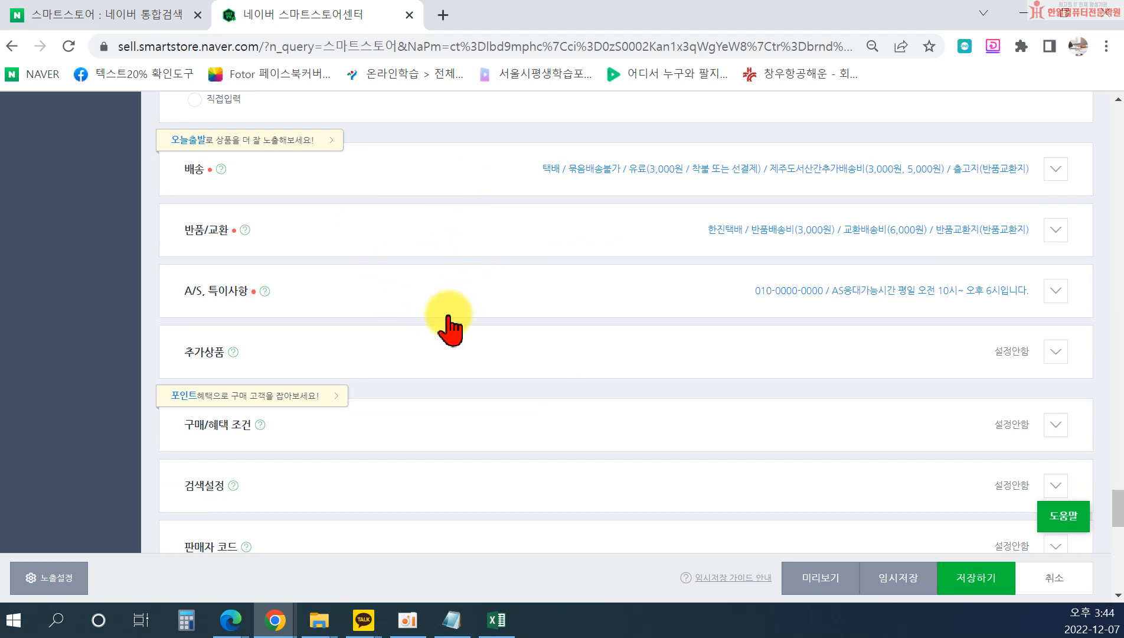
scroll(463, 375, "down", 1)
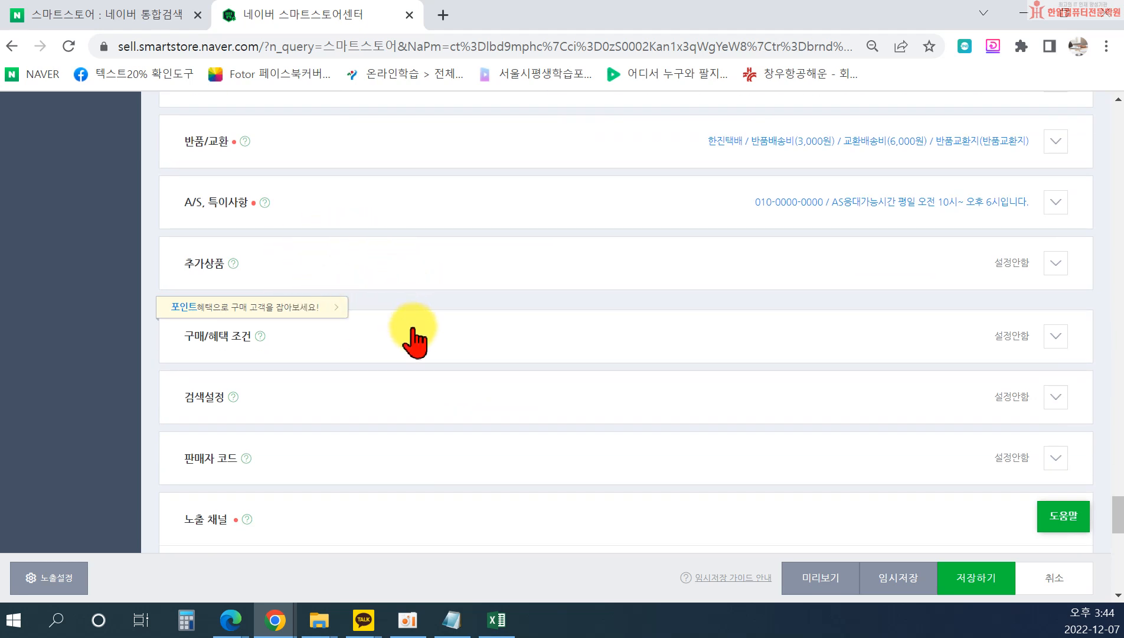
left_click(1057, 338)
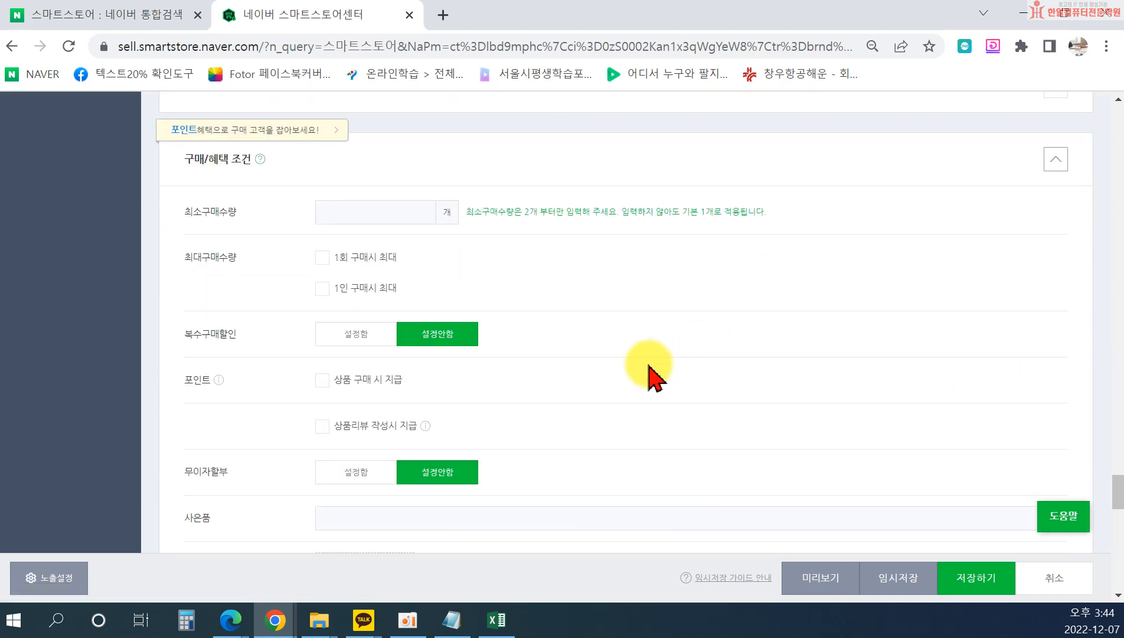
scroll(620, 390, "down", 1)
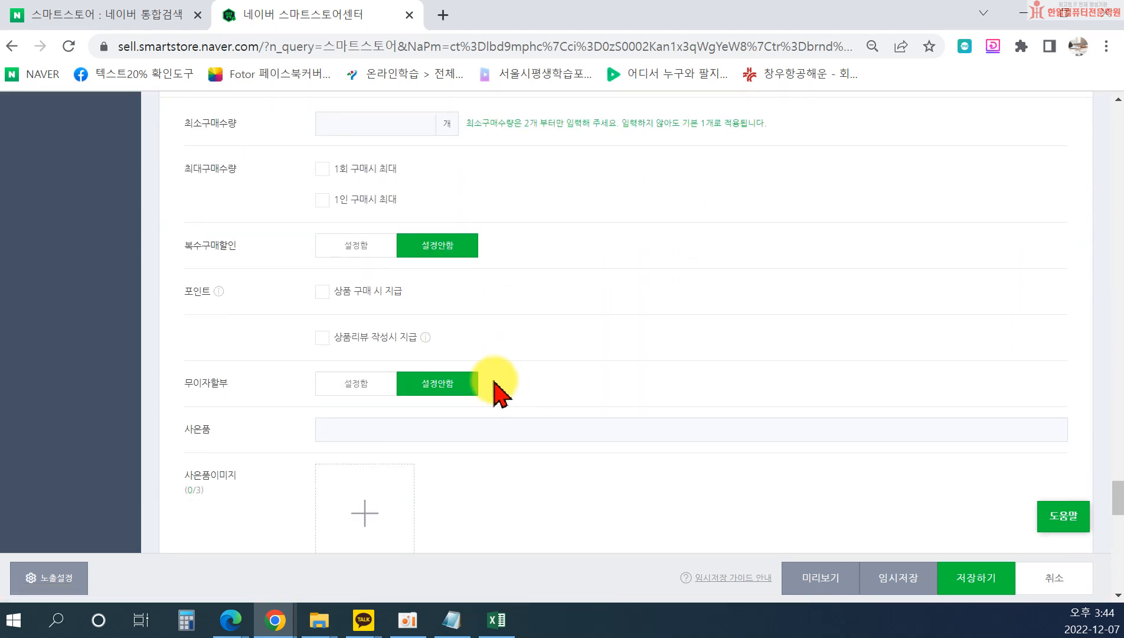
left_click(321, 337)
Set review points to 10원 for text and 50원 for 포토/동영상, with the same amounts for the 한달사용 reviews.
scroll(371, 377, "down", 1)
left_click(370, 345)
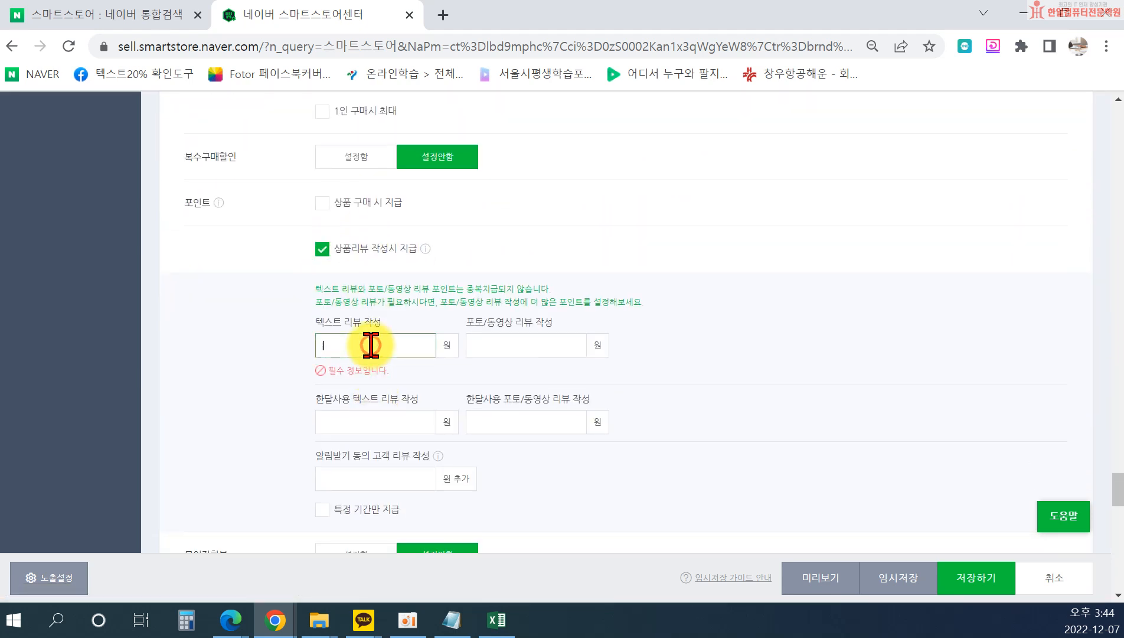
type("10")
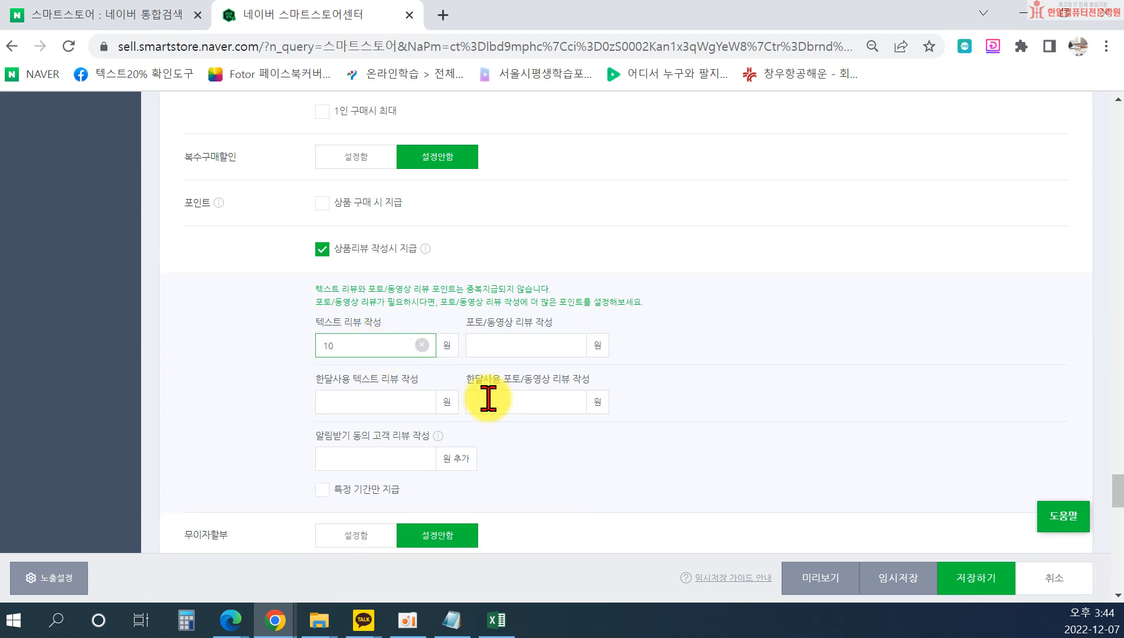
left_click(495, 351)
type("50")
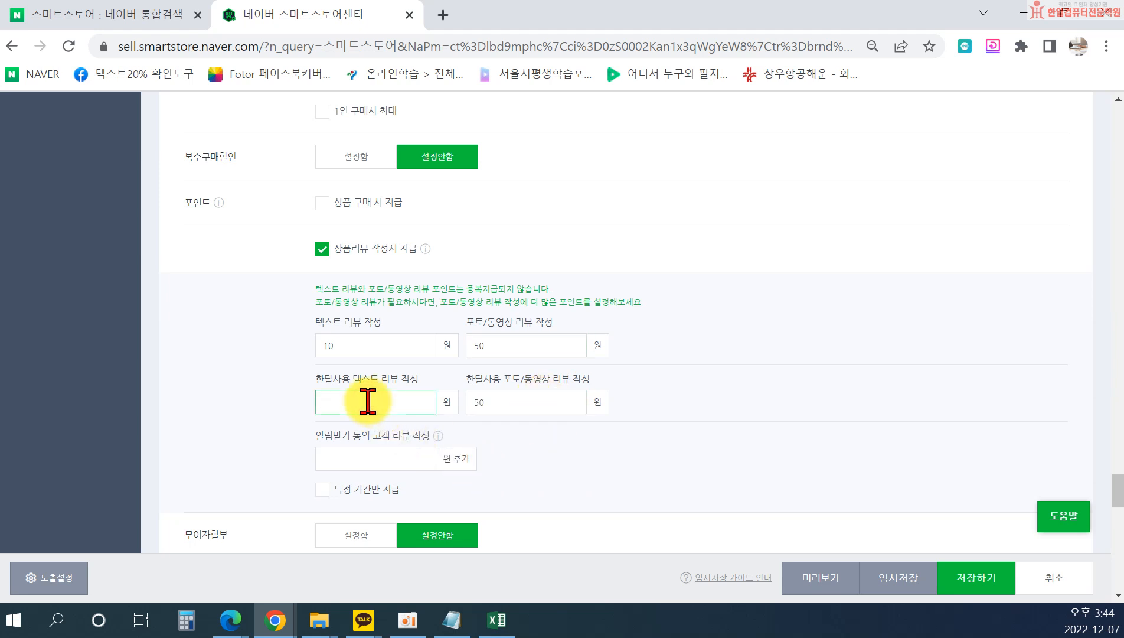
scroll(598, 467, "down", 3)
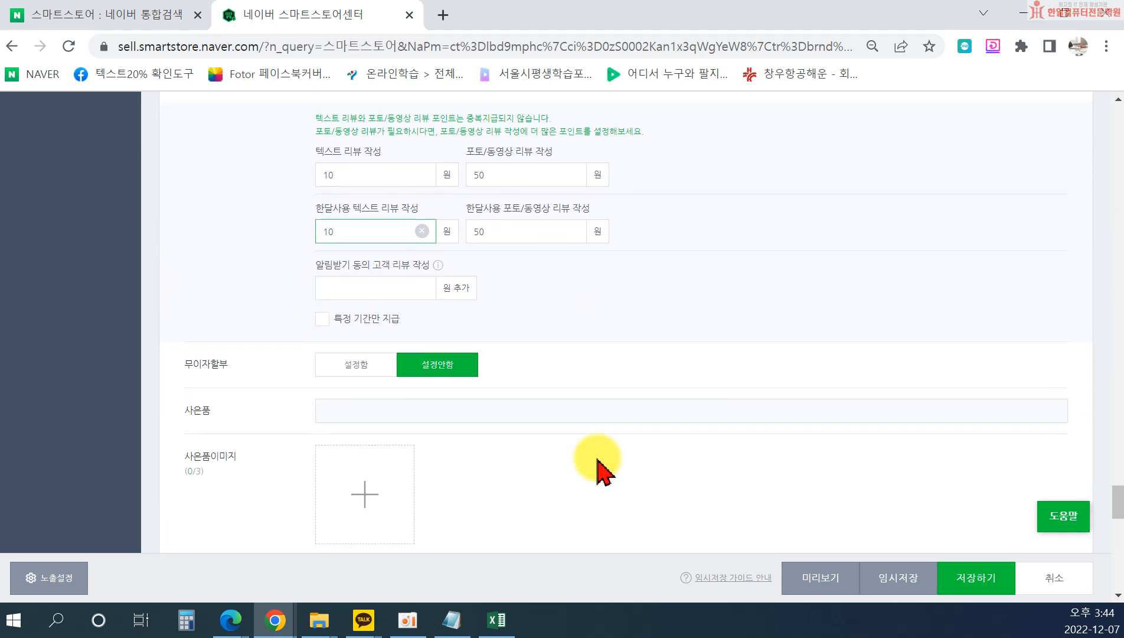
In 검색설정, add the suggested tags 모던심플, 겨울, 커플, 30대, 20대 and 10대.
scroll(598, 467, "down", 5)
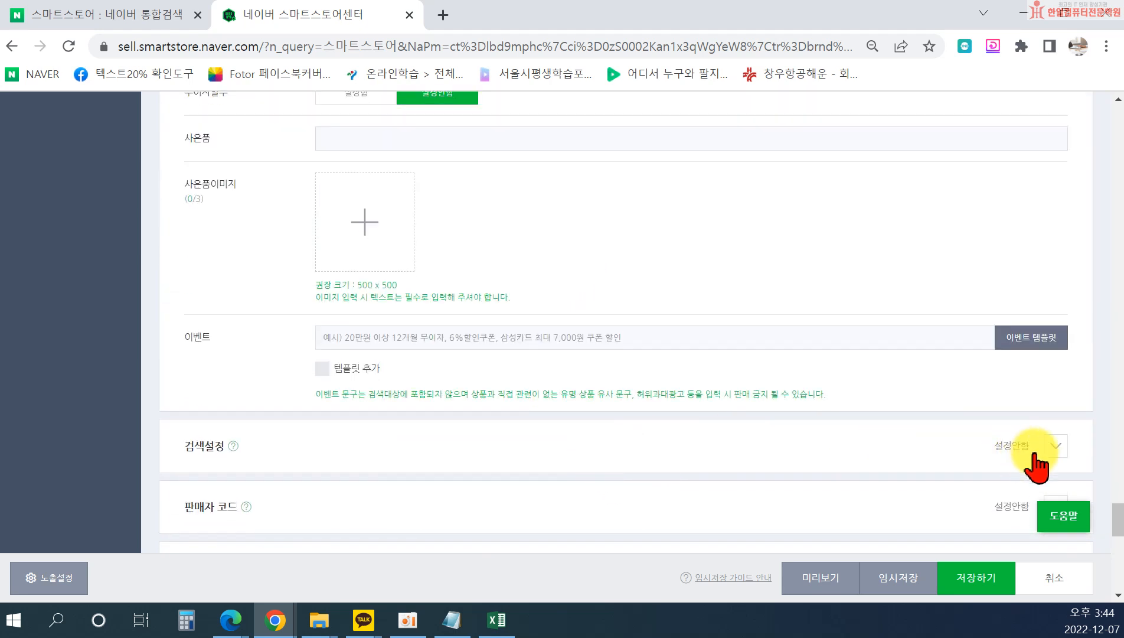
left_click(1050, 447)
scroll(635, 472, "down", 4)
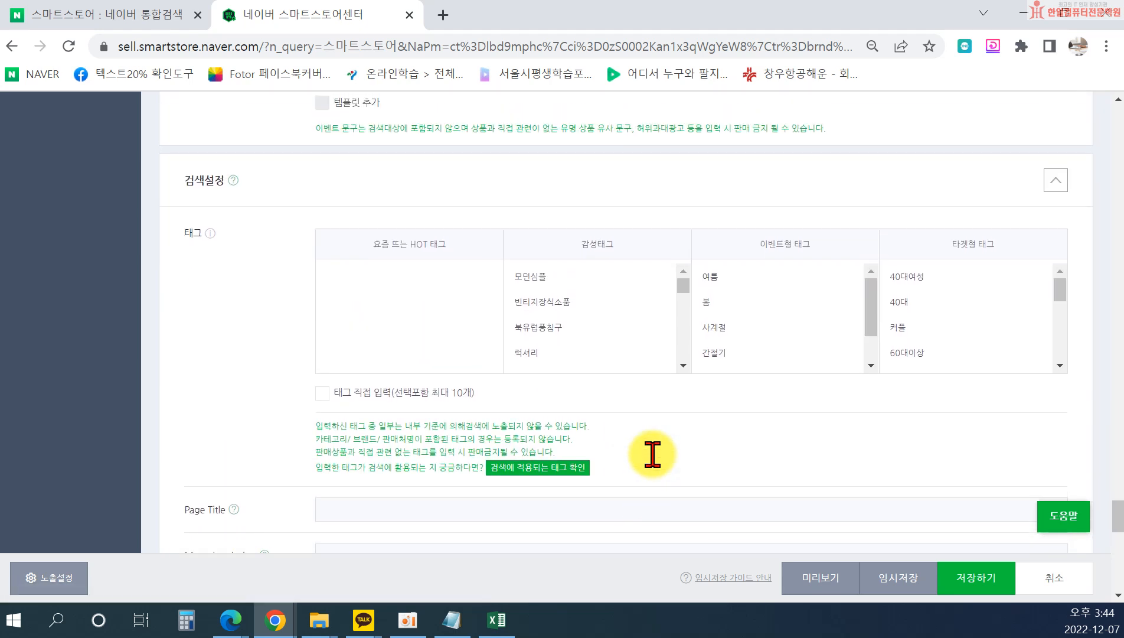
left_click(530, 277)
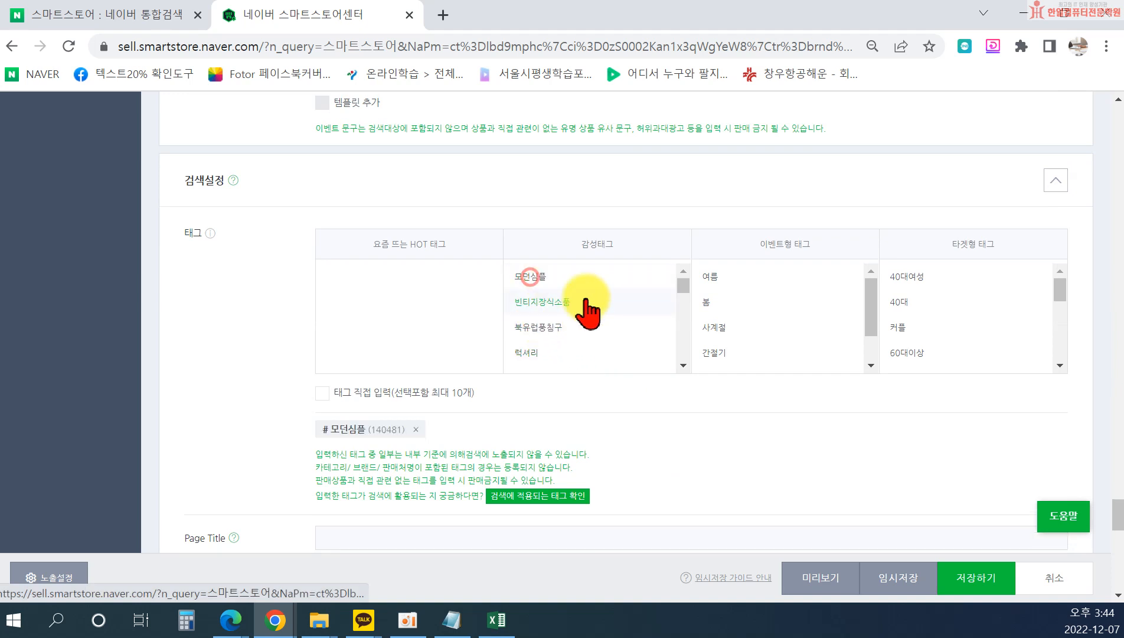
left_click(727, 361)
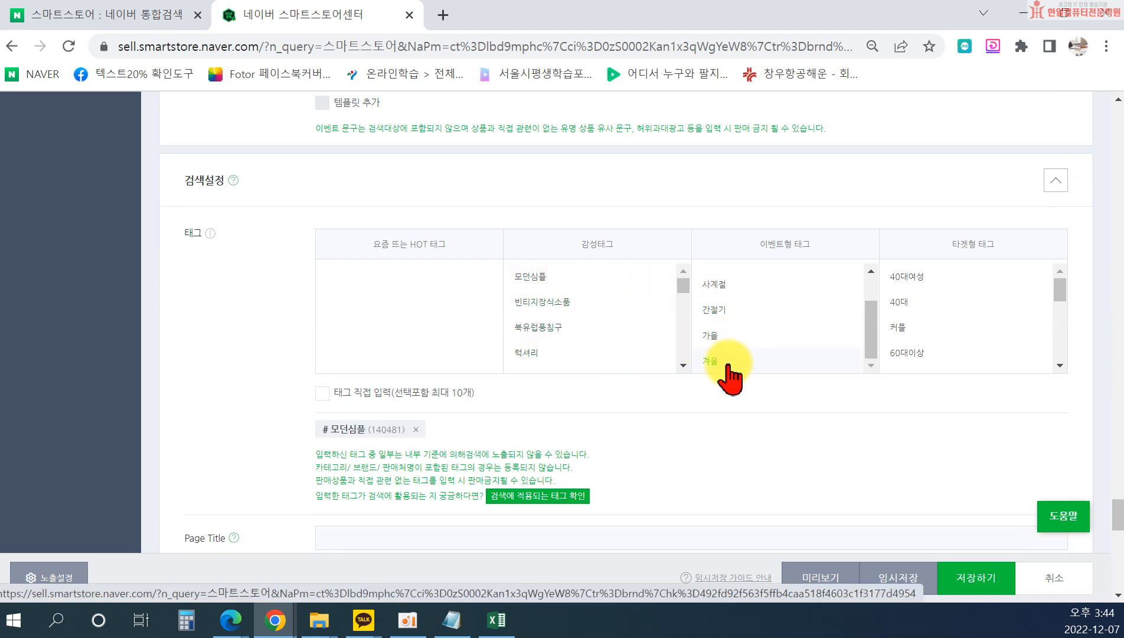
left_click(904, 327)
left_click(918, 290)
scroll(921, 295, "up", 2)
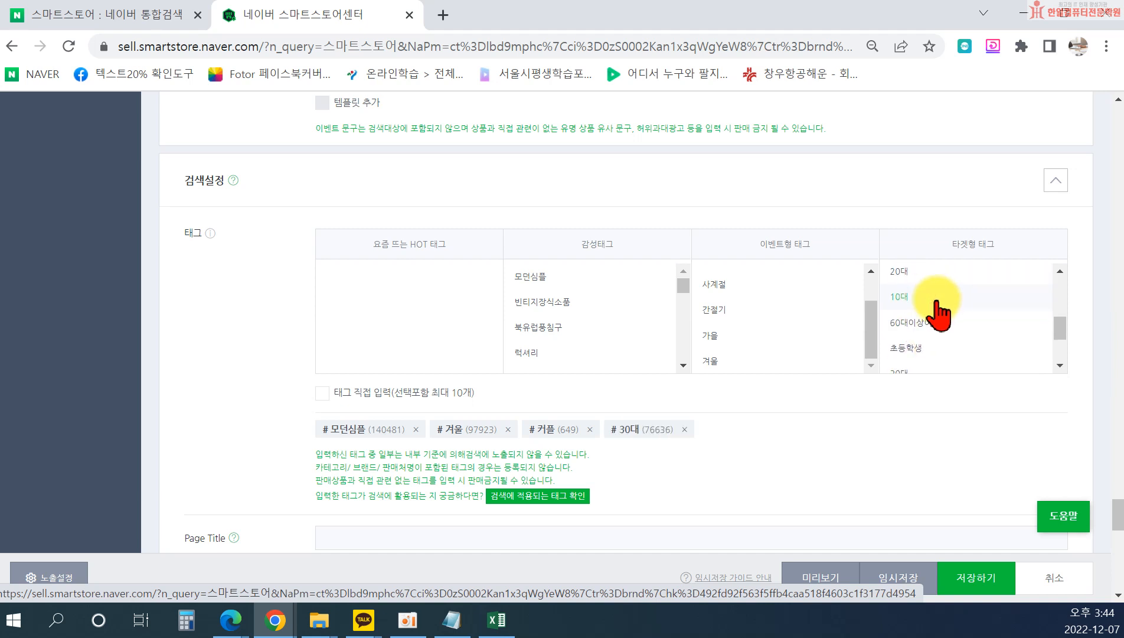
left_click(902, 298)
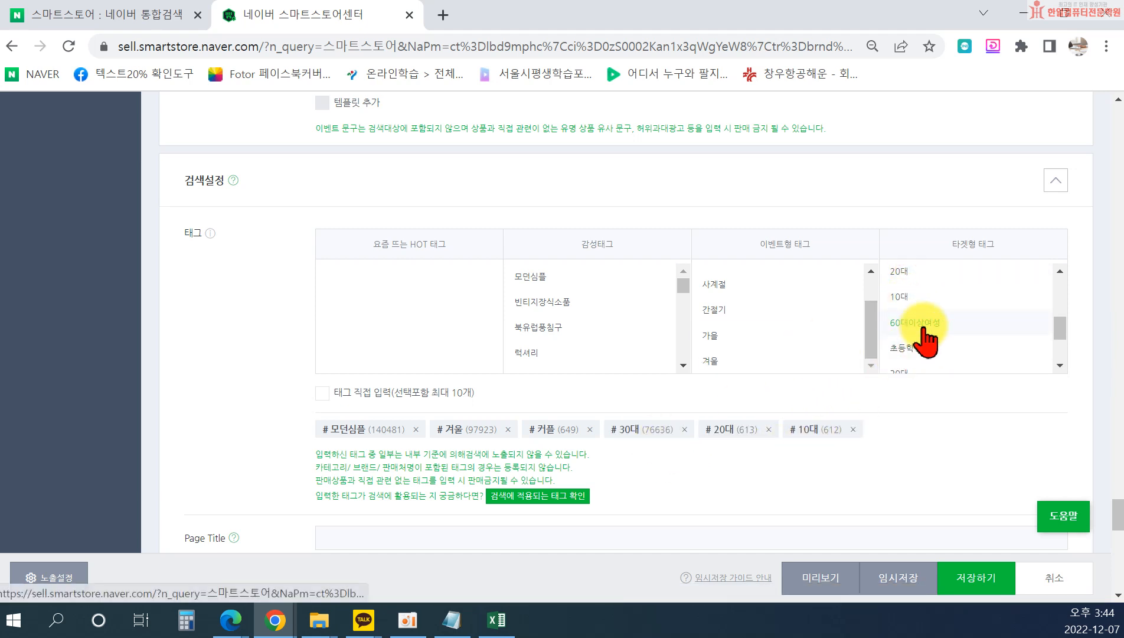
Look through the remaining suggested tags and add 포근 from 감성태그.
scroll(924, 339, "down", 2)
scroll(735, 336, "down", 5)
scroll(742, 277, "up", 6)
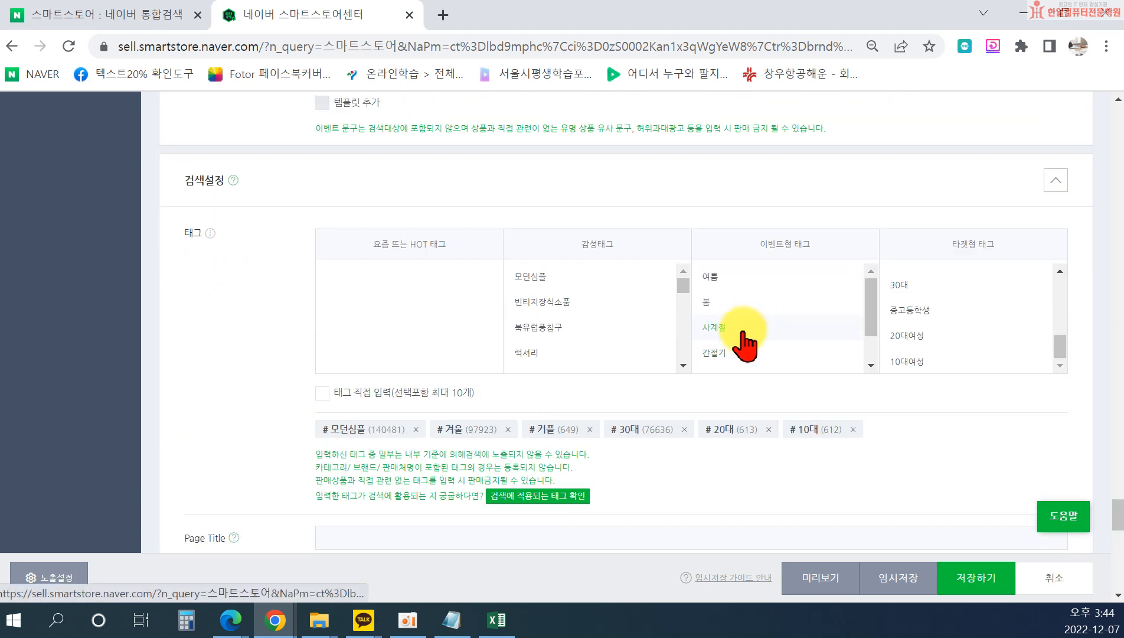
scroll(744, 343, "up", 3)
scroll(557, 460, "down", 2)
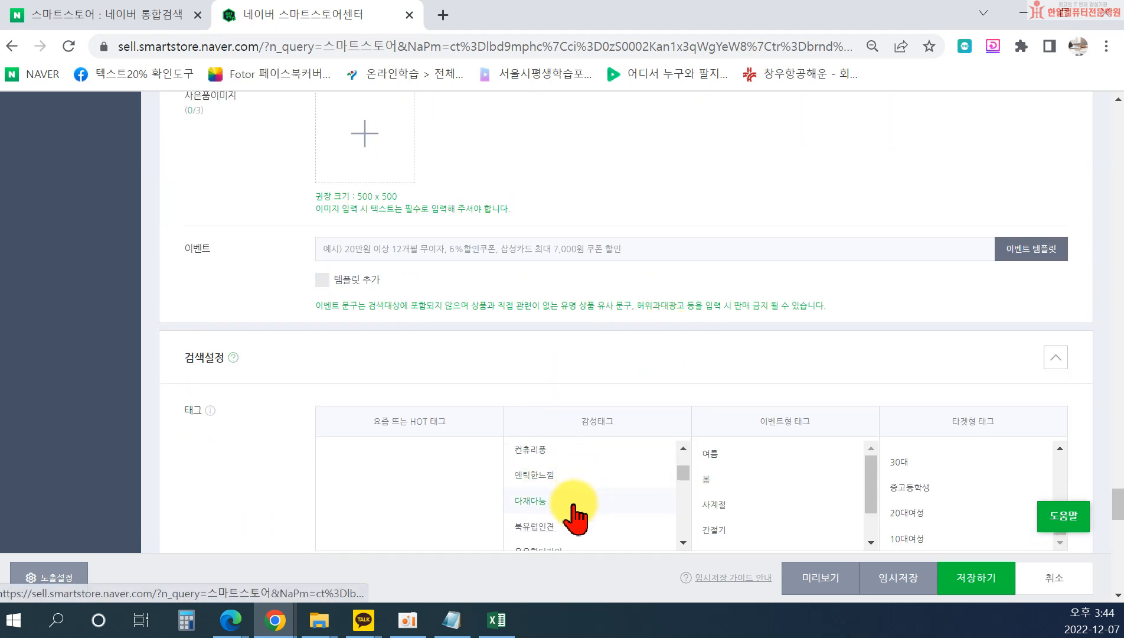
scroll(571, 505, "down", 2)
left_click(638, 493)
scroll(231, 477, "down", 6)
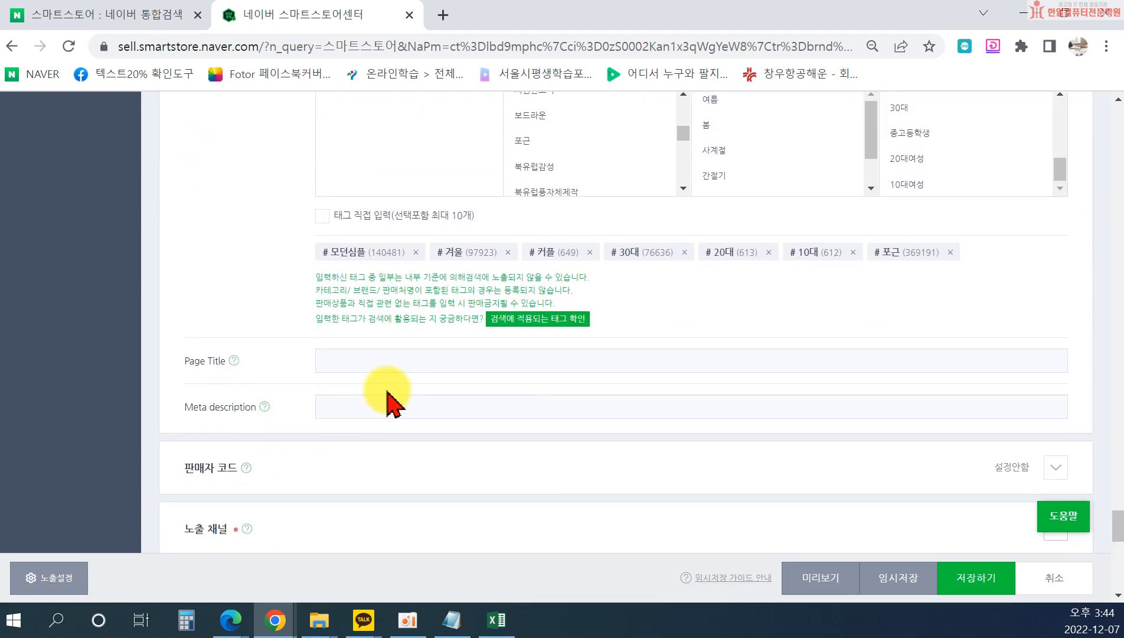
Enable 태그 직접 입력, enter the tag 집순이담료 and remove that misspelled tag.
left_click(319, 215)
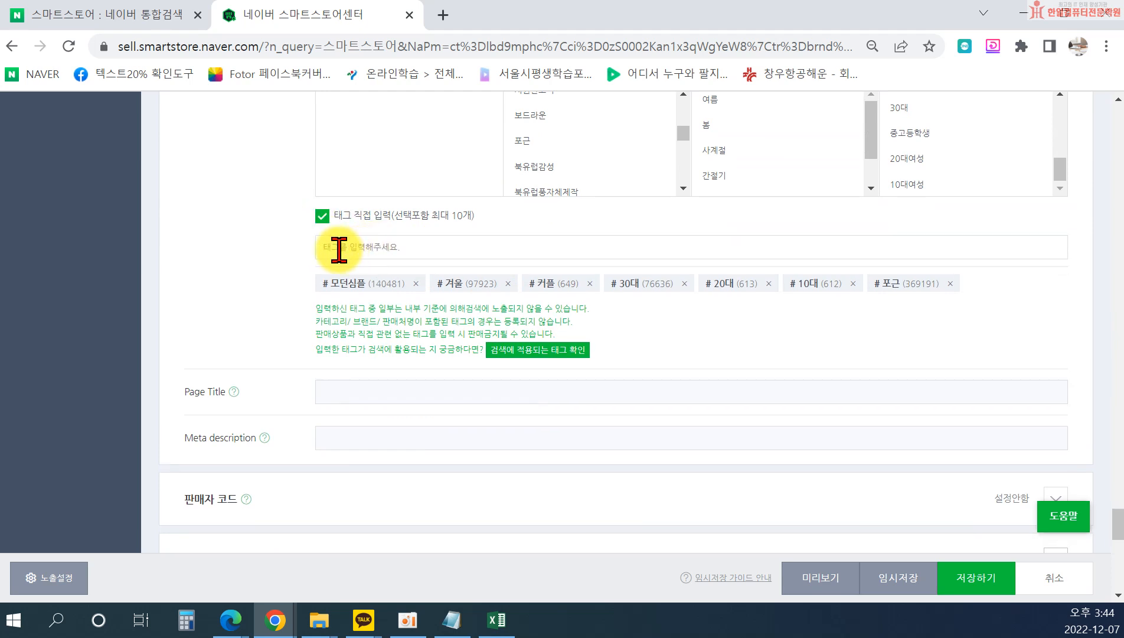
left_click(339, 250)
type("집순이ㄷ")
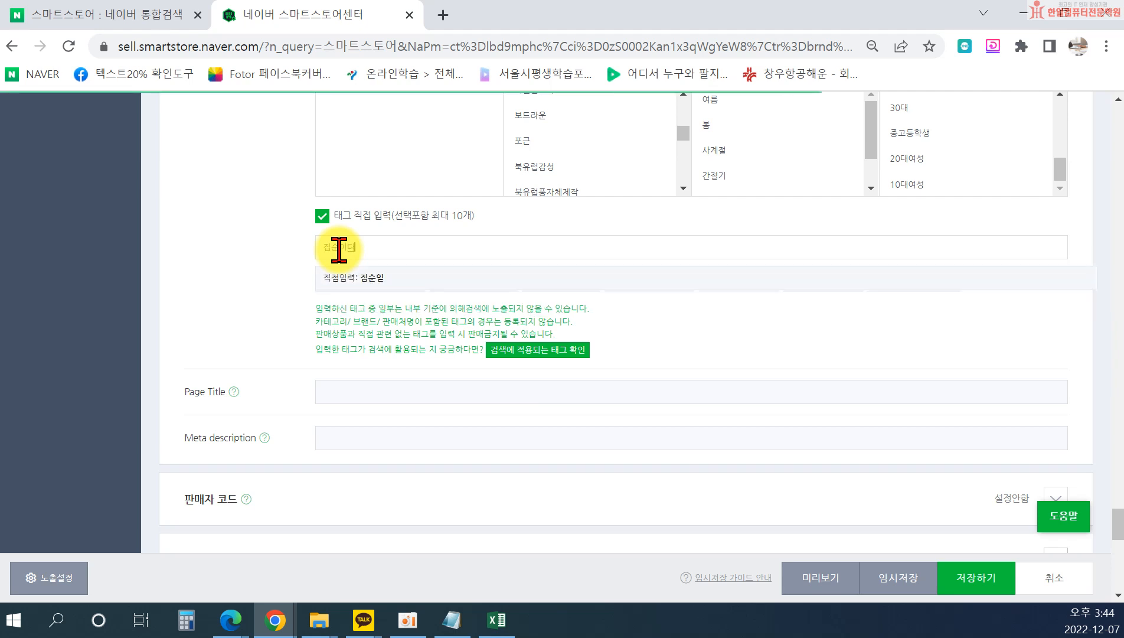
key("Return")
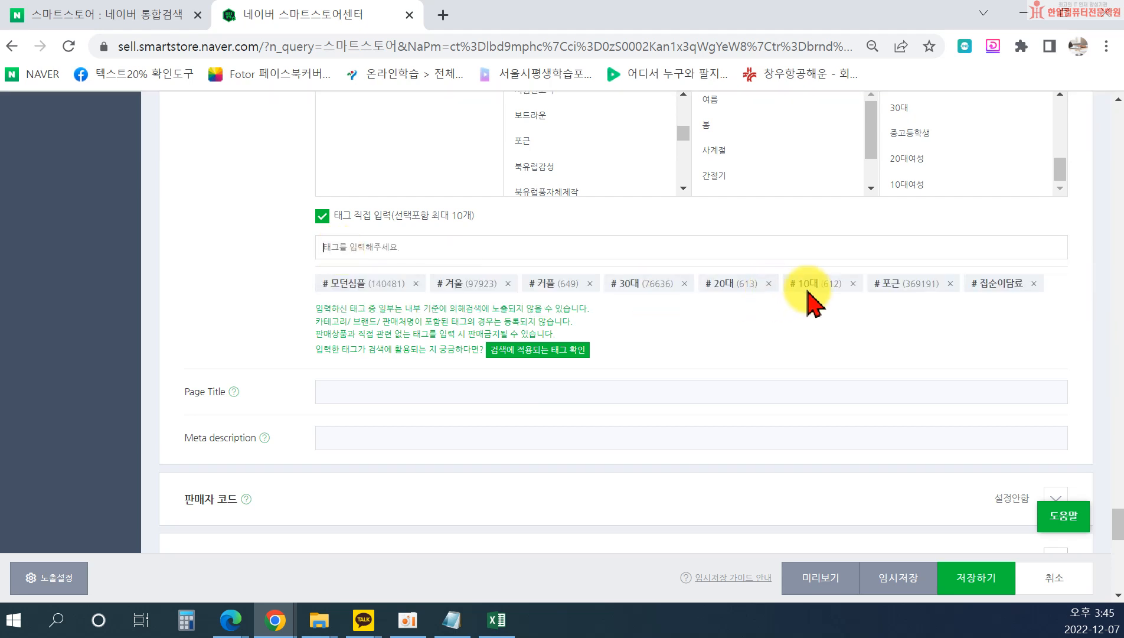
left_click(1034, 284)
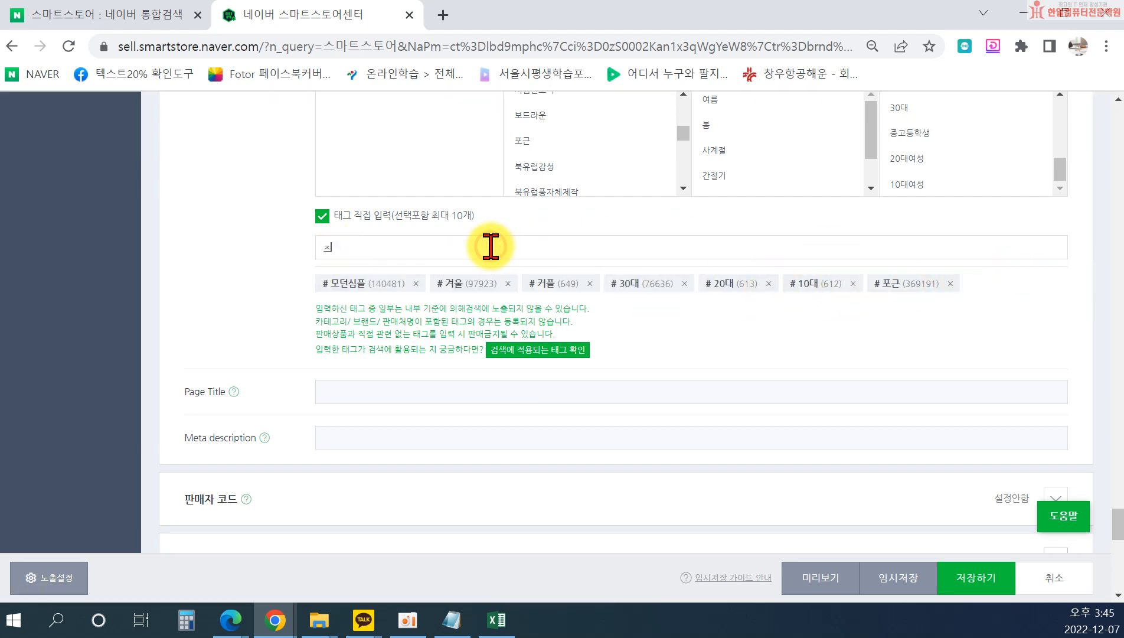
Add 집순이담요 and 후드담요 as directly entered tags.
left_click(491, 246)
type("집순이담요")
key("Return")
type("ㅎㅜ드담요")
key("Return")
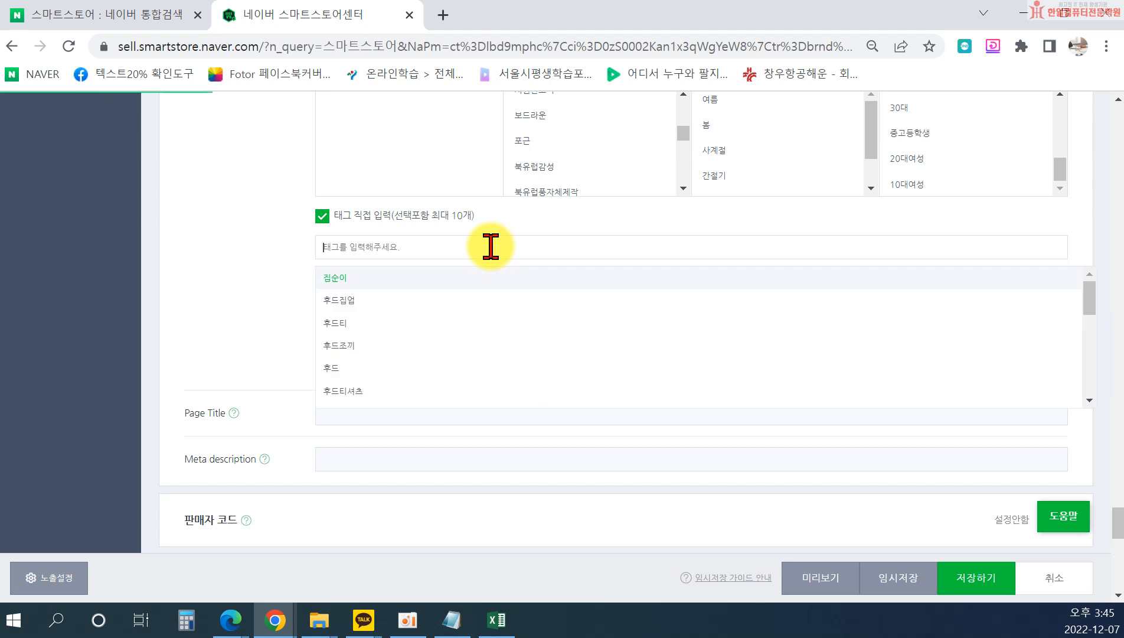
left_click(289, 306)
Check which of the entered tags are registered in the tag dictionary for search.
scroll(767, 425, "down", 3)
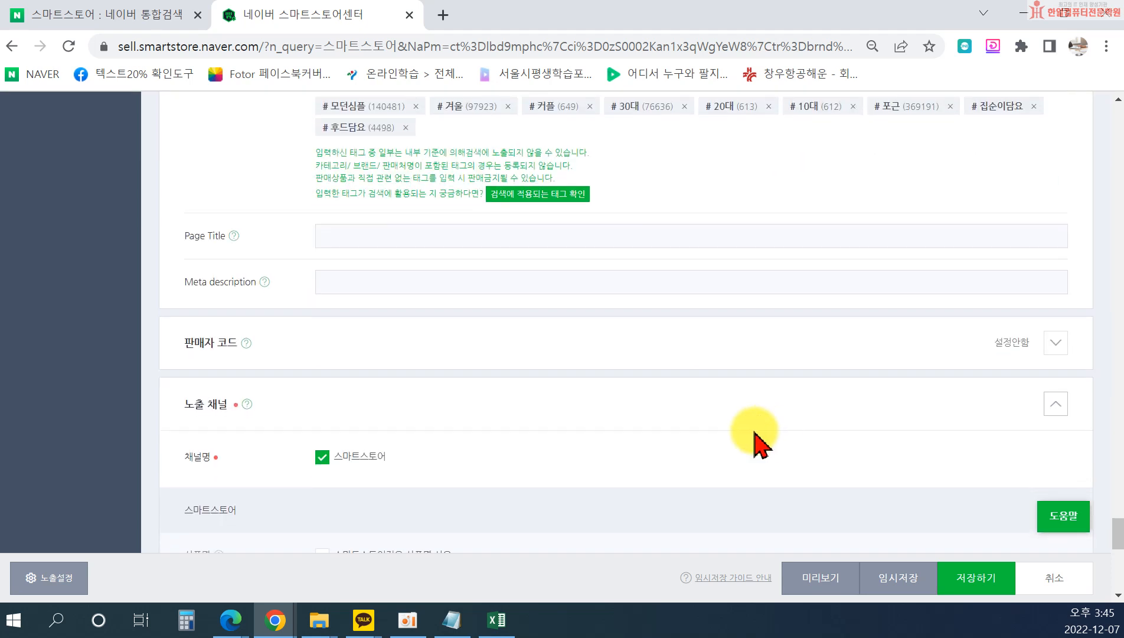
scroll(697, 440, "down", 3)
scroll(690, 384, "up", 3)
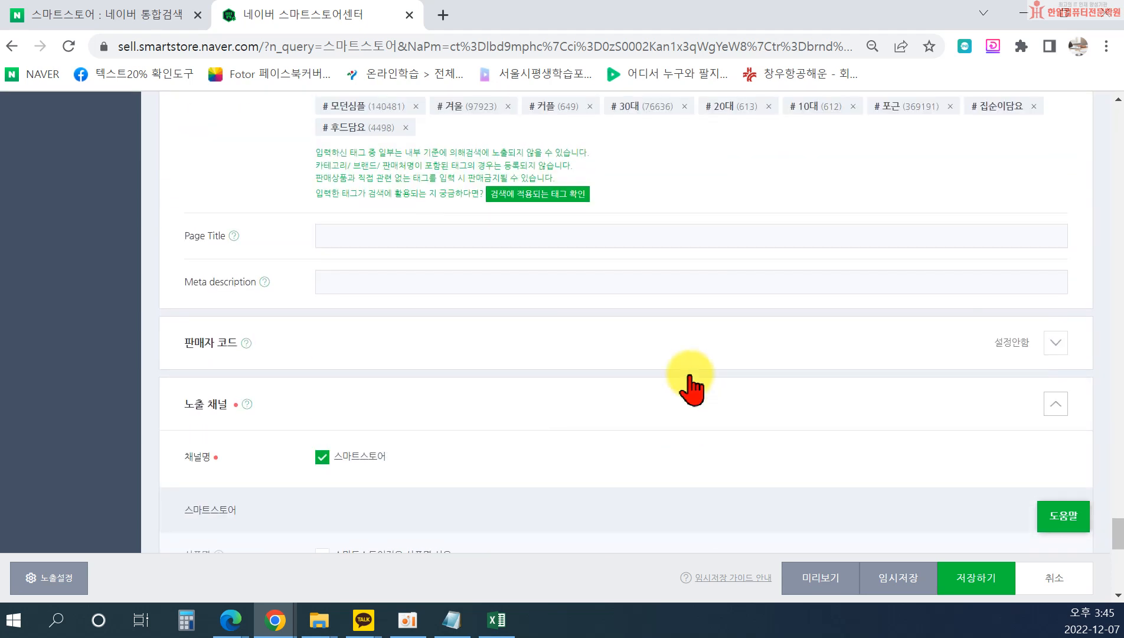
left_click(538, 193)
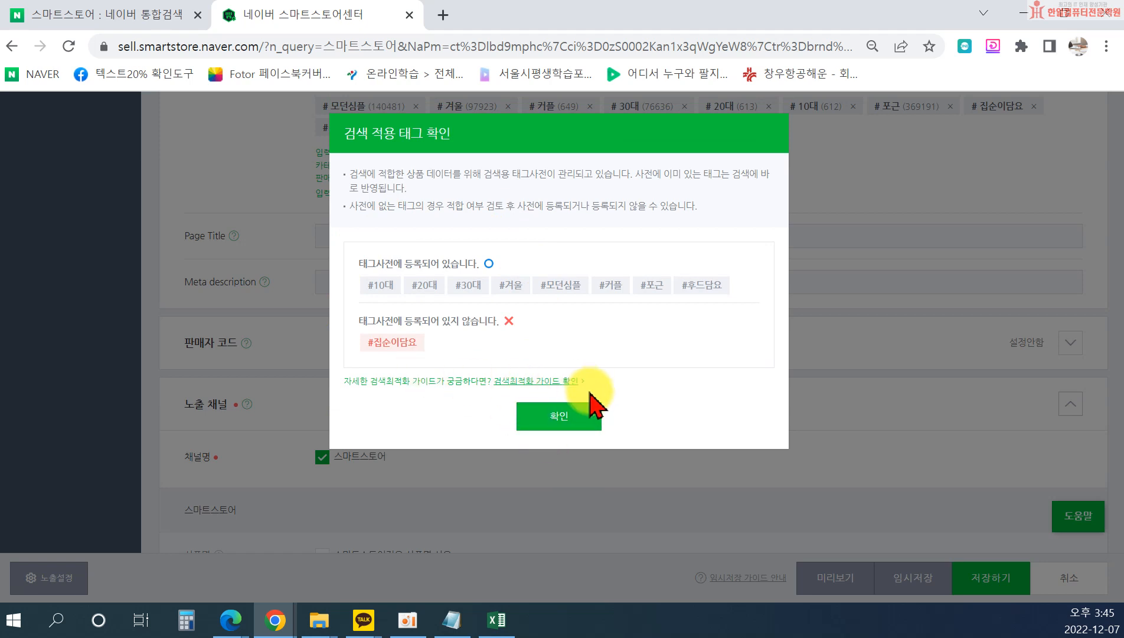
Remove the unregistered tag 집순이담요 and set the Meta description to 포근한 겨울철 집순이 담요.
left_click(584, 412)
scroll(572, 236, "up", 5)
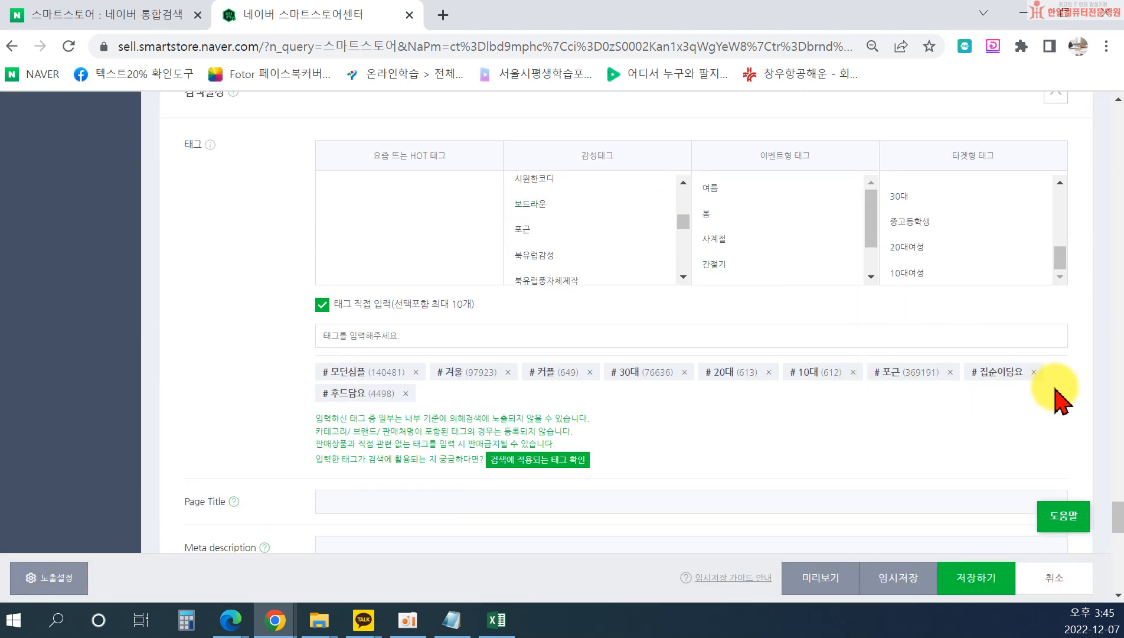
left_click(1033, 377)
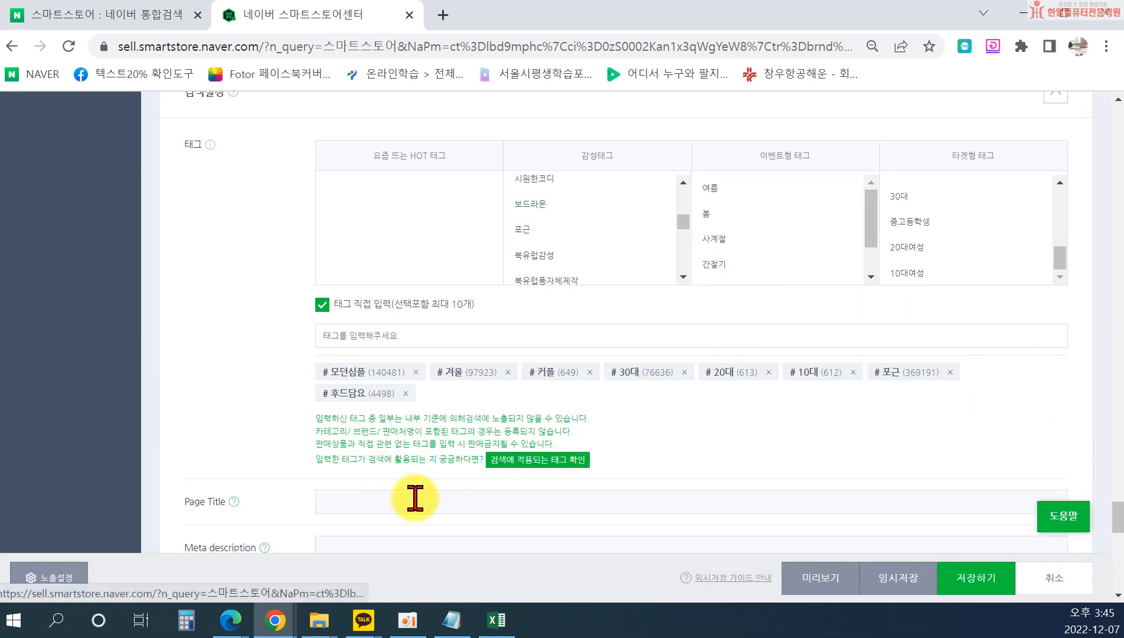
scroll(377, 496, "down", 2)
left_click(368, 457)
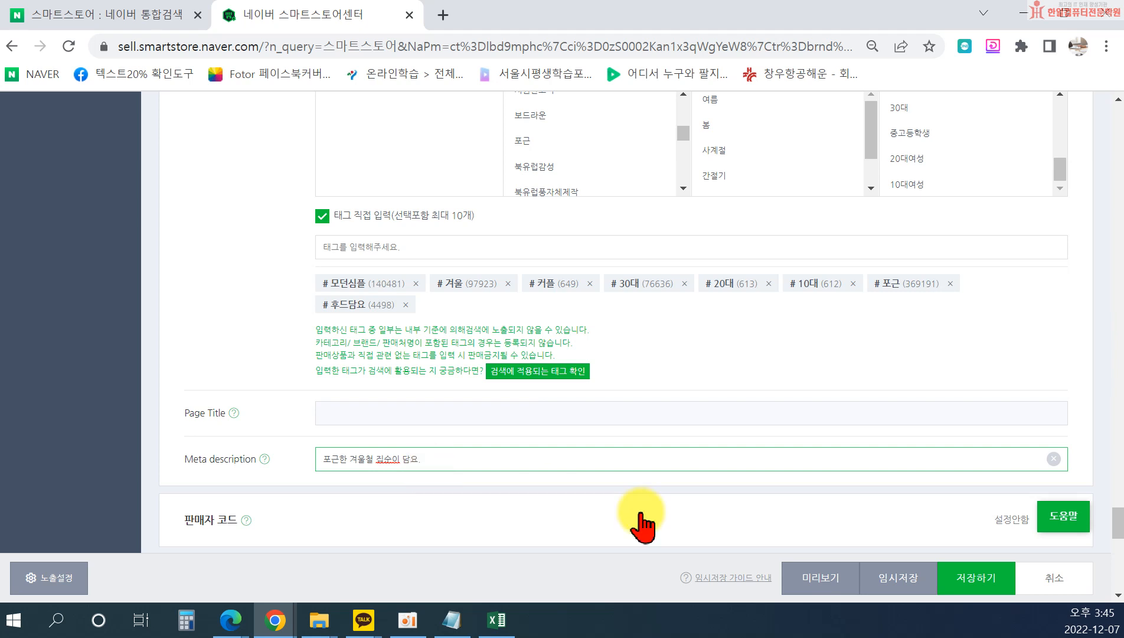
Run the Naver Shopping search quality check on the product information and close its report.
scroll(642, 525, "down", 8)
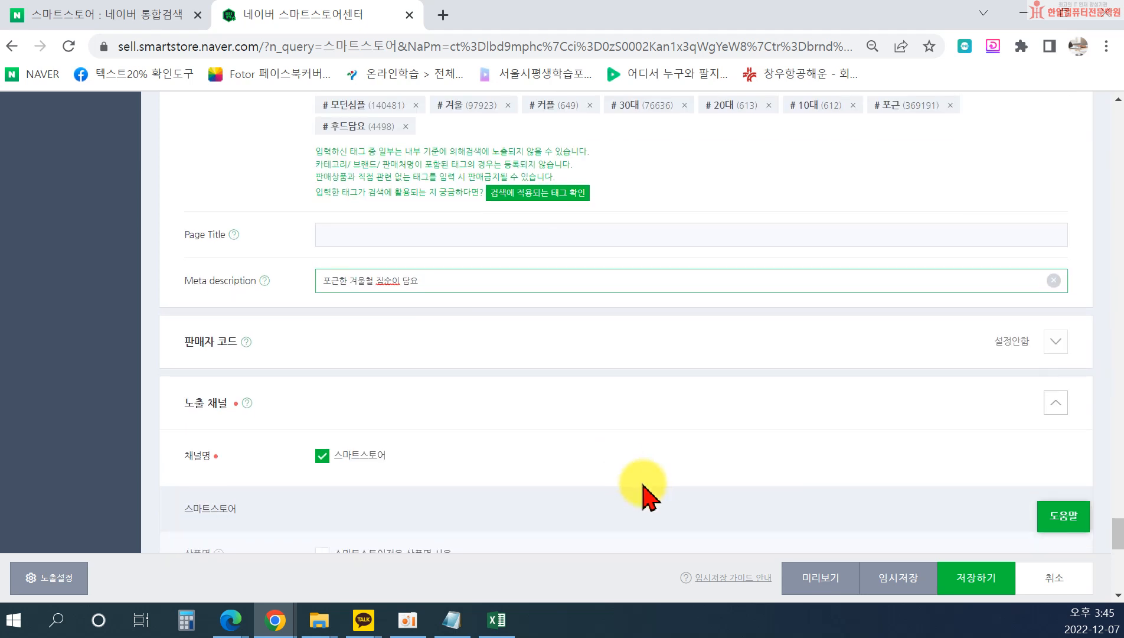
scroll(841, 514, "down", 3)
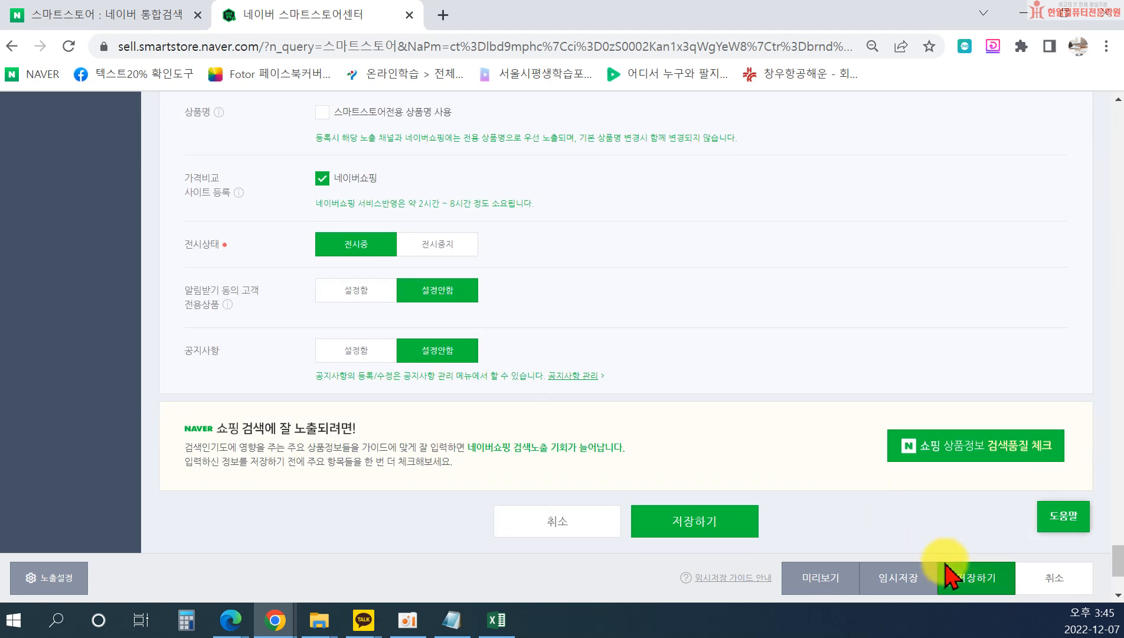
left_click(974, 453)
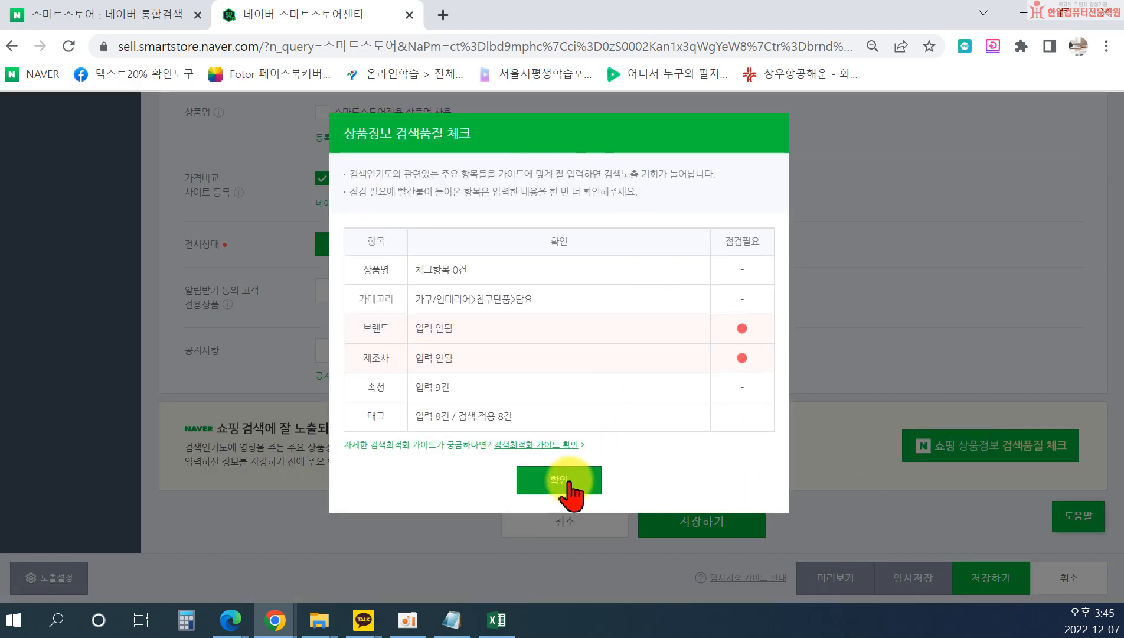
left_click(567, 476)
Fill in the A/S contact person's name in the required product information notice field and save the product.
left_click(689, 534)
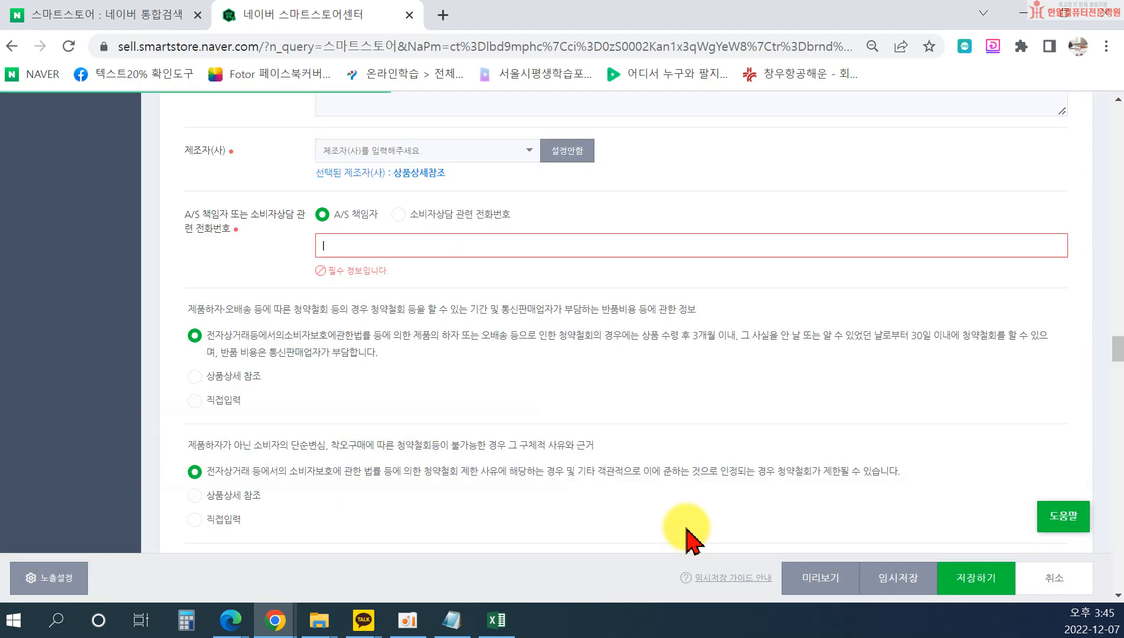
left_click(340, 241)
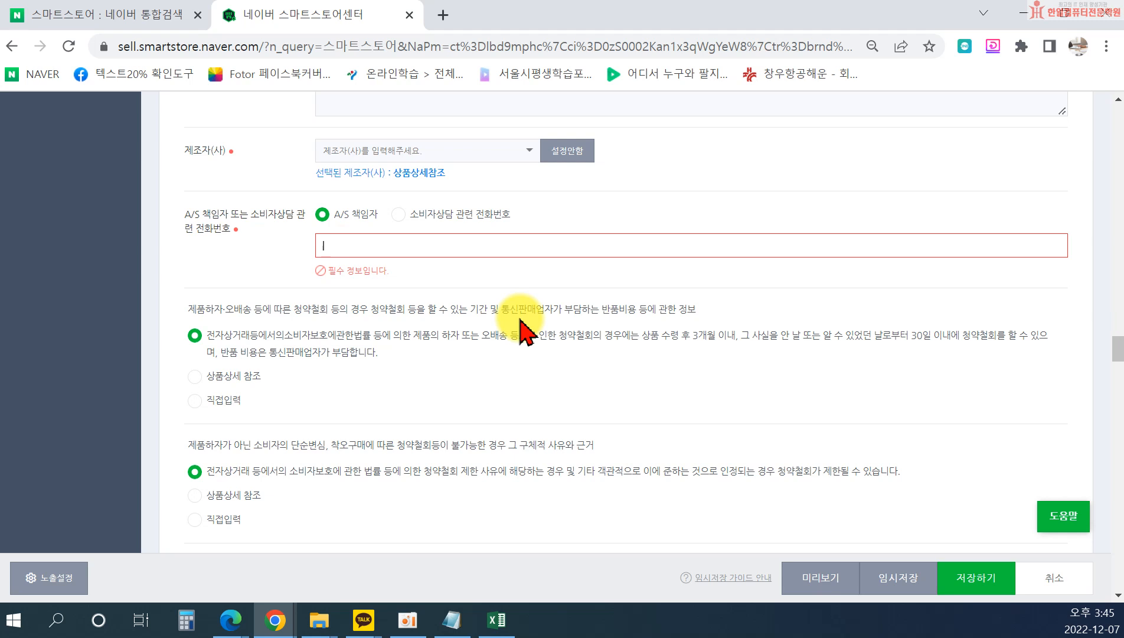
type("홍기")
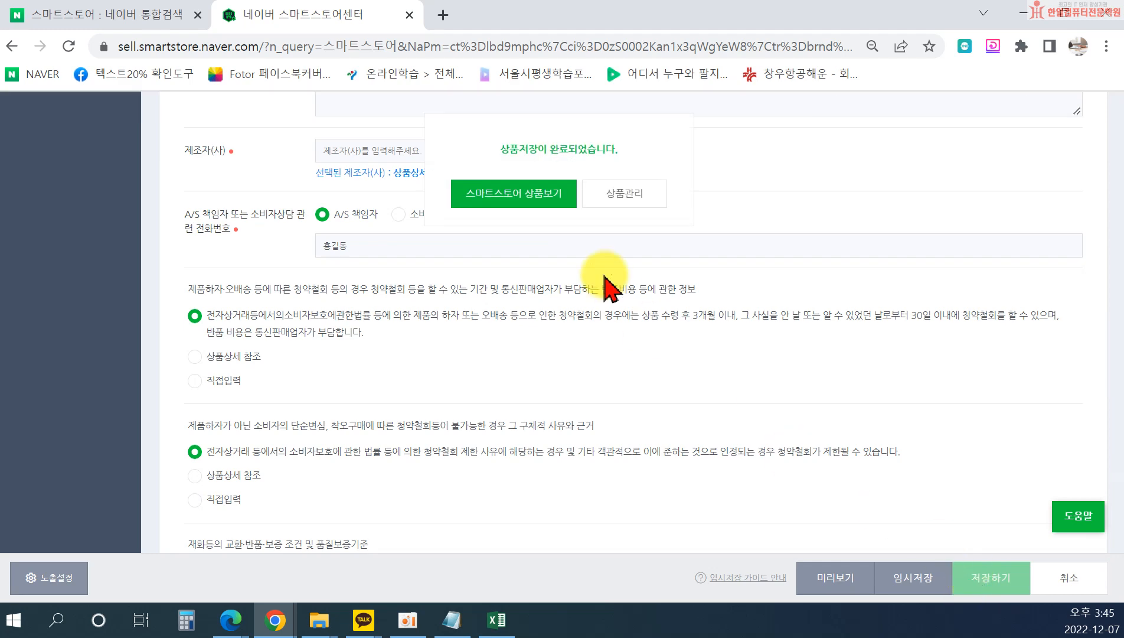
Open the saved product's Smart Store page and check its thumbnail images and 색상 options.
left_click(496, 193)
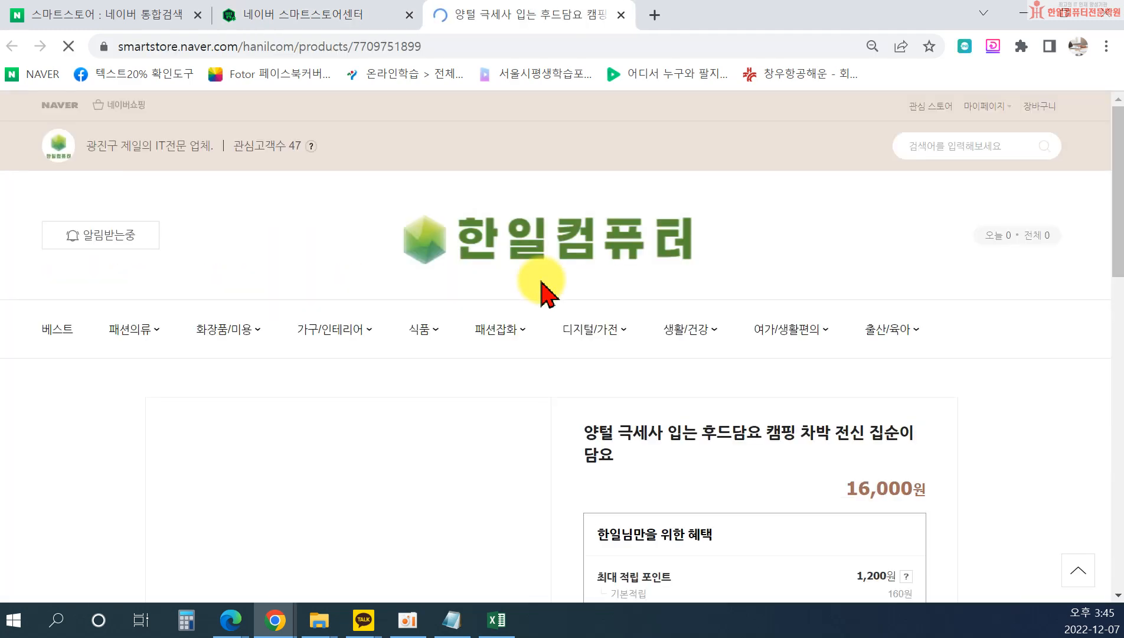
scroll(767, 425, "down", 4)
scroll(782, 428, "down", 3)
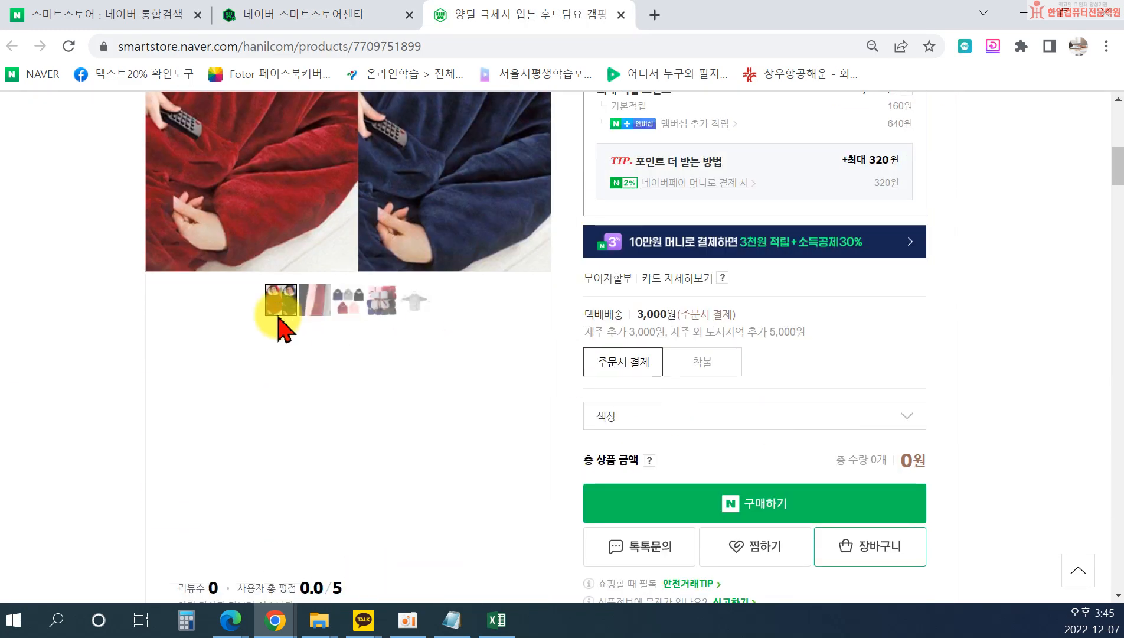
mouse_move(342, 306)
scroll(534, 364, "up", 1)
left_click(735, 496)
scroll(702, 489, "down", 3)
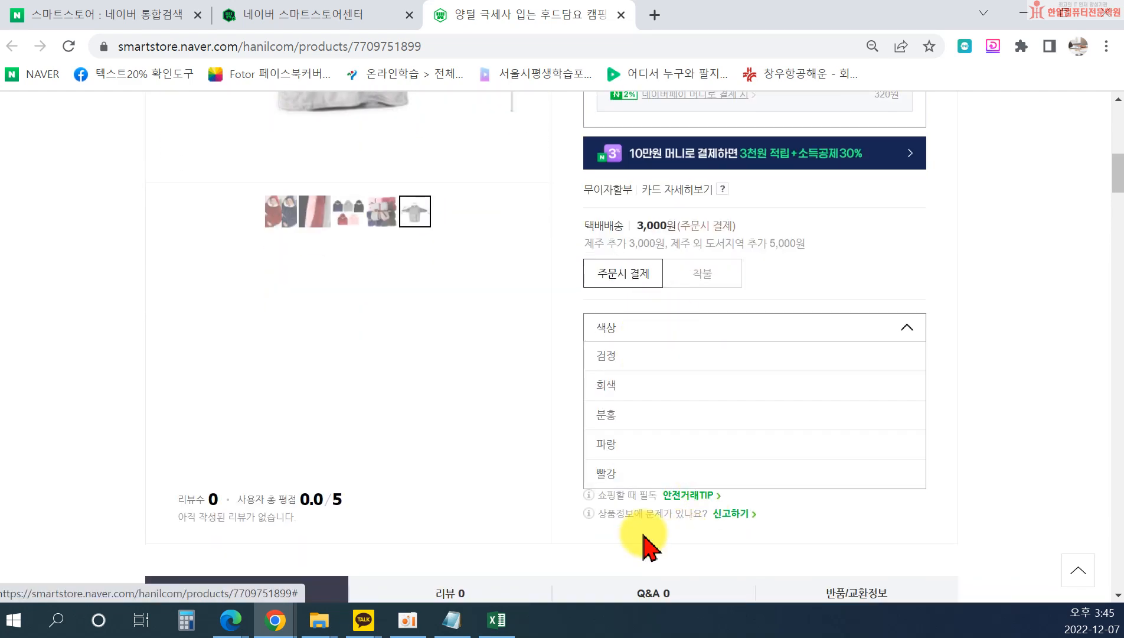
Look through the 상세정보 section of the product page to review the title quote and detail images.
scroll(673, 544, "down", 7)
scroll(406, 432, "down", 20)
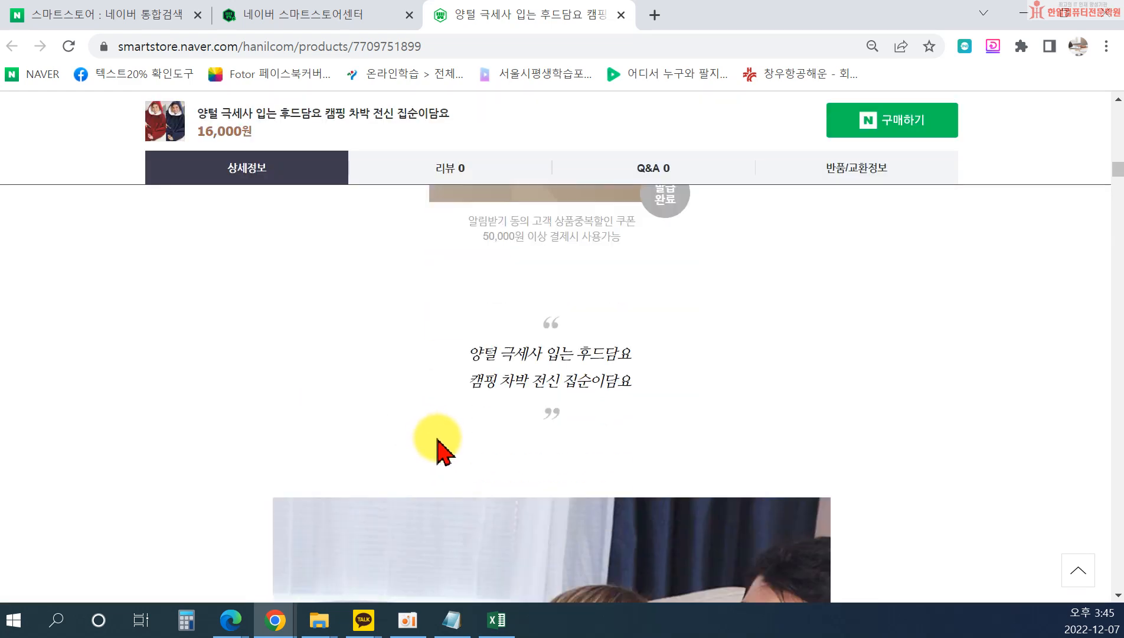
scroll(441, 447, "down", 5)
scroll(459, 437, "up", 15)
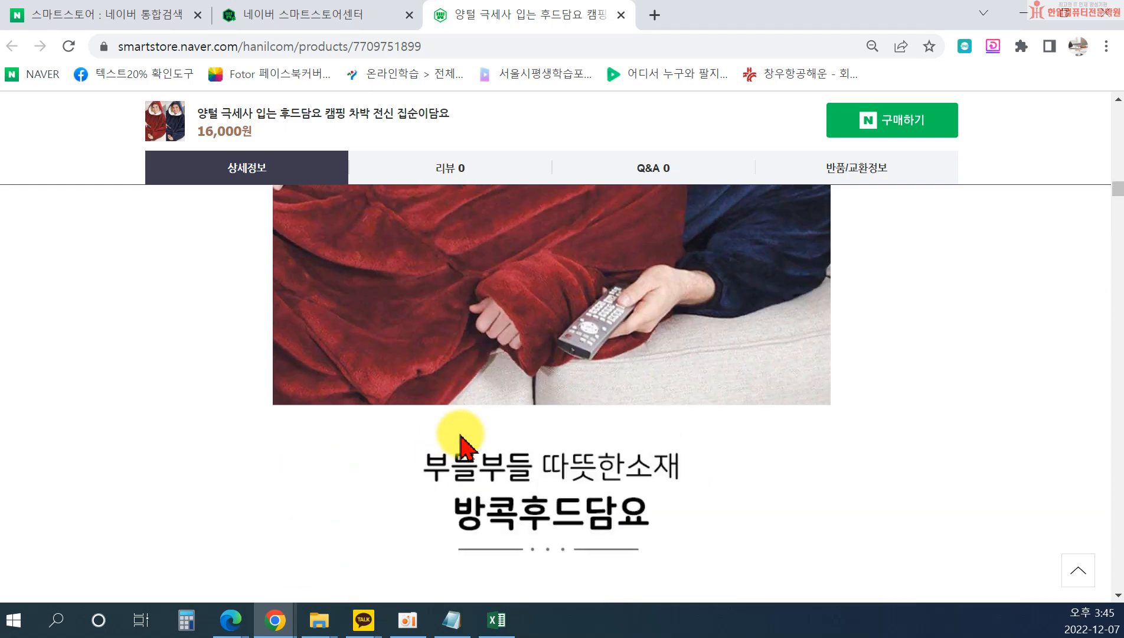